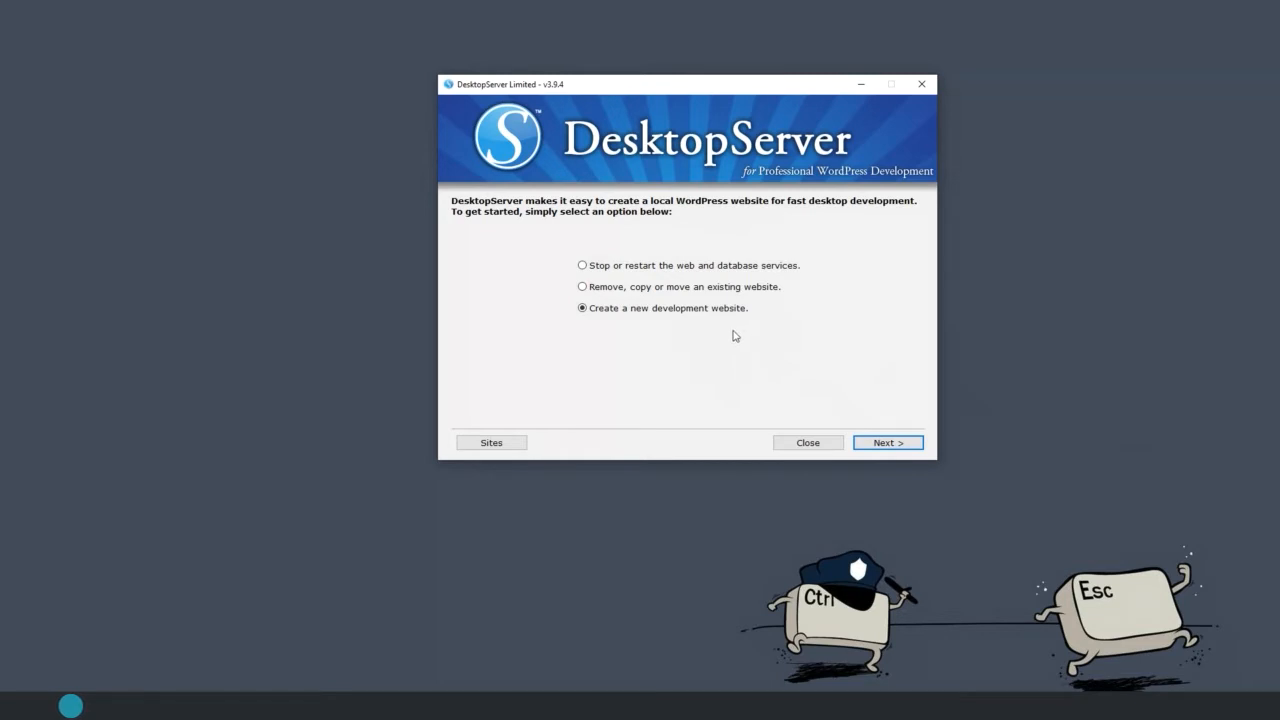
Open DesktopServer's local sites on localhost in the browser and move the browser window left.
click(491, 446)
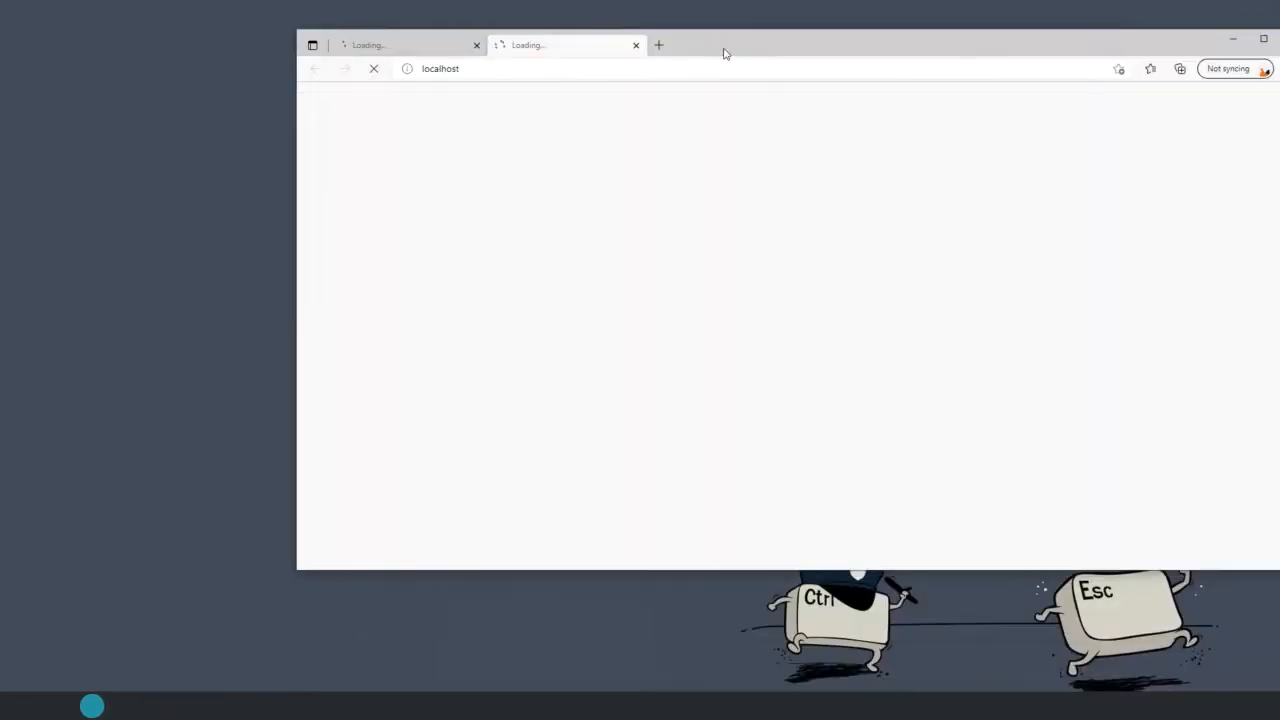
drag(725, 53, 571, 58)
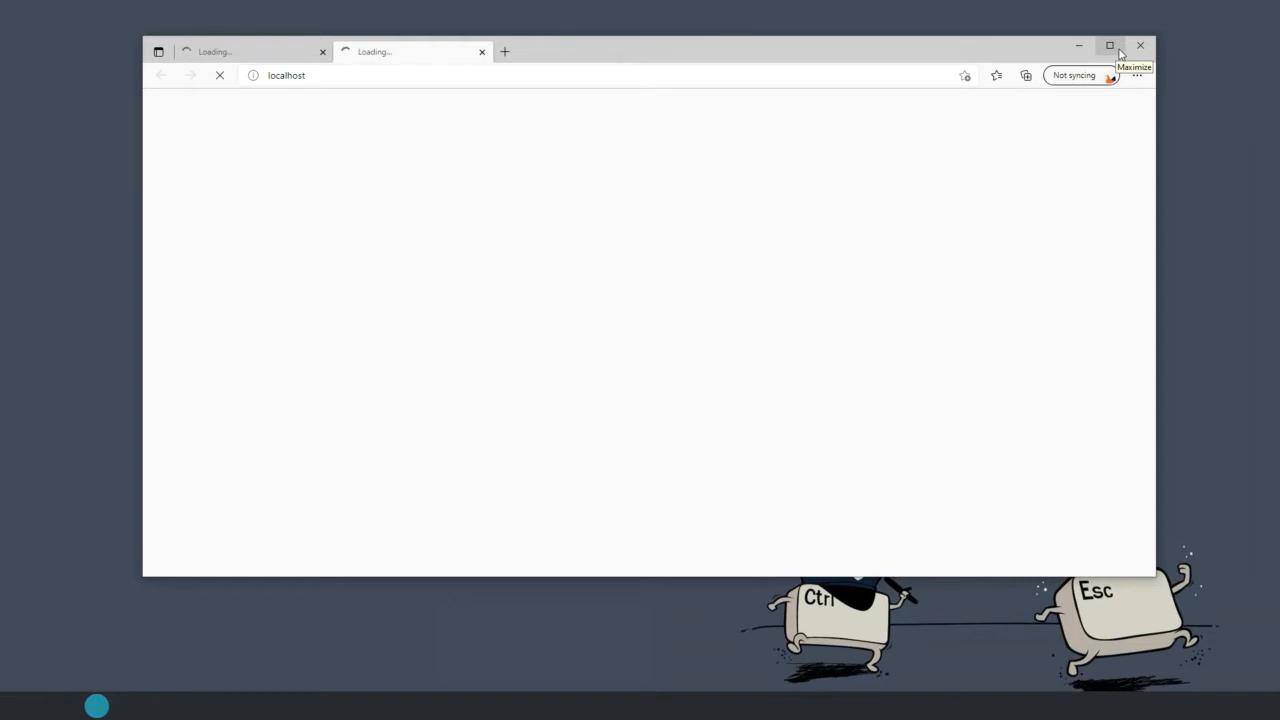
Close the duplicate loading localhost tab, leaving the Google homepage.
click(480, 53)
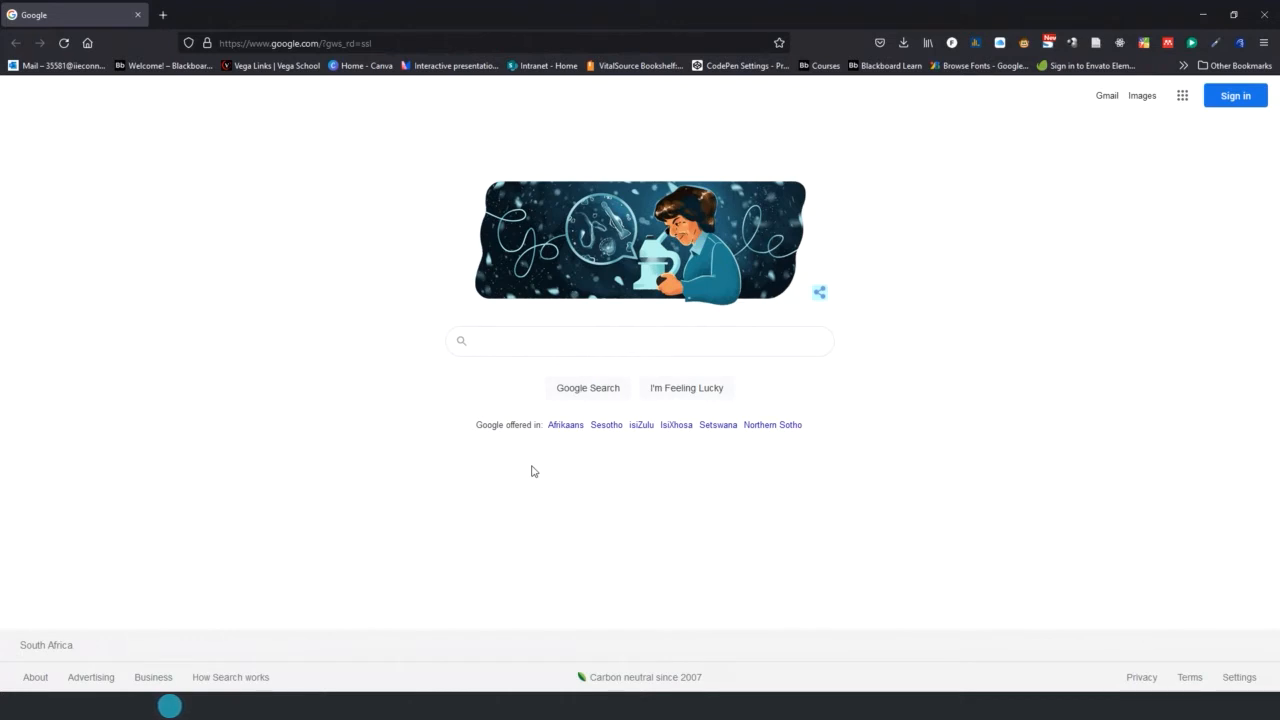
Google 'afrihost' and open the afrihost.com result.
text(afrihost)
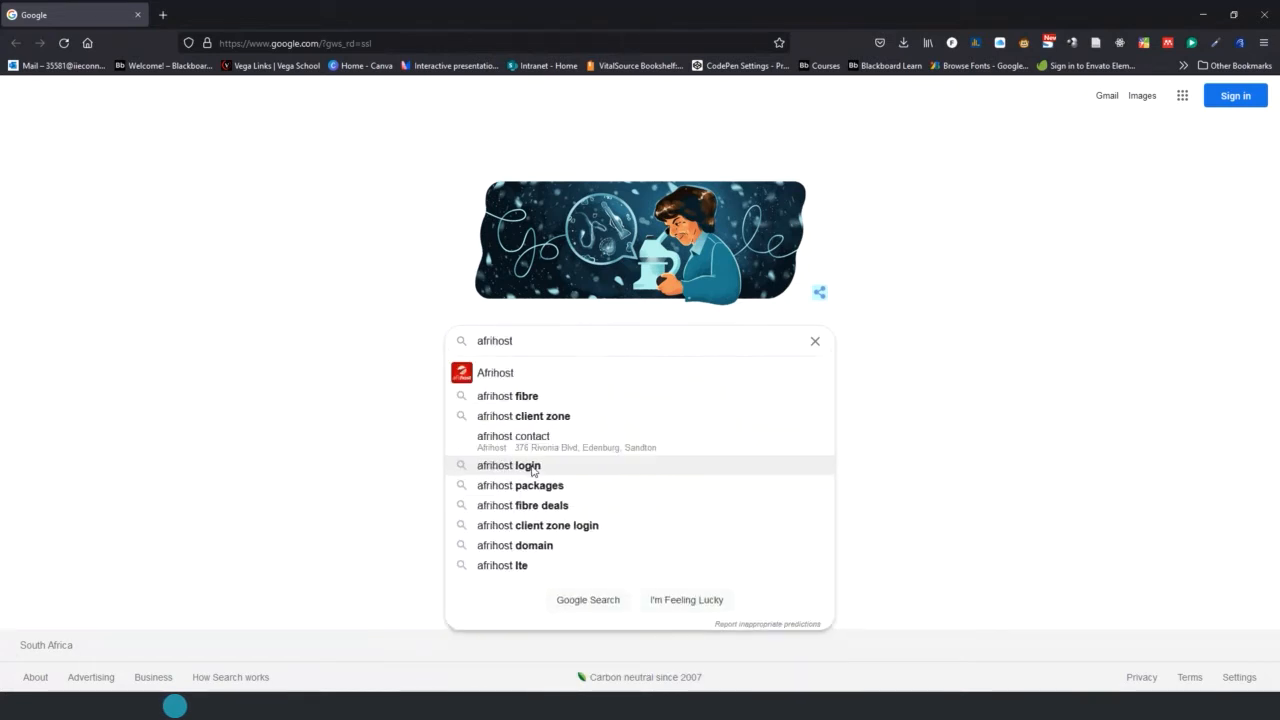
key(Return)
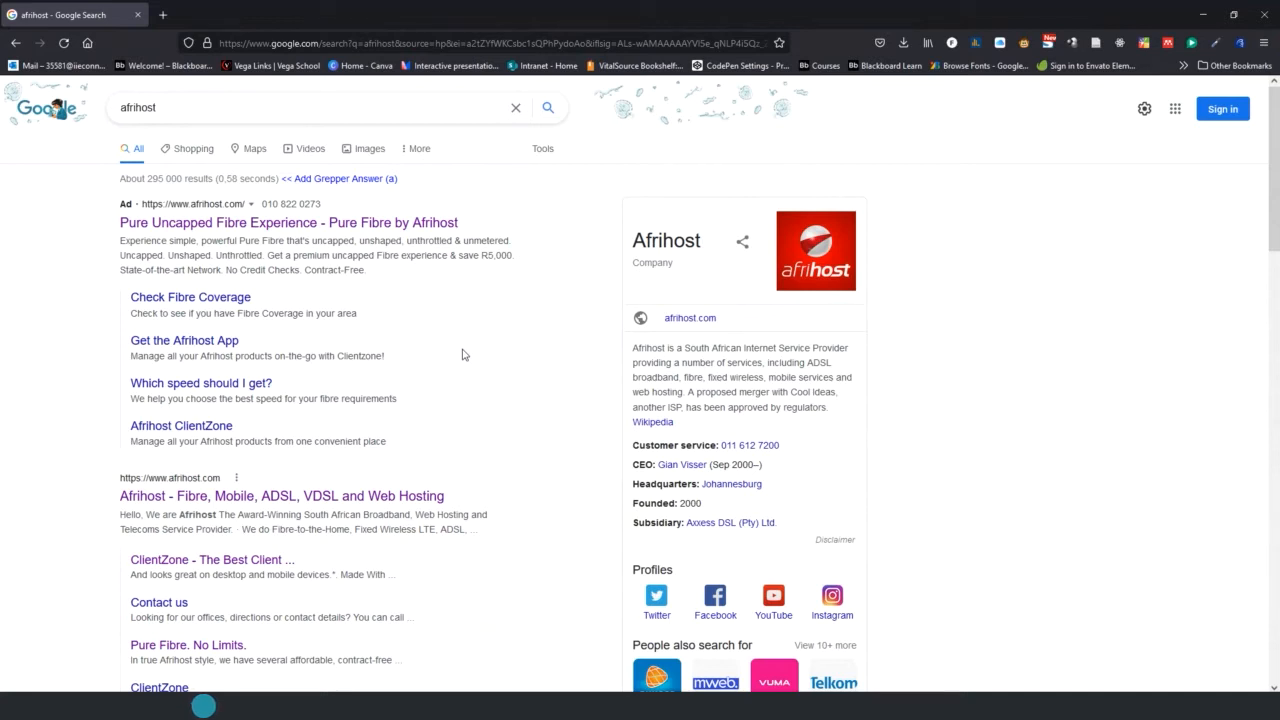
scroll(463, 354, down, 1)
scroll(462, 358, down, 1)
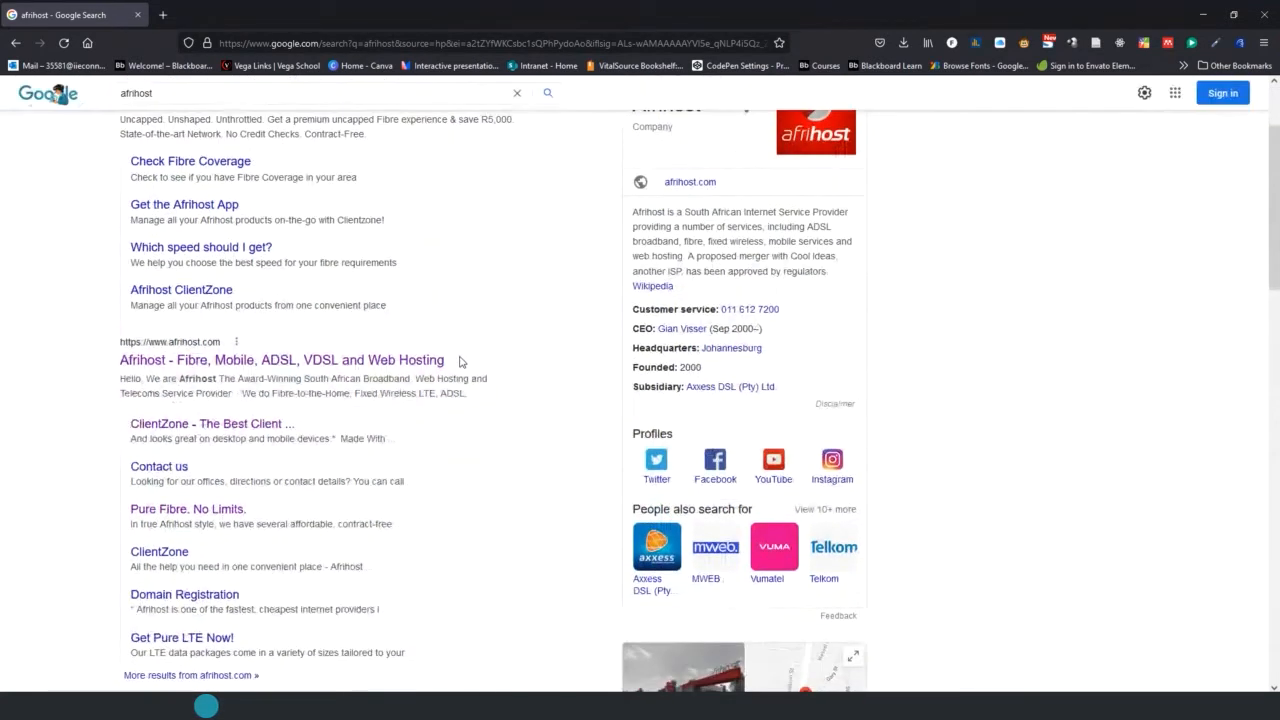
click(281, 366)
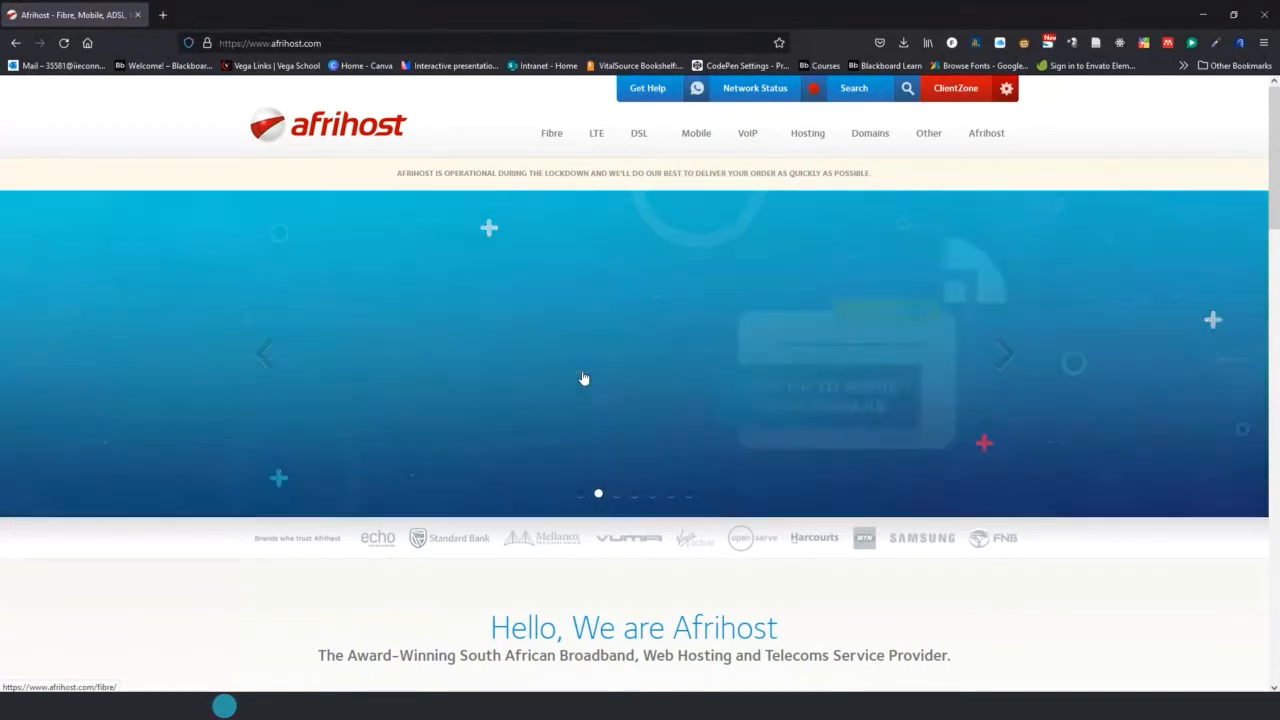
Browse the Afrihost homepage, then bring up the Hosting menu's Linux, Windows, Cloud and Specialised packages.
scroll(597, 393, down, 2)
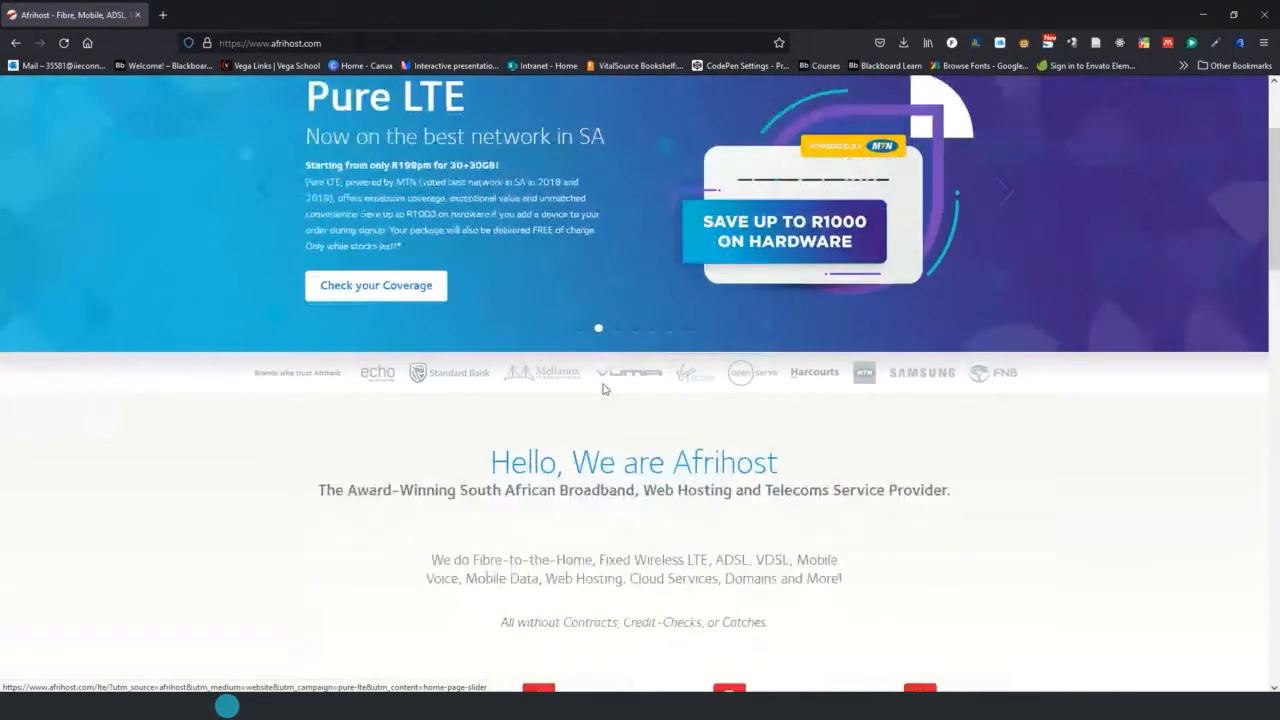
scroll(603, 389, down, 1)
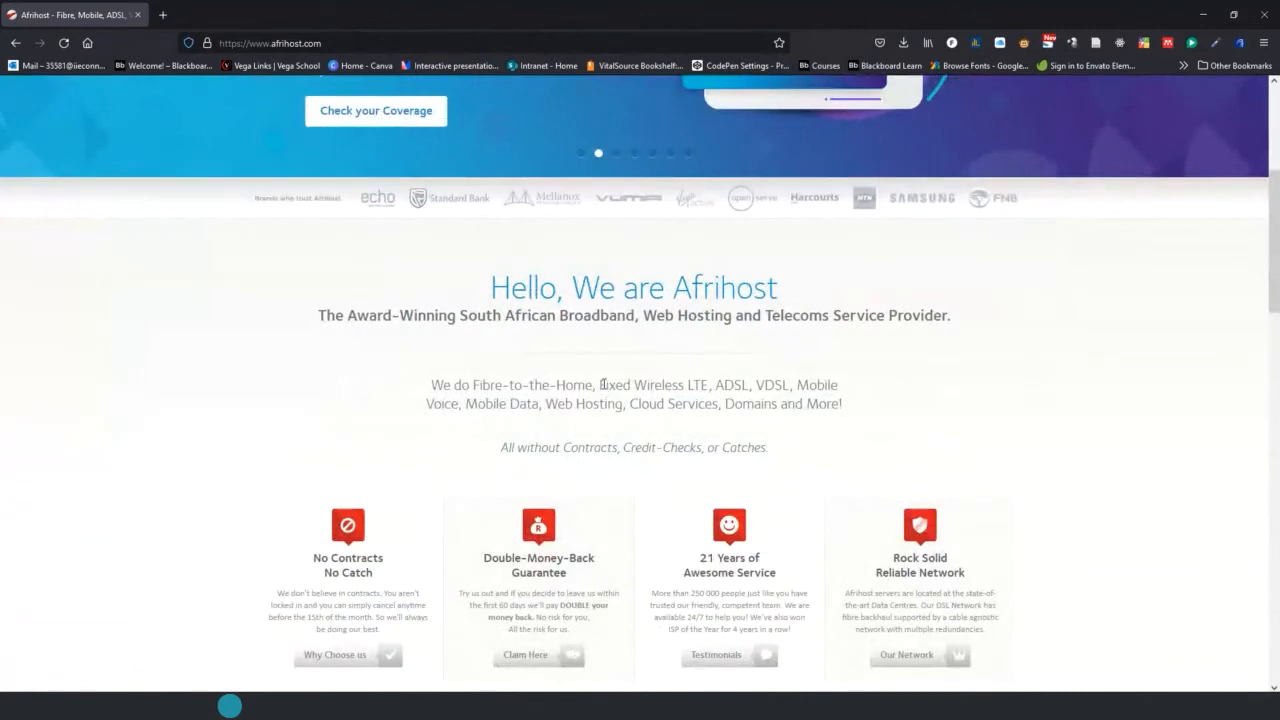
scroll(603, 384, down, 2)
scroll(603, 397, down, 1)
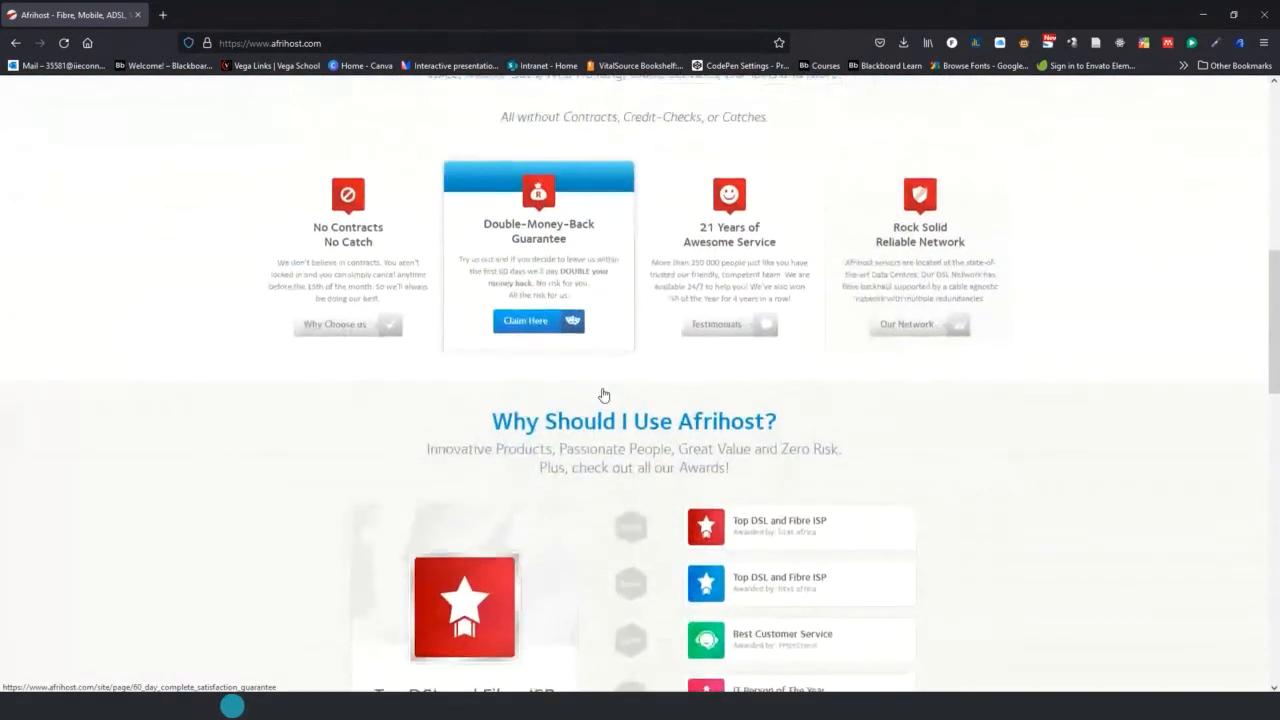
scroll(603, 395, down, 2)
scroll(601, 396, up, 4)
scroll(601, 396, up, 4)
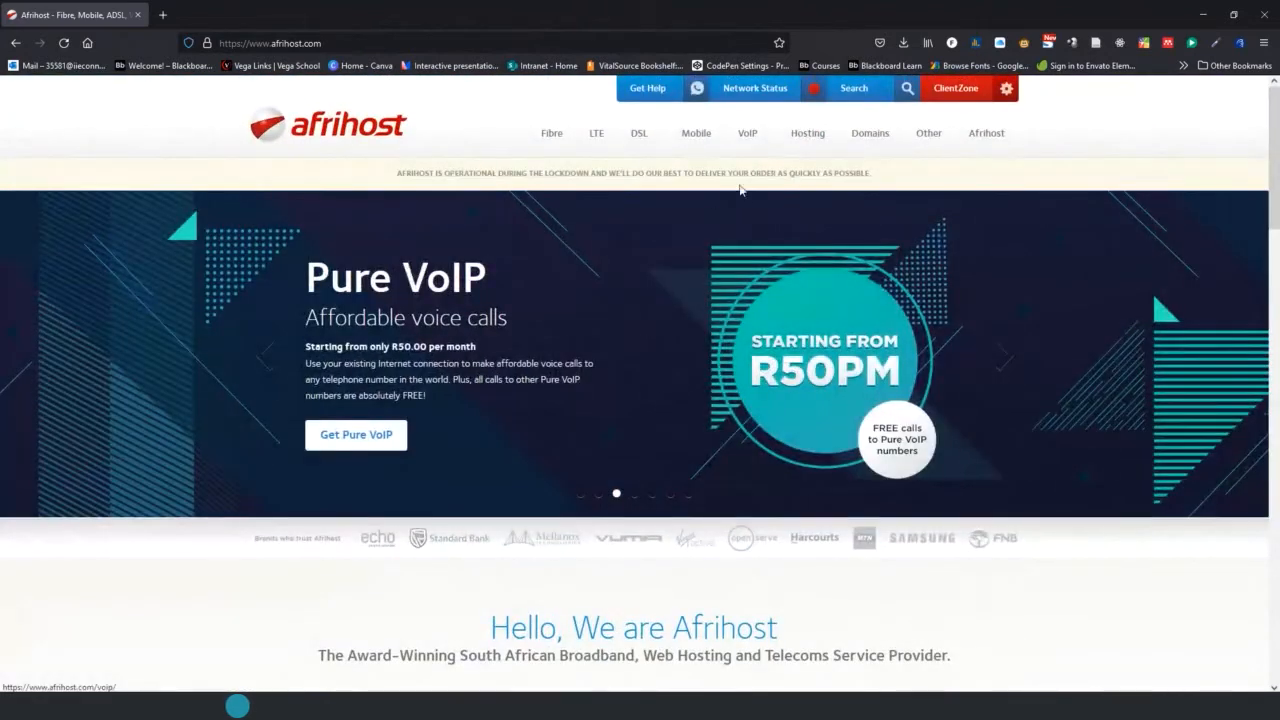
mouse_move(813, 135)
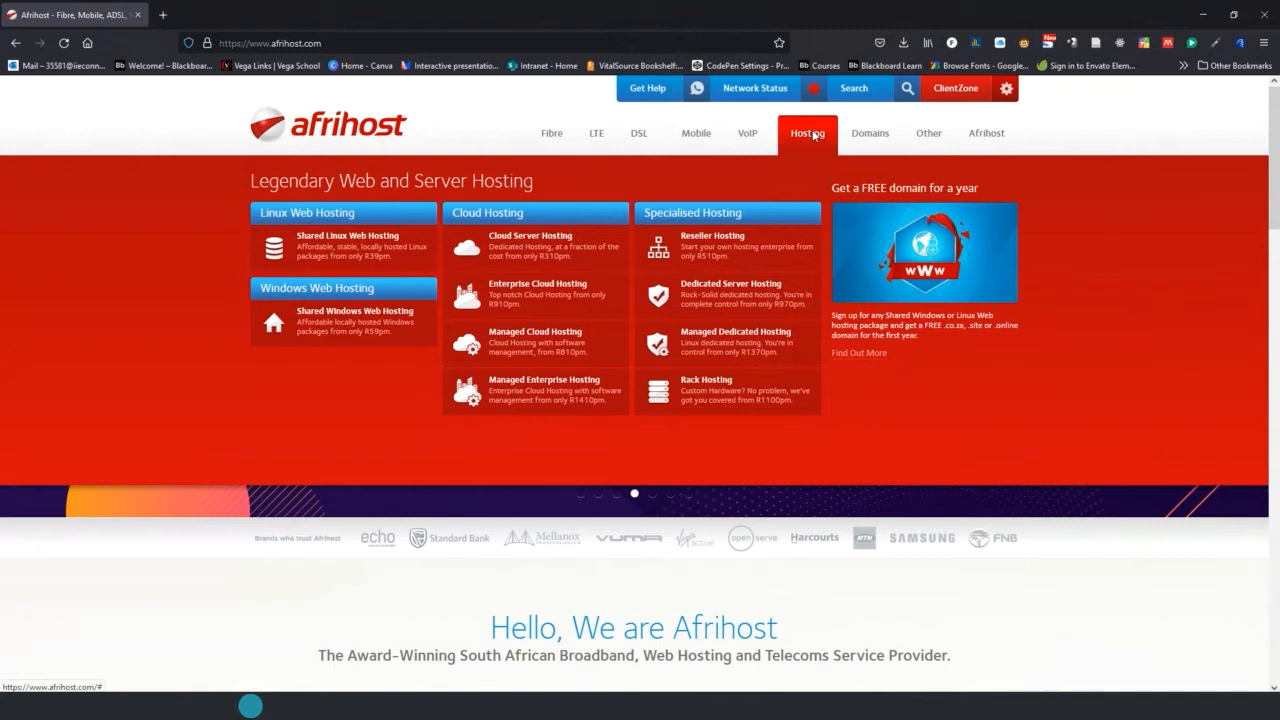
click(813, 135)
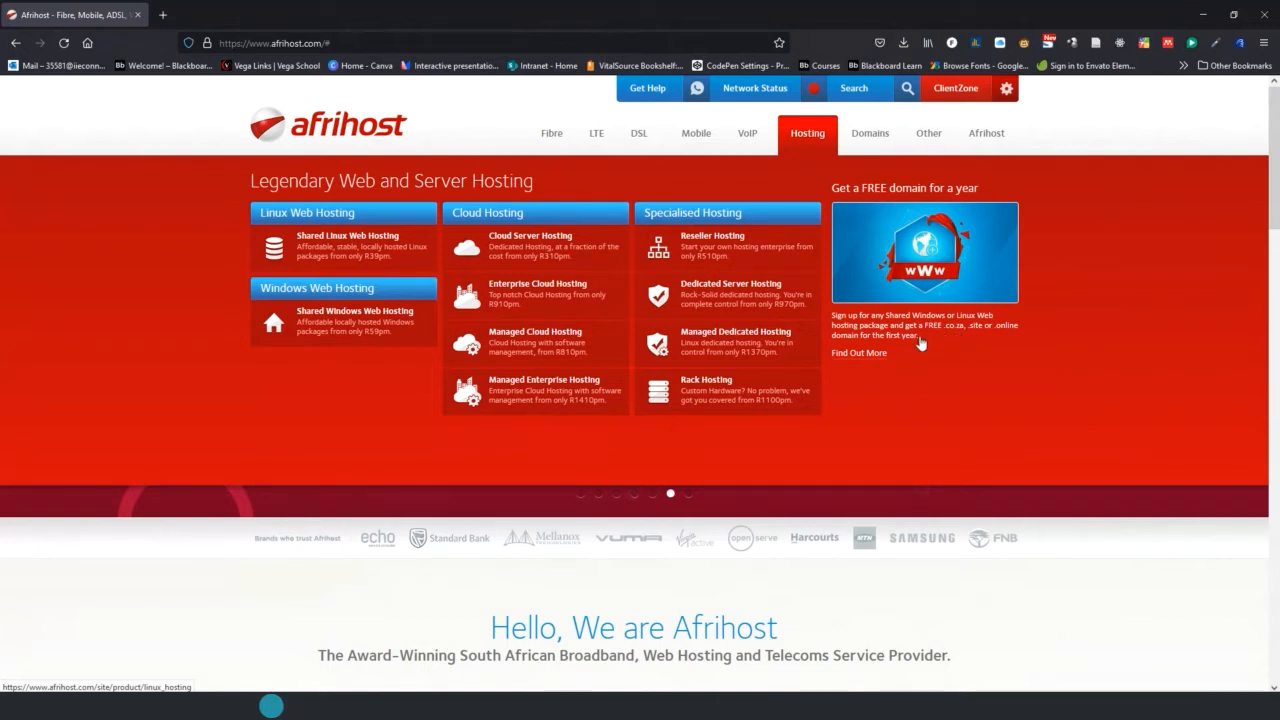
Open Linux Web Hosting and review the Silver, Gold and Platinum Home packages (R39–R59 monthly).
click(866, 357)
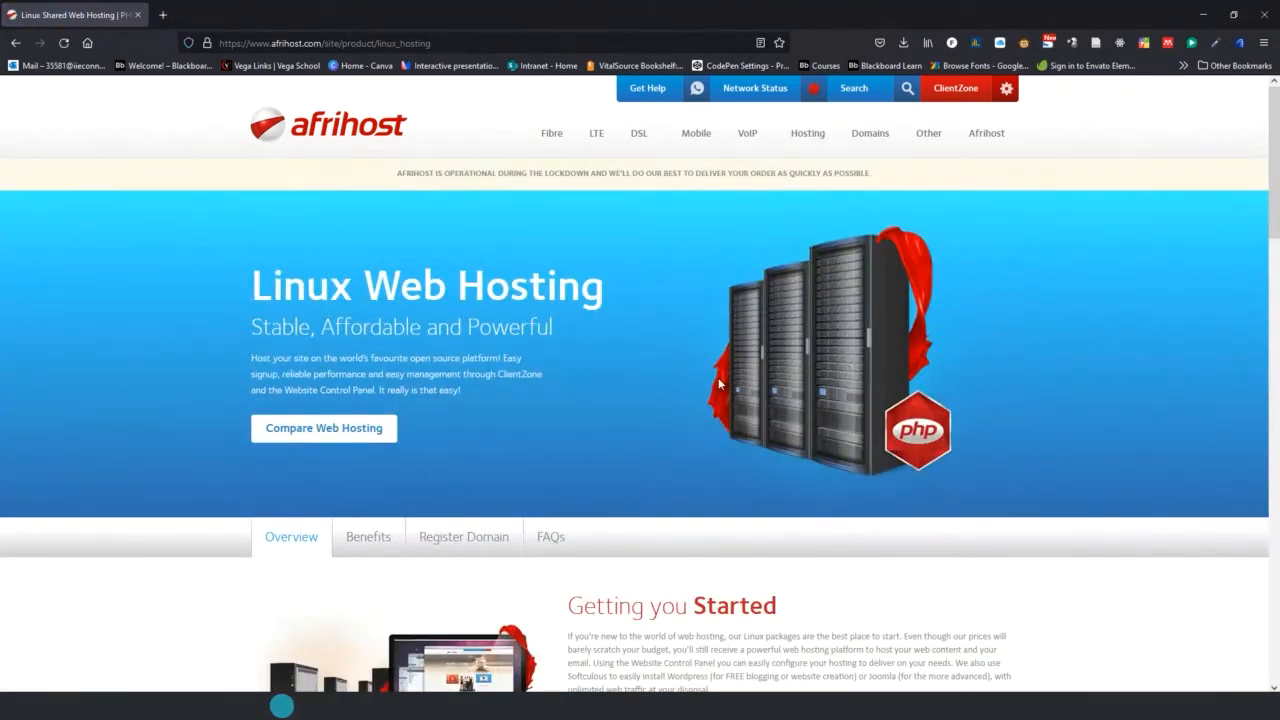
scroll(718, 383, down, 3)
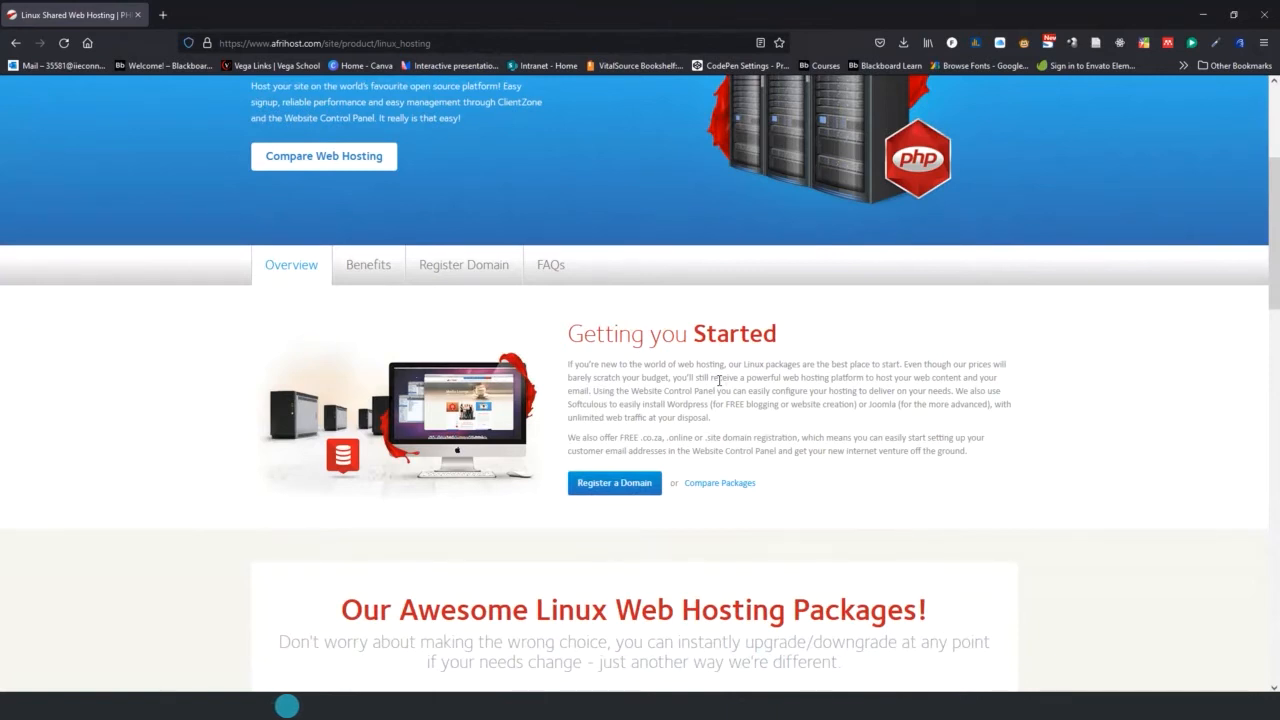
scroll(718, 380, down, 5)
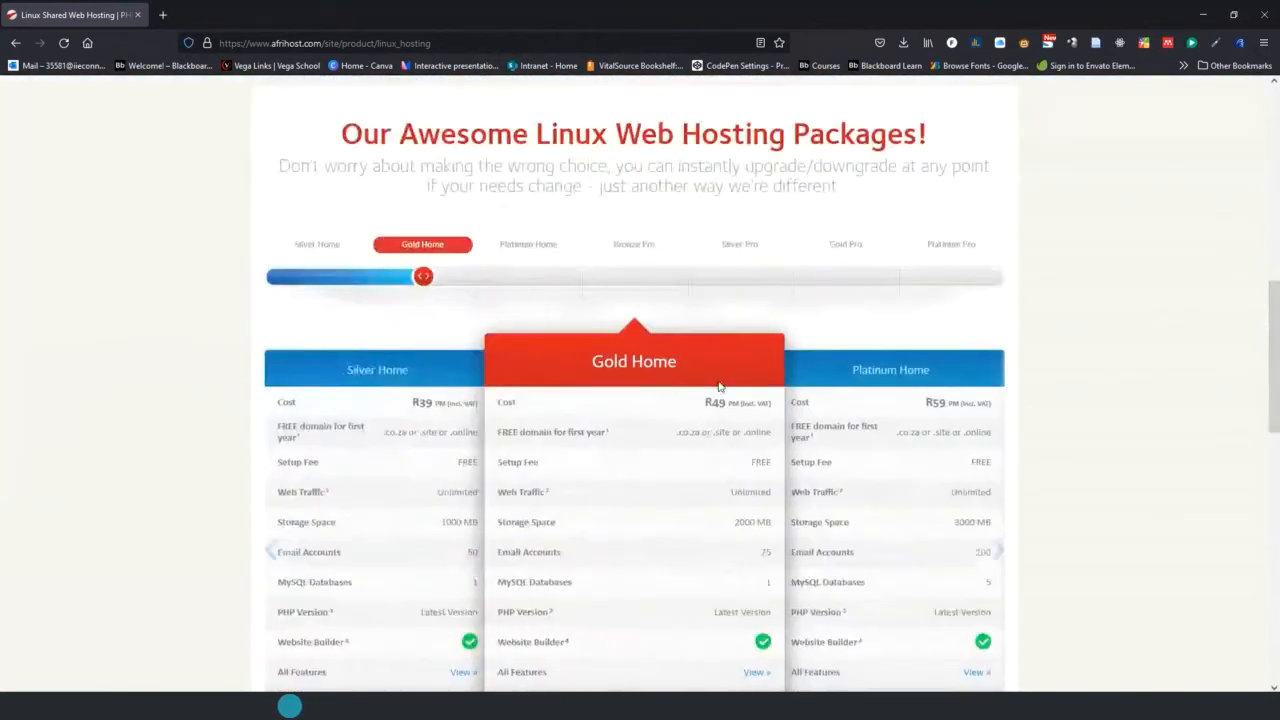
scroll(718, 385, down, 2)
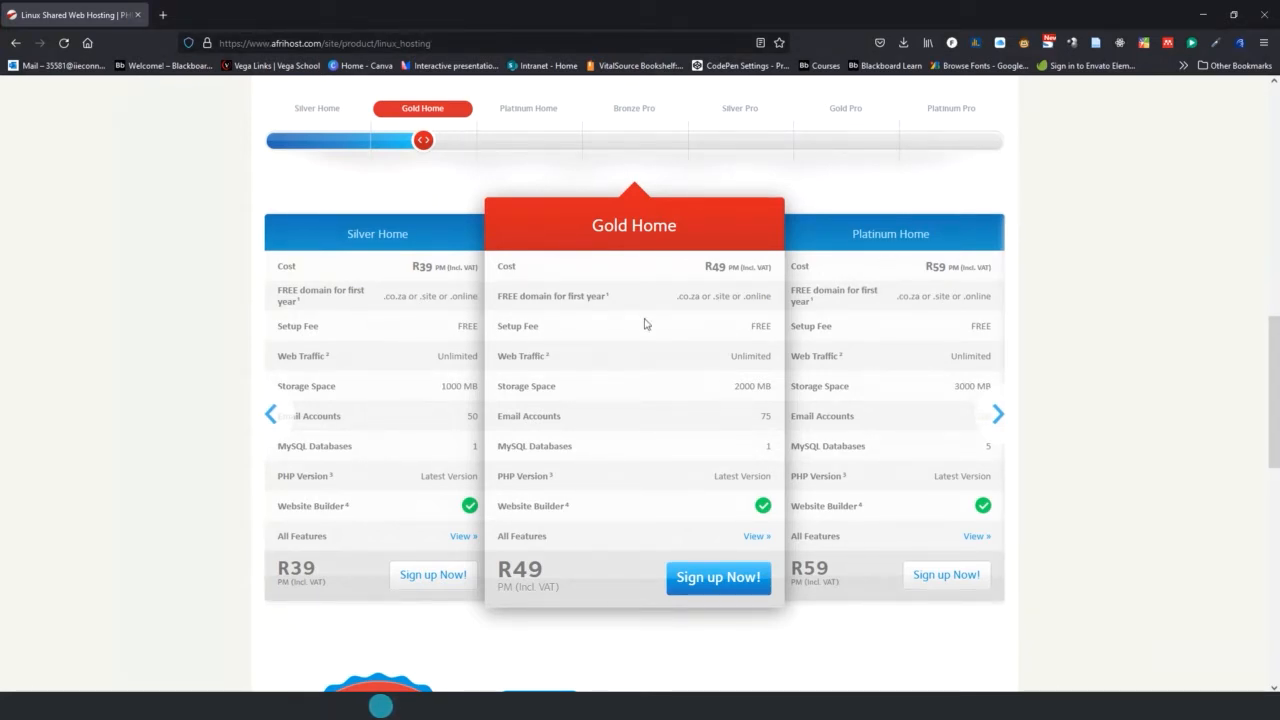
click(998, 414)
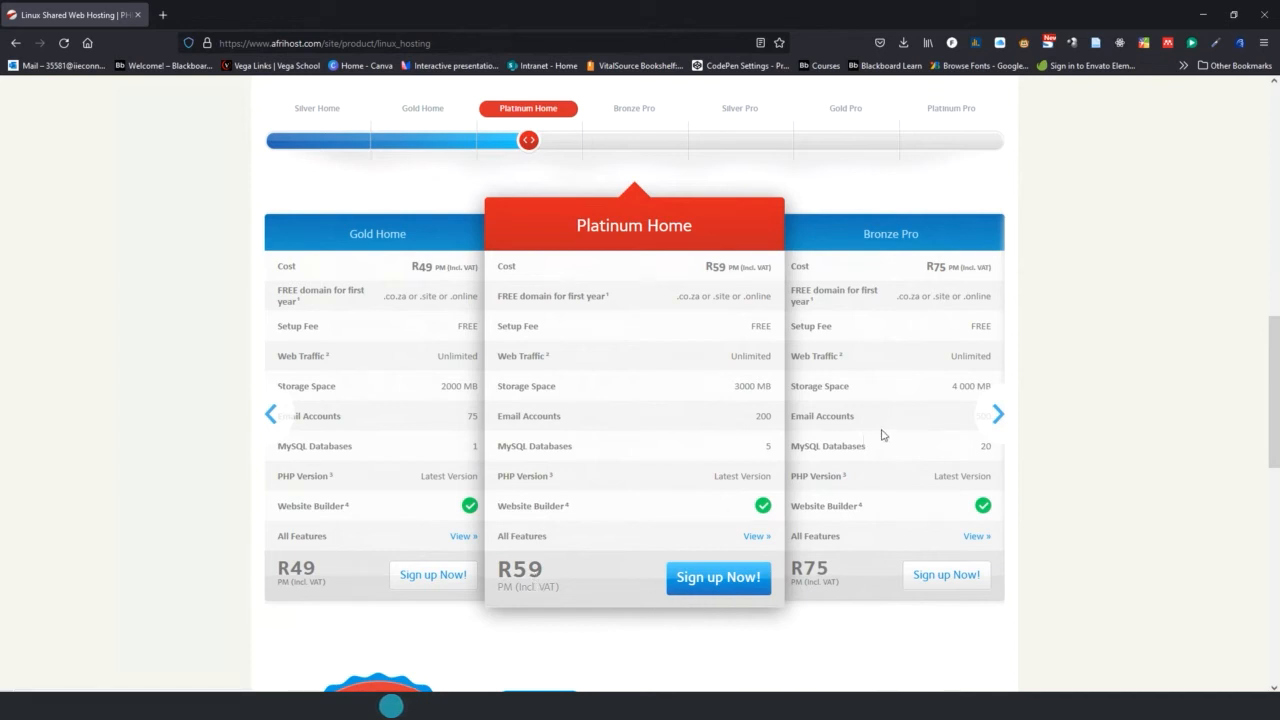
click(999, 417)
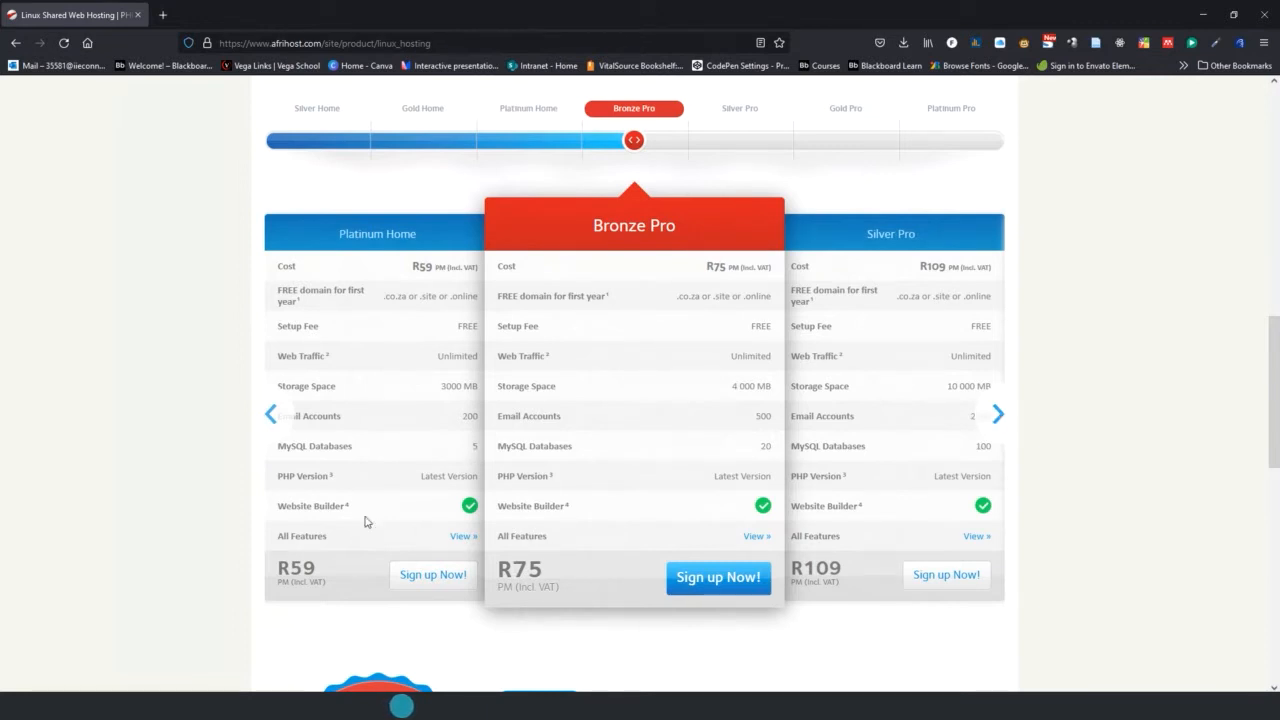
click(271, 416)
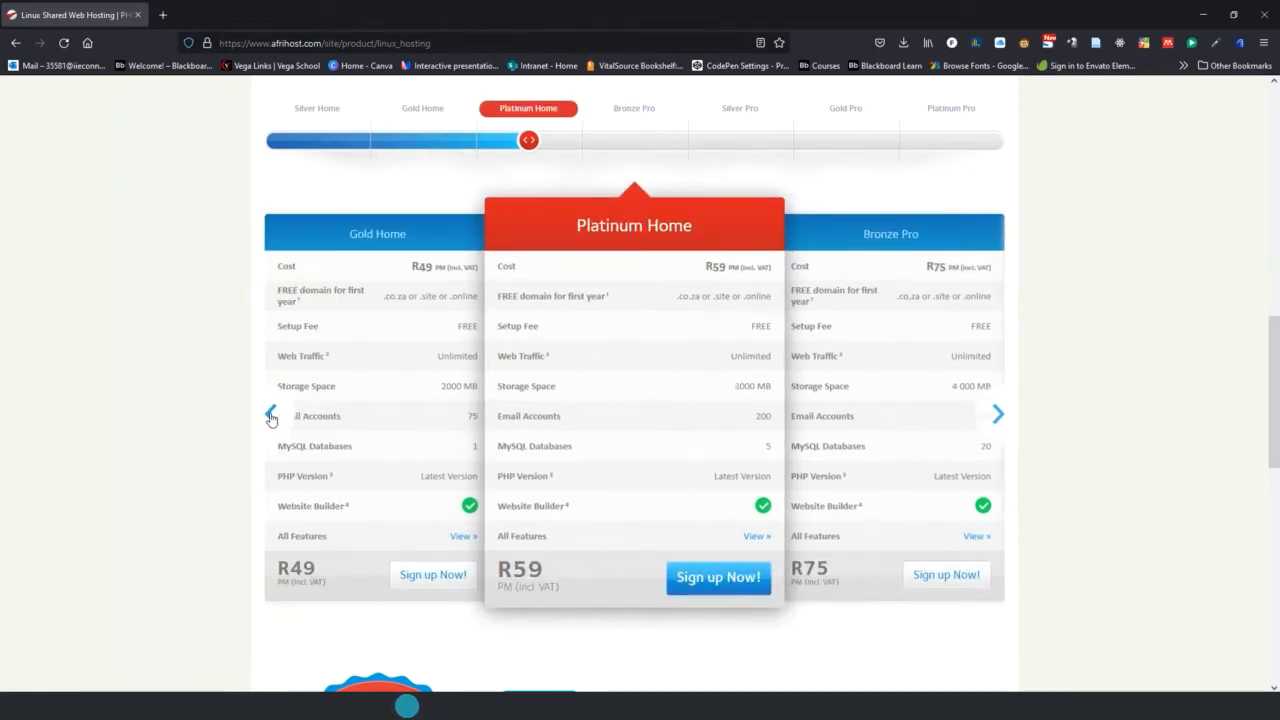
click(271, 416)
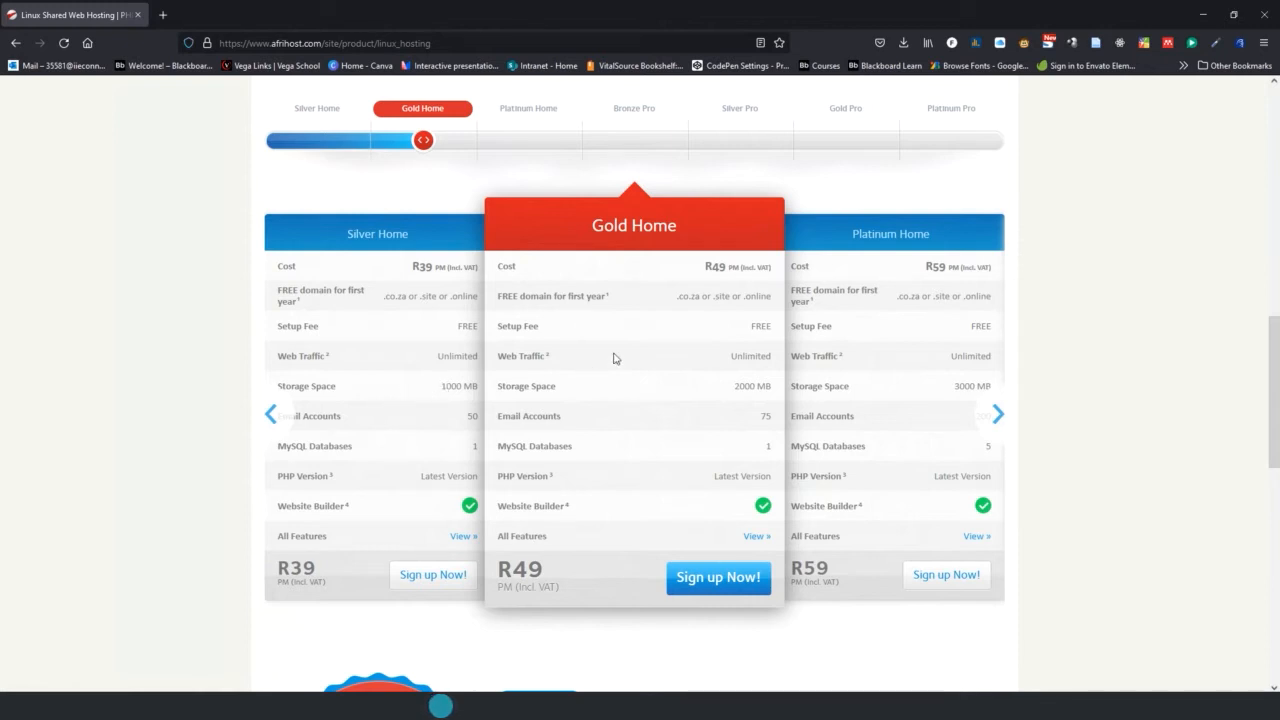
scroll(653, 433, up, 2)
Start the sign-up for the Gold Home hosting package.
scroll(650, 433, up, 6)
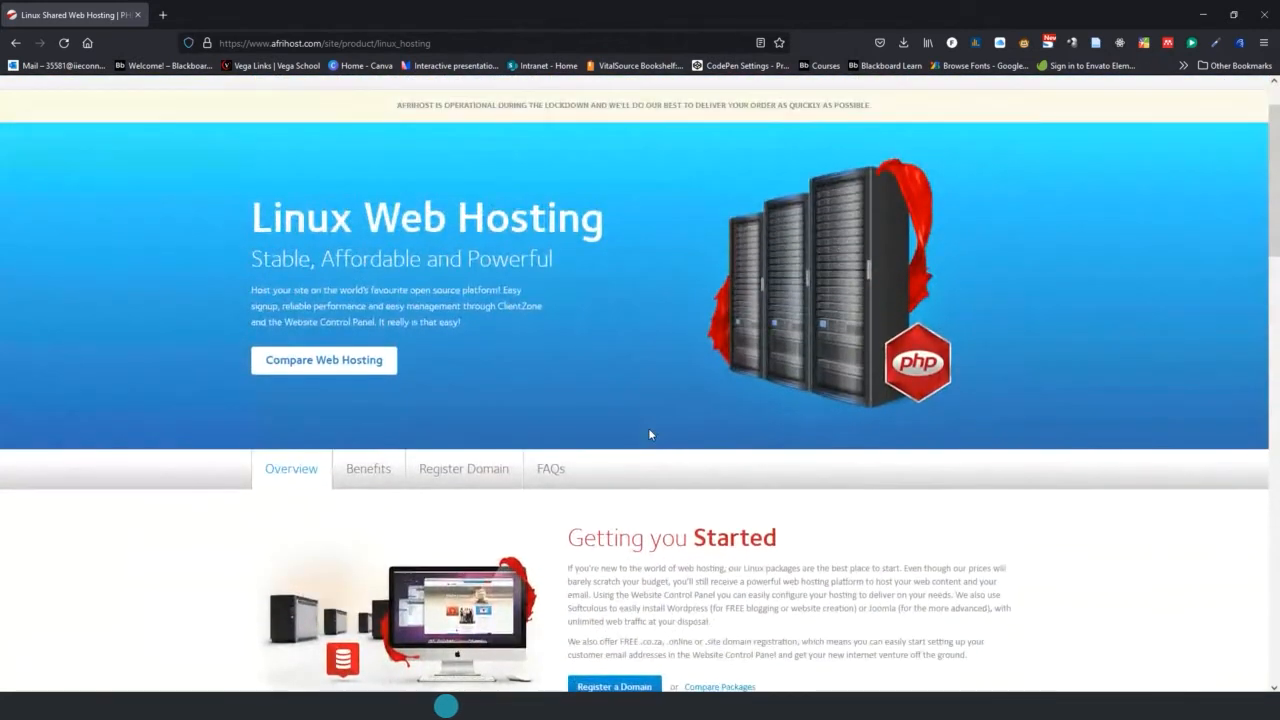
scroll(649, 434, up, 1)
scroll(649, 434, down, 10)
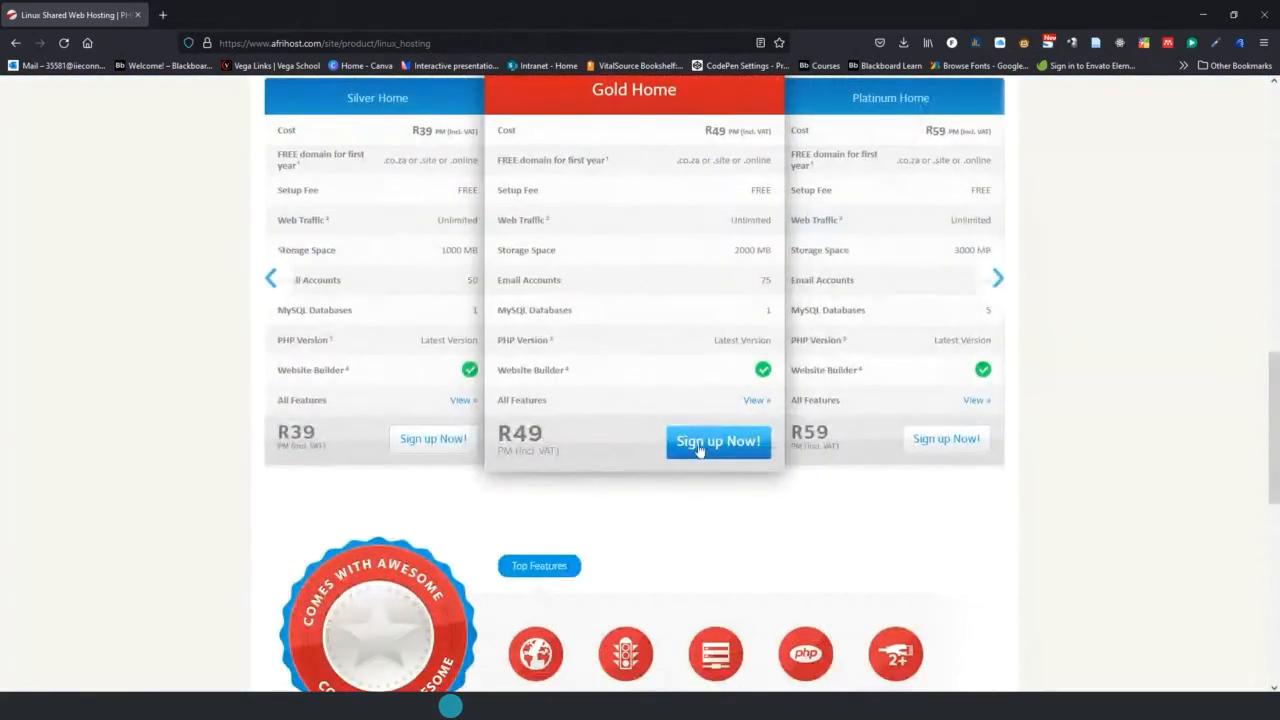
click(700, 449)
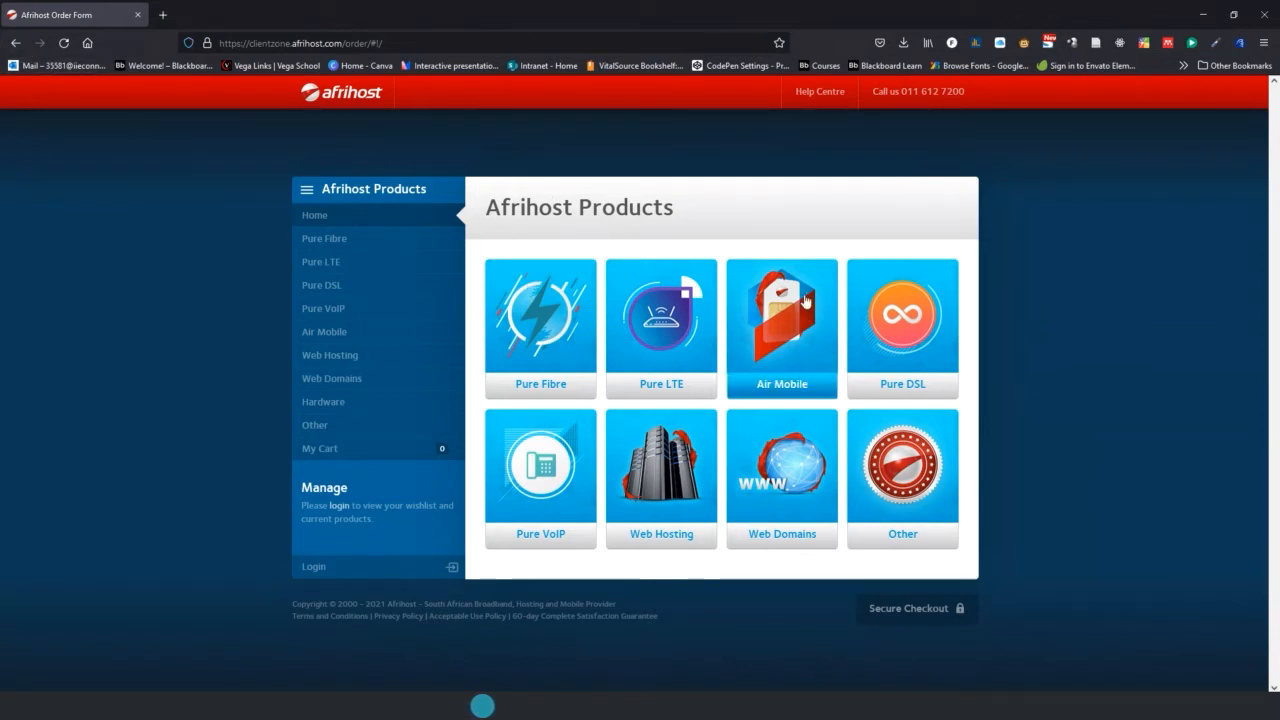
Return to the Linux hosting page and go to the ClientZone login page.
click(15, 43)
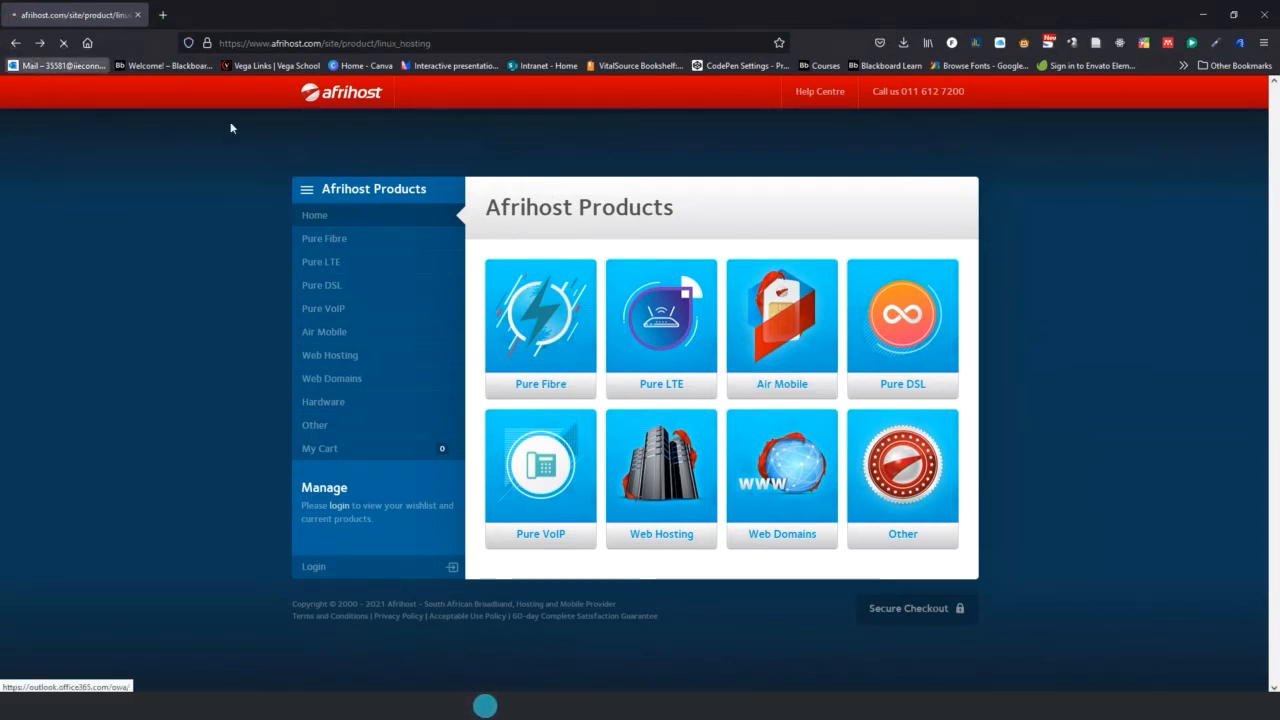
scroll(1177, 337, up, 10)
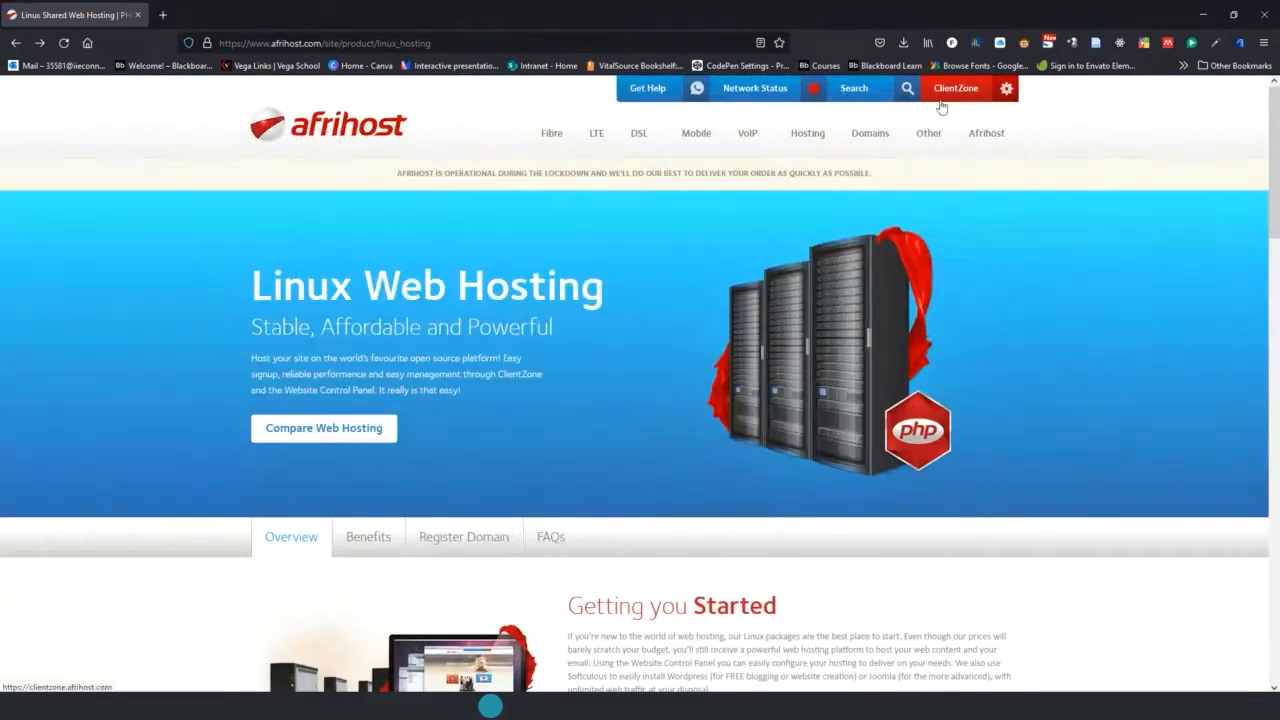
click(948, 89)
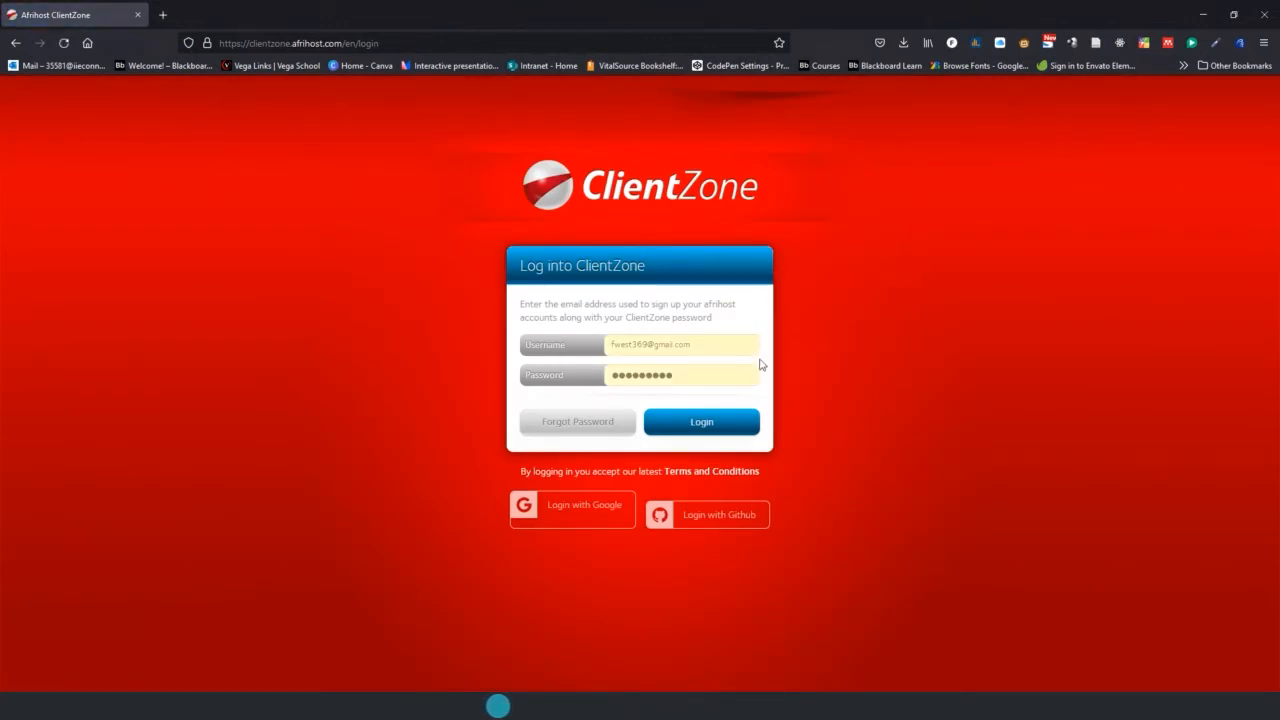
Log in to ClientZone with the saved credentials and submit the SMS one-time PIN.
click(704, 424)
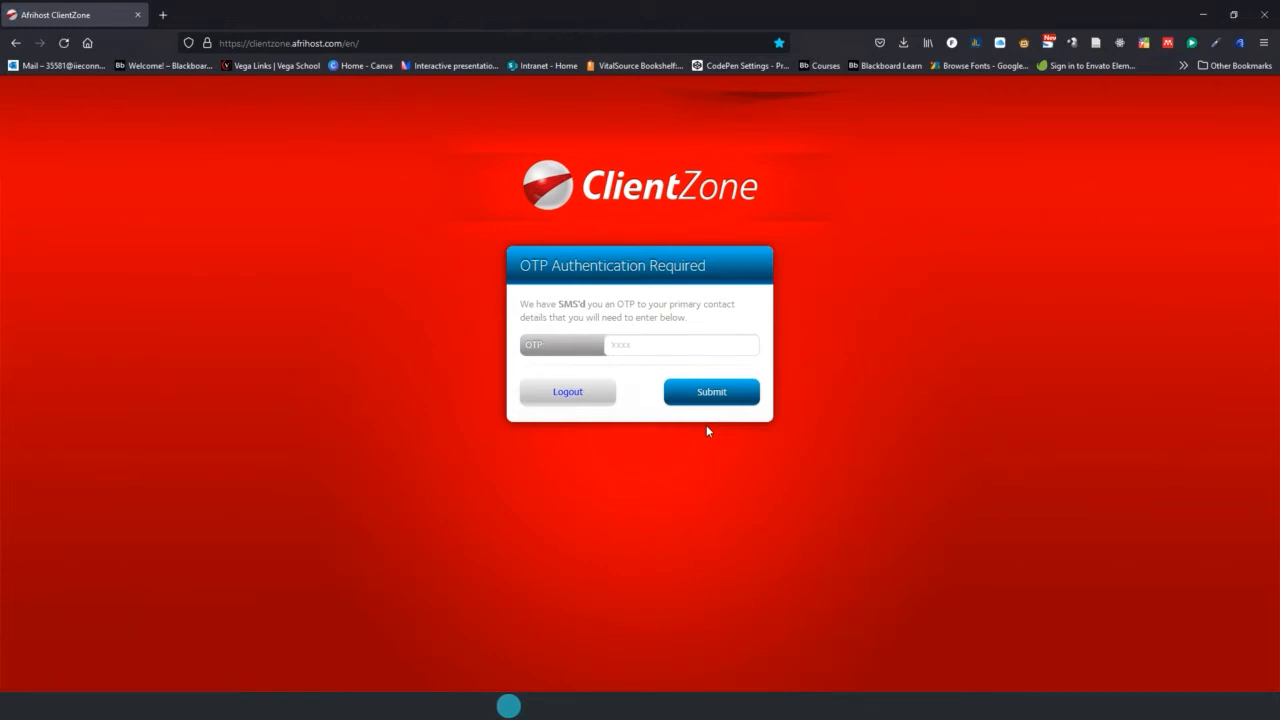
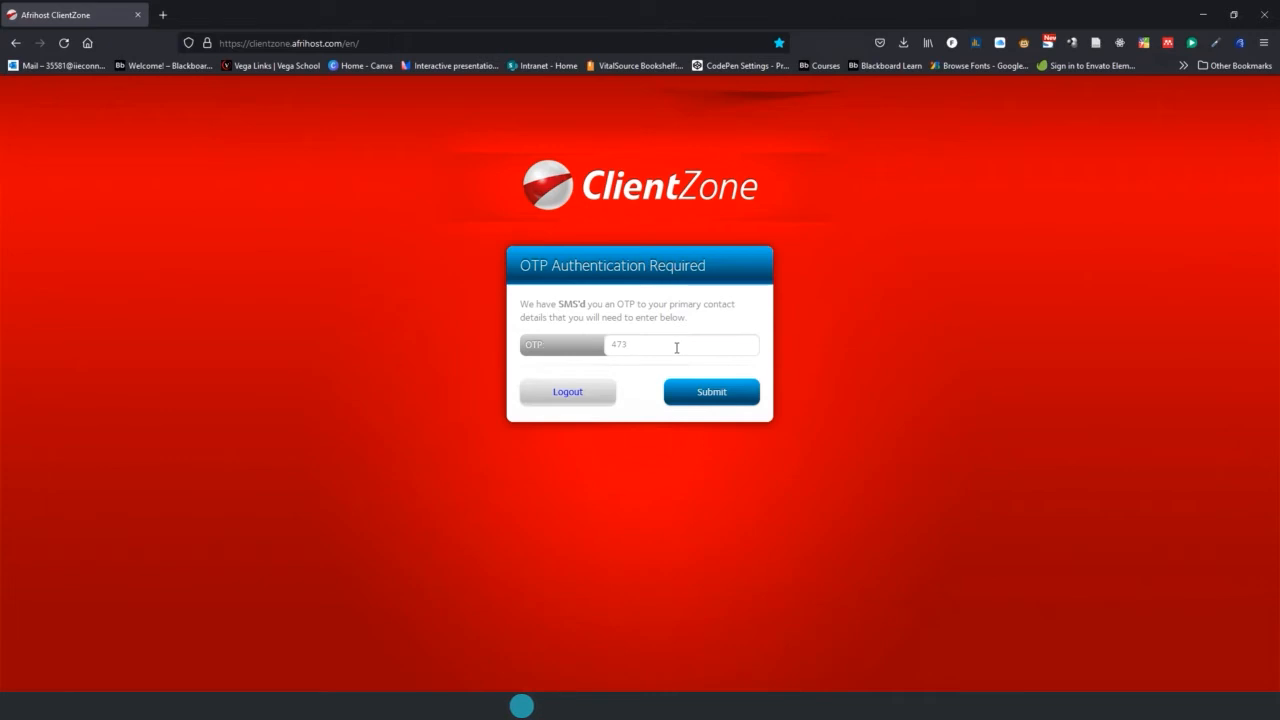
click(698, 395)
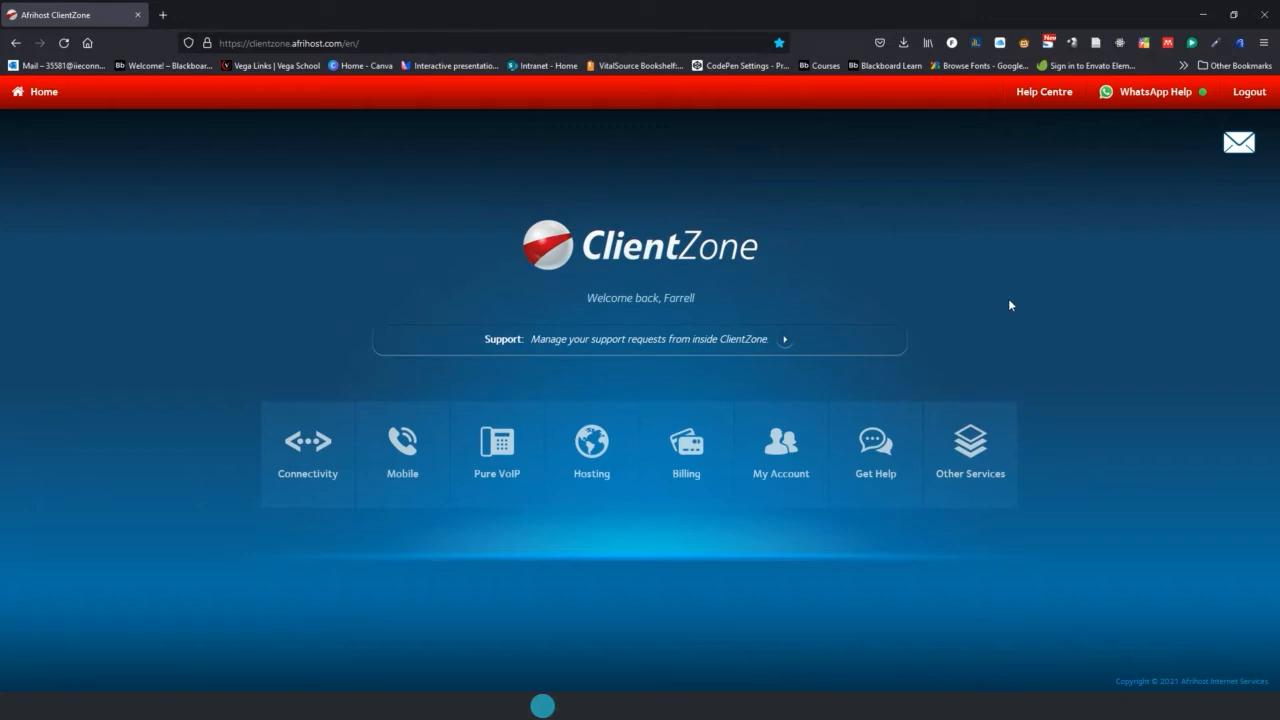
From the Hosting tile, start signing up a new hosting package to reach Web Hosting Products.
click(597, 434)
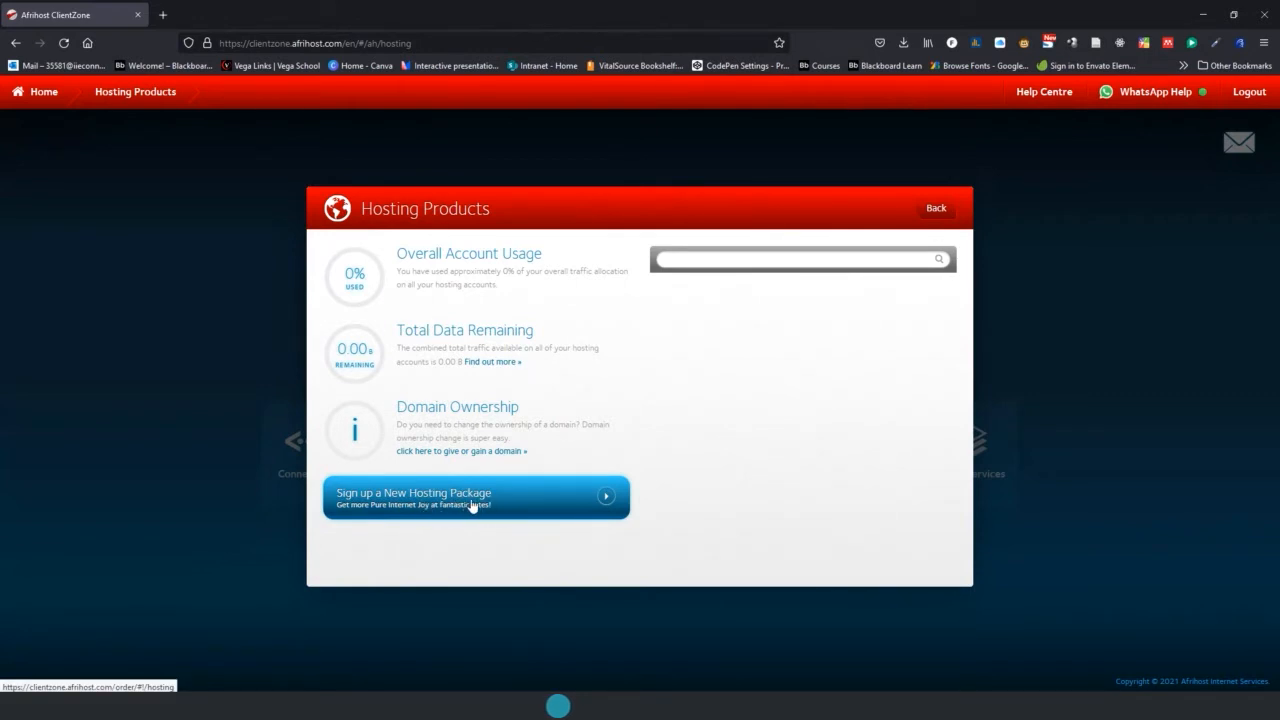
click(473, 506)
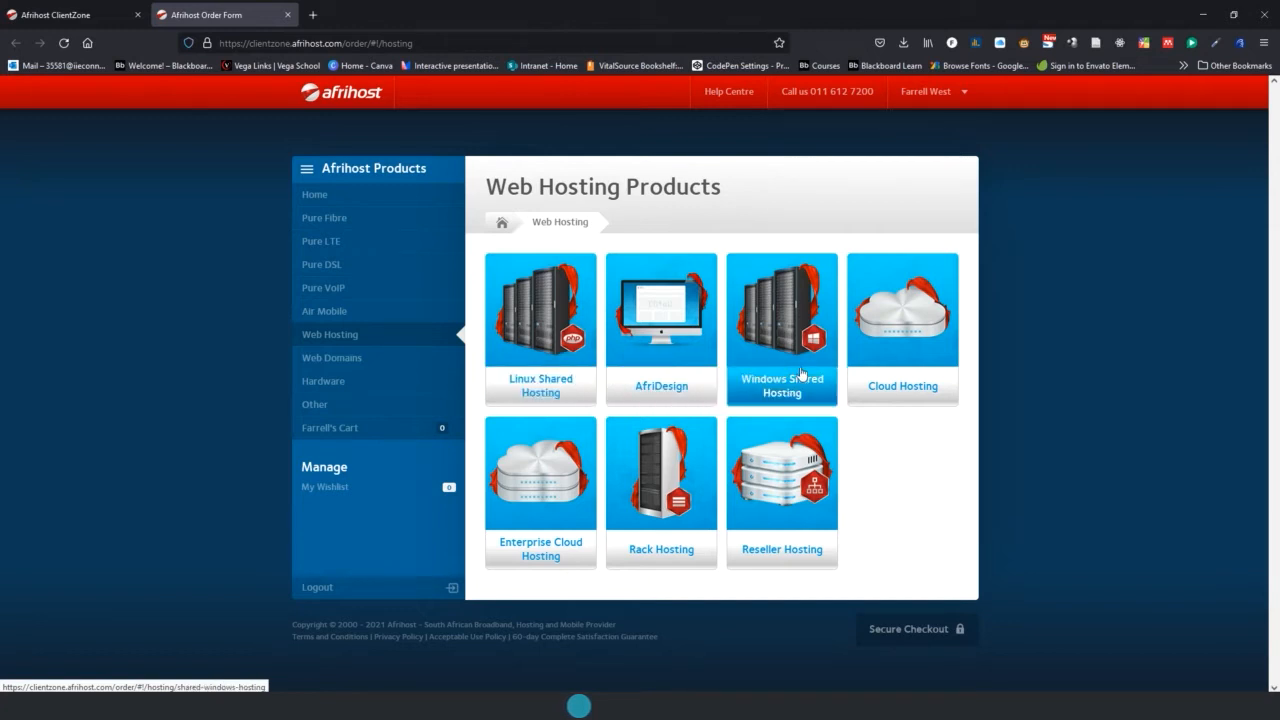
Pick the Gold Linux Shared home hosting package and continue to Domain Options.
click(542, 393)
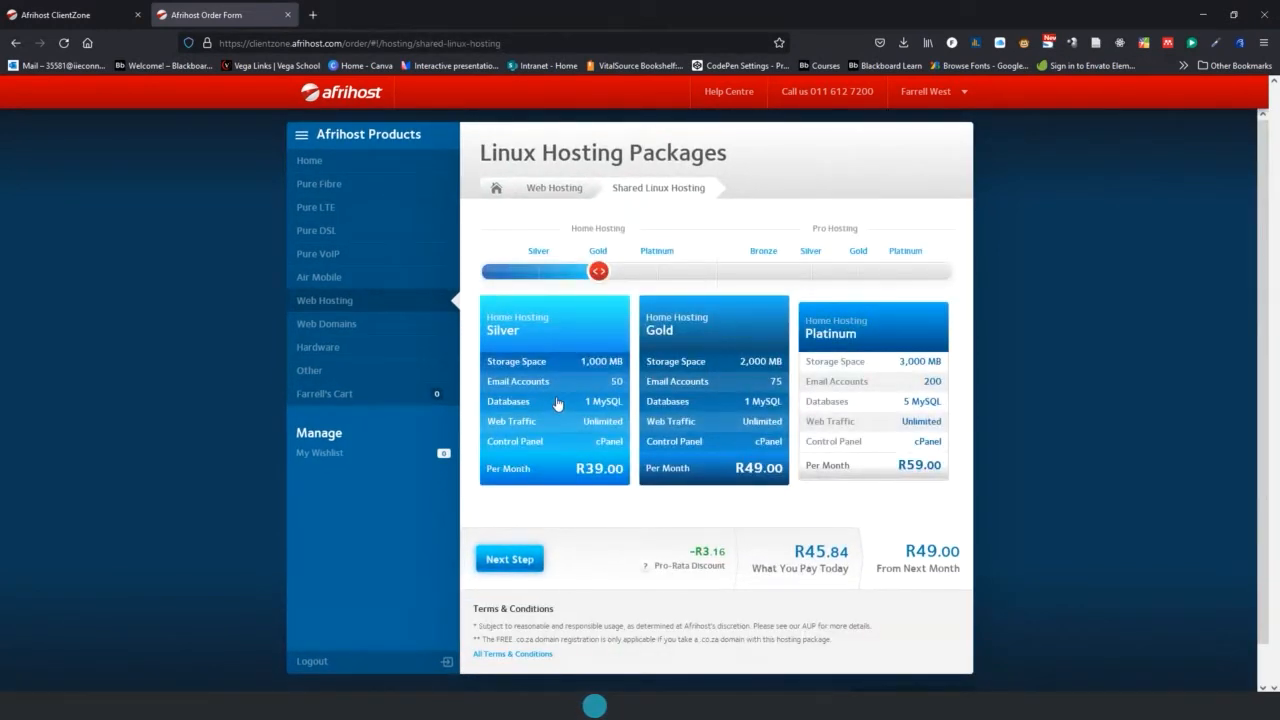
click(545, 336)
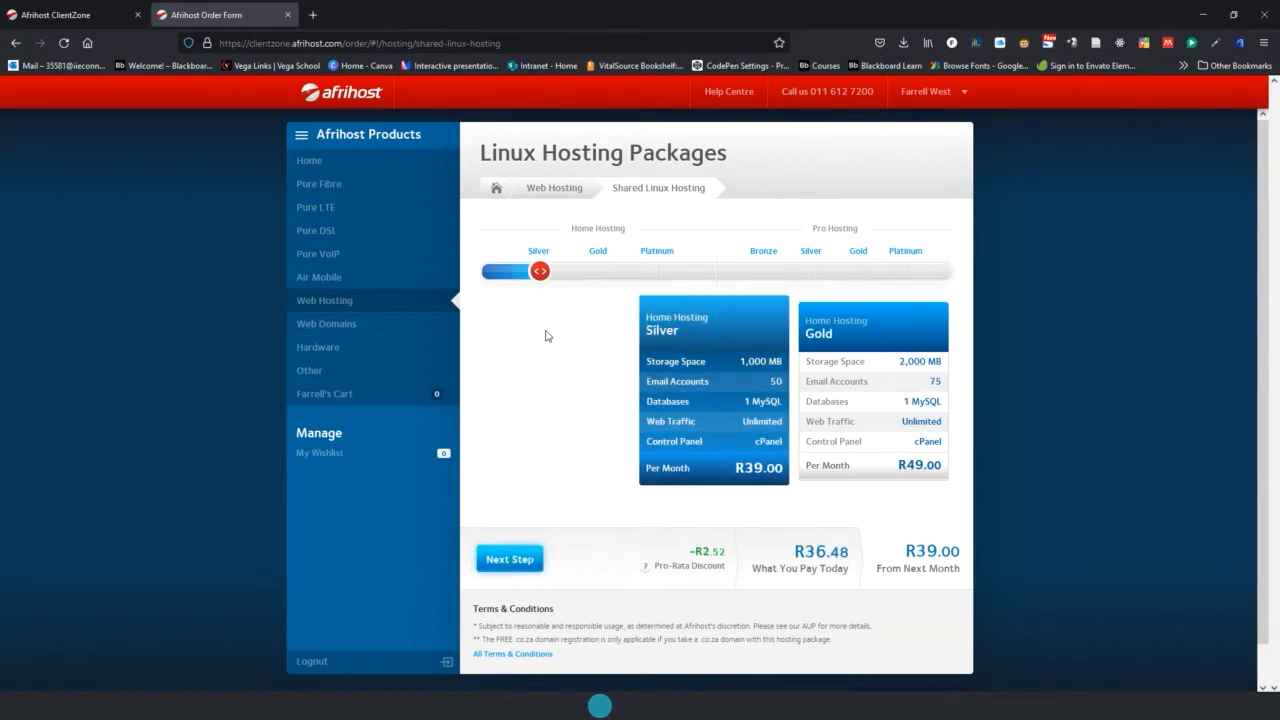
click(836, 330)
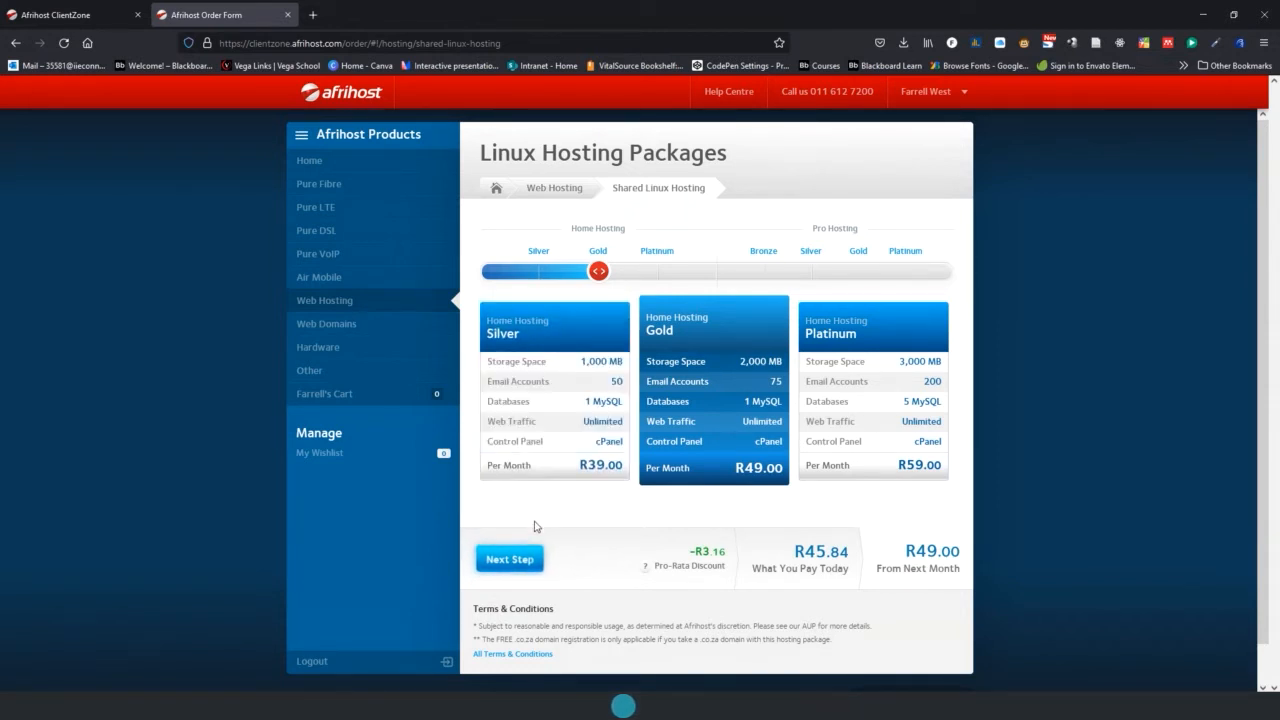
click(510, 560)
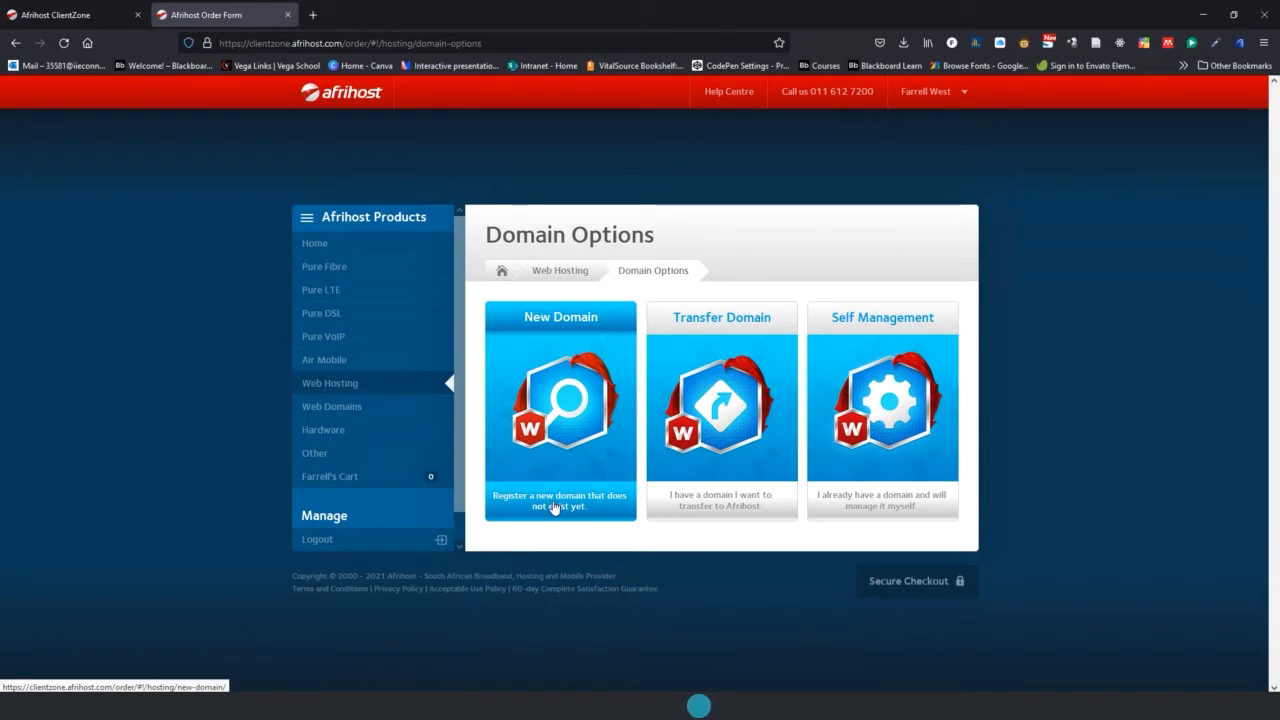
Register new domain redlineelect.co.za with the Gold package and add both to the cart (R45.84 today).
click(554, 507)
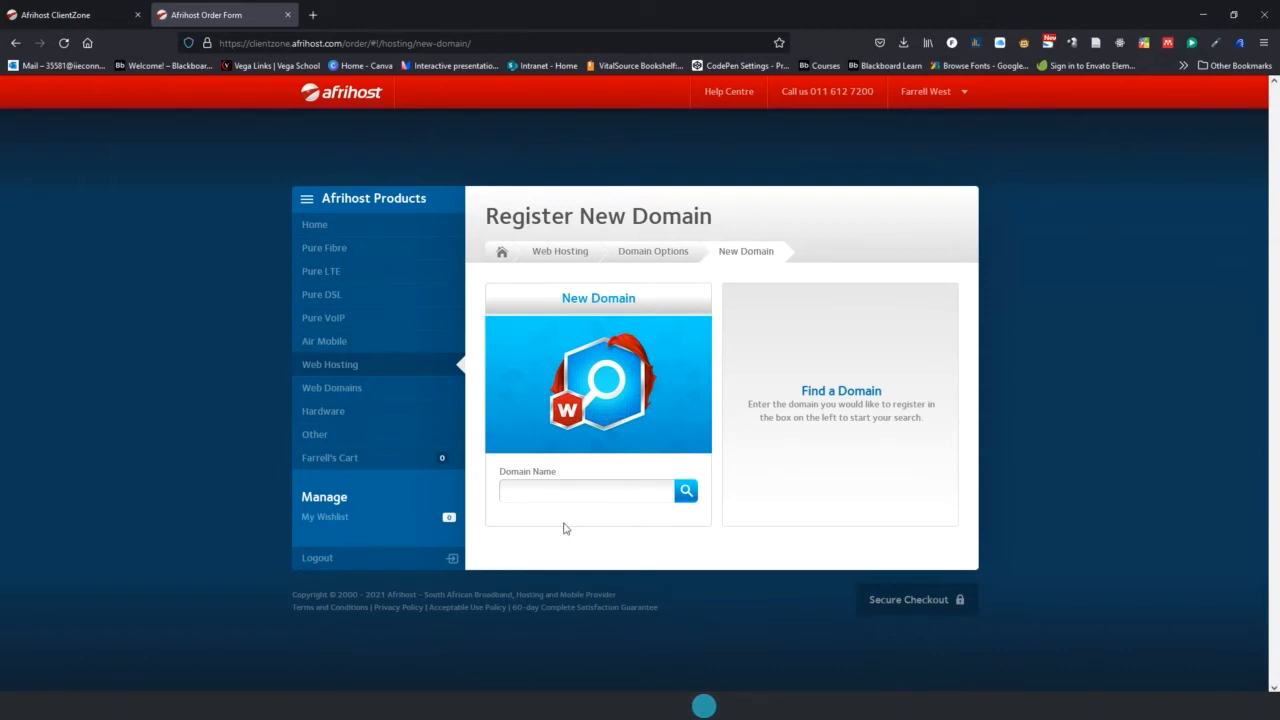
click(567, 494)
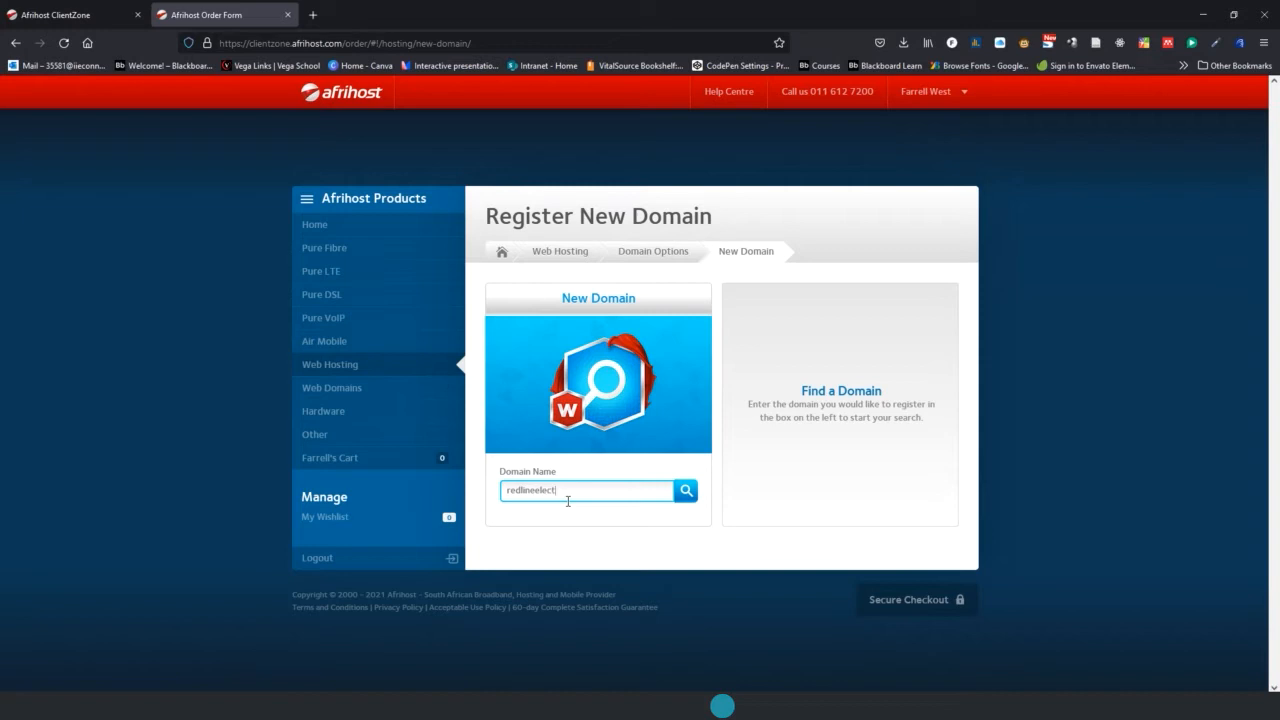
key(Return)
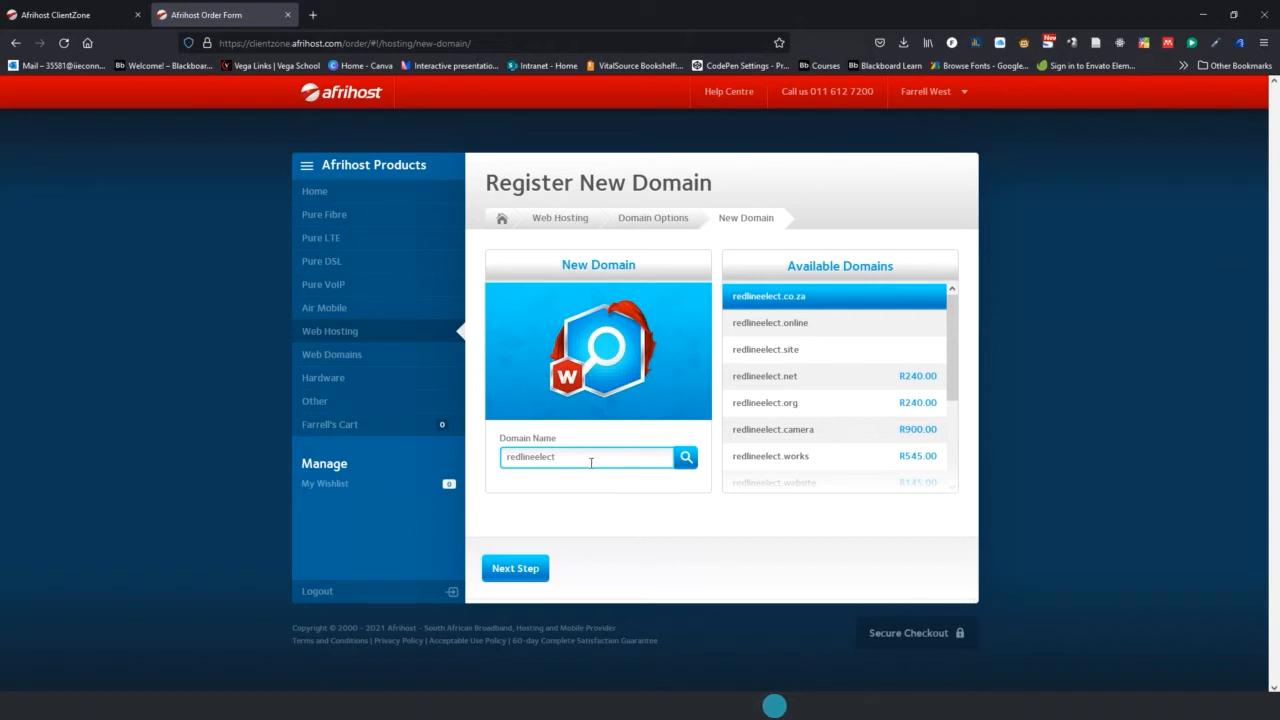
click(797, 300)
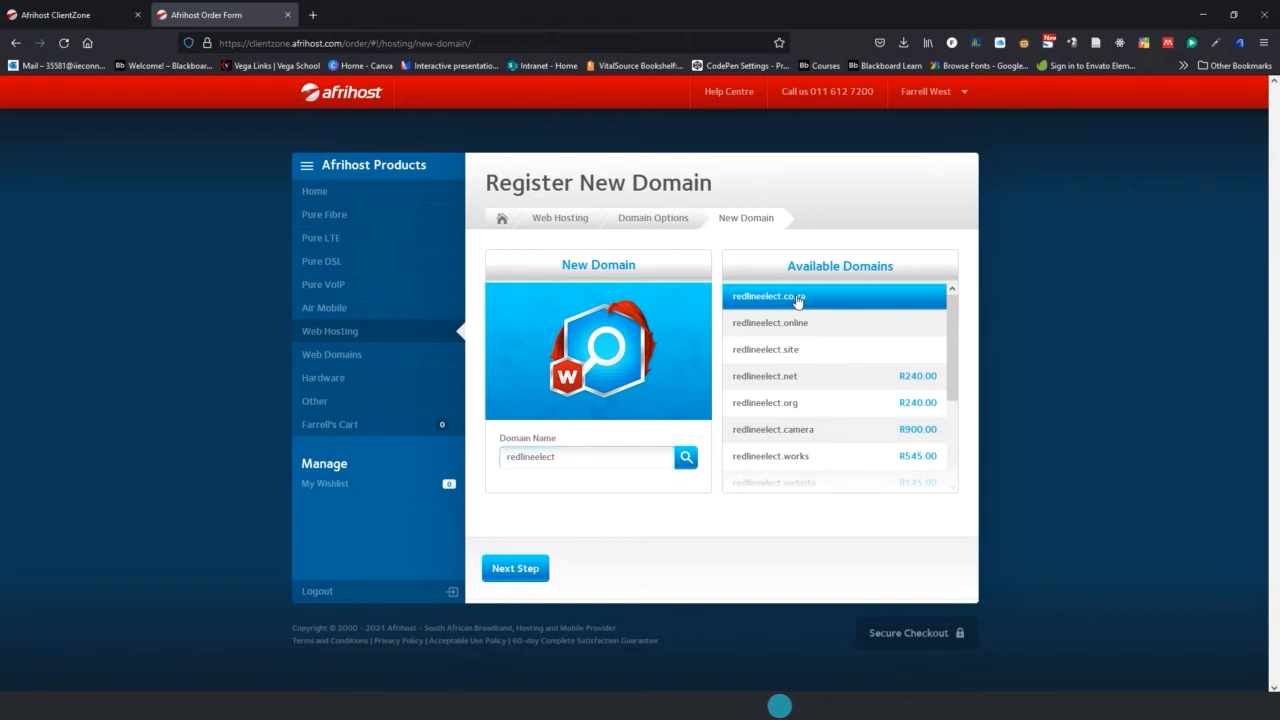
click(515, 569)
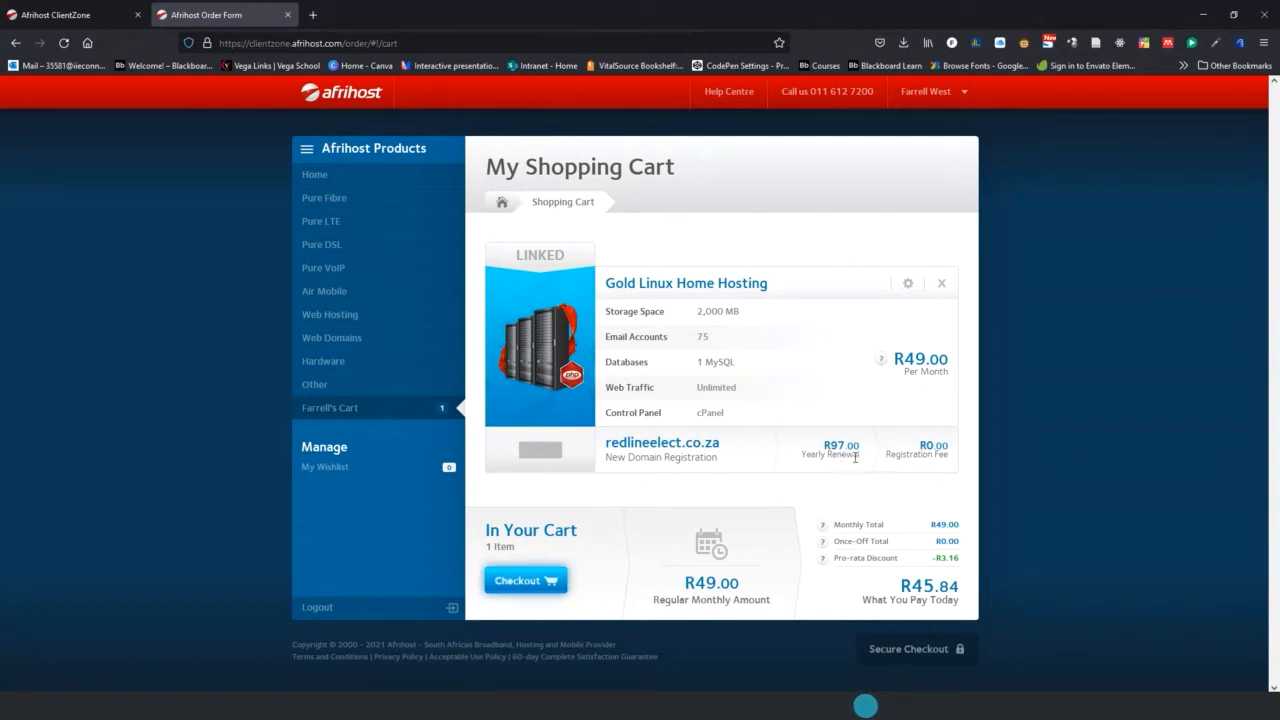
Check out by debit order from the Cheque Account, tick the debit authorisation and terms, and complete the order.
click(529, 588)
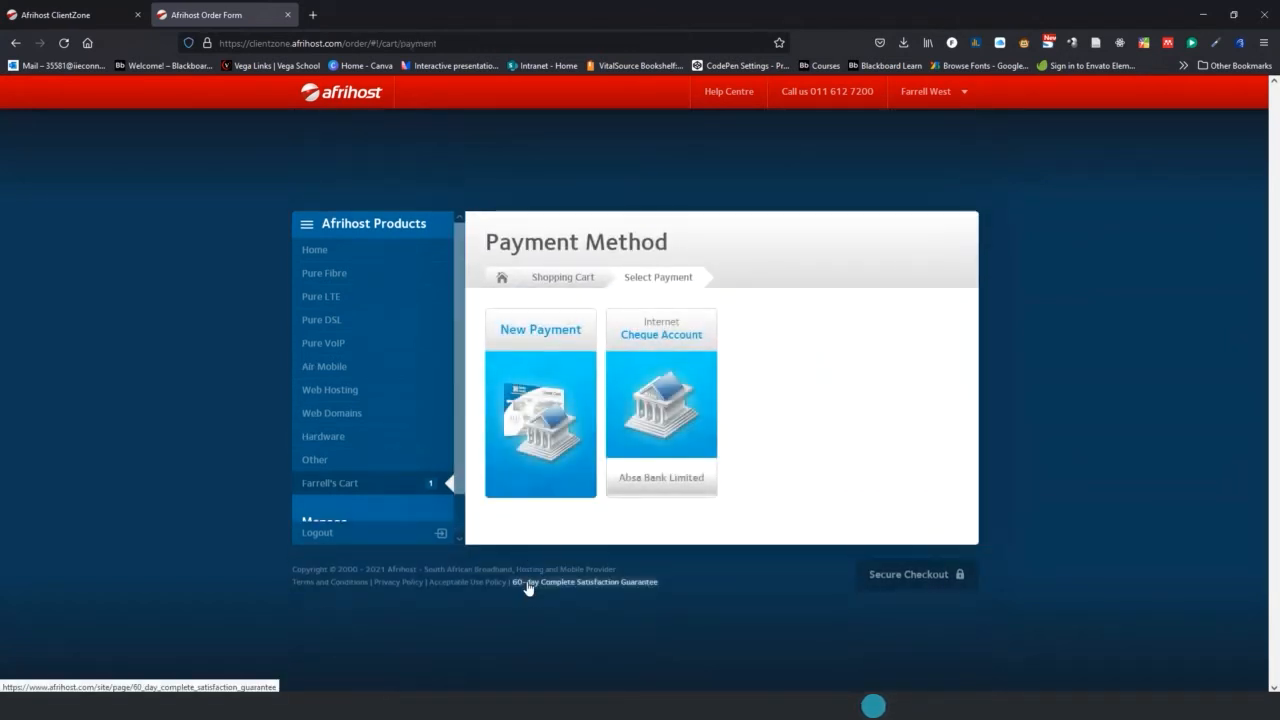
click(662, 384)
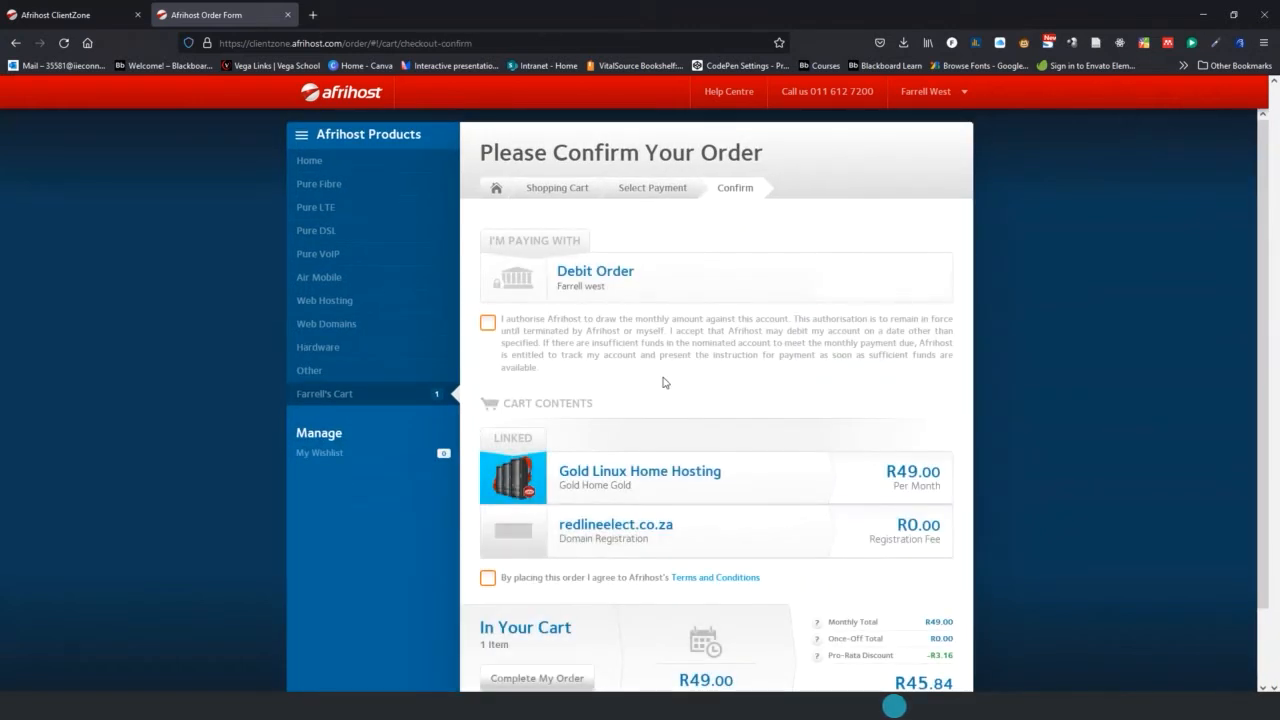
scroll(663, 382, down, 2)
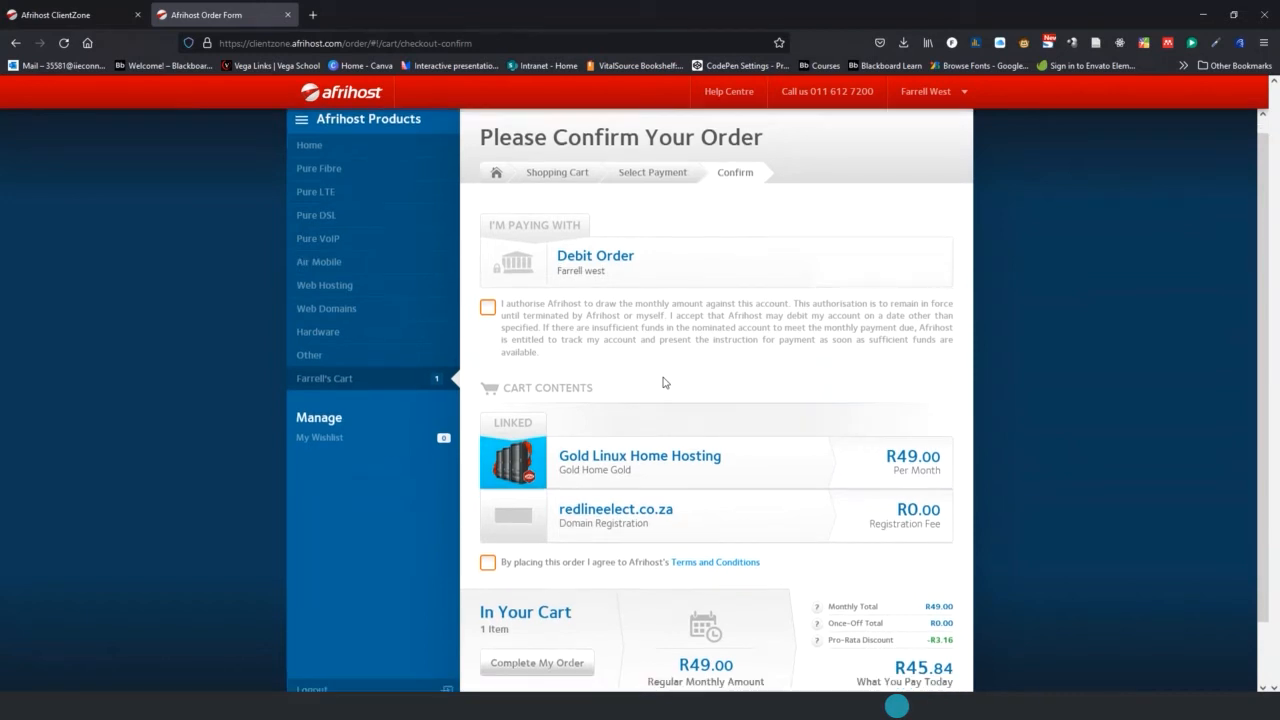
click(490, 242)
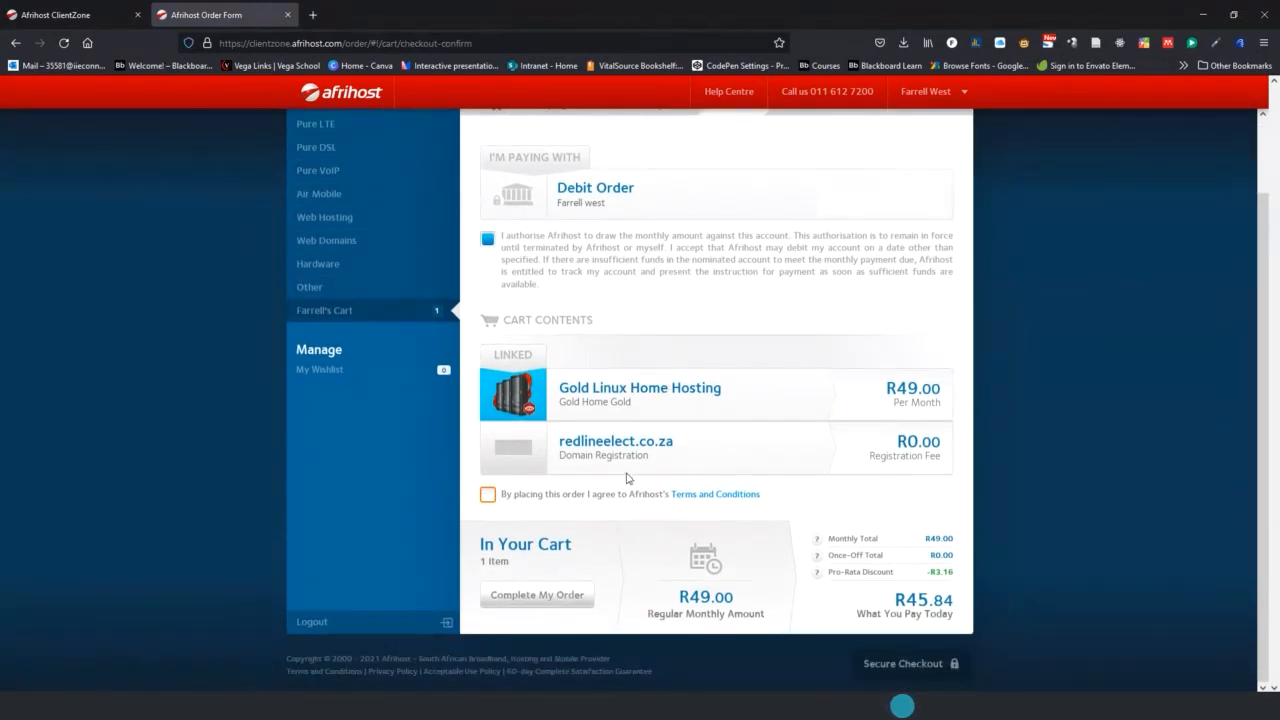
click(488, 494)
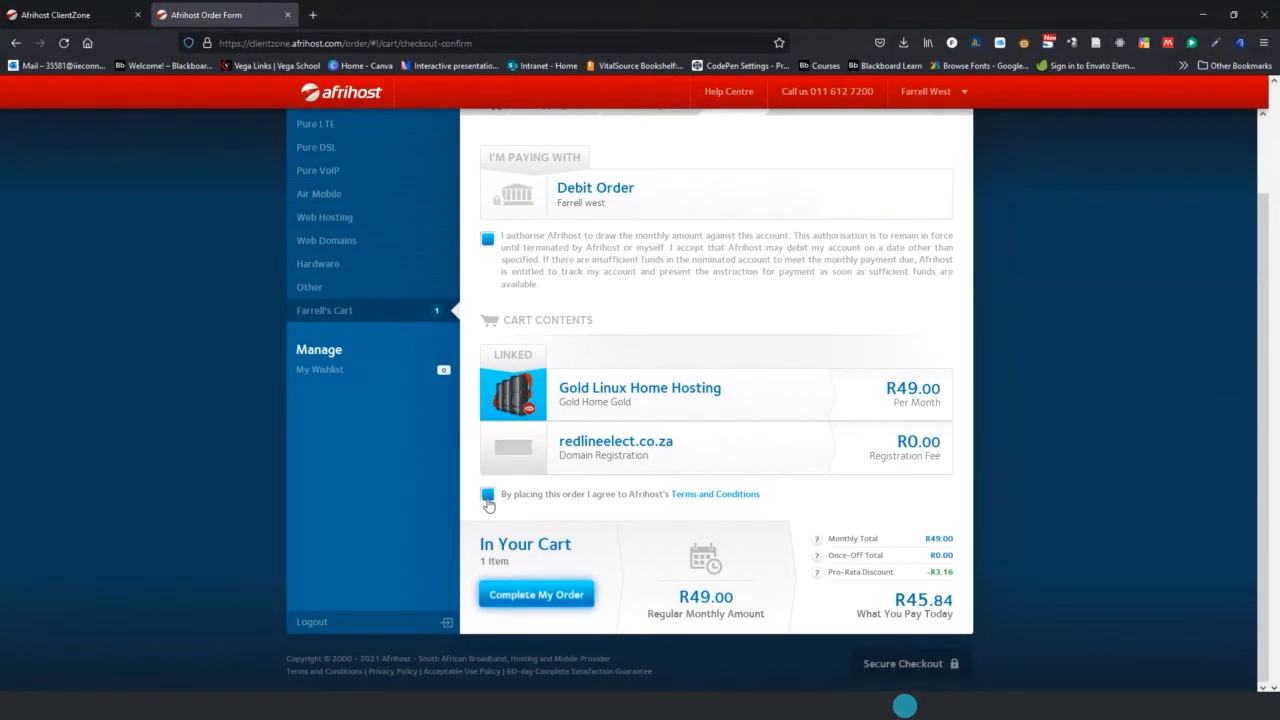
click(538, 596)
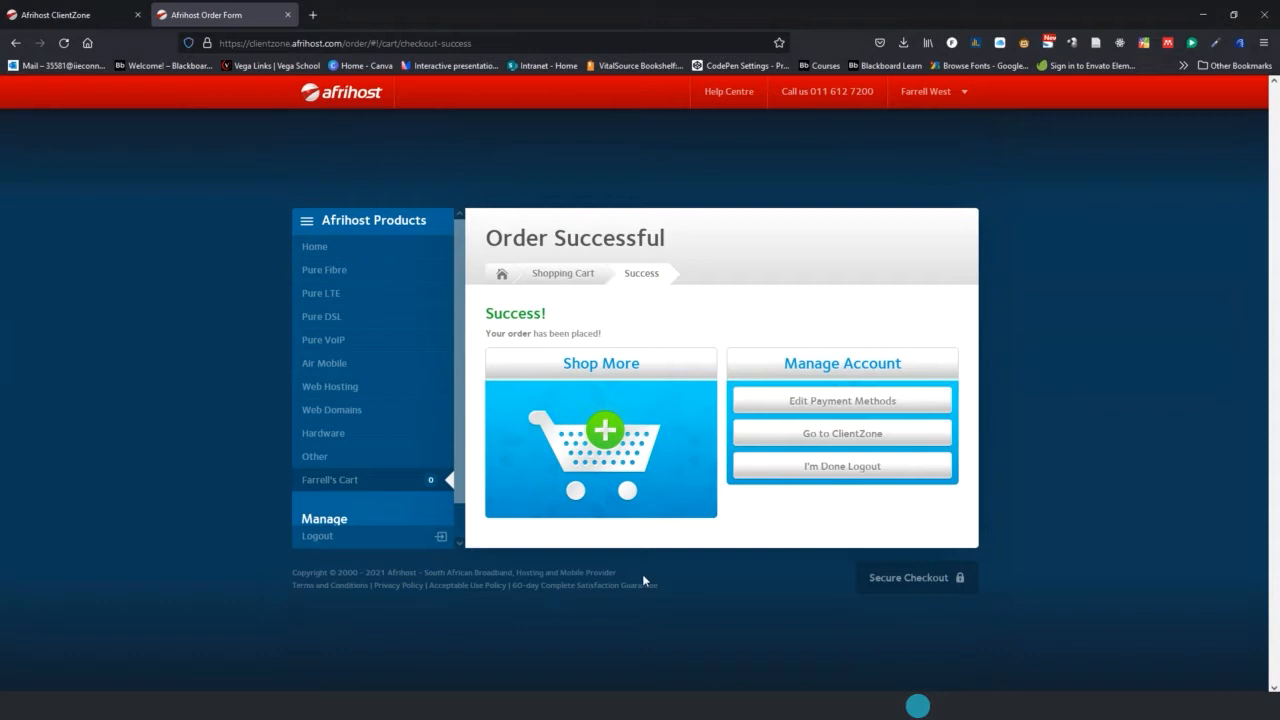
Return from Order Successful to the ClientZone dashboard, then bring up the DesktopServer Sites Edge window.
click(845, 436)
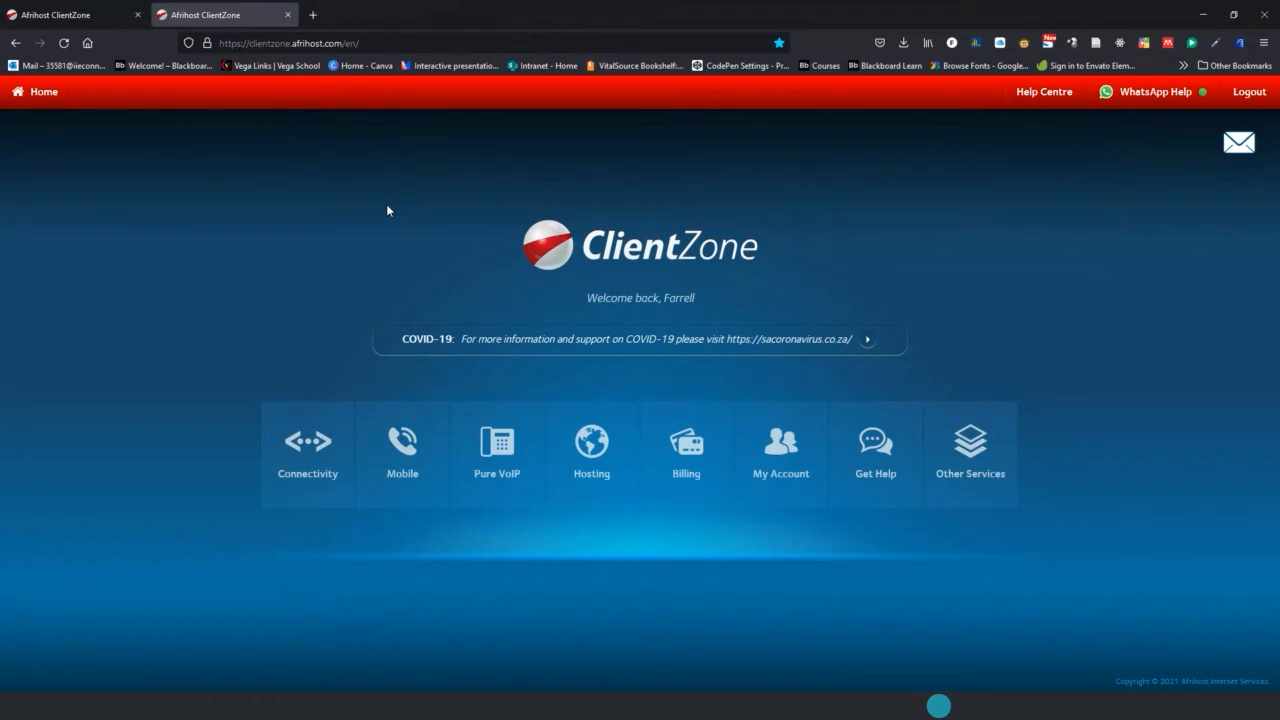
click(440, 706)
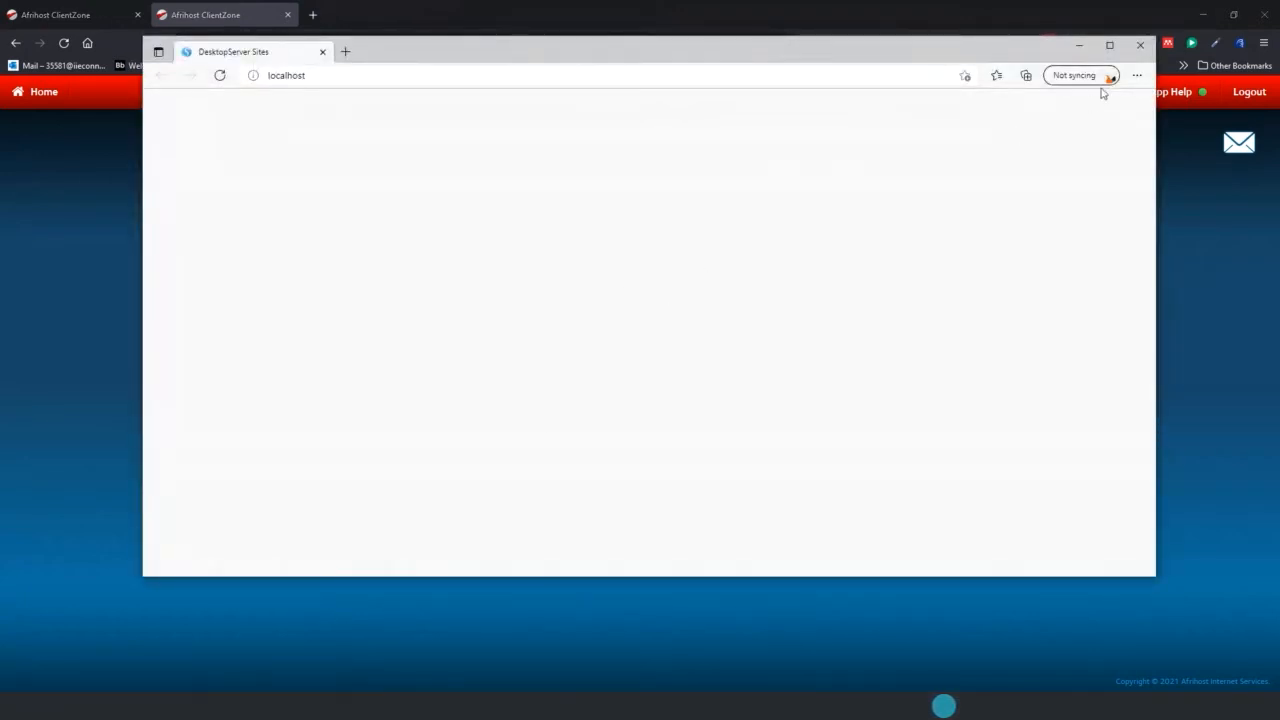
Close the Edge window showing the blank DesktopServer Sites page.
click(1139, 48)
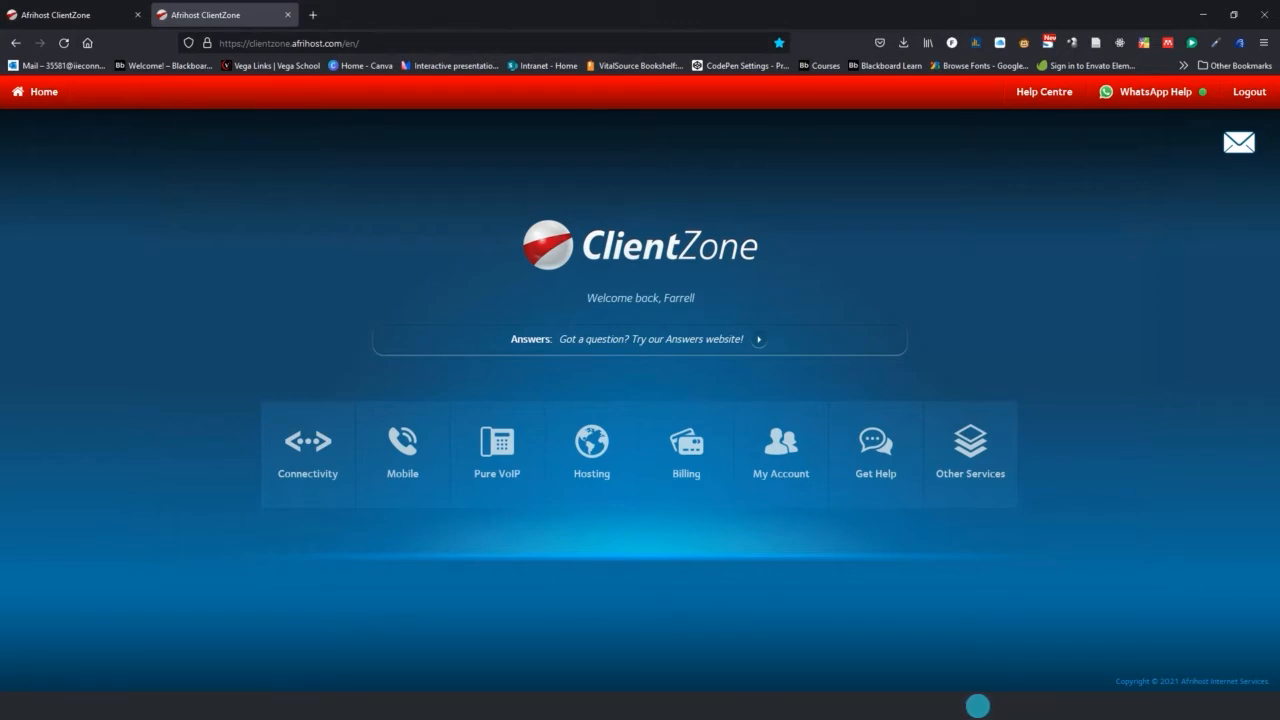
Open a new Firefox tab beside the two Afrihost ClientZone tabs.
key(ctrl+t)
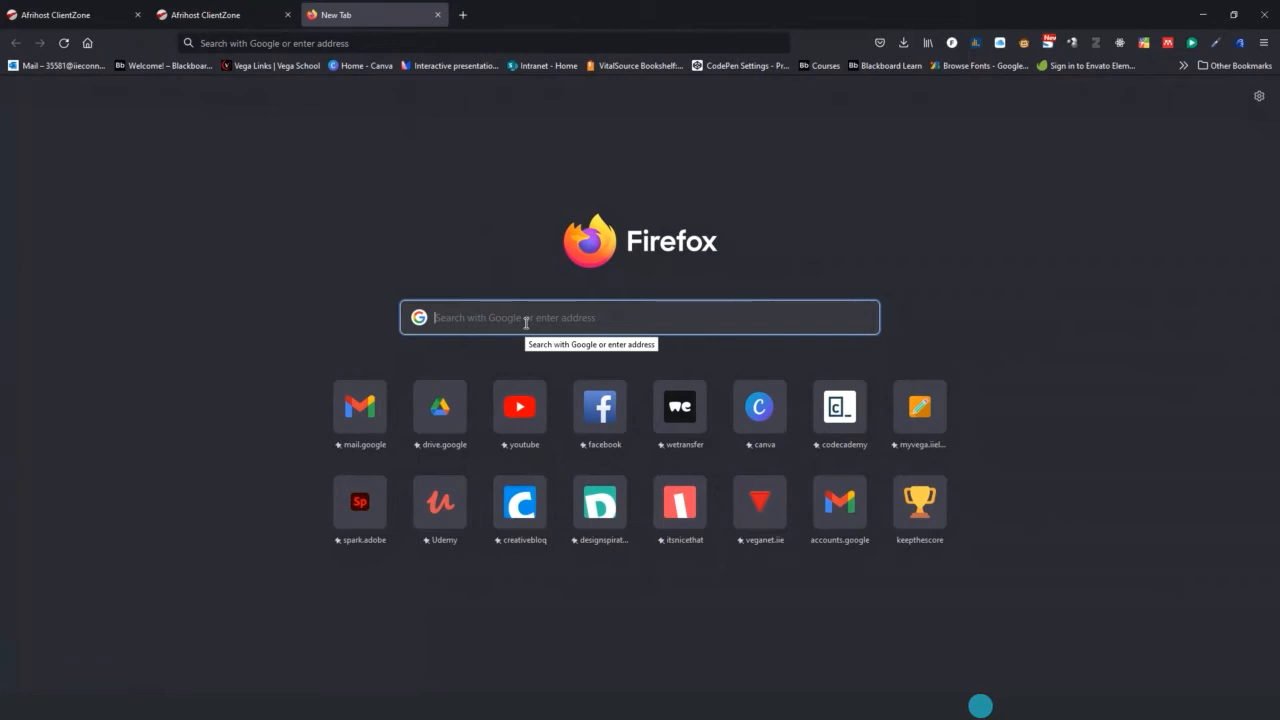
Search Google for 'cybersmart' and open the Cybersmart website from the results.
text(cybersmart)
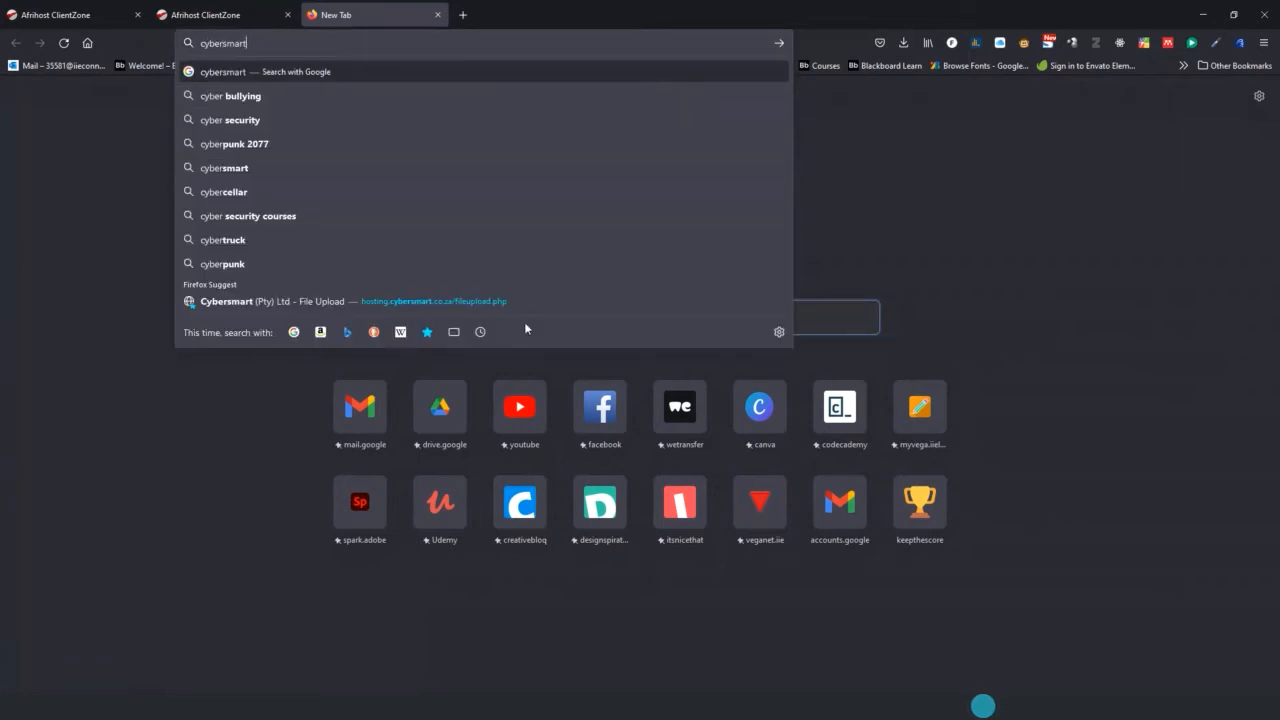
key(Return)
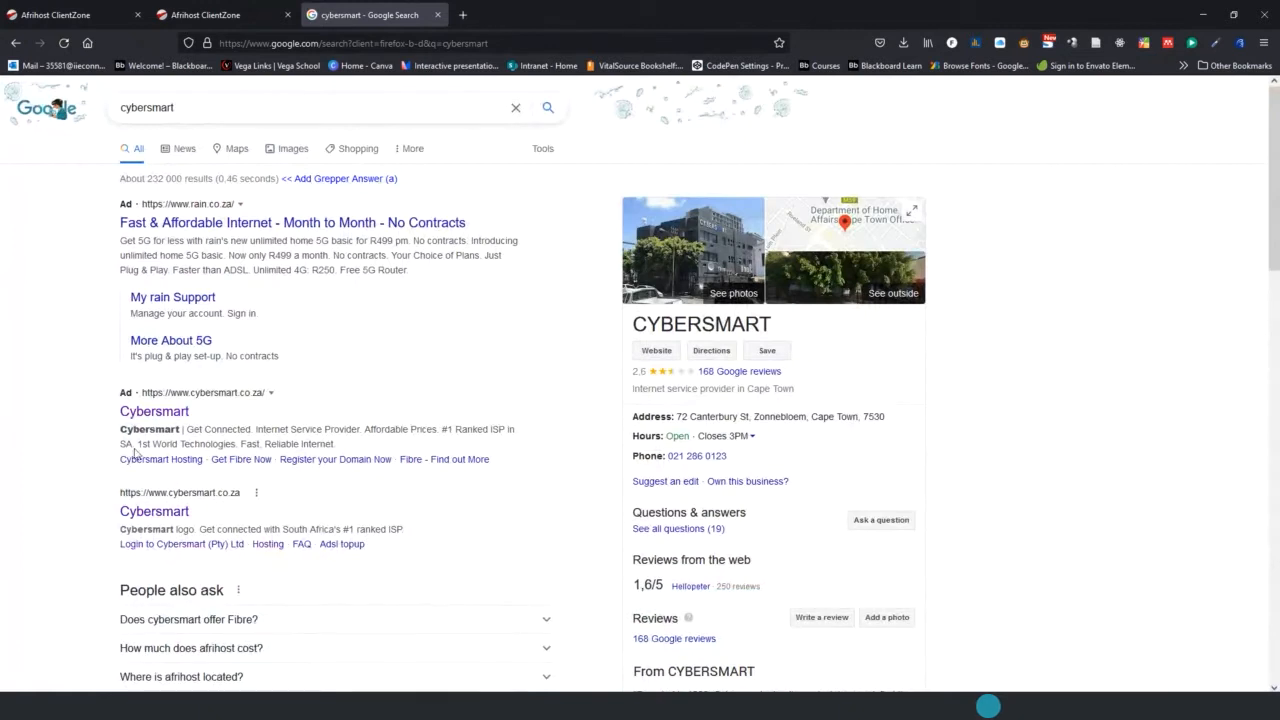
click(143, 516)
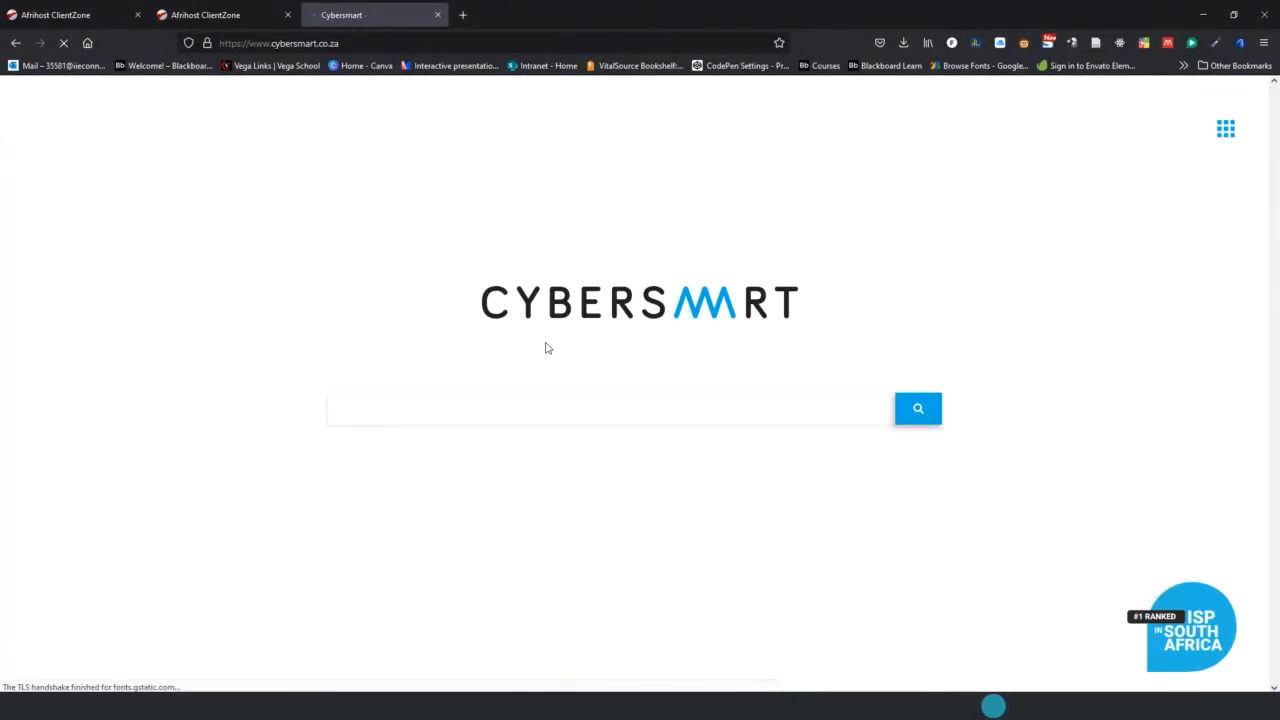
Go to Cybersmart's Hosting site from the grid menu and enter redlineelect.co.za in the domain search.
click(1227, 134)
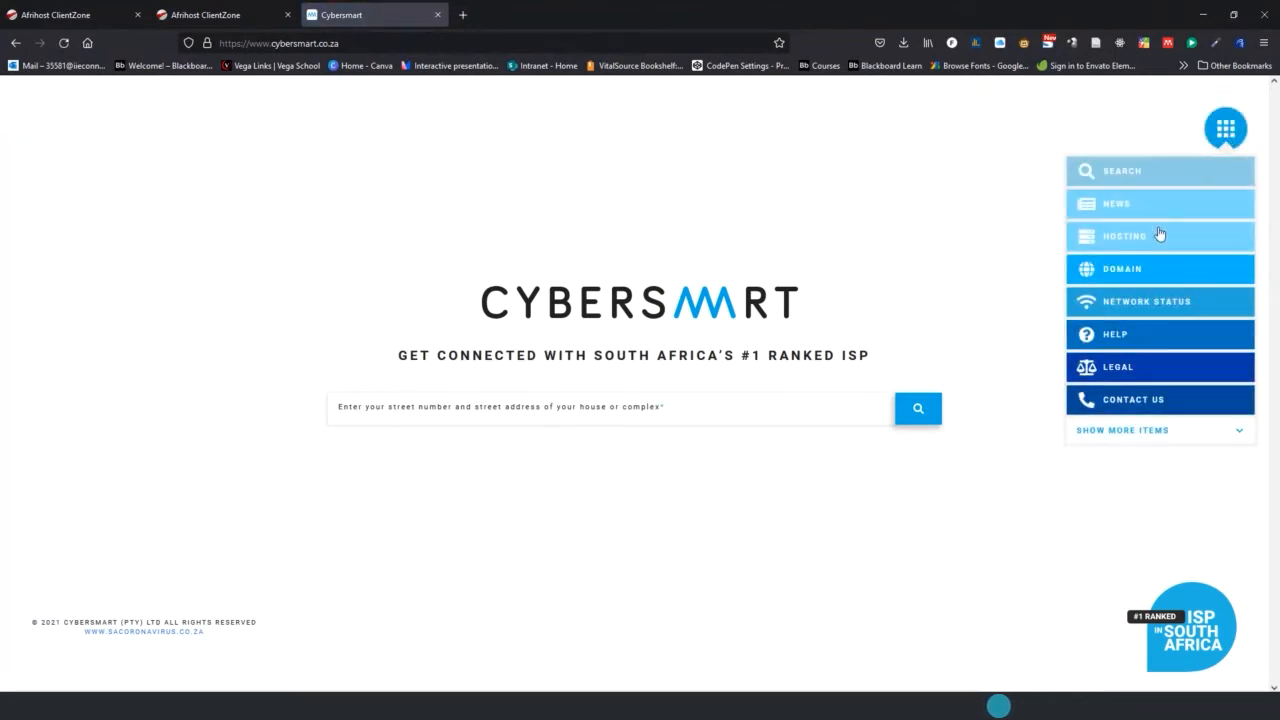
click(1125, 240)
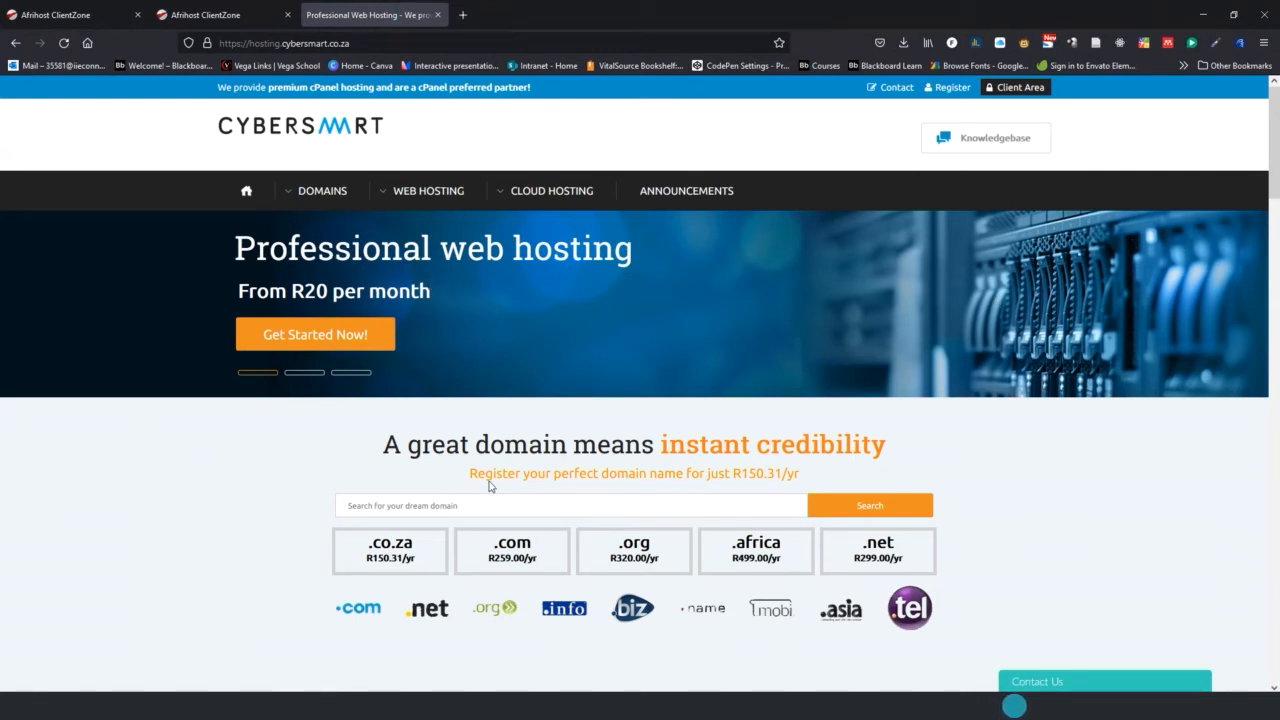
scroll(533, 455, down, 1)
click(457, 438)
text(redlineelect.co.za)
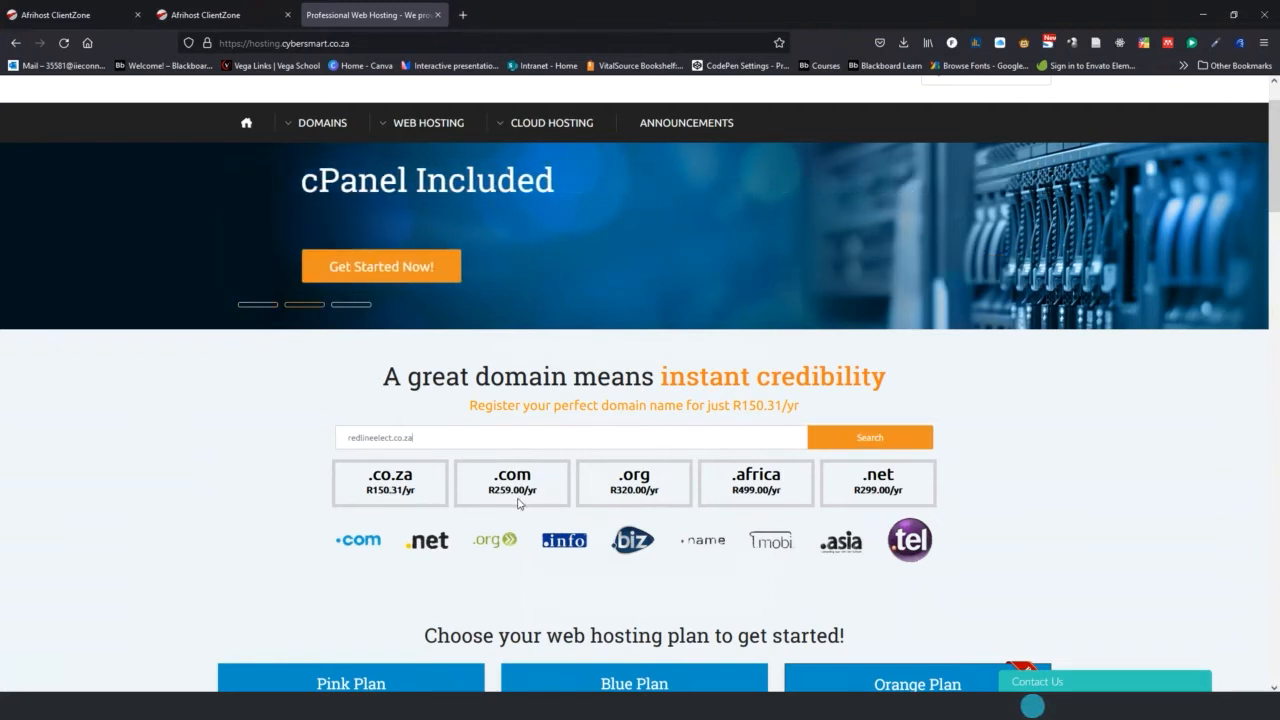
Check redlineelect.co.za availability, entering the captcha code, and find it available at R150.31.
click(860, 440)
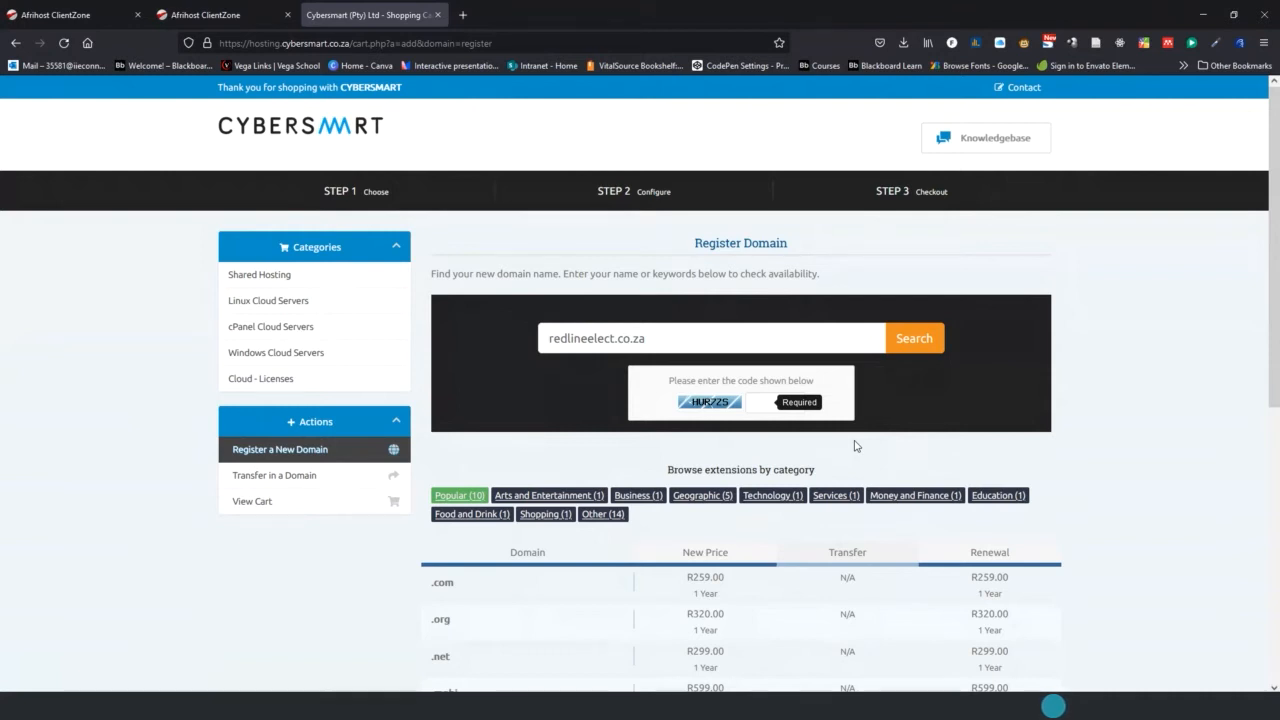
click(767, 407)
text(HU)
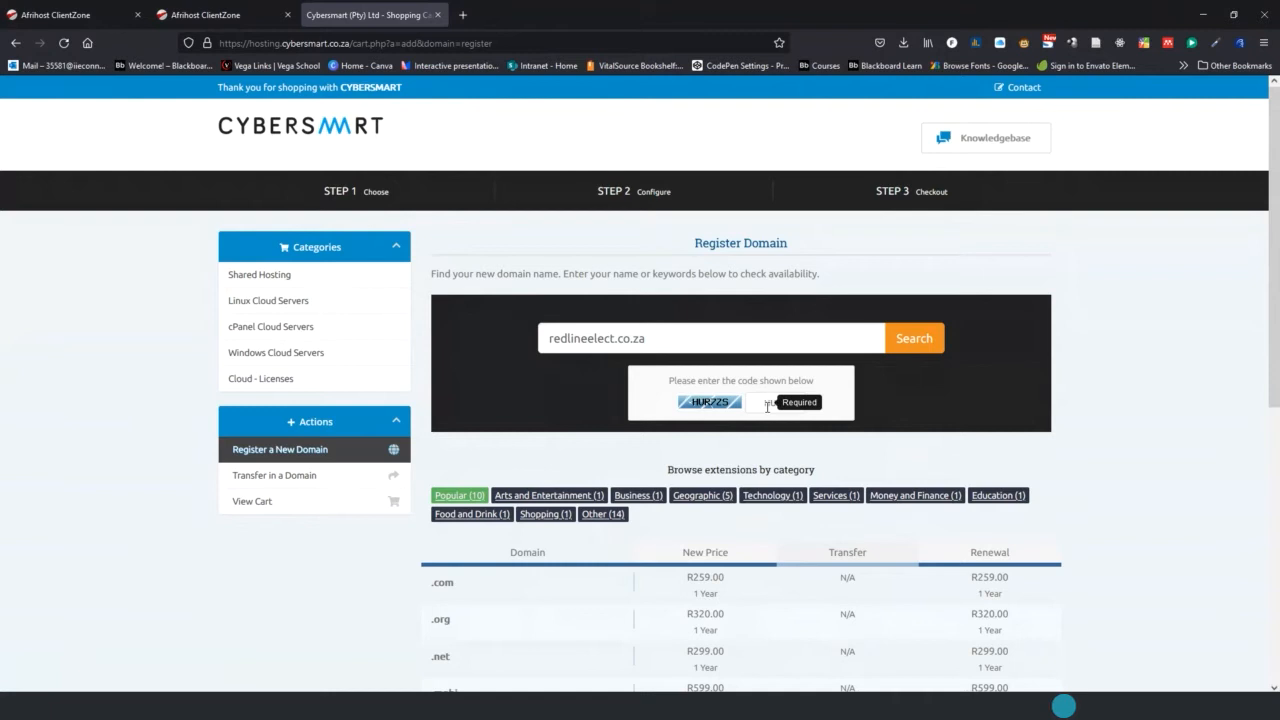
text(R)
click(895, 348)
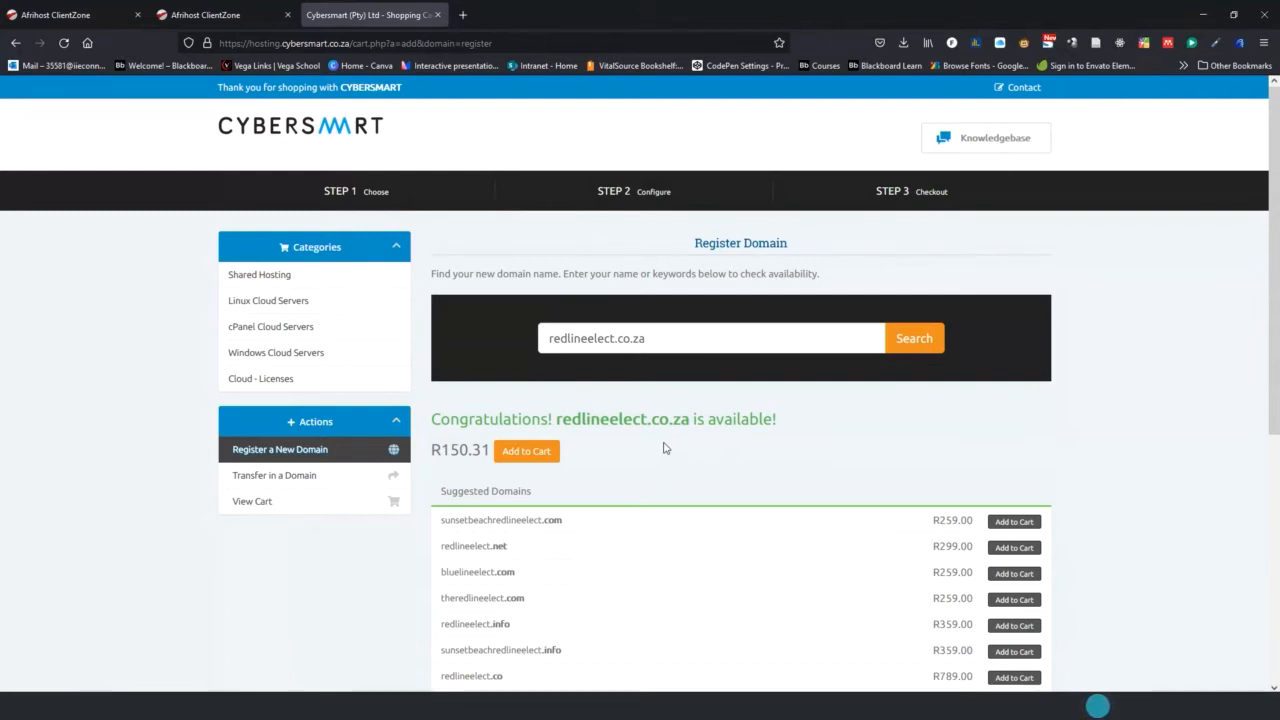
Add redlineelect.co.za to the Cybersmart shopping cart.
click(526, 452)
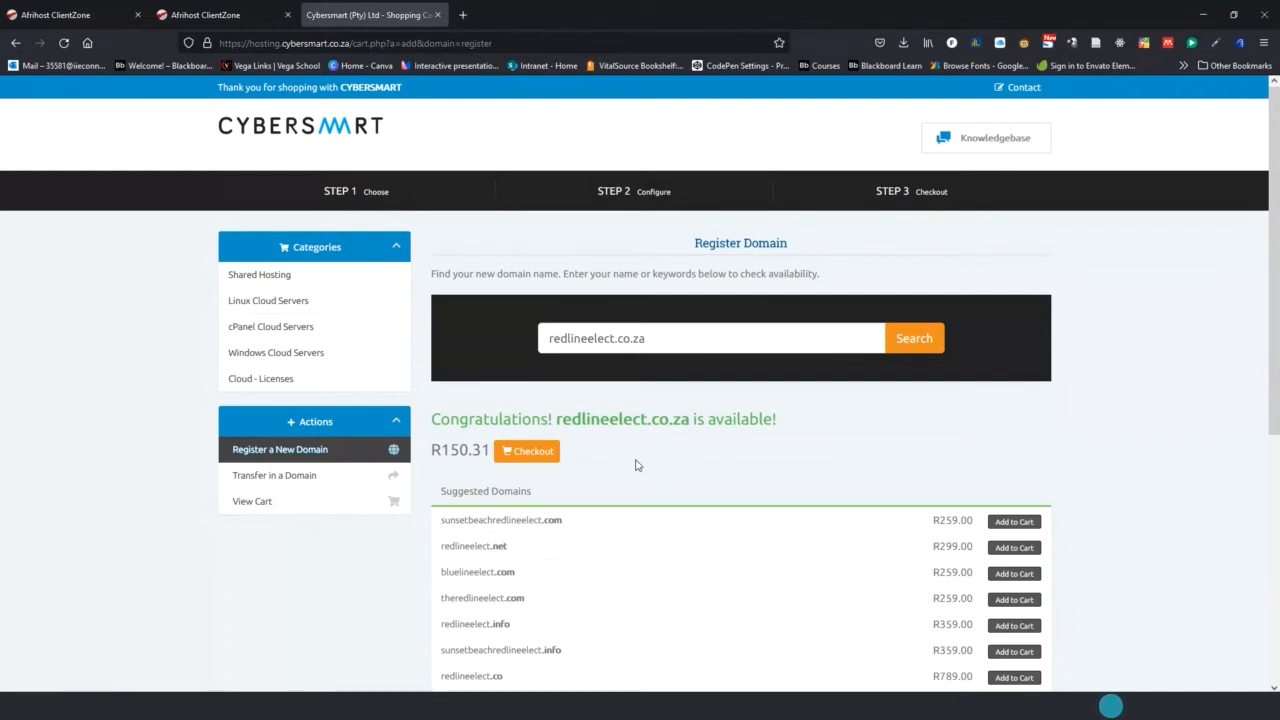
scroll(636, 465, down, 3)
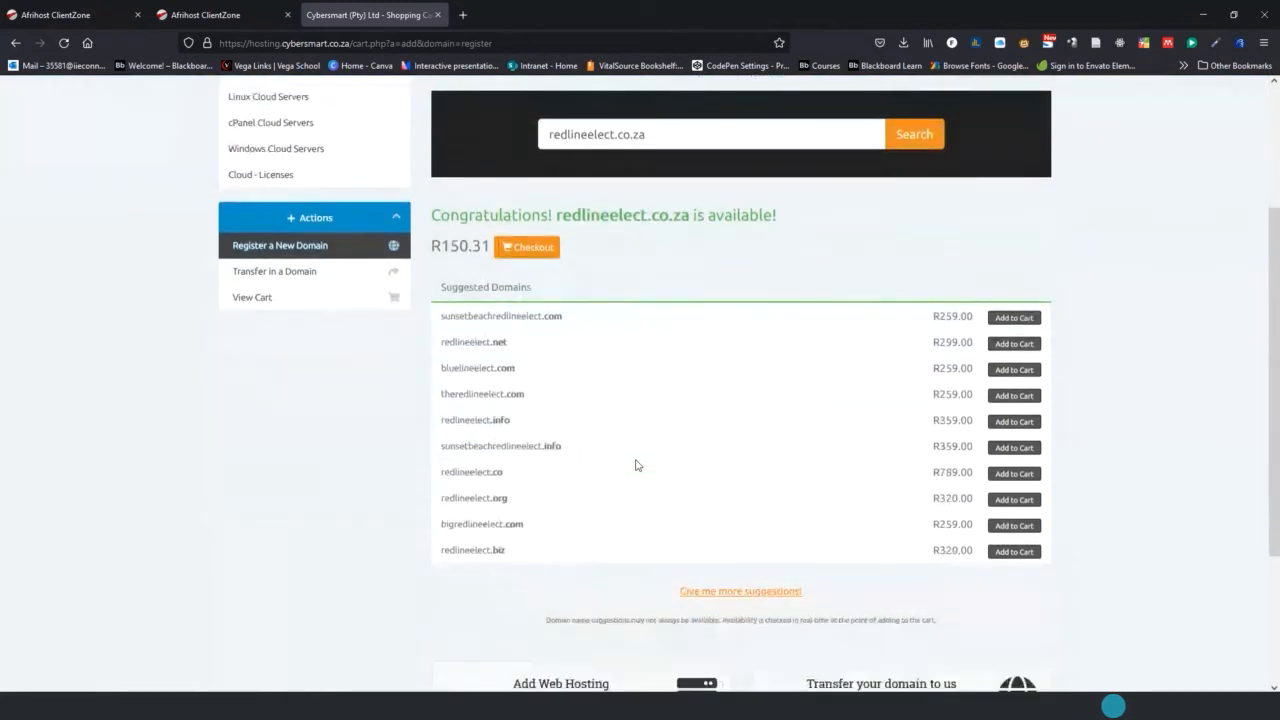
scroll(636, 465, down, 3)
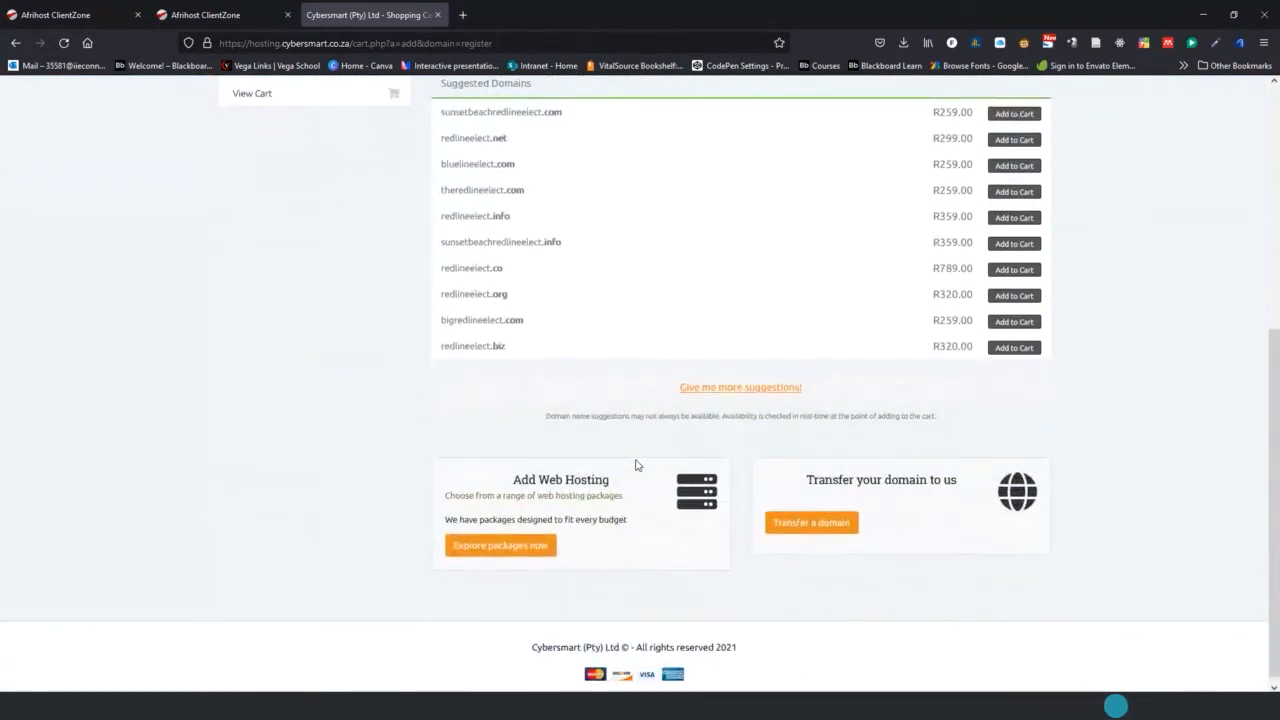
scroll(636, 465, up, 6)
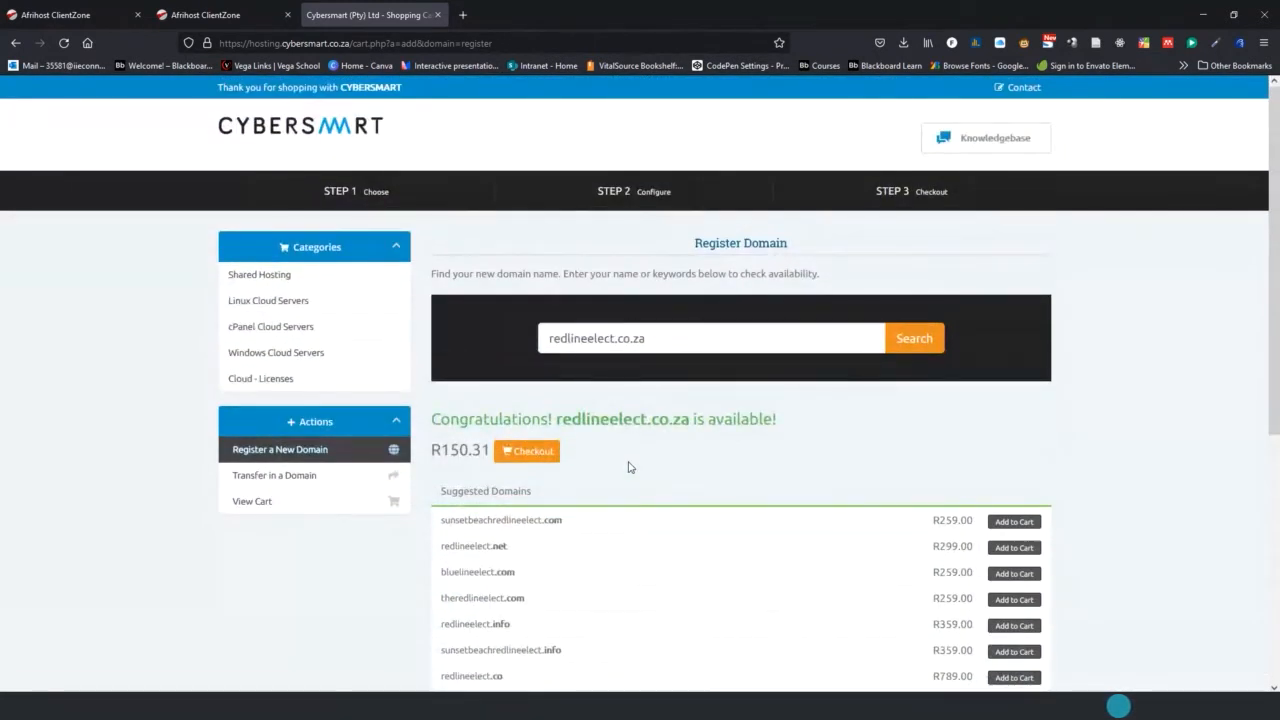
Check out the domain, add hosting to it, and order the pink R20.00/mo shared plan.
click(520, 455)
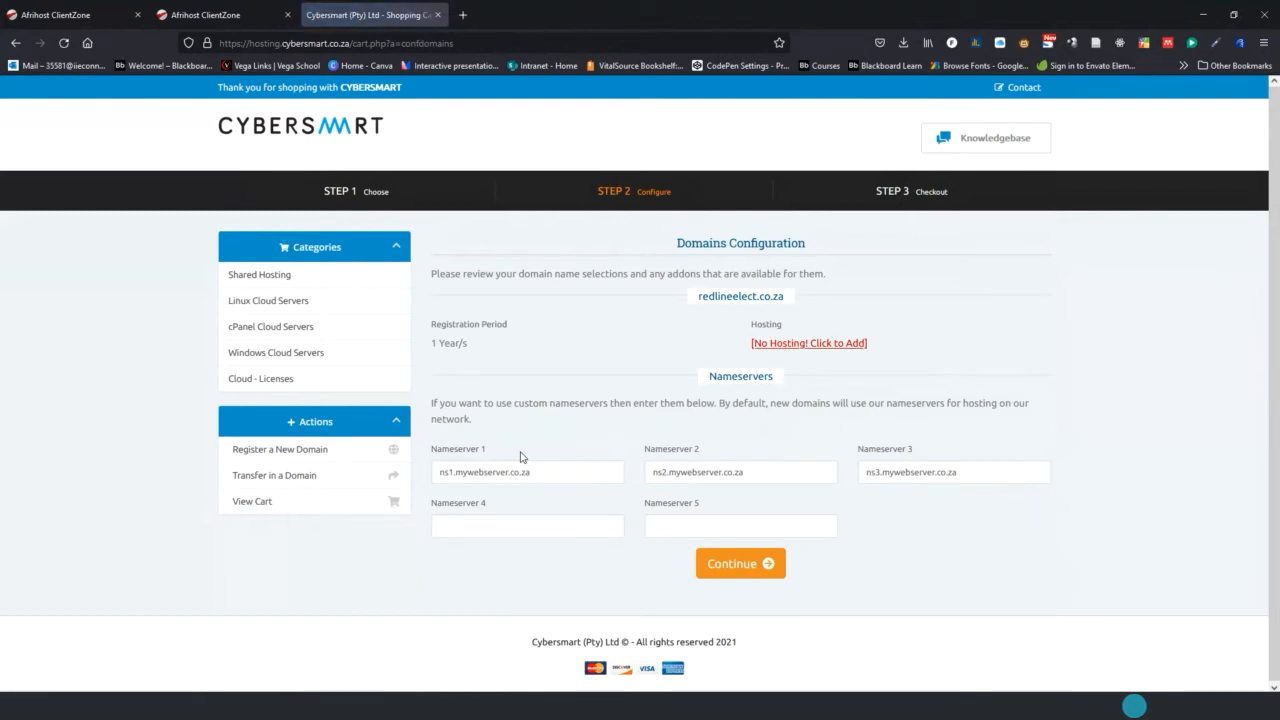
click(808, 344)
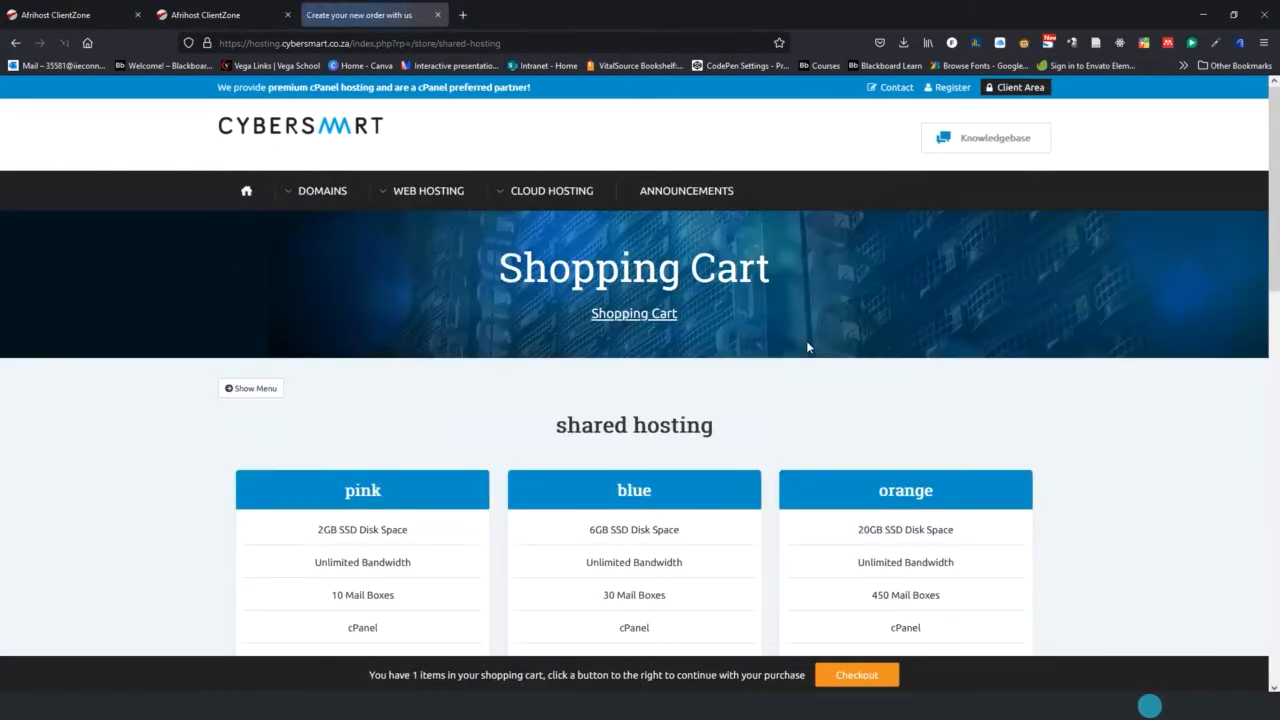
scroll(808, 347, down, 2)
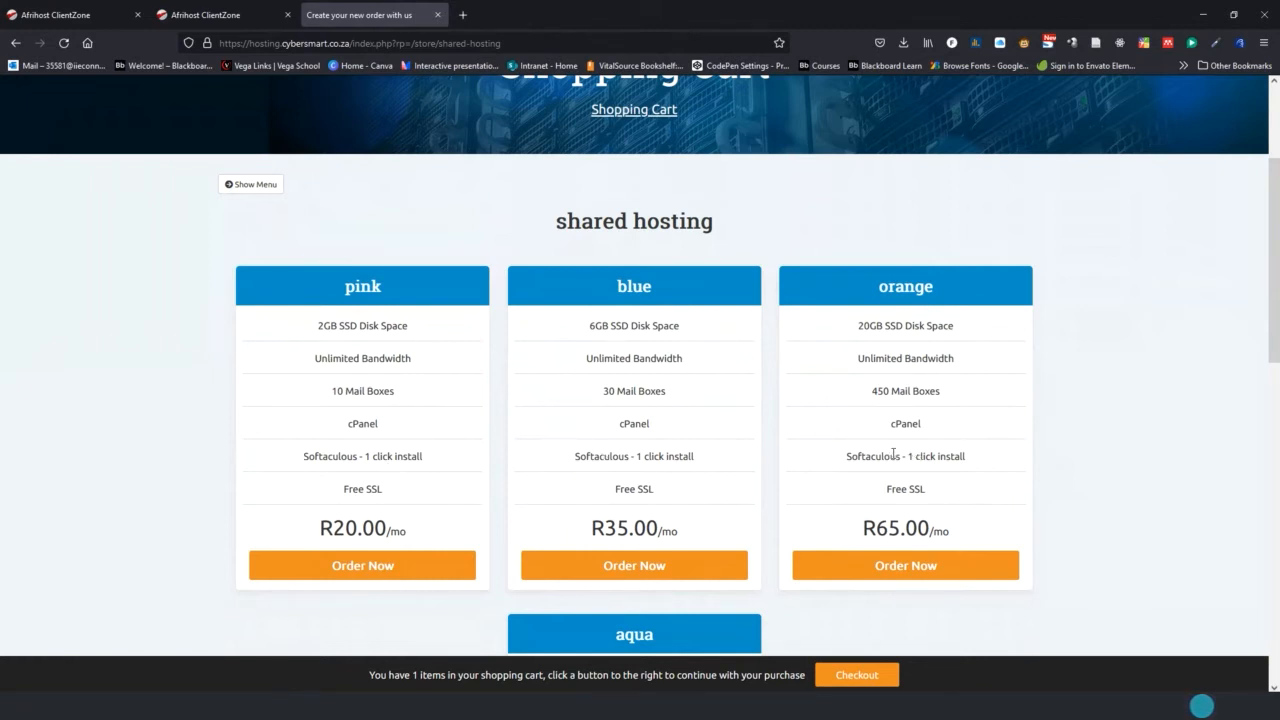
click(366, 567)
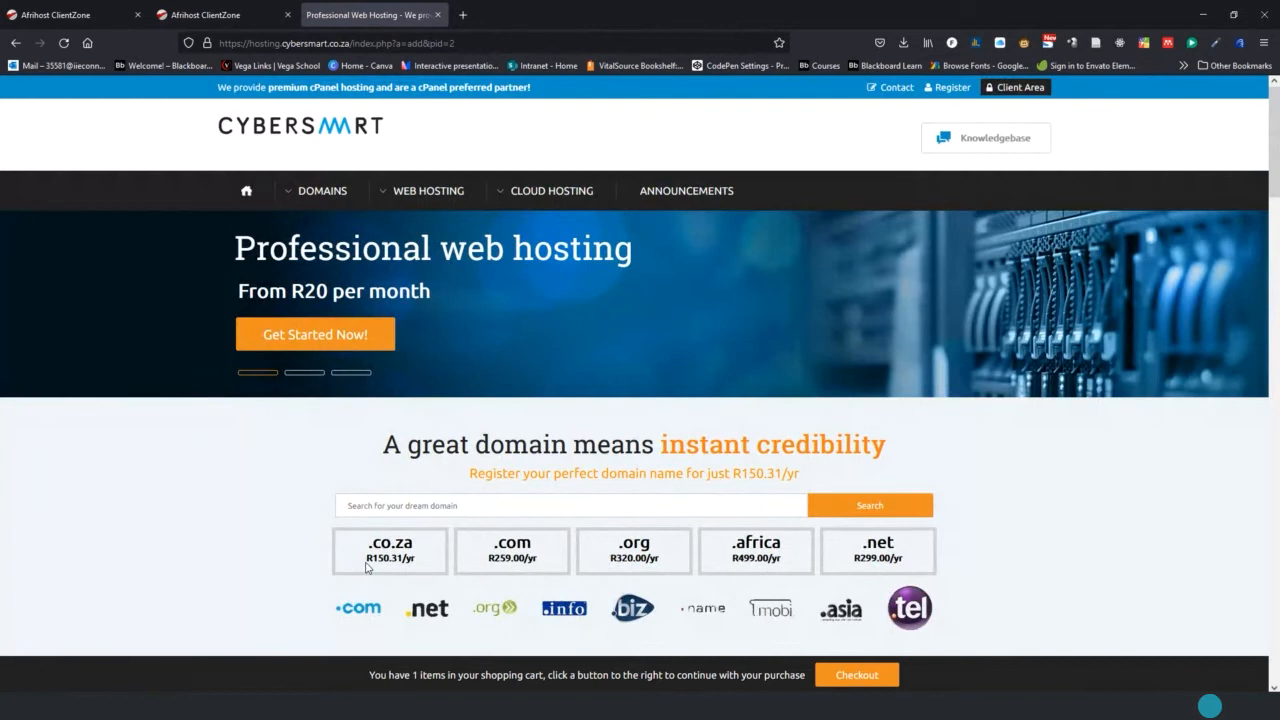
Open Cybersmart's Client Area login page, then go back to the Afrihost ClientZone tab.
scroll(366, 567, down, 3)
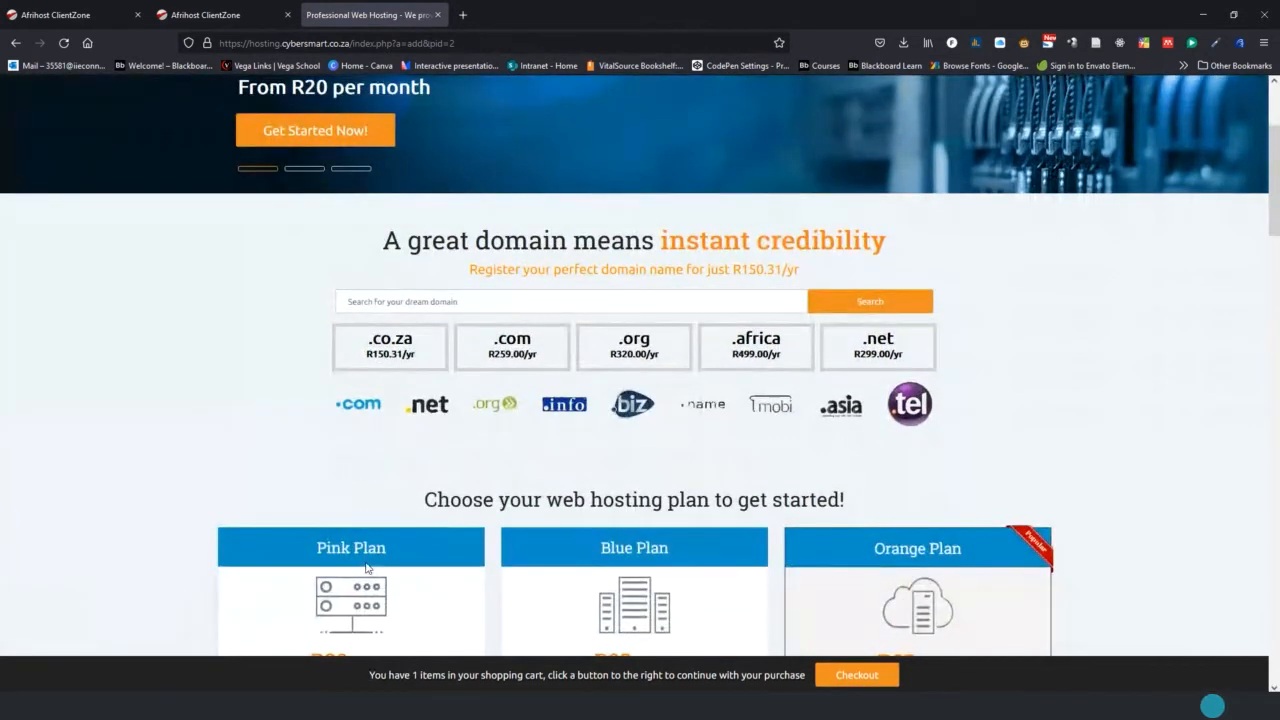
scroll(366, 567, up, 3)
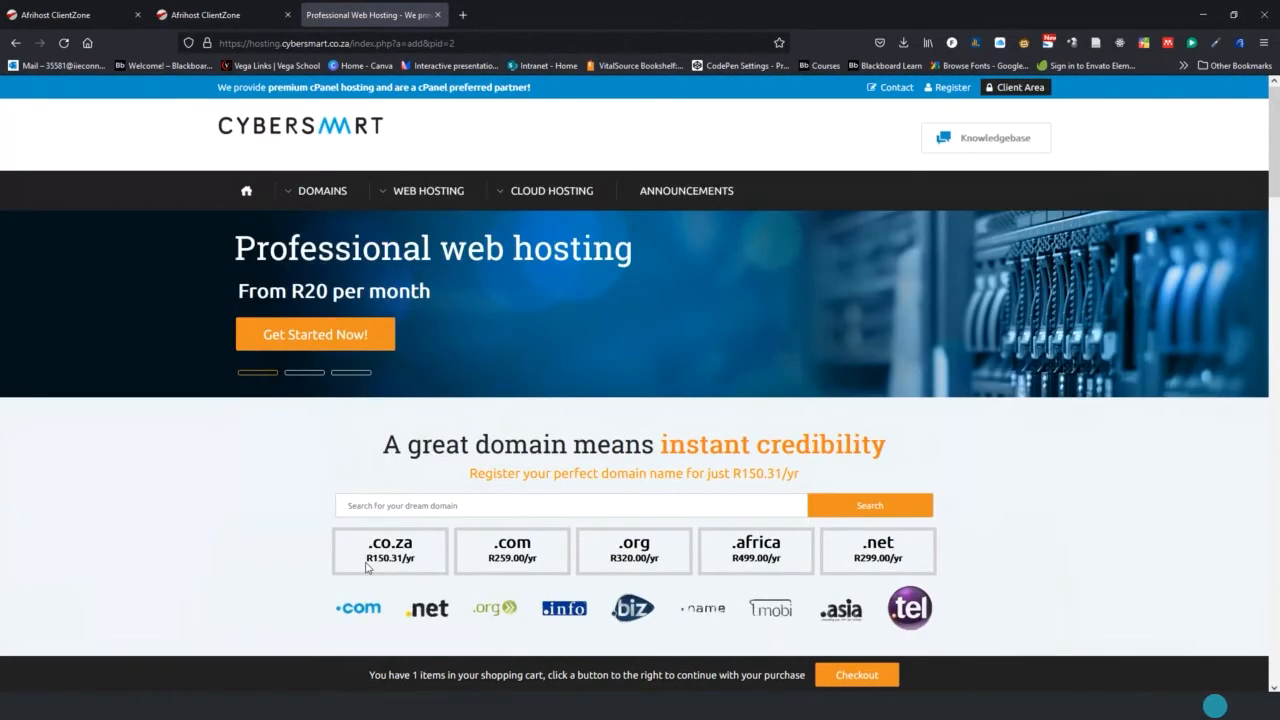
click(1017, 88)
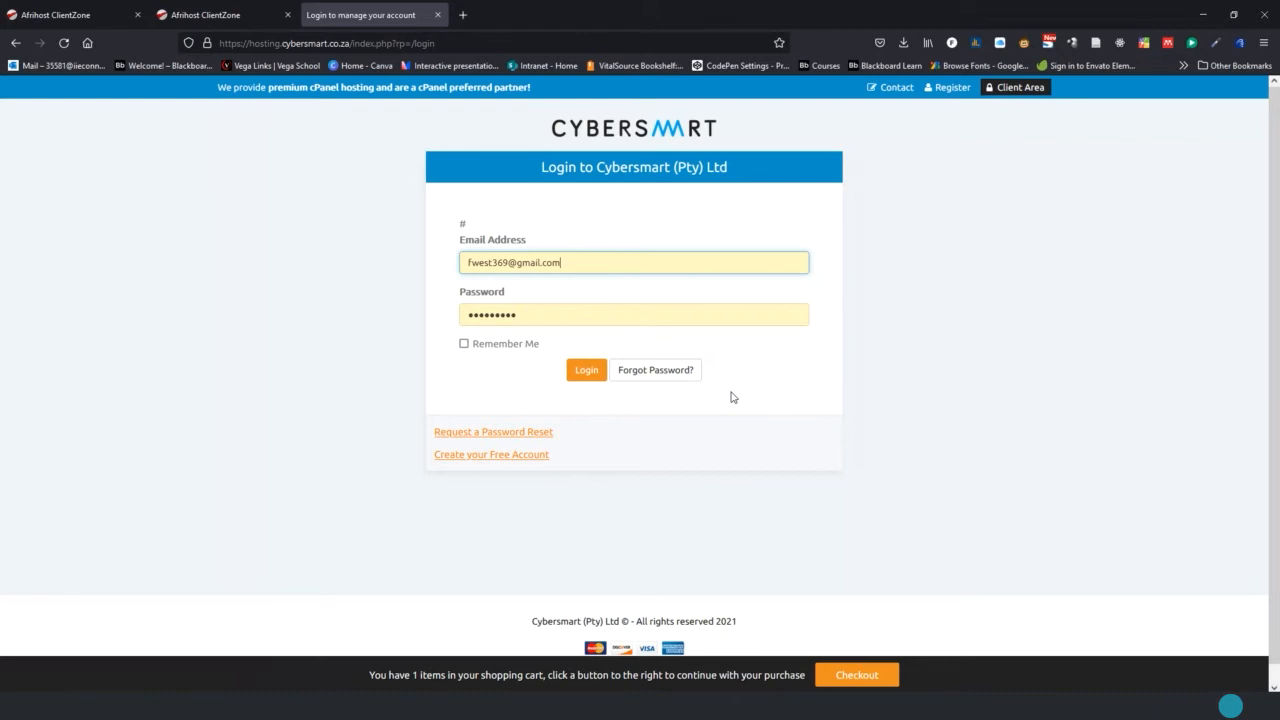
scroll(731, 397, down, 1)
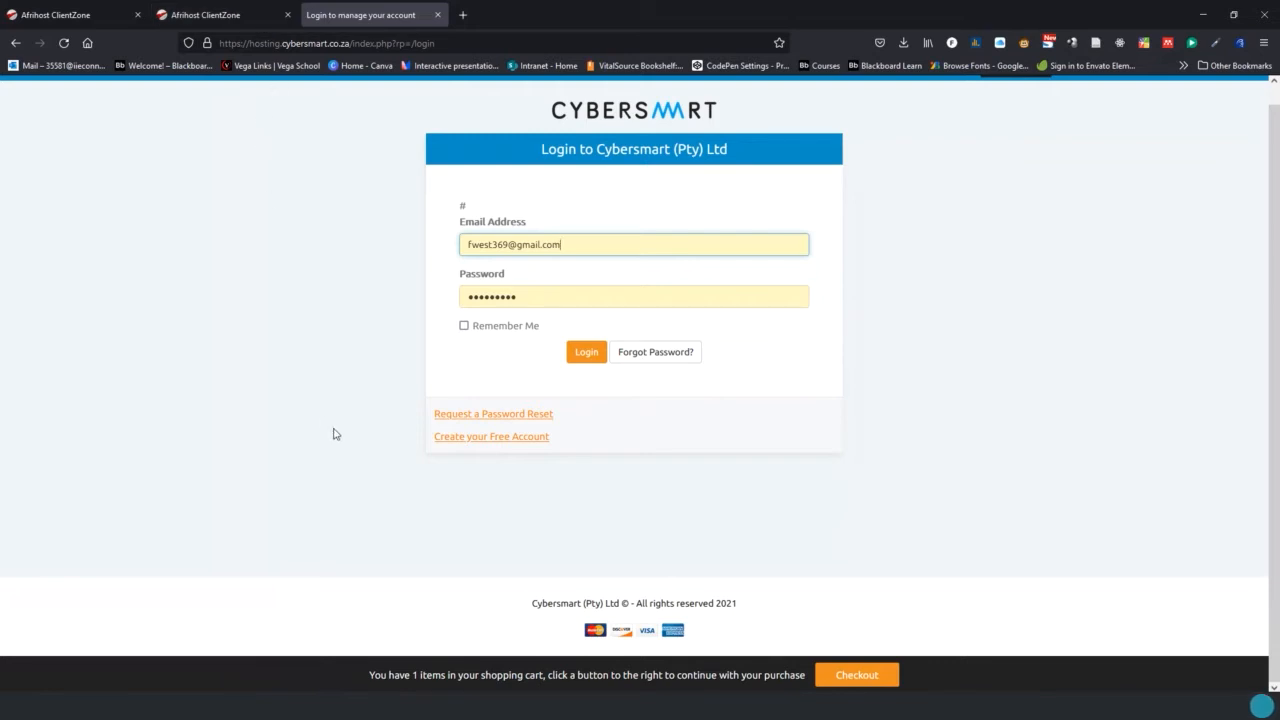
click(218, 15)
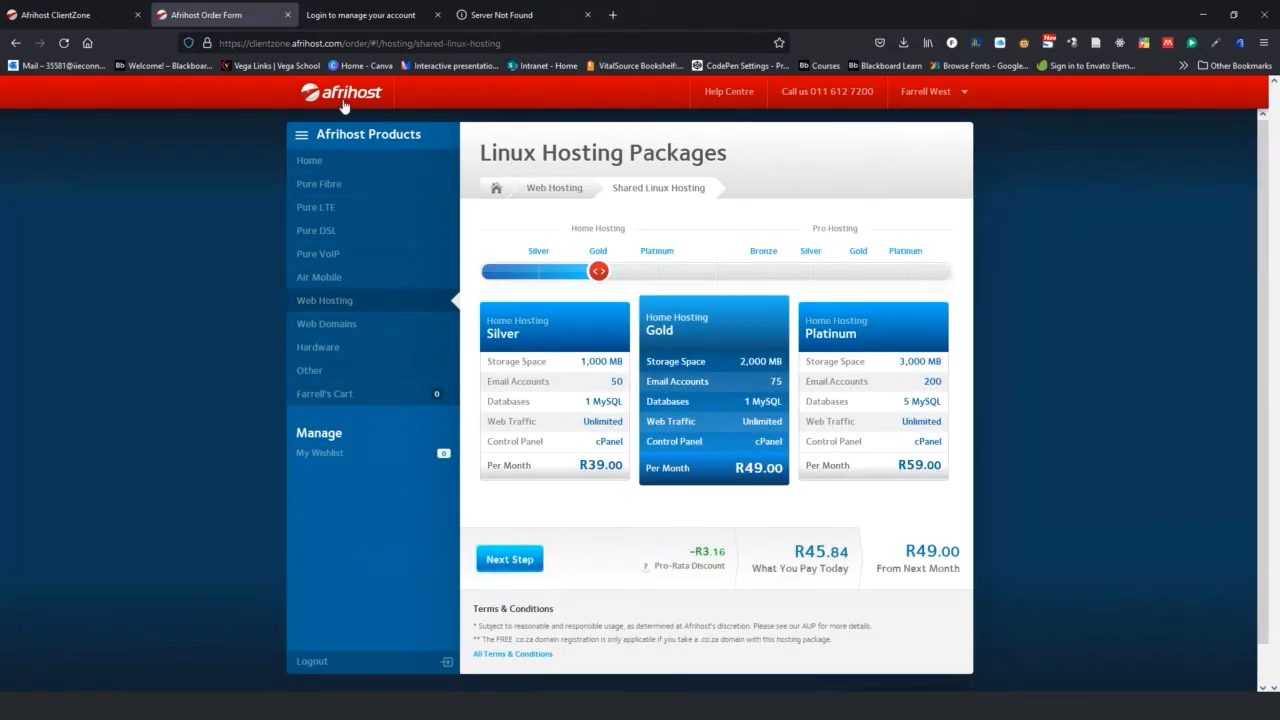
Leave the Web Hosting Products panel via the afrihost logo and Back, reaching the ClientZone dashboard.
click(342, 98)
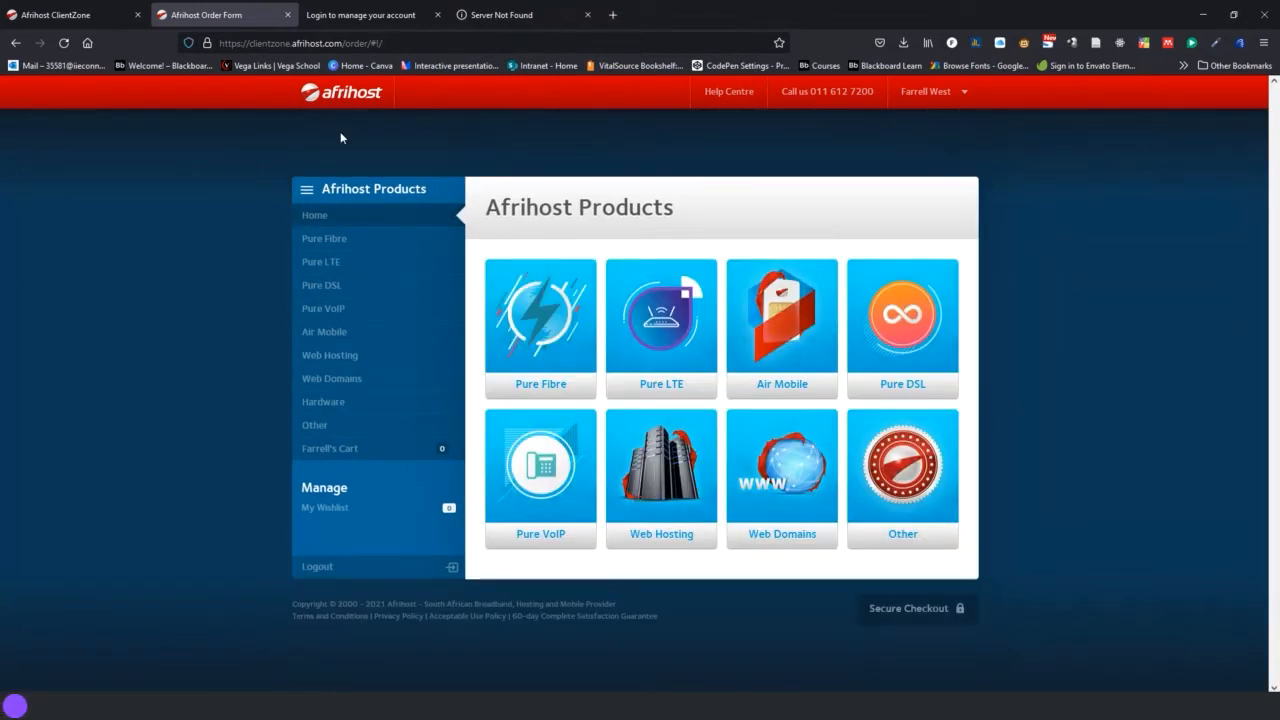
click(70, 14)
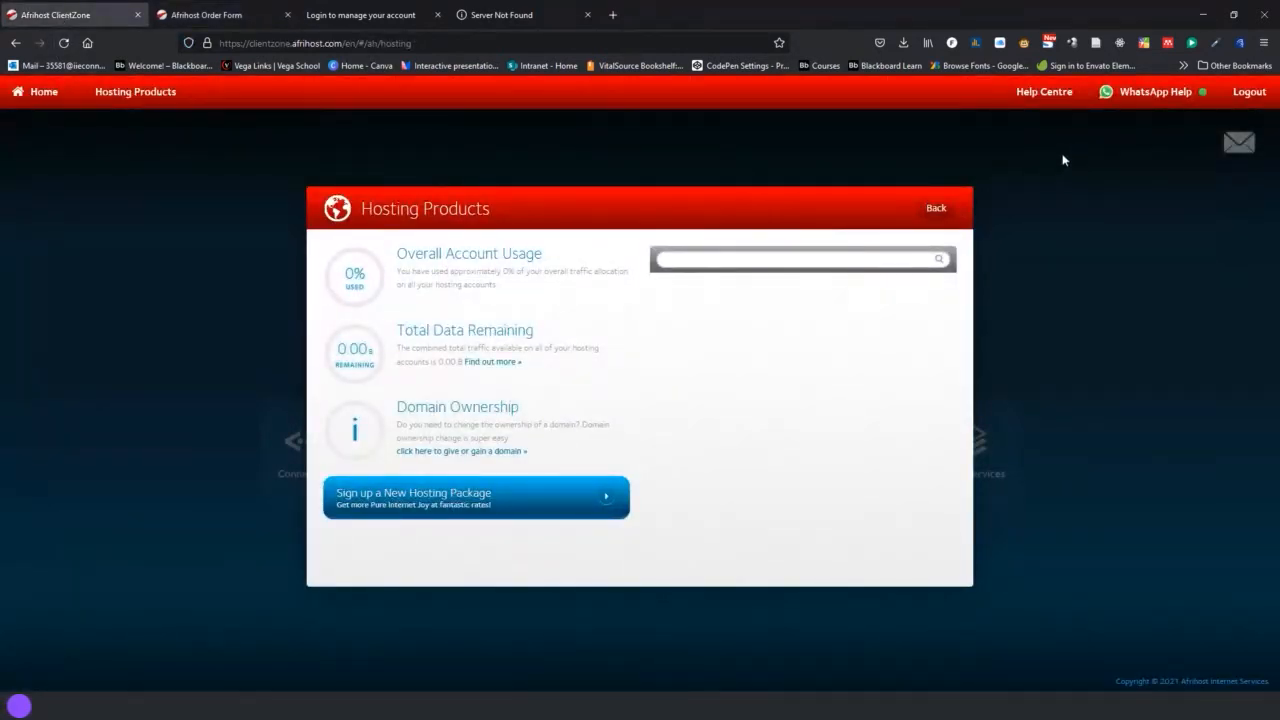
click(212, 12)
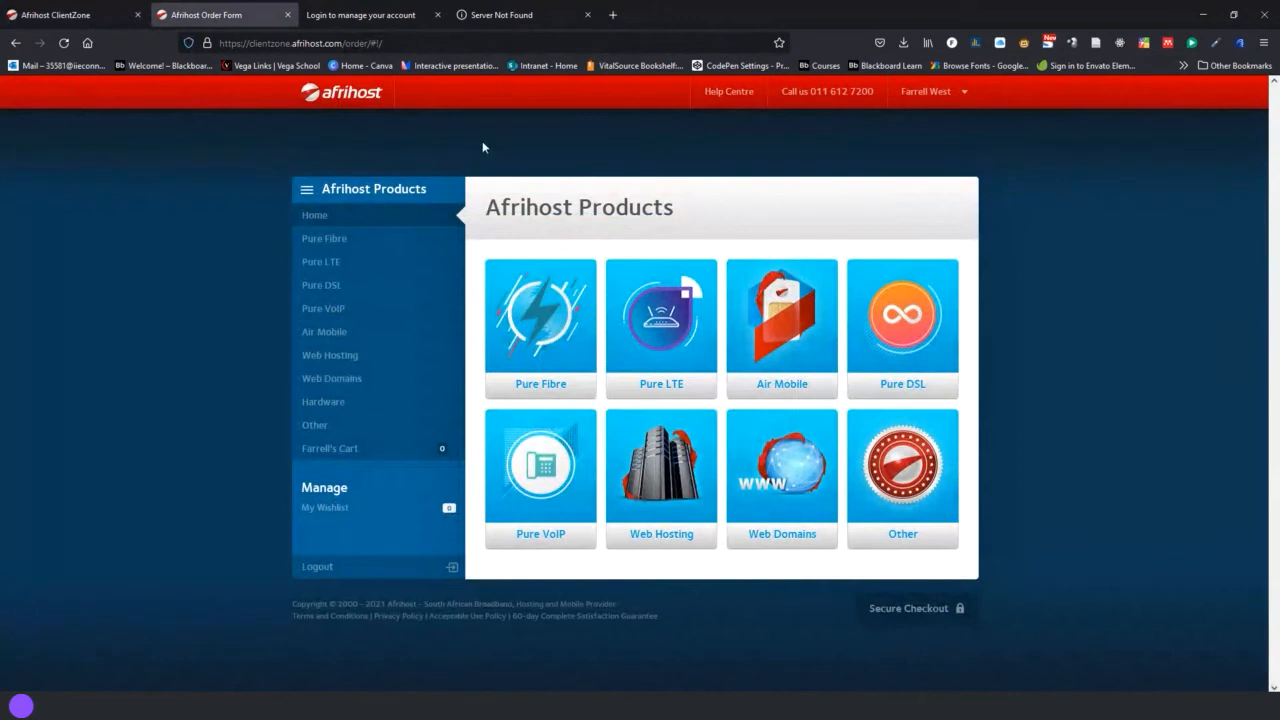
click(93, 13)
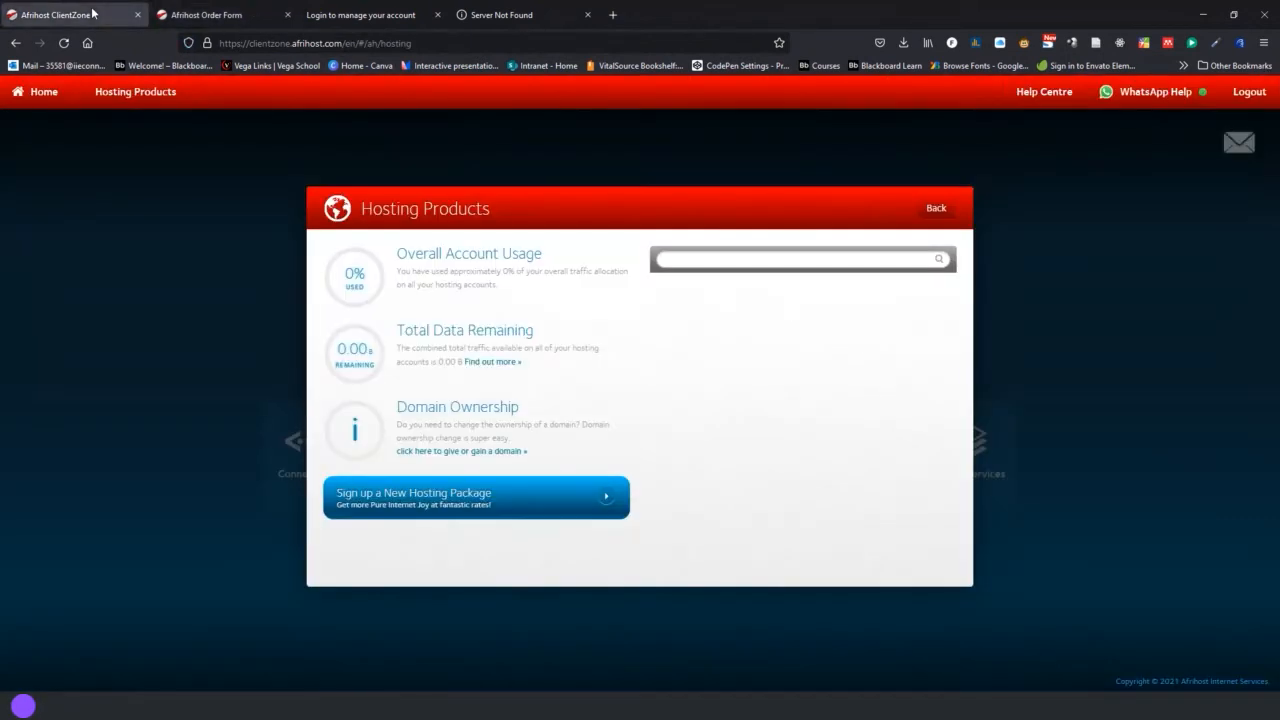
click(937, 209)
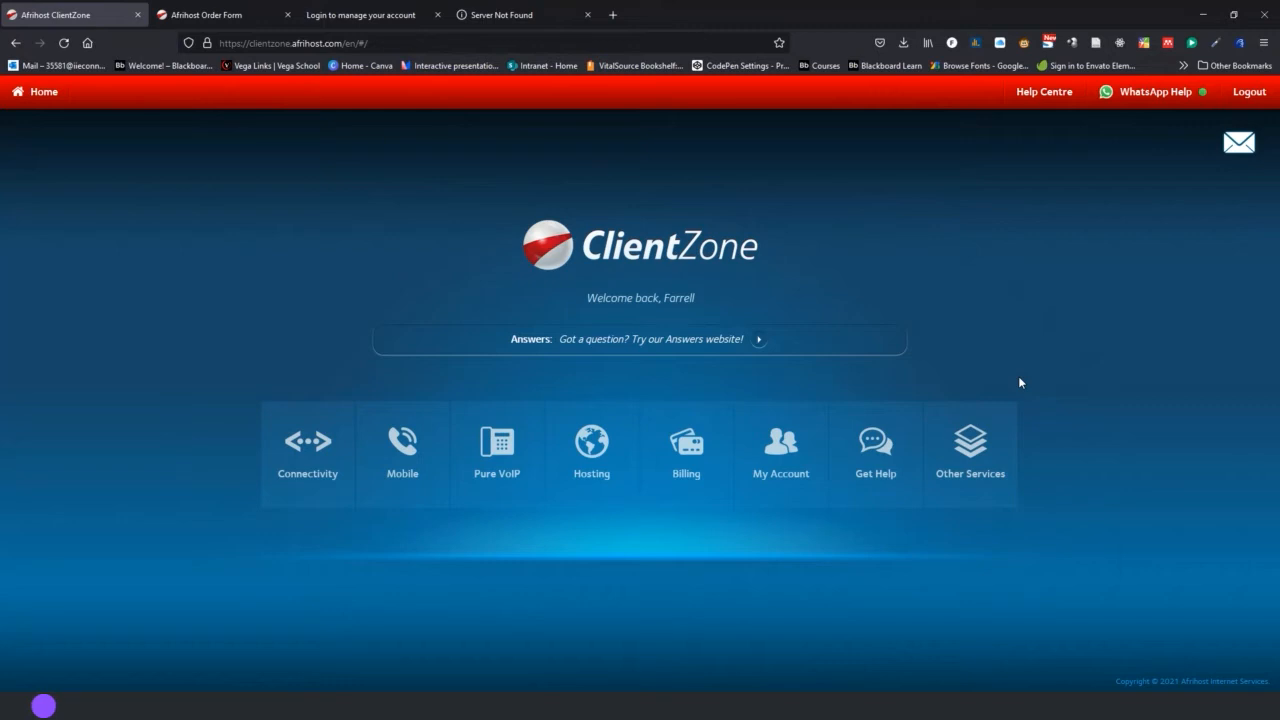
From Hosting, open the redlineelect.co.za Gold Home Linux Hosting package's Website Manager page.
click(591, 461)
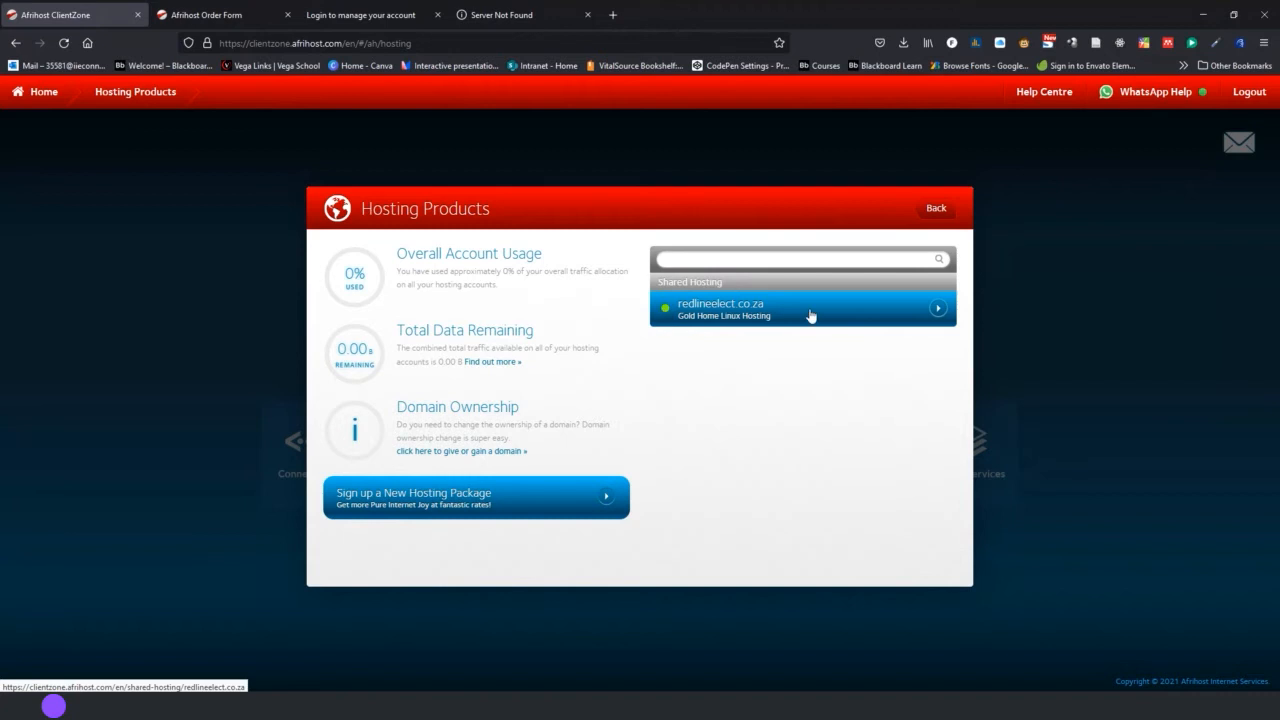
click(939, 310)
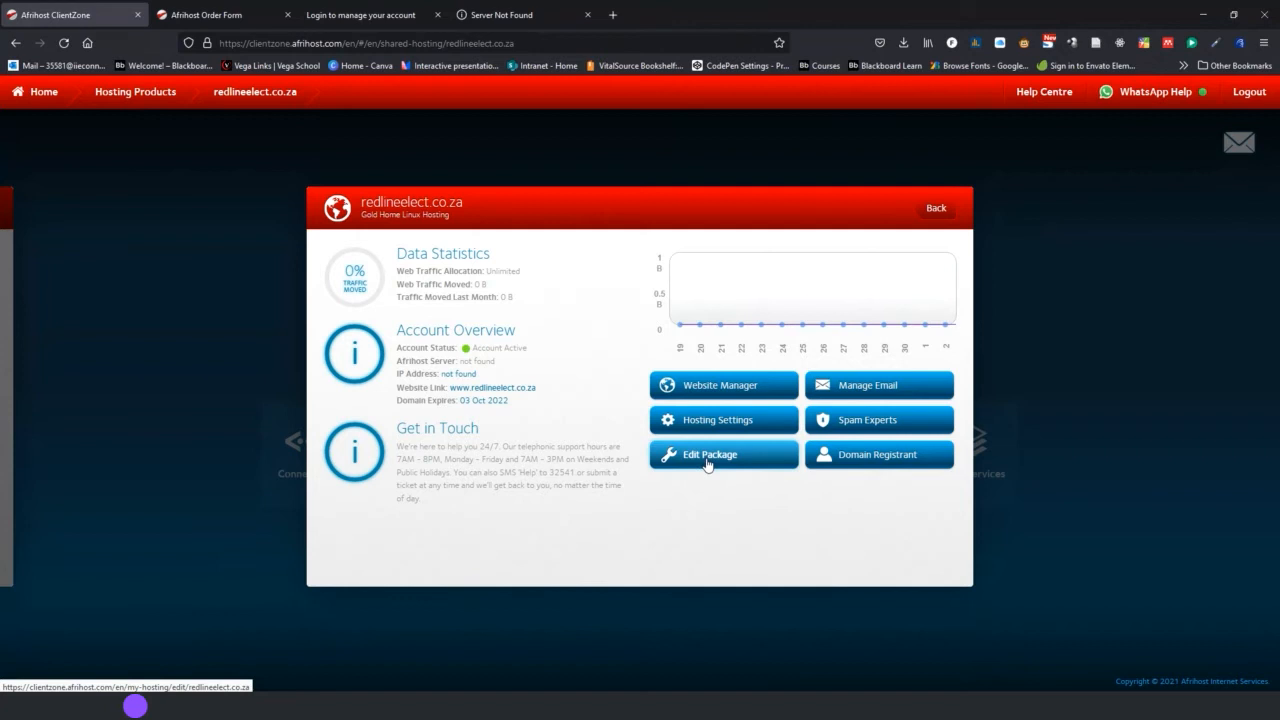
click(716, 387)
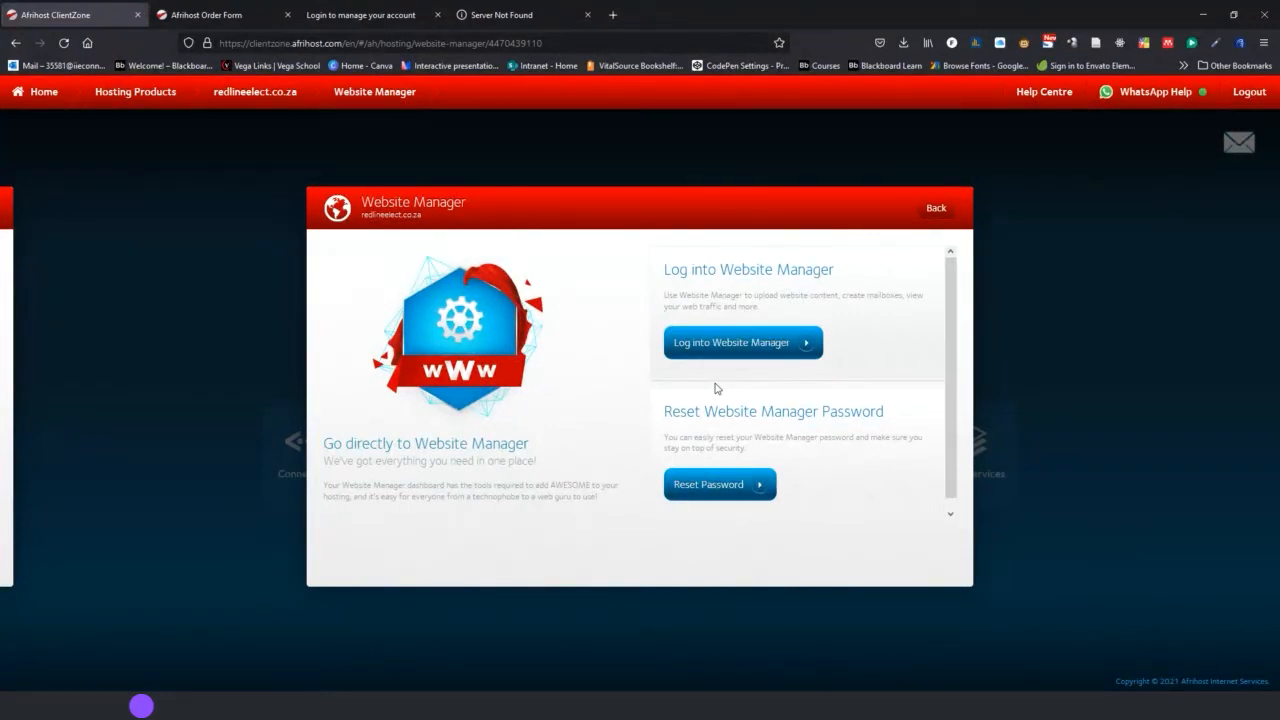
Log into Website Manager to open redlineelect.co.za's cPanel dashboard in a new tab.
click(765, 345)
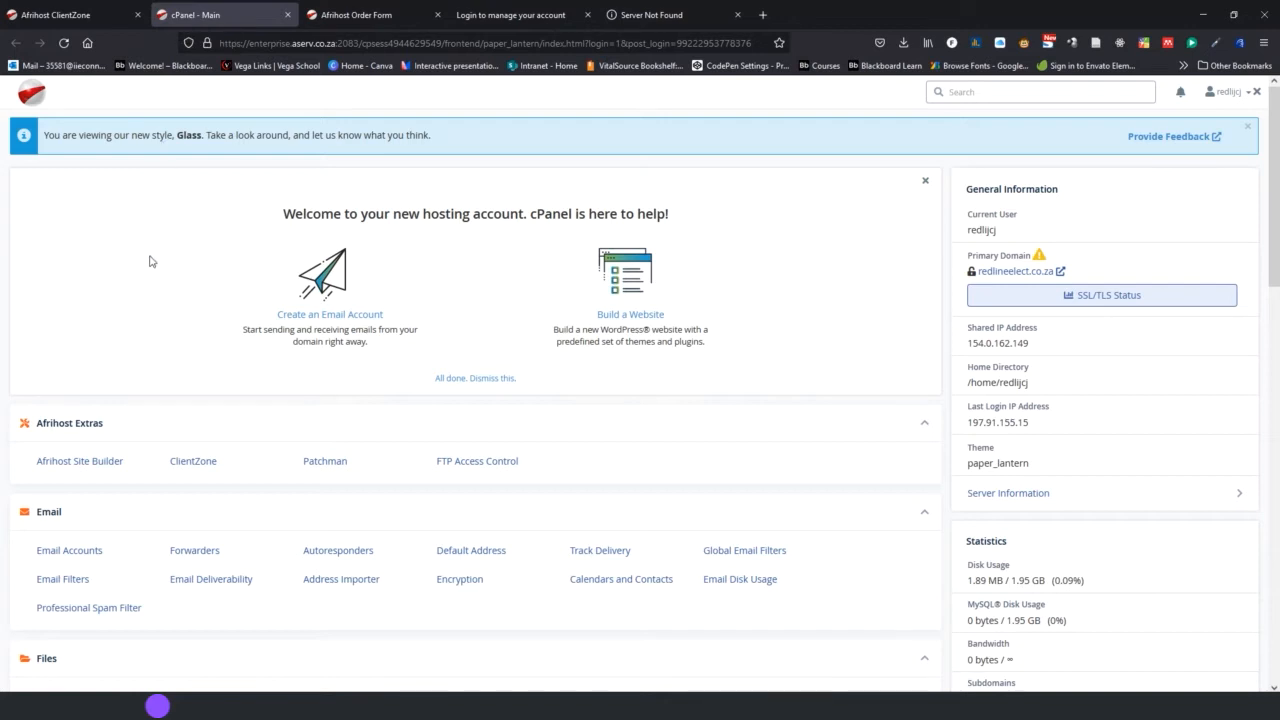
scroll(153, 280, down, 1)
scroll(153, 280, down, 2)
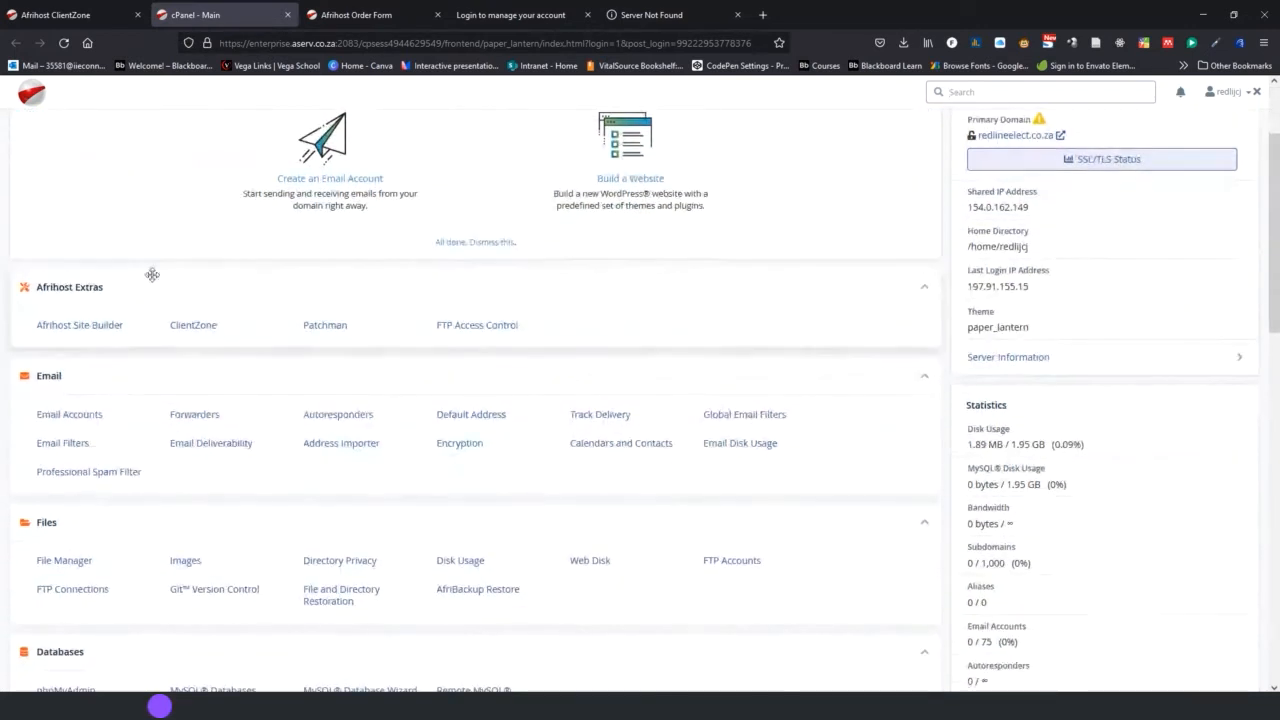
scroll(153, 280, down, 3)
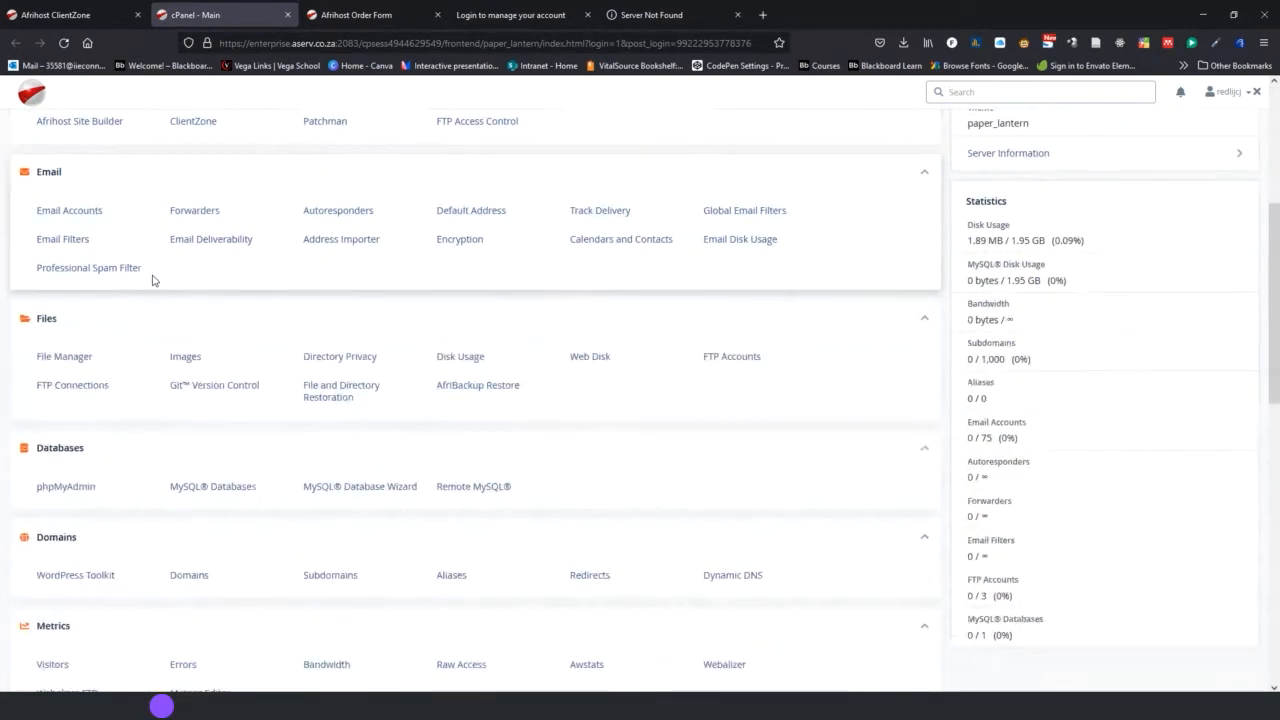
scroll(153, 280, down, 5)
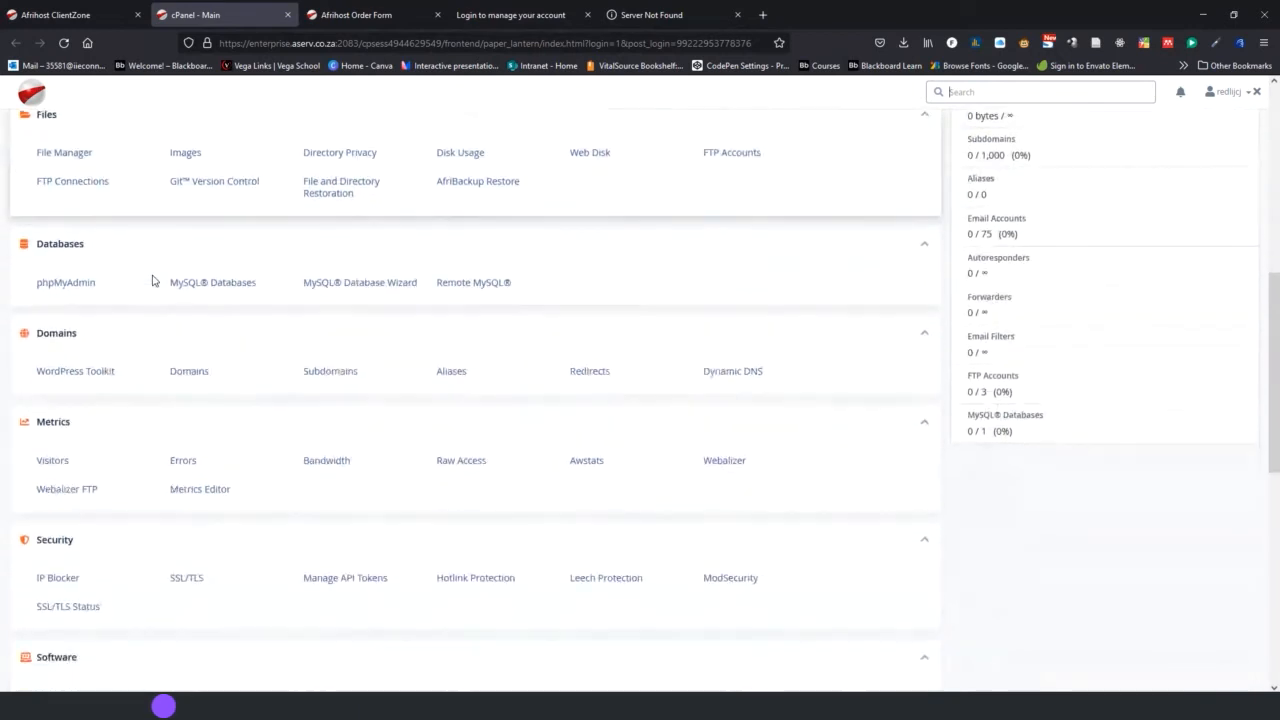
scroll(153, 280, down, 4)
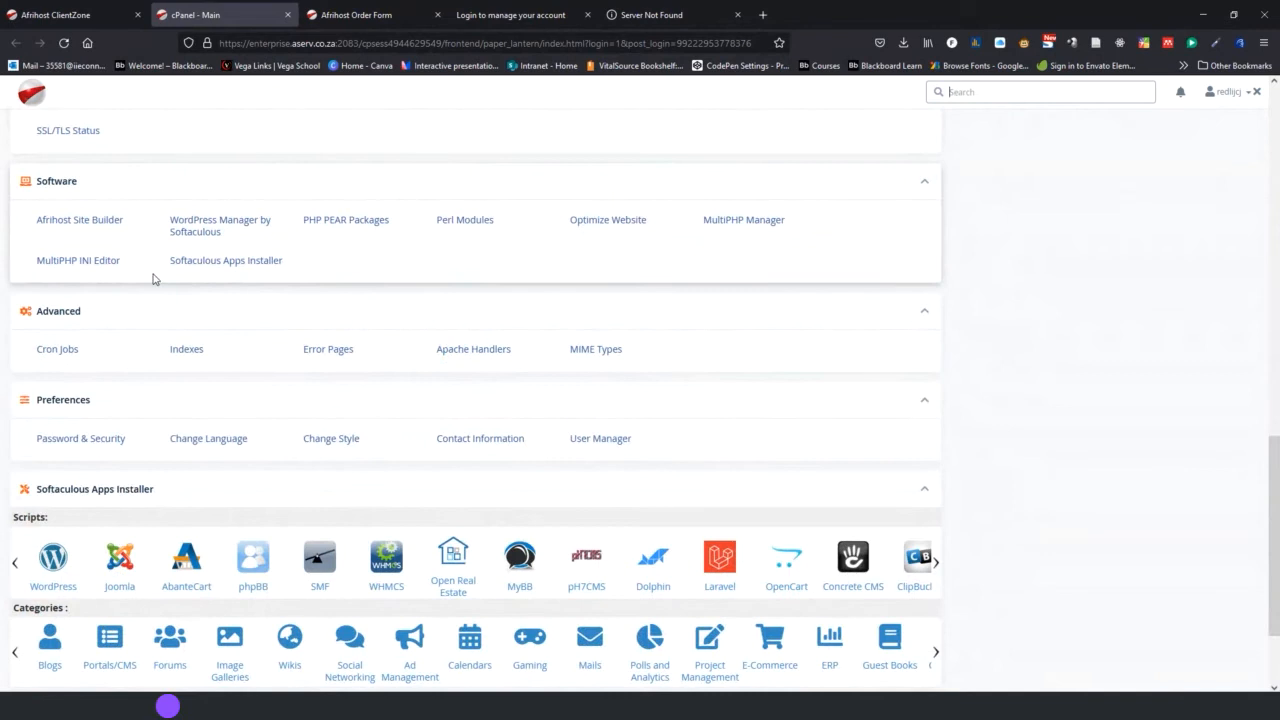
scroll(153, 280, up, 7)
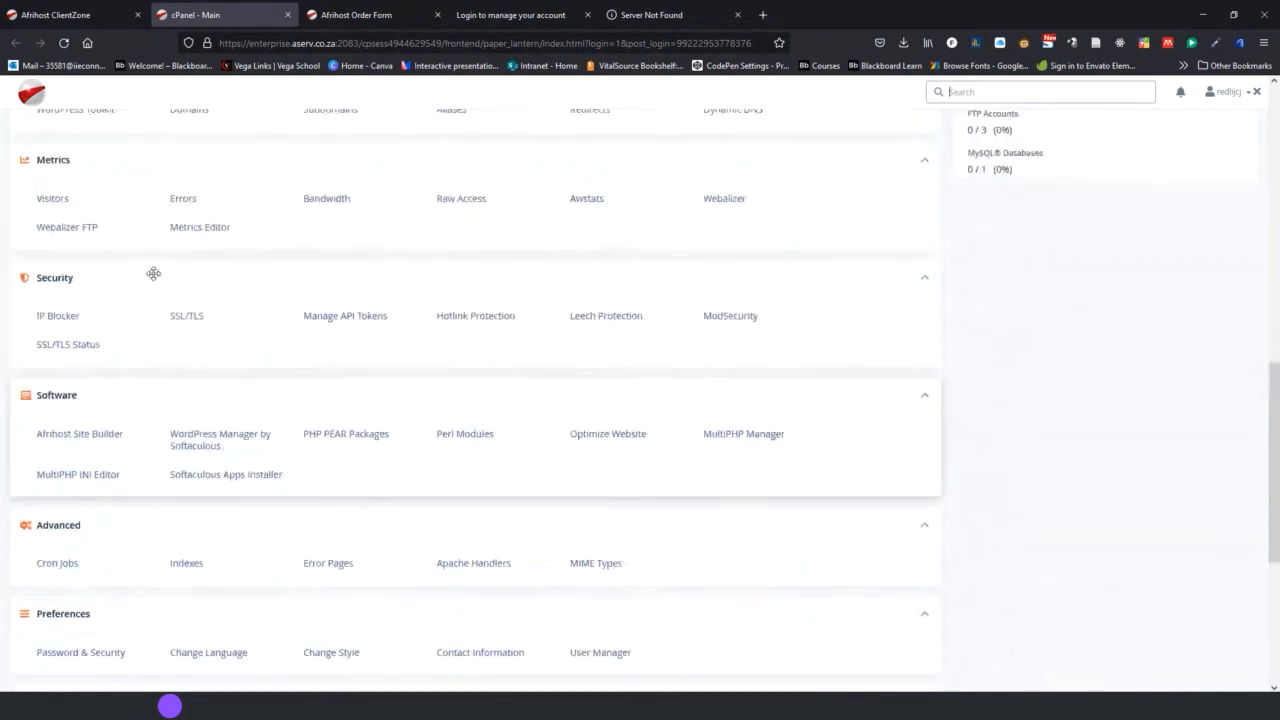
scroll(153, 280, up, 7)
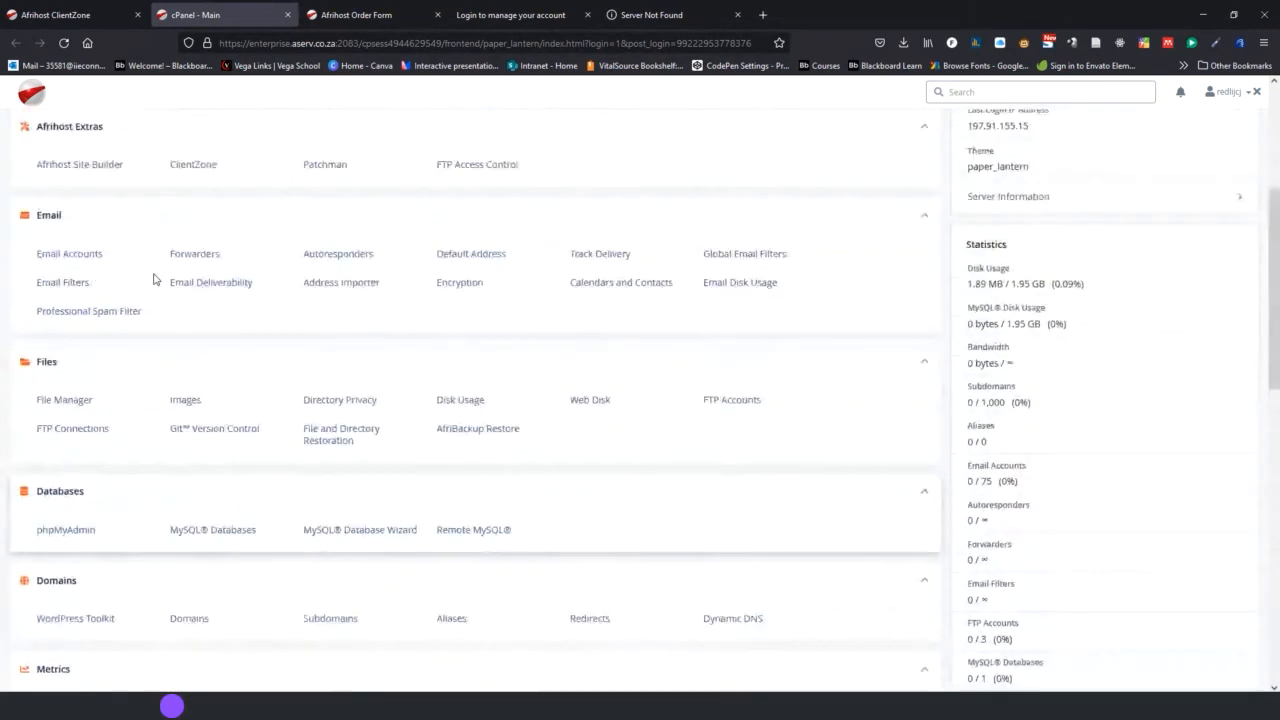
scroll(153, 279, up, 1)
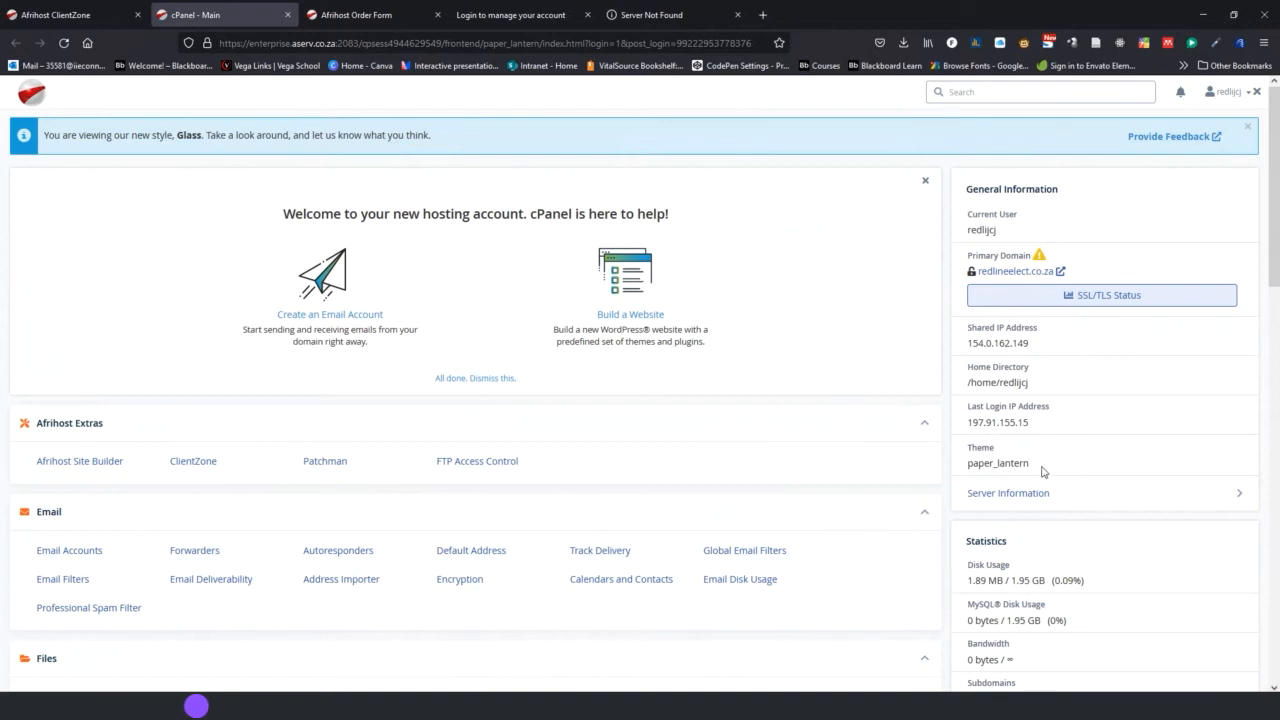
scroll(1042, 470, down, 2)
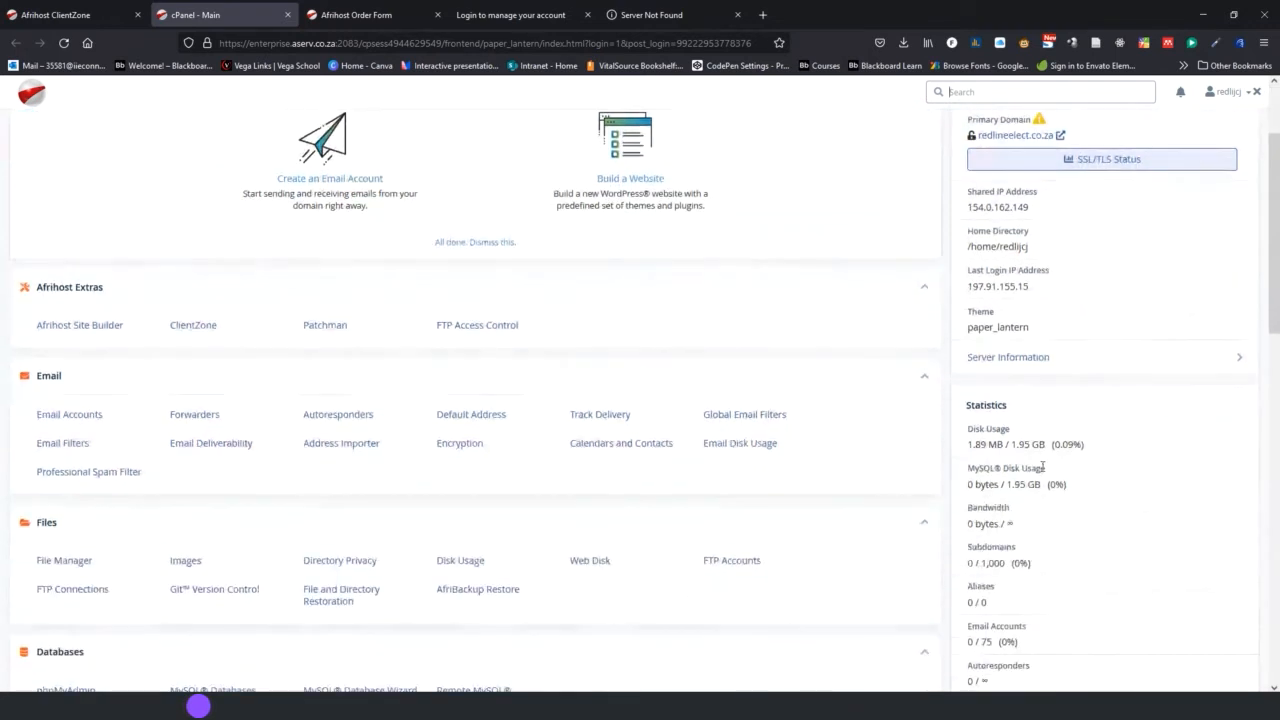
scroll(1042, 467, up, 2)
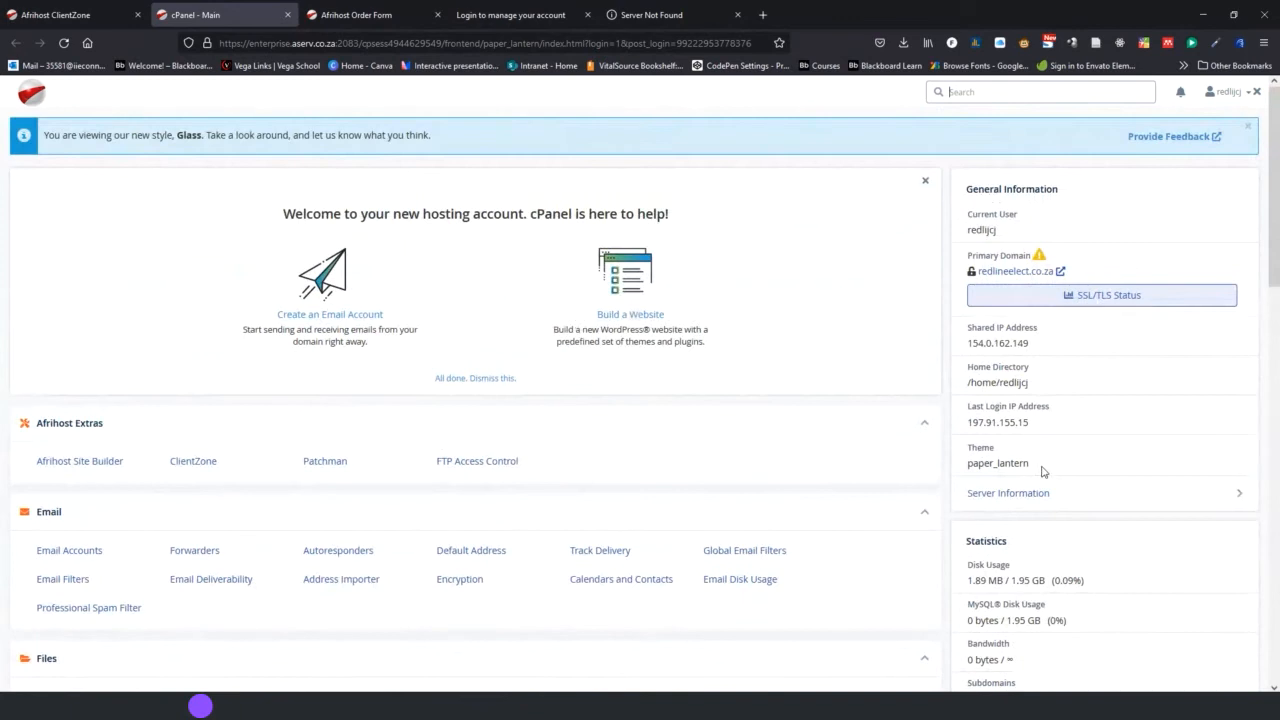
Try loading redlineelect.co.za, find it unreachable, and return to the cPanel account statistics.
click(1001, 271)
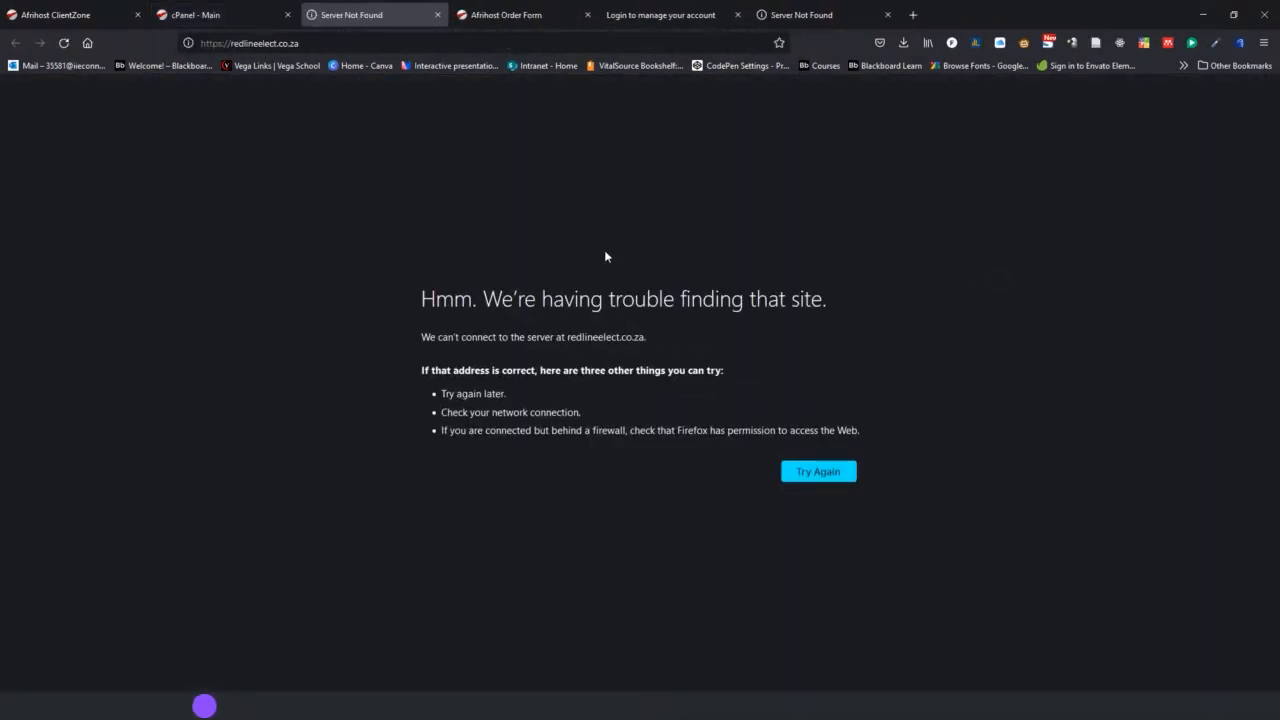
click(195, 22)
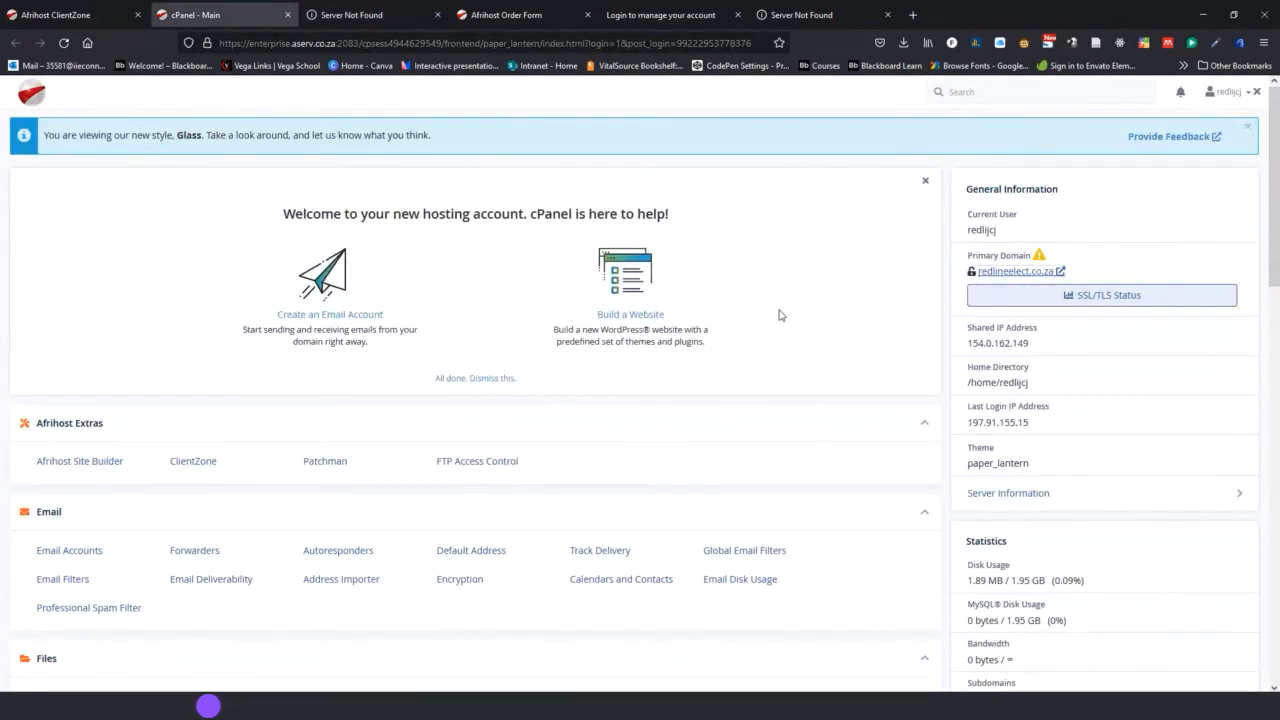
scroll(1086, 506, down, 2)
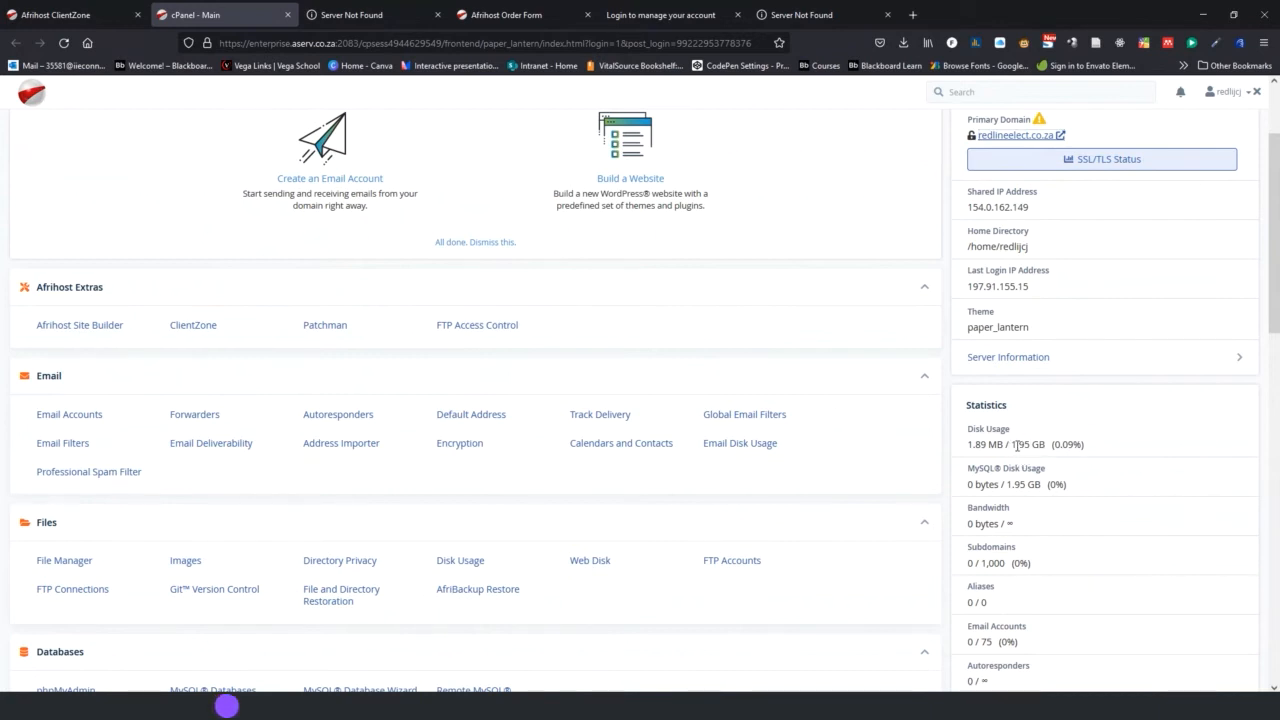
scroll(1093, 522, down, 5)
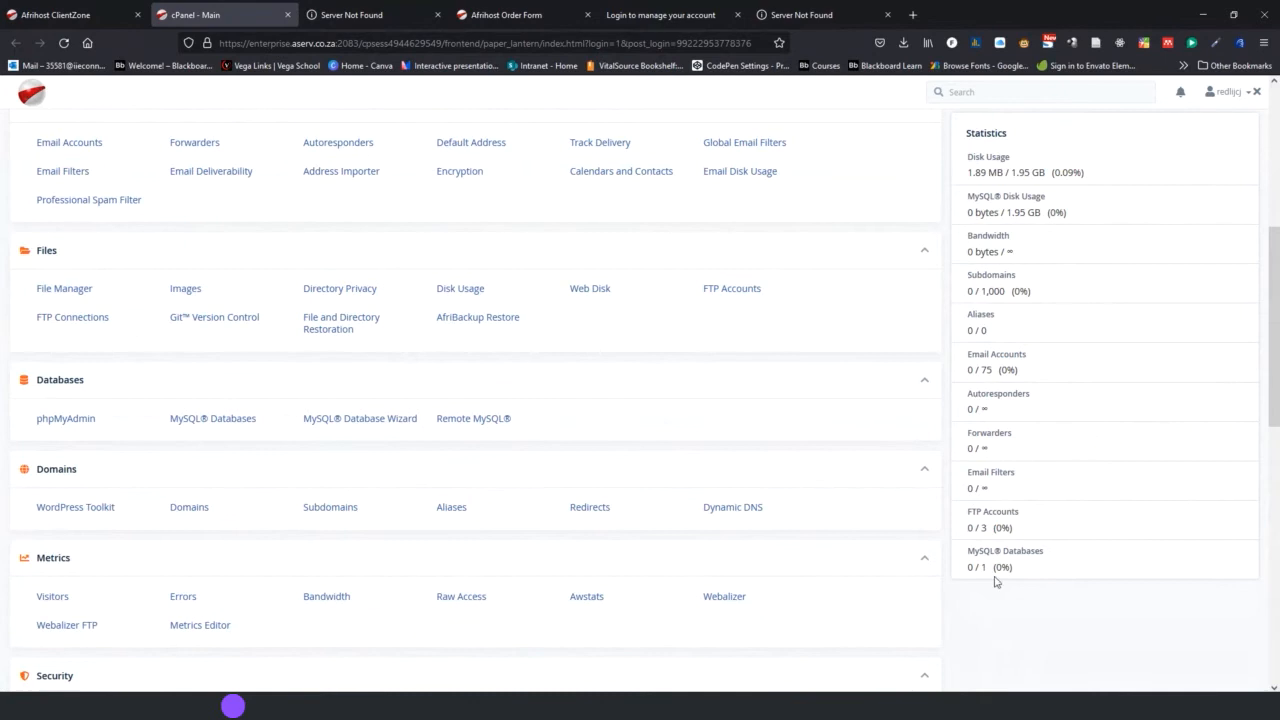
scroll(1071, 570, up, 8)
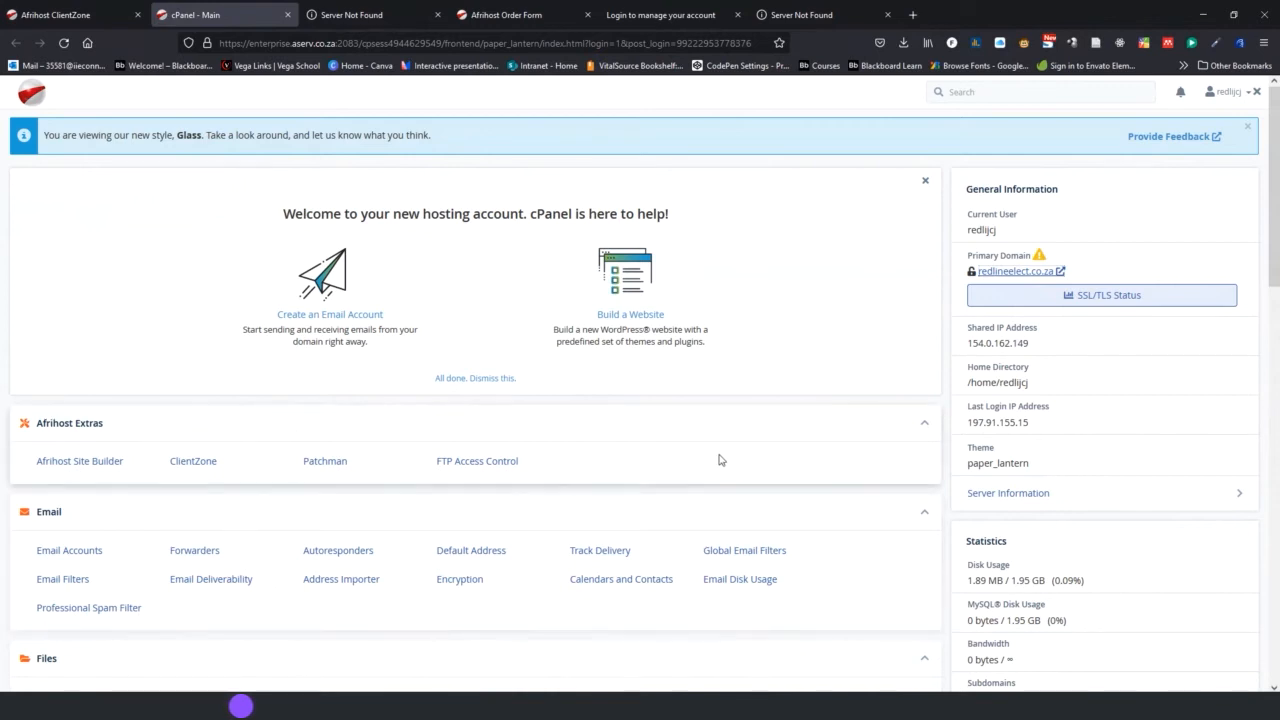
scroll(646, 477, down, 3)
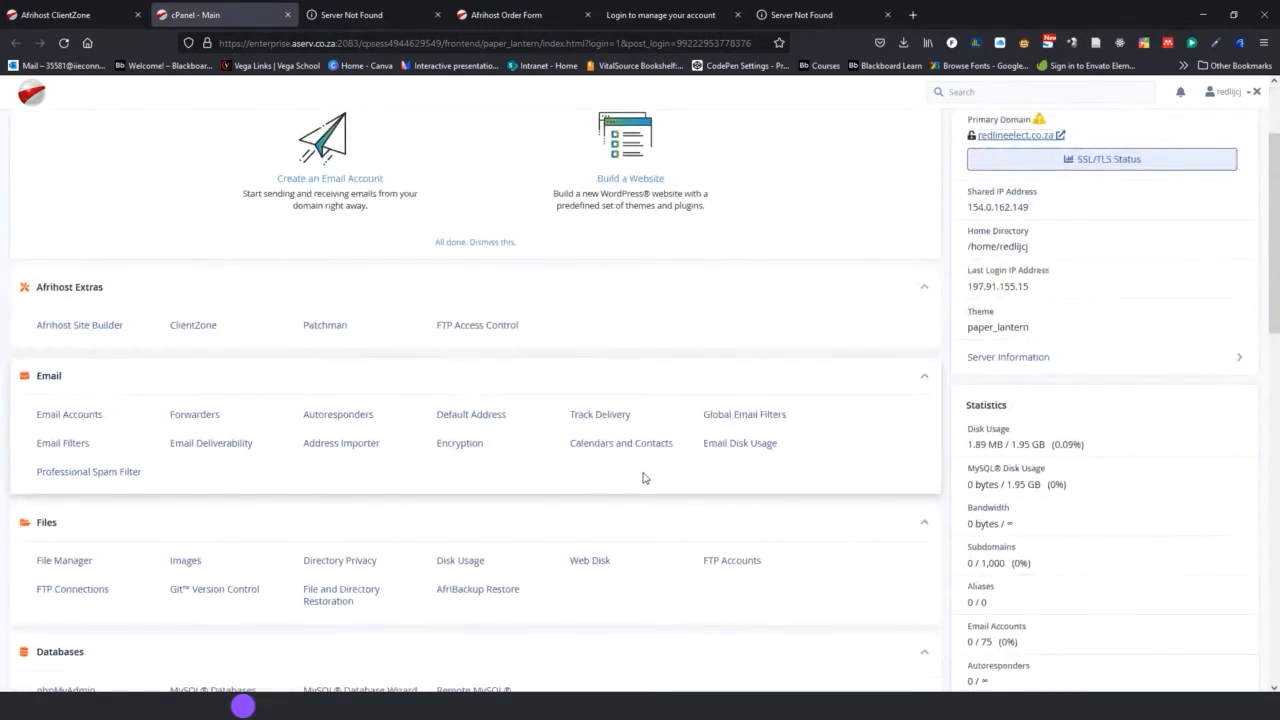
scroll(643, 478, down, 1)
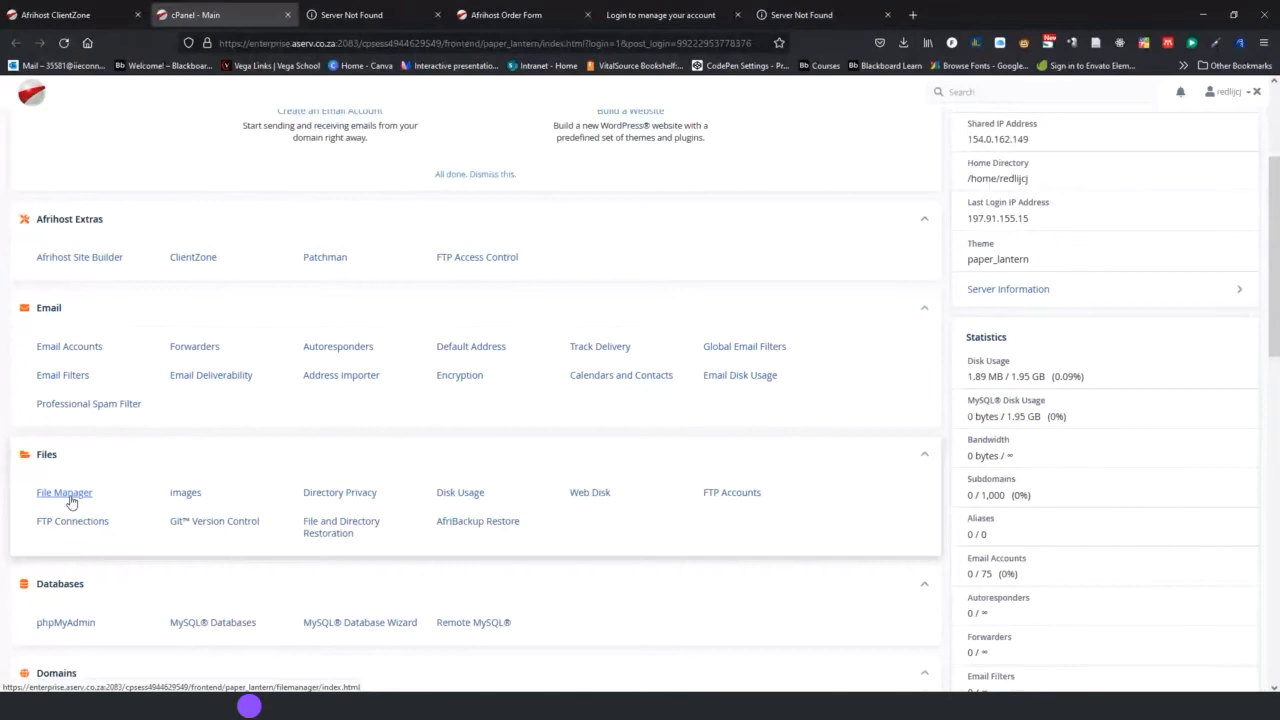
scroll(390, 500, down, 3)
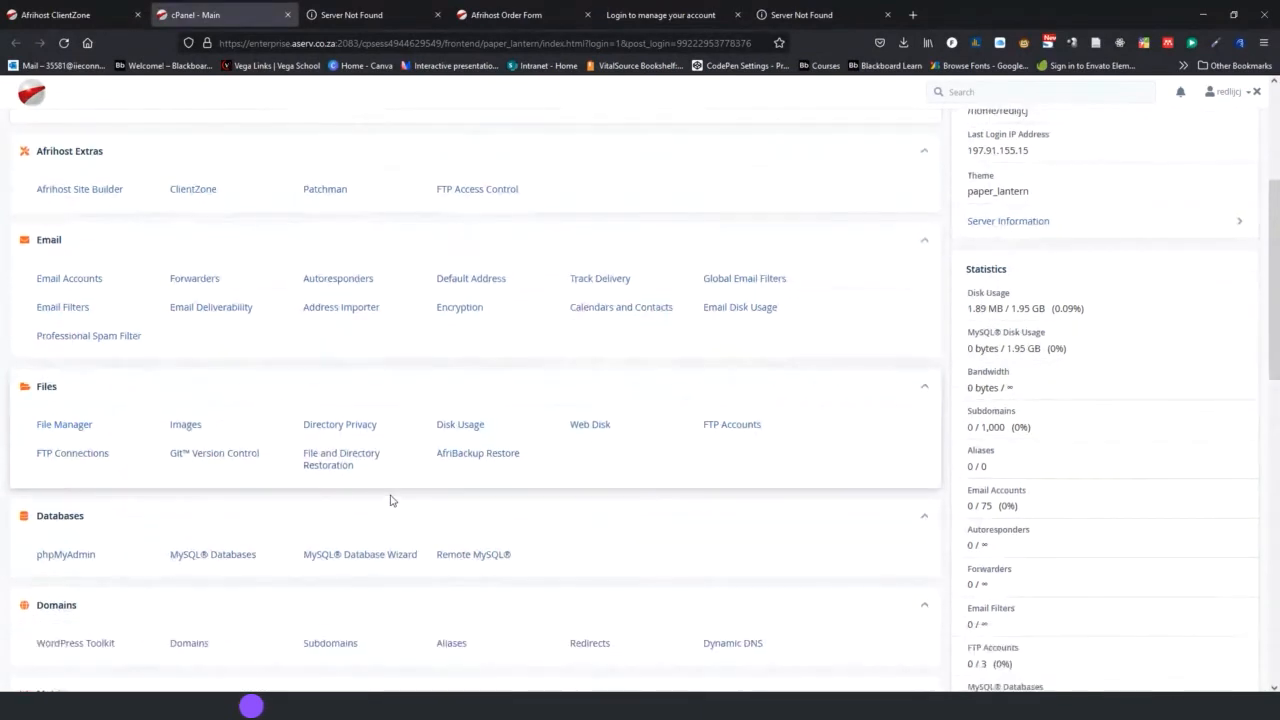
scroll(390, 502, down, 1)
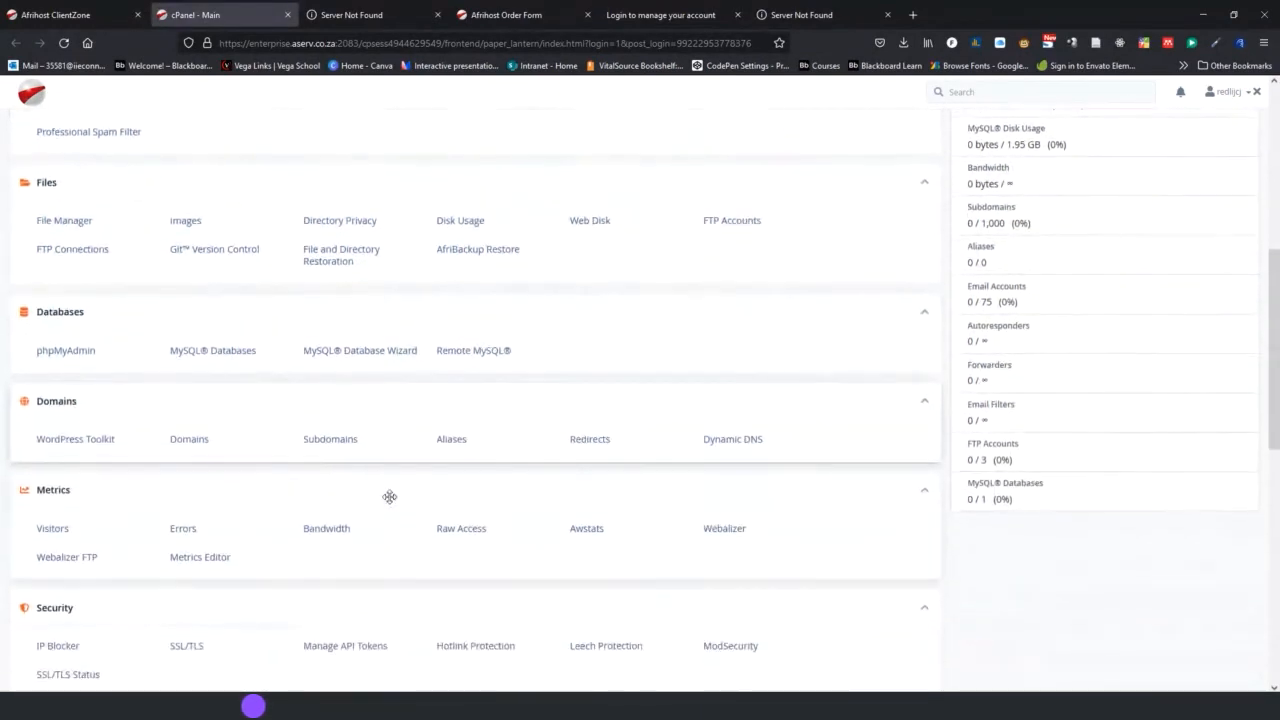
scroll(389, 503, down, 1)
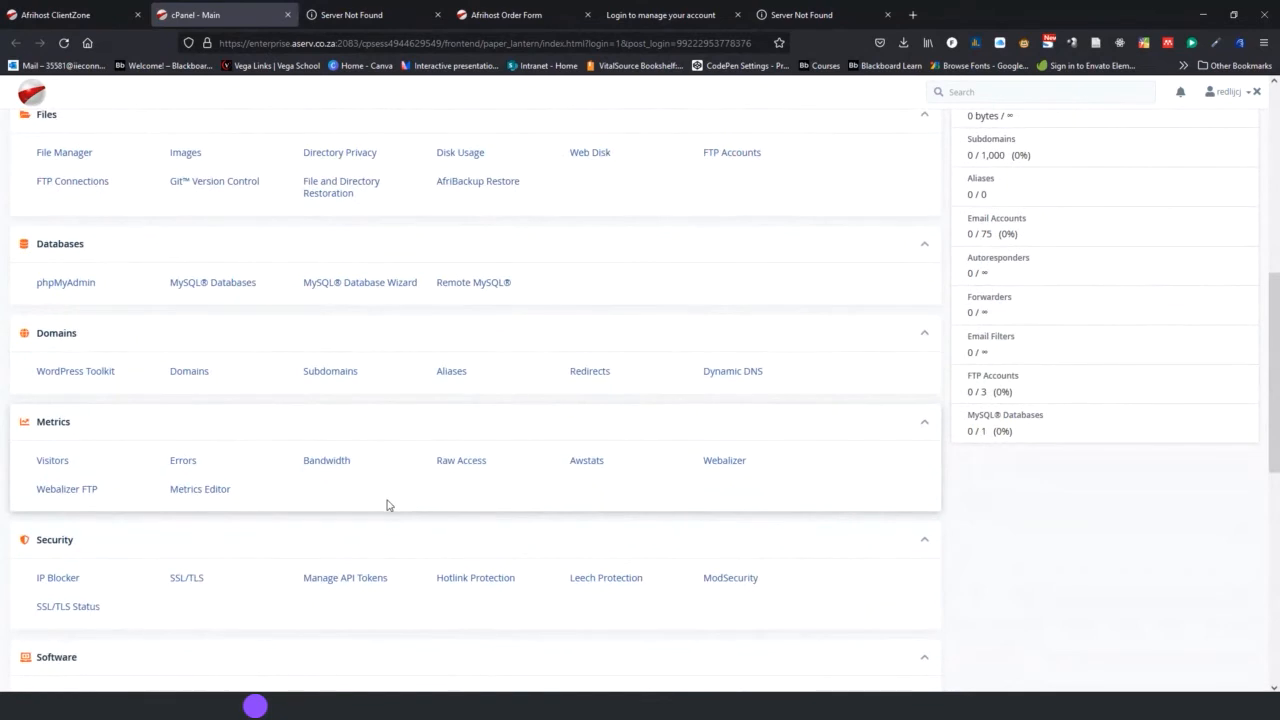
scroll(388, 505, down, 4)
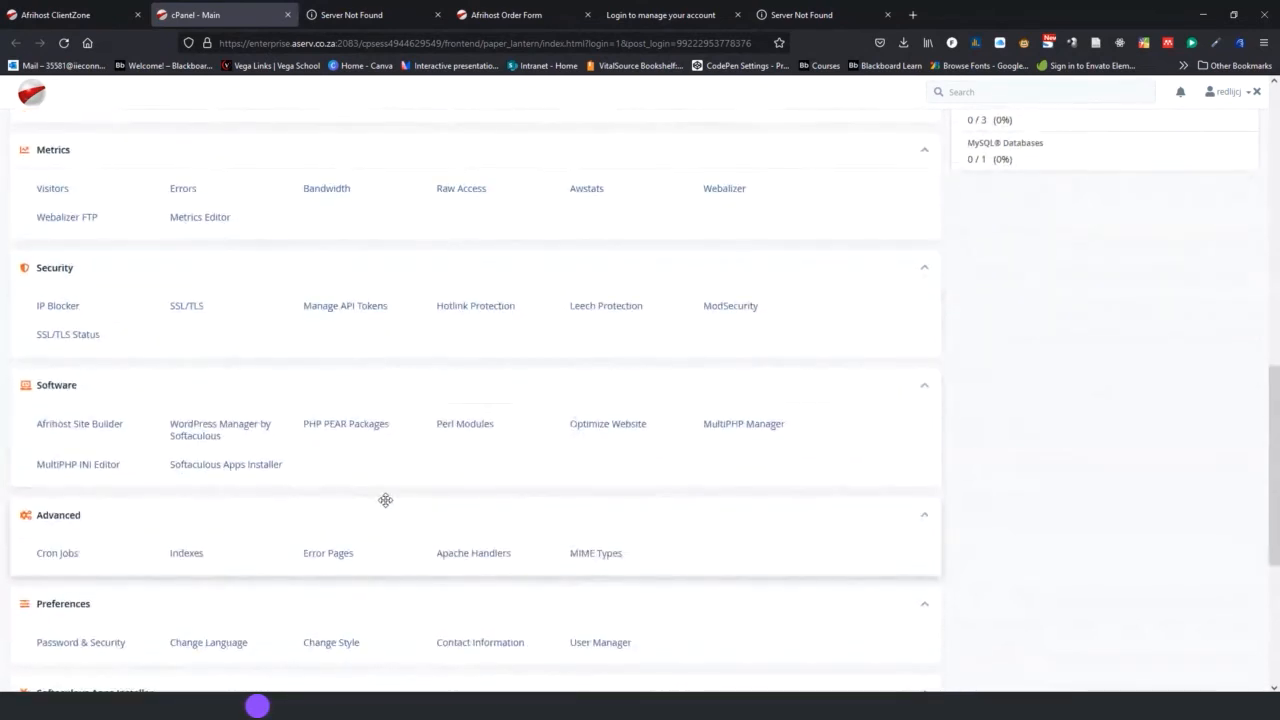
scroll(386, 503, down, 4)
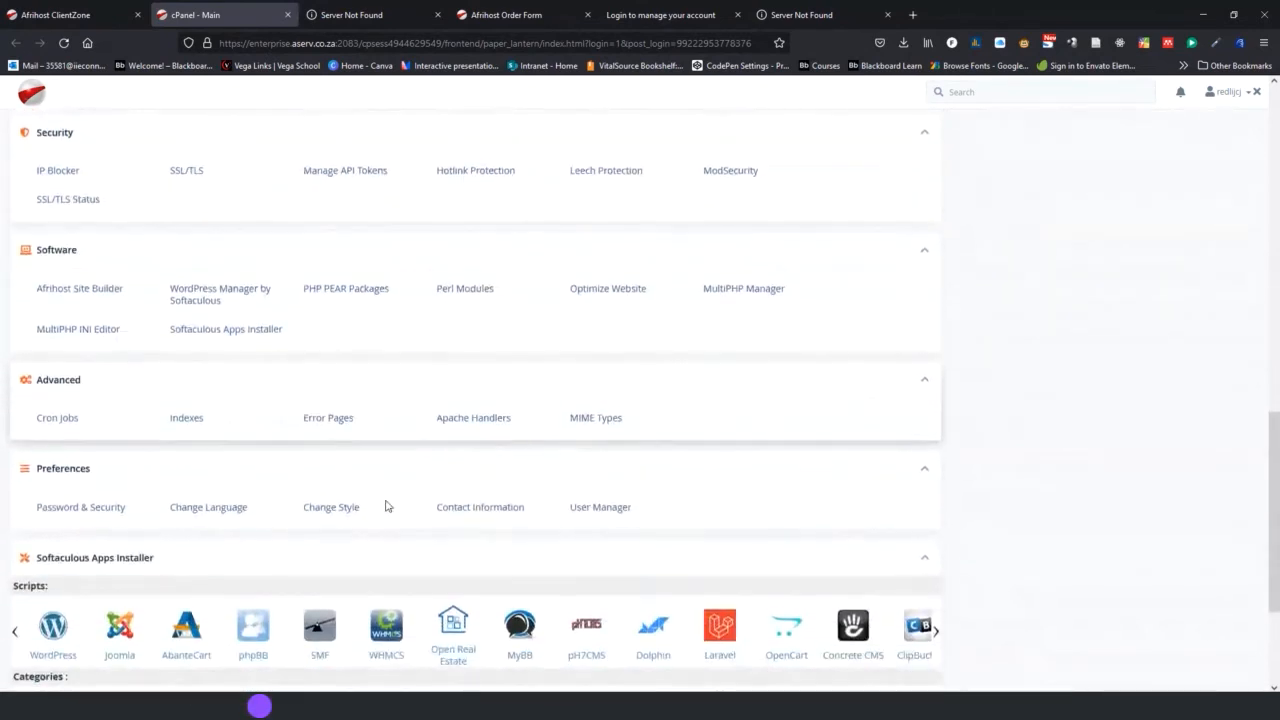
Open the WordPress 5.8.1 overview from Softaculous's Scripts carousel.
scroll(386, 505, down, 1)
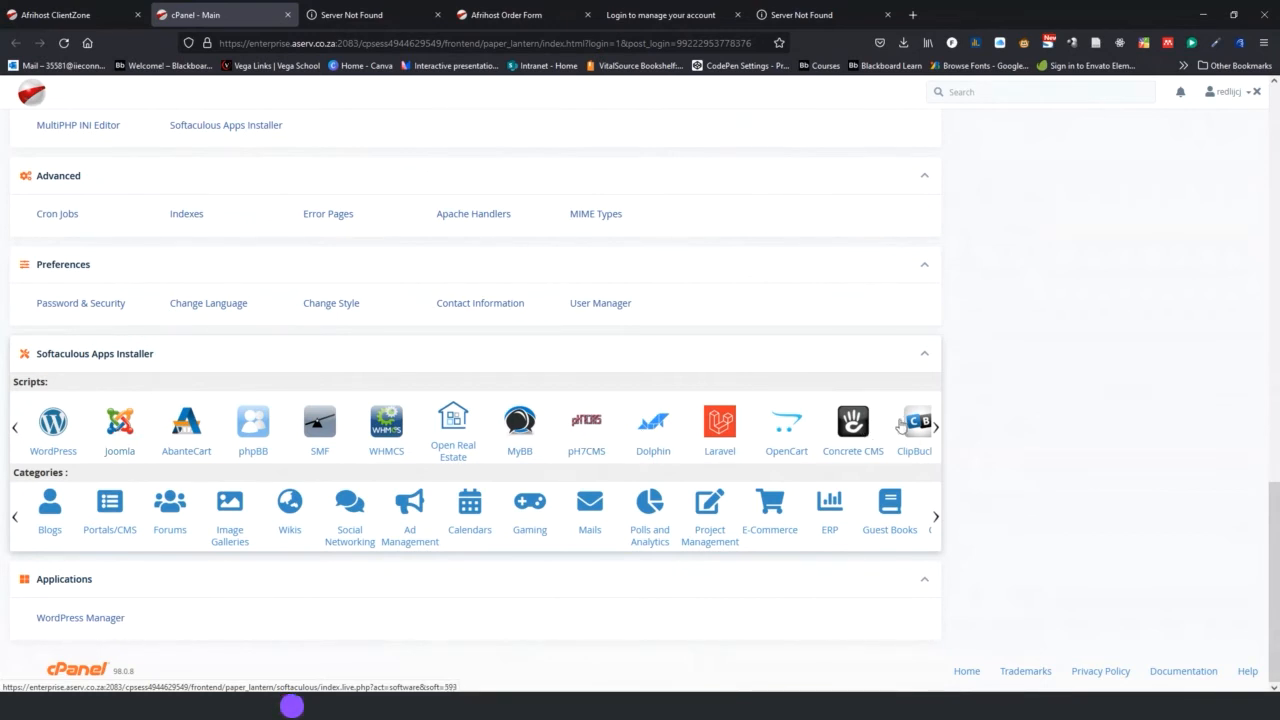
click(933, 430)
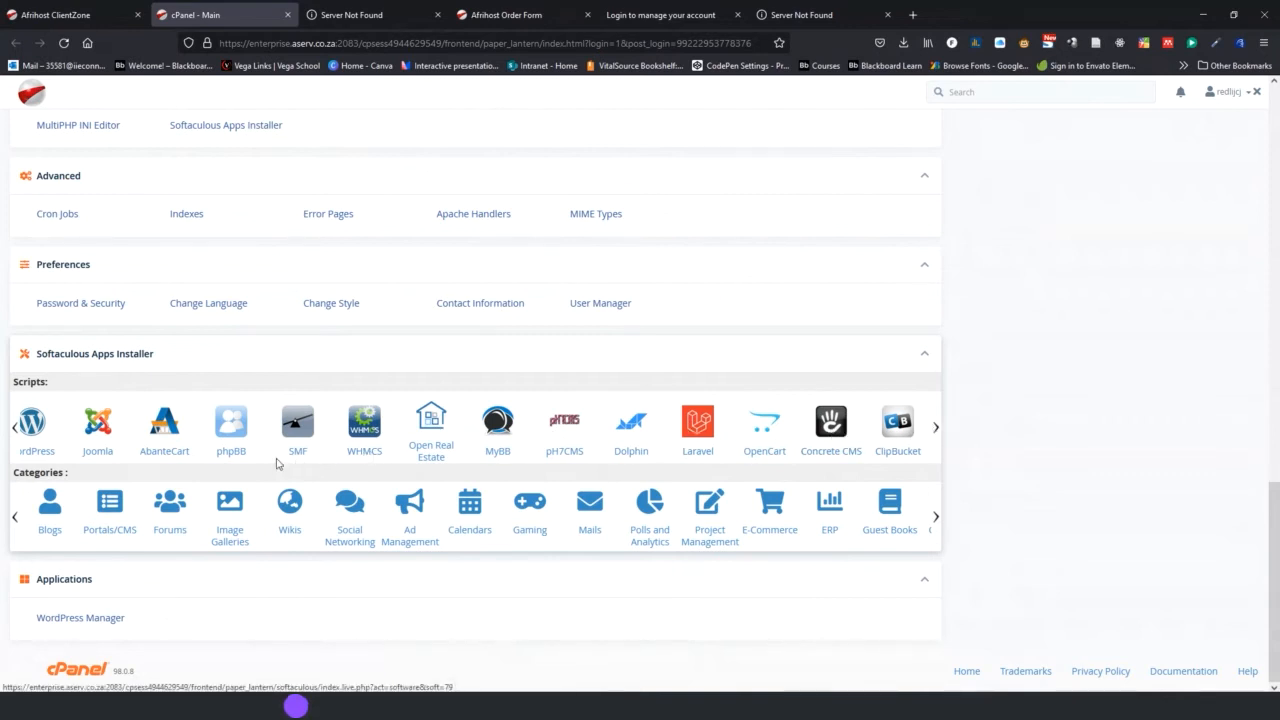
click(16, 428)
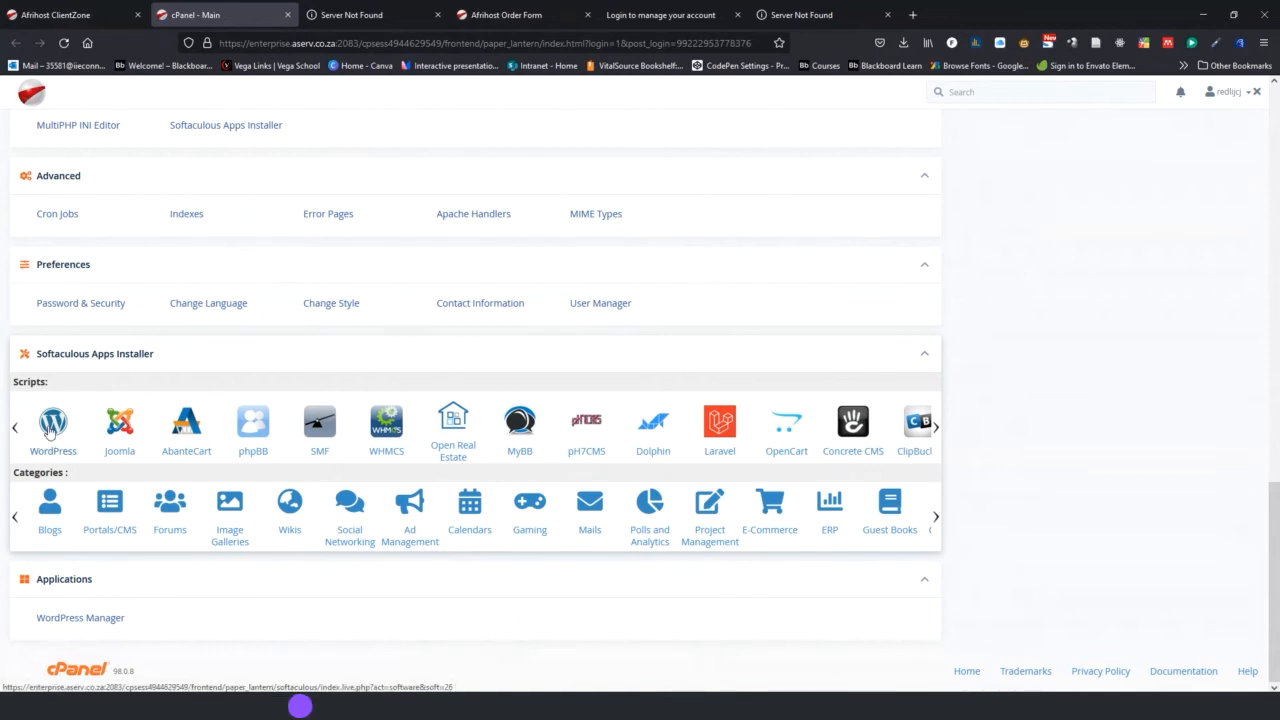
click(48, 428)
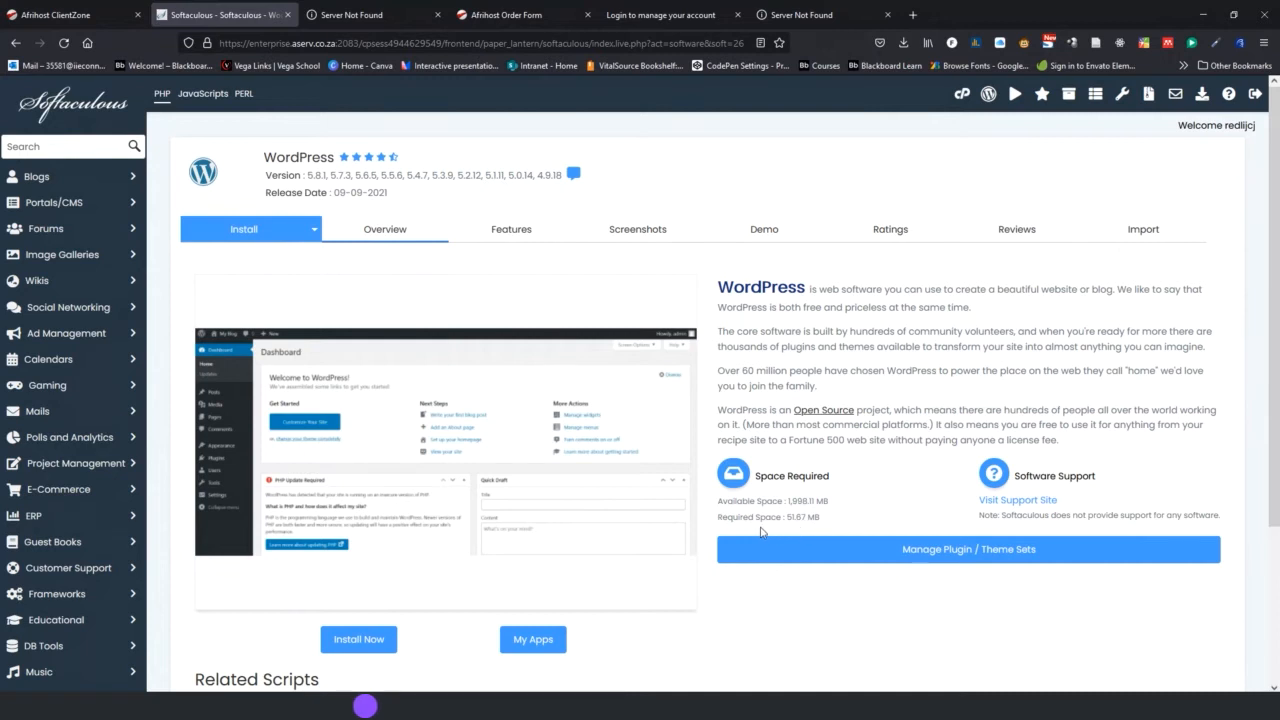
scroll(645, 520, down, 2)
scroll(645, 520, down, 3)
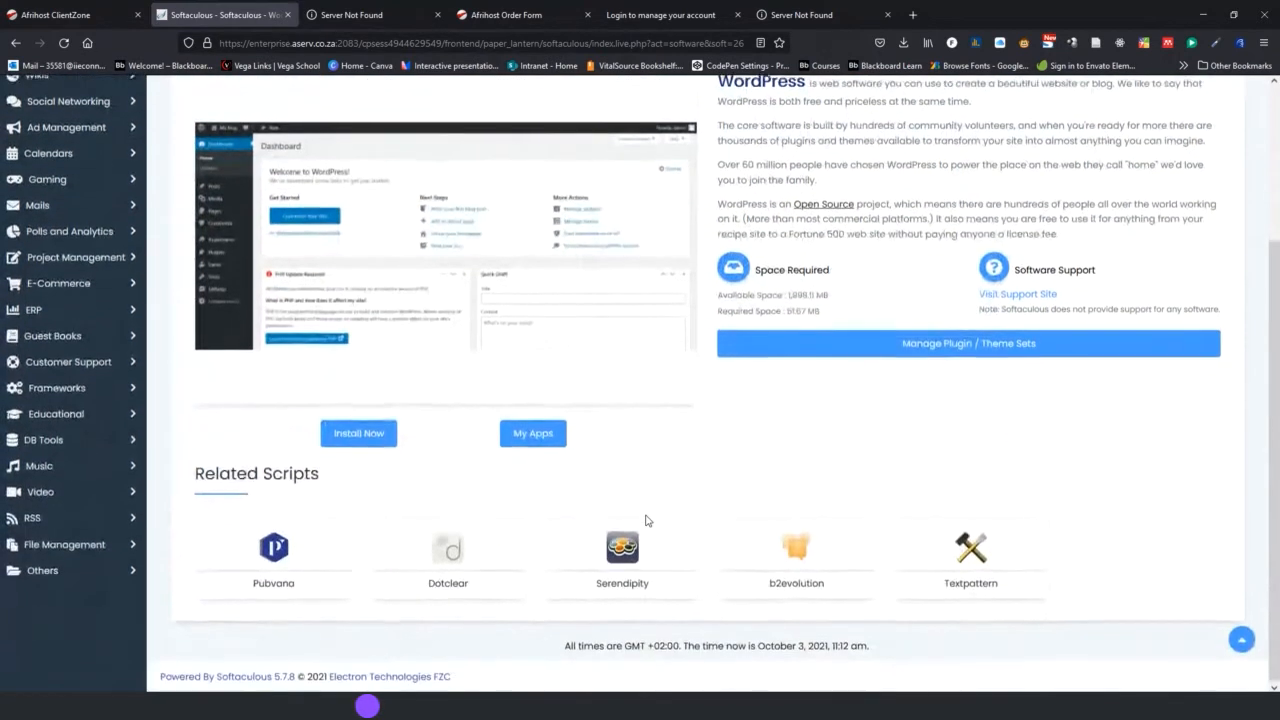
scroll(686, 488, up, 3)
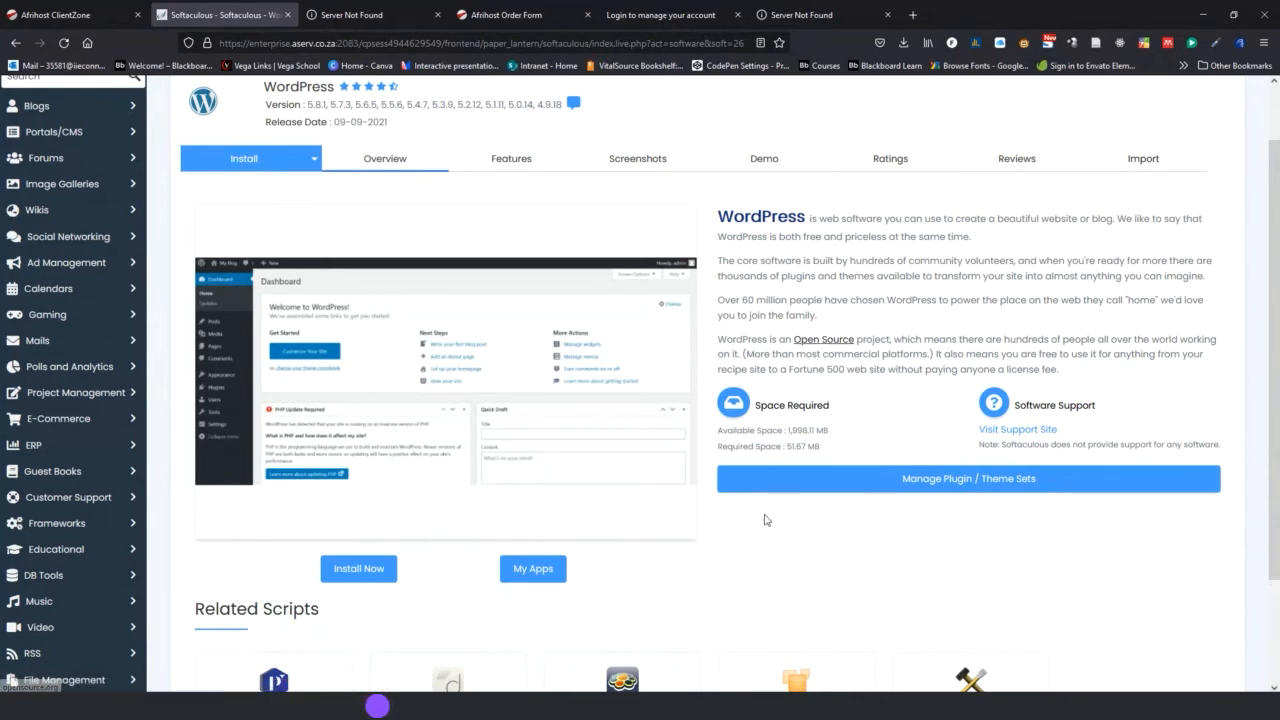
click(357, 569)
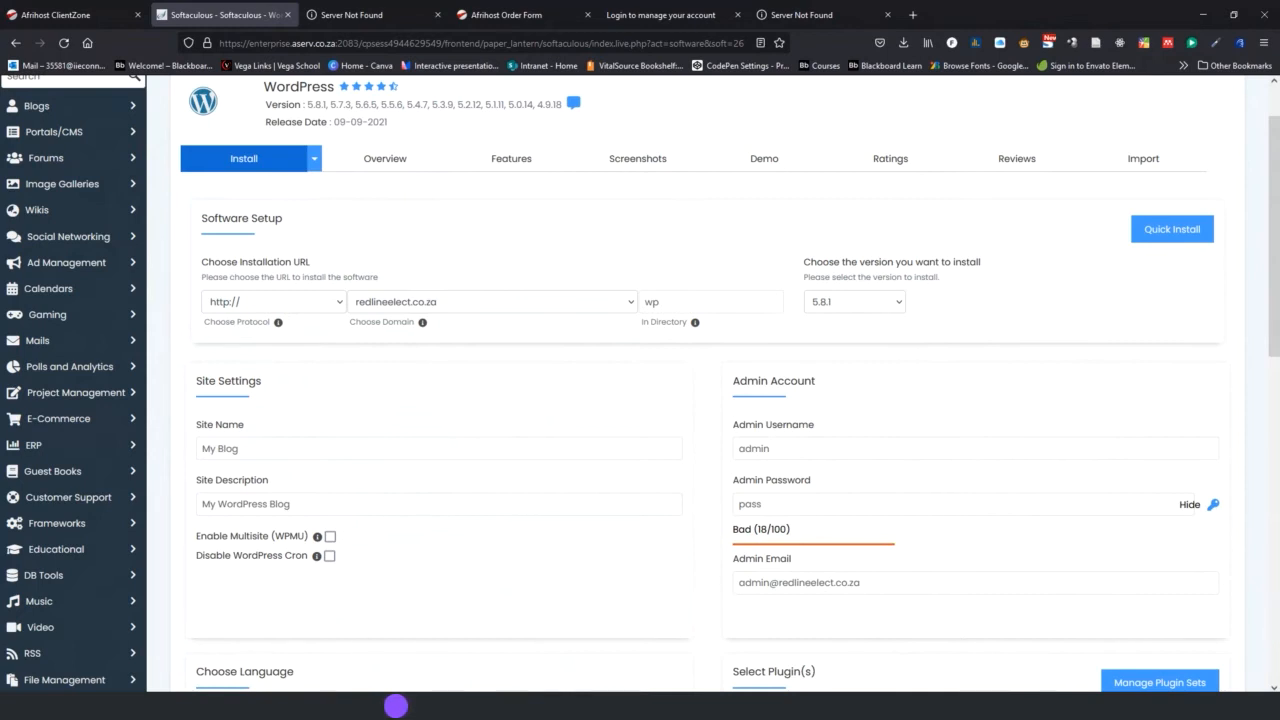
click(312, 704)
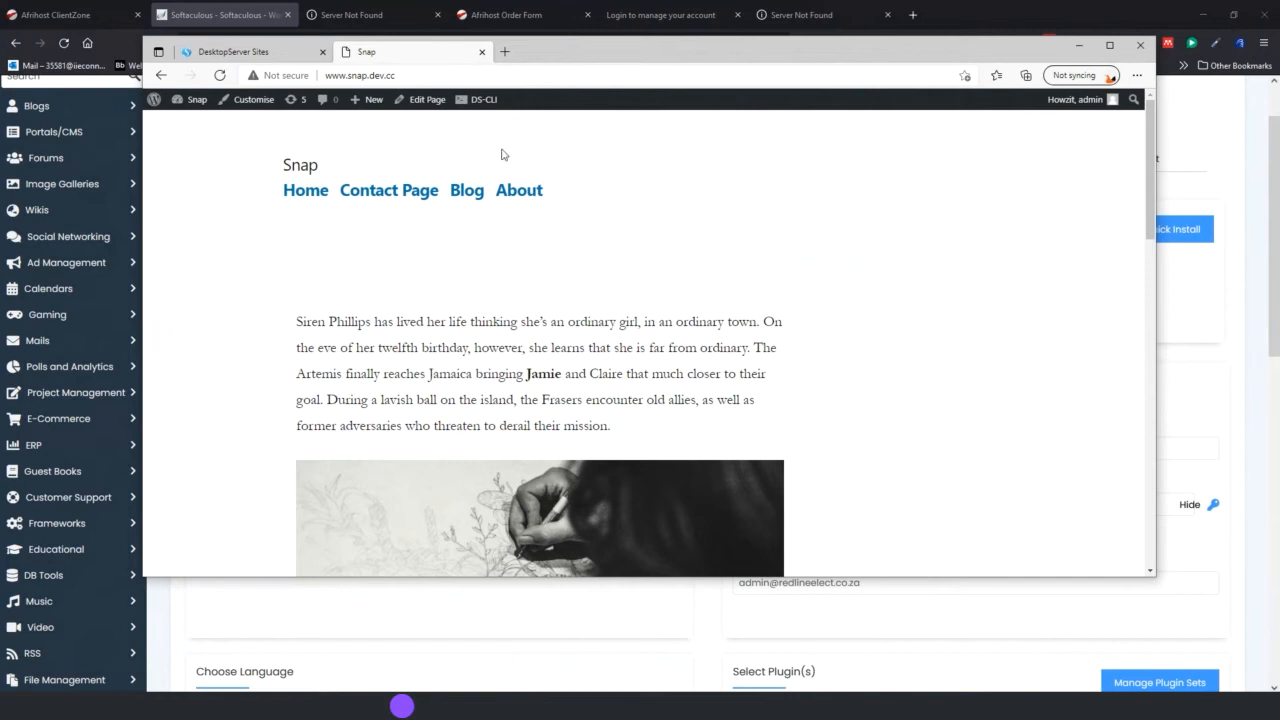
click(1085, 48)
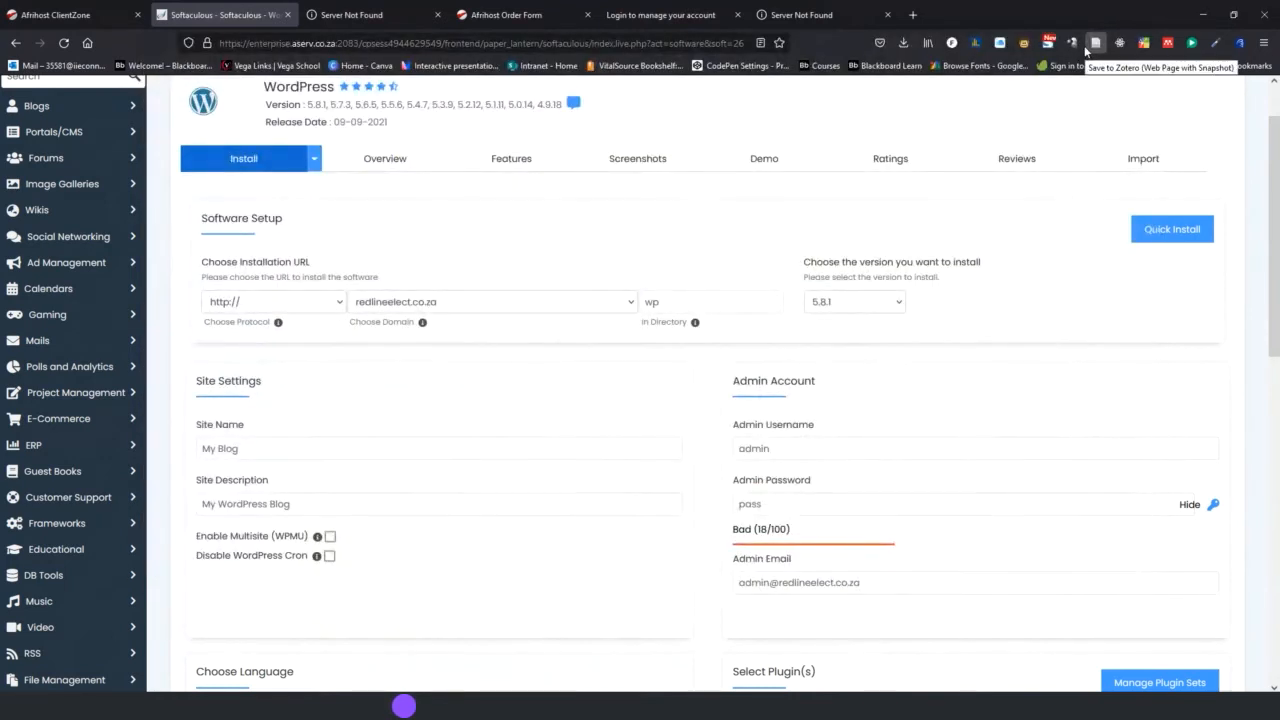
click(227, 438)
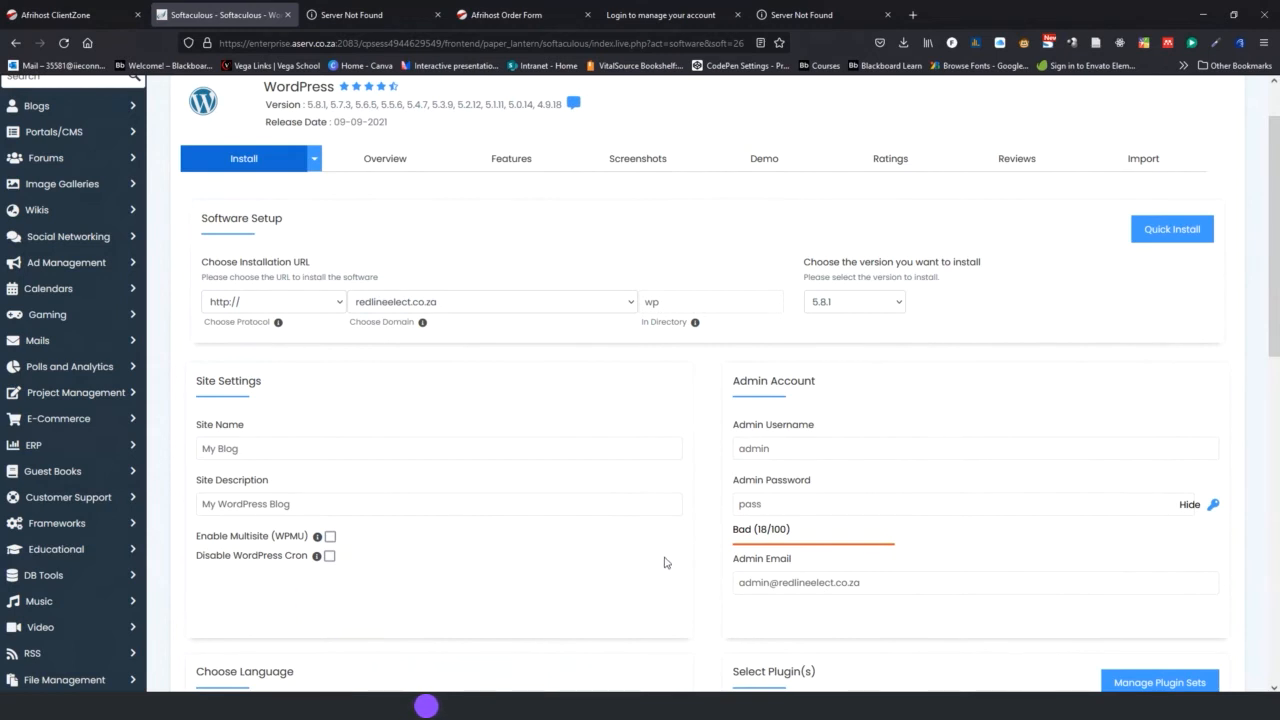
click(661, 502)
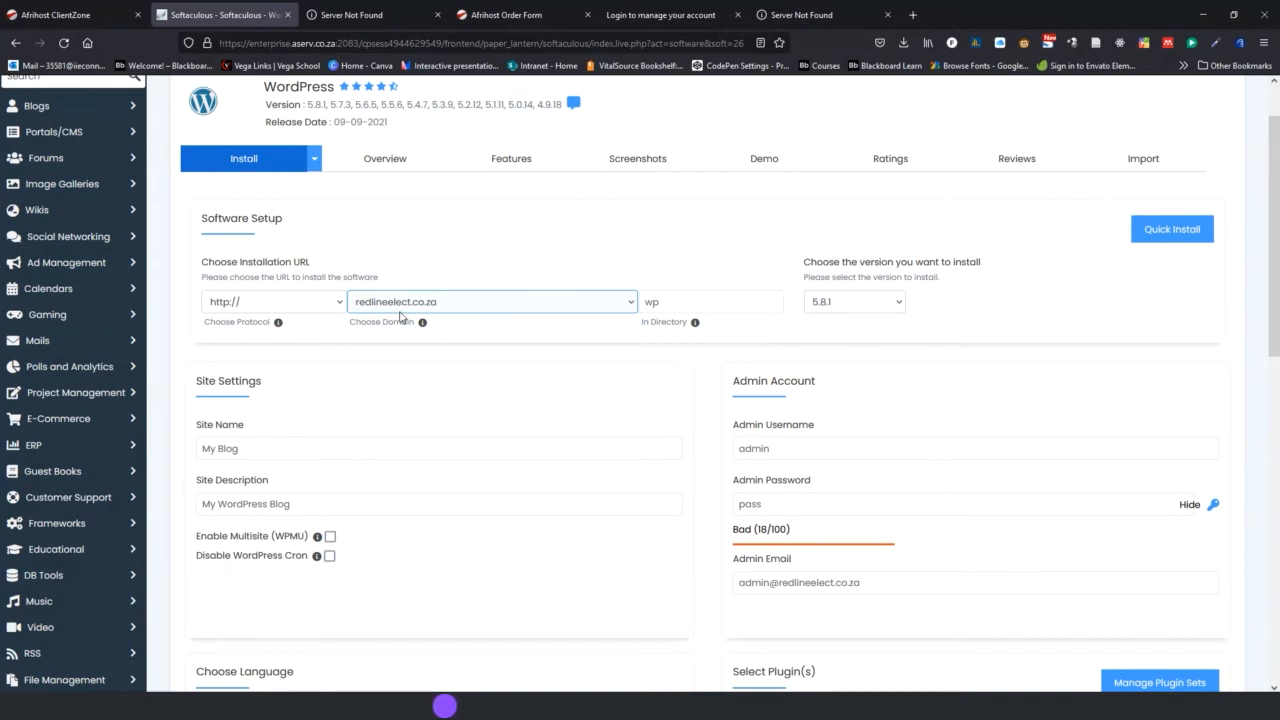
Erase 'wp' from the In Directory field so WordPress installs at the domain root.
mouse_move(423, 327)
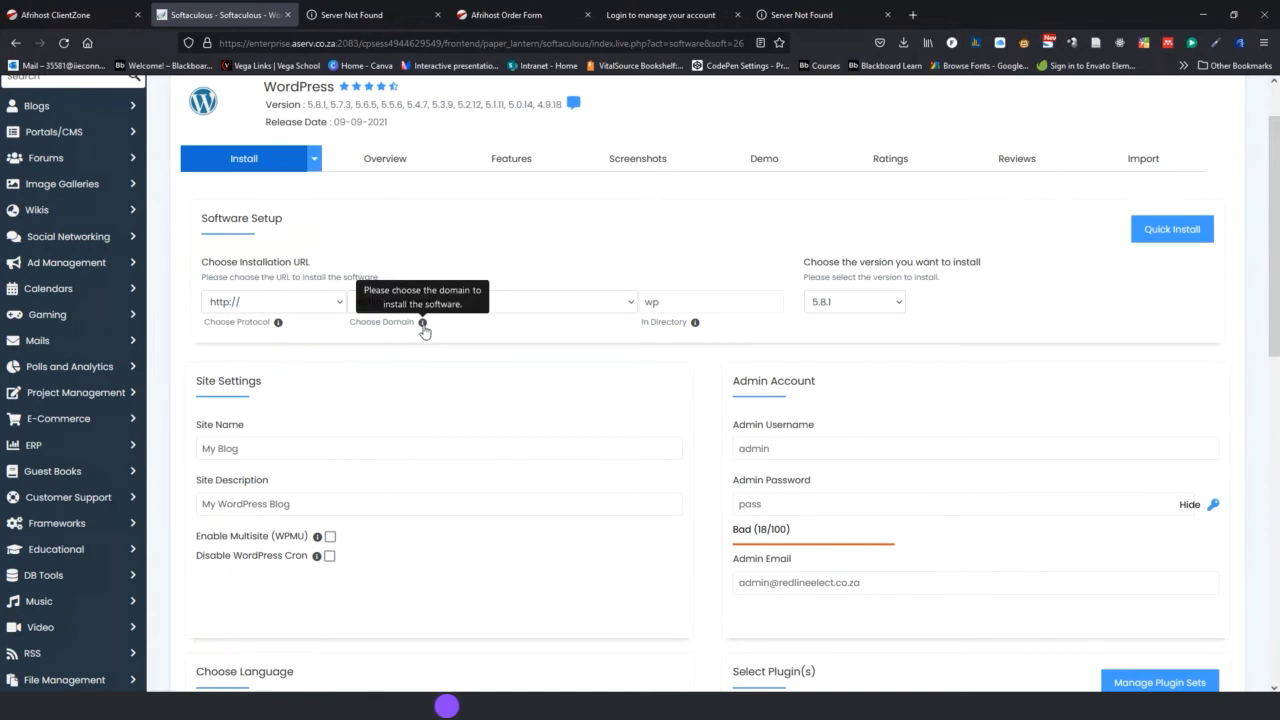
mouse_move(277, 325)
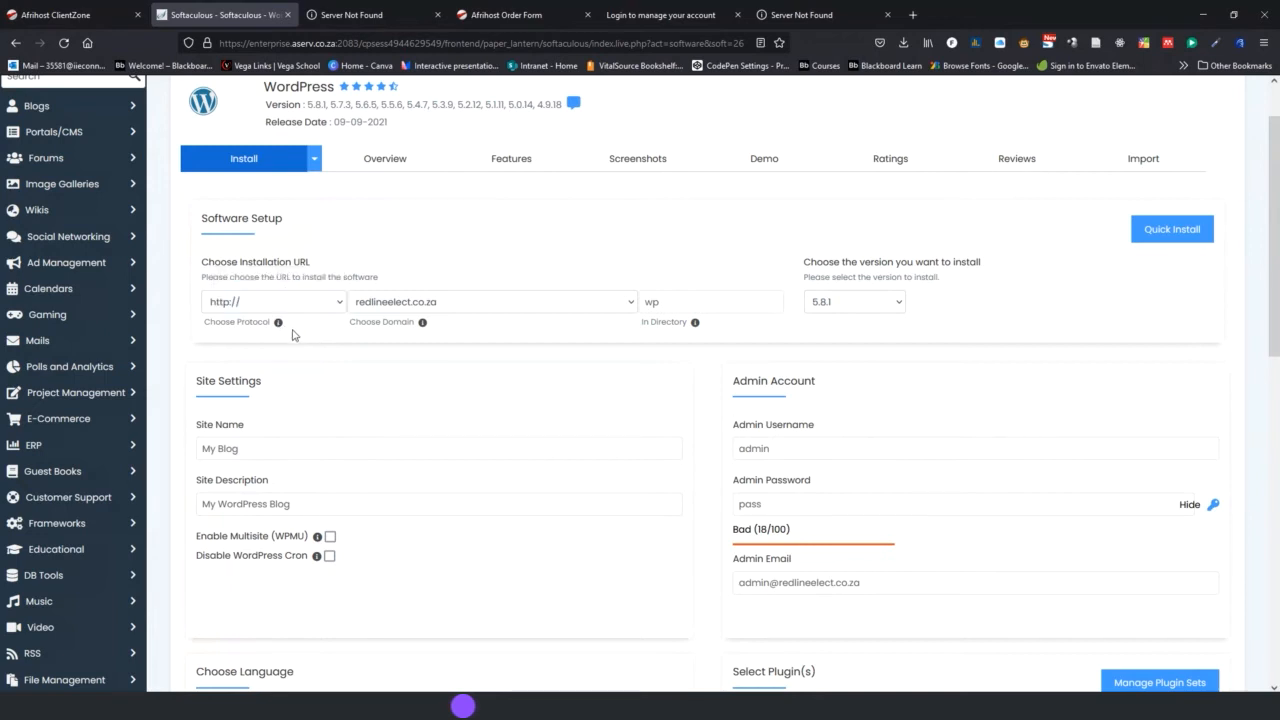
click(679, 310)
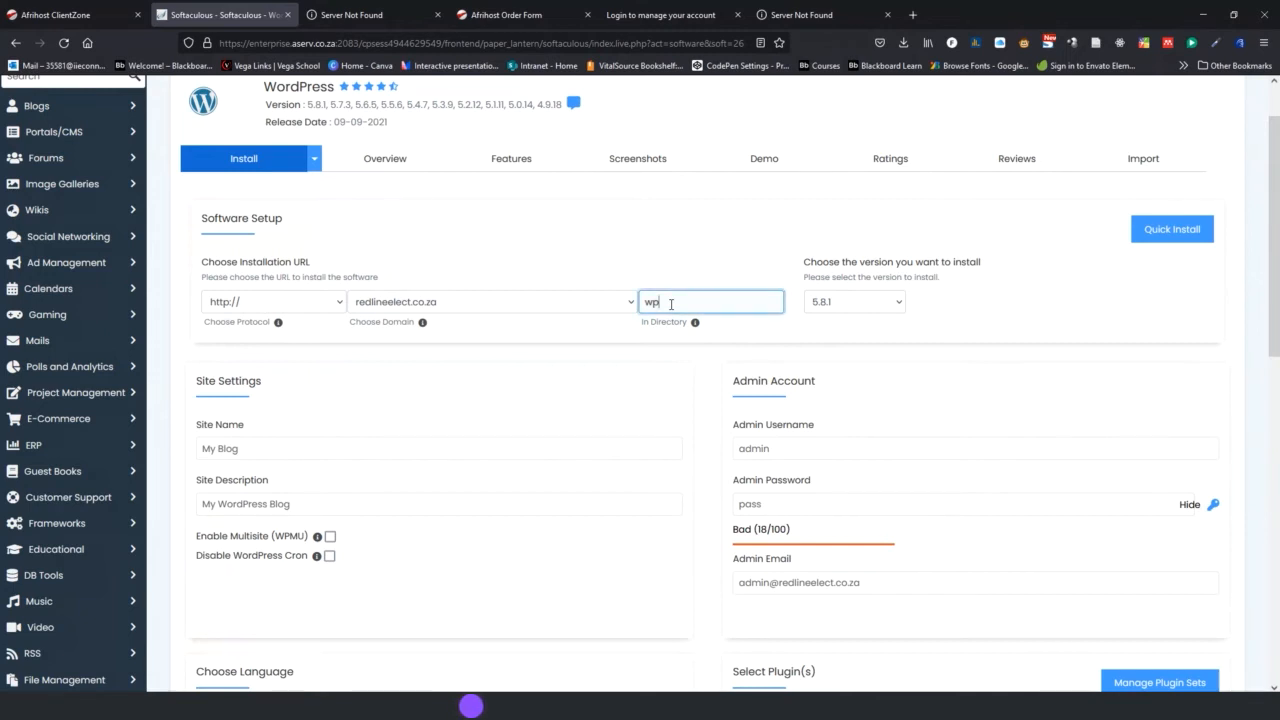
mouse_move(694, 326)
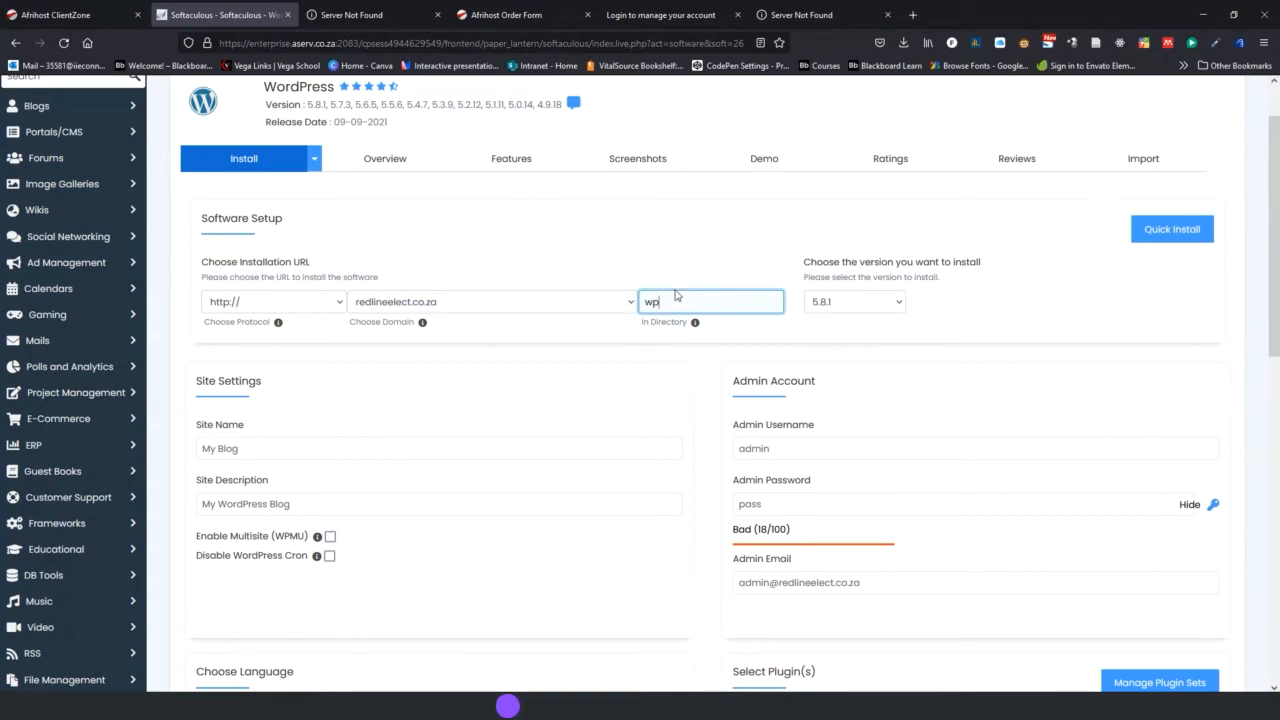
key(BackSpace)
key(BackSpace)
click(778, 12)
click(288, 43)
click(290, 43)
text(/wp)
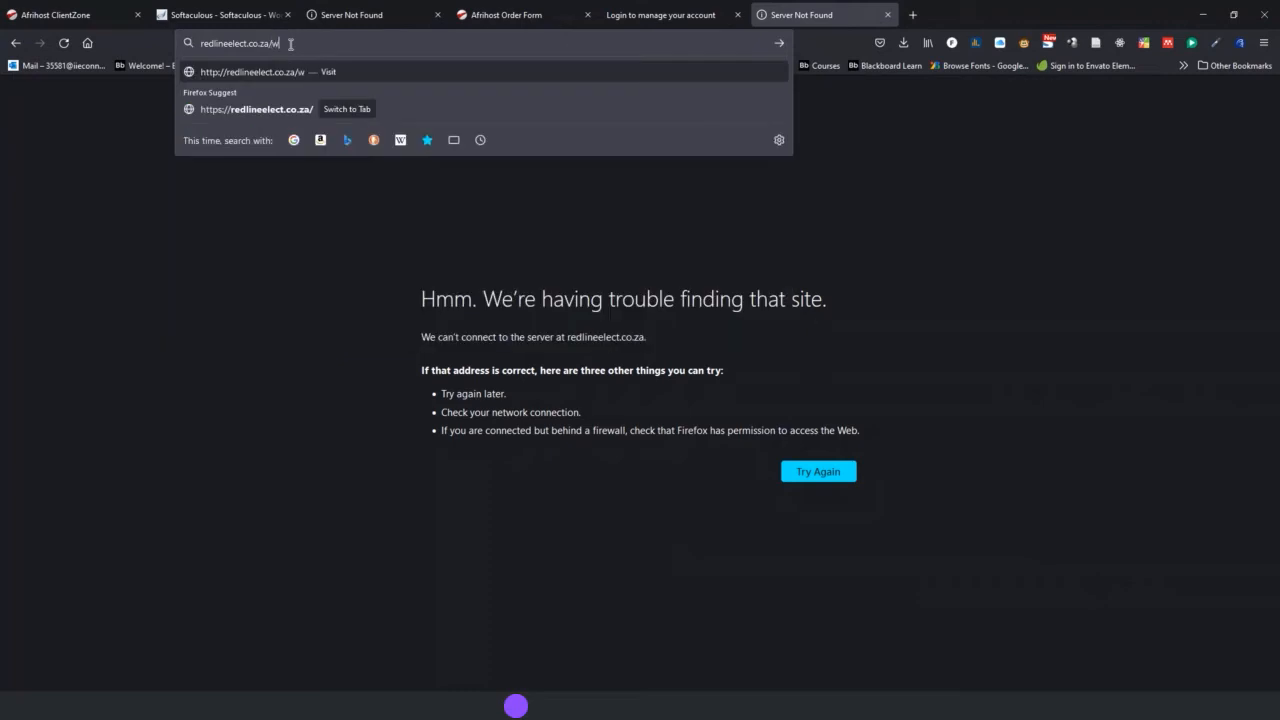
key(Return)
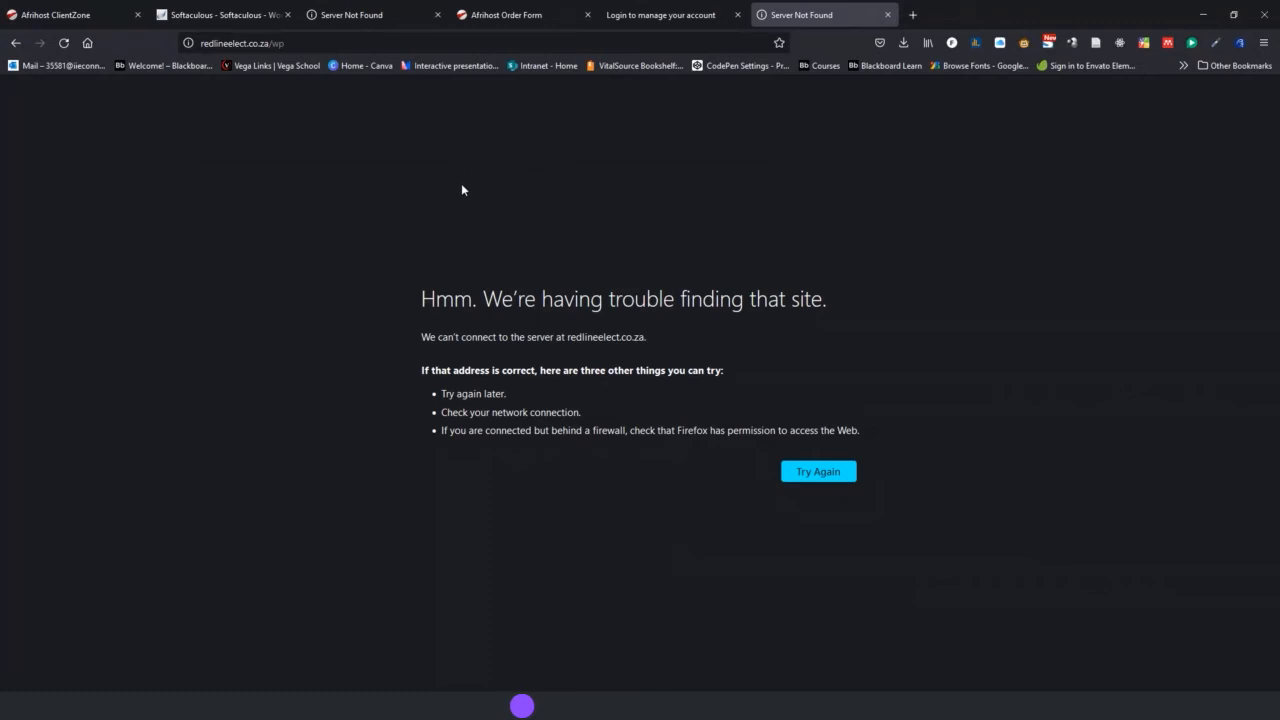
click(211, 22)
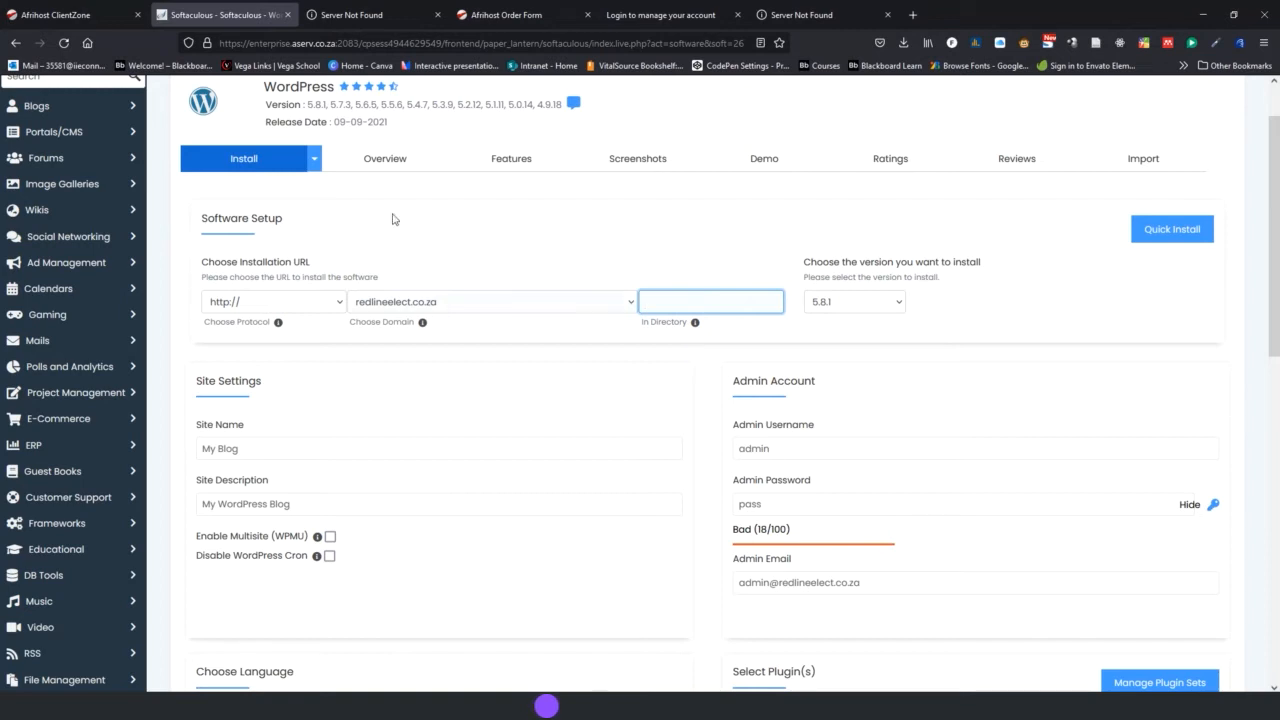
Log into cPanel again from ClientZone and open File Manager at the home directory.
click(35, 13)
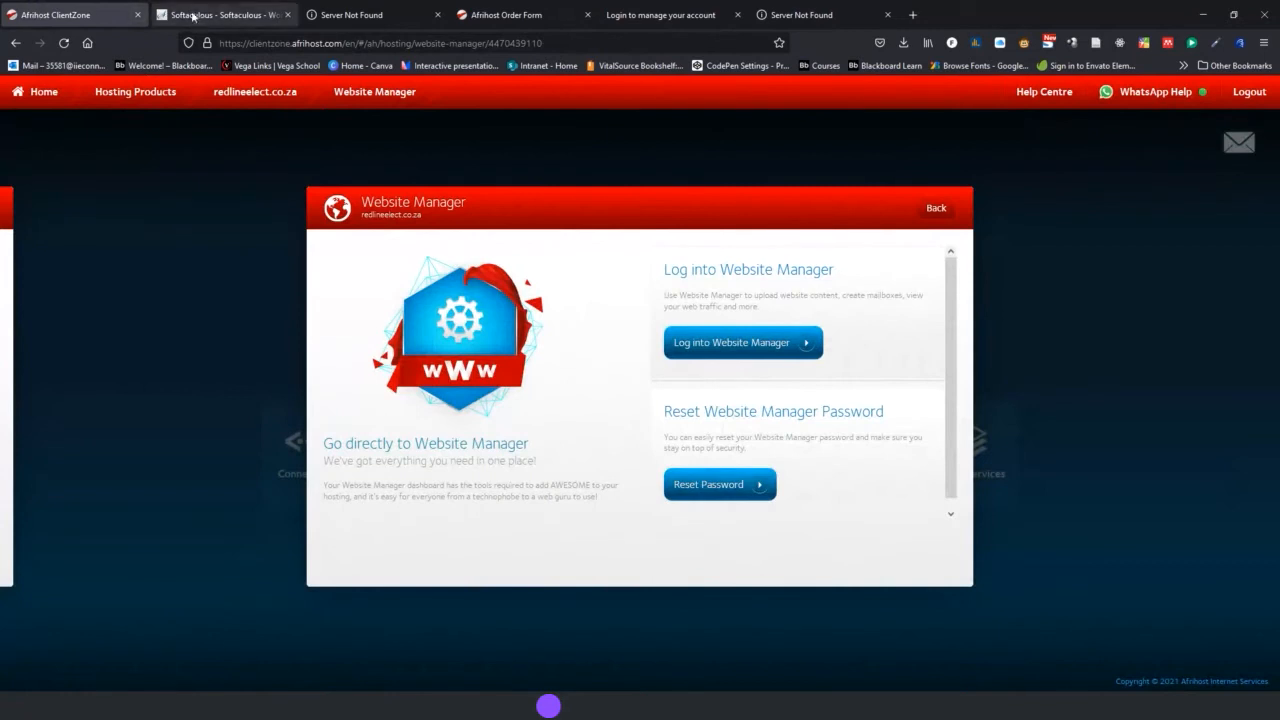
click(205, 15)
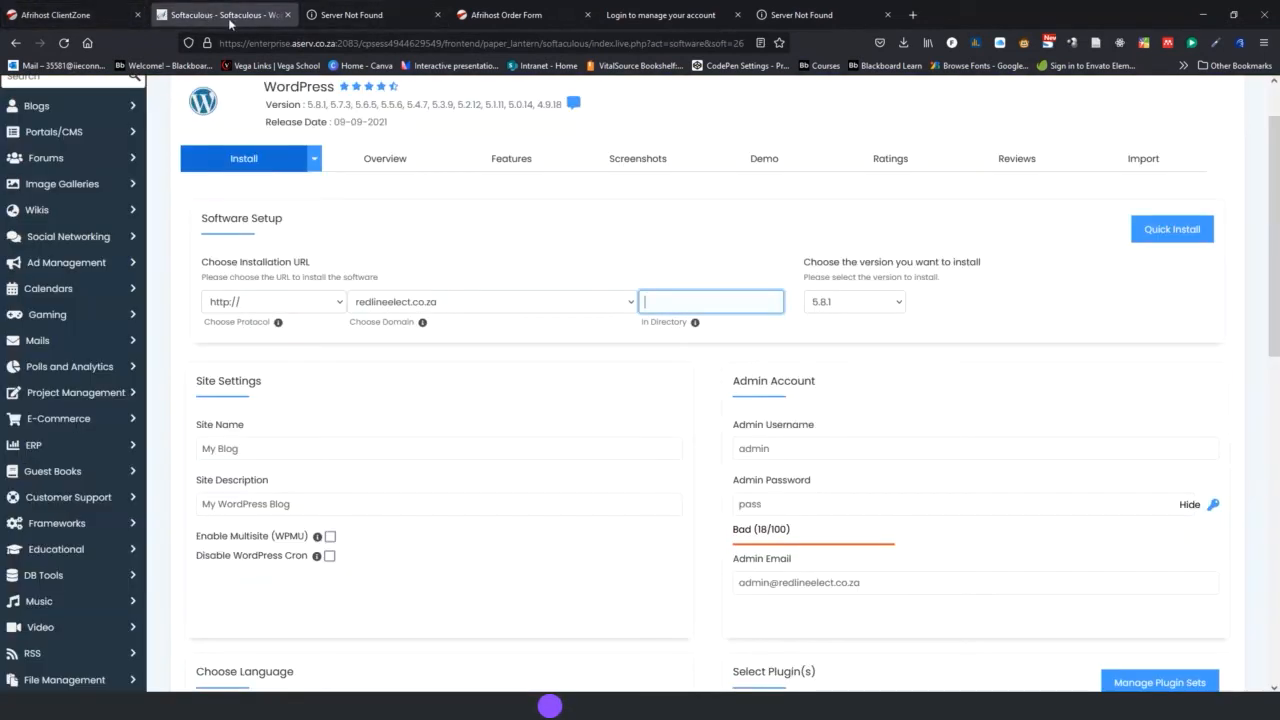
click(77, 20)
click(718, 345)
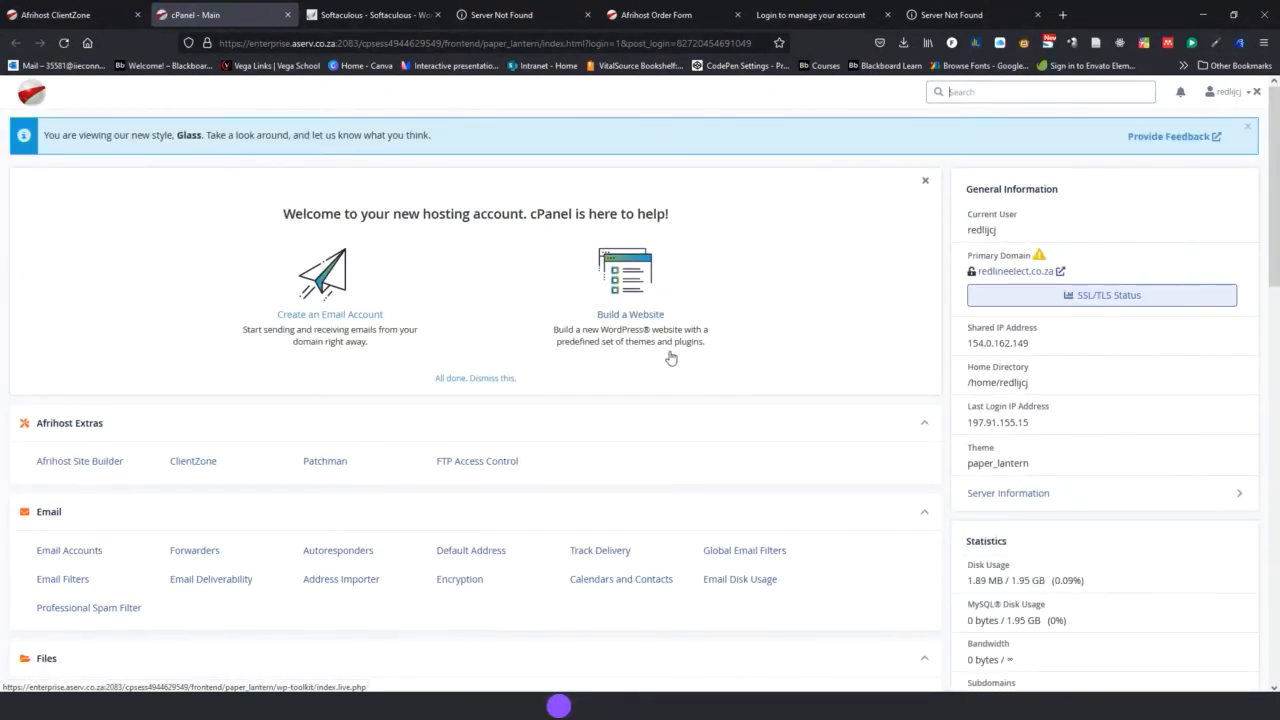
scroll(669, 357, down, 3)
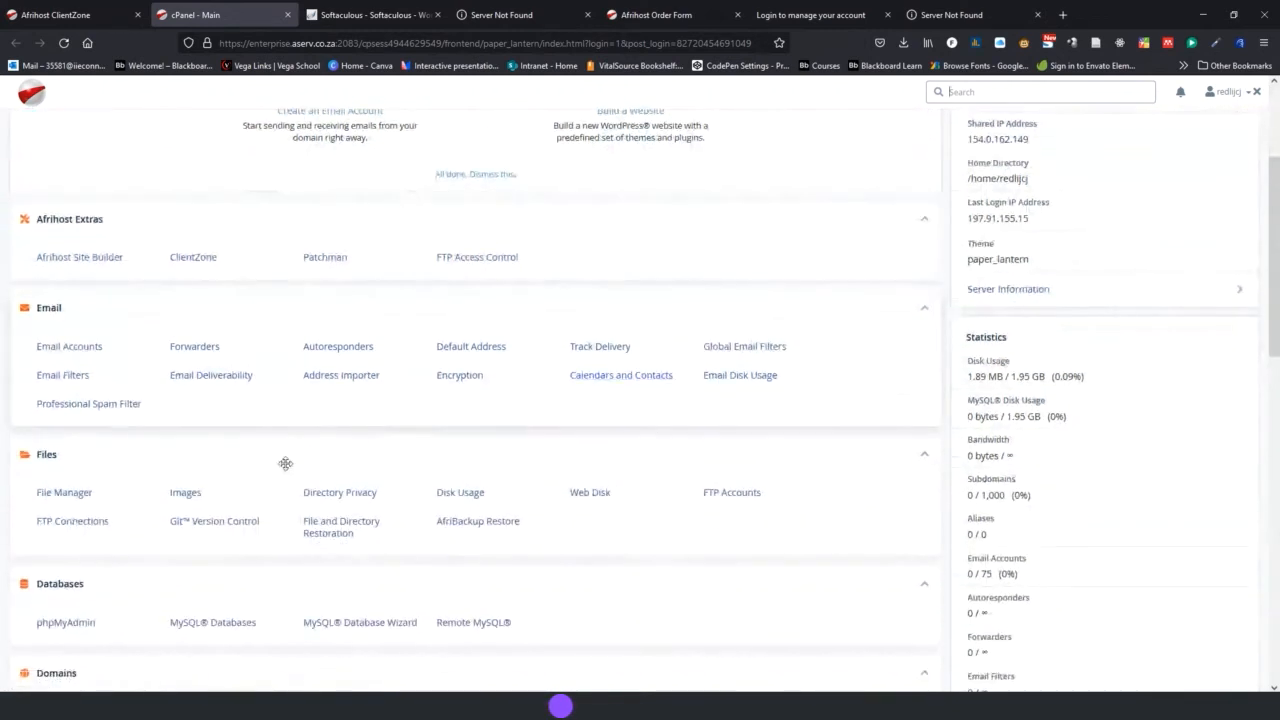
click(72, 500)
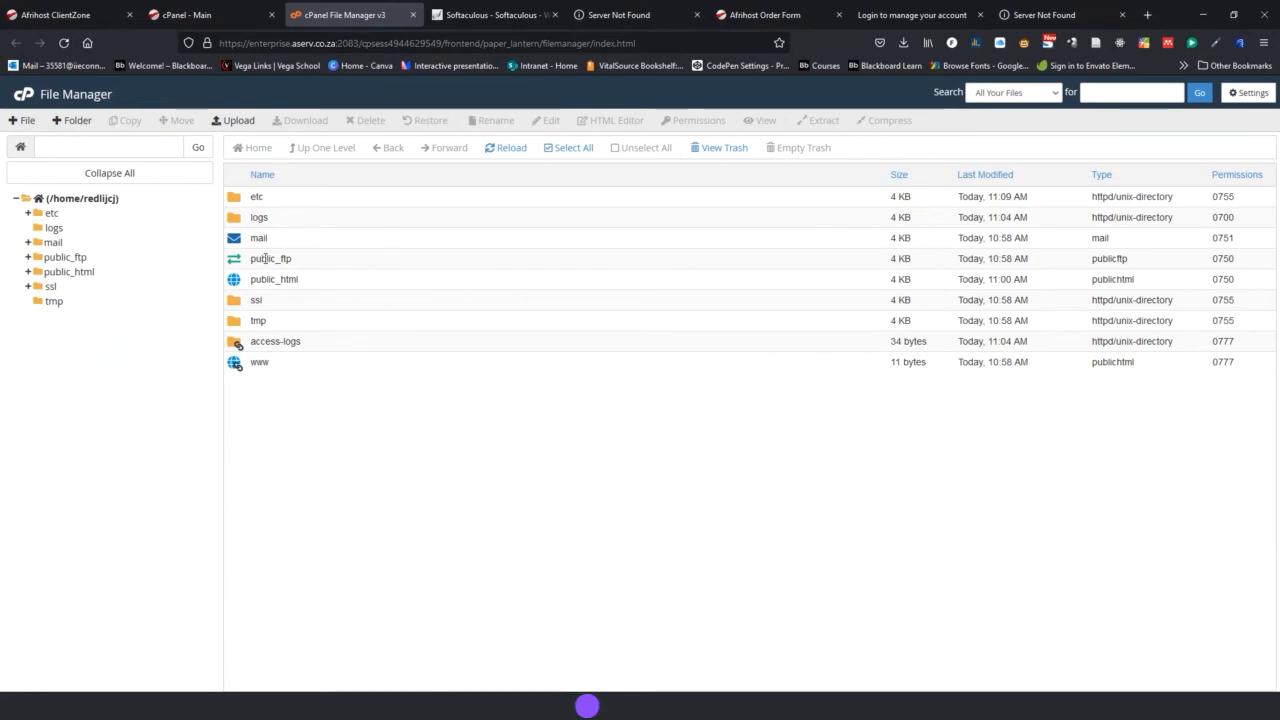
Inspect public_html (only cgi-bin and index.php), then return to the cPanel Main tab.
click(238, 283)
double_click(236, 285)
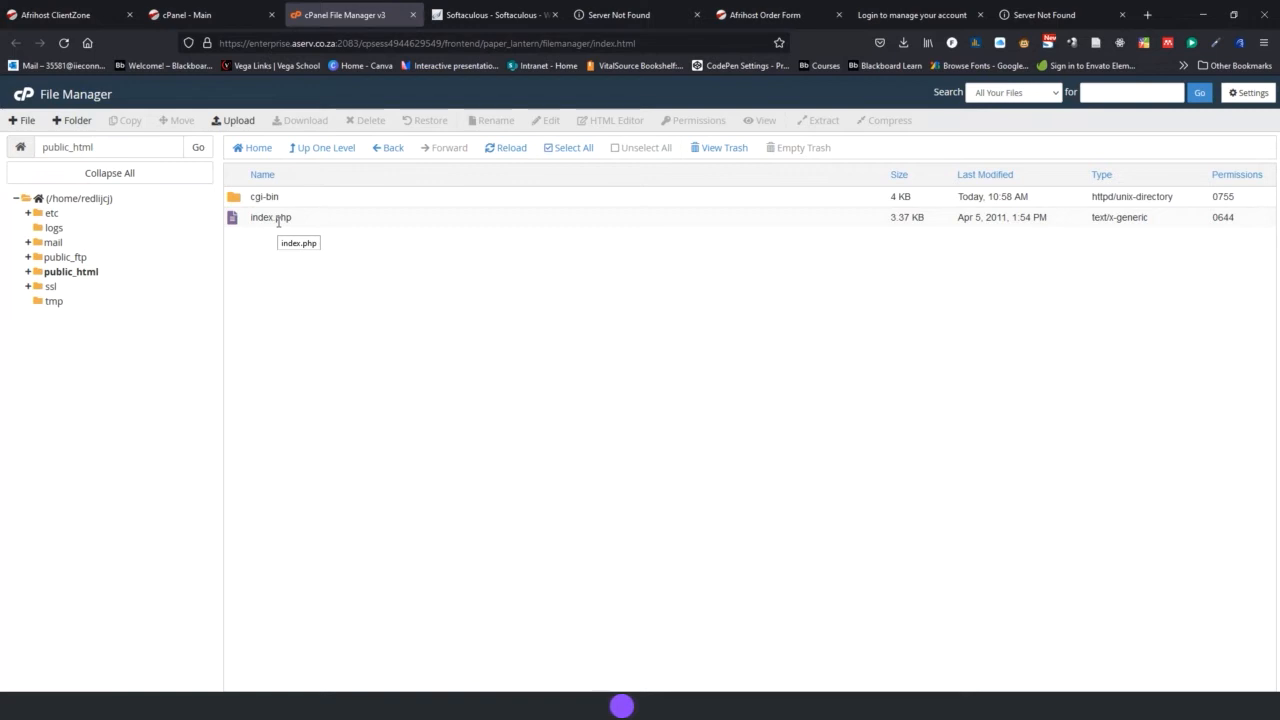
click(223, 14)
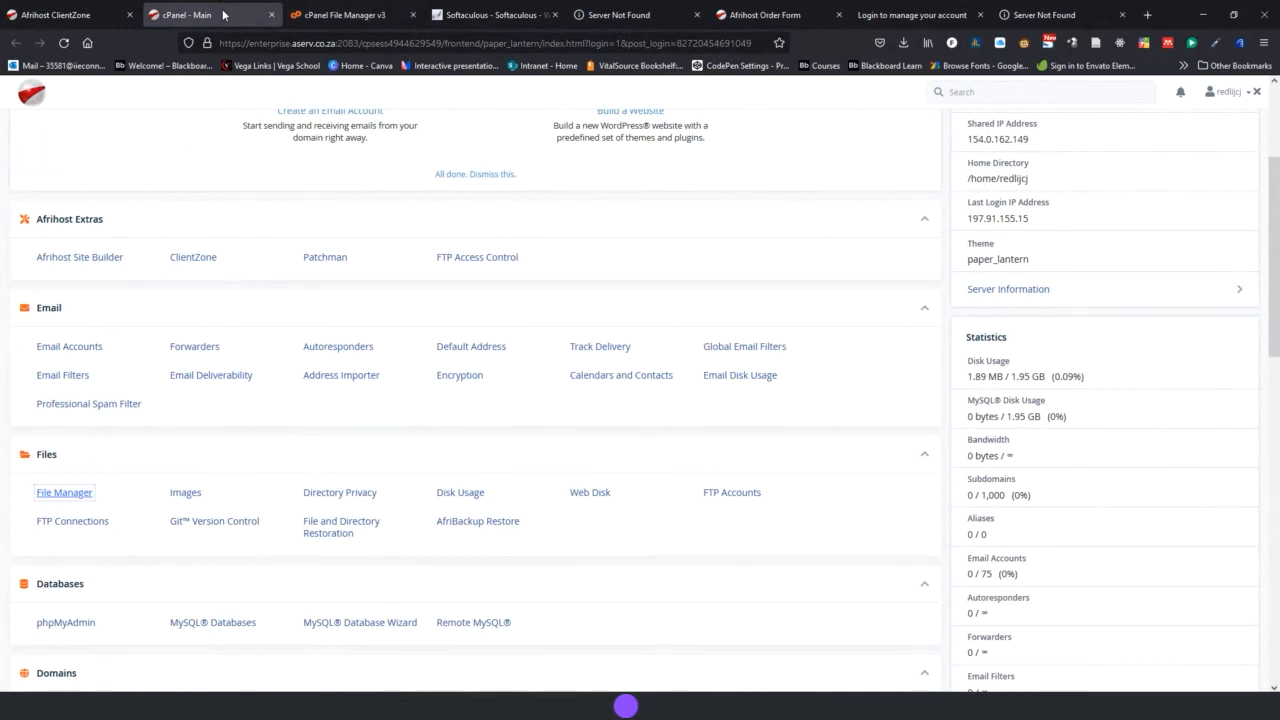
Bring the Softaculous WordPress form back with In Directory still empty.
click(92, 15)
click(355, 10)
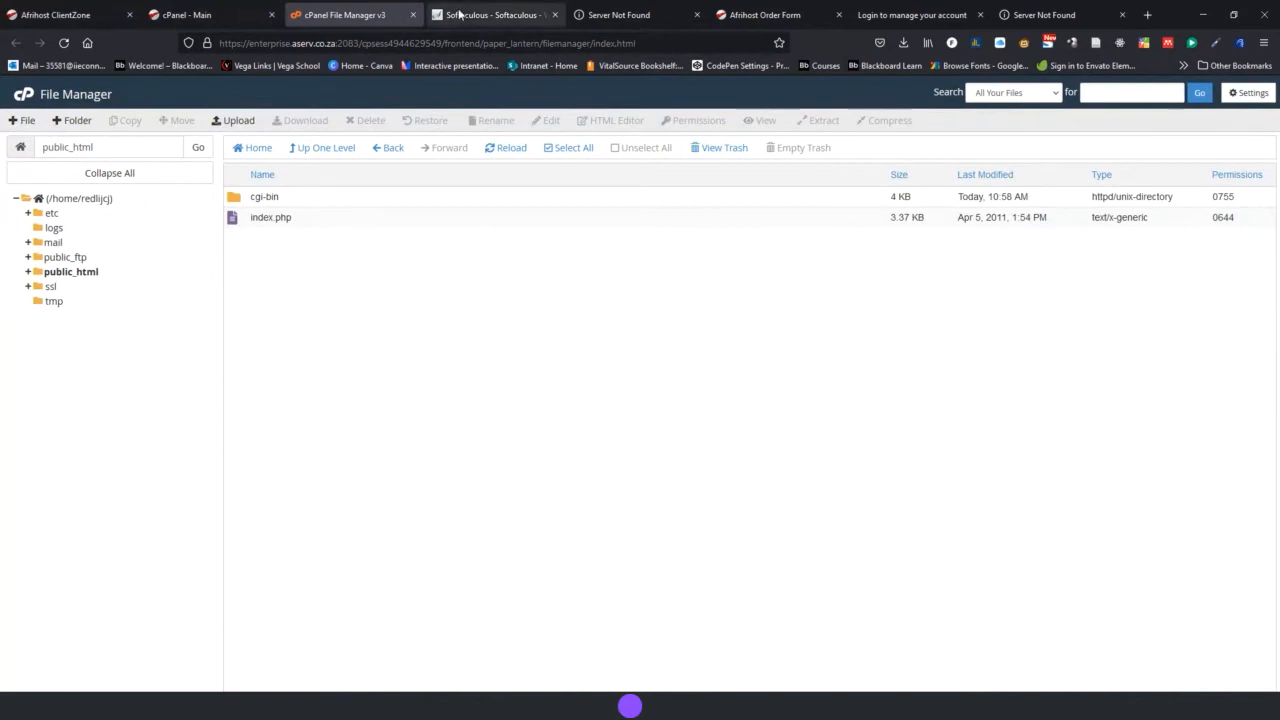
click(490, 14)
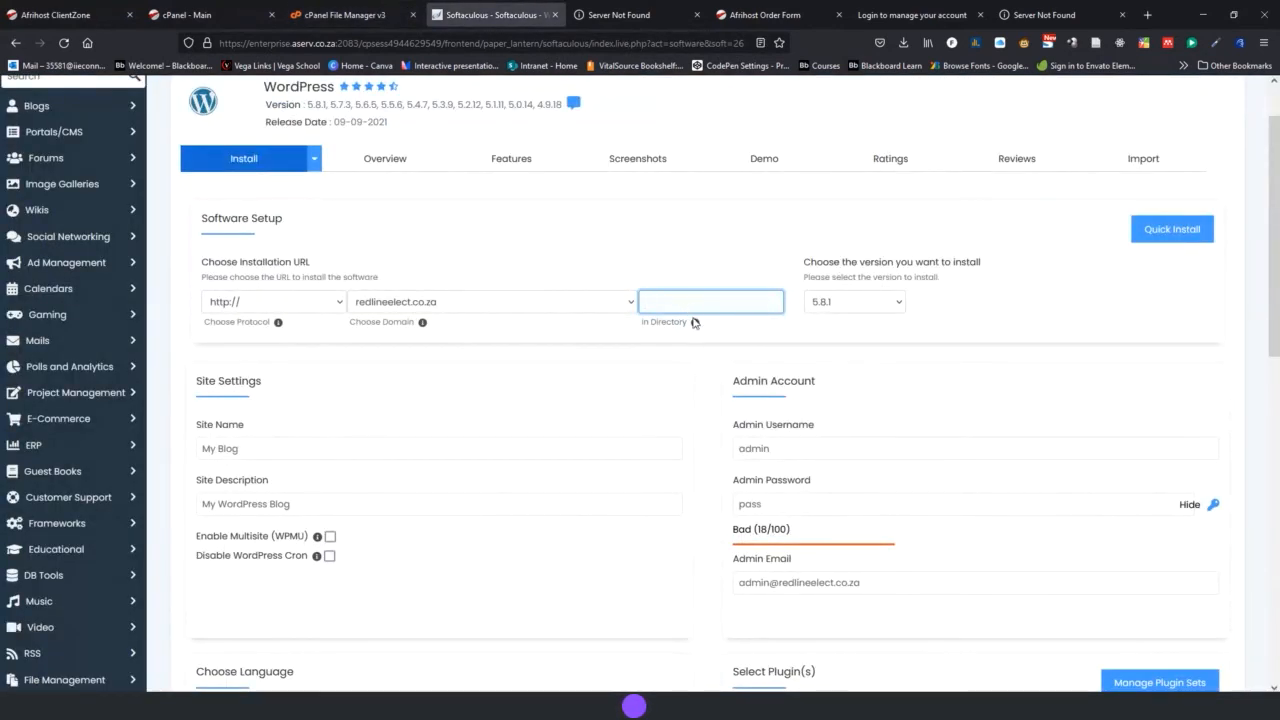
mouse_move(695, 326)
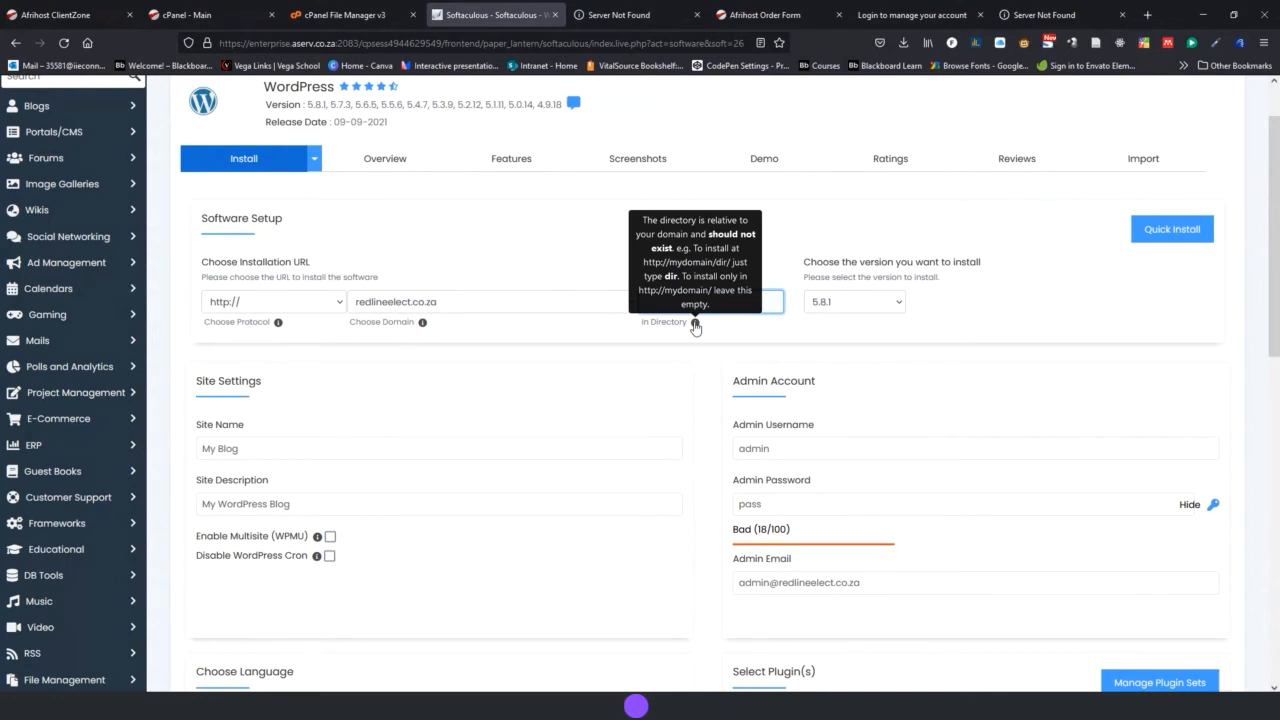
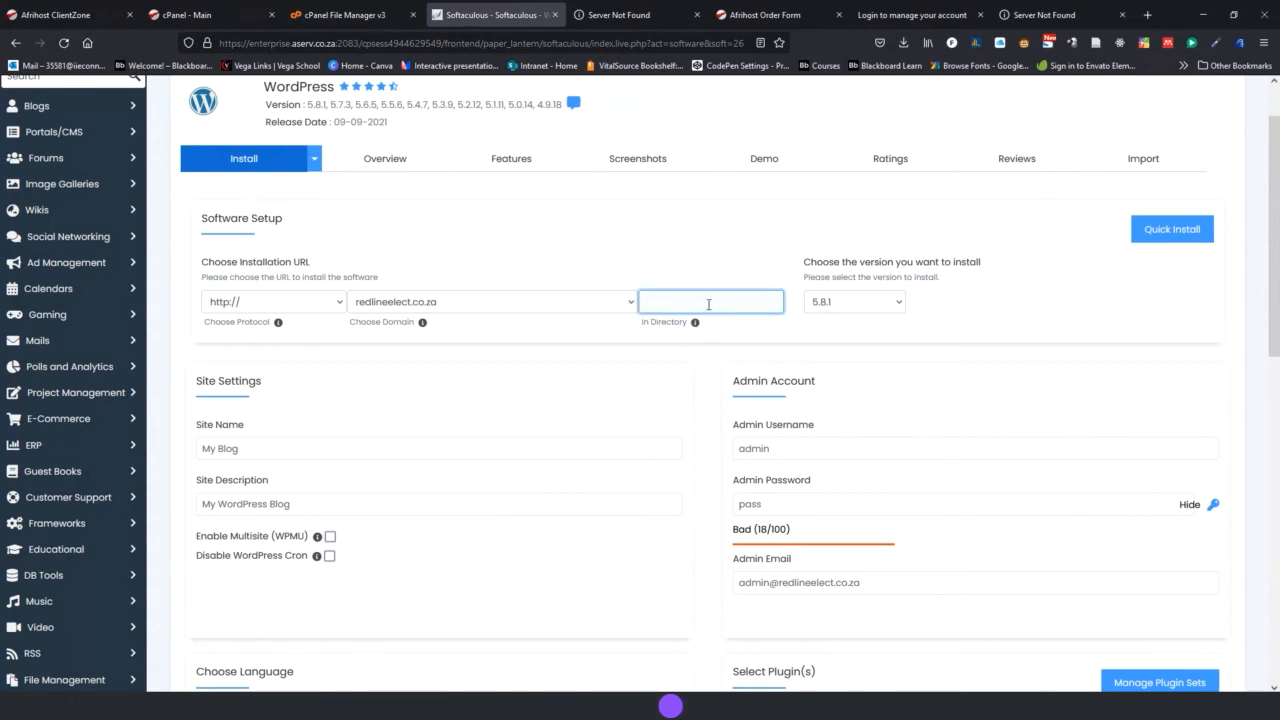
Replace 'My Blog' with 'Redline Elect' and the default description with 'All about power'.
scroll(330, 390, down, 3)
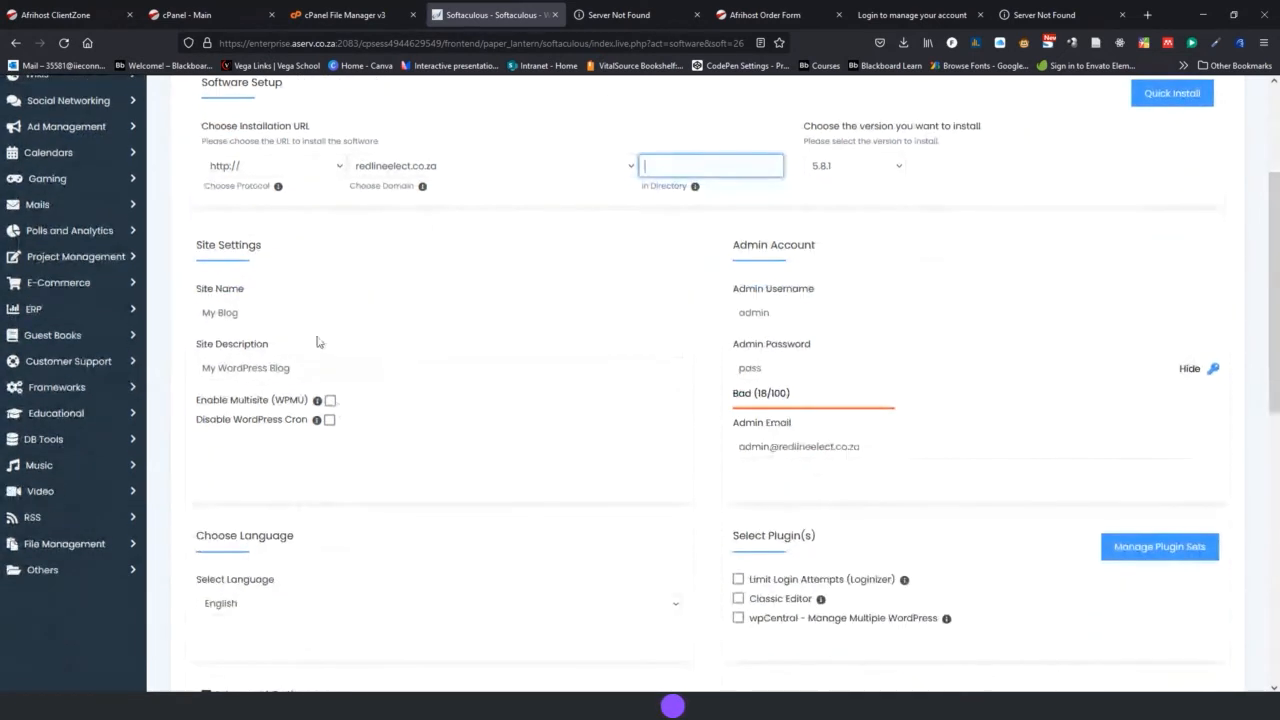
drag(264, 310, 195, 312)
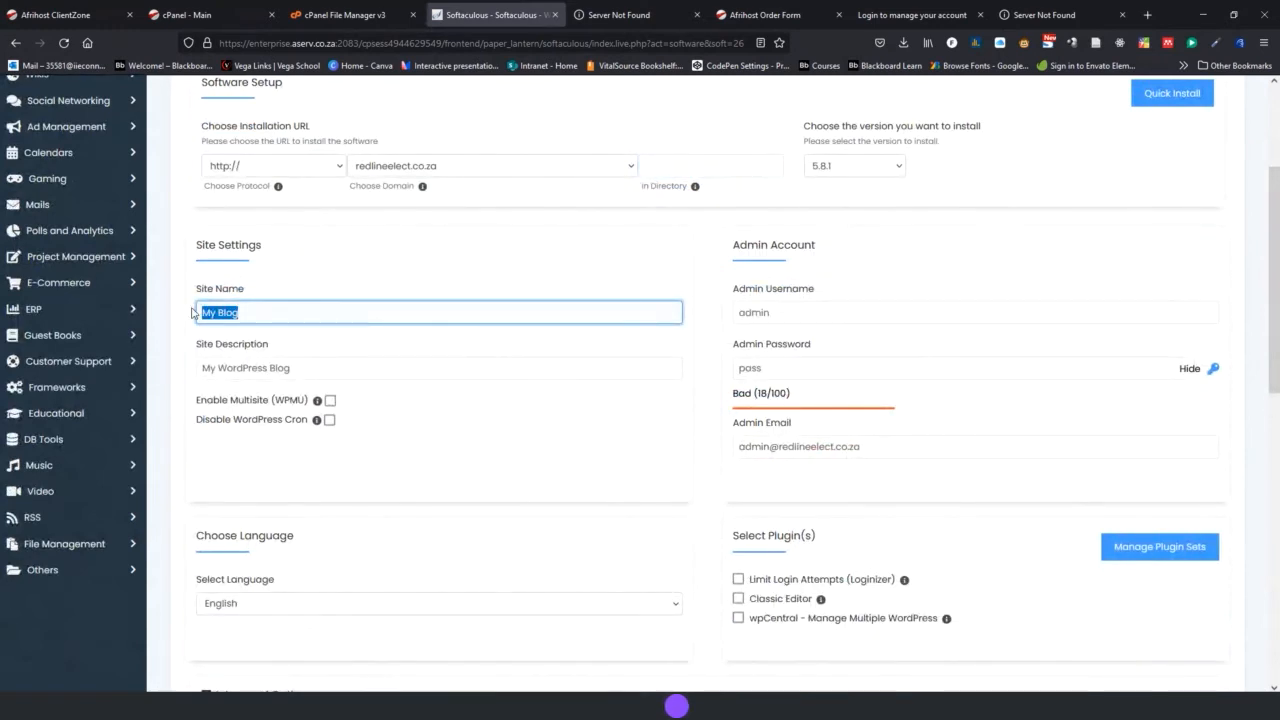
text(Redline Elect)
click(280, 367)
double_click(280, 368)
drag(253, 370, 190, 371)
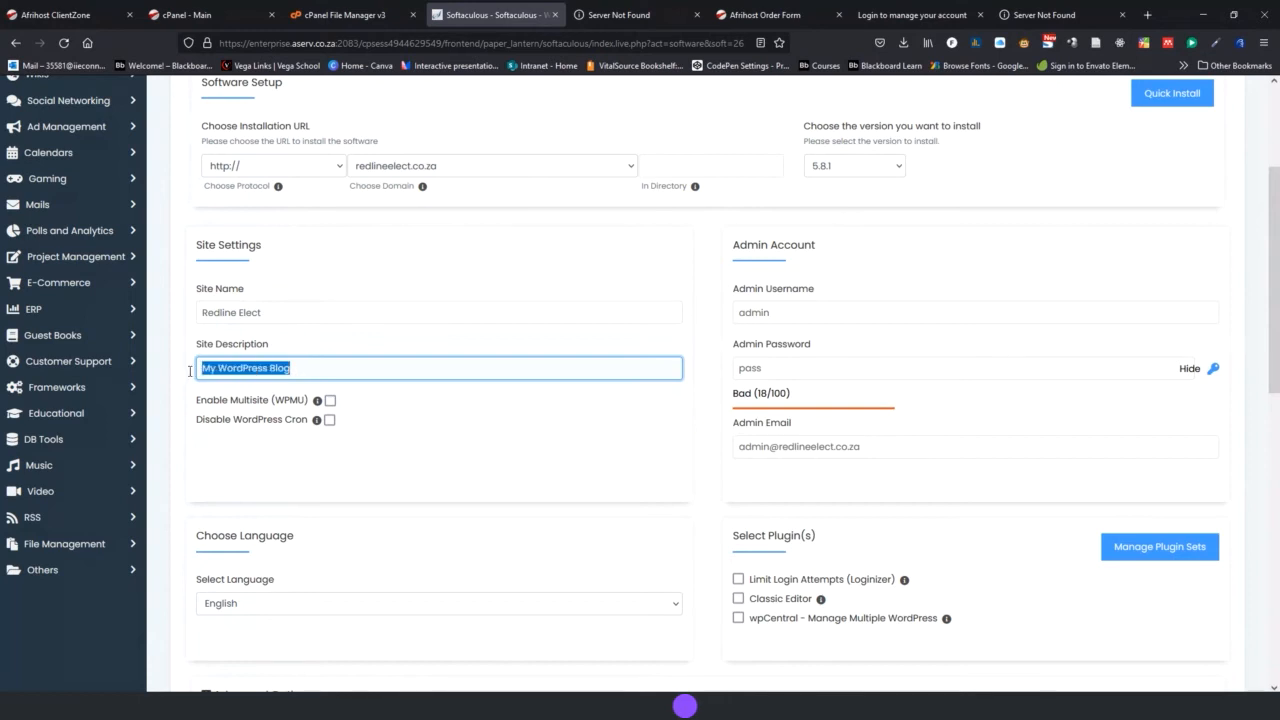
text(All about)
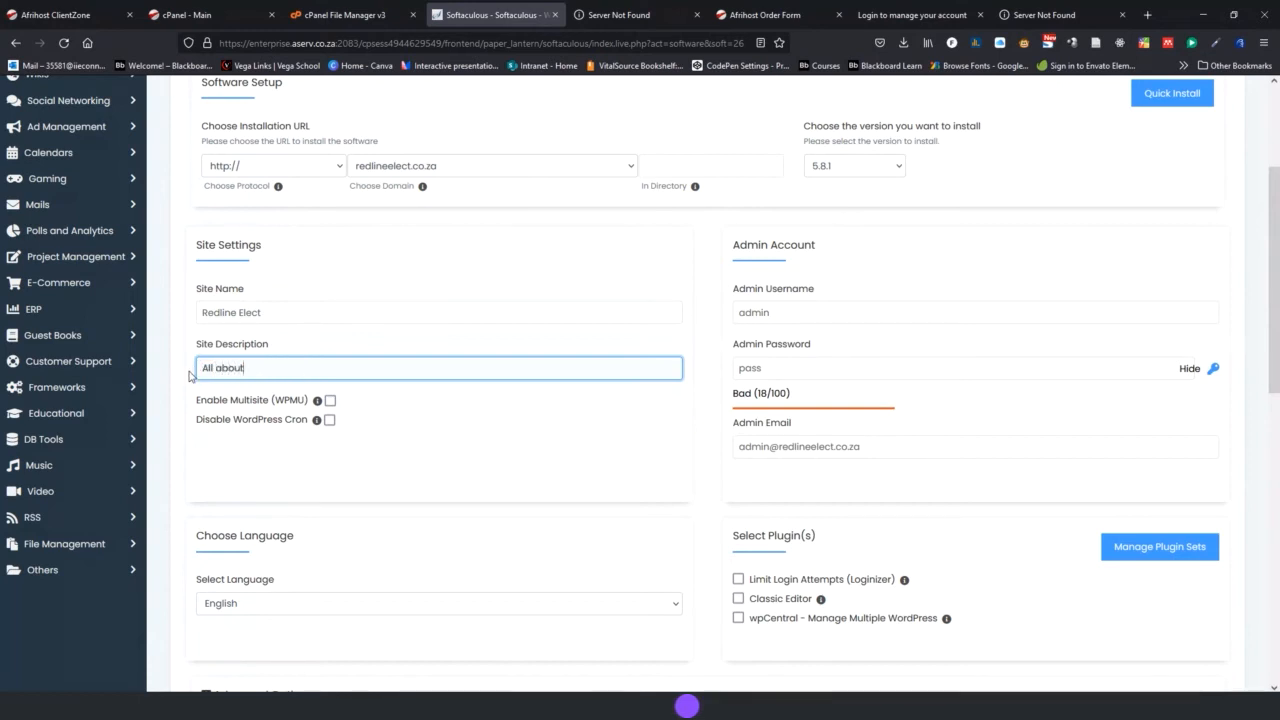
text( power)
mouse_move(316, 402)
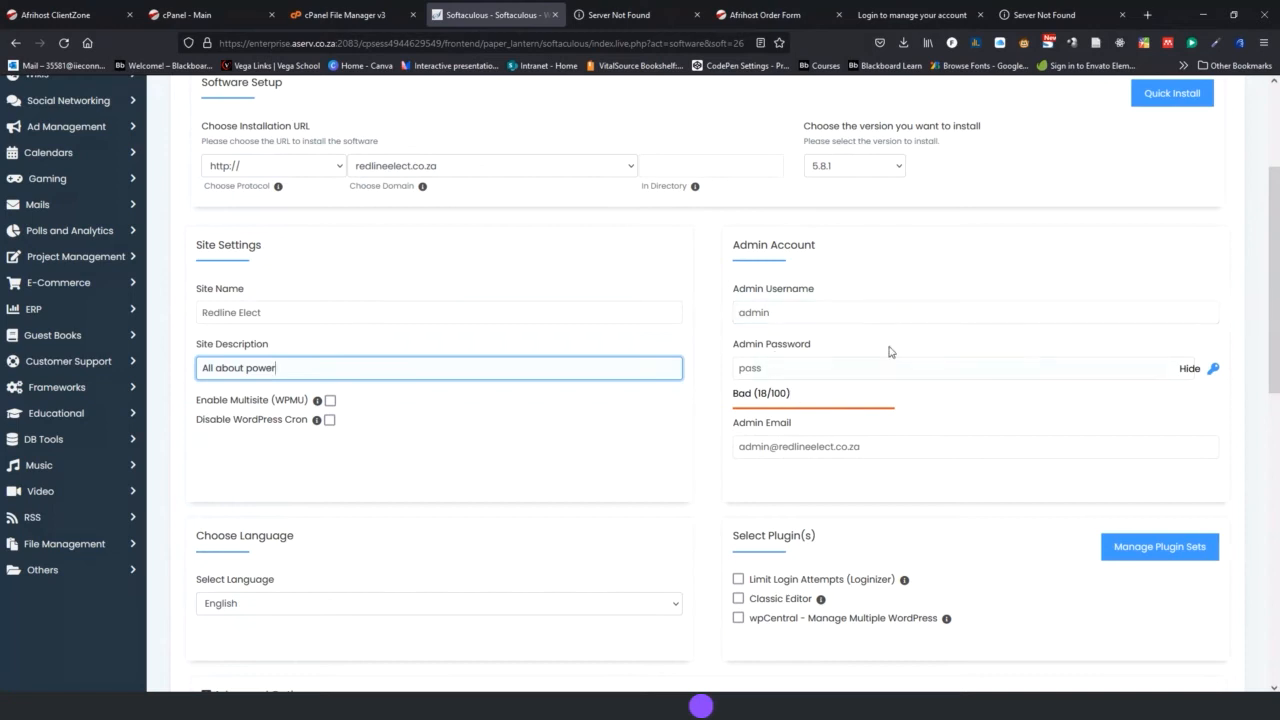
click(785, 312)
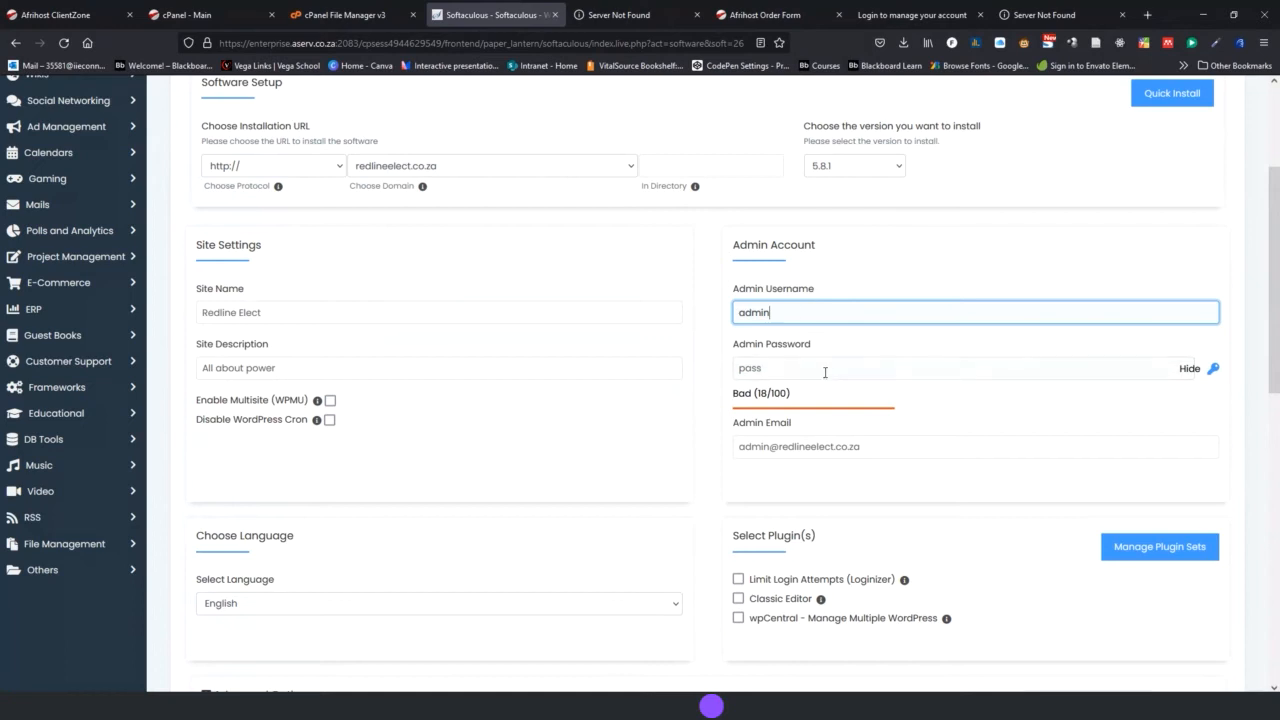
Keep 'admin' as the username and replace the placeholder with a strong, hidden admin password.
double_click(798, 312)
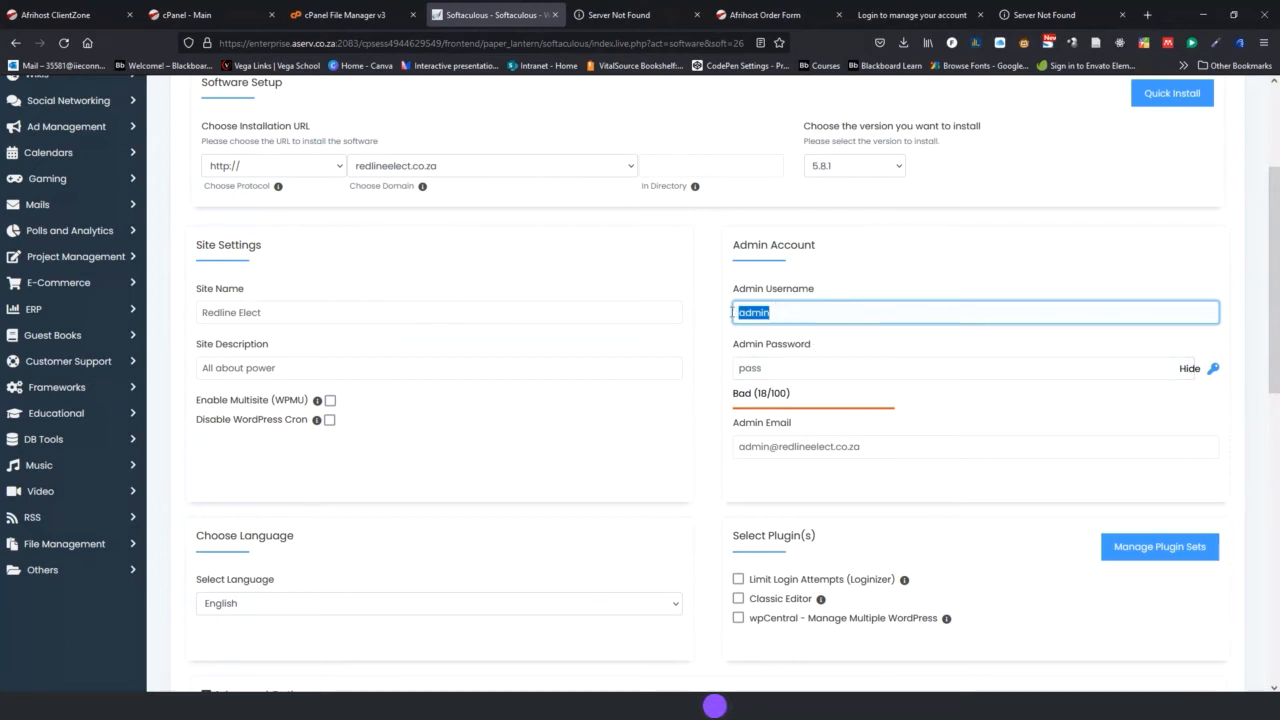
click(821, 312)
click(803, 368)
drag(801, 368, 728, 367)
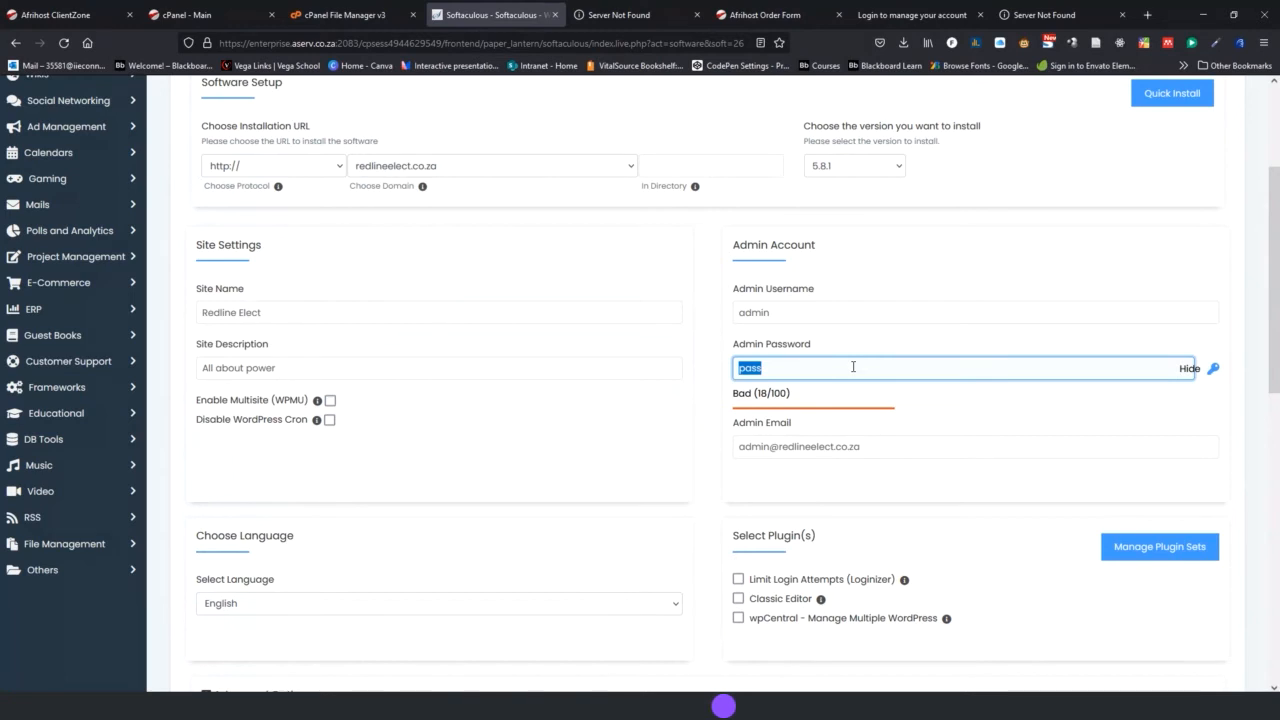
text(S)
click(1189, 369)
click(978, 369)
click(877, 377)
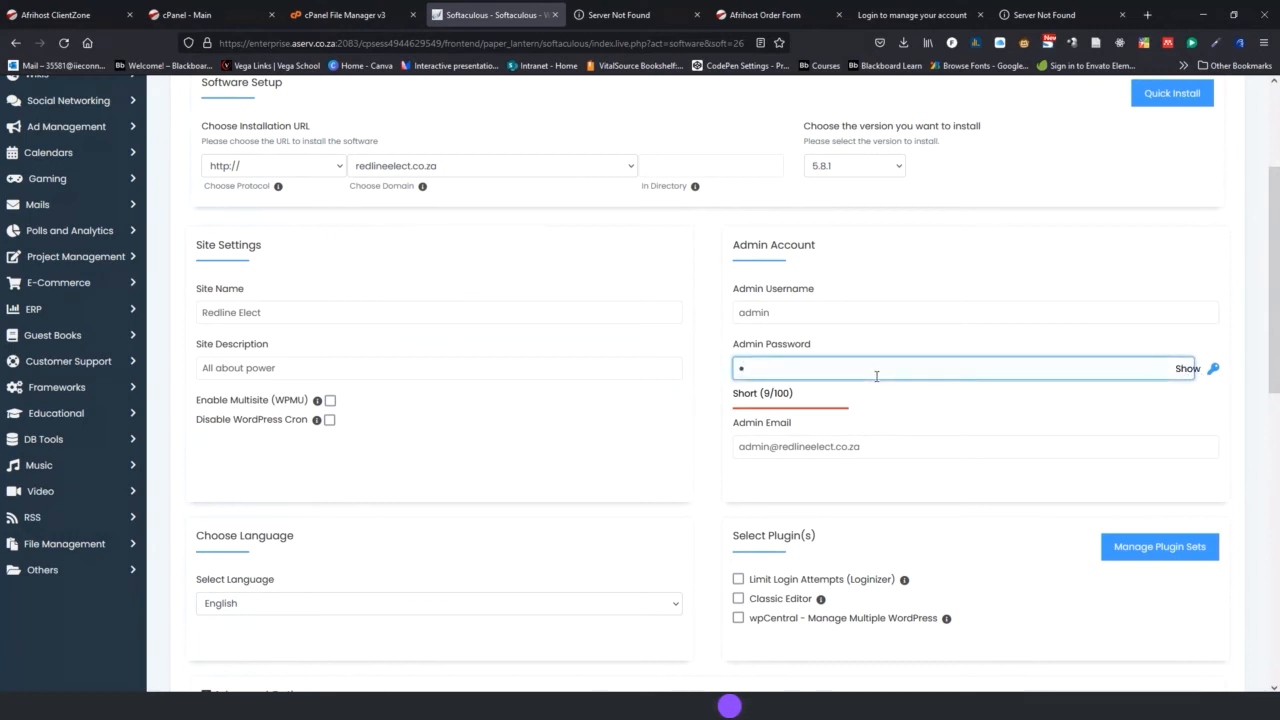
text(••••••)
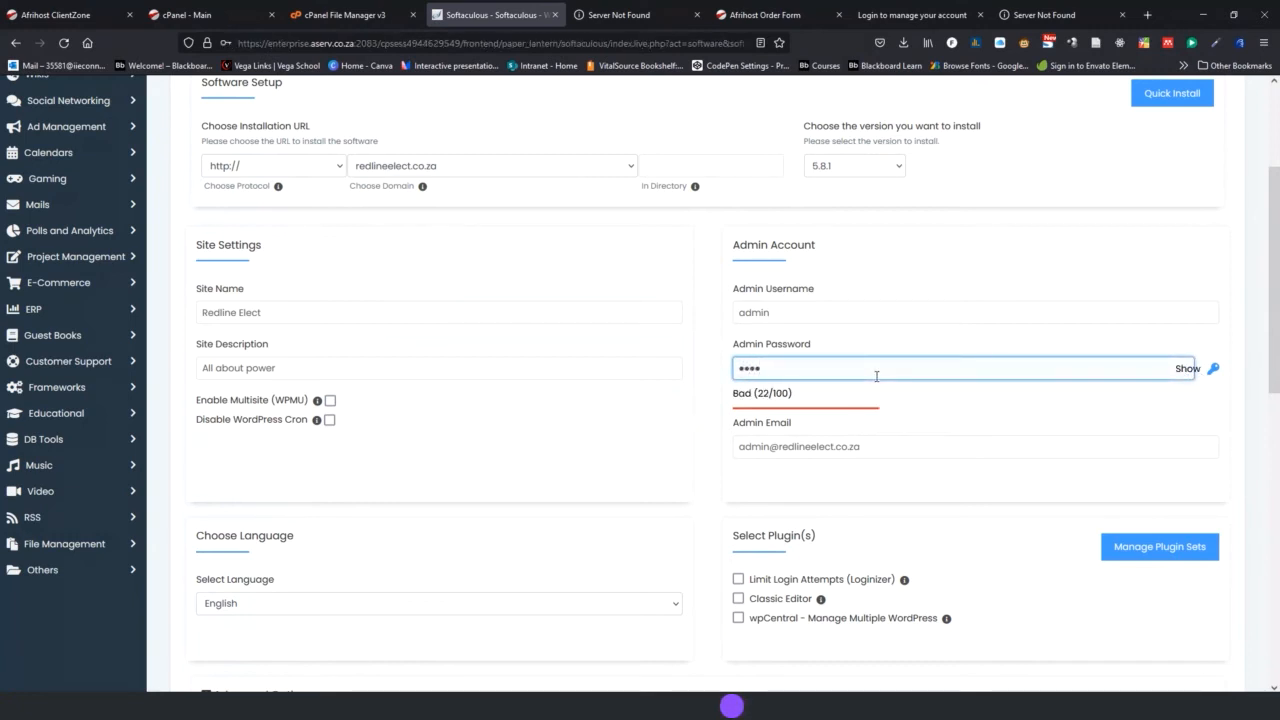
text(•••••)
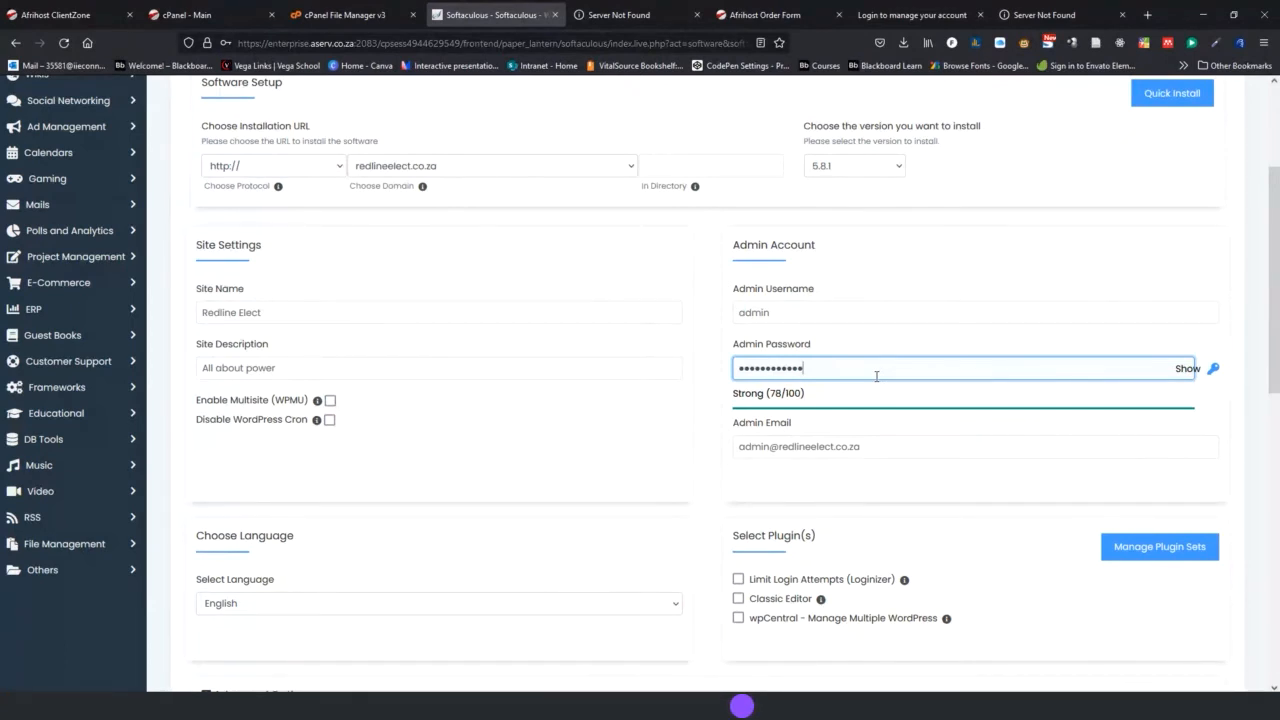
Replace the default admin e-mail with the owner's own address, fixing typing mistakes.
click(866, 446)
click(871, 447)
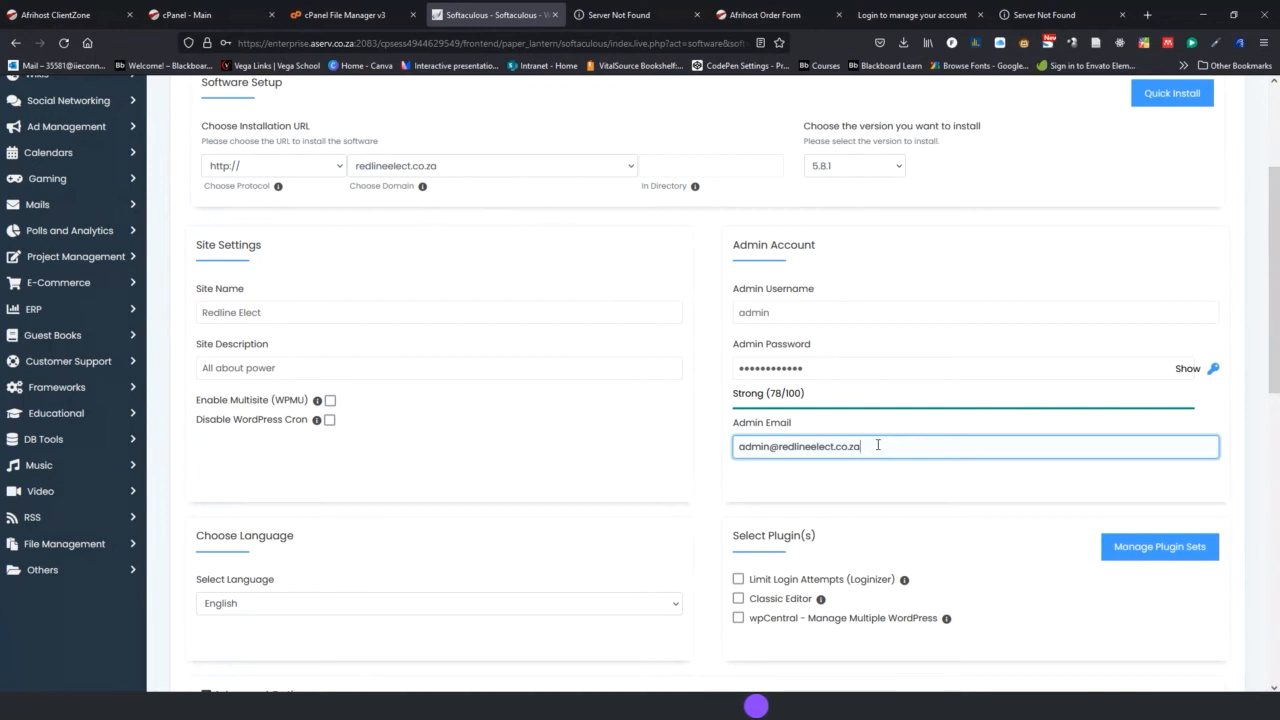
drag(878, 446, 733, 447)
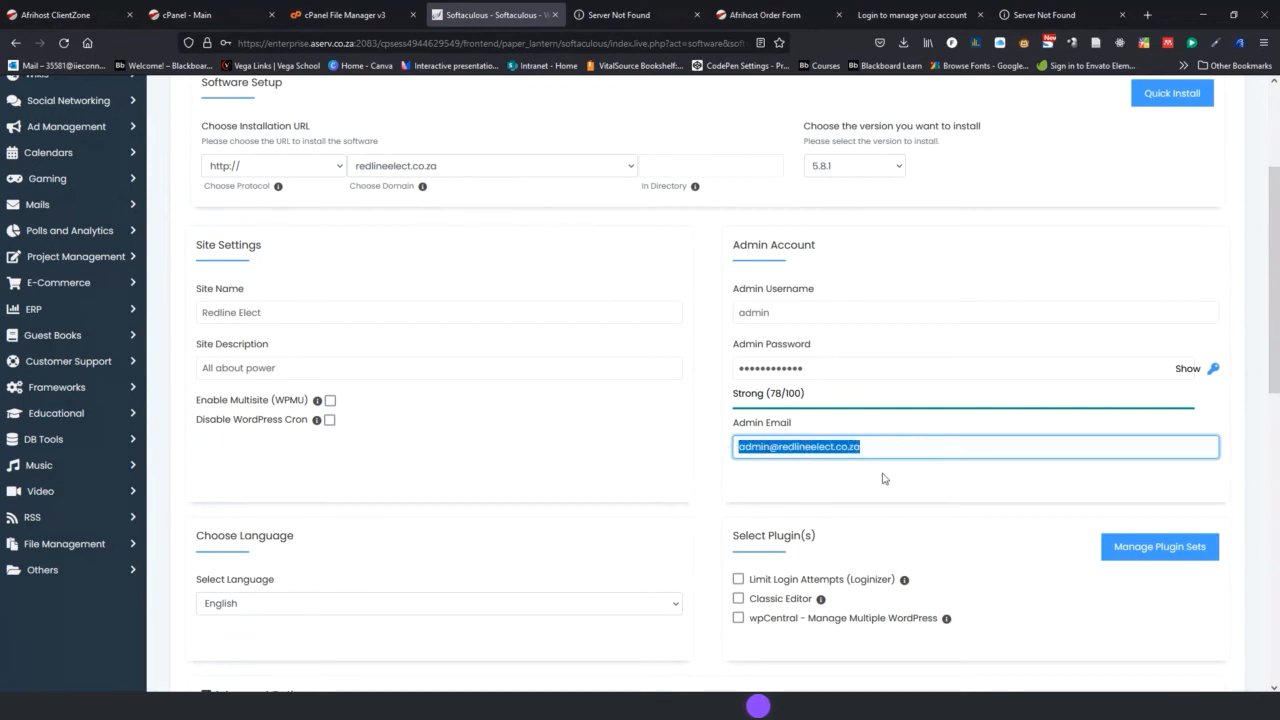
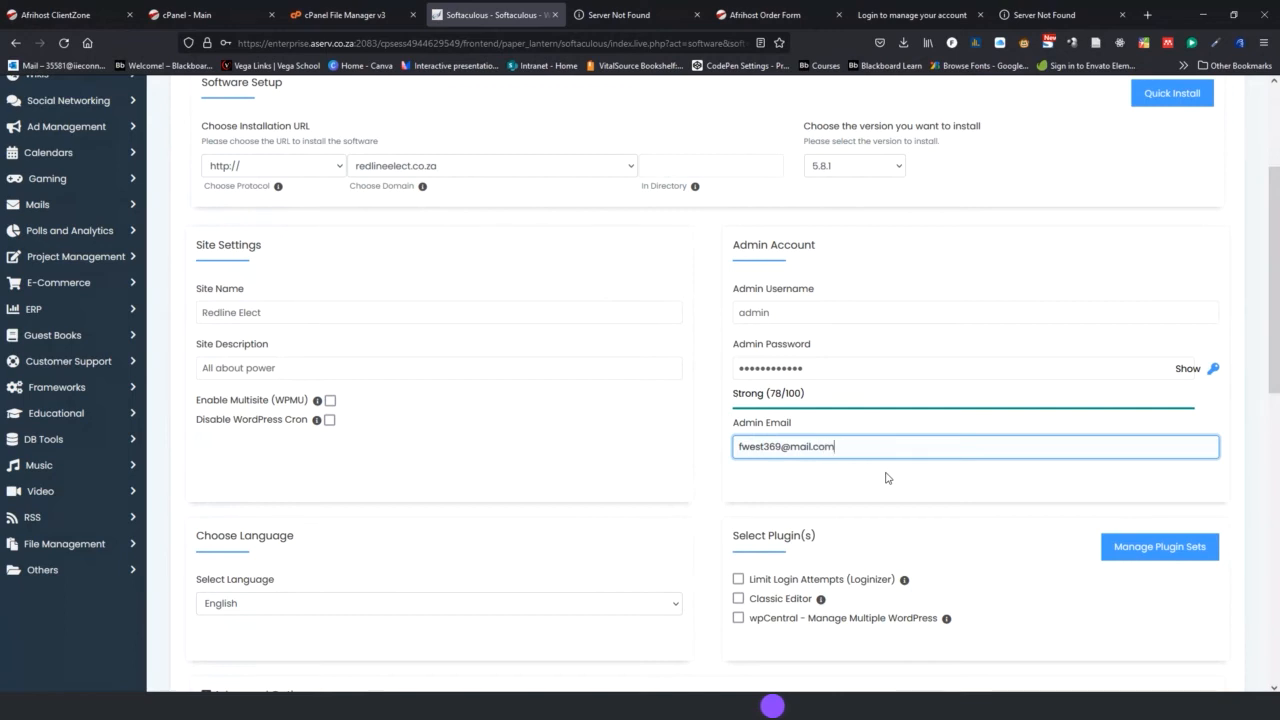
key(Left)
key(Left)
key(Left)
key(Left)
key(Left)
key(Left)
key(Left)
text(g)
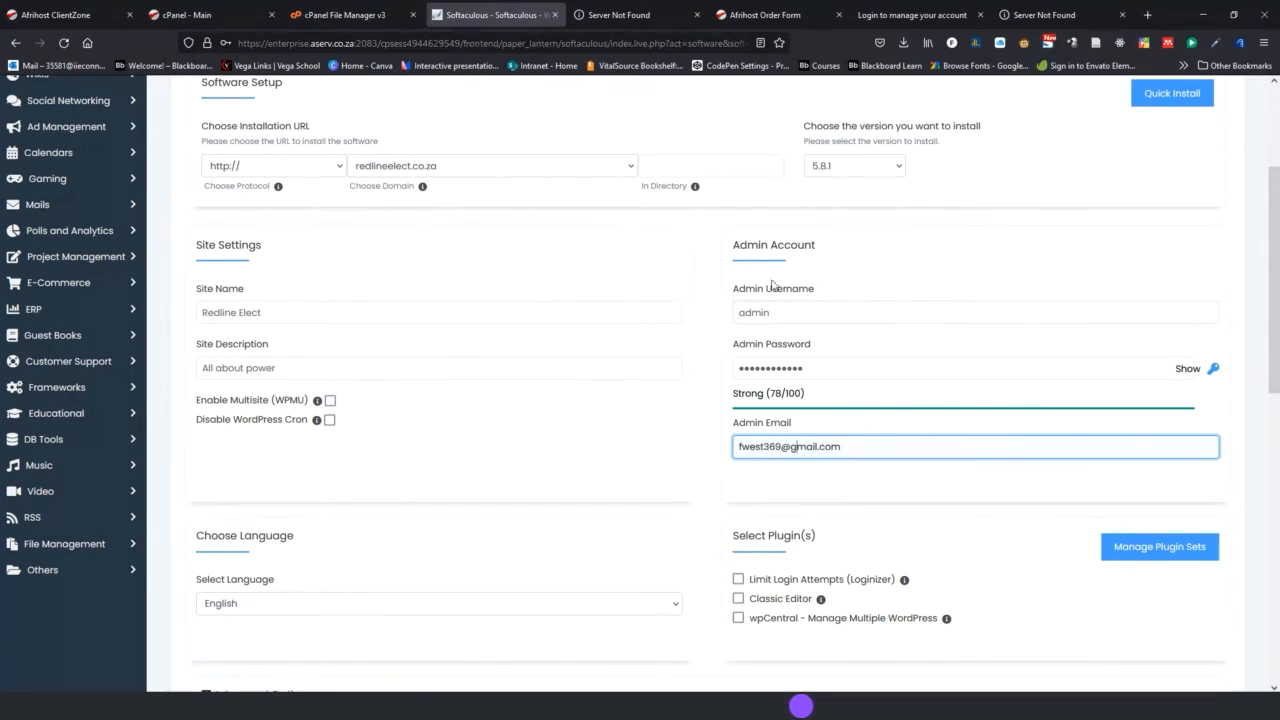
Review the plugin info tips and keep English as the site language.
scroll(712, 500, down, 2)
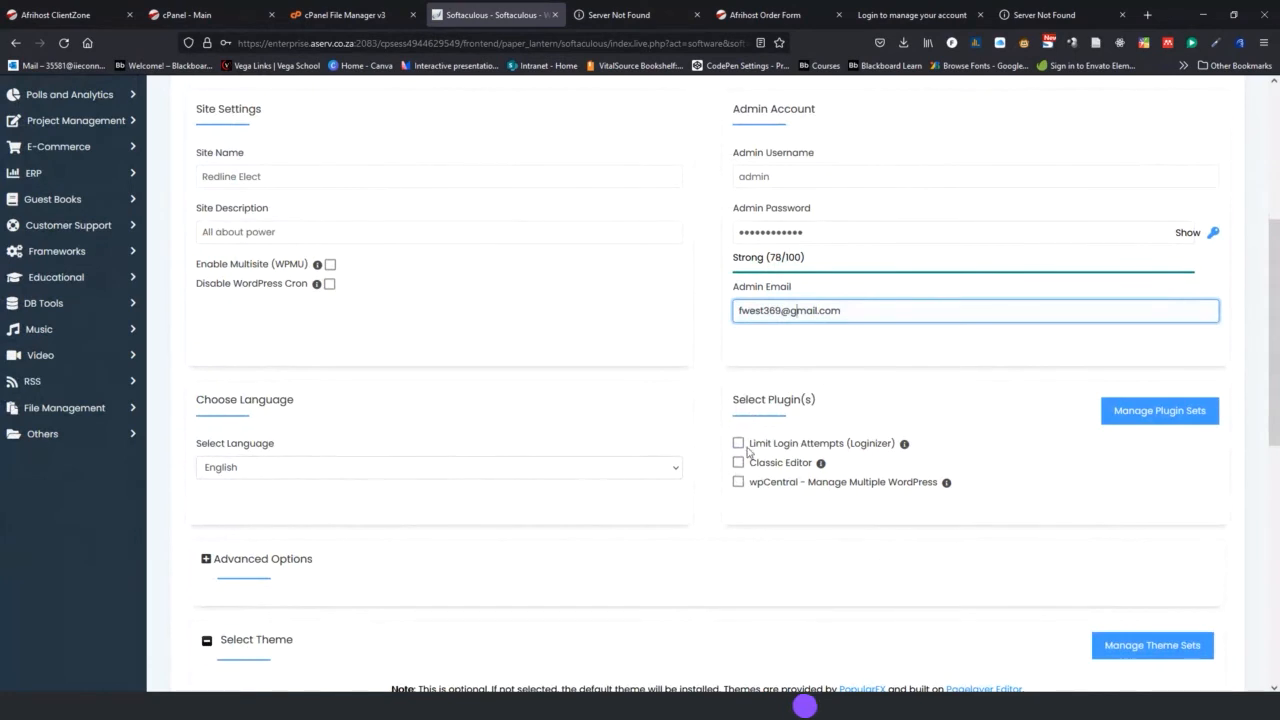
mouse_move(905, 446)
mouse_move(821, 466)
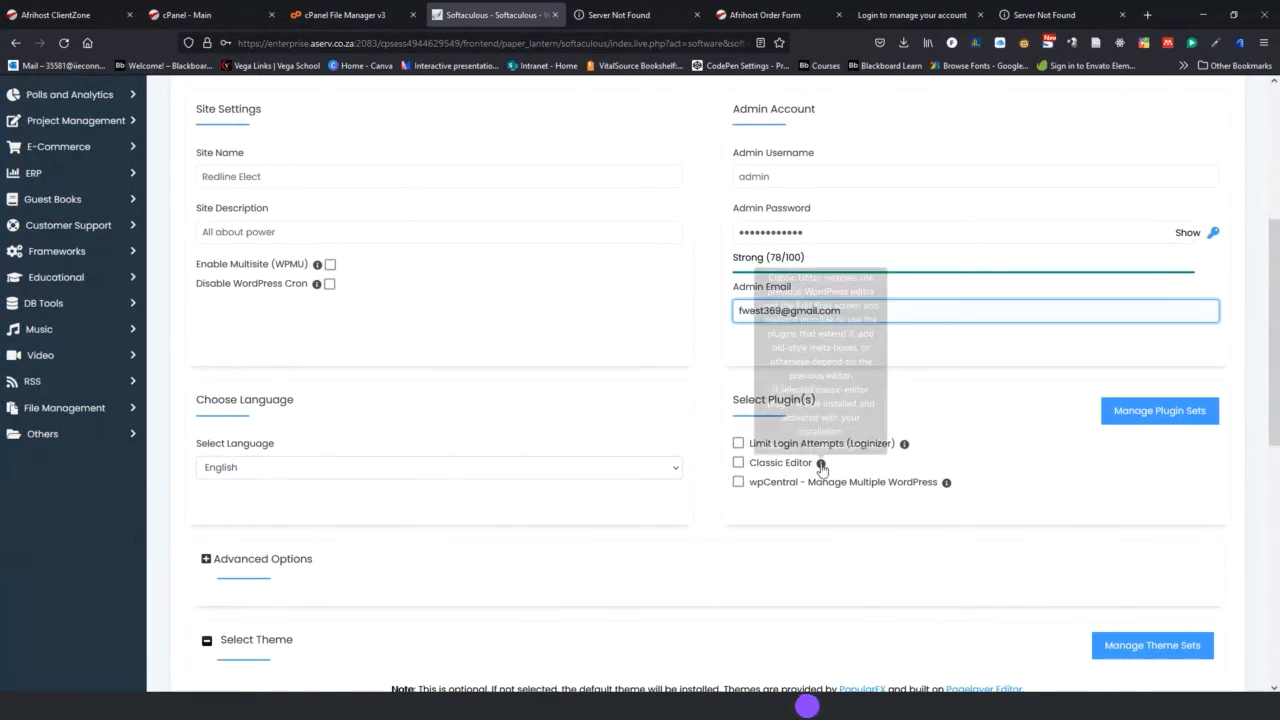
mouse_move(946, 487)
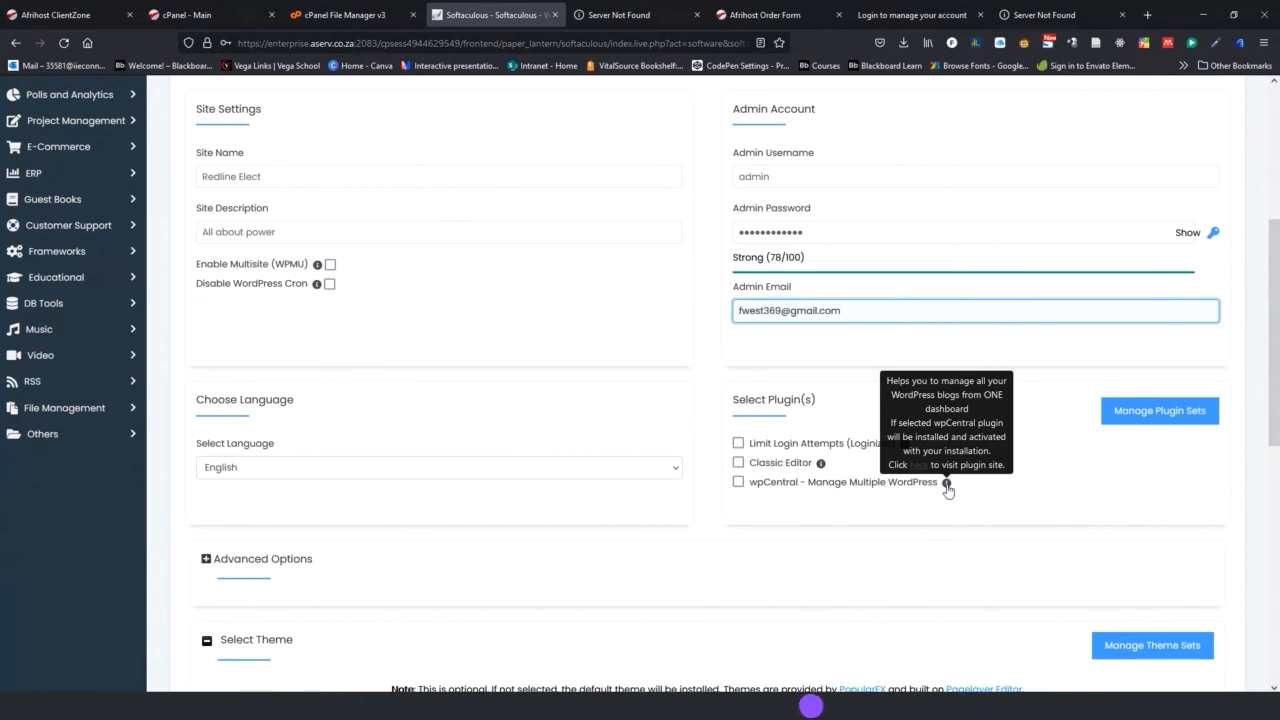
click(344, 468)
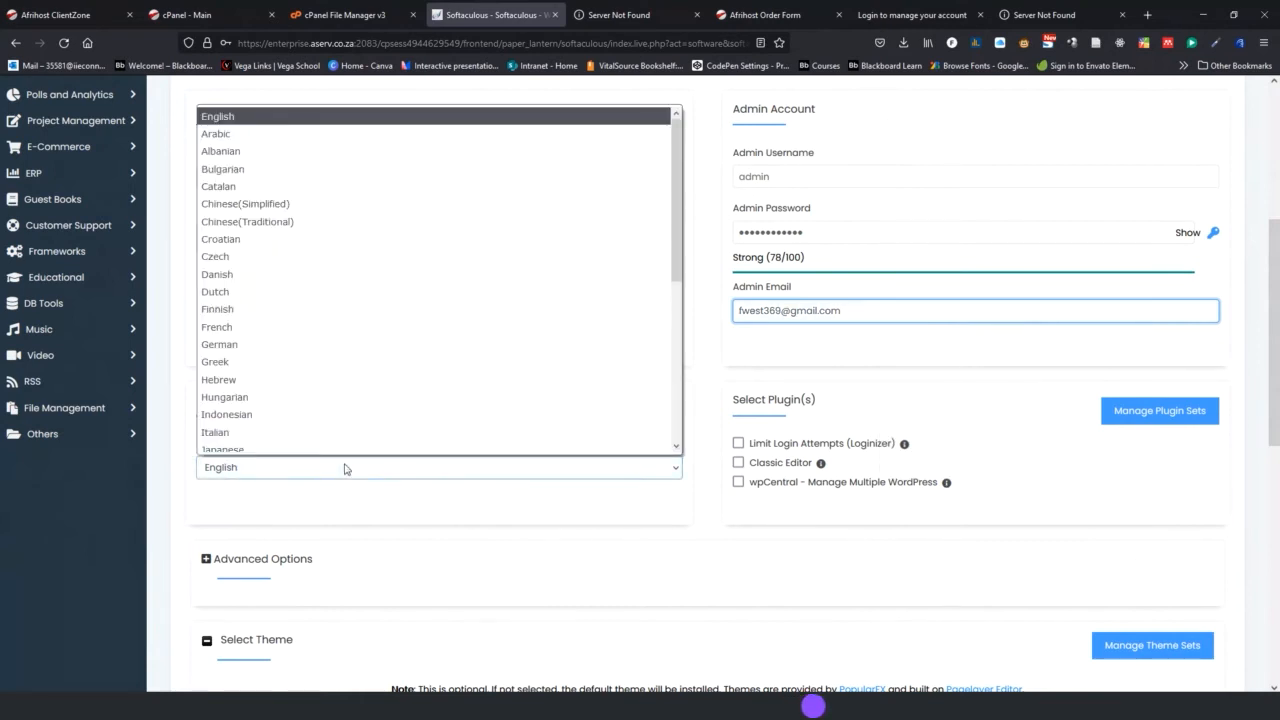
scroll(398, 380, down, 5)
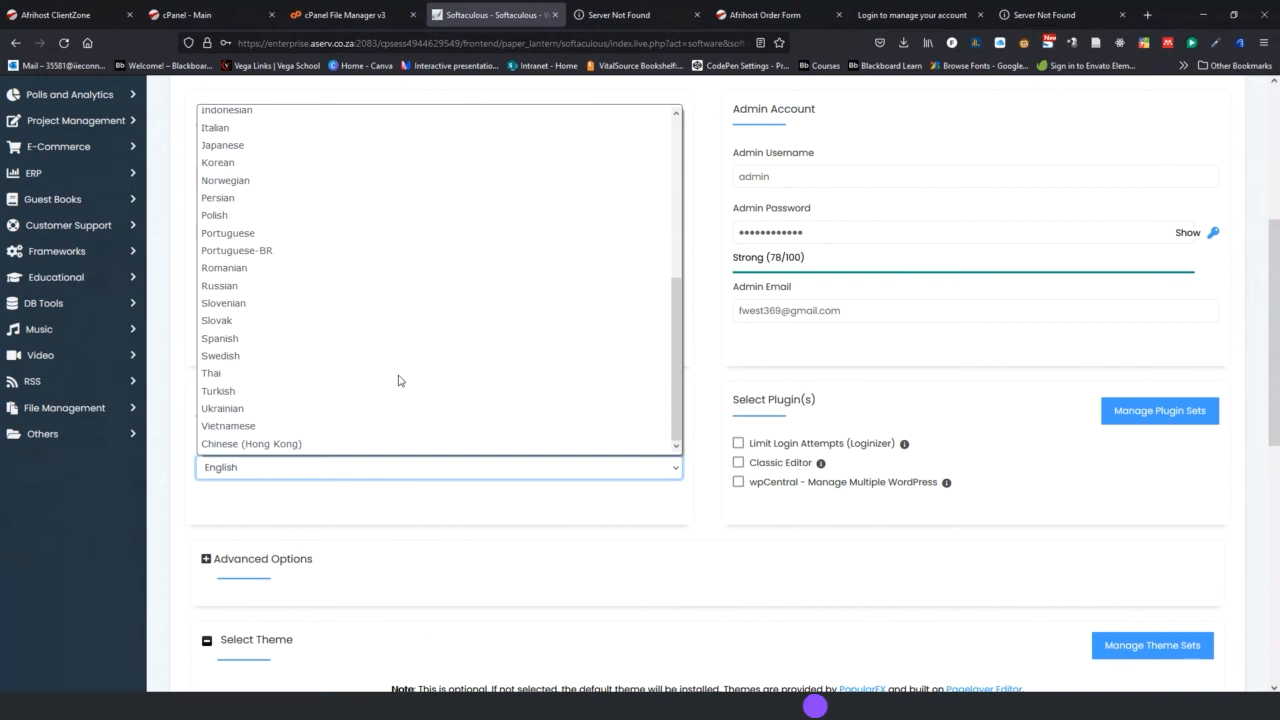
scroll(398, 380, up, 5)
scroll(398, 380, down, 5)
scroll(398, 380, up, 5)
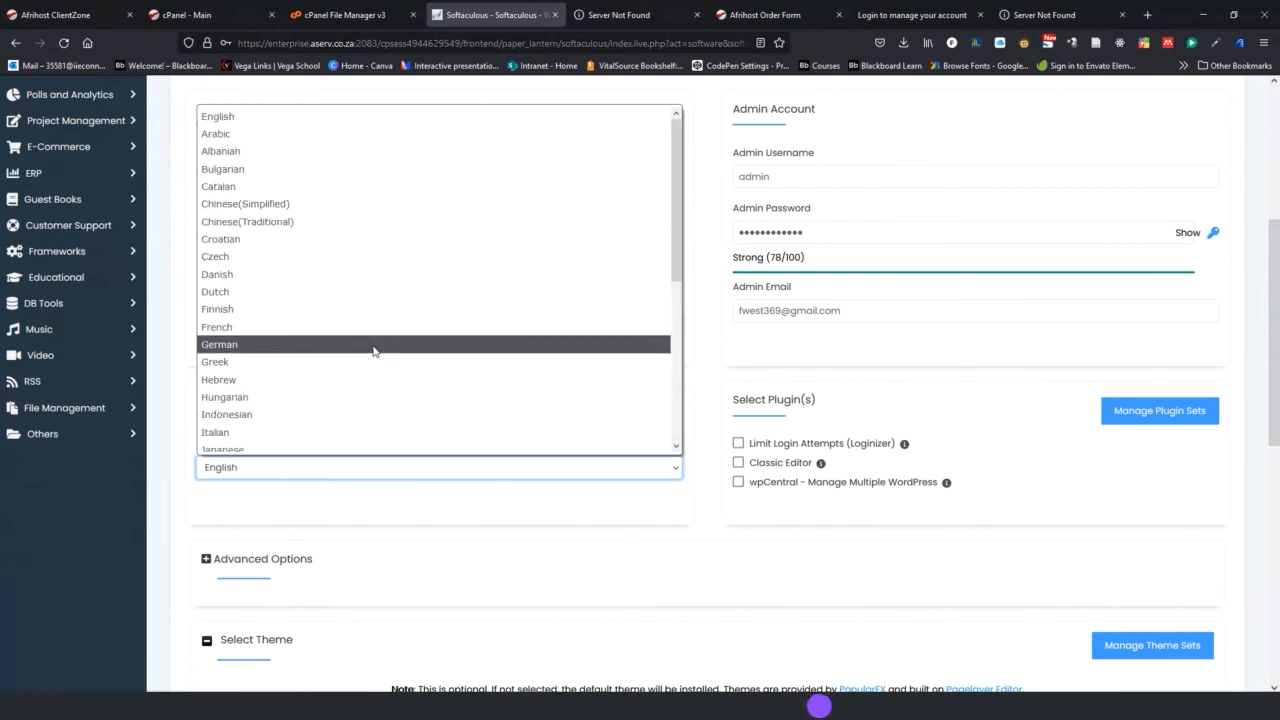
click(465, 509)
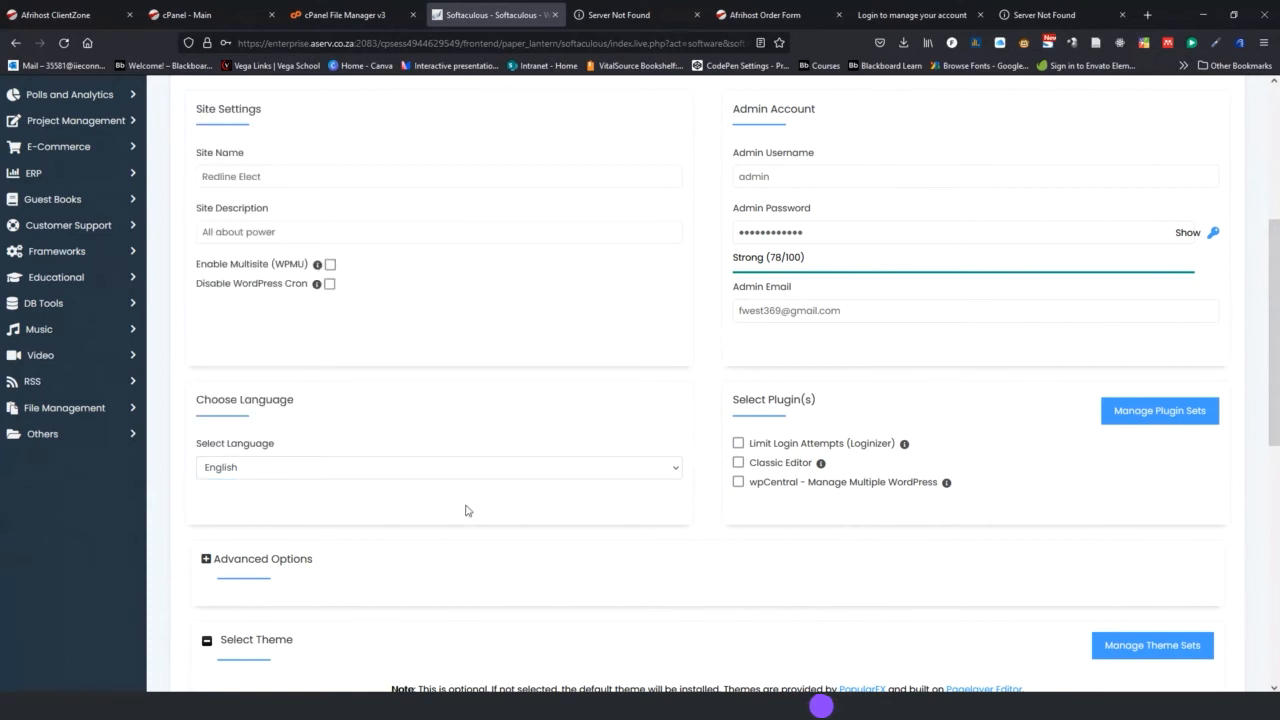
Expand Advanced Options and scroll down to the optional Select Theme section.
click(206, 559)
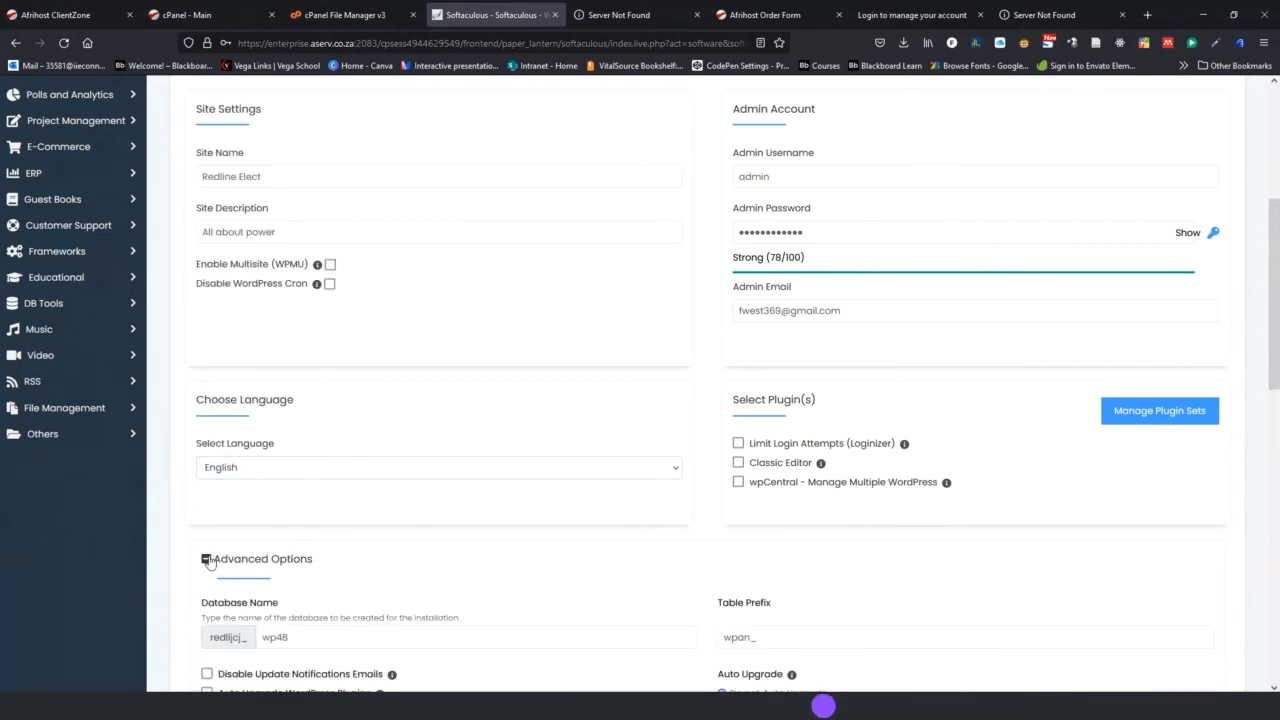
scroll(209, 562, down, 1)
scroll(209, 562, down, 1)
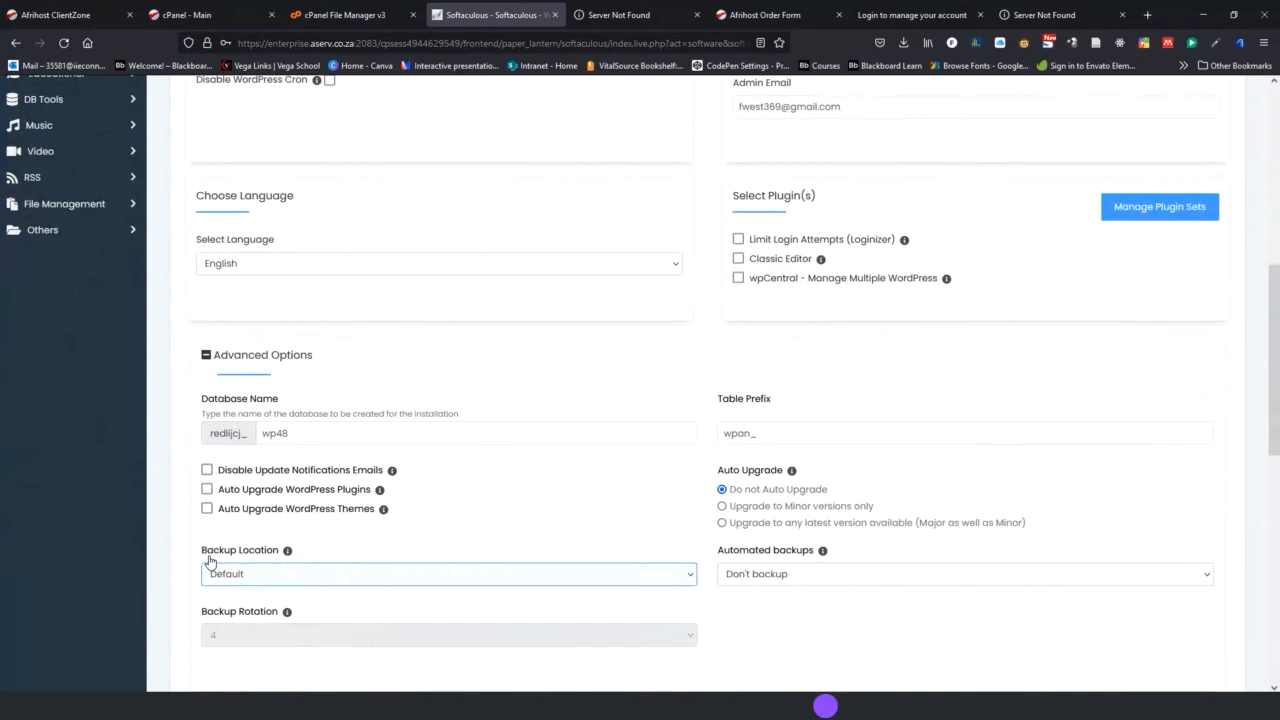
scroll(335, 573, down, 1)
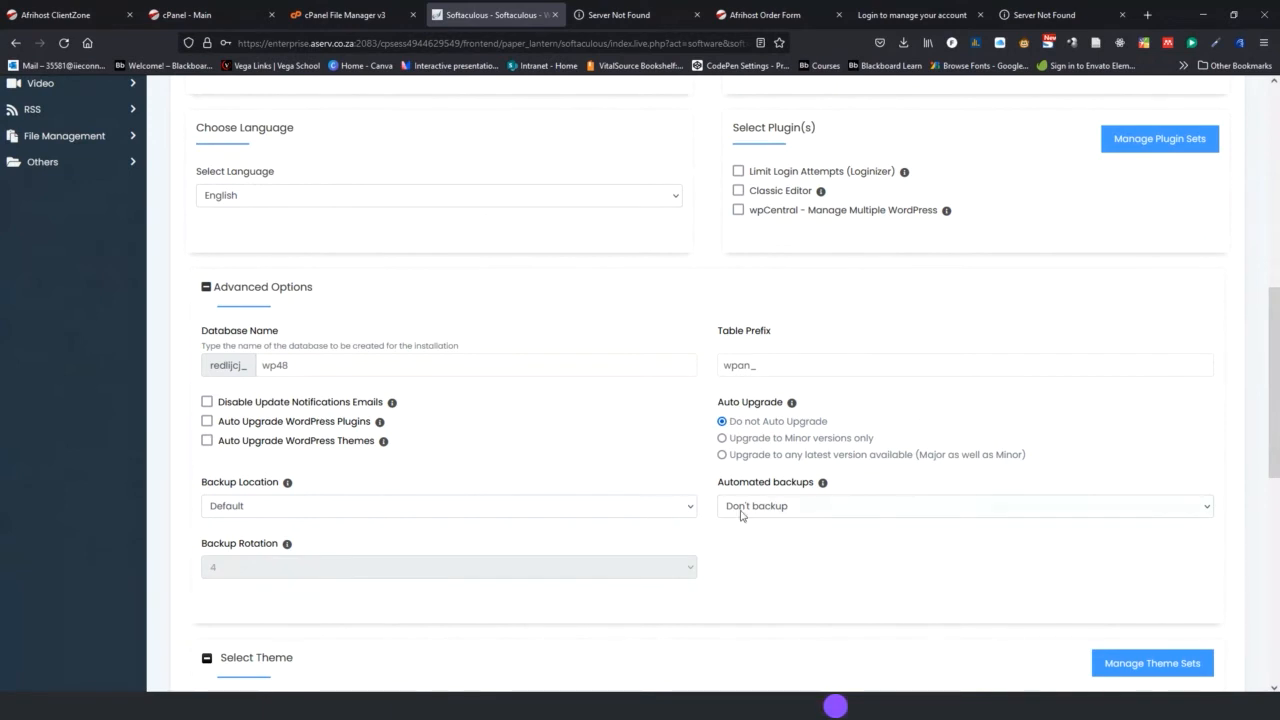
scroll(461, 552, down, 1)
scroll(461, 554, down, 4)
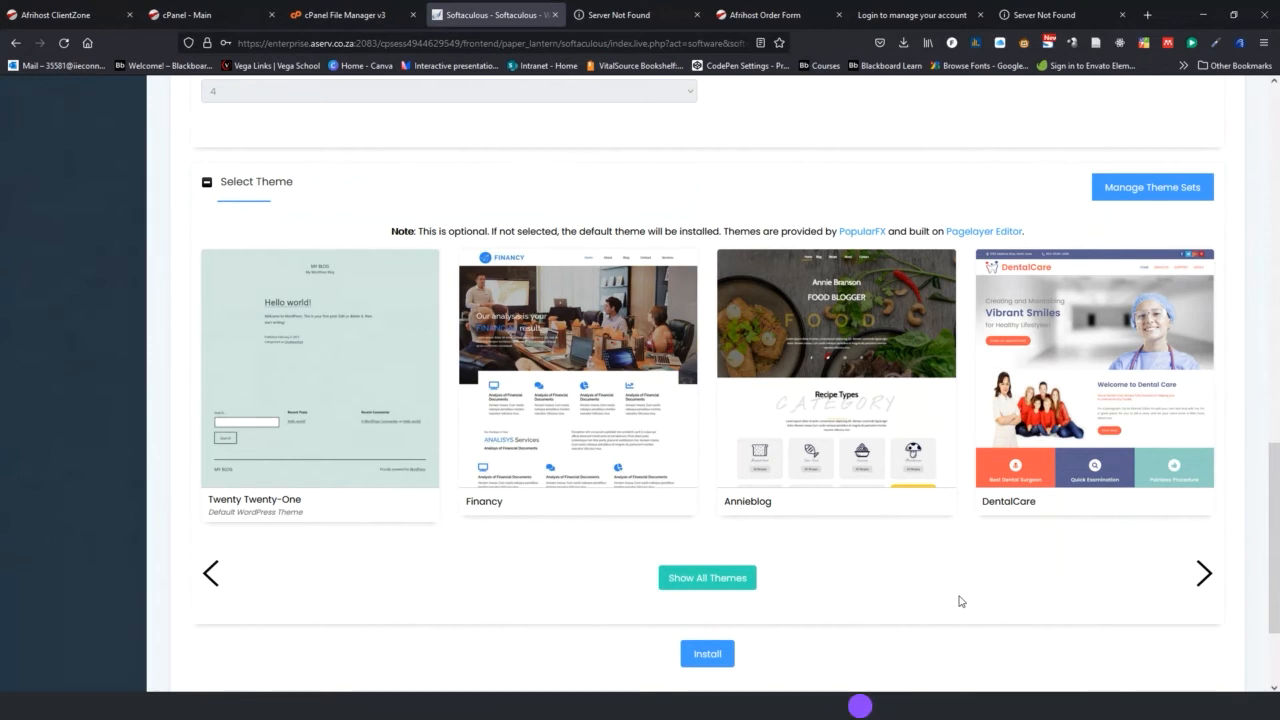
Submit the WordPress install and dismiss Firefox's save-login prompt to see the index.php error.
click(708, 664)
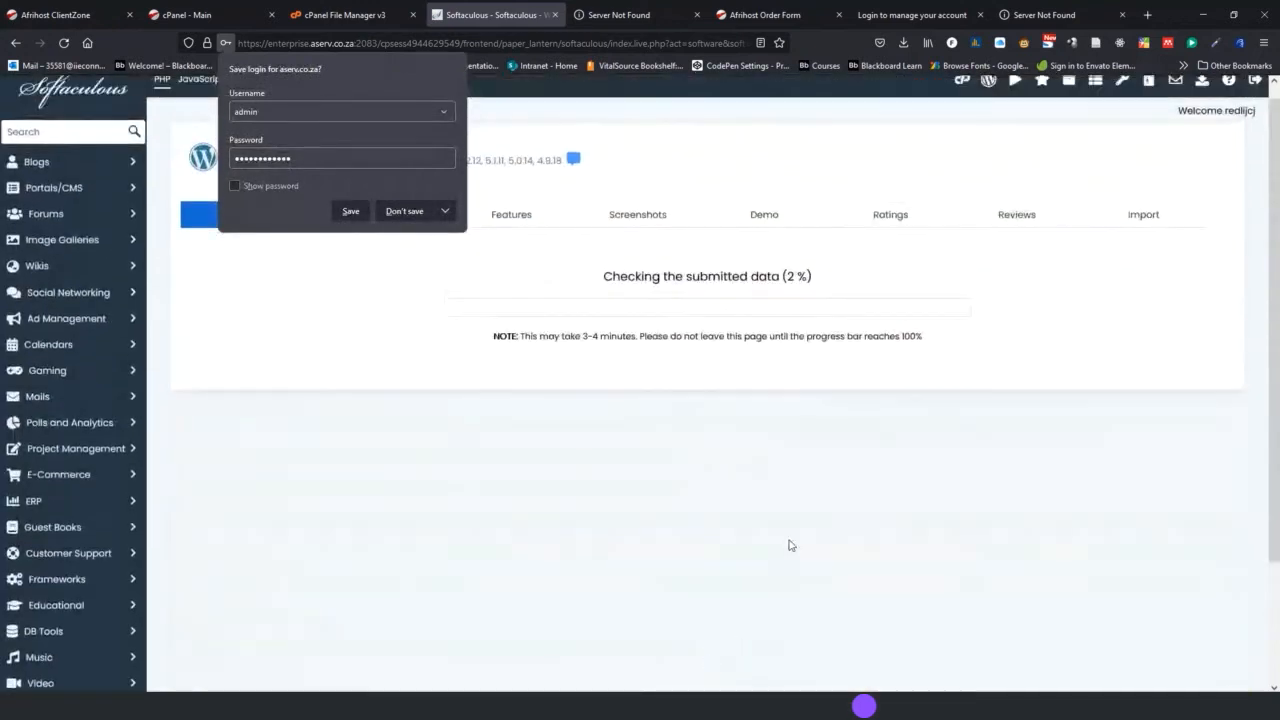
click(350, 211)
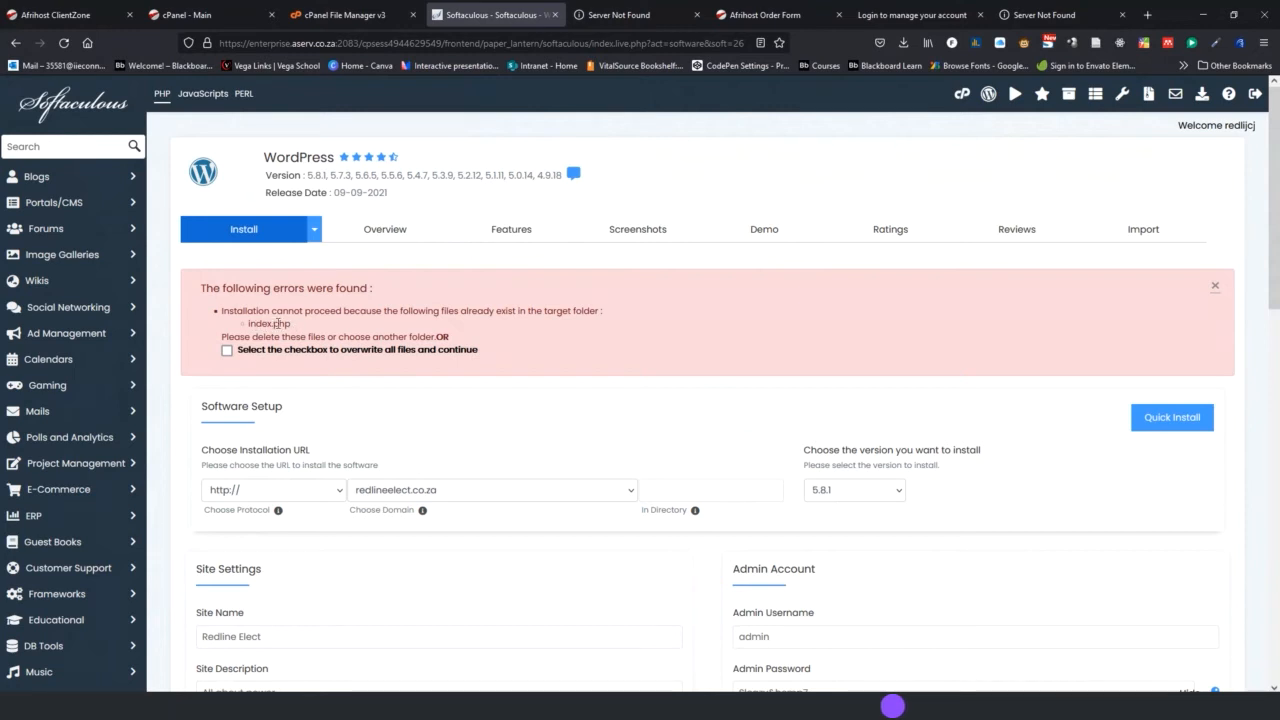
Check public_html's existing files, then enable overwriting all files and scroll to Install.
click(320, 16)
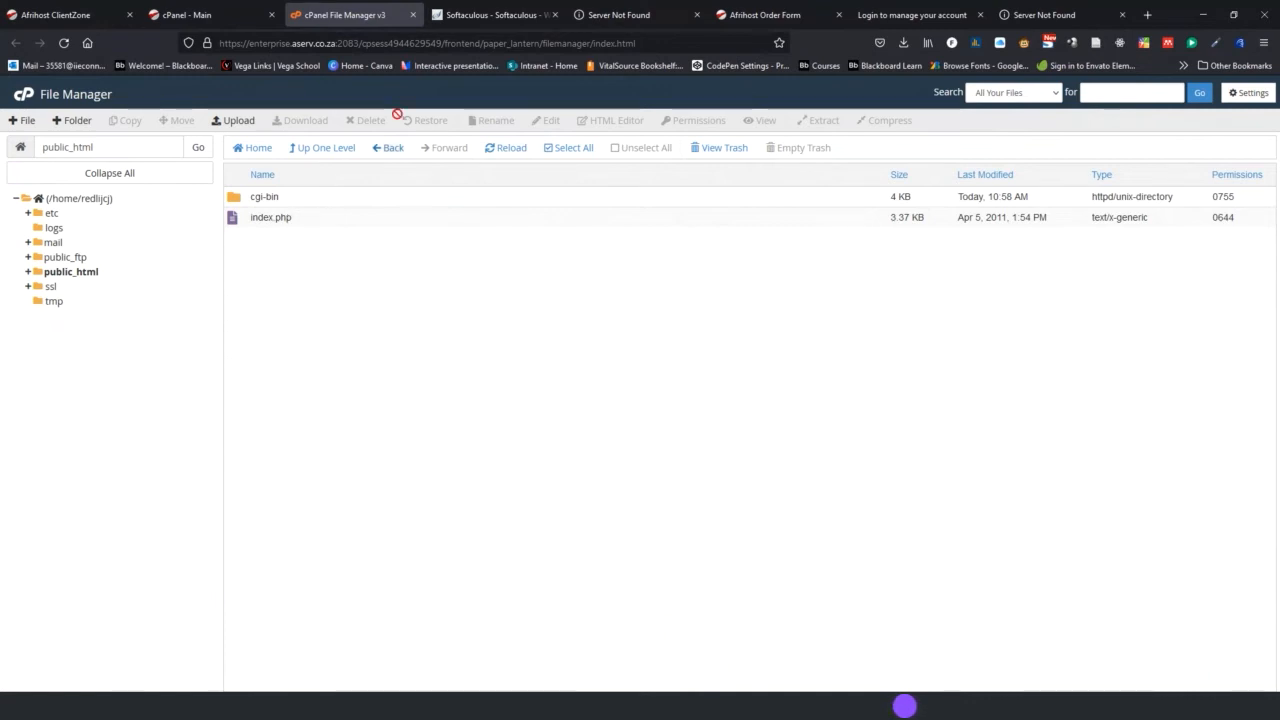
click(475, 17)
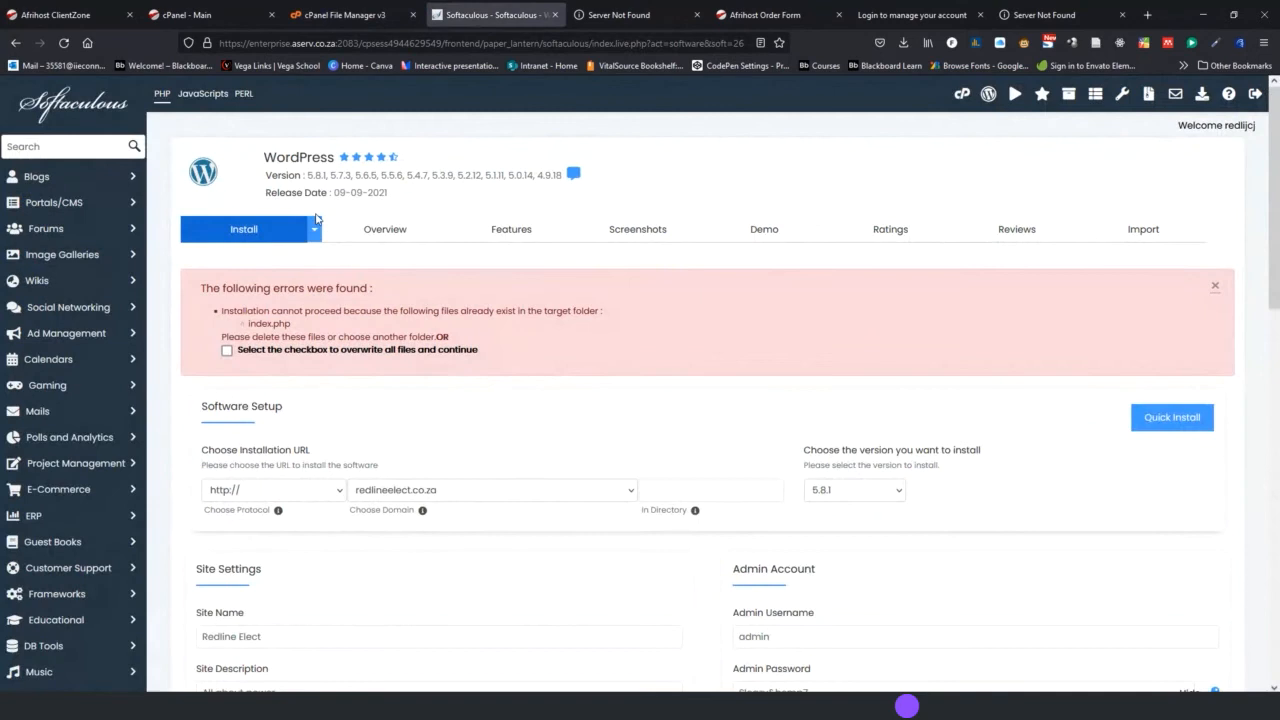
click(227, 352)
scroll(433, 424, down, 4)
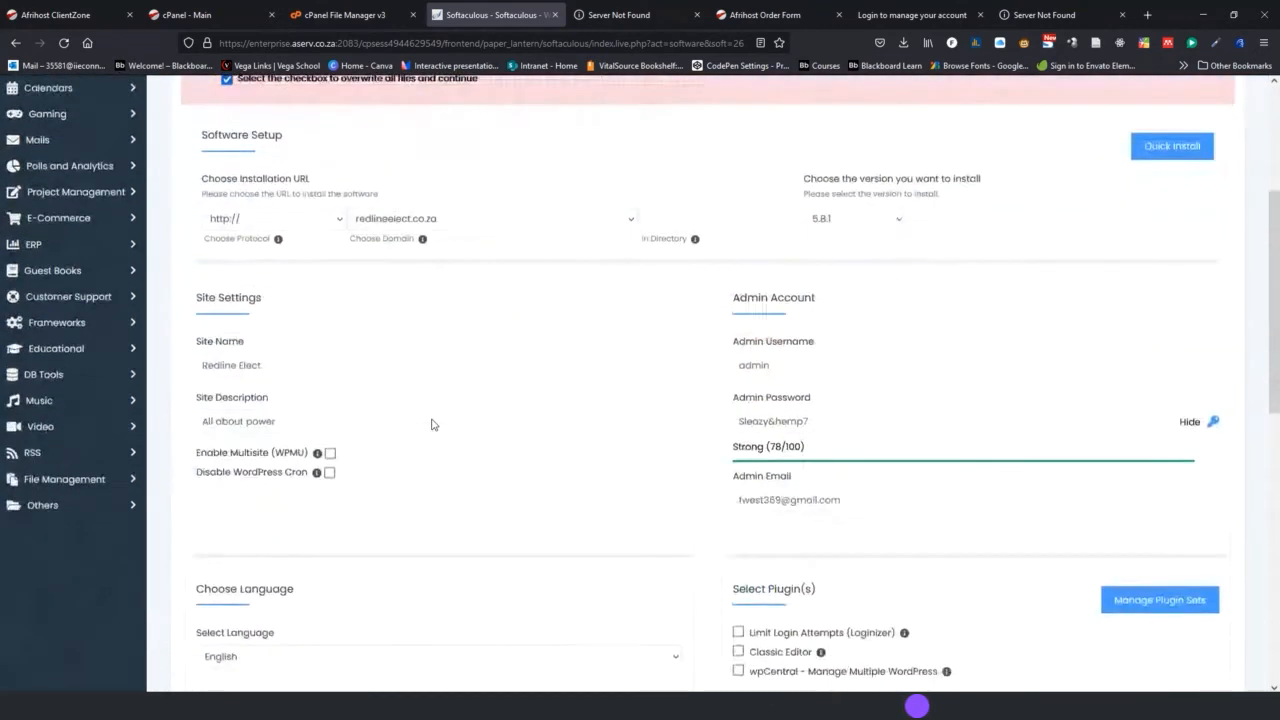
scroll(433, 419, down, 7)
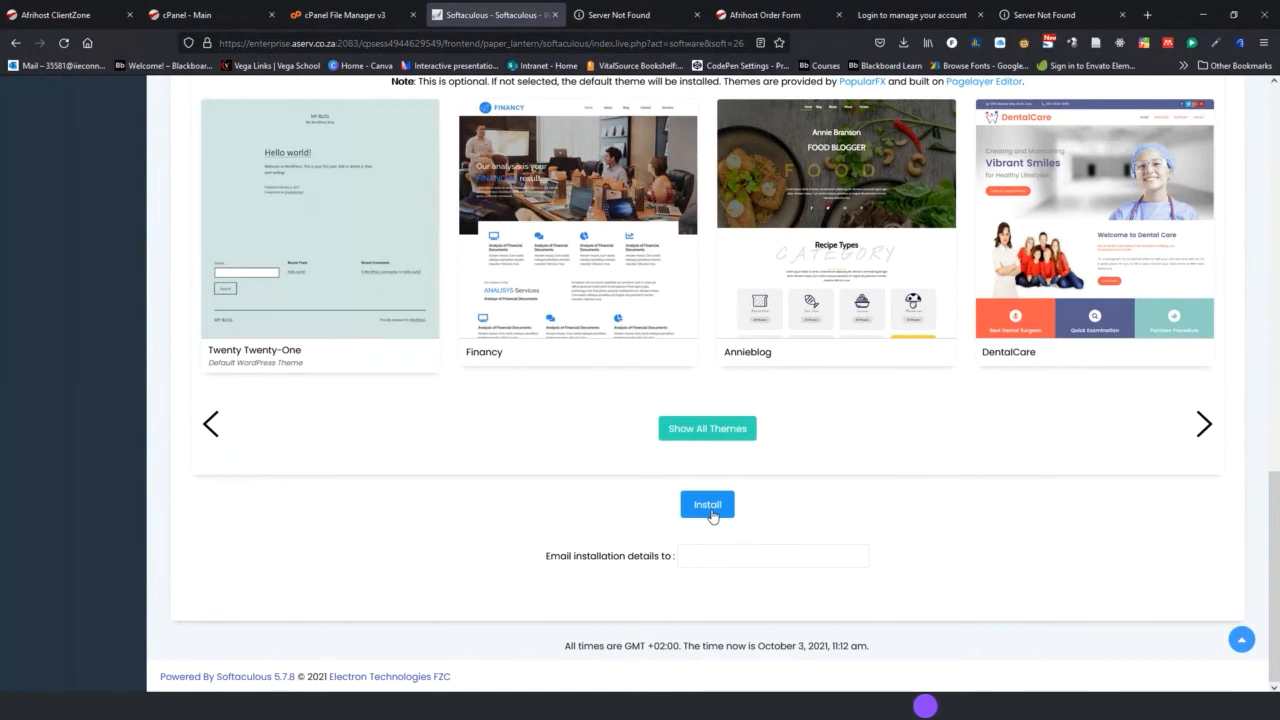
Install WordPress on redlineelect.co.za and wait for the success confirmation.
click(709, 507)
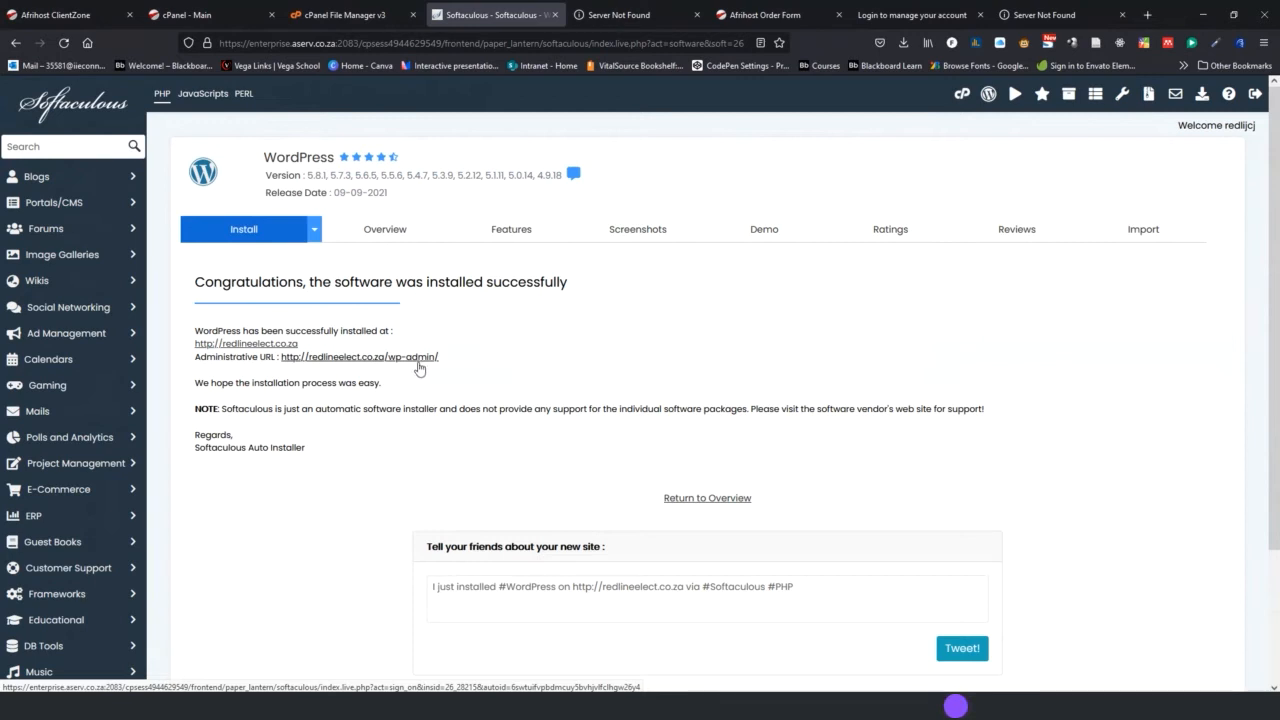
Open the Administrative URL redlineelect.co.za/wp-admin/ from the installation success page.
scroll(412, 400, down, 3)
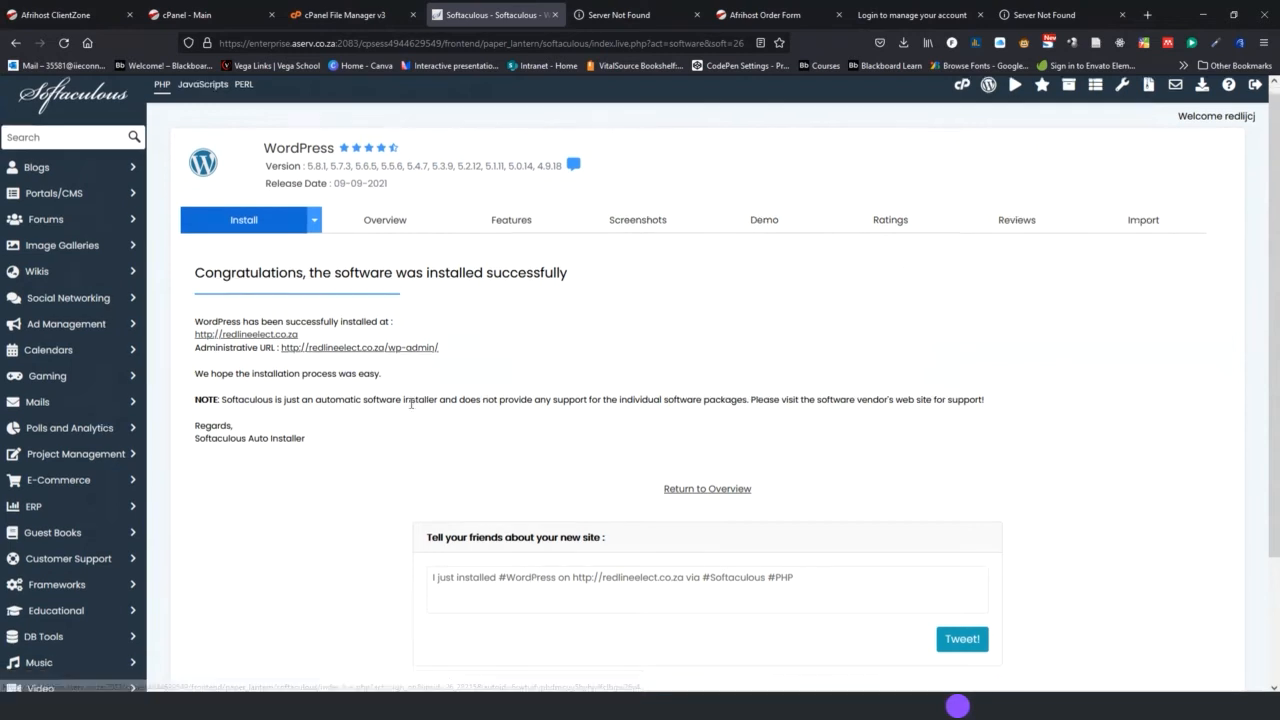
click(469, 434)
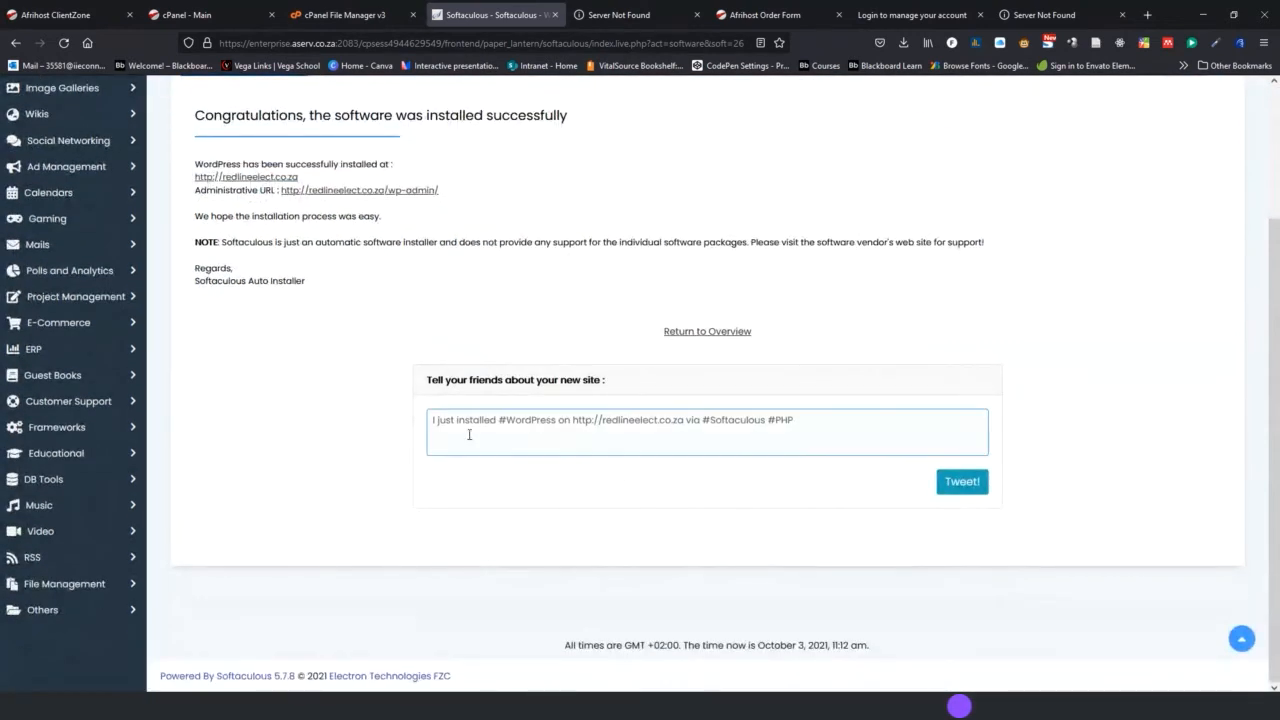
click(587, 467)
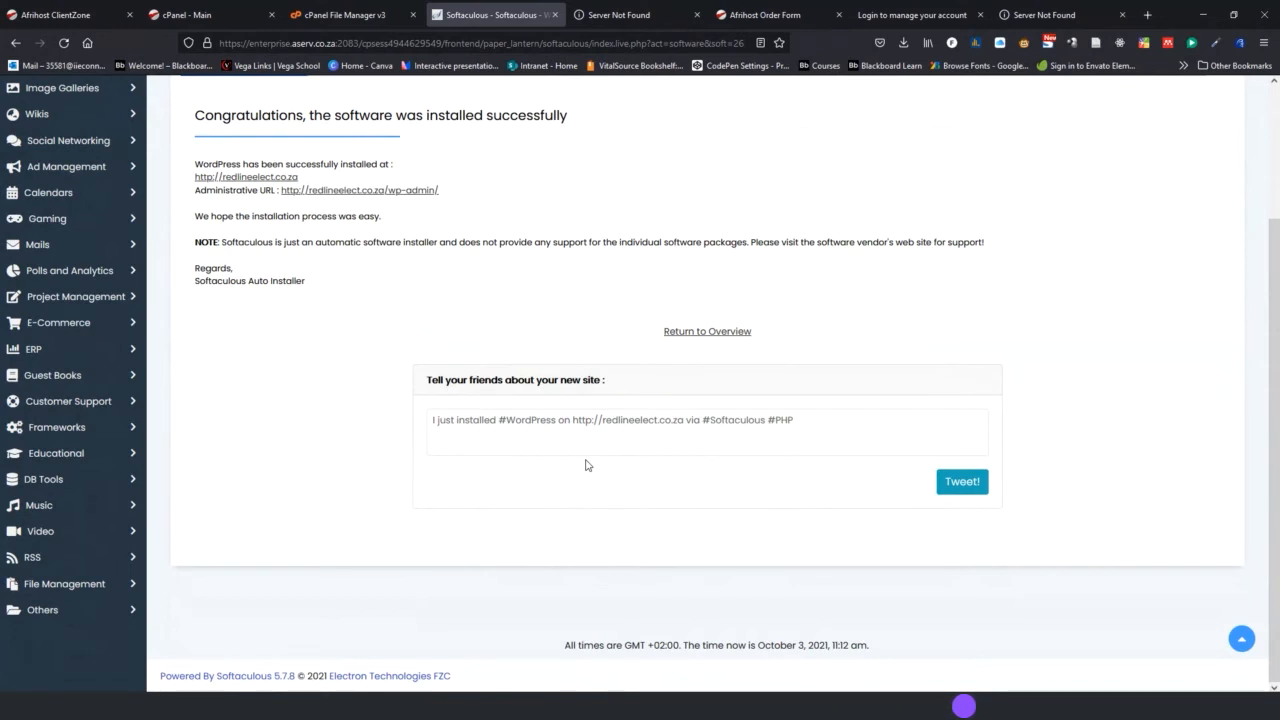
click(535, 448)
scroll(535, 449, up, 3)
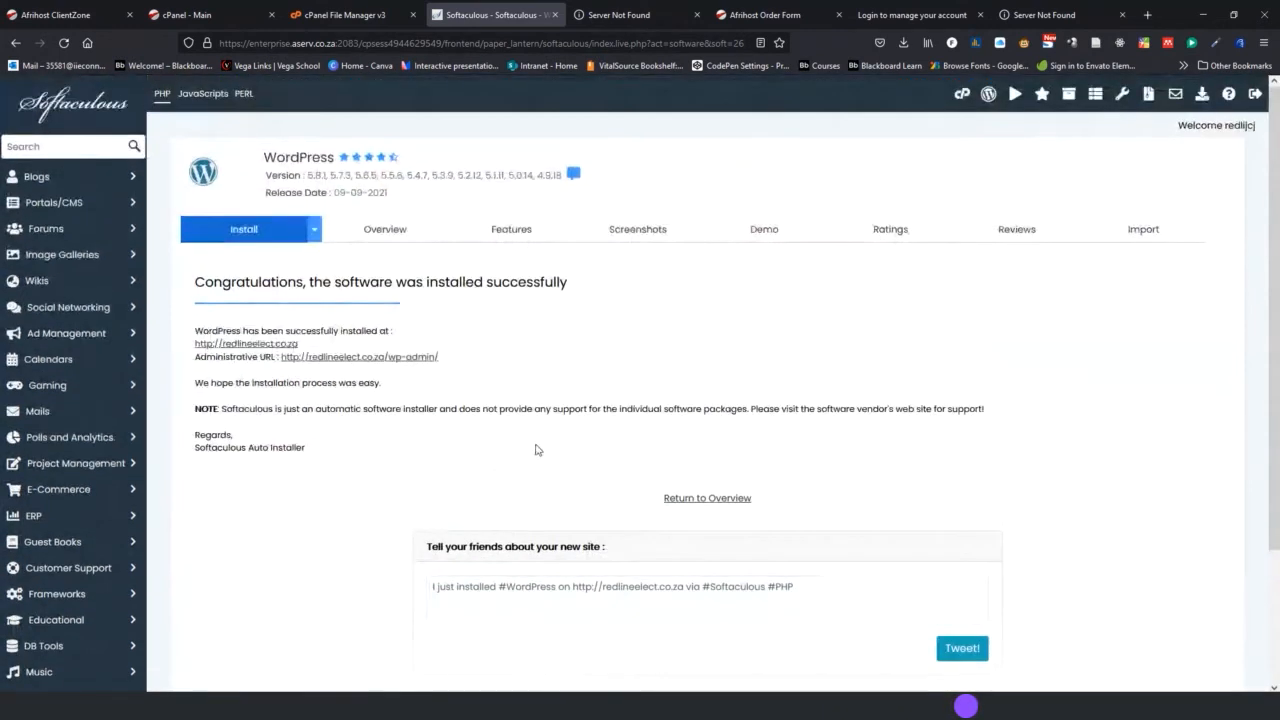
click(379, 358)
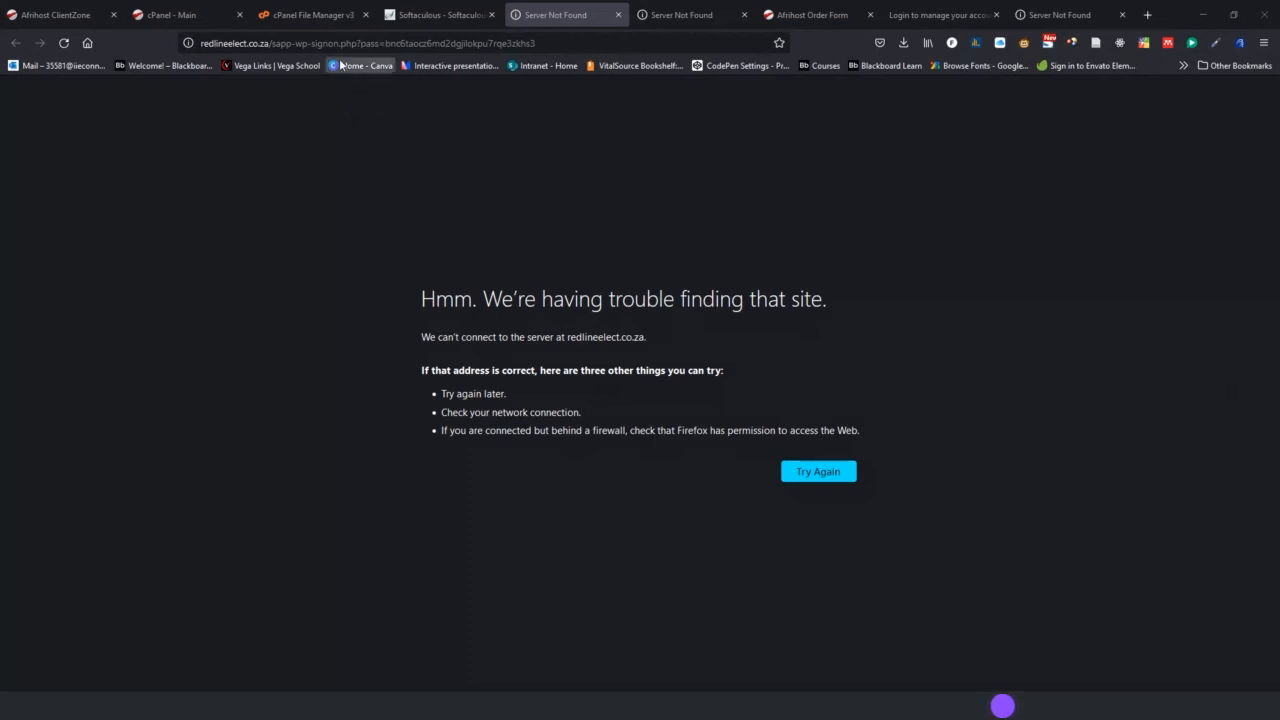
Switch between the File Manager, cPanel and Afrihost Website Manager tabs.
click(317, 16)
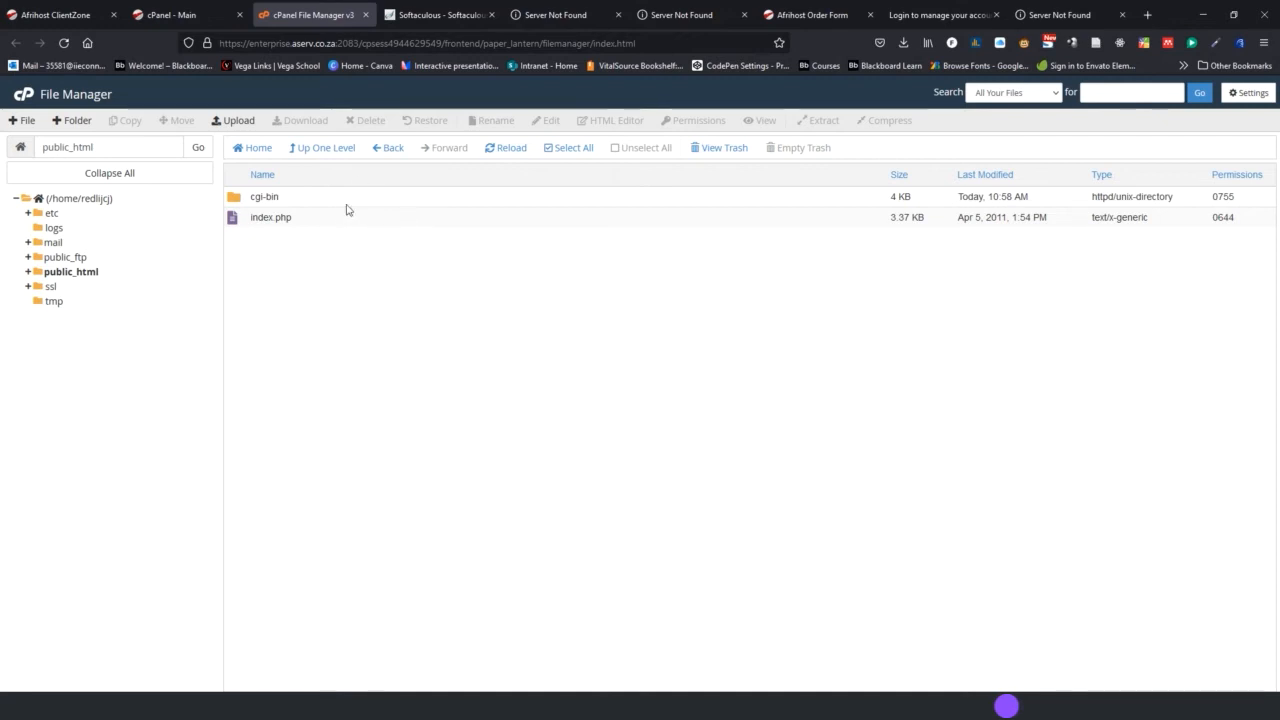
click(150, 16)
click(41, 16)
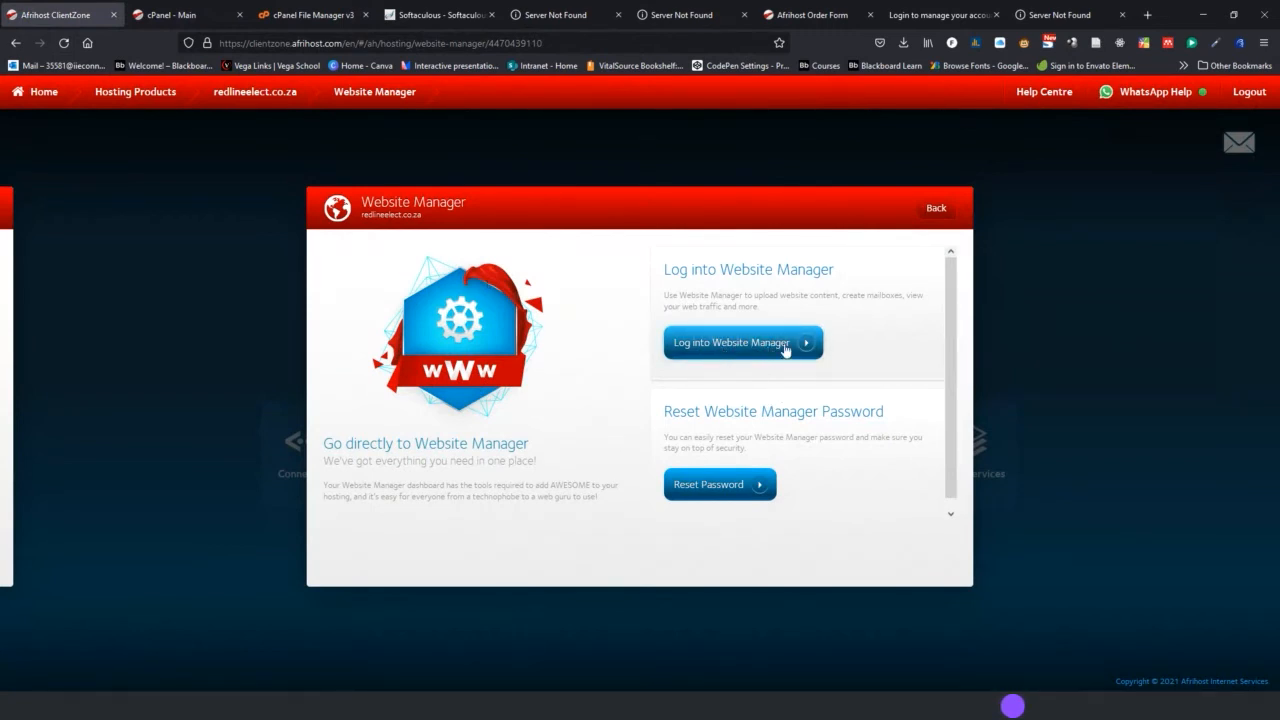
click(176, 16)
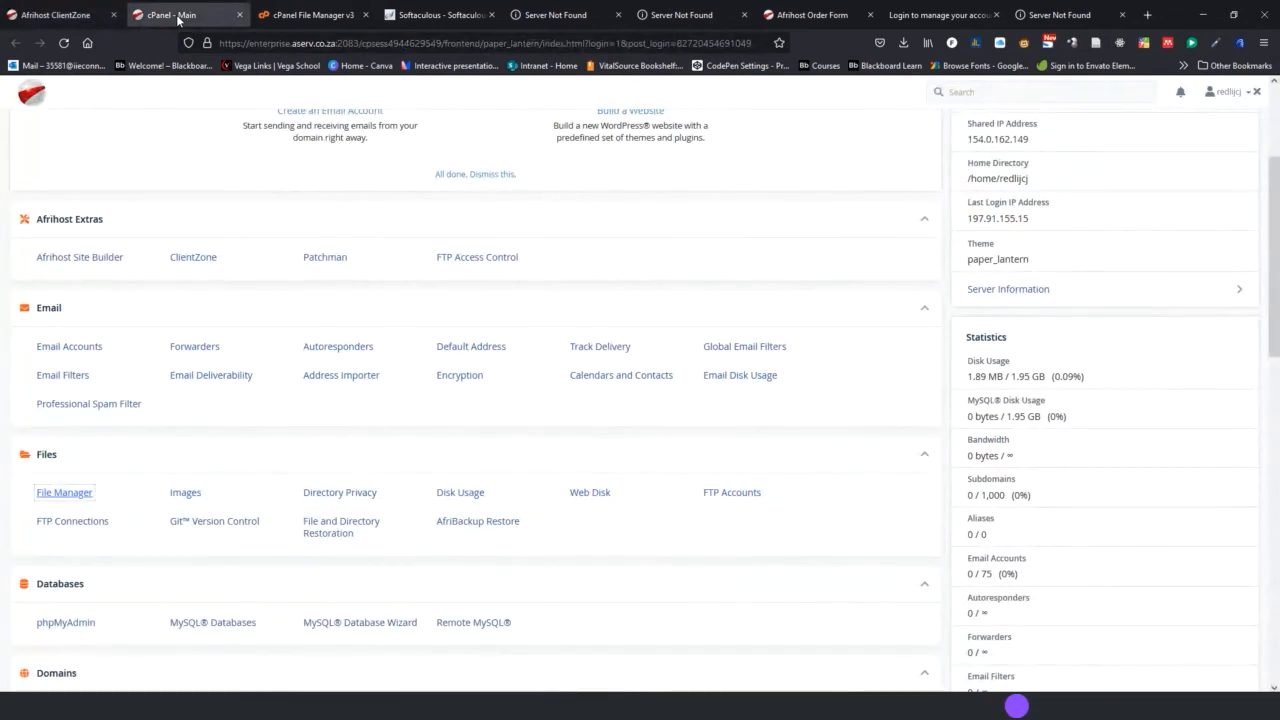
scroll(218, 470, down, 6)
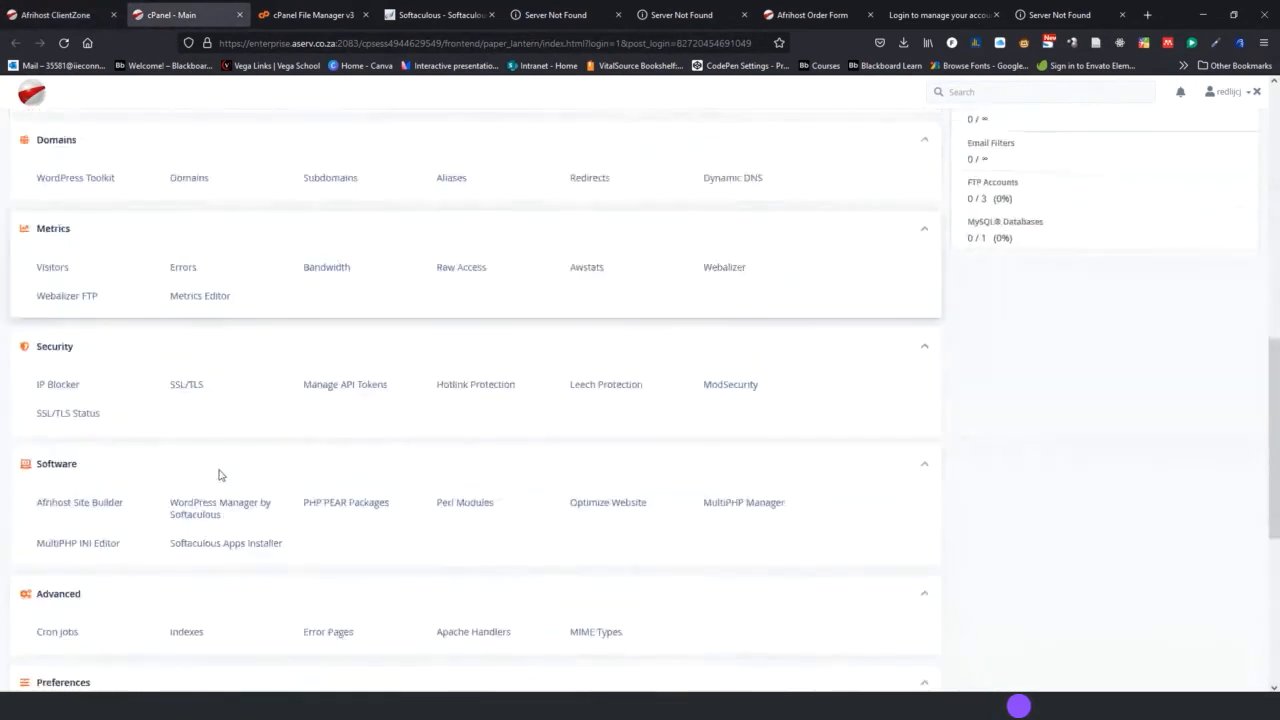
scroll(218, 476, down, 3)
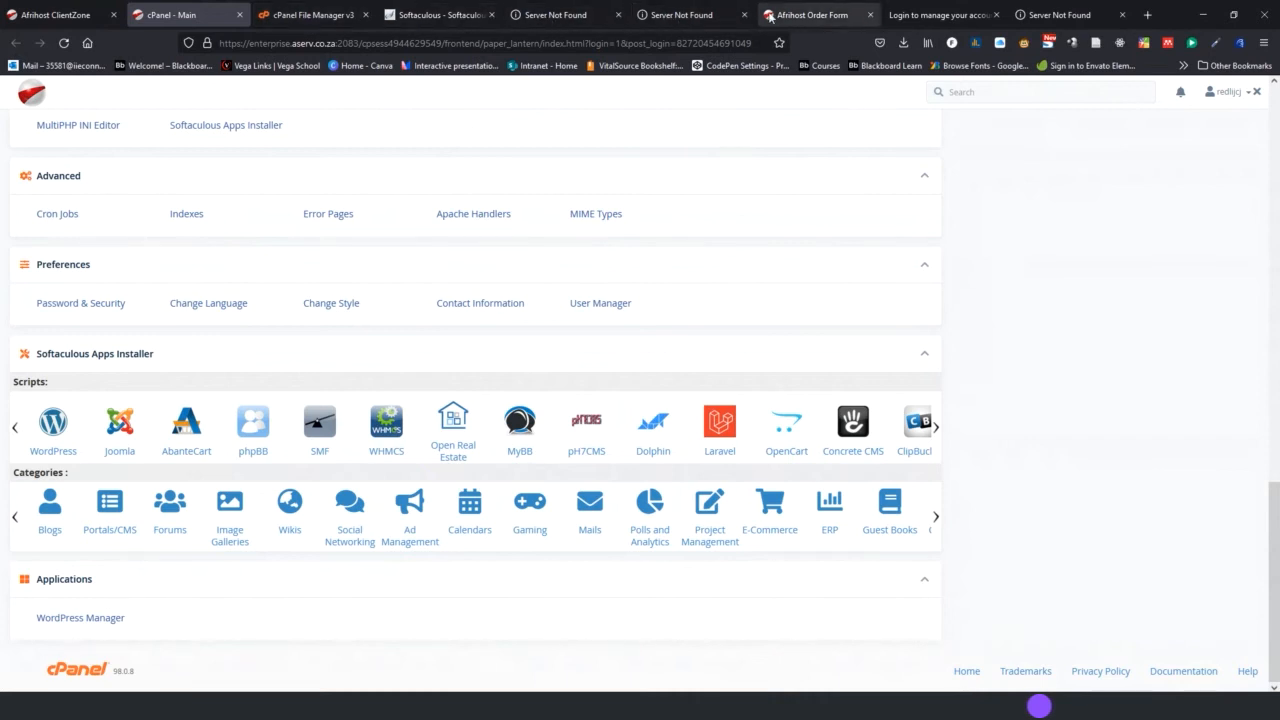
Sign in to the Cybersmart Client Area from its login tab.
click(940, 17)
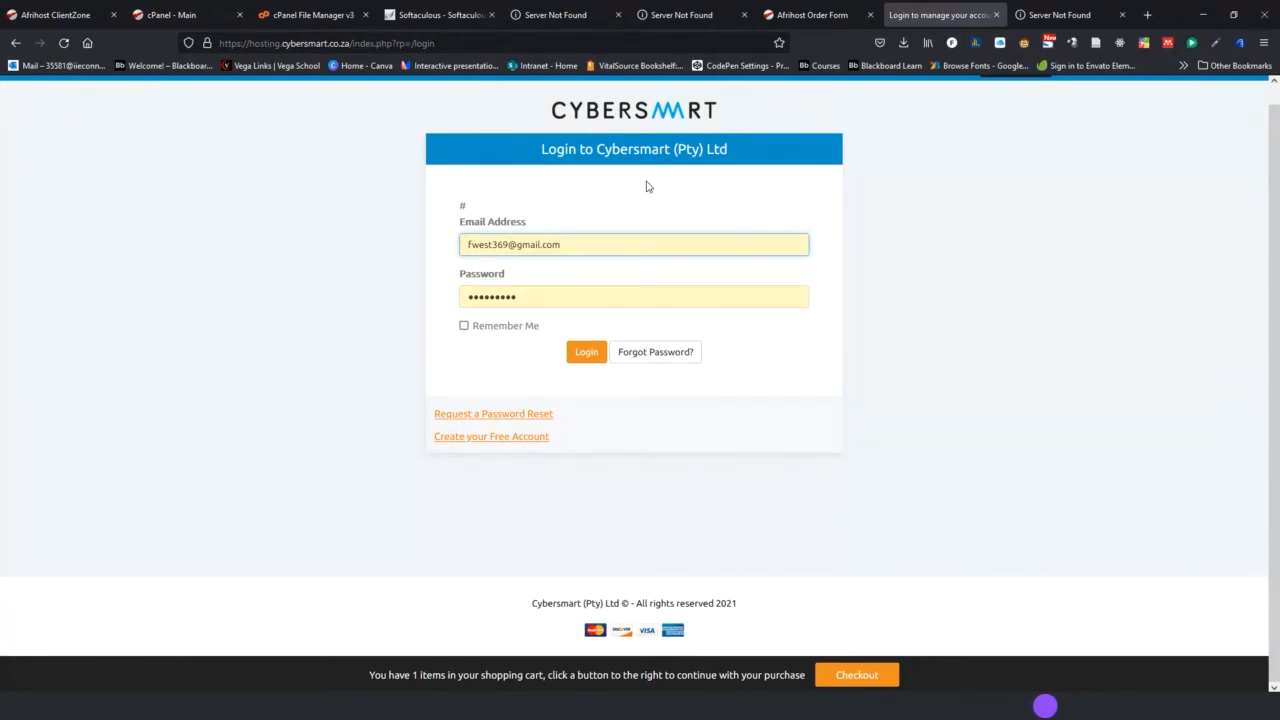
click(589, 356)
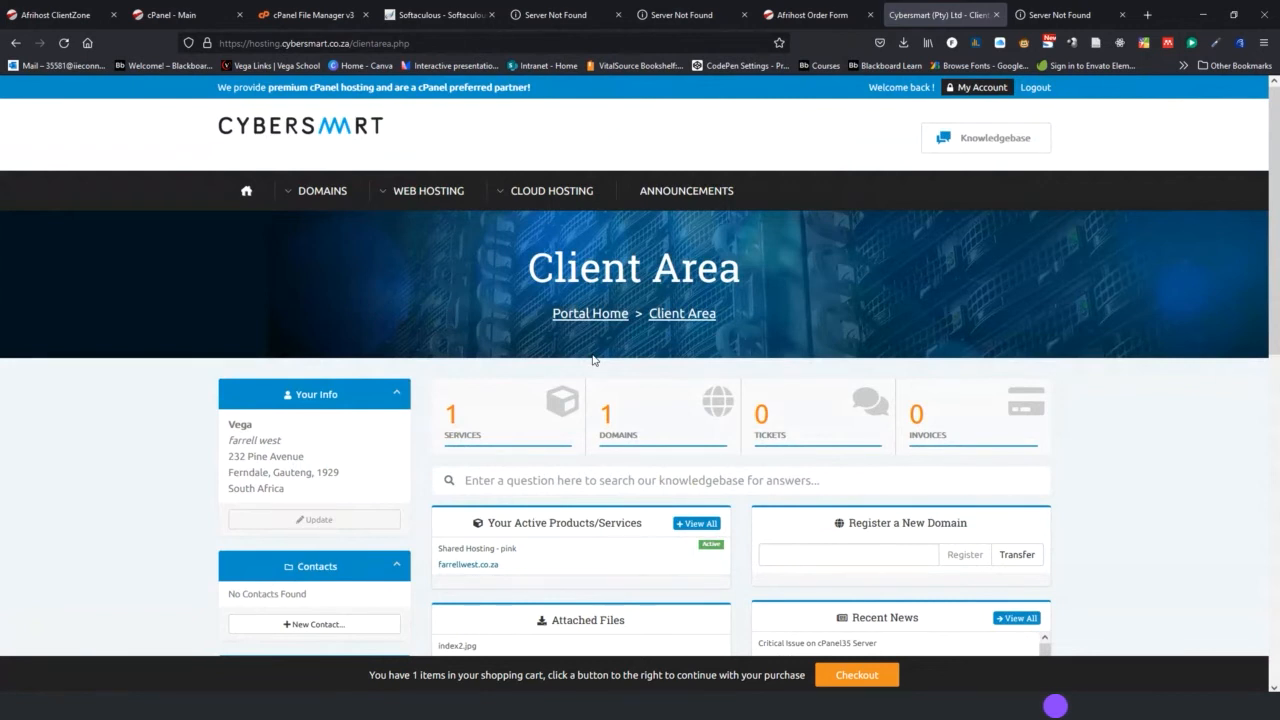
scroll(593, 360, down, 1)
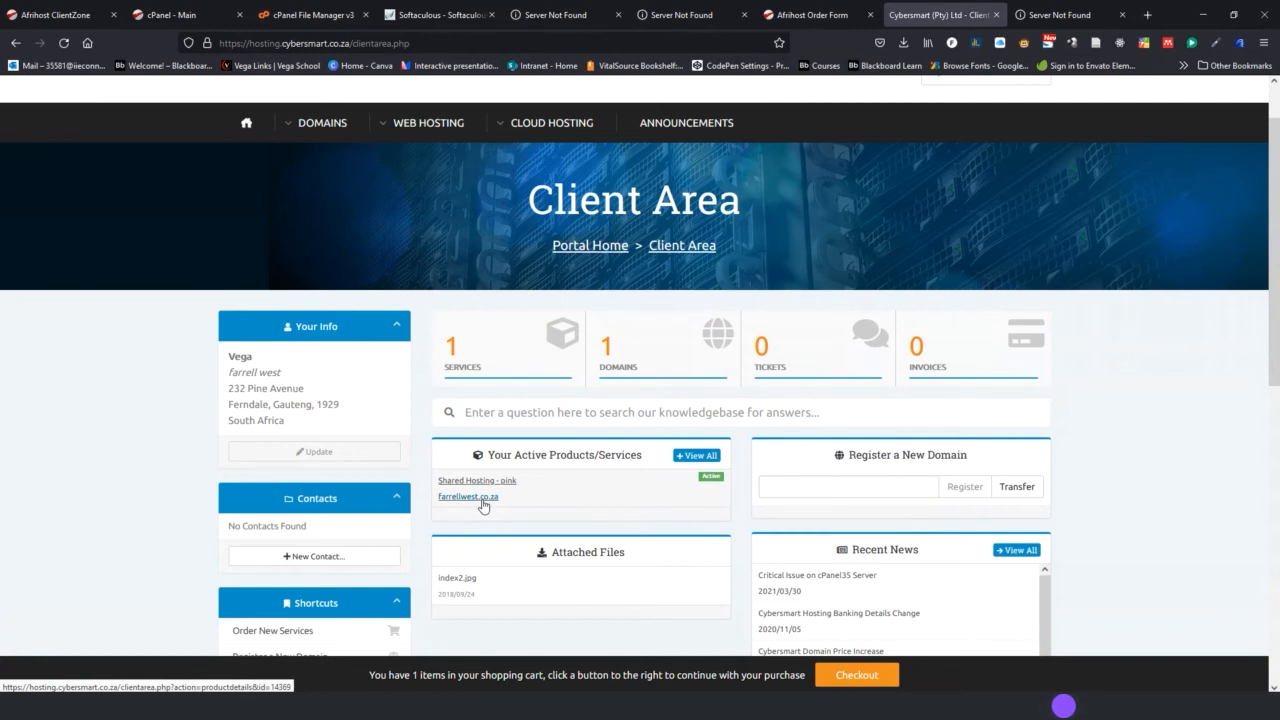
scroll(482, 505, down, 3)
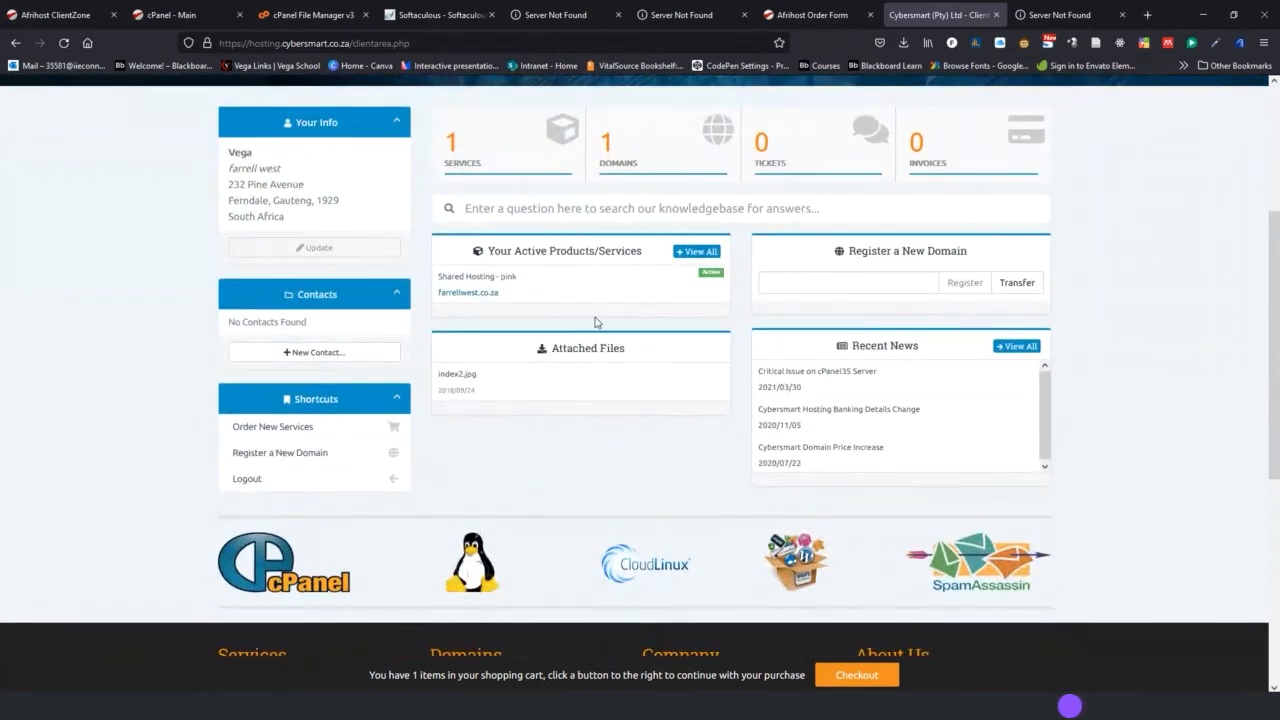
scroll(580, 349, up, 1)
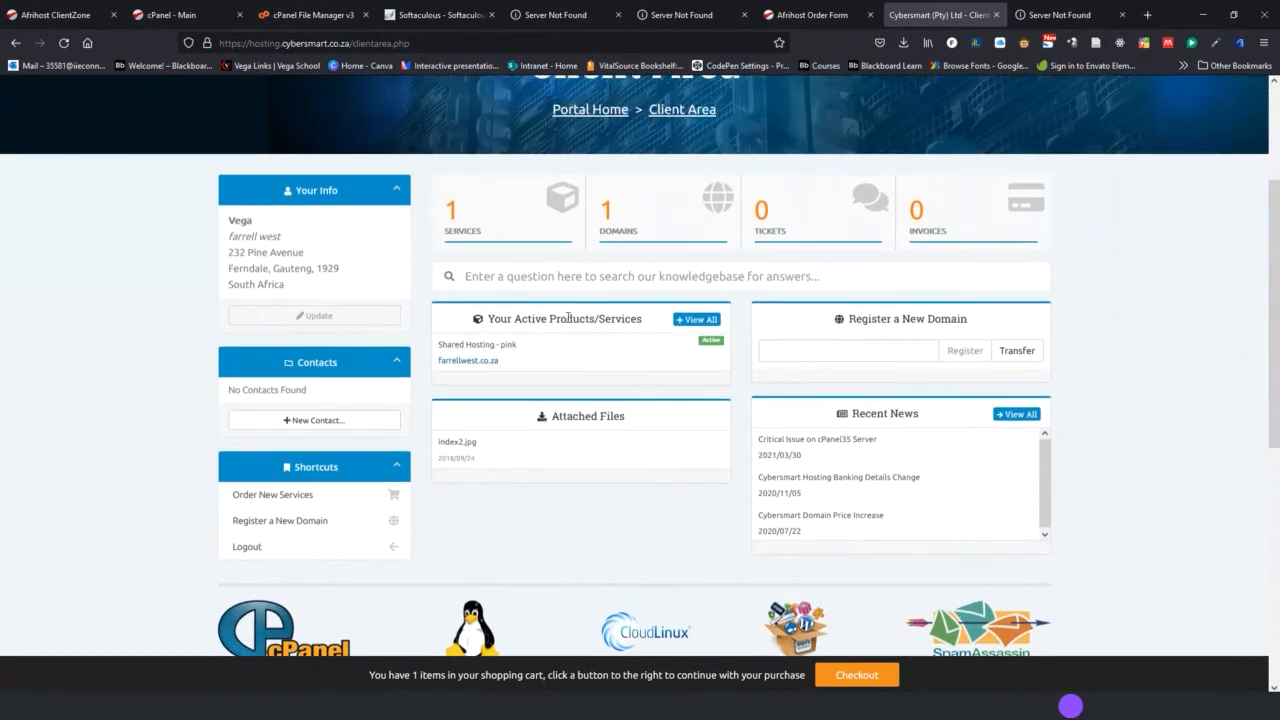
Open Services and view the pink Shared Hosting product's details.
click(556, 205)
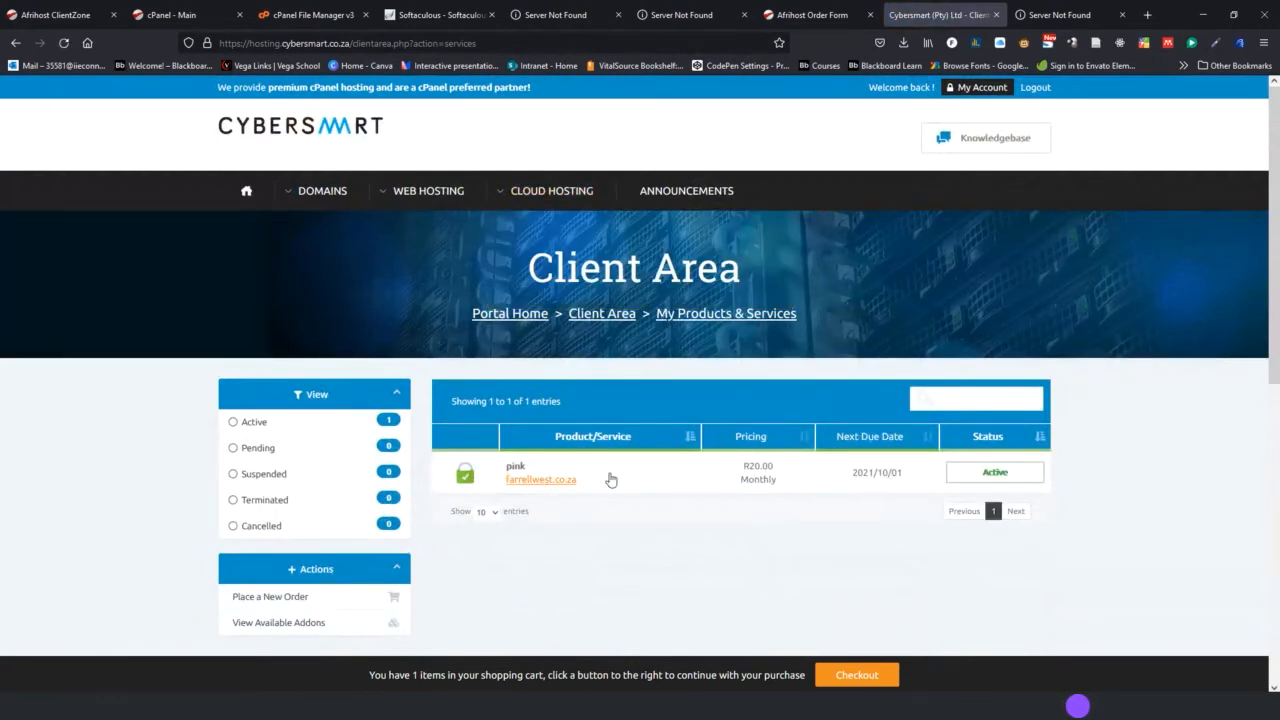
click(530, 482)
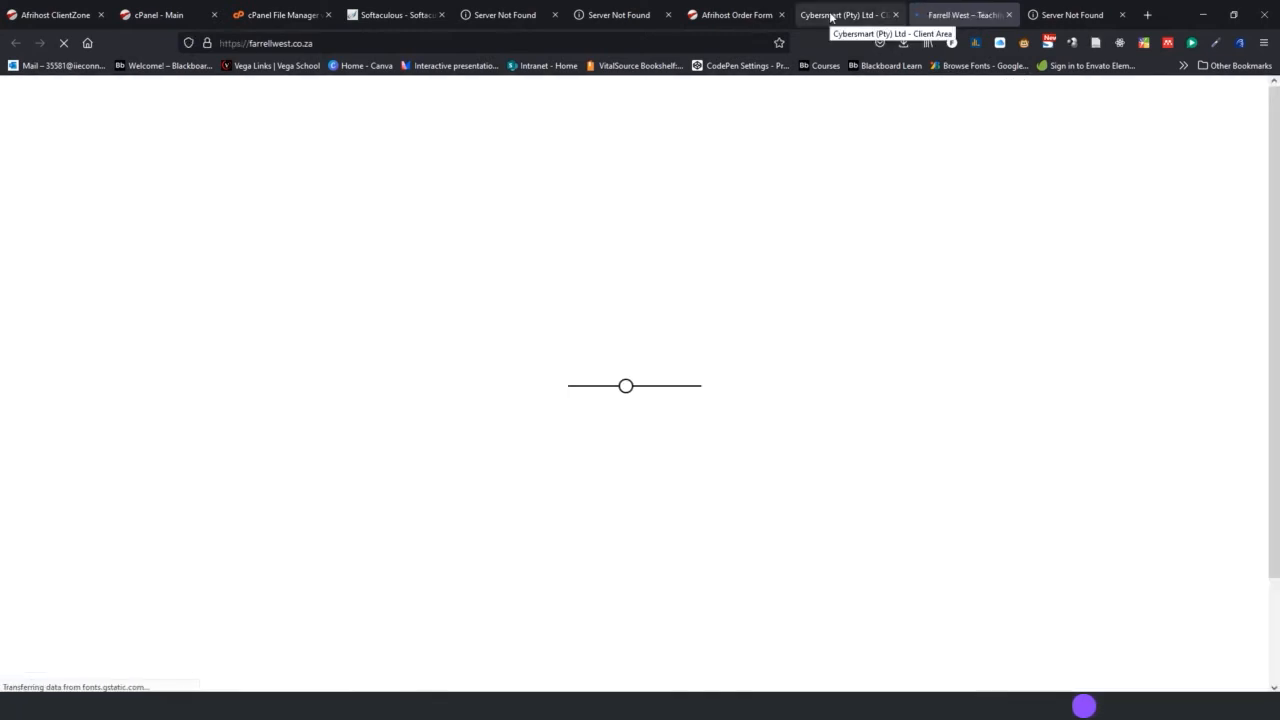
click(831, 15)
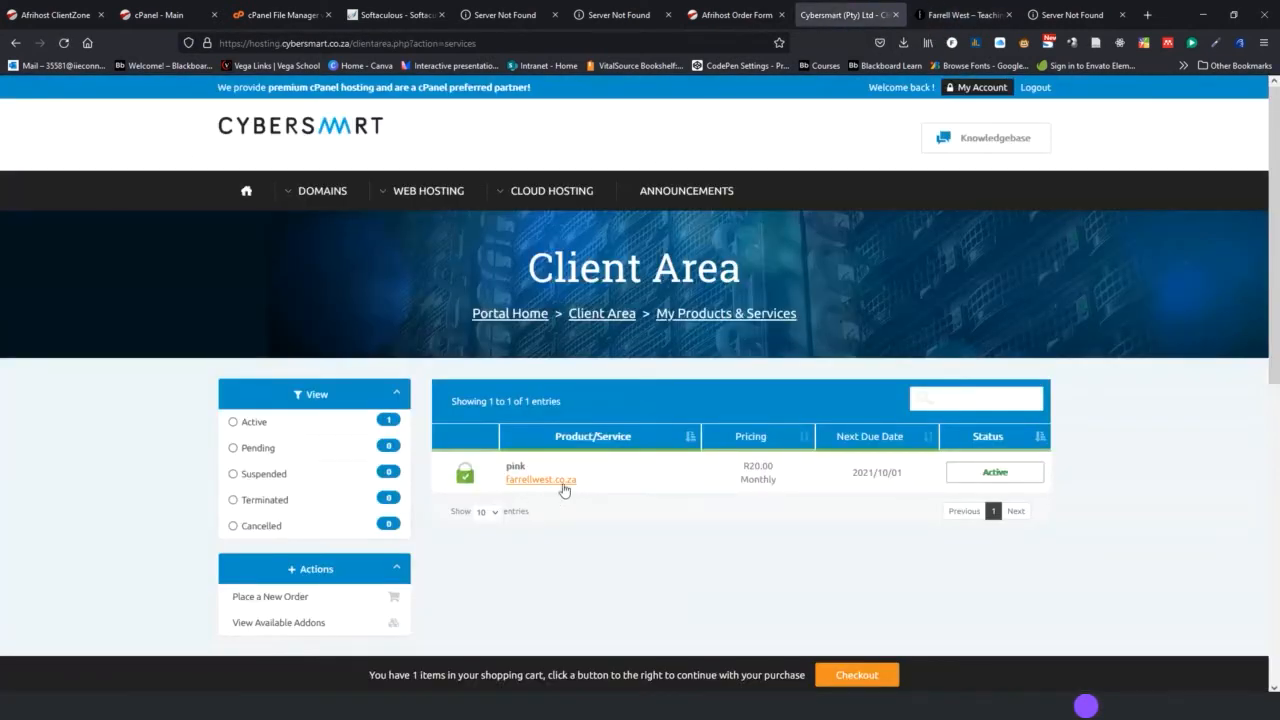
click(990, 478)
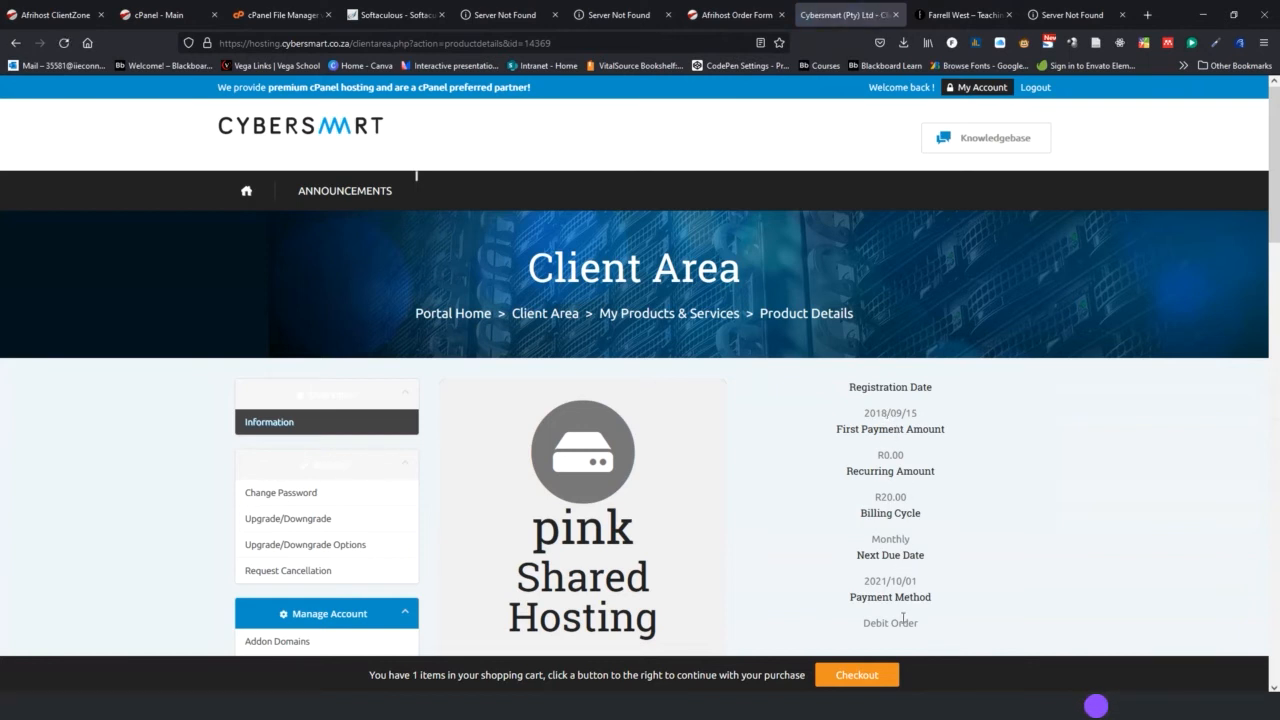
Use the One Click Login cPanel tile to open the hosting account's dashboard.
scroll(940, 545, down, 2)
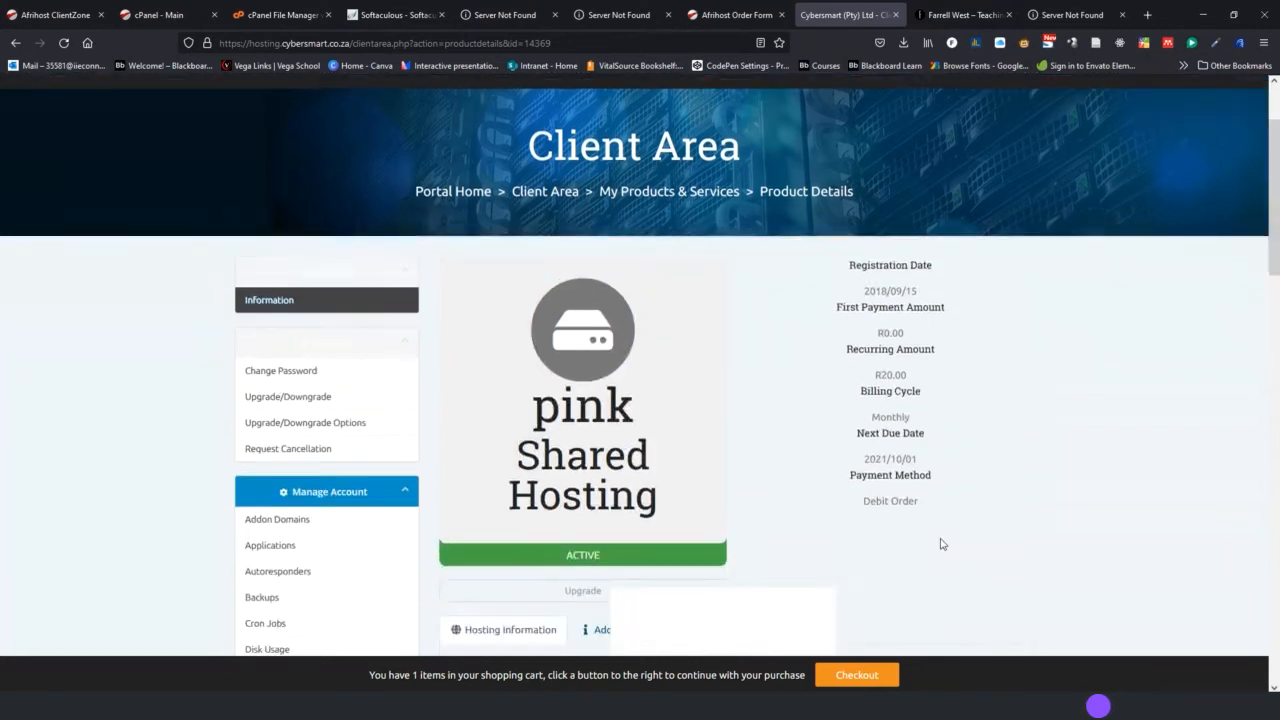
scroll(940, 545, down, 2)
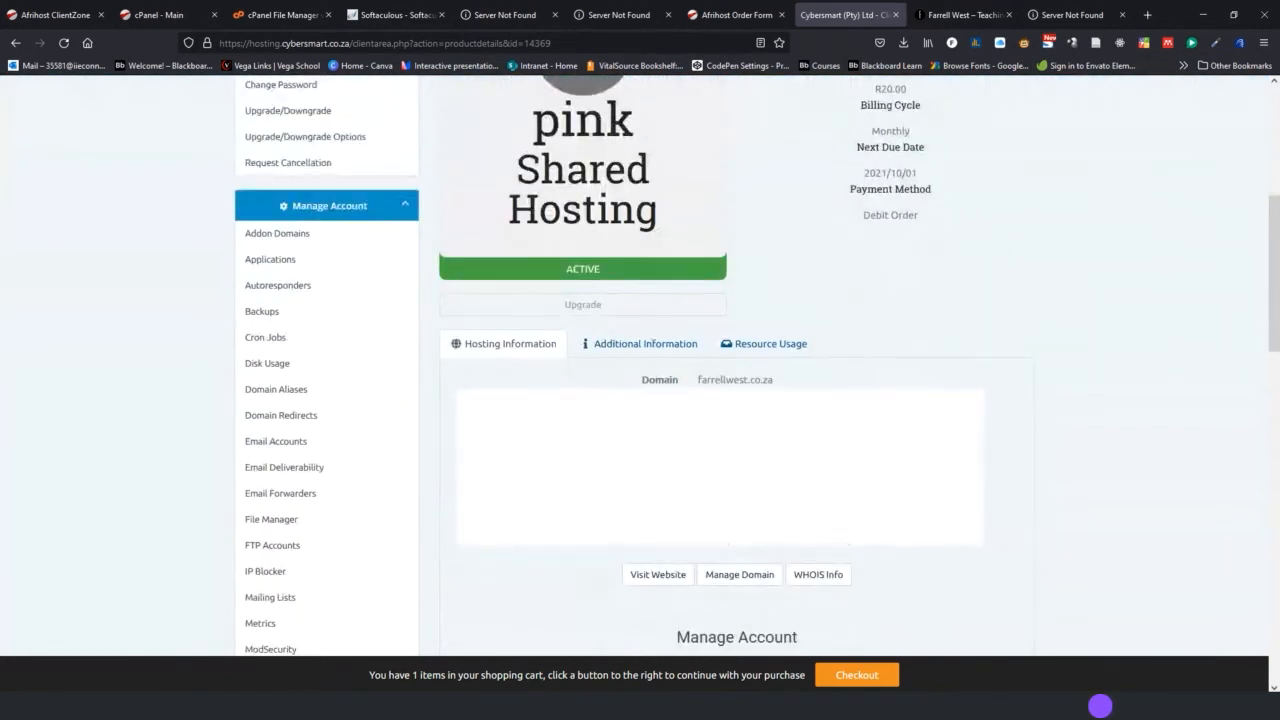
scroll(731, 523, down, 3)
scroll(731, 535, down, 3)
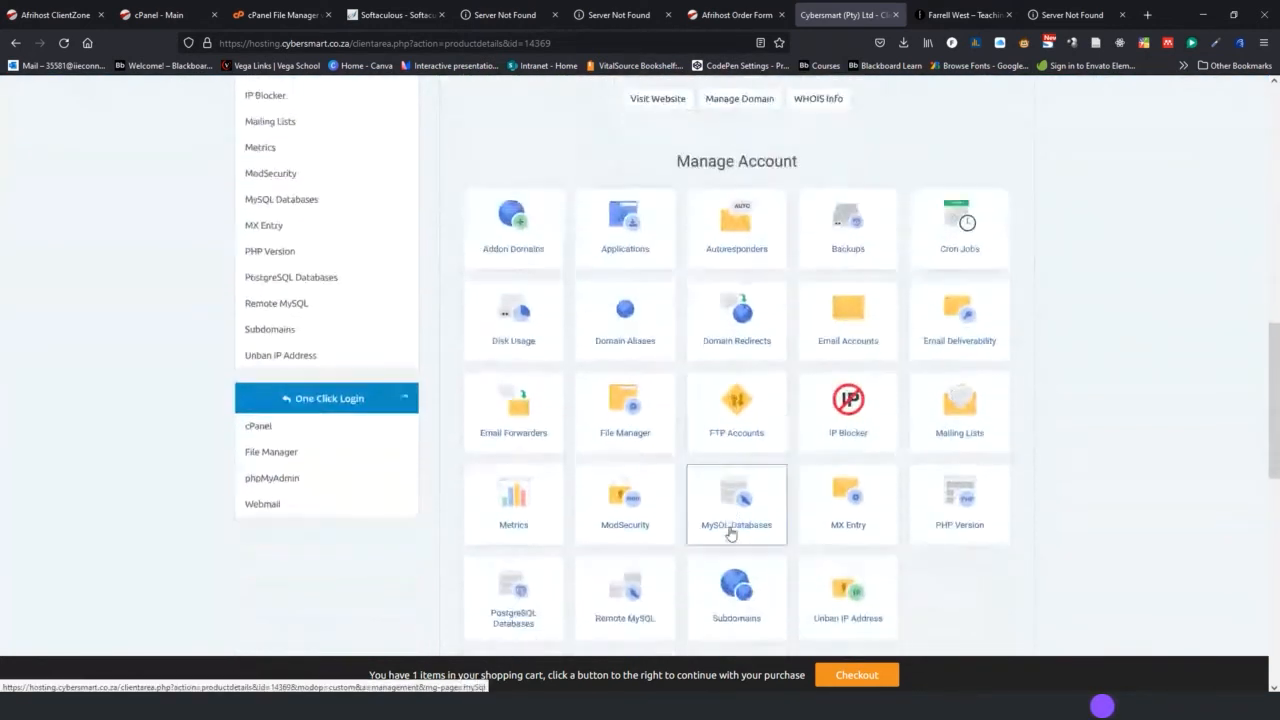
scroll(731, 534, down, 2)
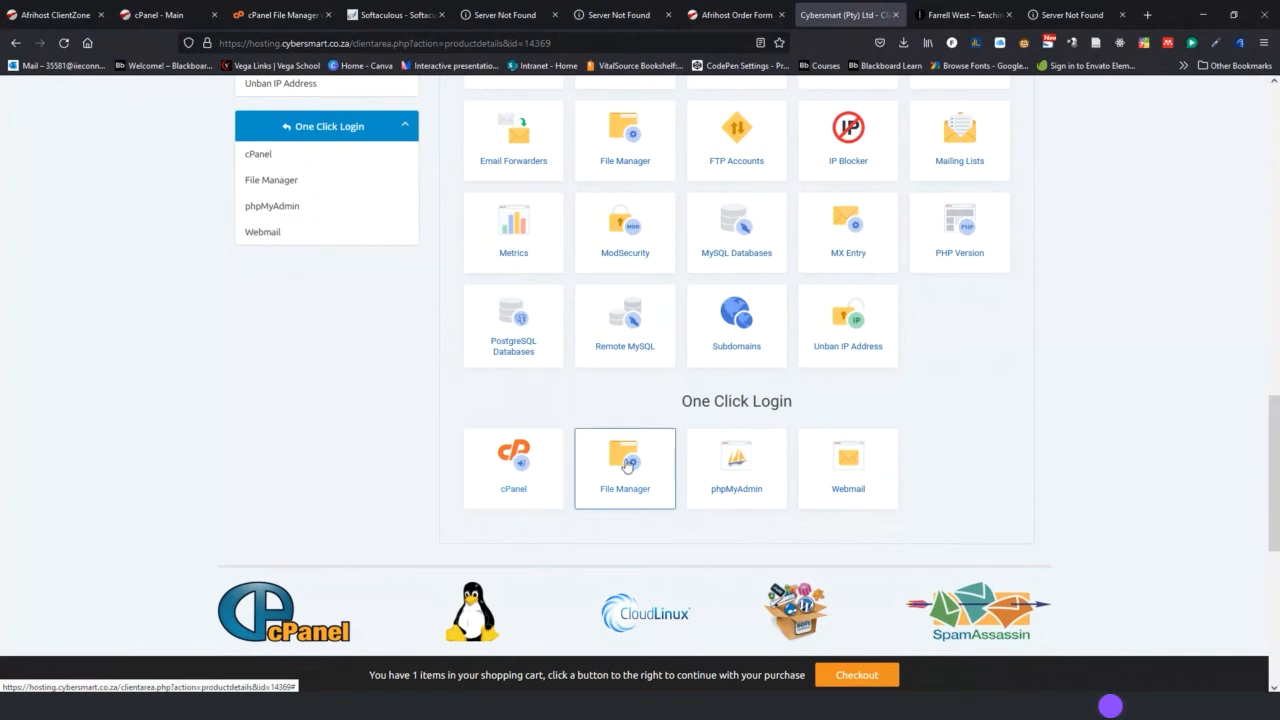
click(518, 471)
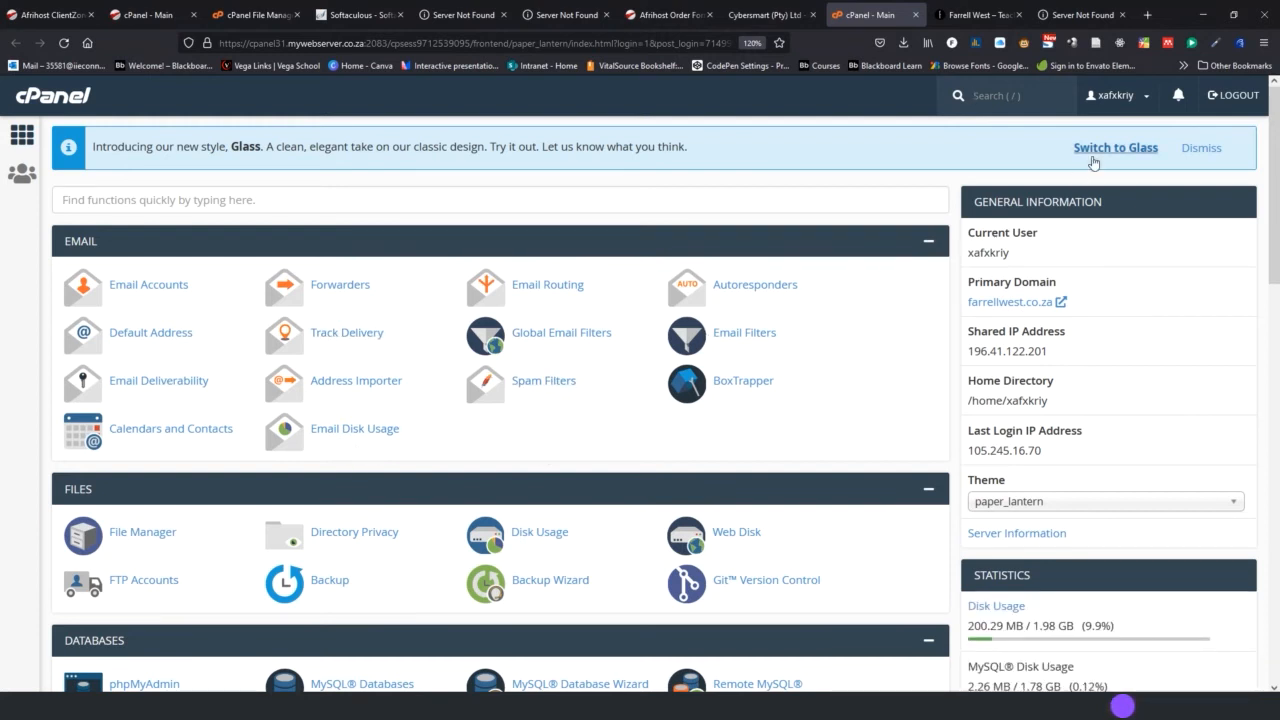
Compare the Cybersmart and Afrihost cPanel dashboards, trying the Glass style briefly and reverting it.
click(148, 15)
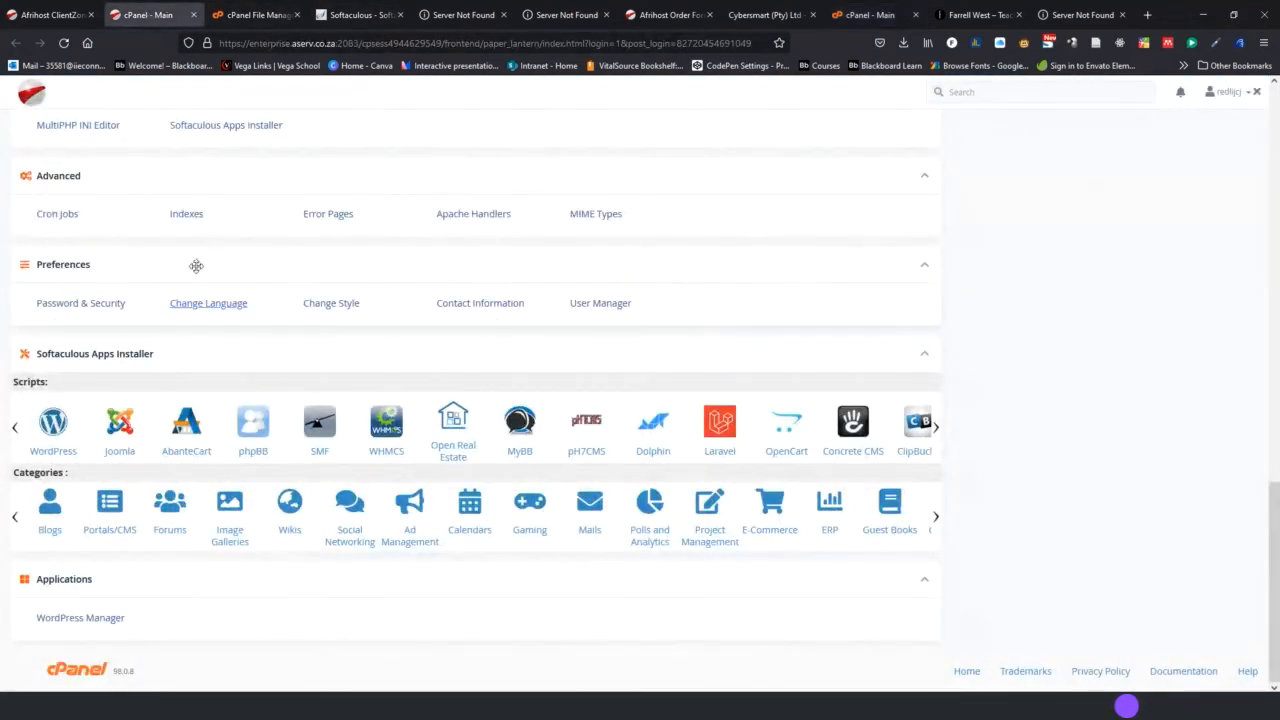
click(866, 14)
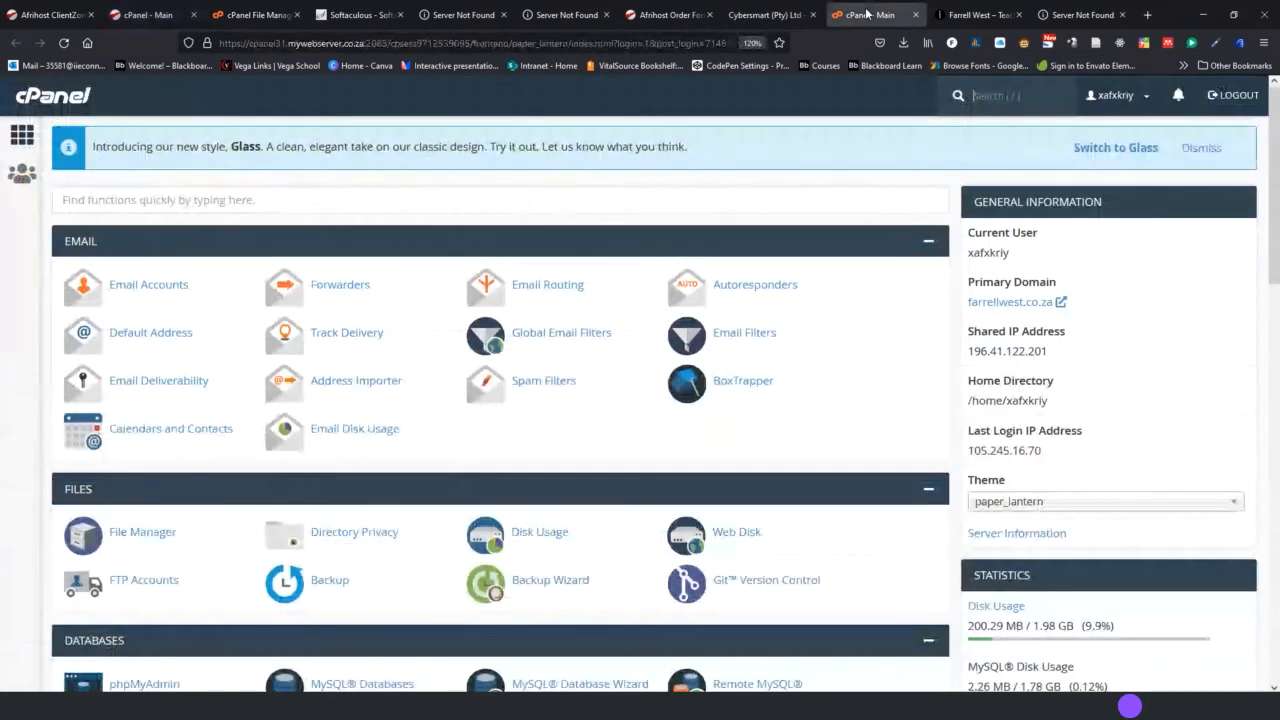
click(1116, 150)
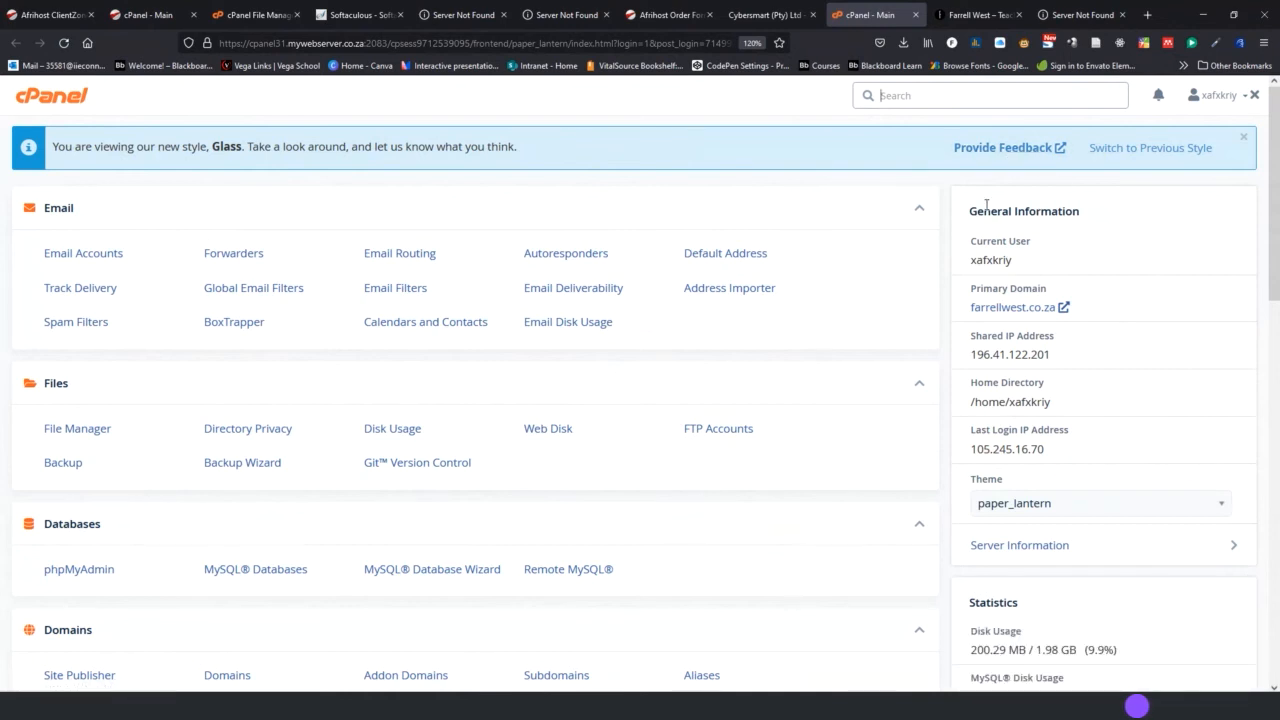
click(1157, 149)
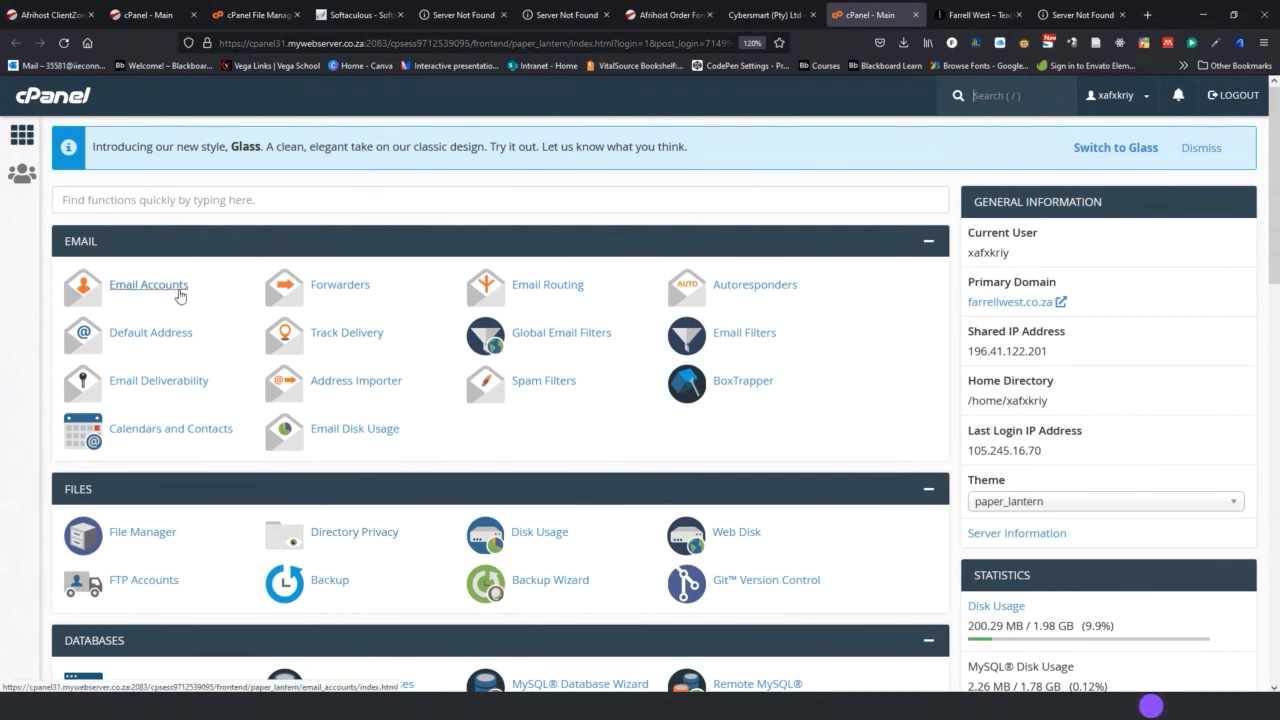
click(150, 15)
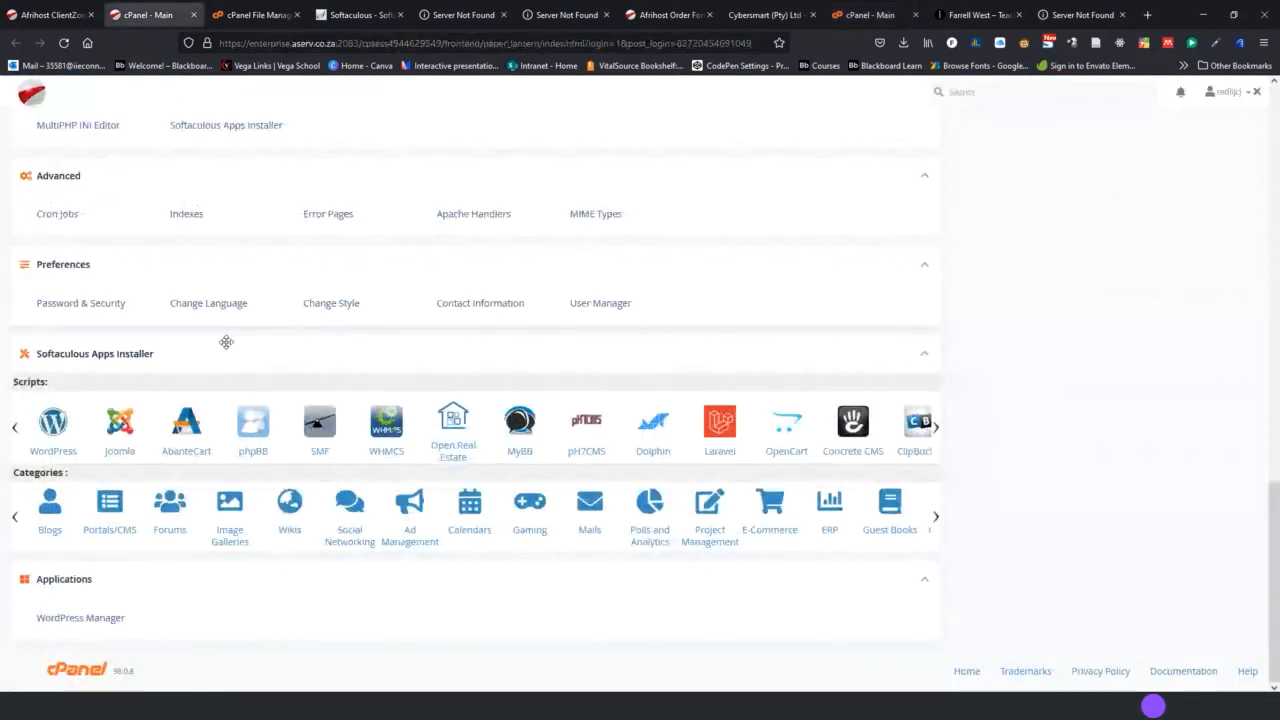
scroll(226, 342, up, 10)
scroll(230, 358, up, 4)
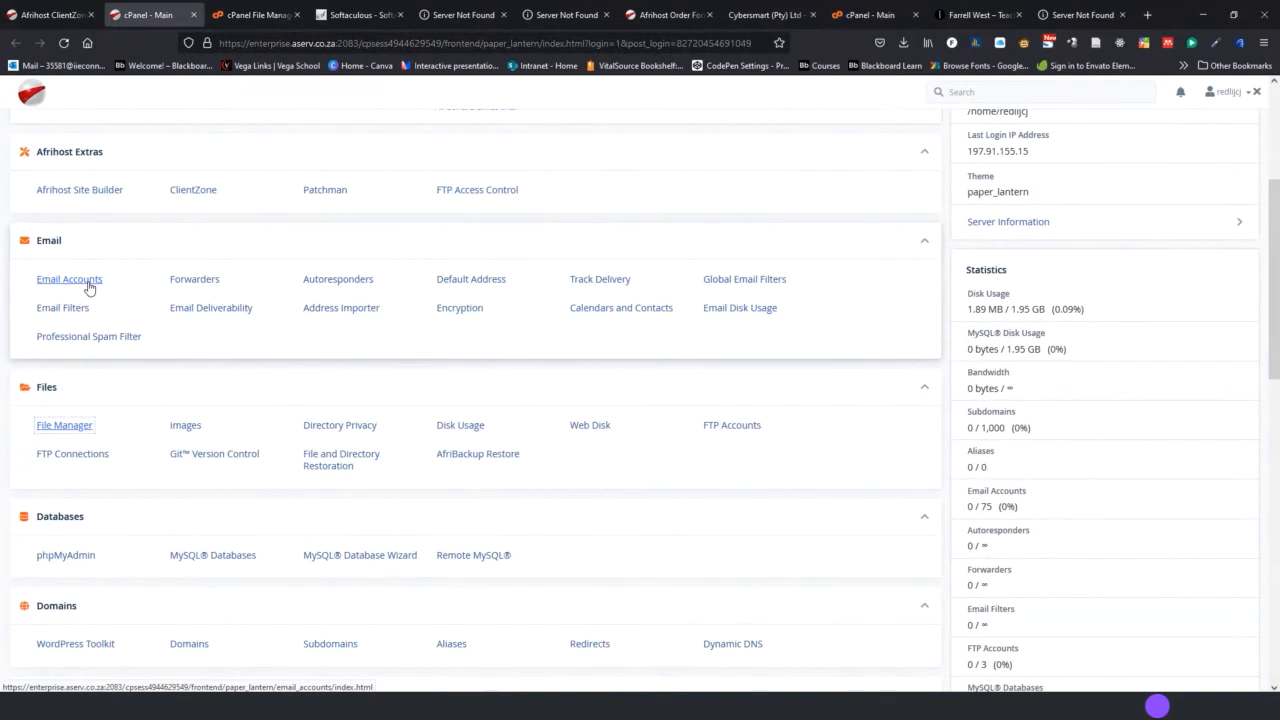
scroll(90, 295, down, 1)
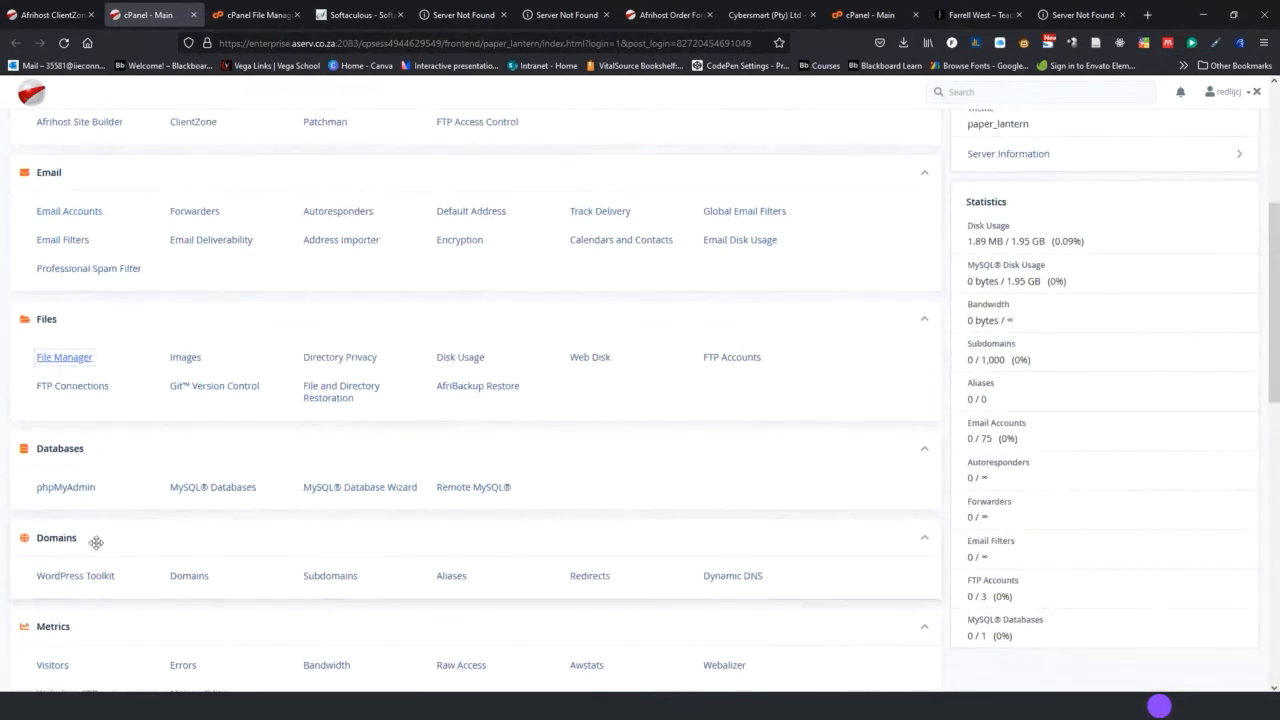
Open the WordPress page in Softaculous Apps Installer for the farrellwest.co.za account.
click(893, 15)
scroll(133, 290, down, 4)
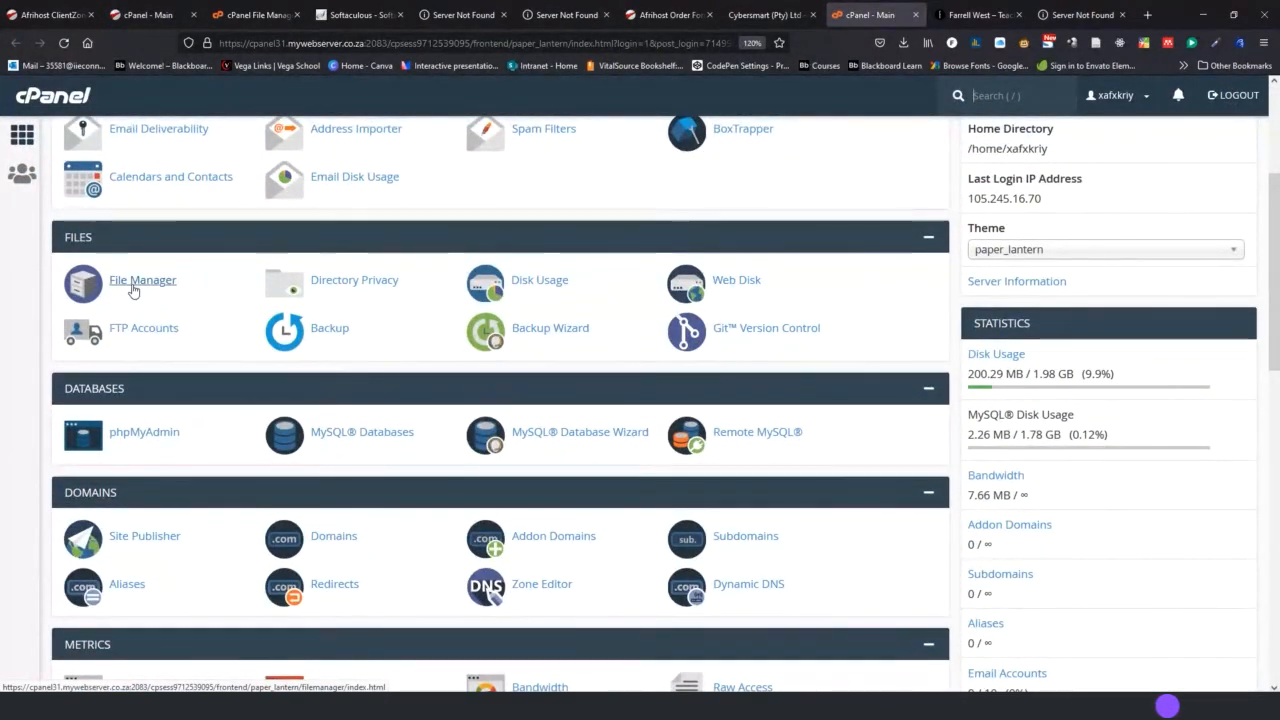
scroll(351, 404, down, 5)
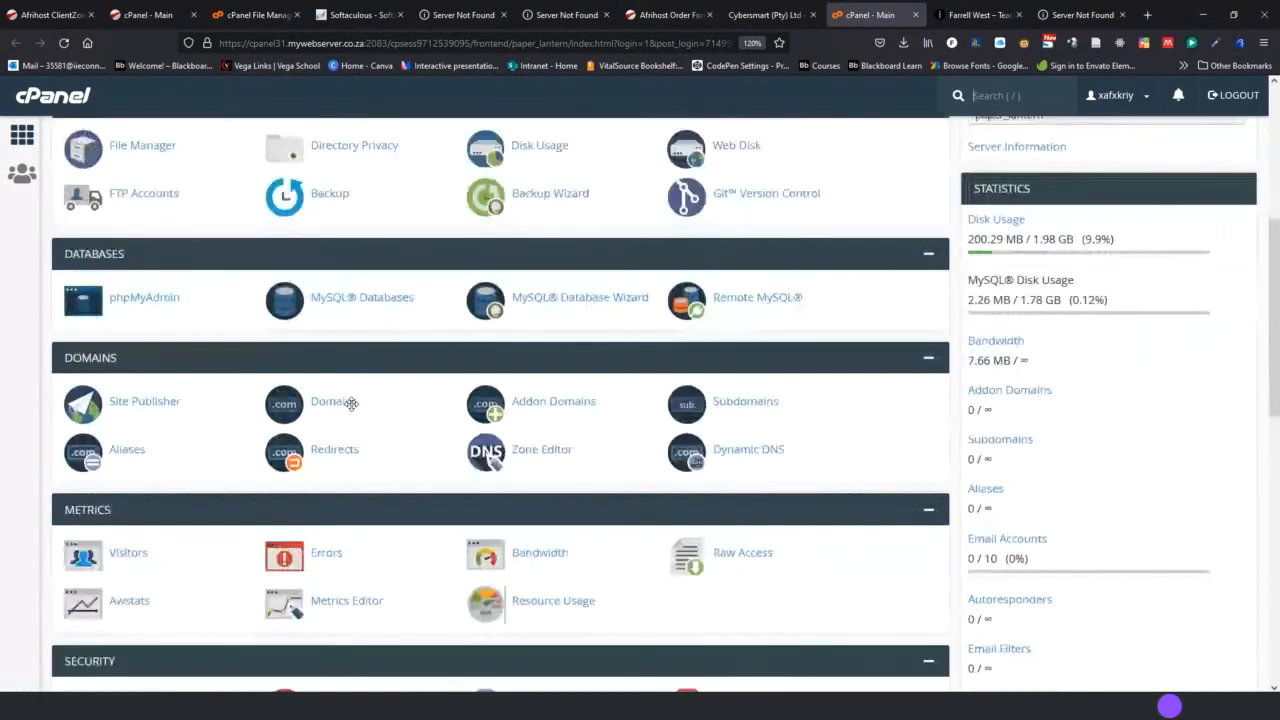
scroll(352, 409, down, 5)
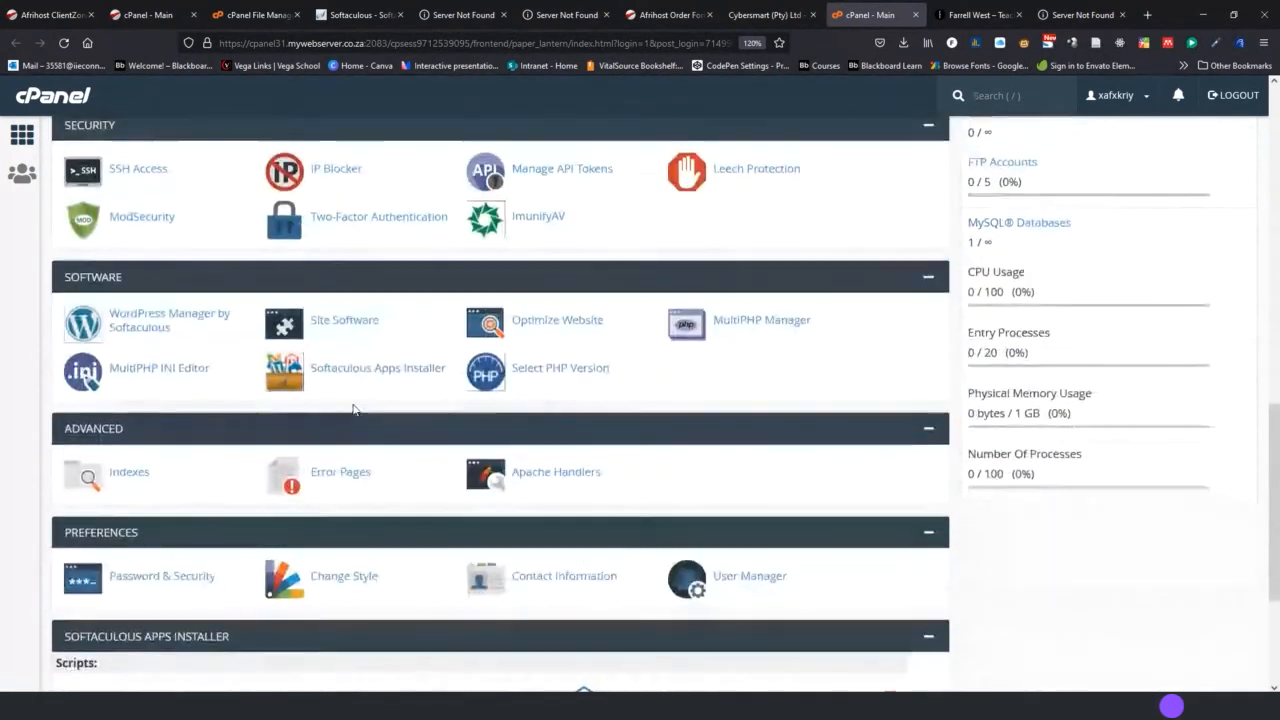
scroll(352, 410, down, 3)
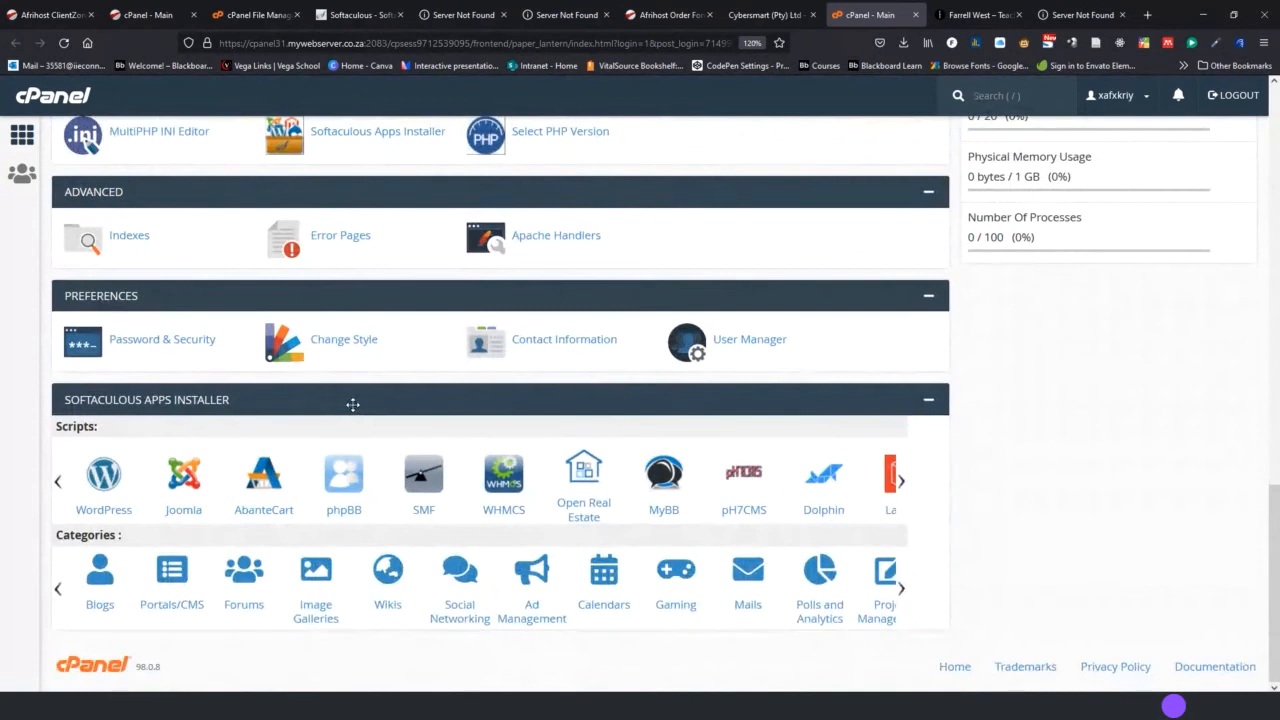
click(101, 487)
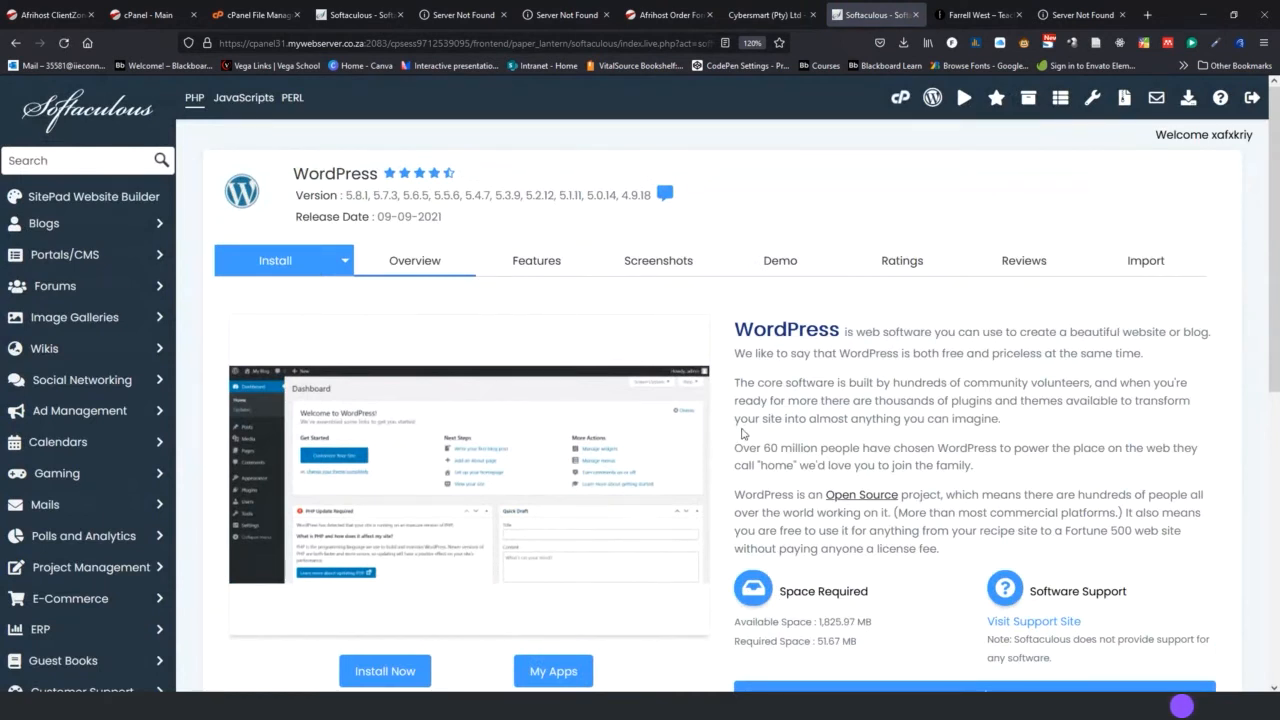
scroll(742, 432, down, 3)
scroll(791, 551, down, 3)
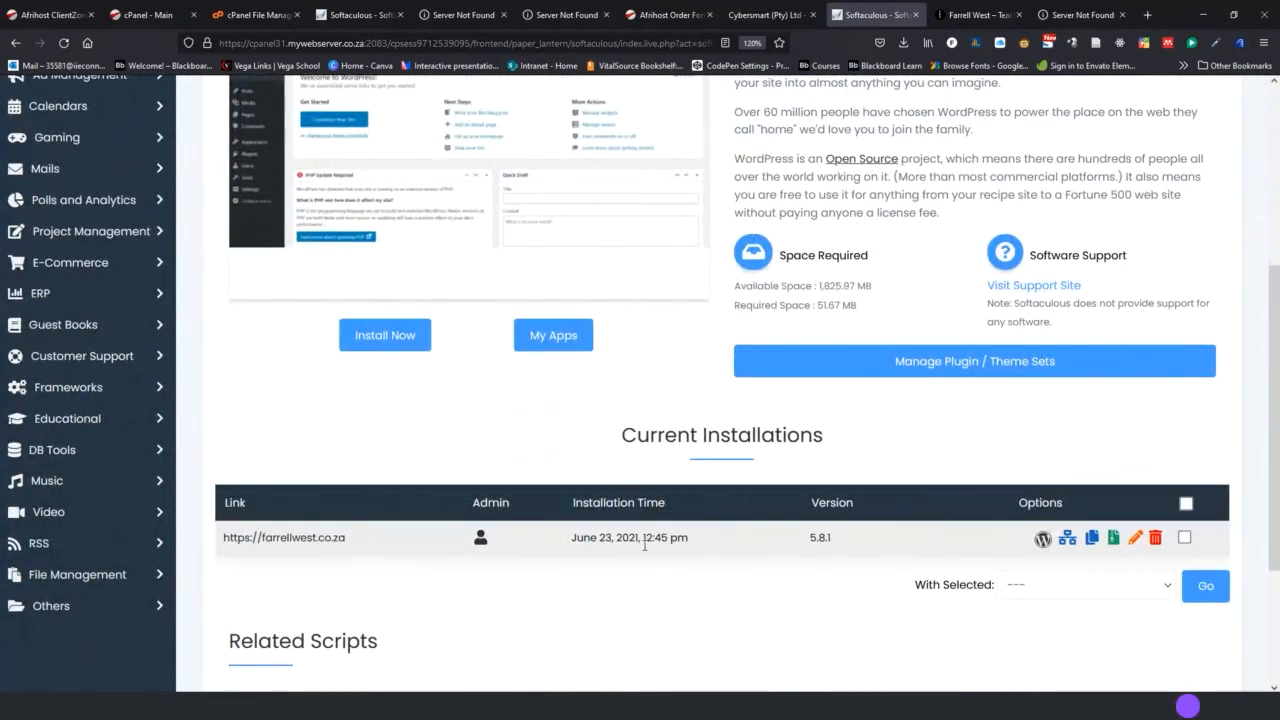
scroll(642, 545, down, 1)
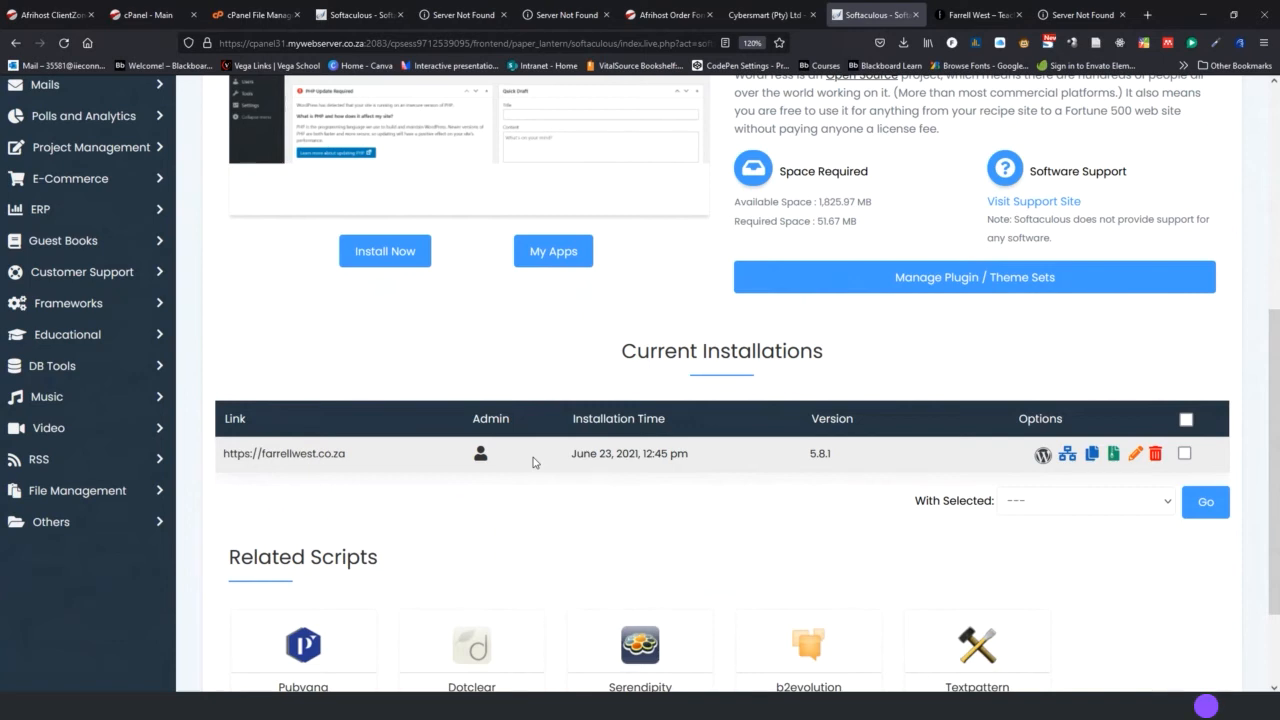
scroll(533, 463, down, 2)
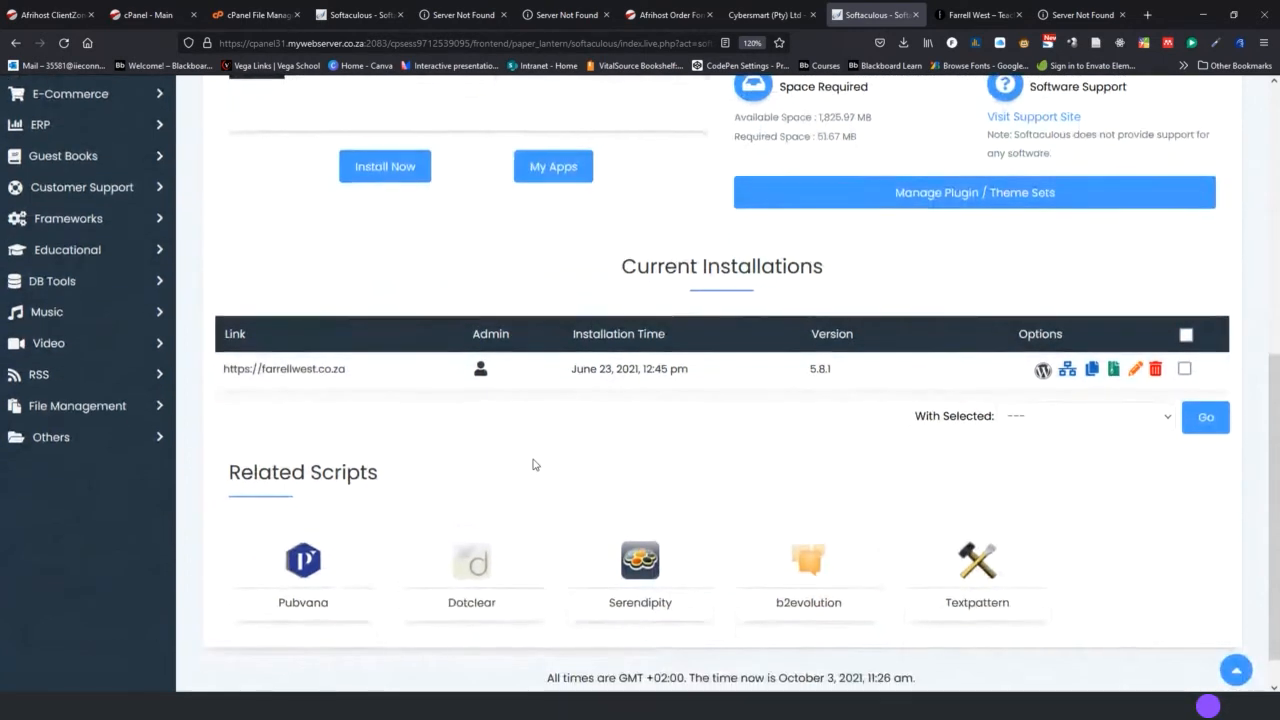
scroll(533, 466, up, 4)
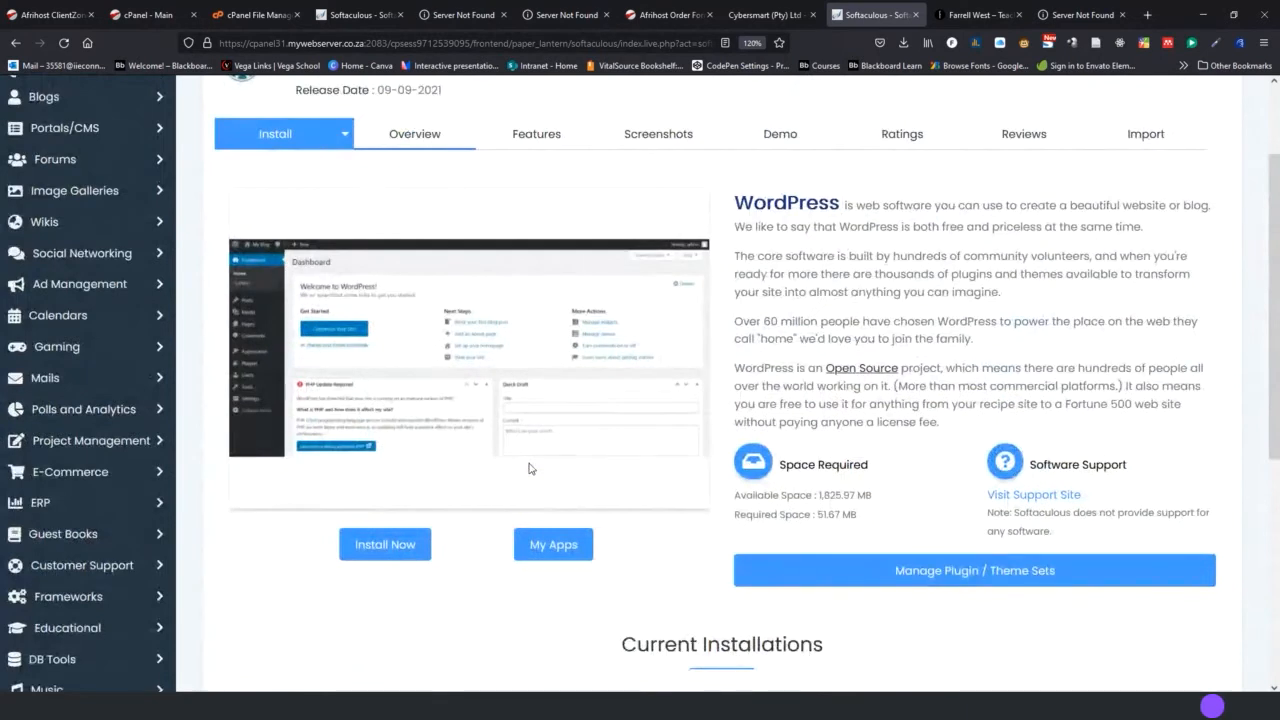
scroll(530, 468, up, 2)
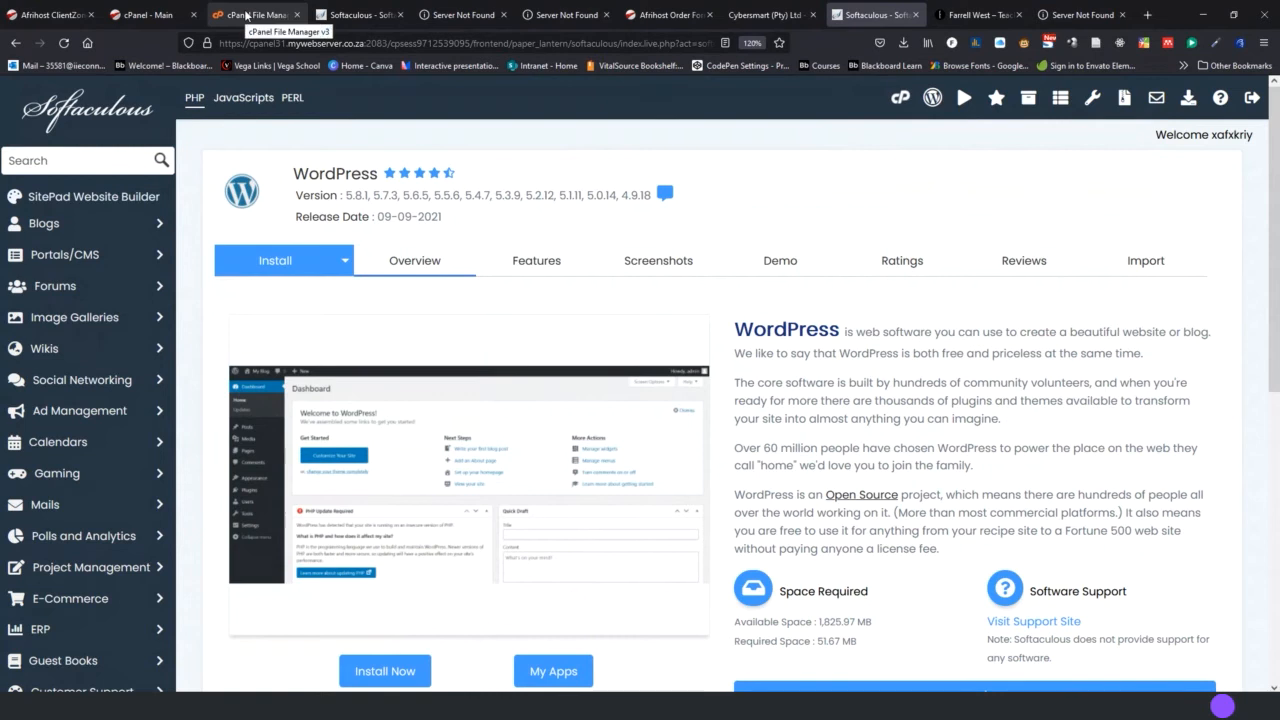
Reload both Server Not Found tabs to confirm redlineelect.co.za is still unreachable.
click(462, 14)
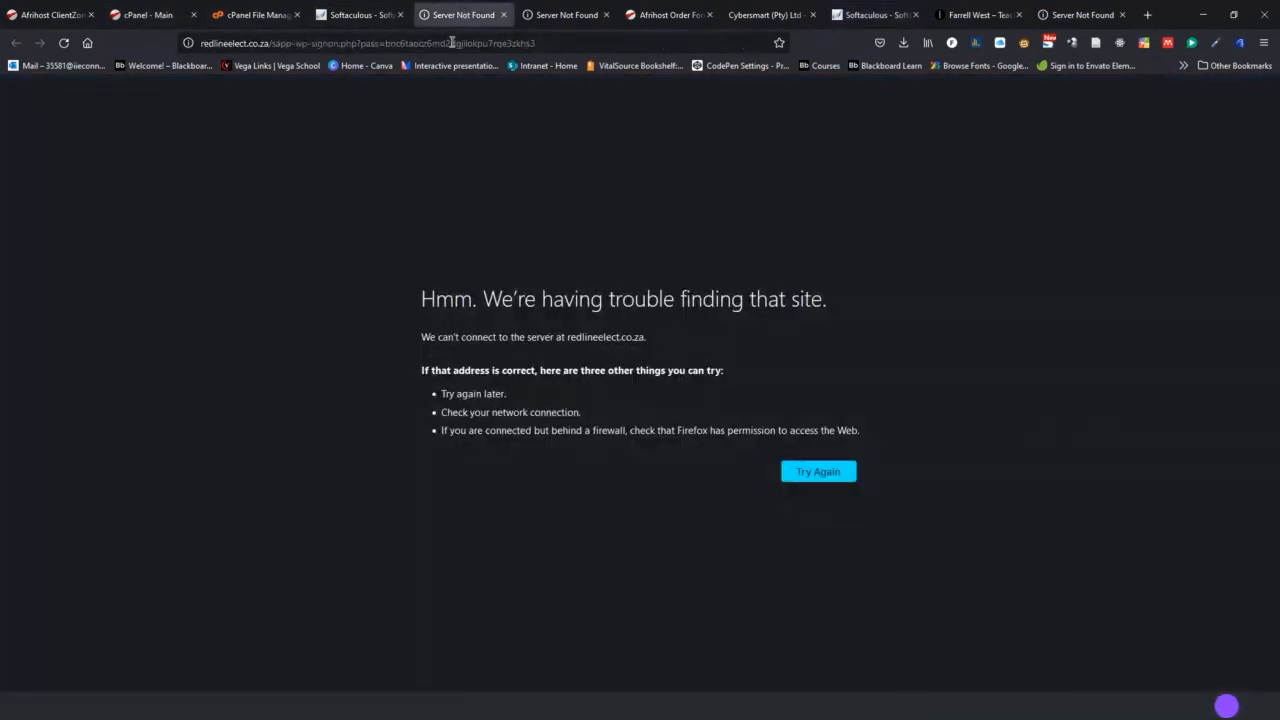
click(70, 43)
click(548, 14)
click(63, 43)
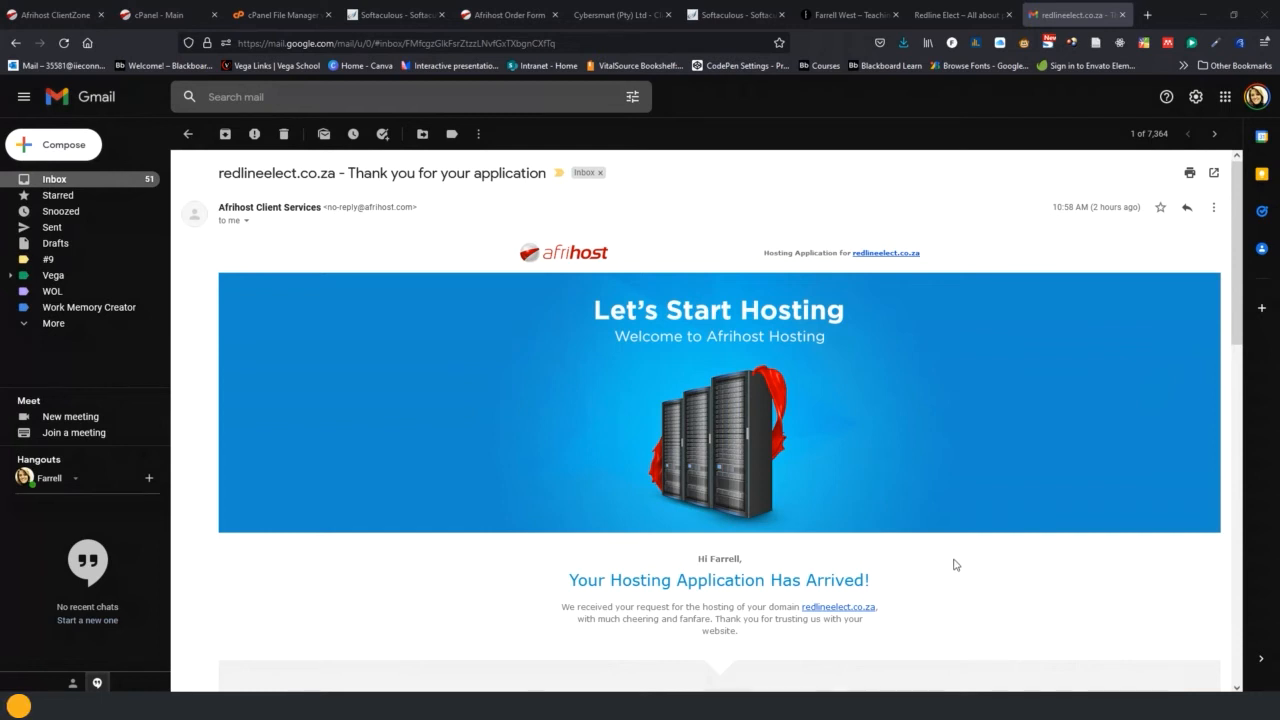
Read through the Afrihost activation email, then go to the live Redline Elect site tab.
scroll(955, 565, down, 1)
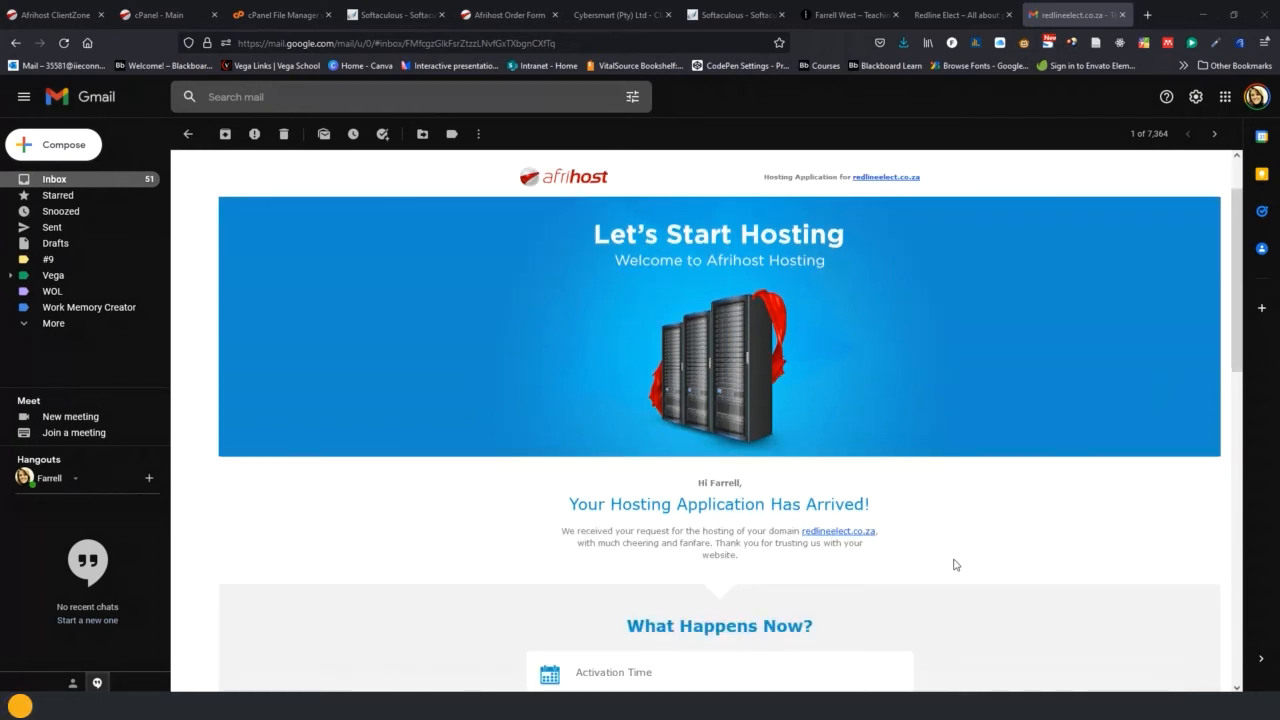
scroll(955, 565, down, 4)
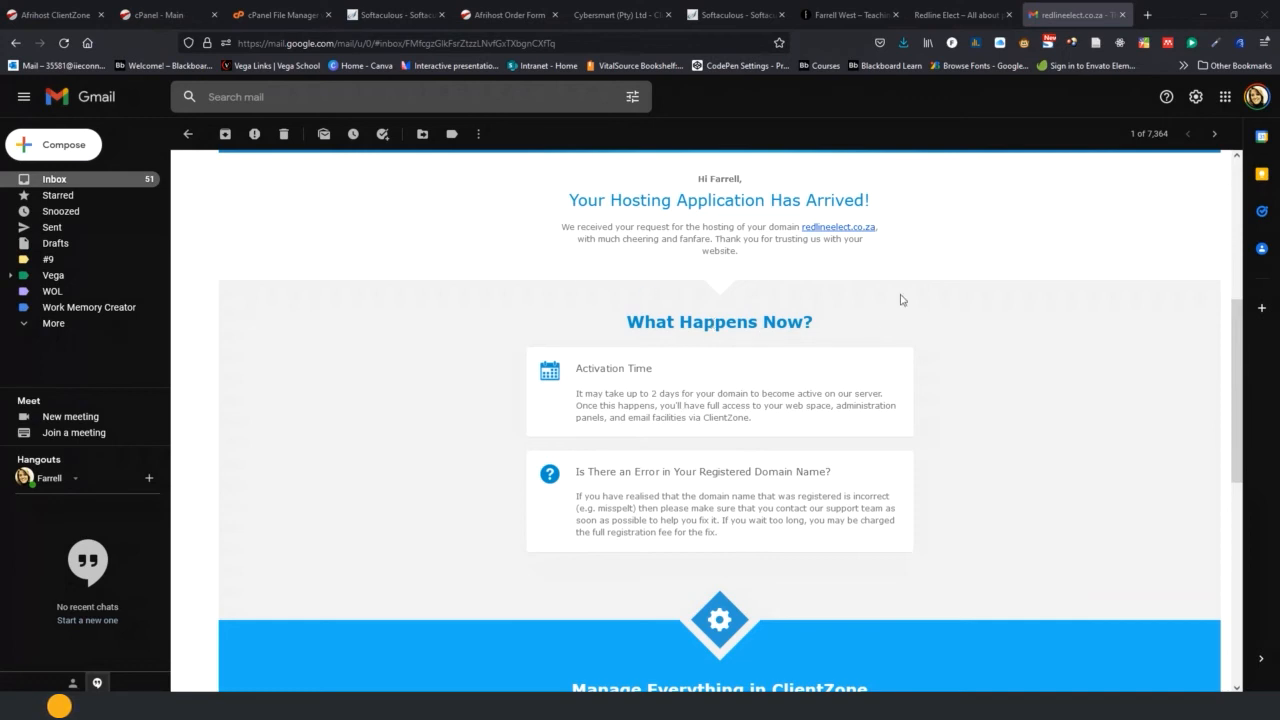
click(960, 15)
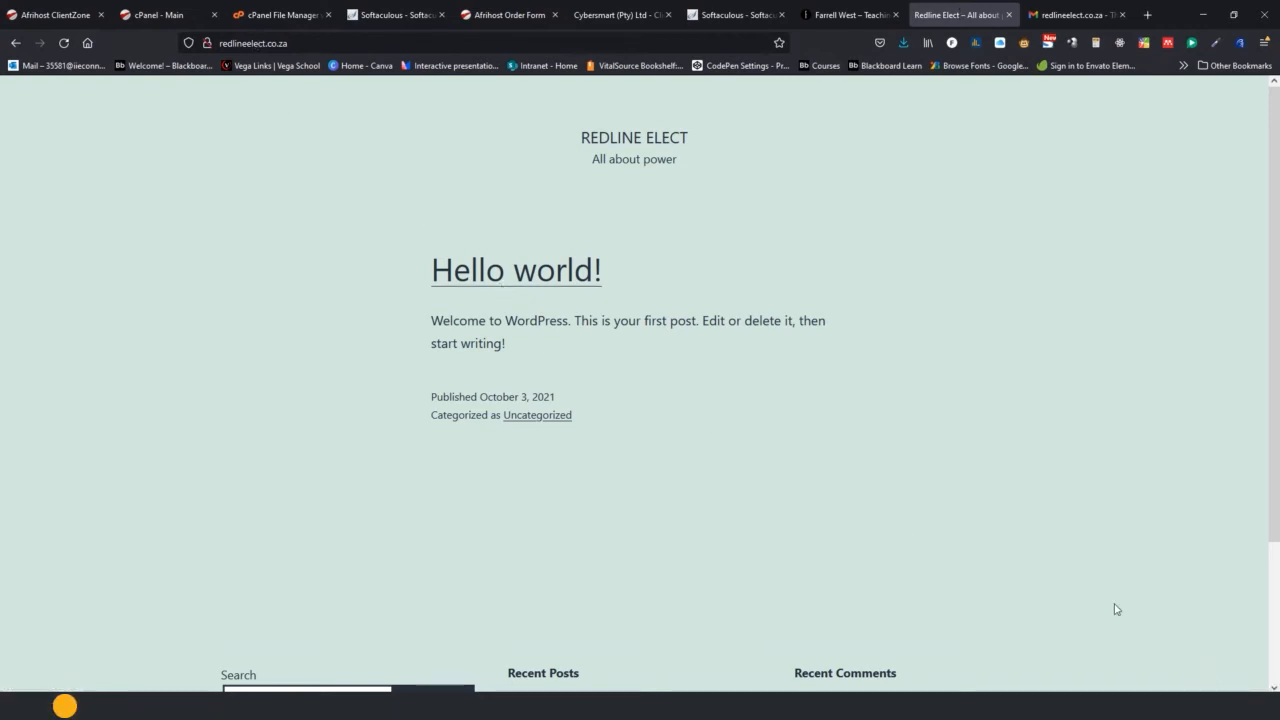
Load the redlineelect.co.za/wp-admin login page.
scroll(708, 486, down, 3)
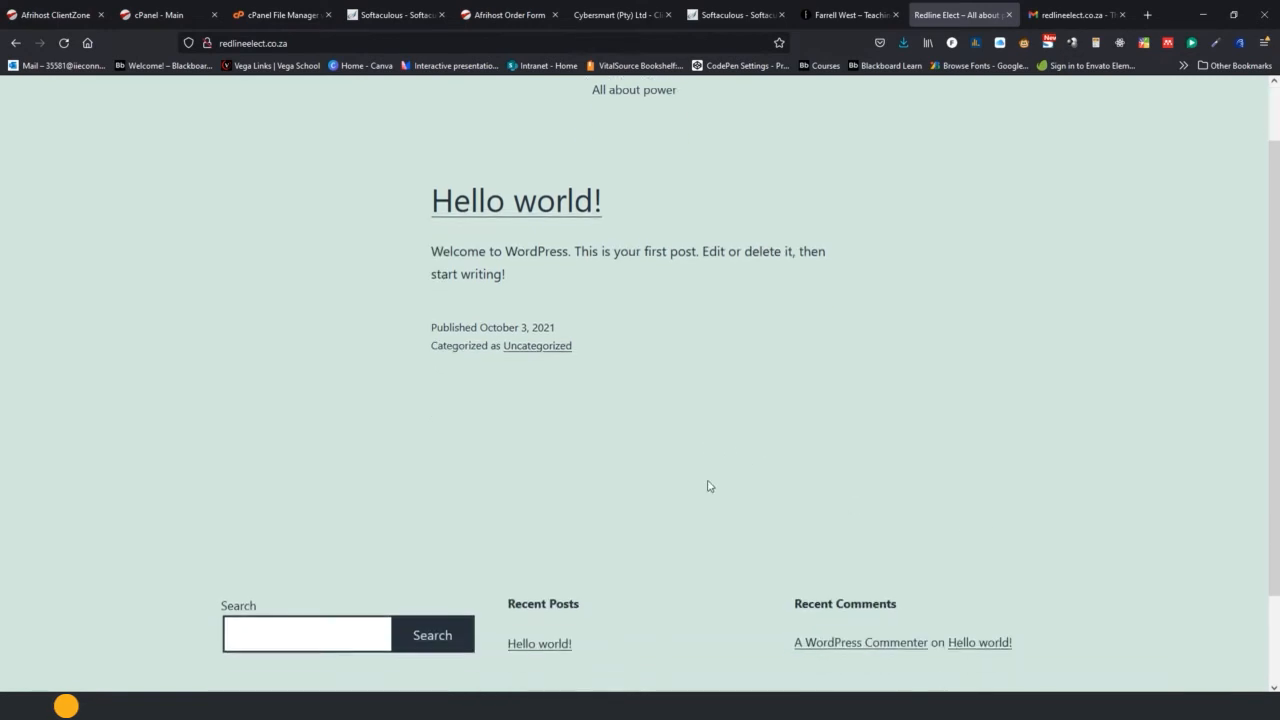
scroll(708, 486, up, 3)
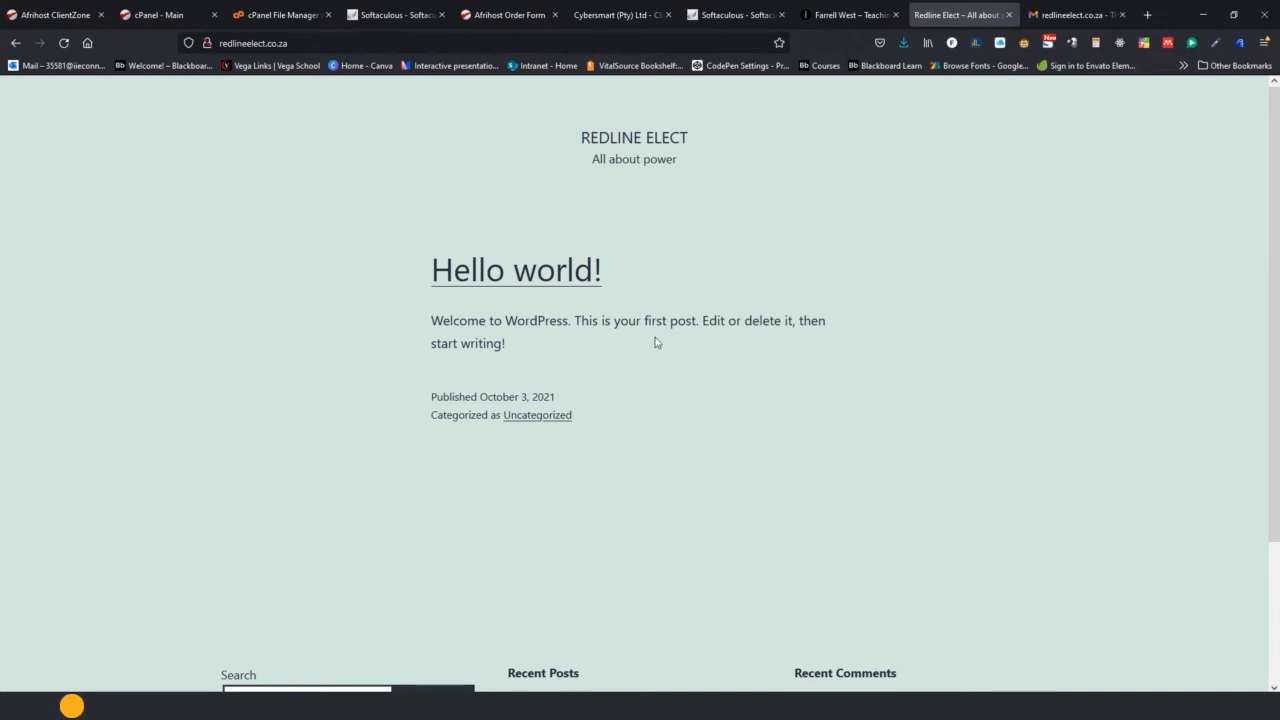
click(325, 42)
click(325, 42)
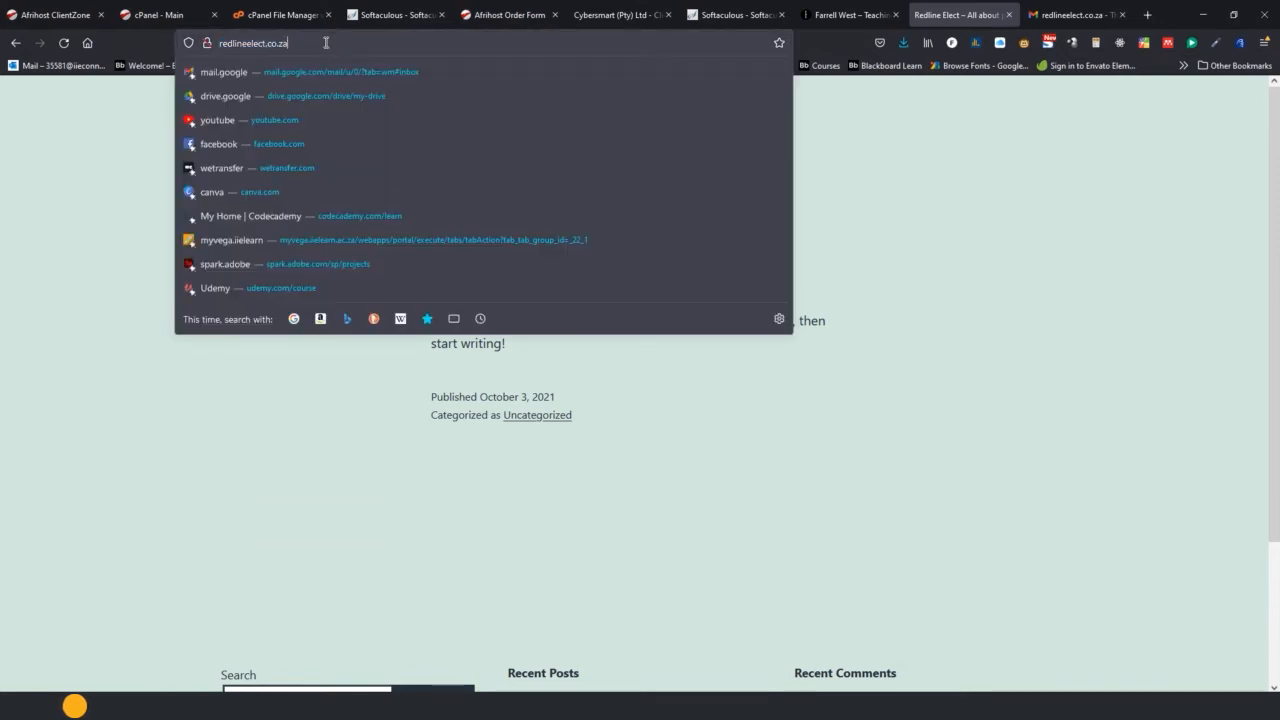
text(/wp-)
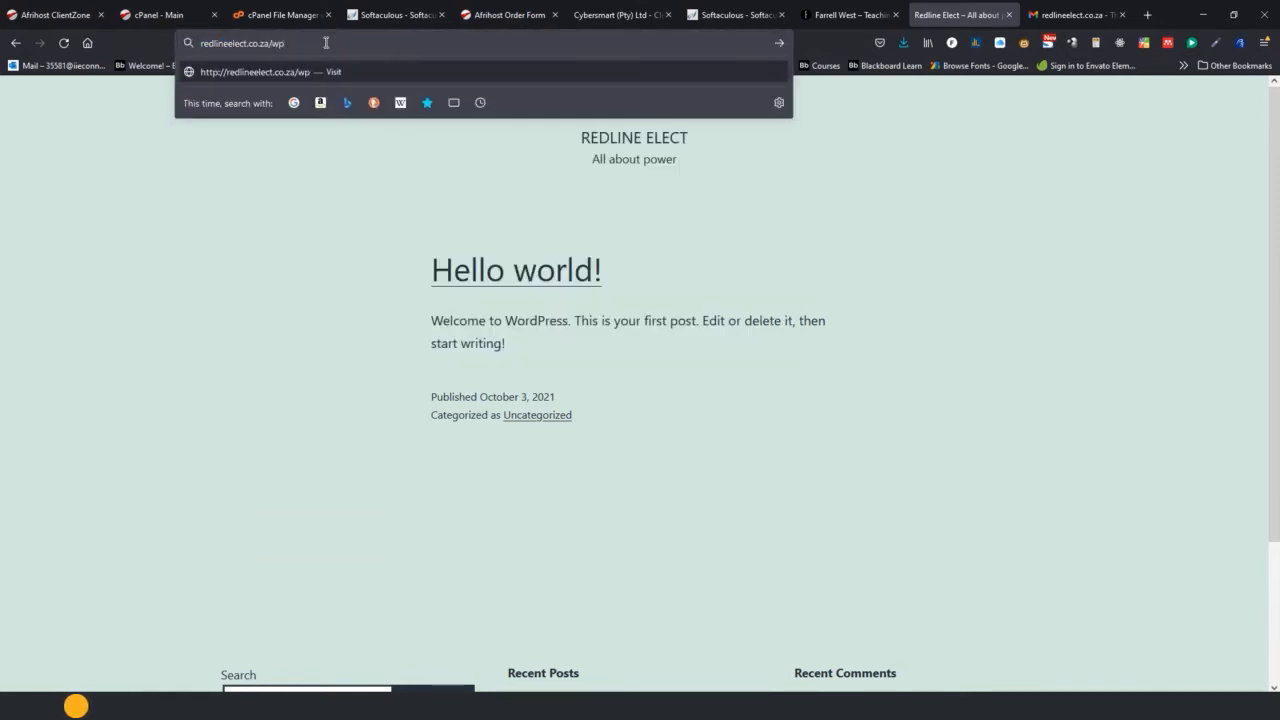
text(admin)
key(Return)
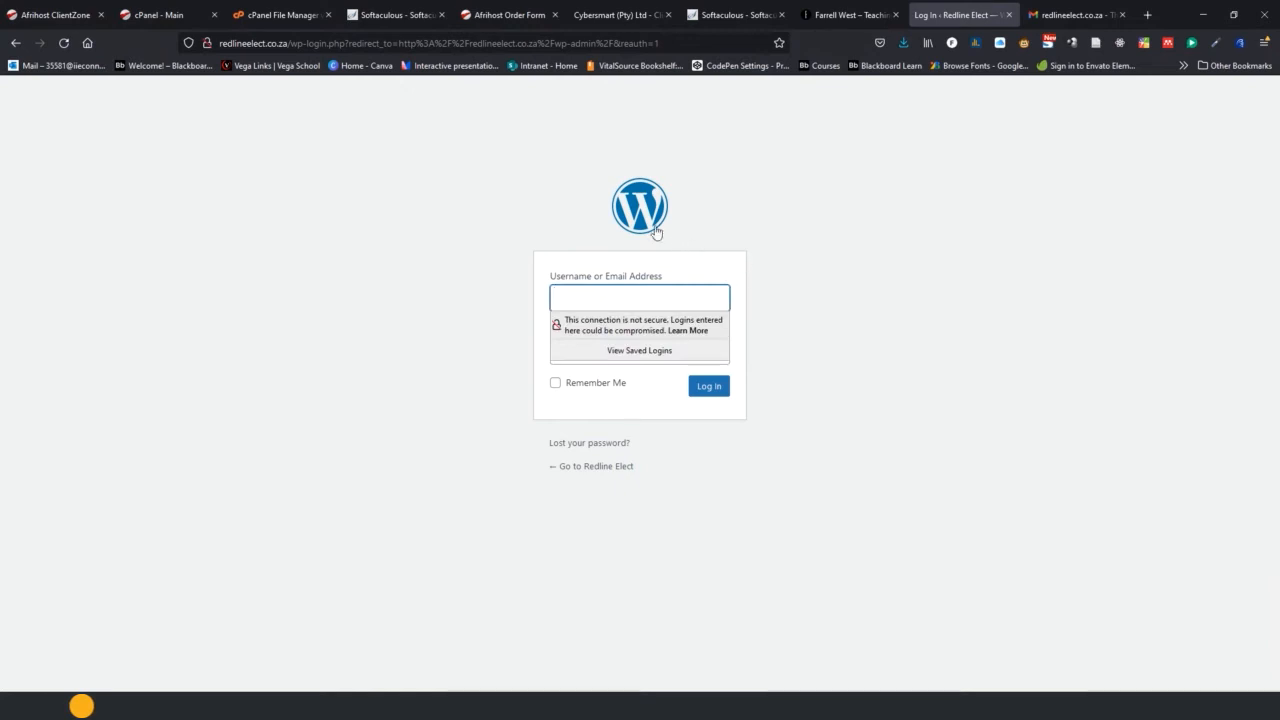
Log in as admin with the account password and Remember Me ticked, saving the login in Firefox.
click(651, 297)
text(admin)
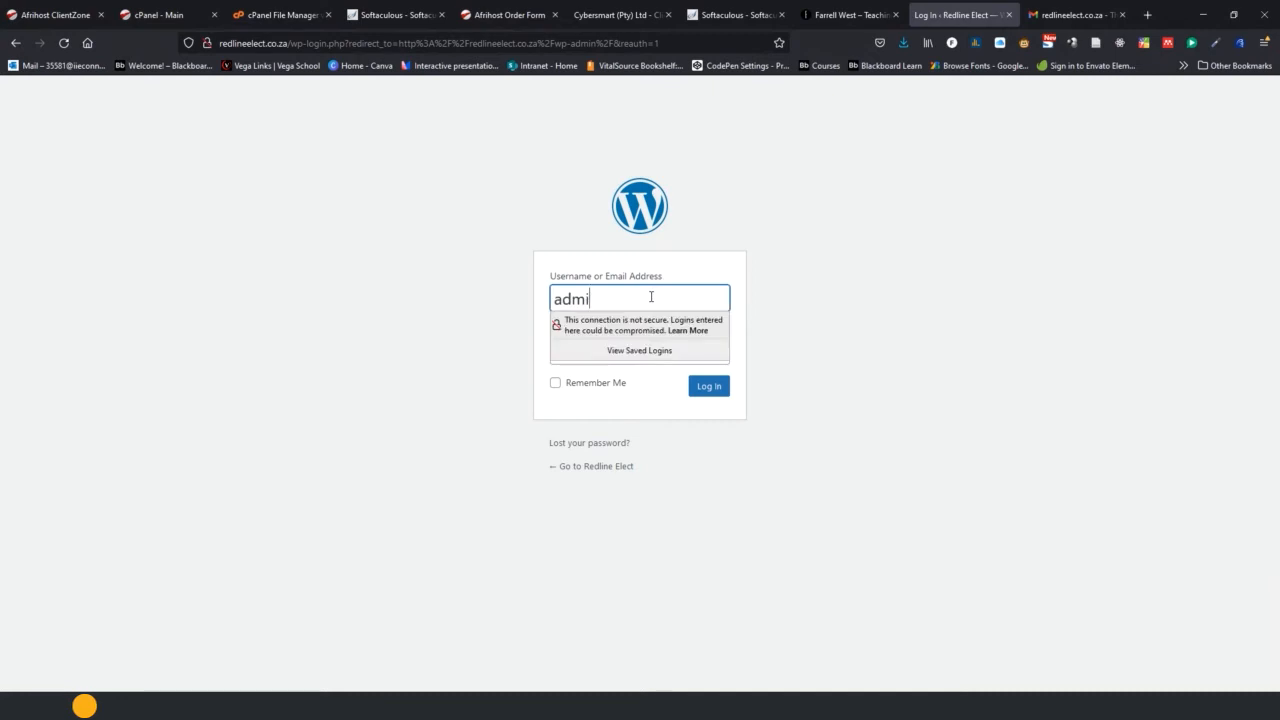
click(787, 313)
click(606, 349)
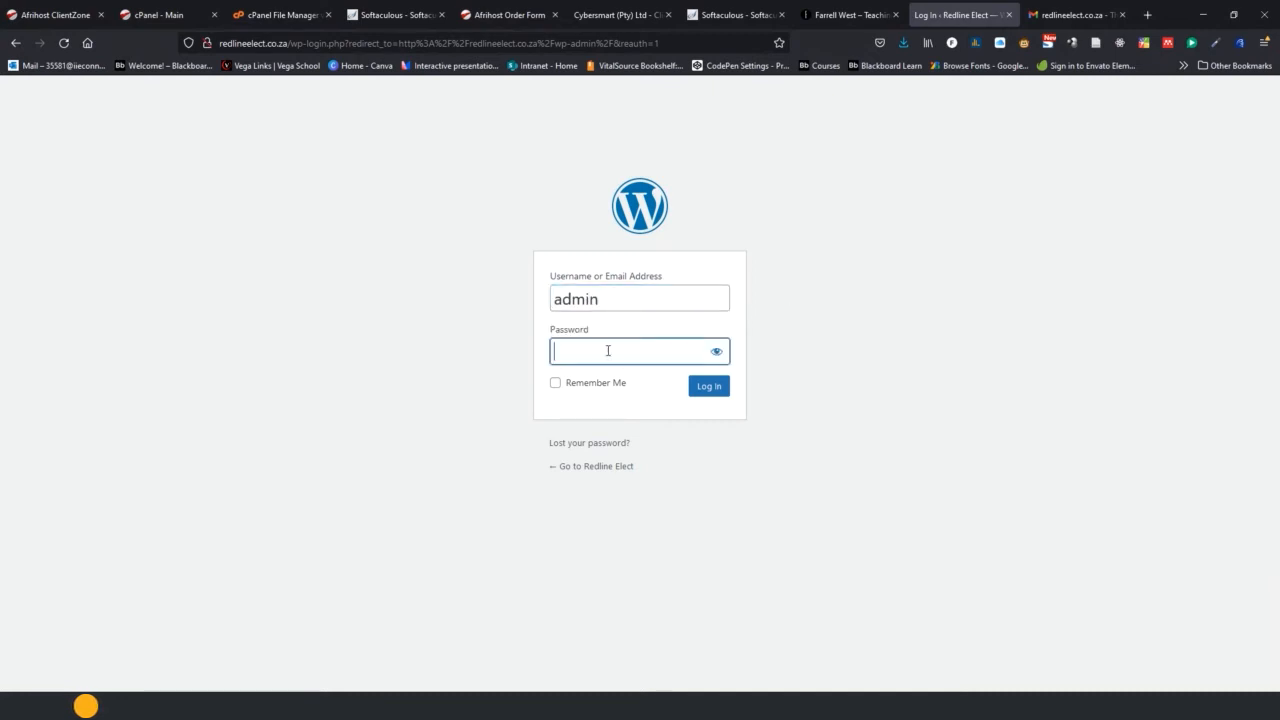
text(a************)
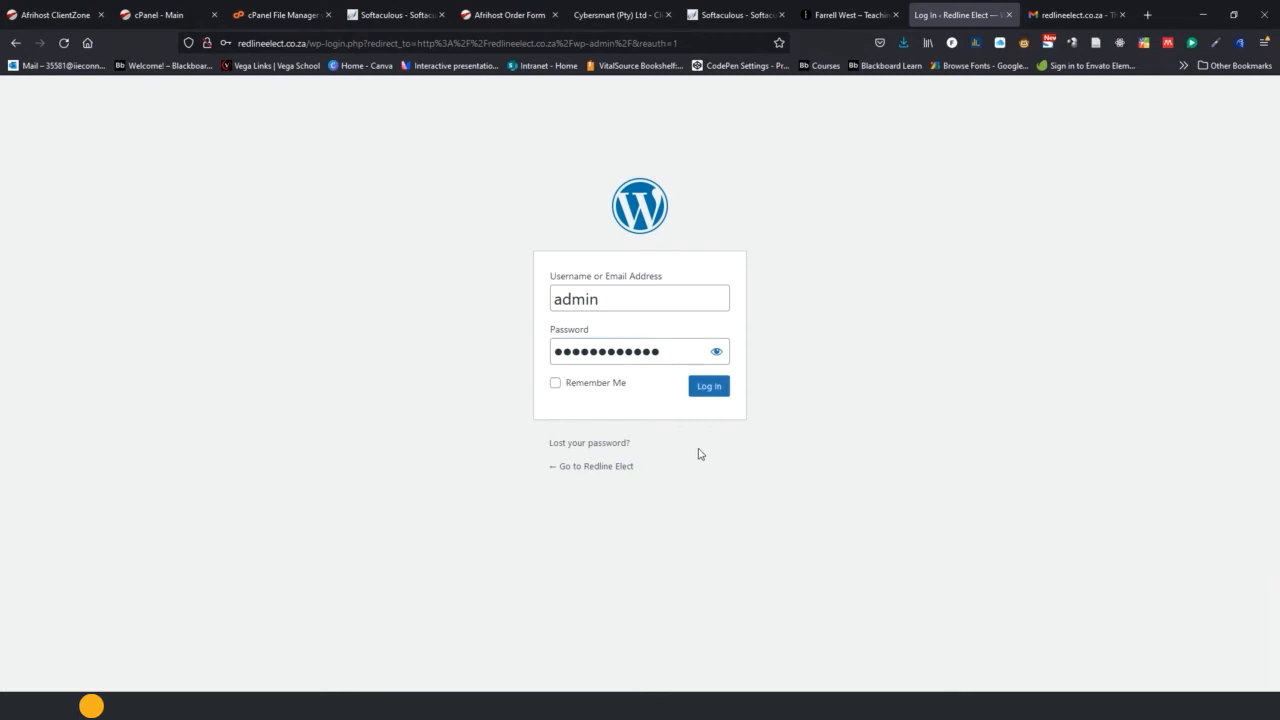
click(574, 386)
click(710, 392)
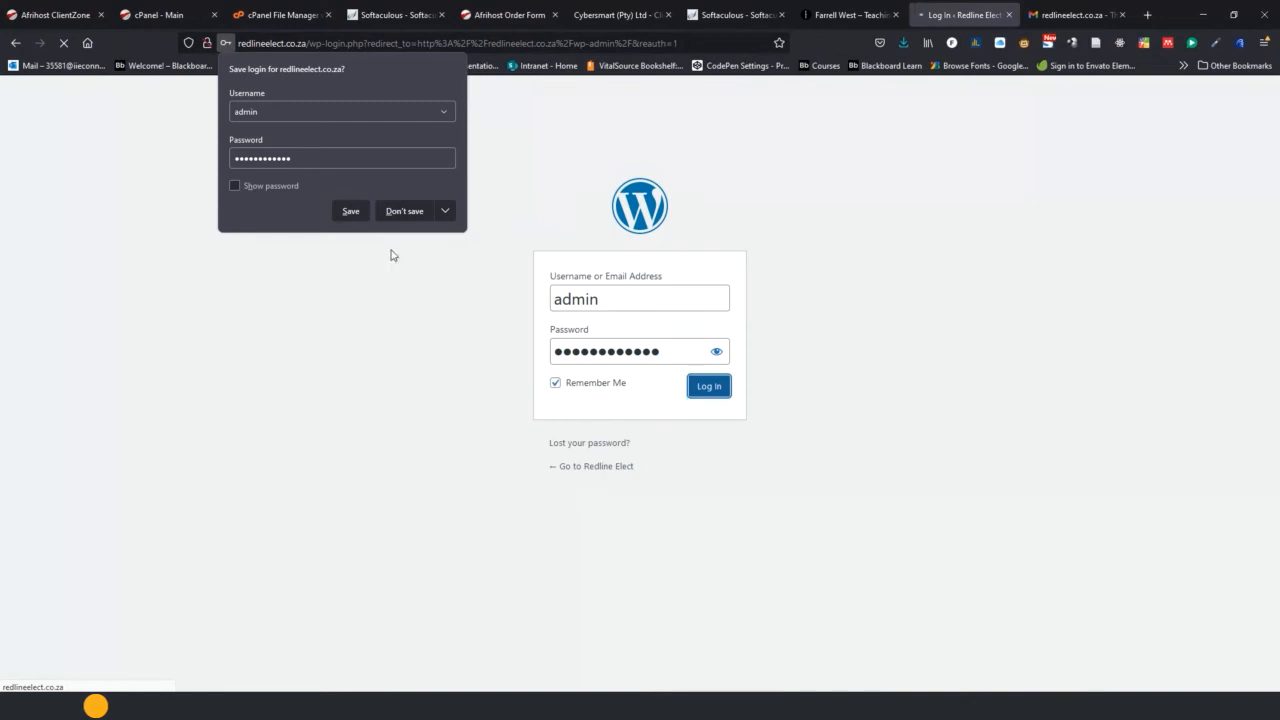
click(350, 211)
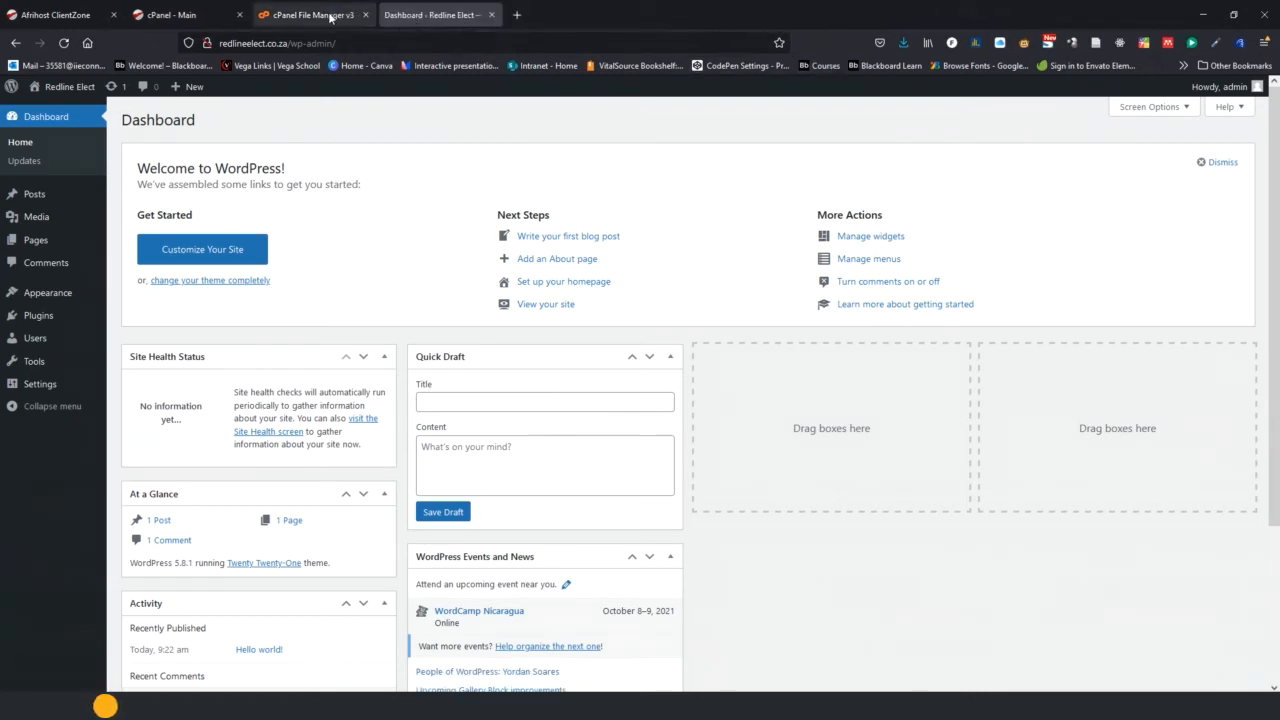
Refresh File Manager and open public_html, then return to the Redline Elect dashboard.
click(328, 16)
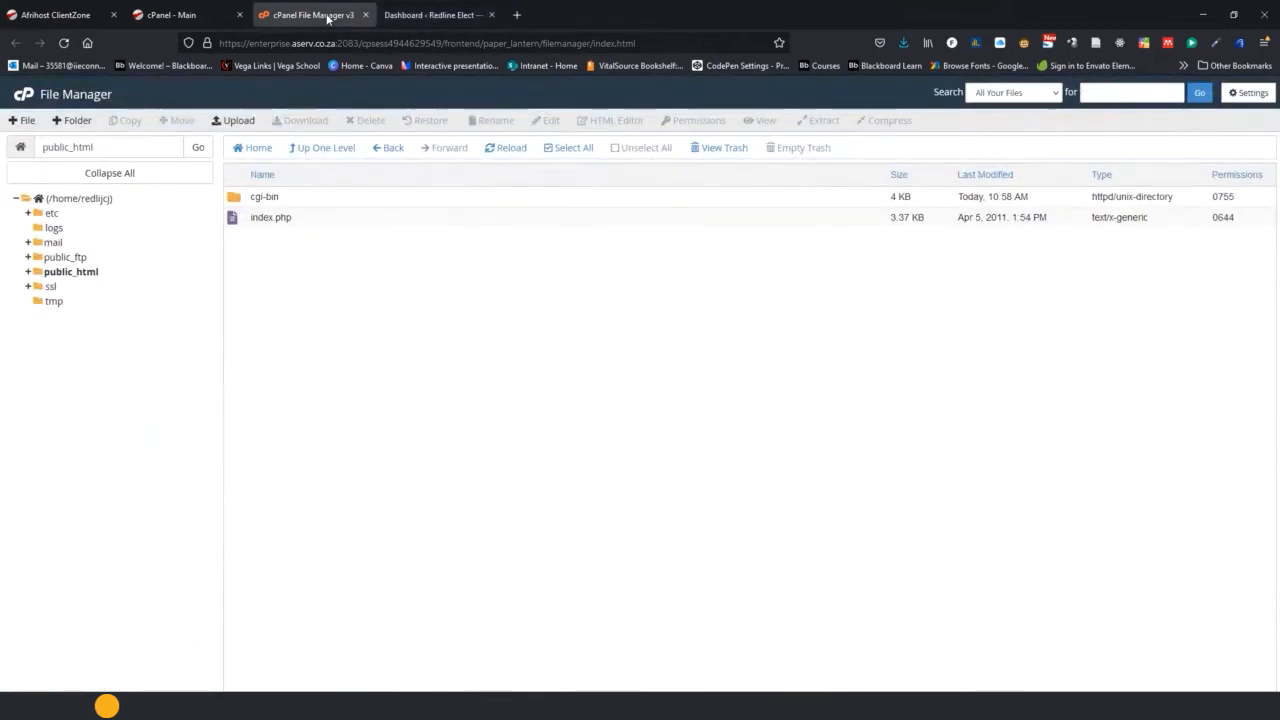
click(59, 46)
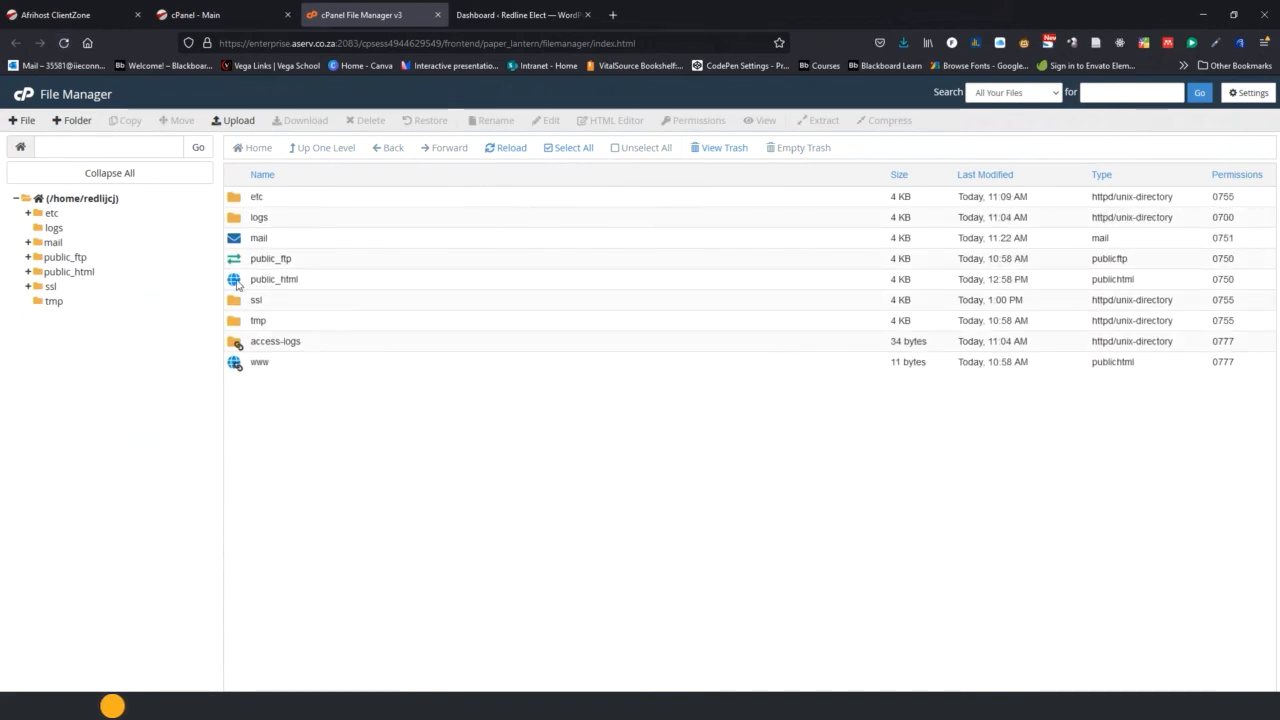
double_click(237, 284)
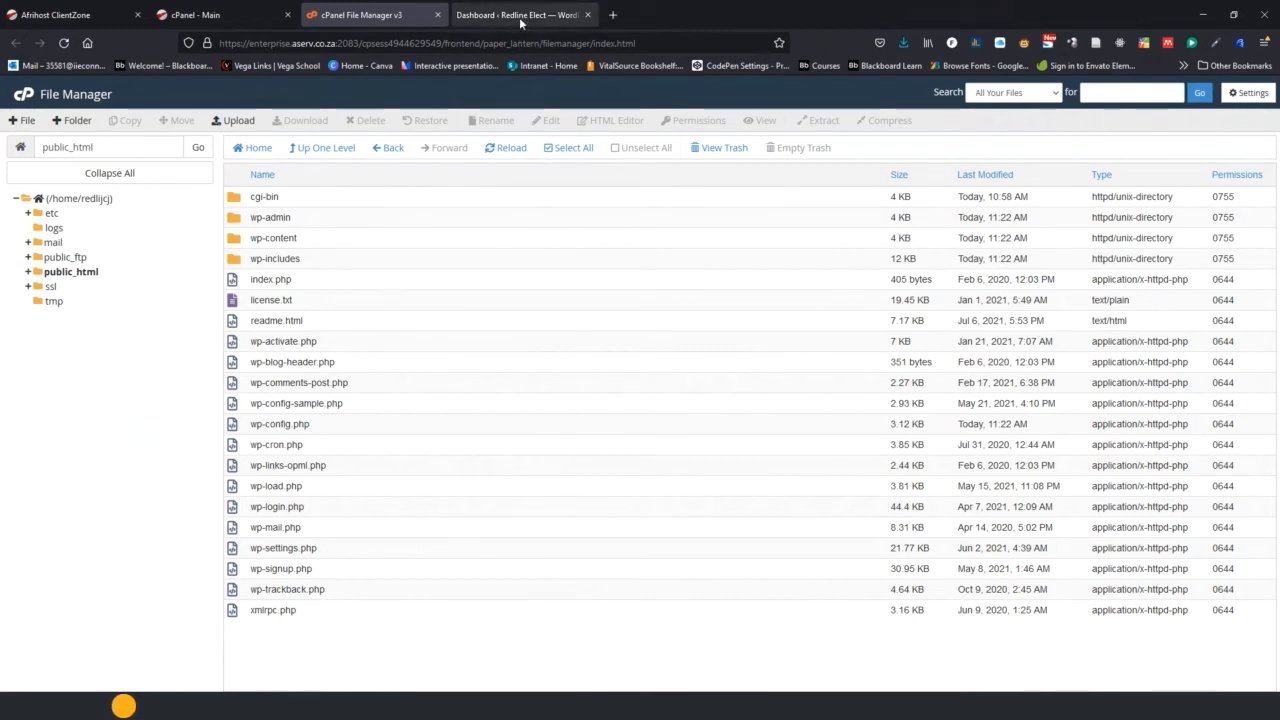
click(520, 22)
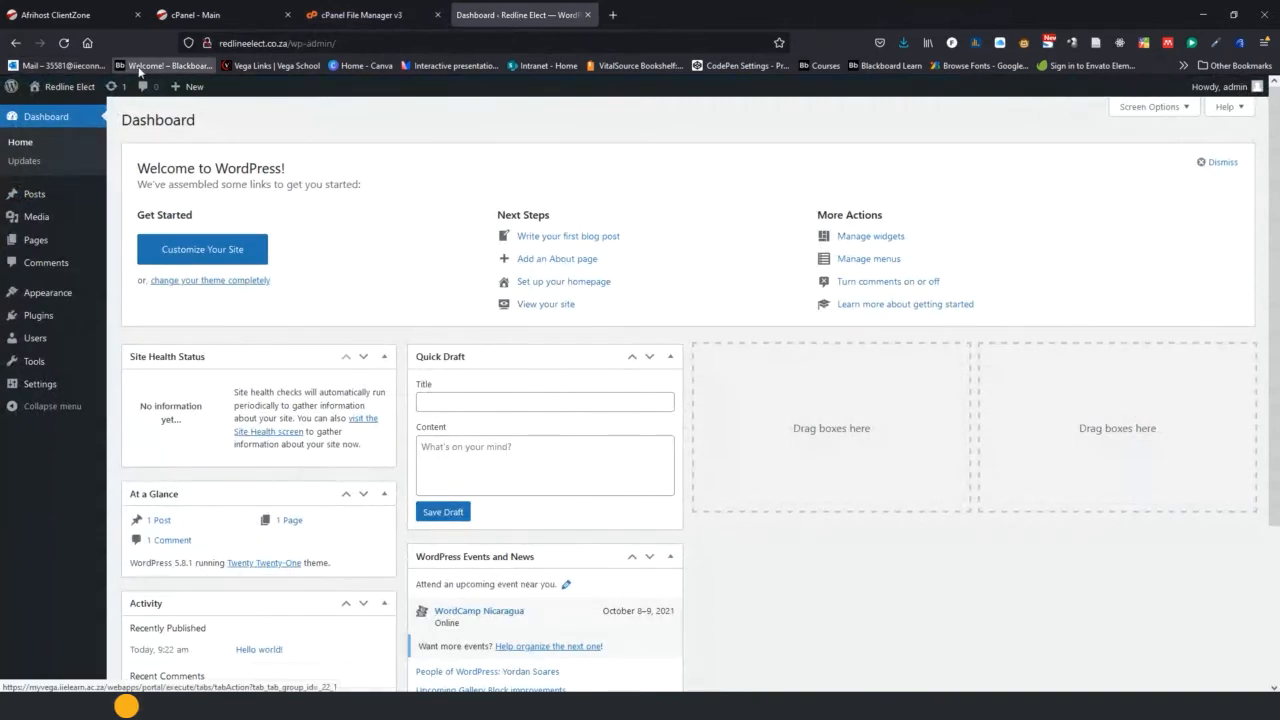
Open the Redline Elect site in a new tab from its site name link.
right_click(64, 88)
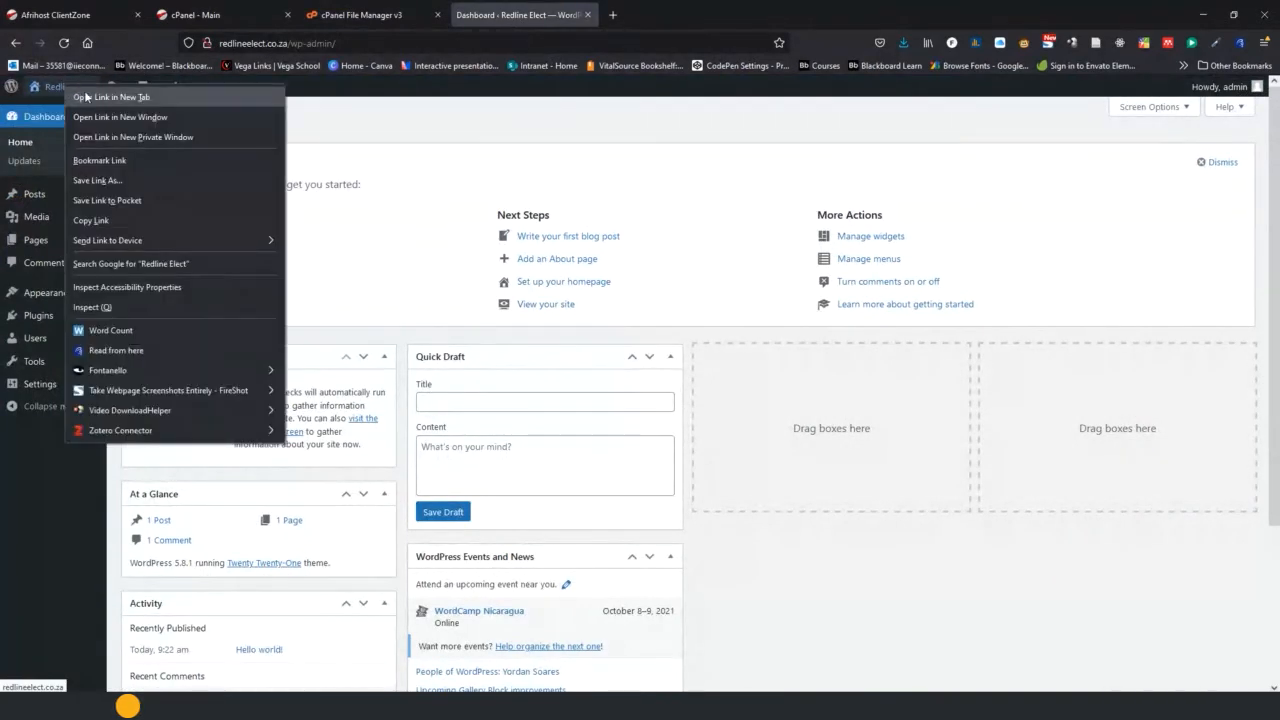
click(95, 96)
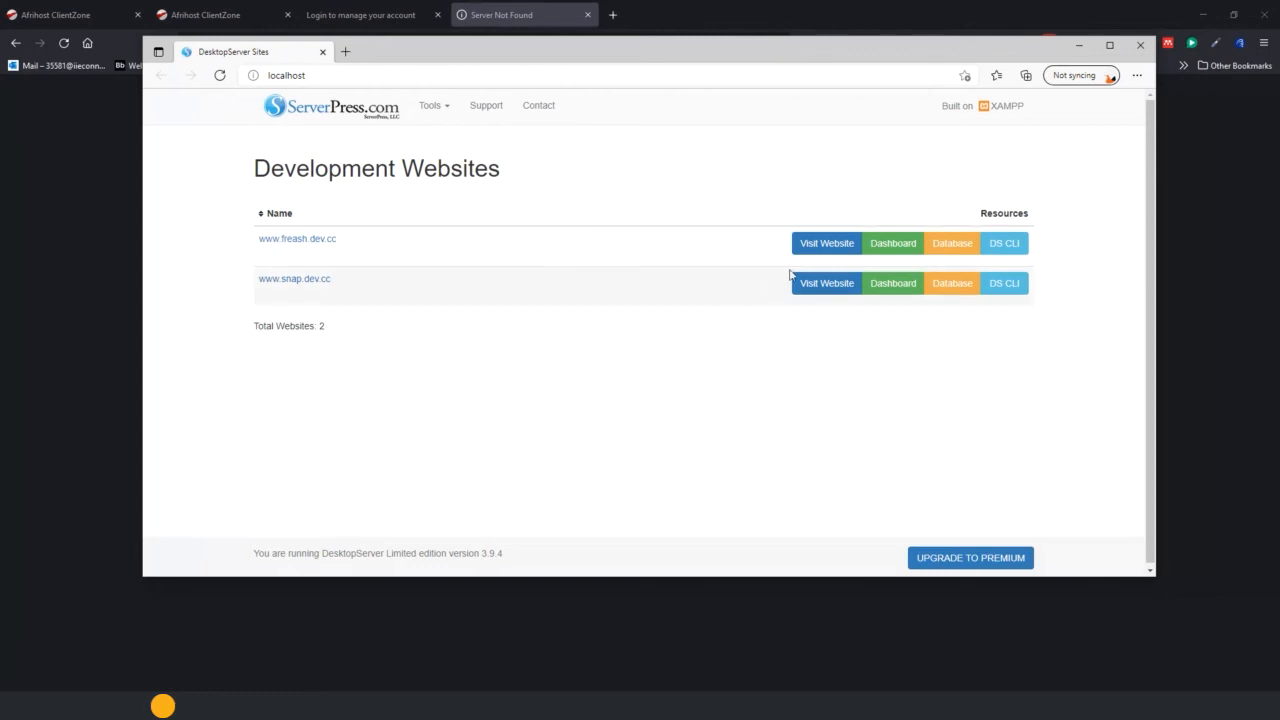
click(880, 250)
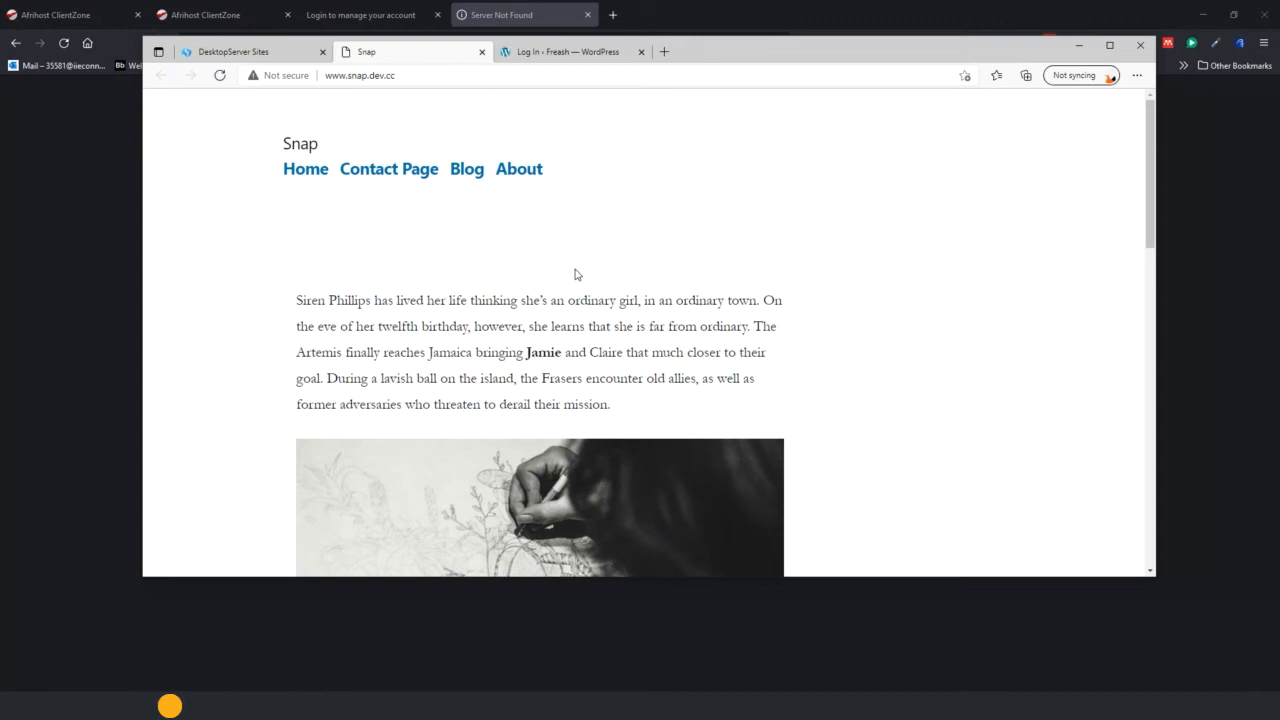
scroll(575, 274, down, 9)
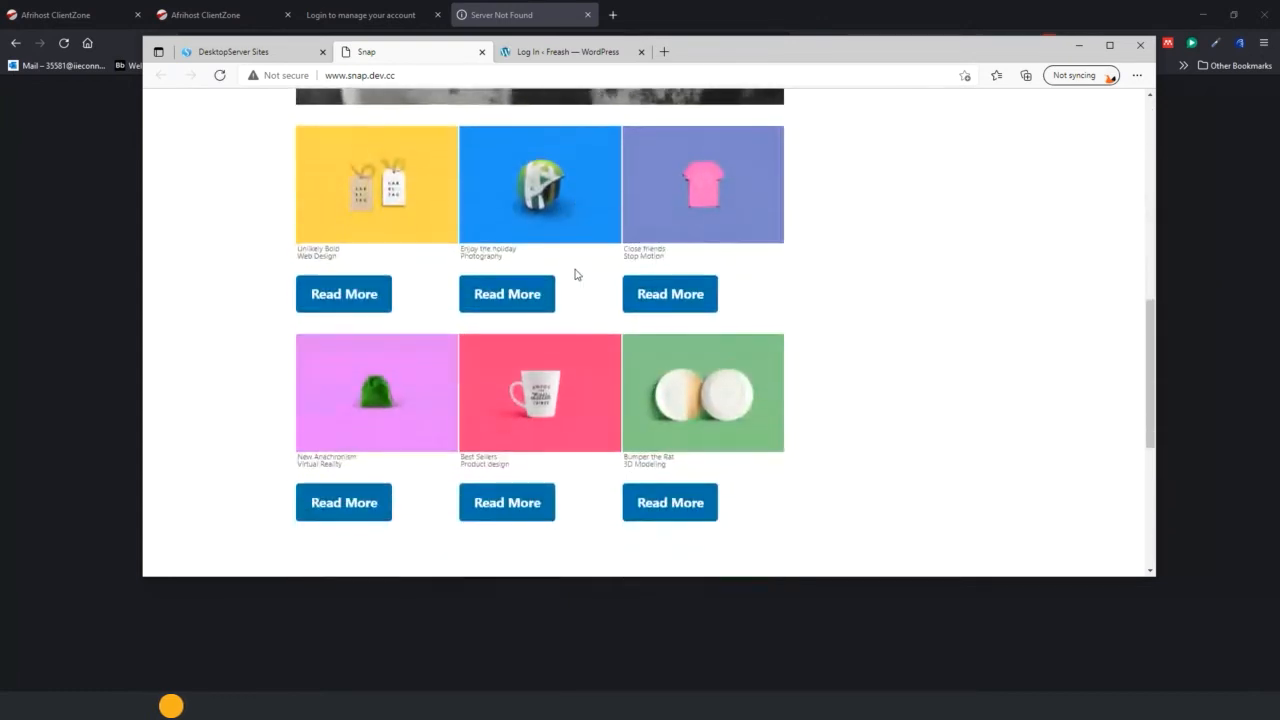
scroll(575, 274, down, 2)
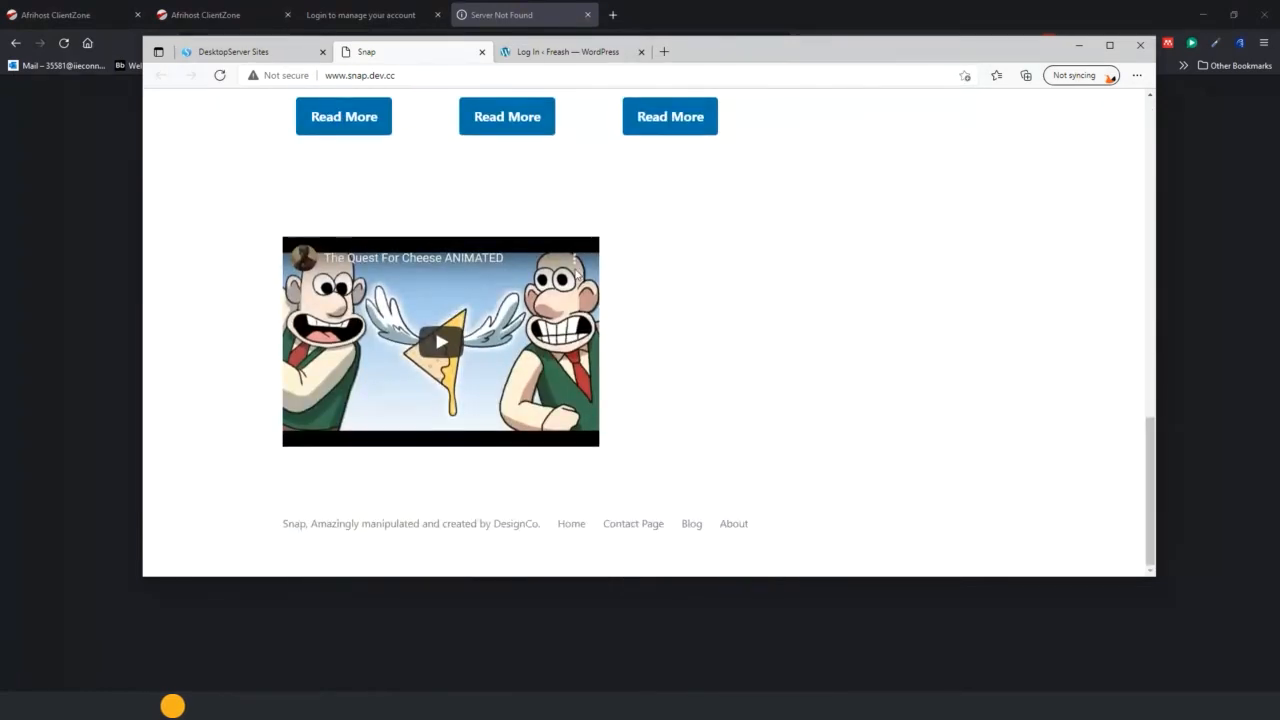
scroll(575, 274, up, 4)
scroll(575, 274, up, 7)
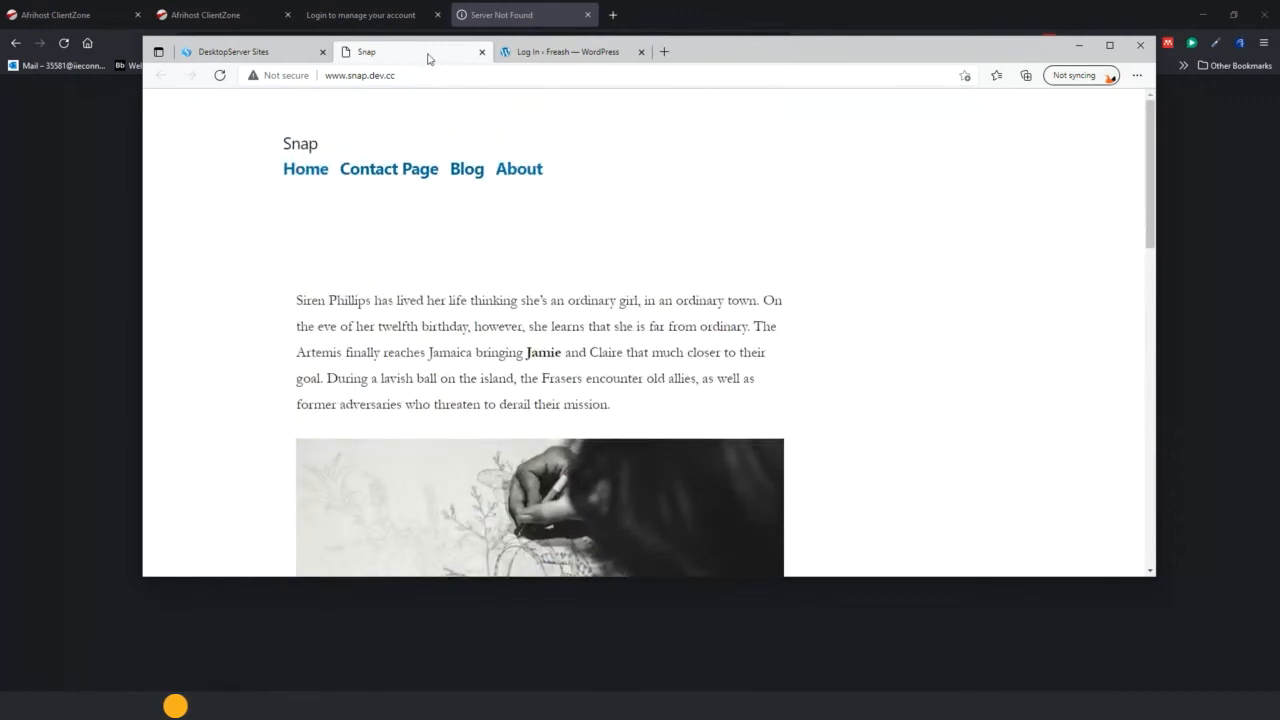
Close the 'Log In ‹ Fresh' tab and return to the Snap homepage.
click(544, 58)
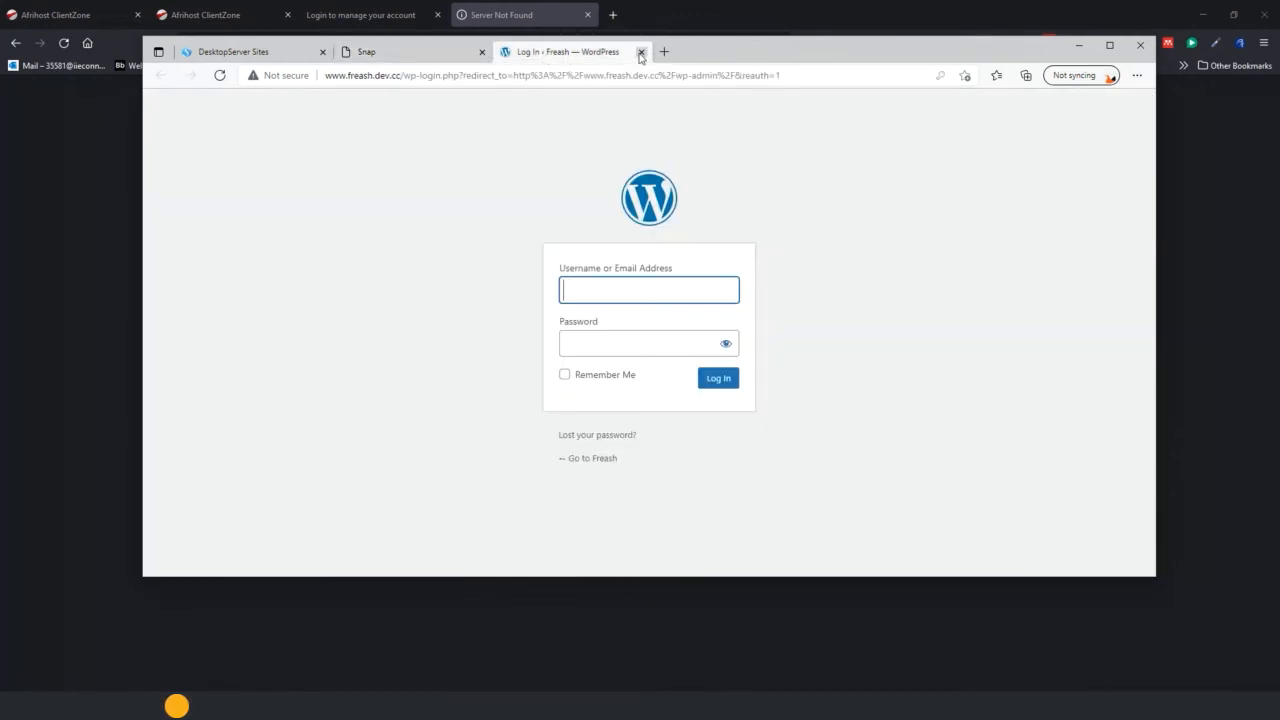
click(641, 52)
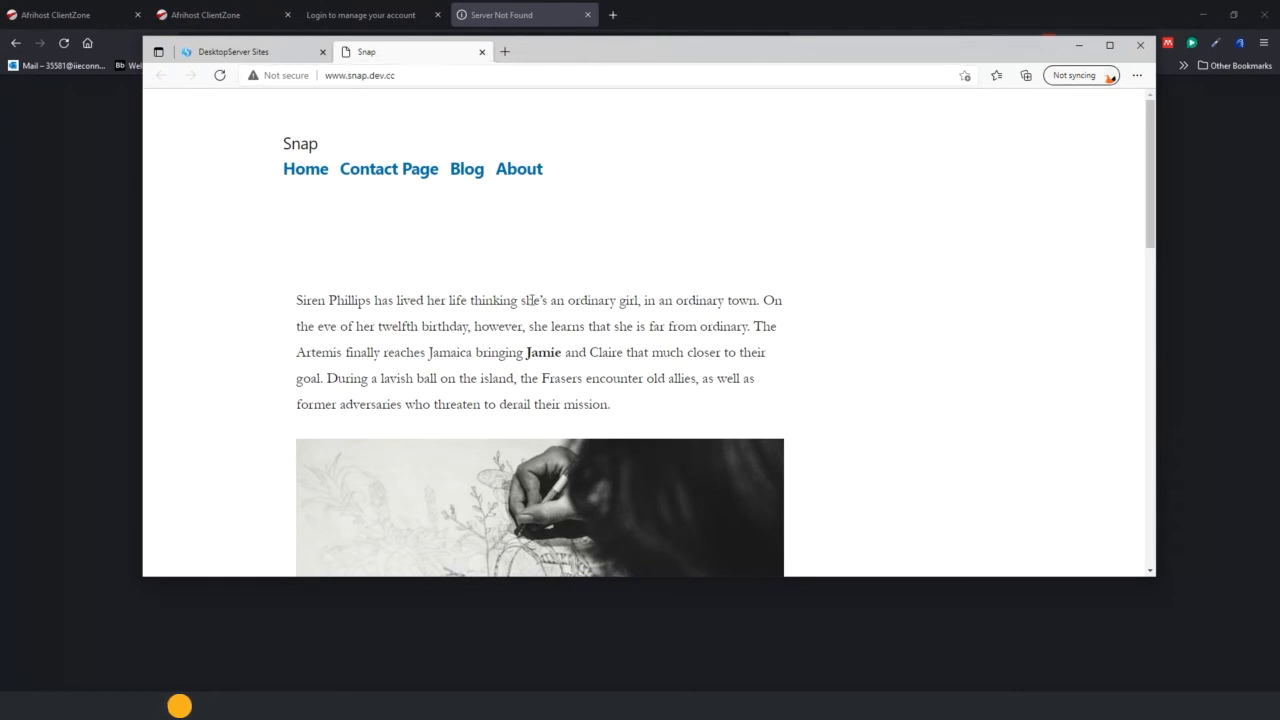
scroll(531, 299, down, 1)
scroll(531, 299, down, 3)
scroll(508, 273, up, 5)
click(415, 74)
click(415, 74)
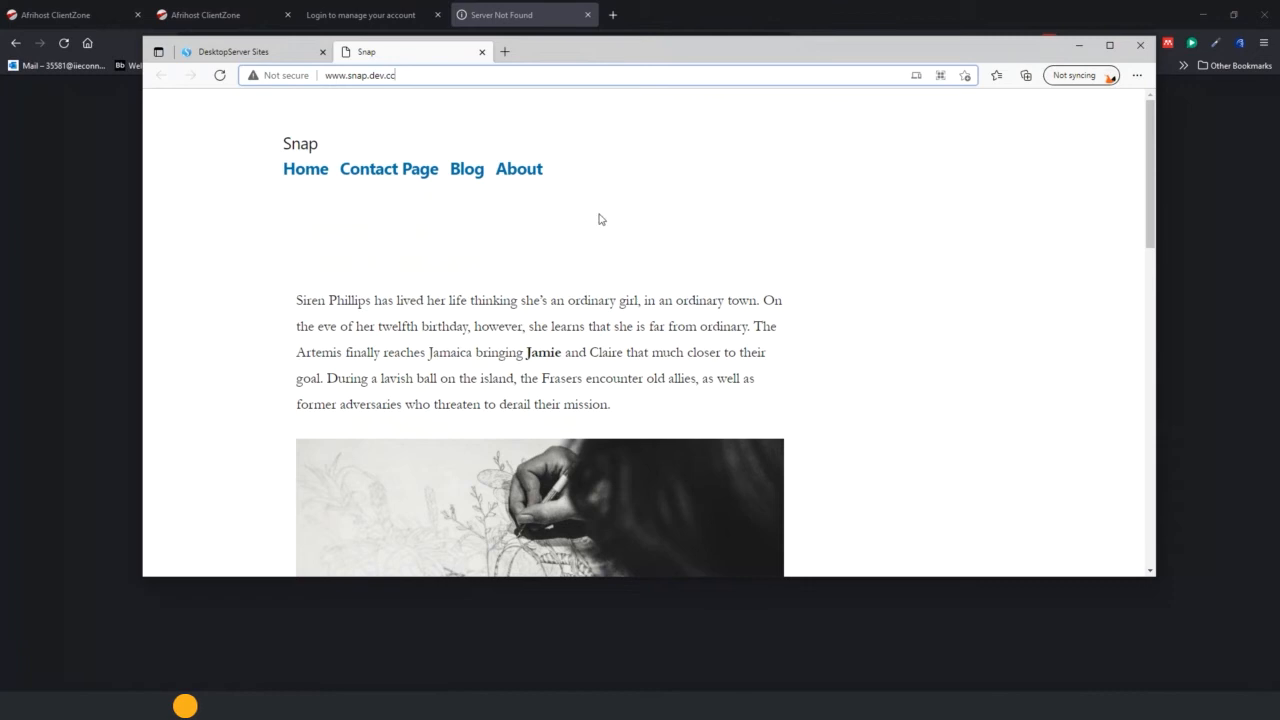
click(235, 51)
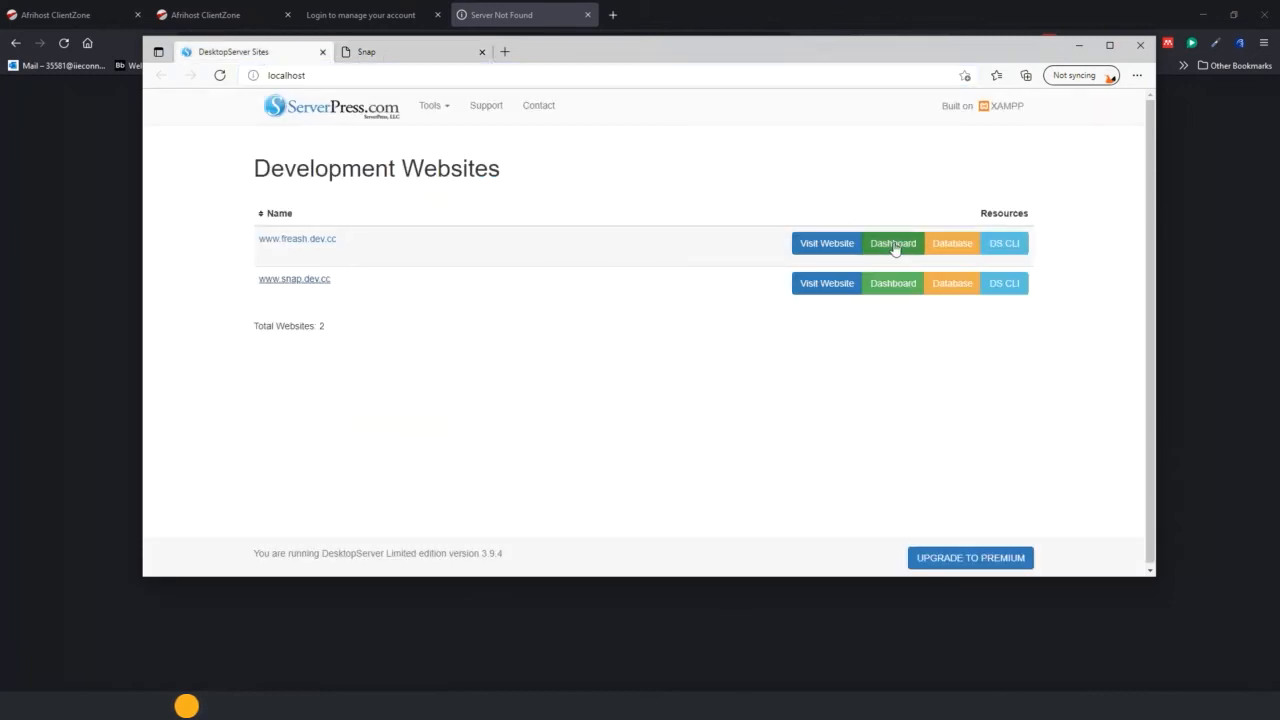
click(434, 55)
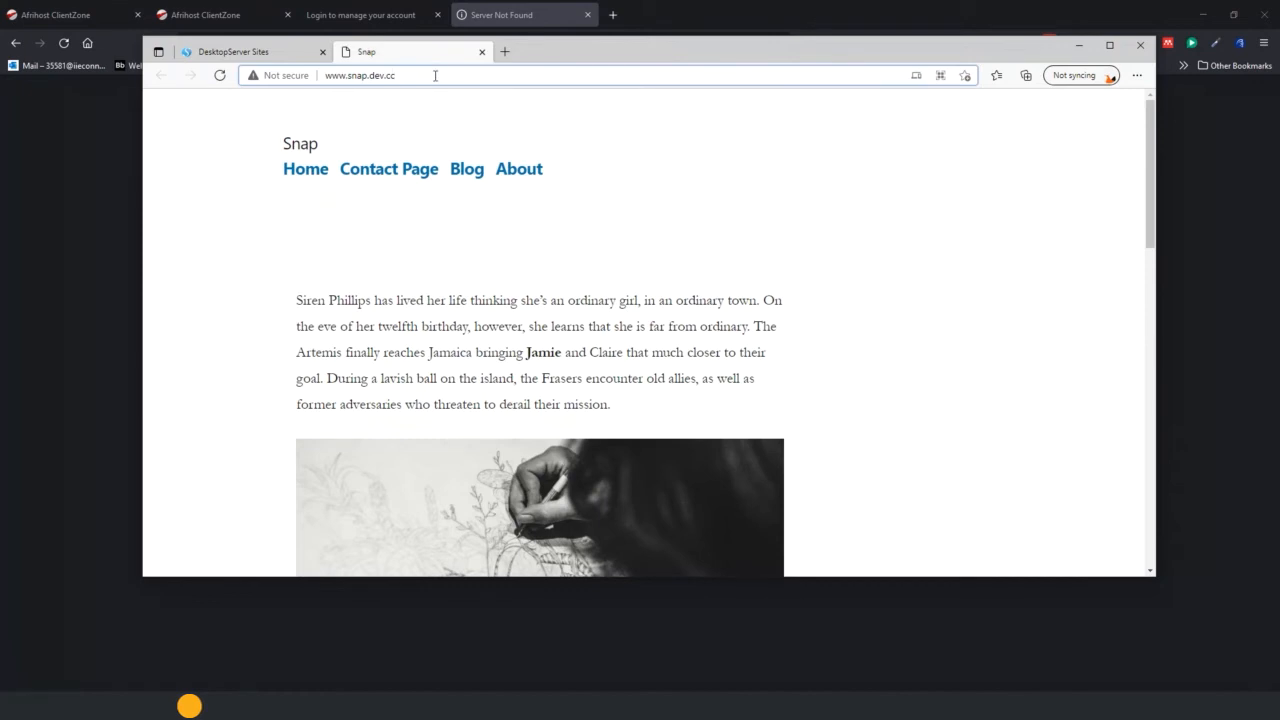
text(/we)
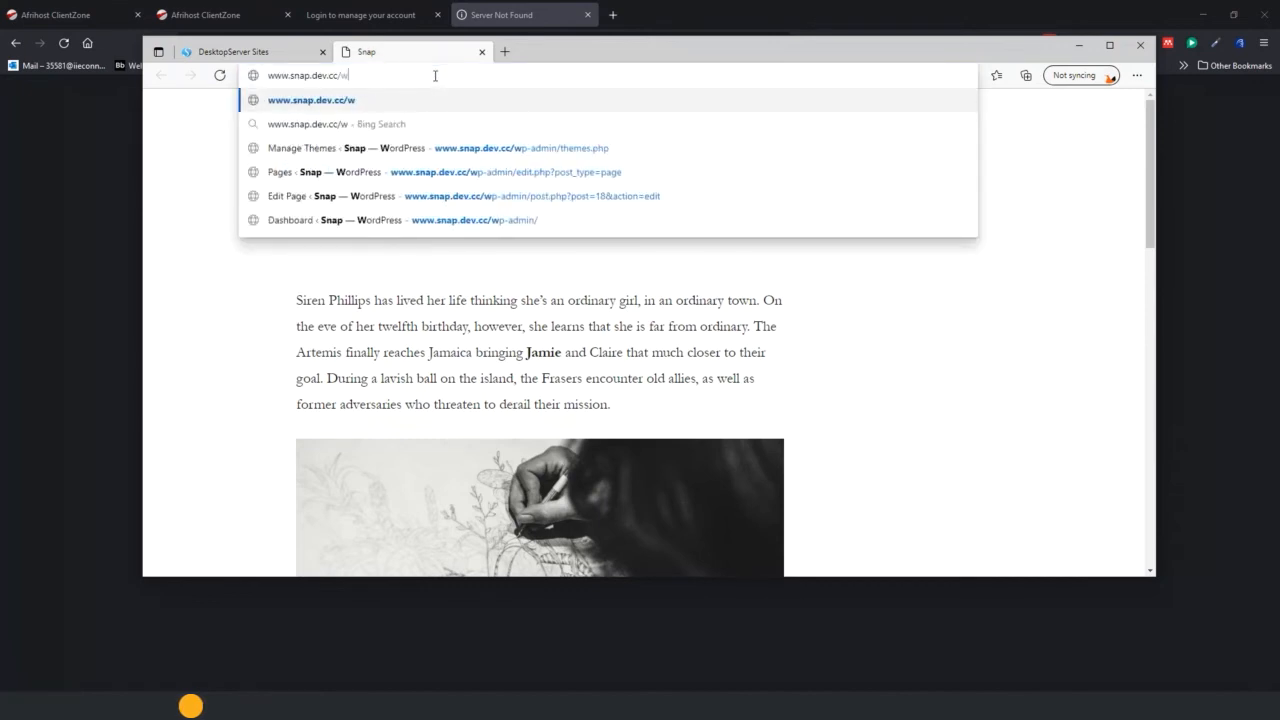
key(BackSpace)
text(p-admin)
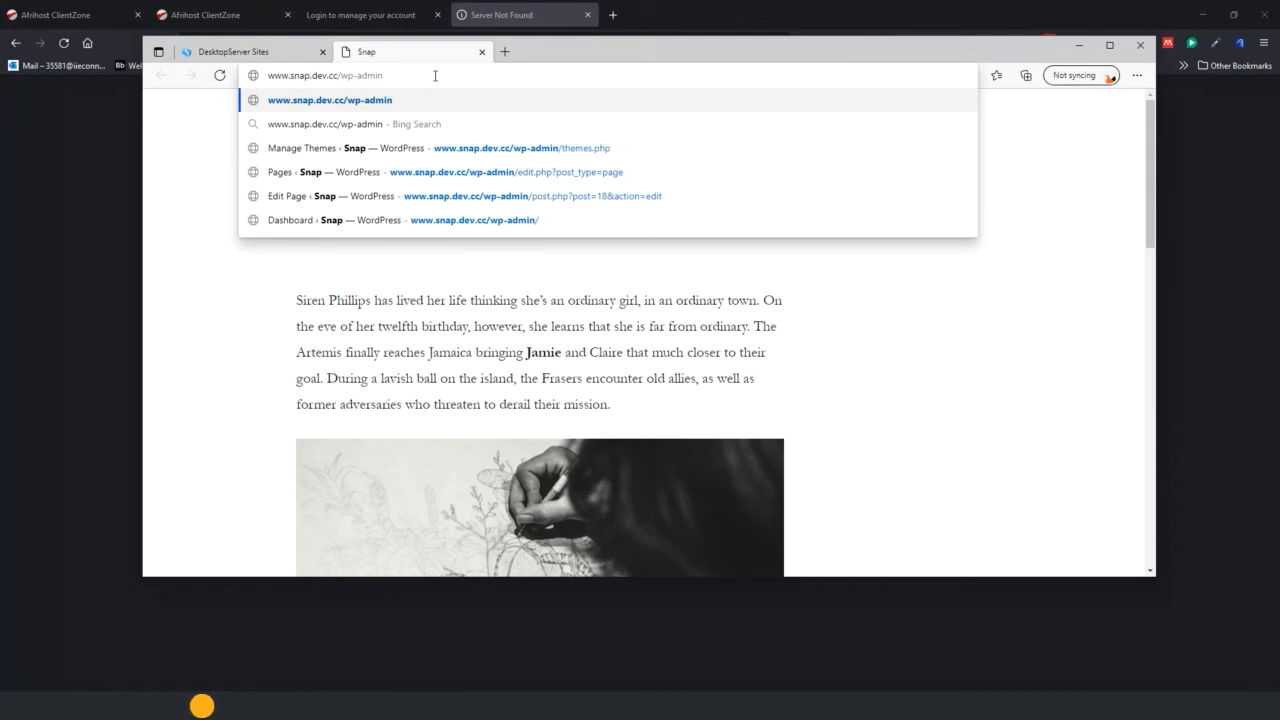
key(Return)
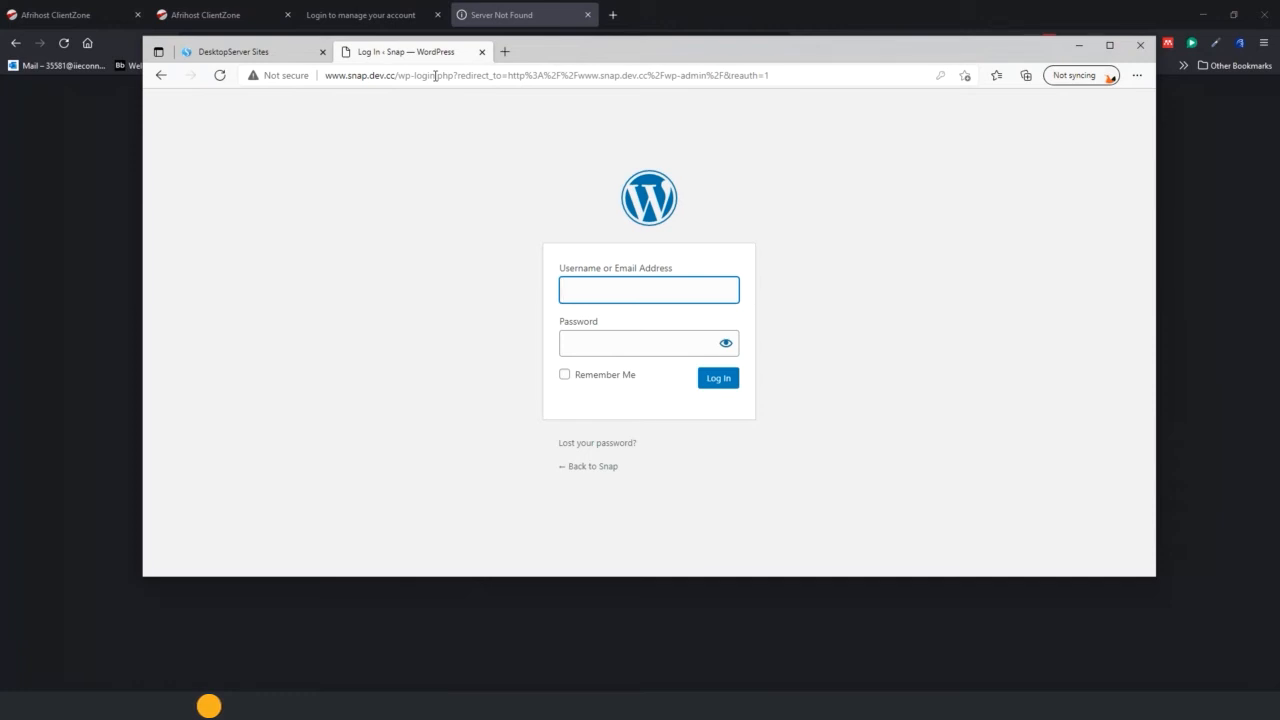
click(604, 283)
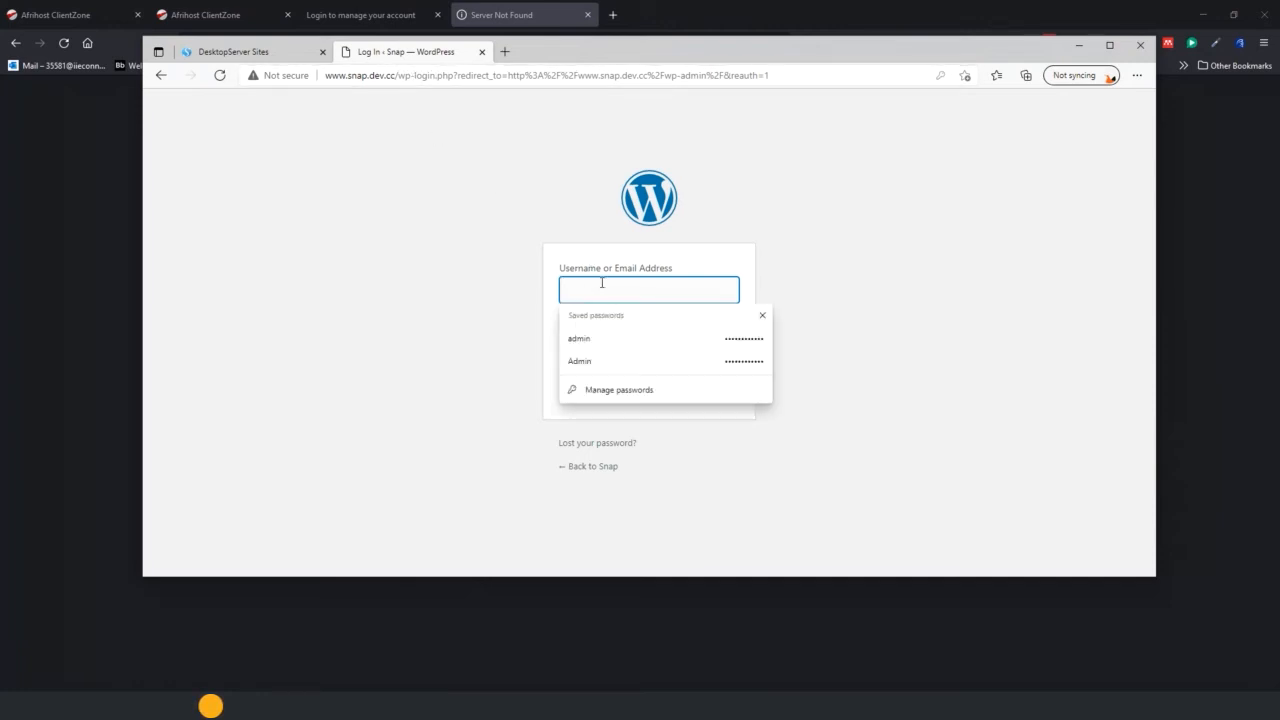
click(606, 338)
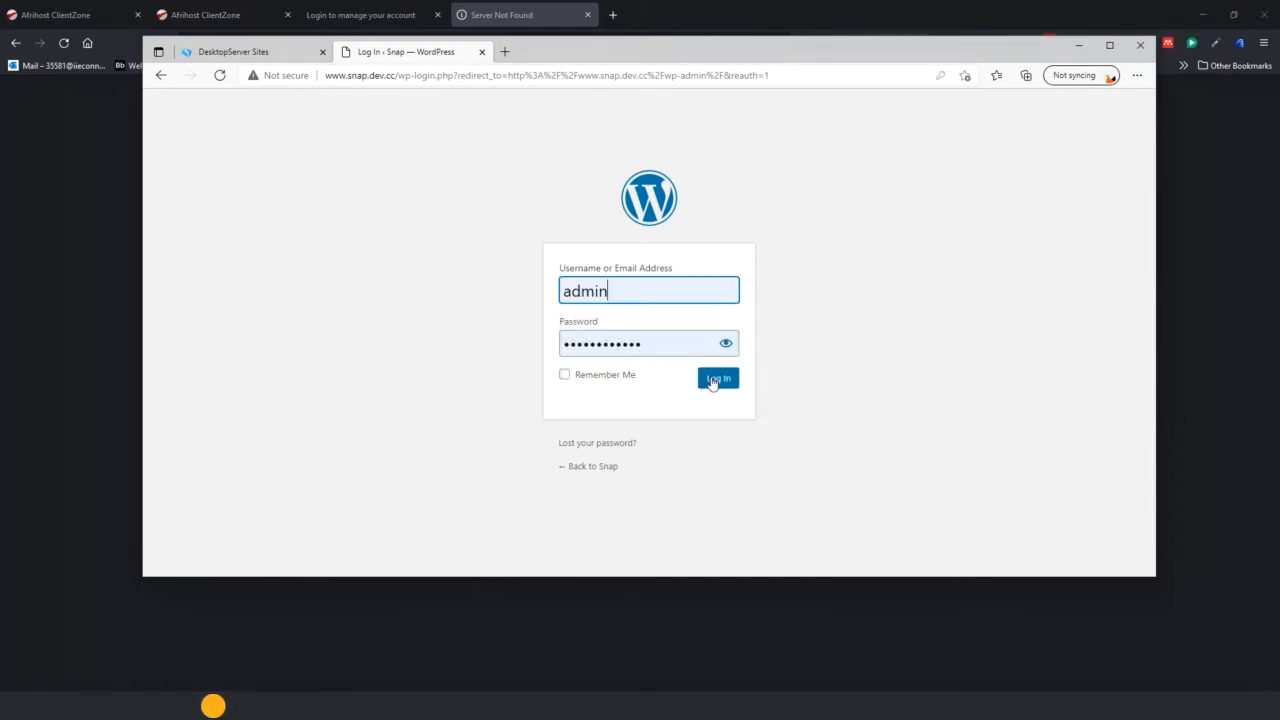
click(712, 380)
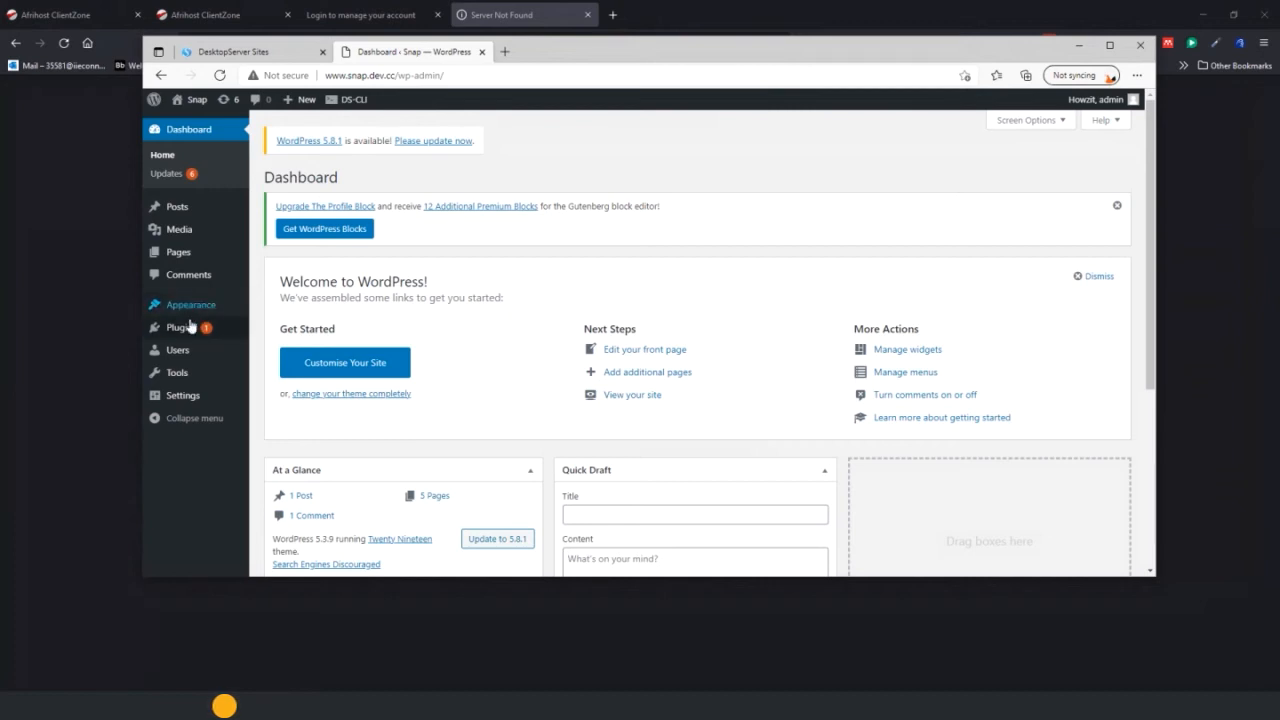
Go to Plugins > Add New in the Snap site's admin.
mouse_move(176, 333)
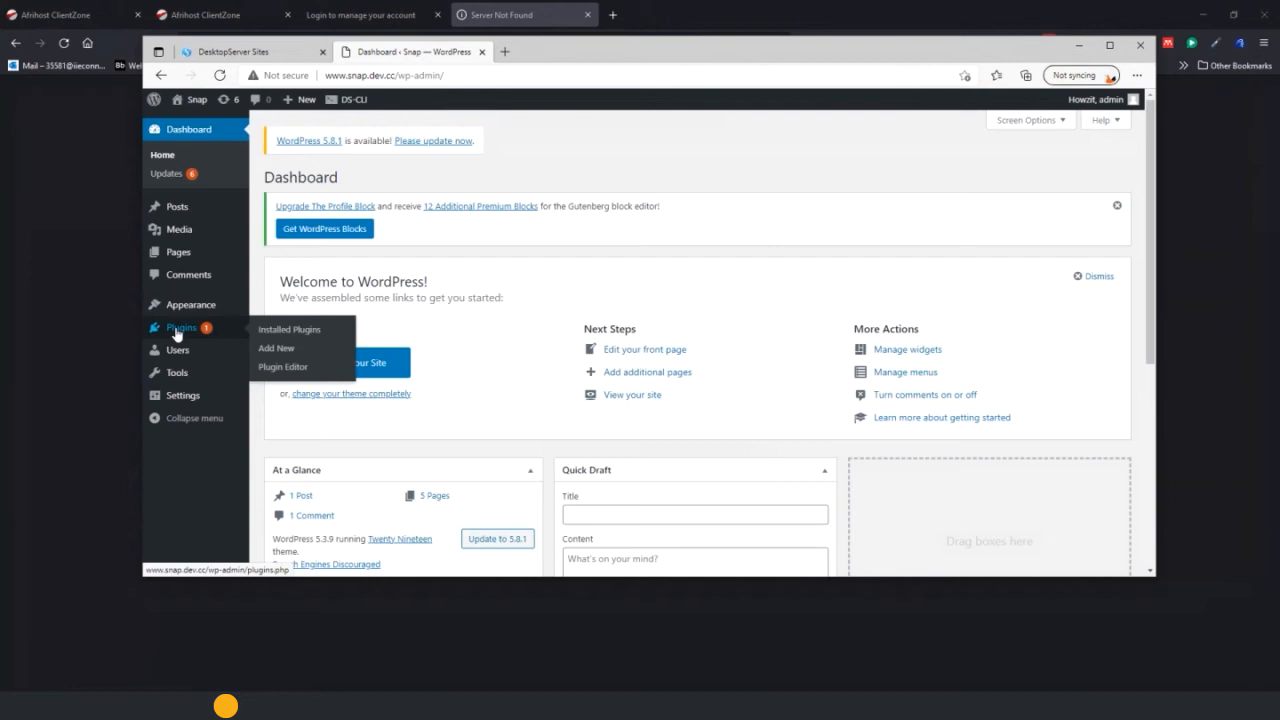
click(176, 333)
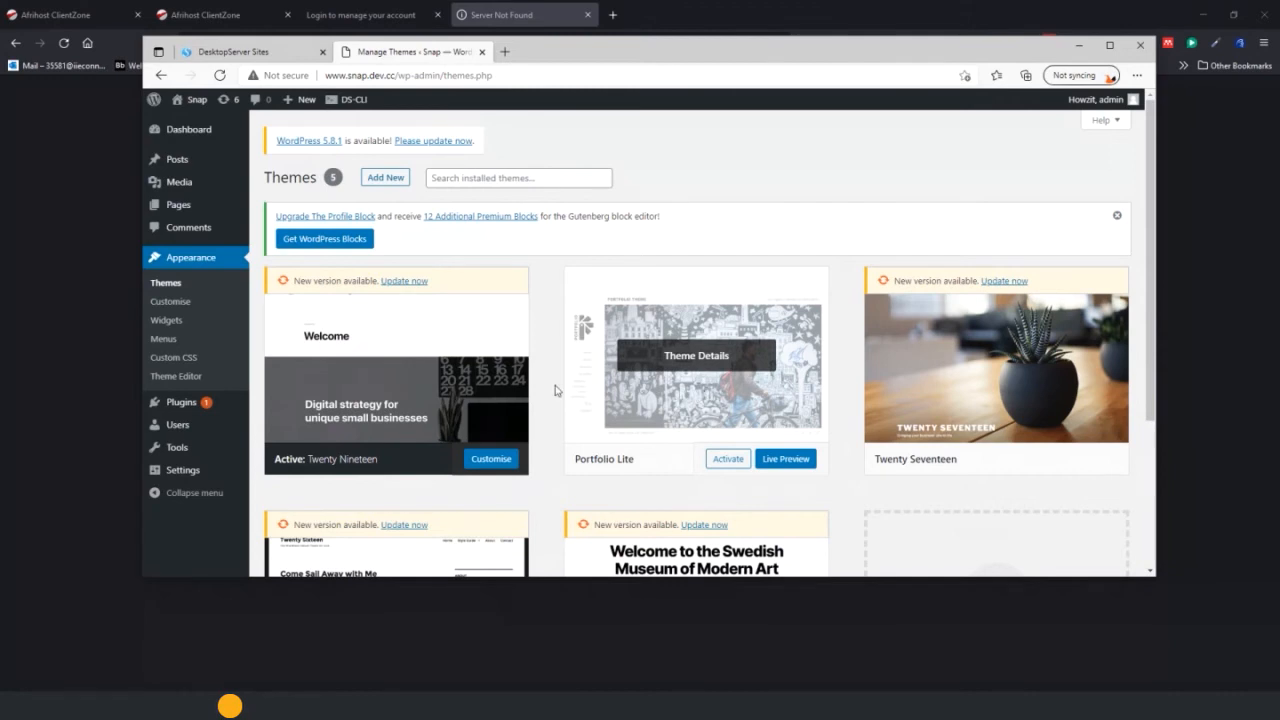
click(178, 406)
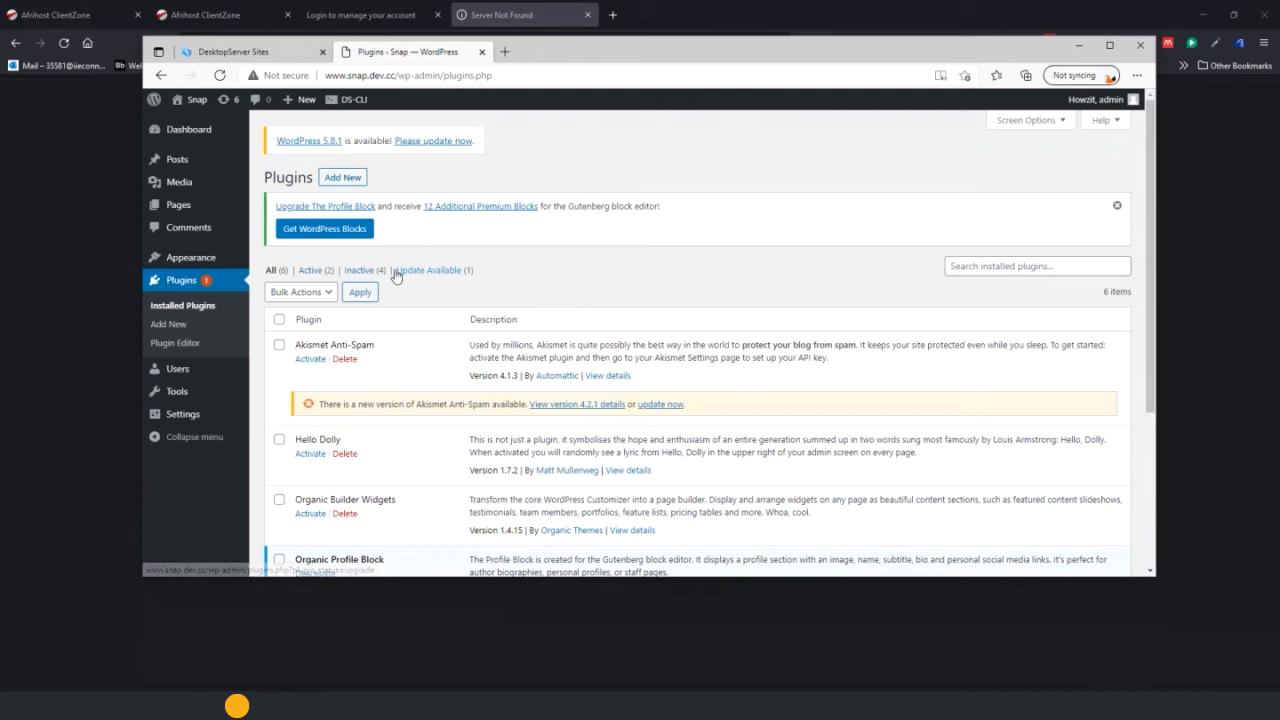
click(344, 180)
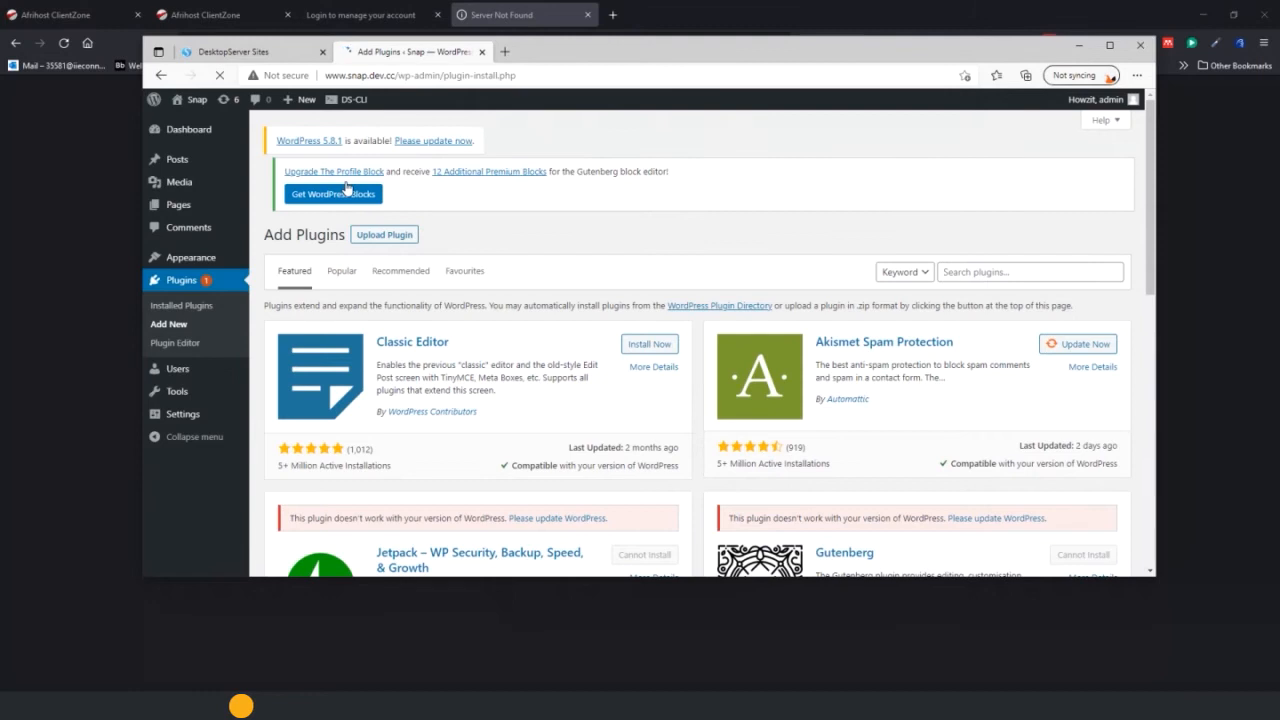
Search for 'all in one migration', then install and activate All-in-One WP Migration.
click(1015, 284)
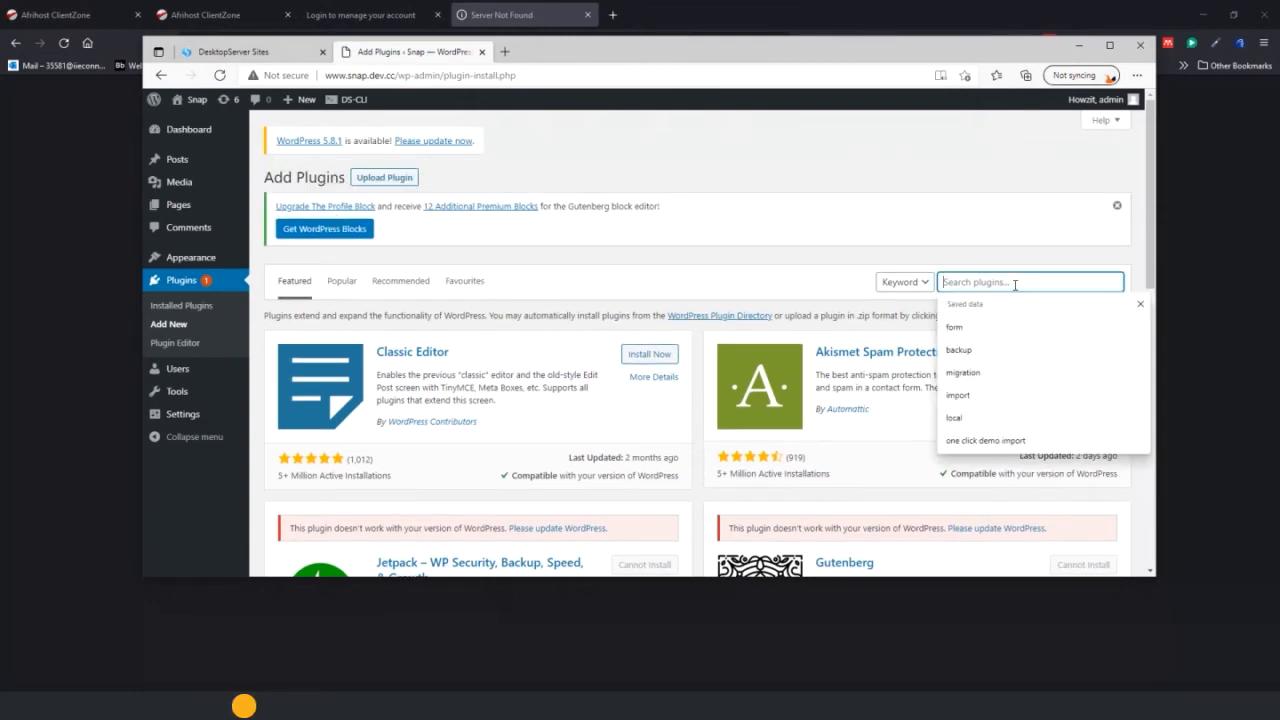
text(all)
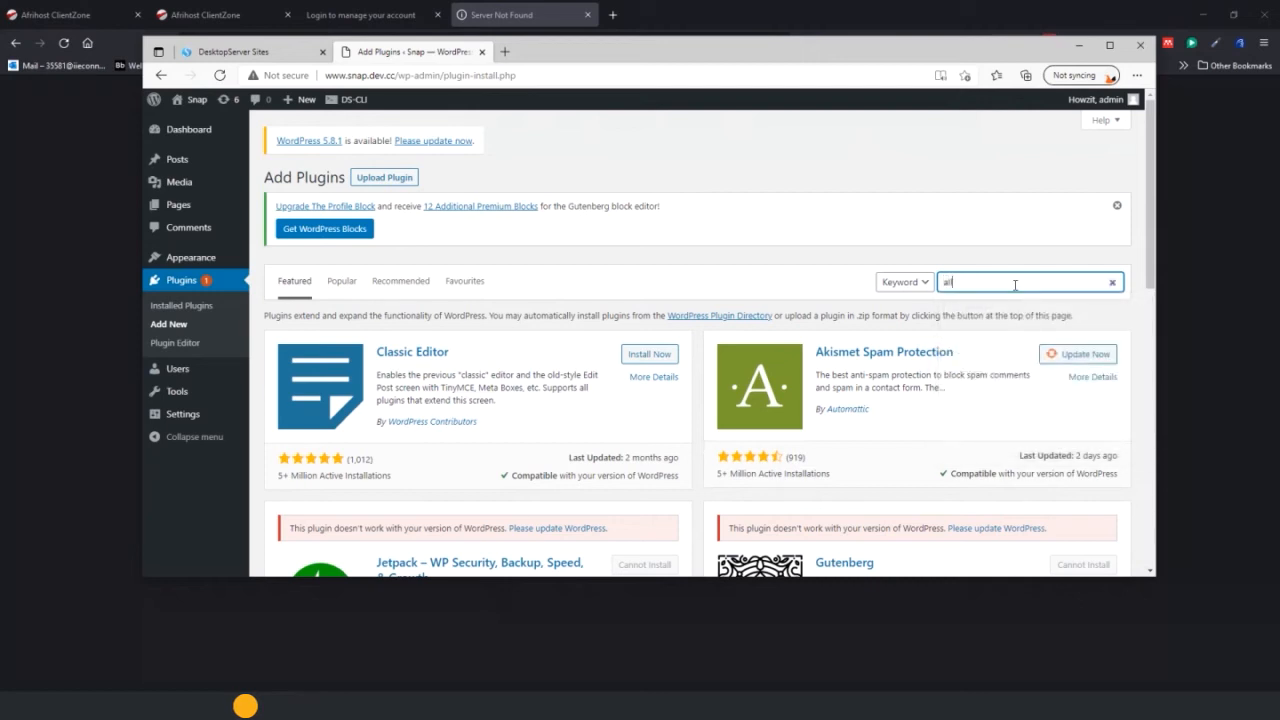
text( in one )
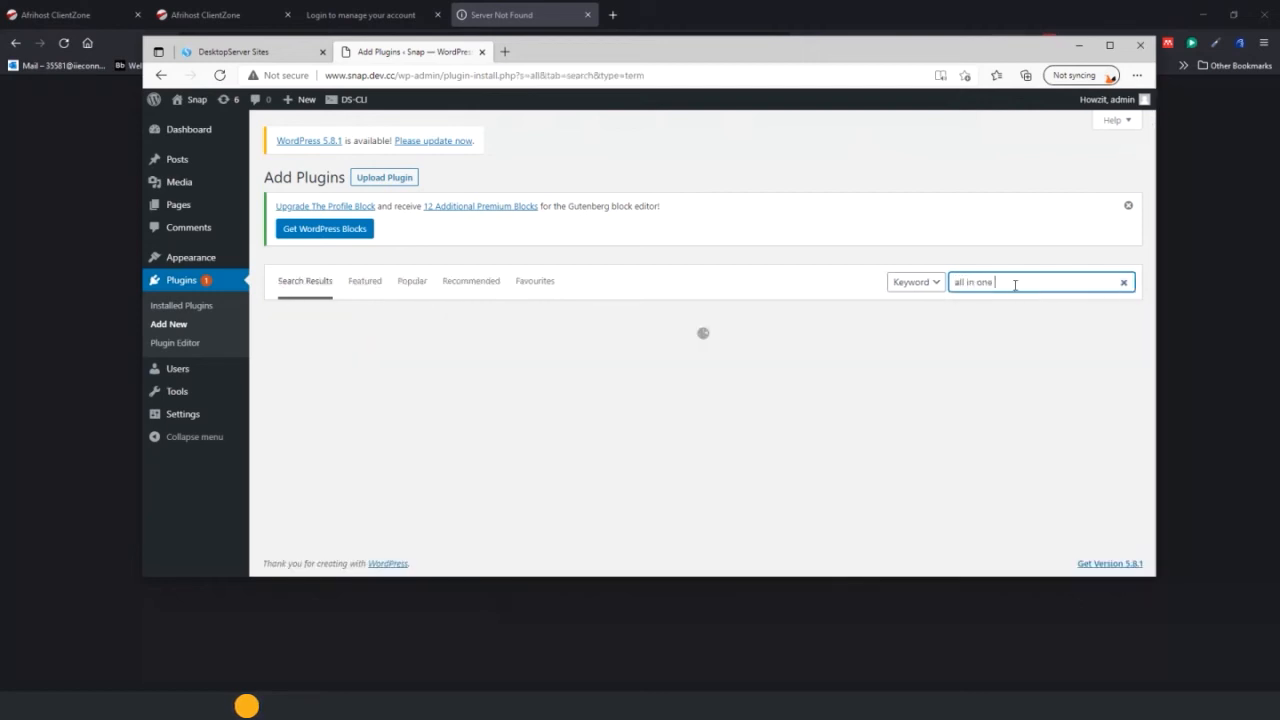
text(migration)
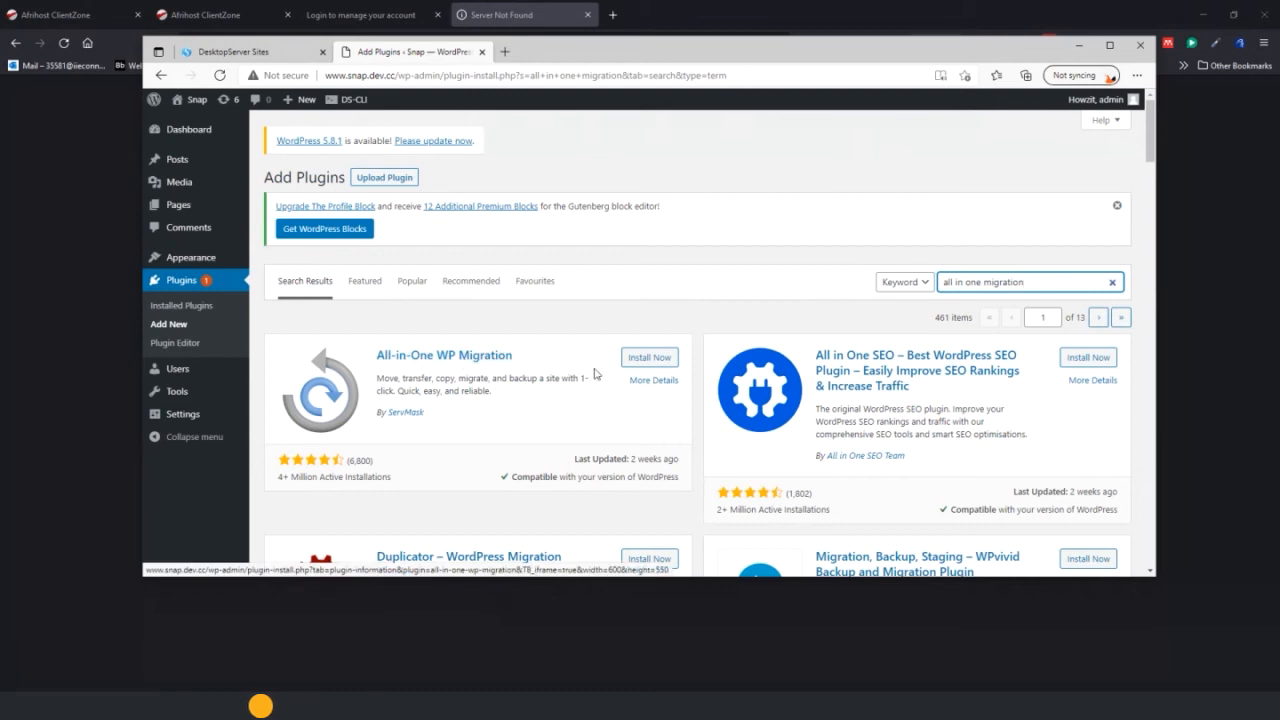
click(642, 360)
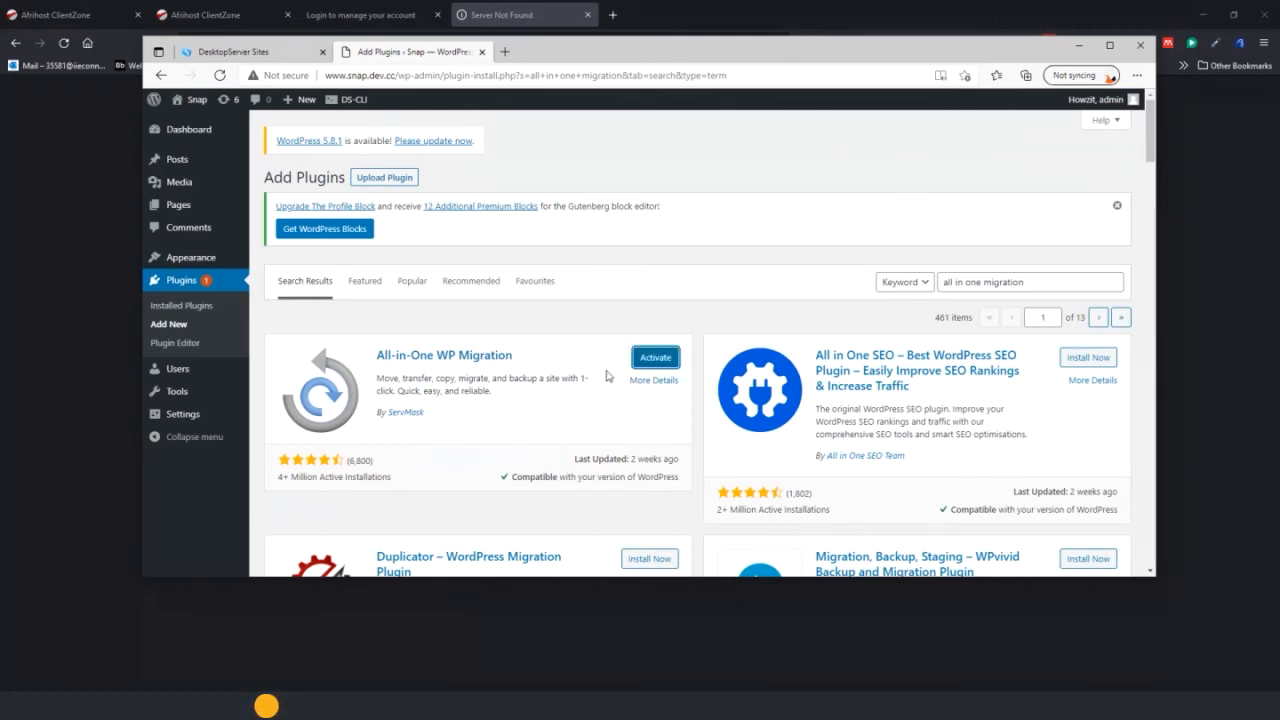
click(650, 360)
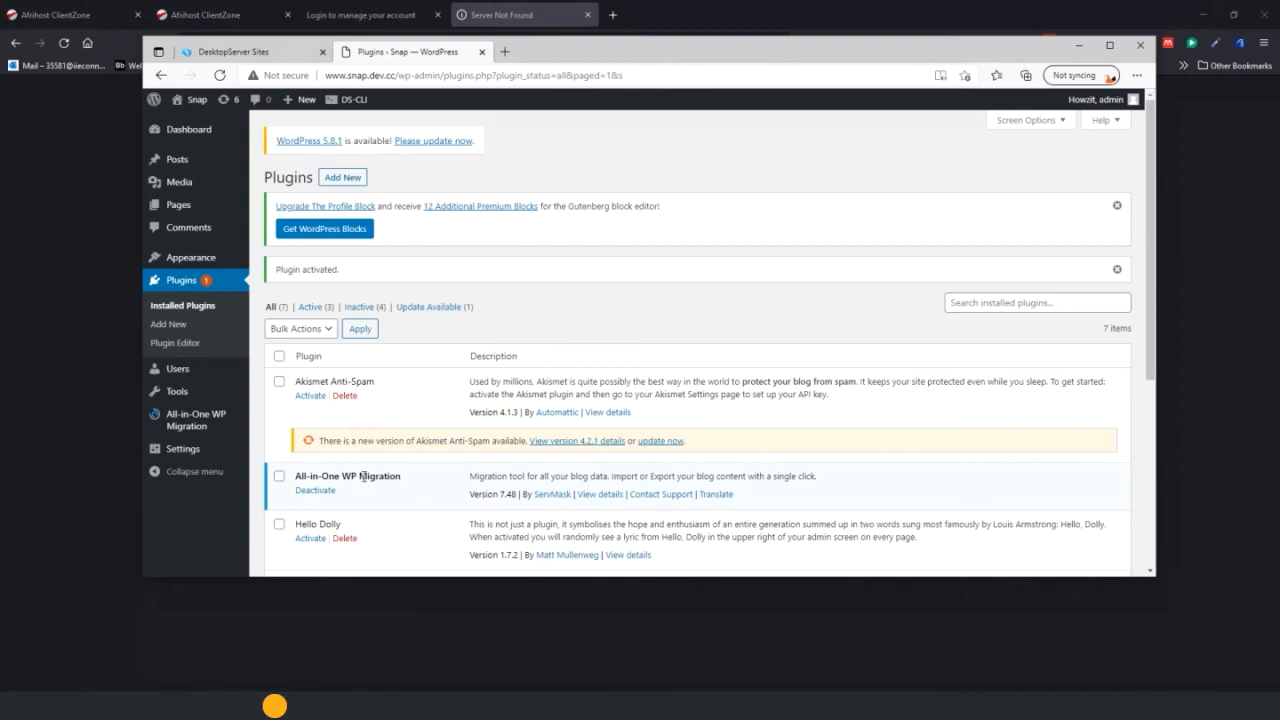
Retry loading redlineelect.co.za, then go to All-in-One WP Migration's Export page on the Snap site.
mouse_move(197, 425)
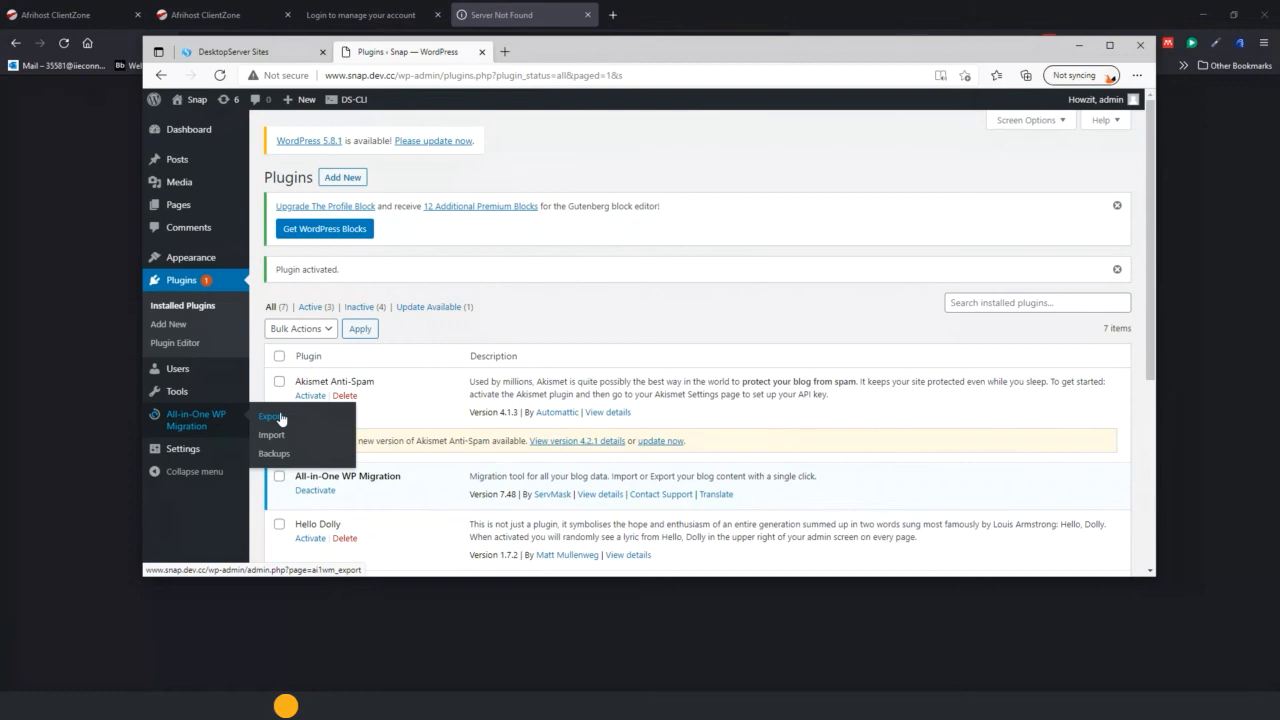
click(523, 16)
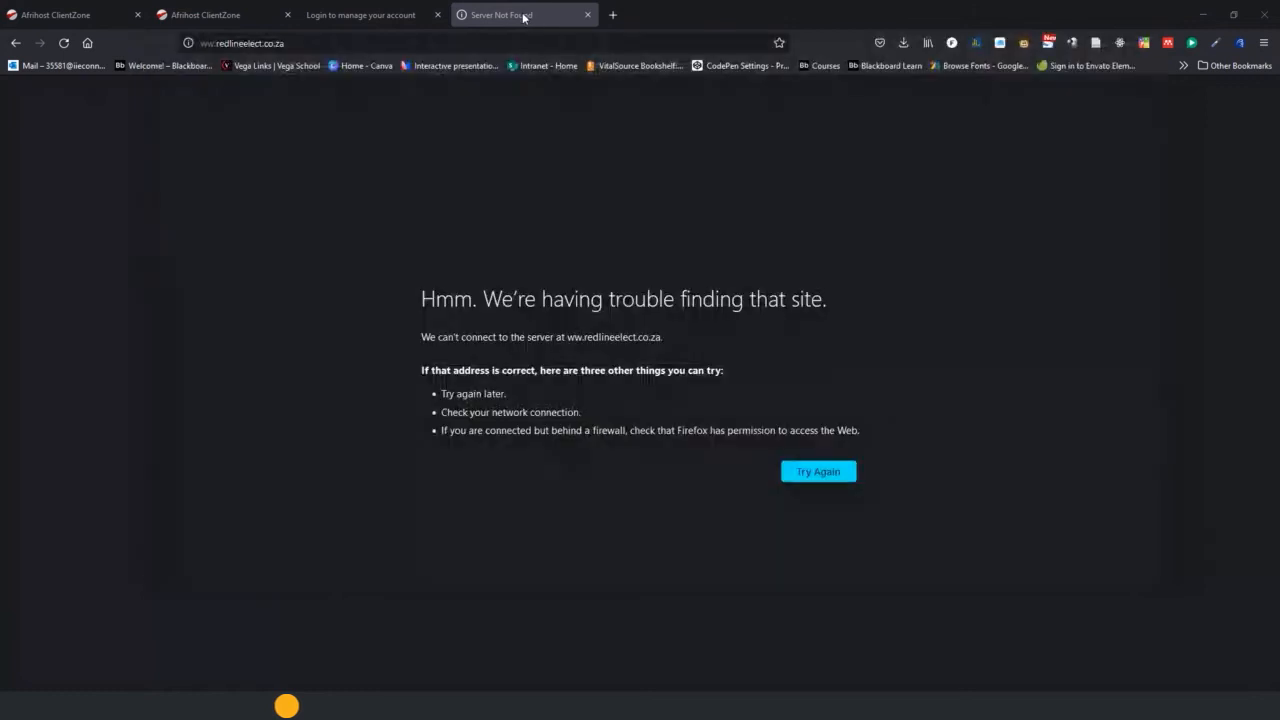
click(63, 42)
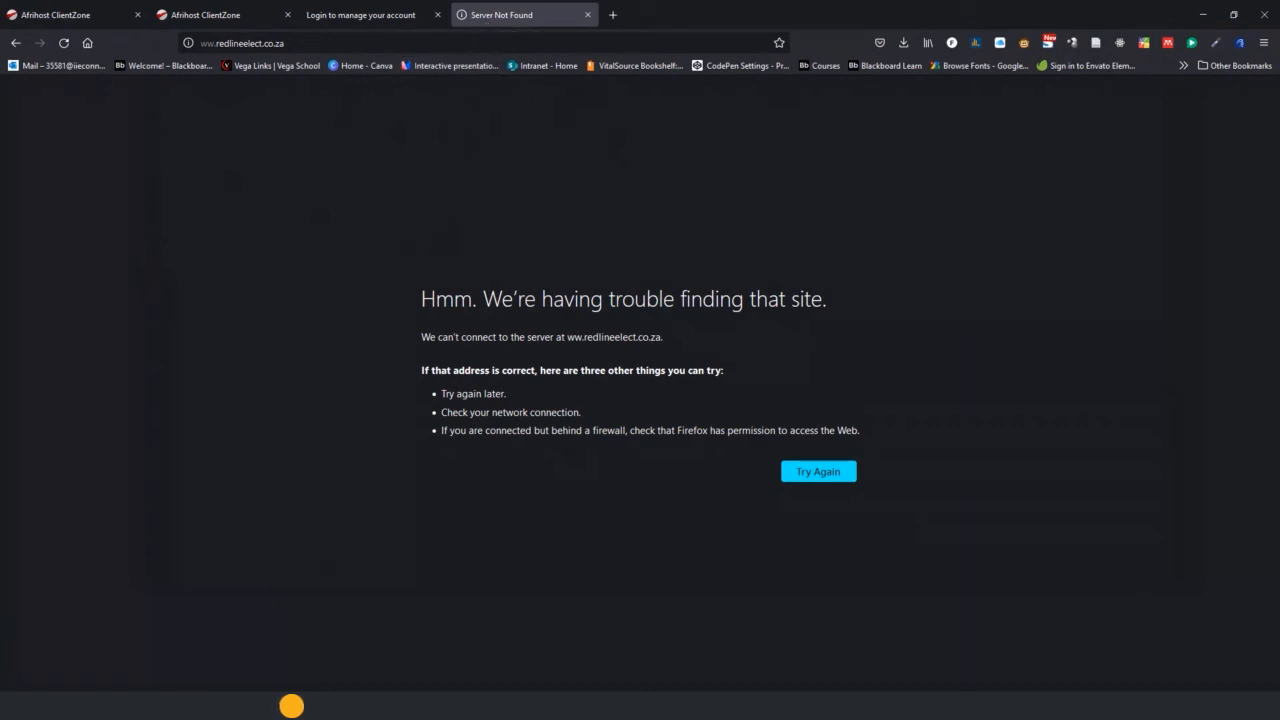
click(292, 706)
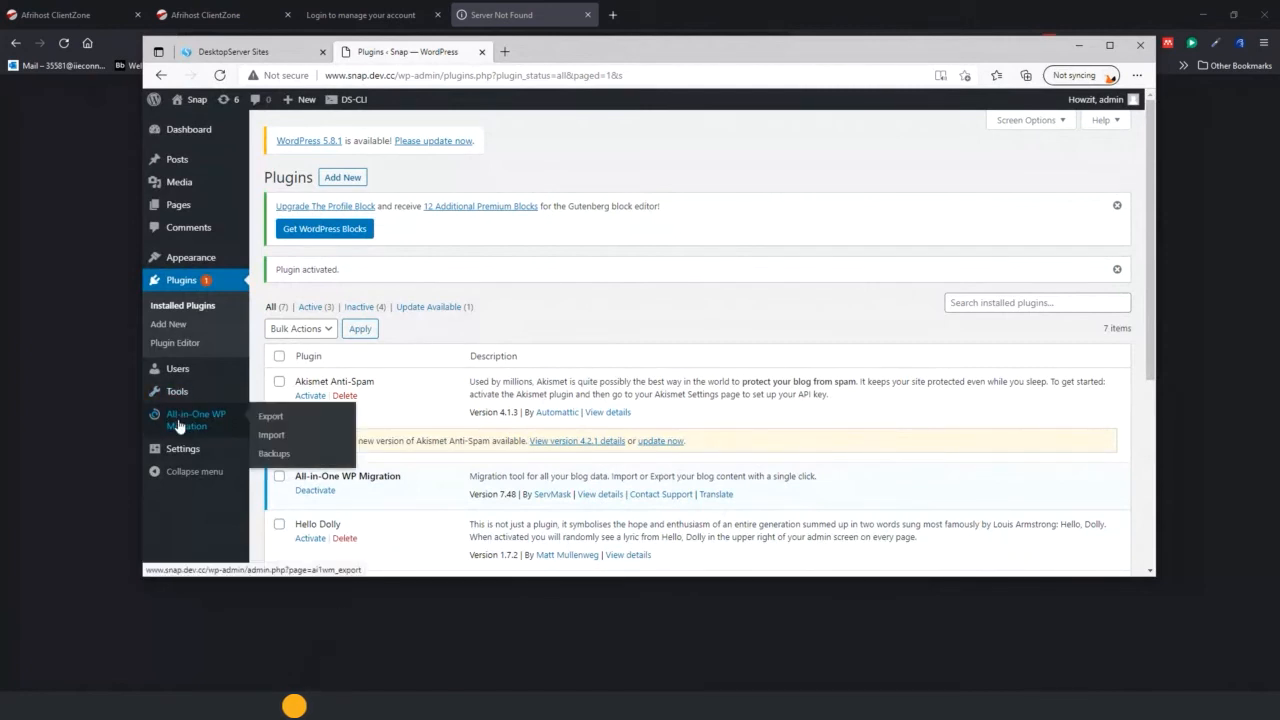
click(272, 418)
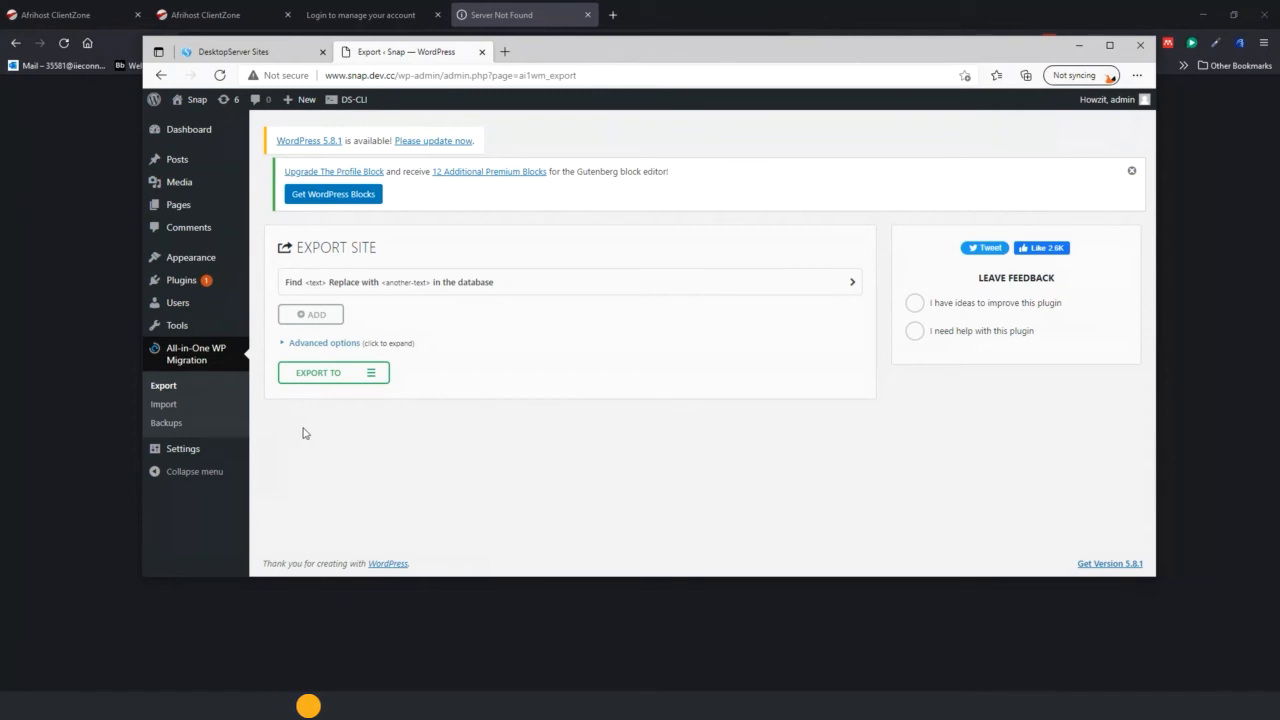
click(371, 373)
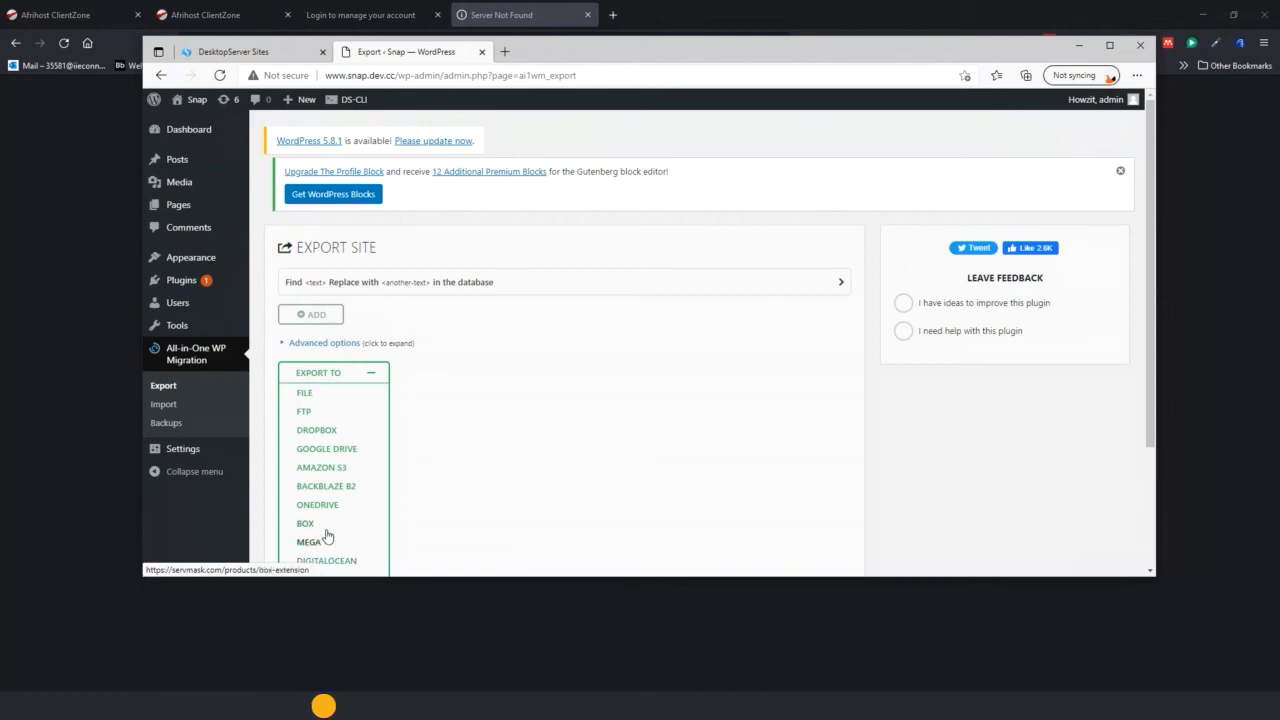
click(304, 394)
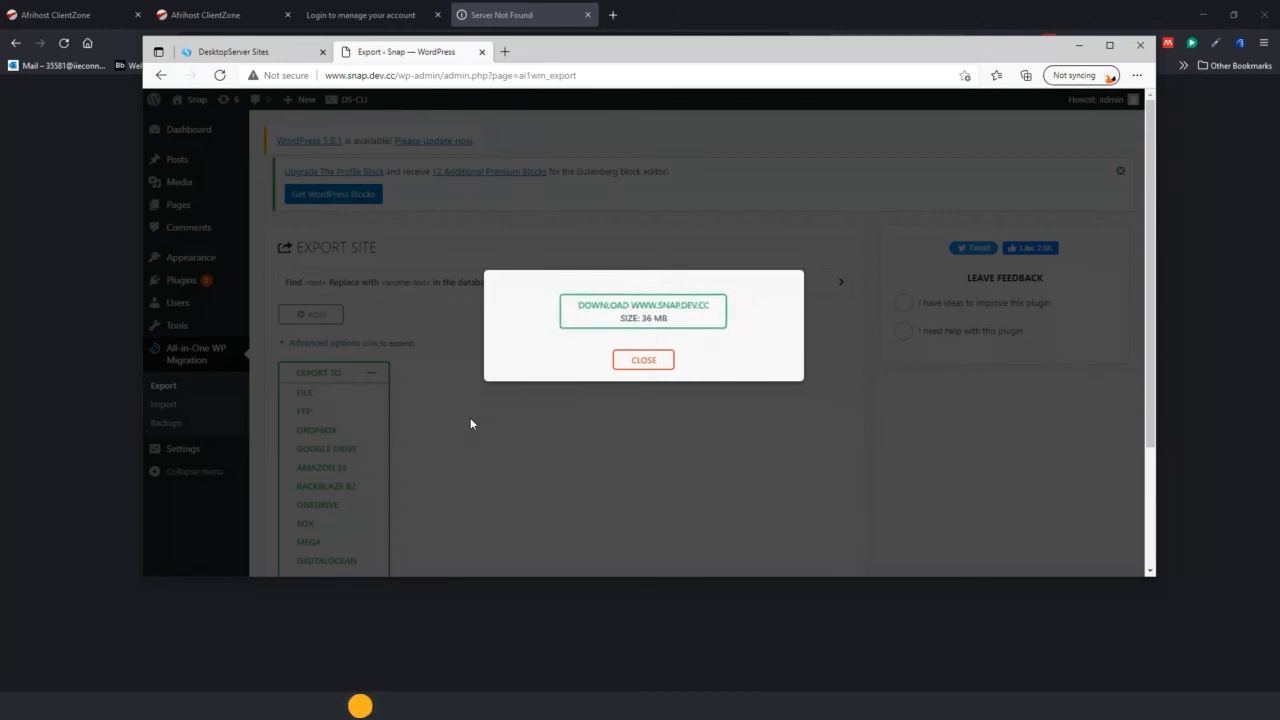
click(243, 12)
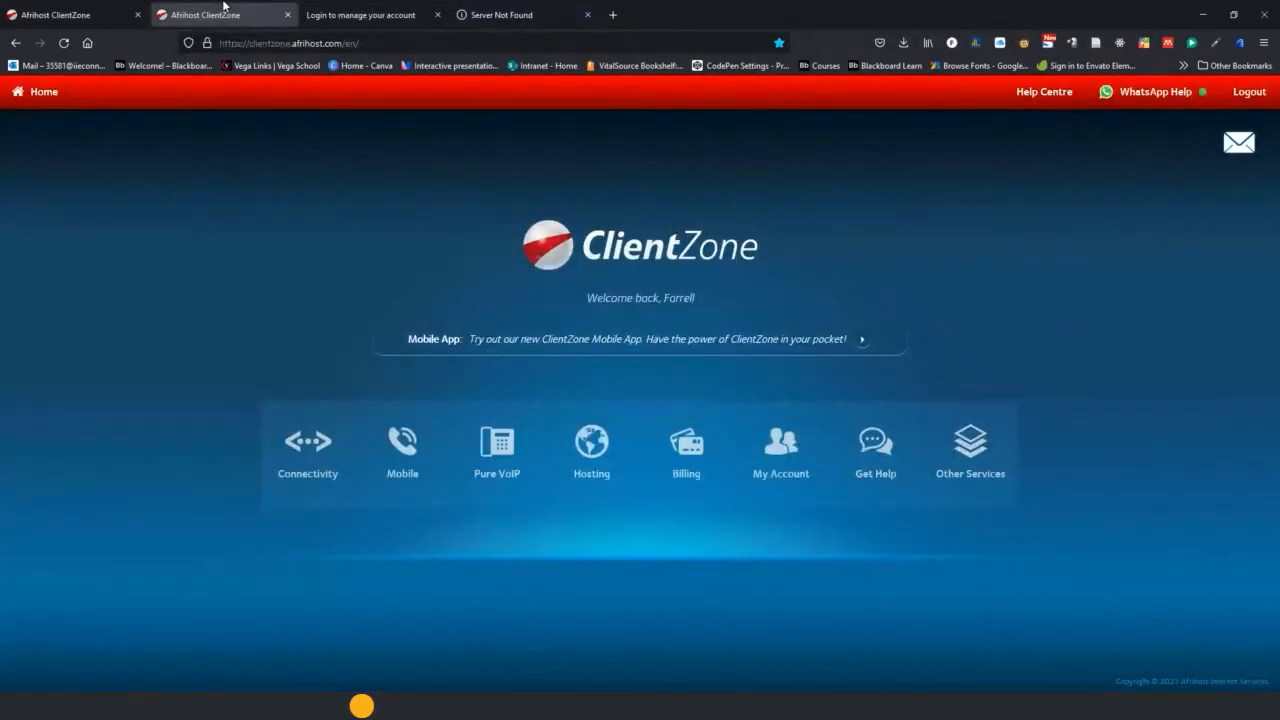
Open Afrihost's Linux Shared Hosting packages through Hosting and Sign up a New Hosting Package.
click(589, 449)
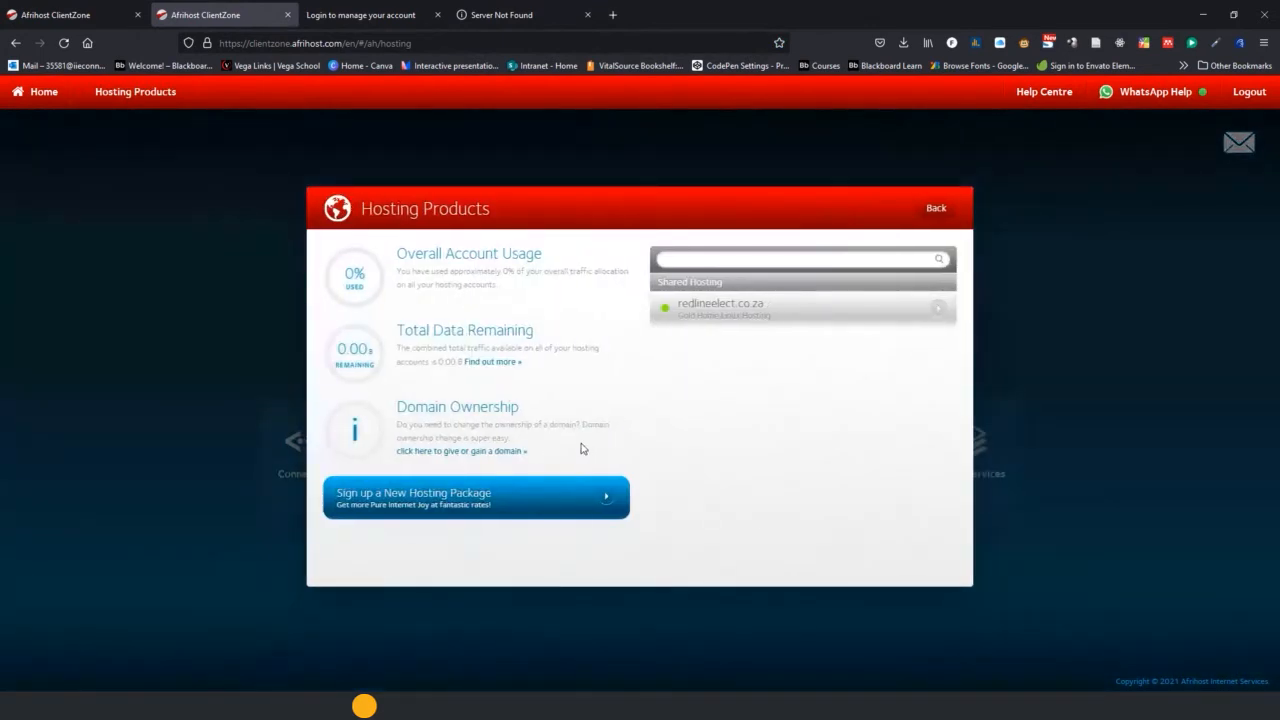
click(492, 496)
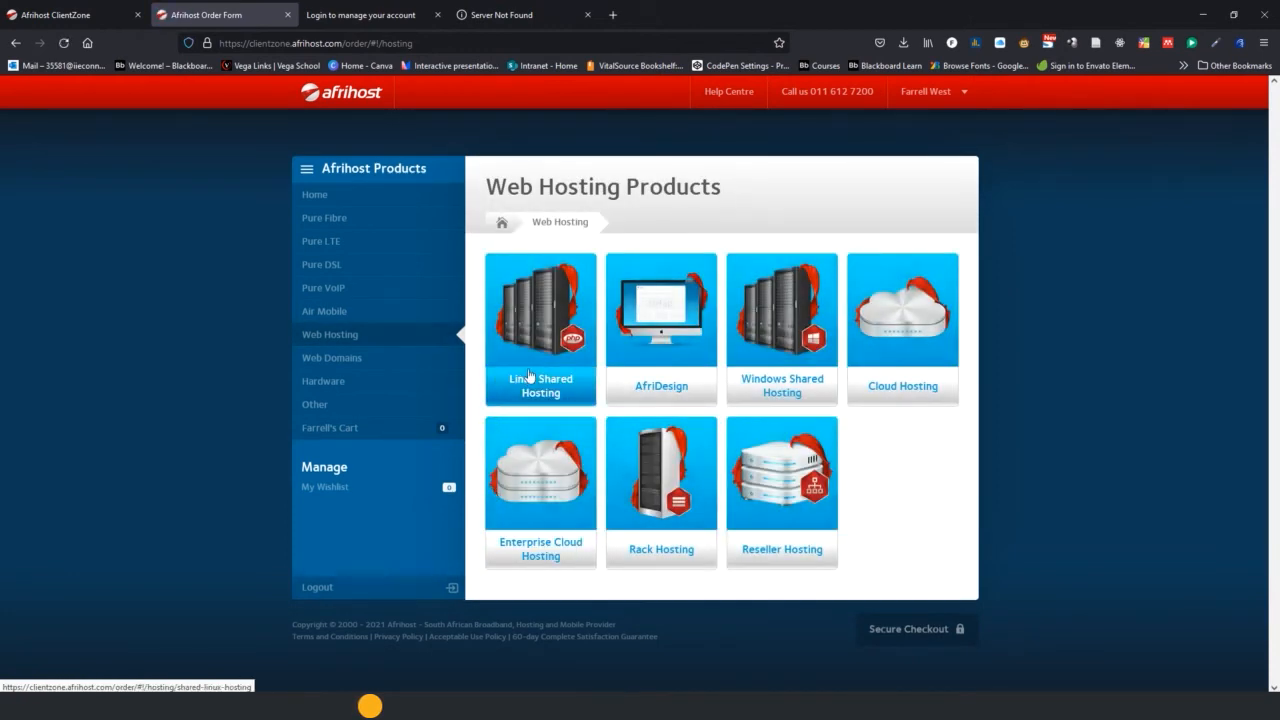
click(527, 375)
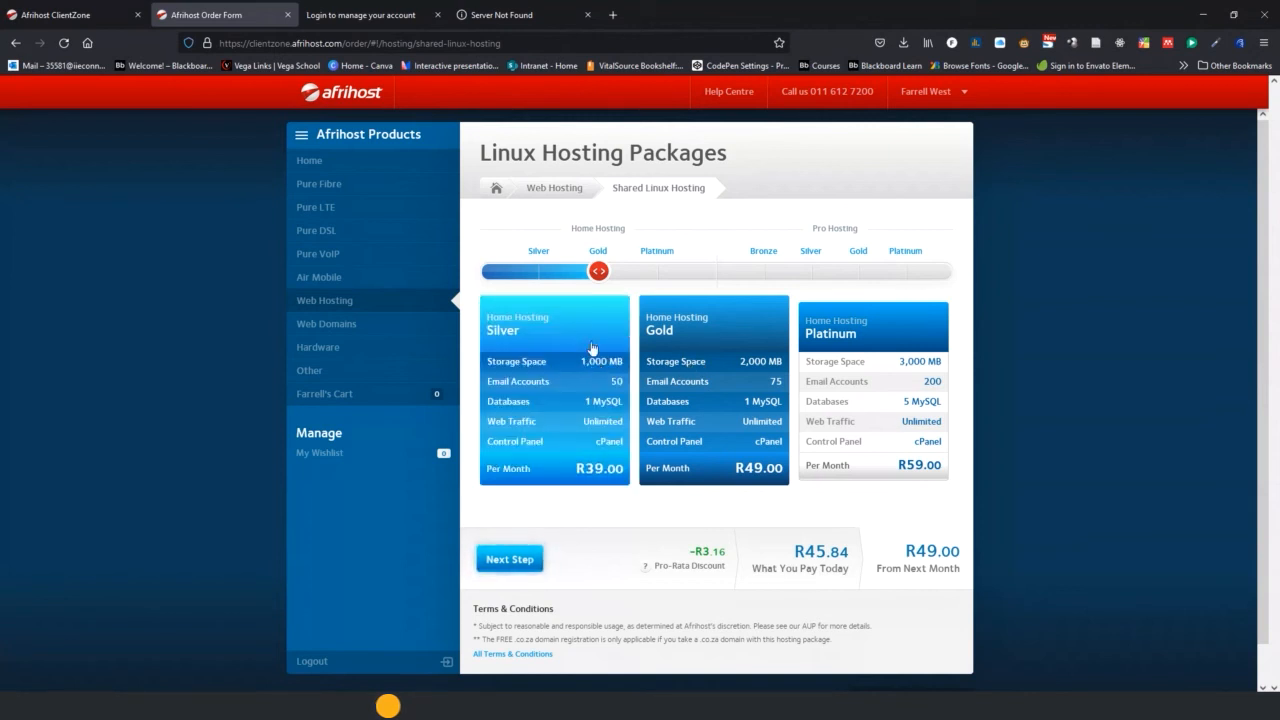
click(508, 706)
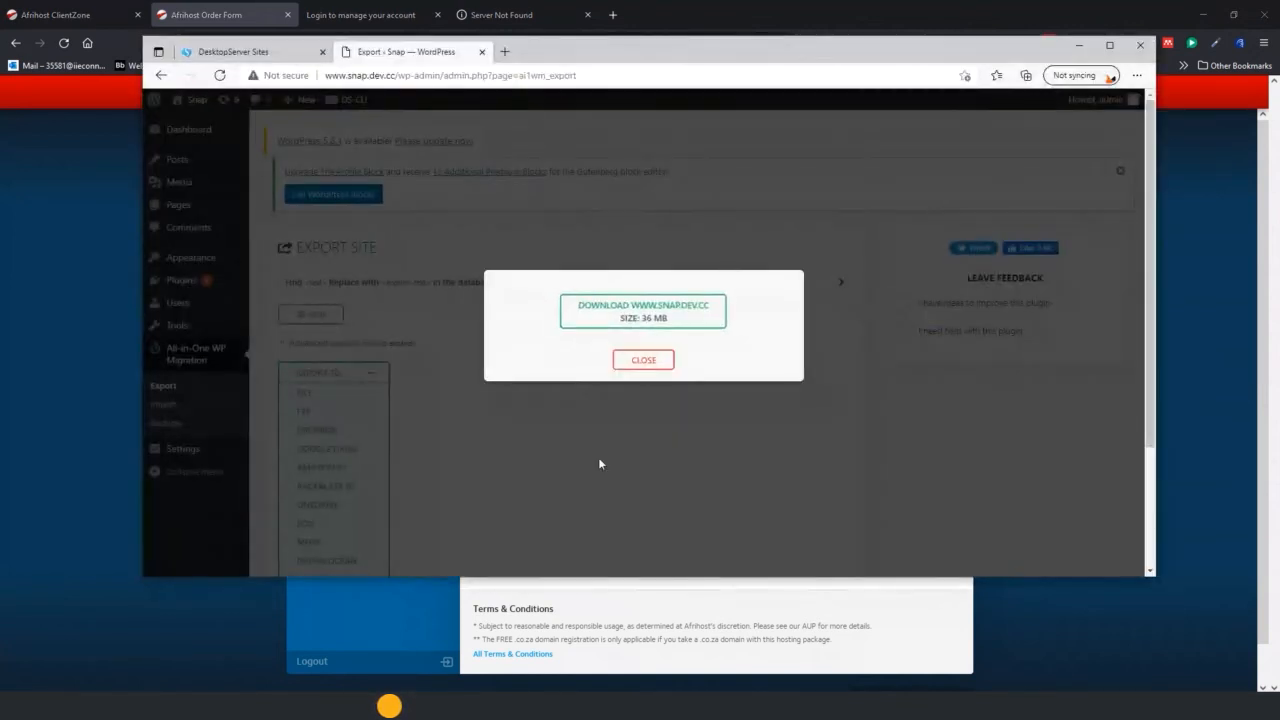
click(656, 316)
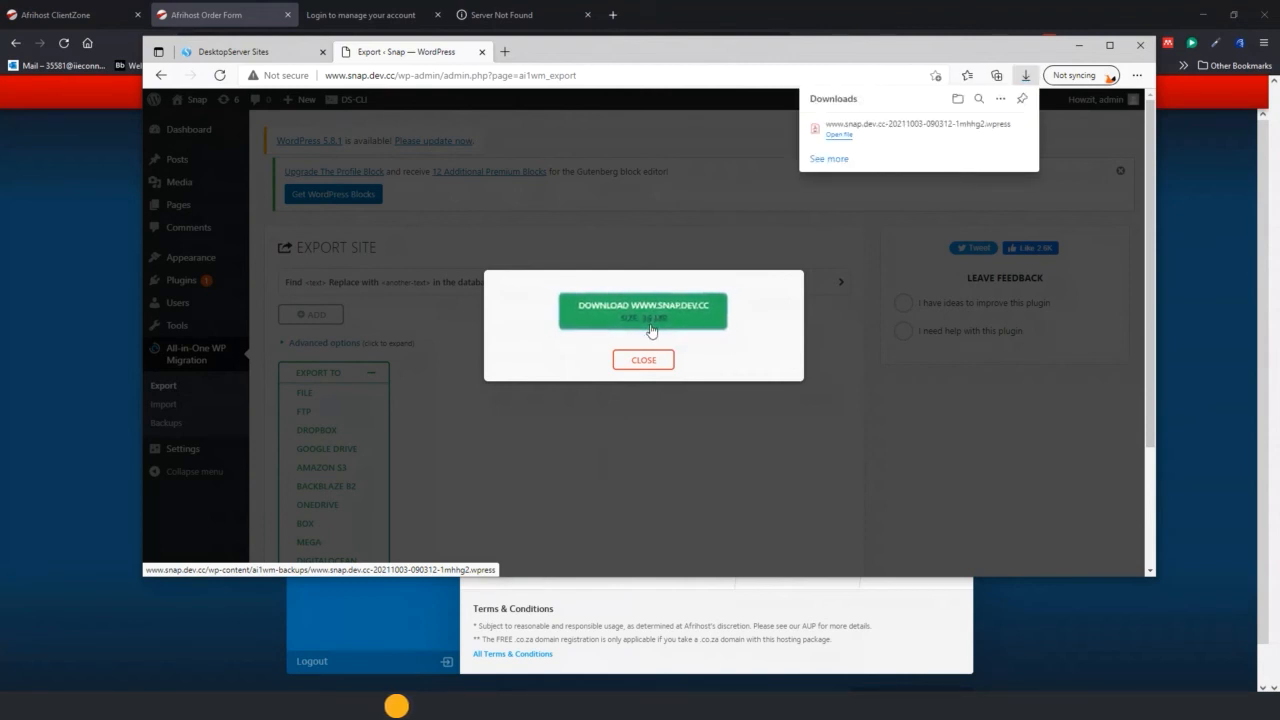
mouse_move(943, 143)
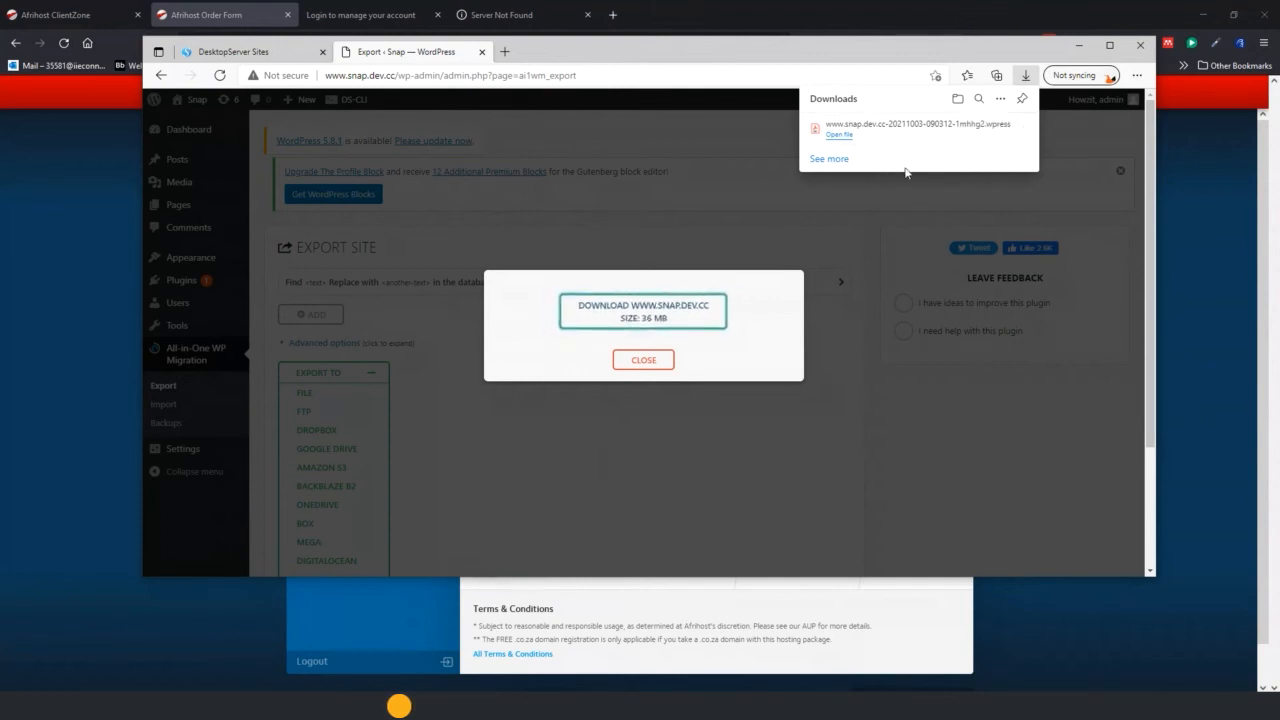
mouse_move(988, 148)
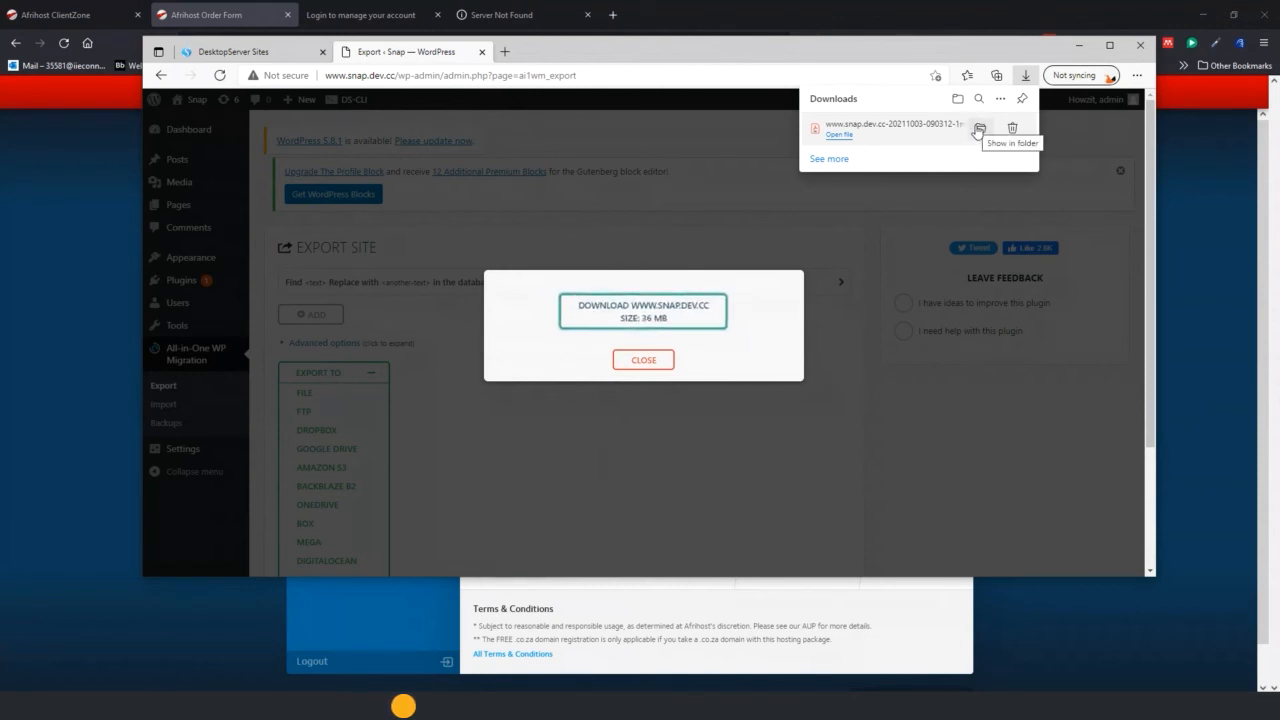
click(979, 129)
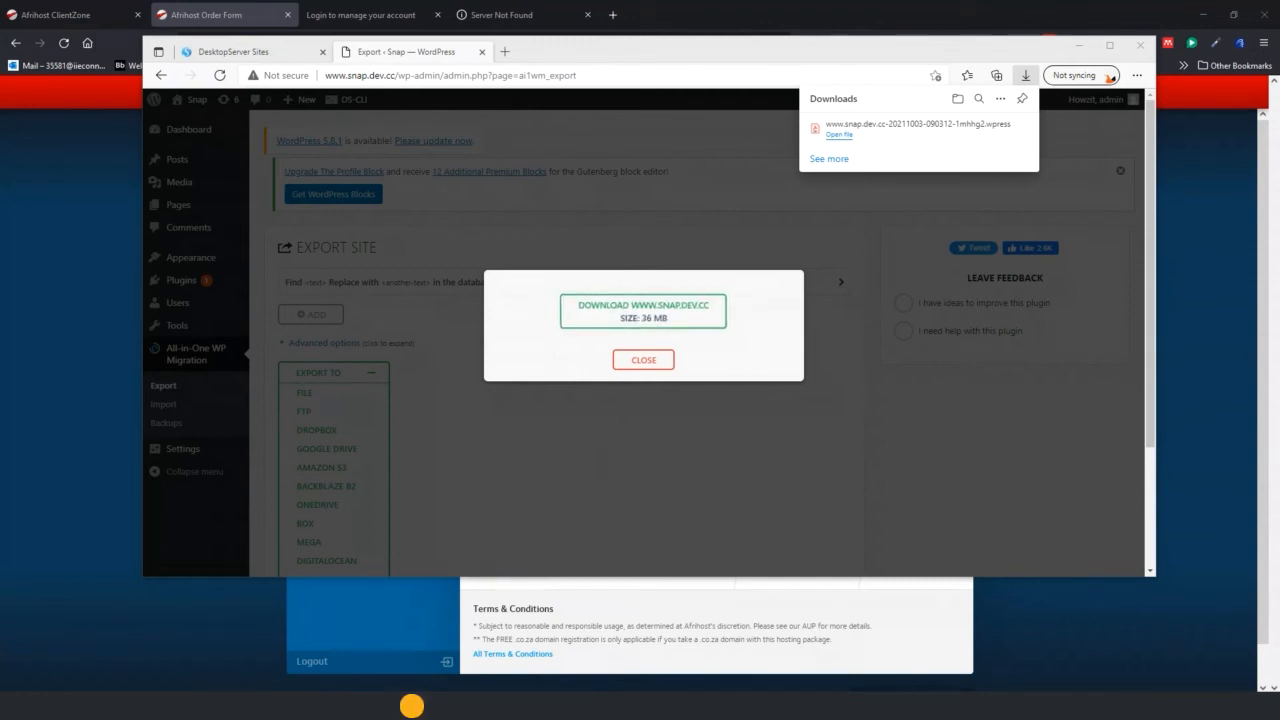
click(1080, 46)
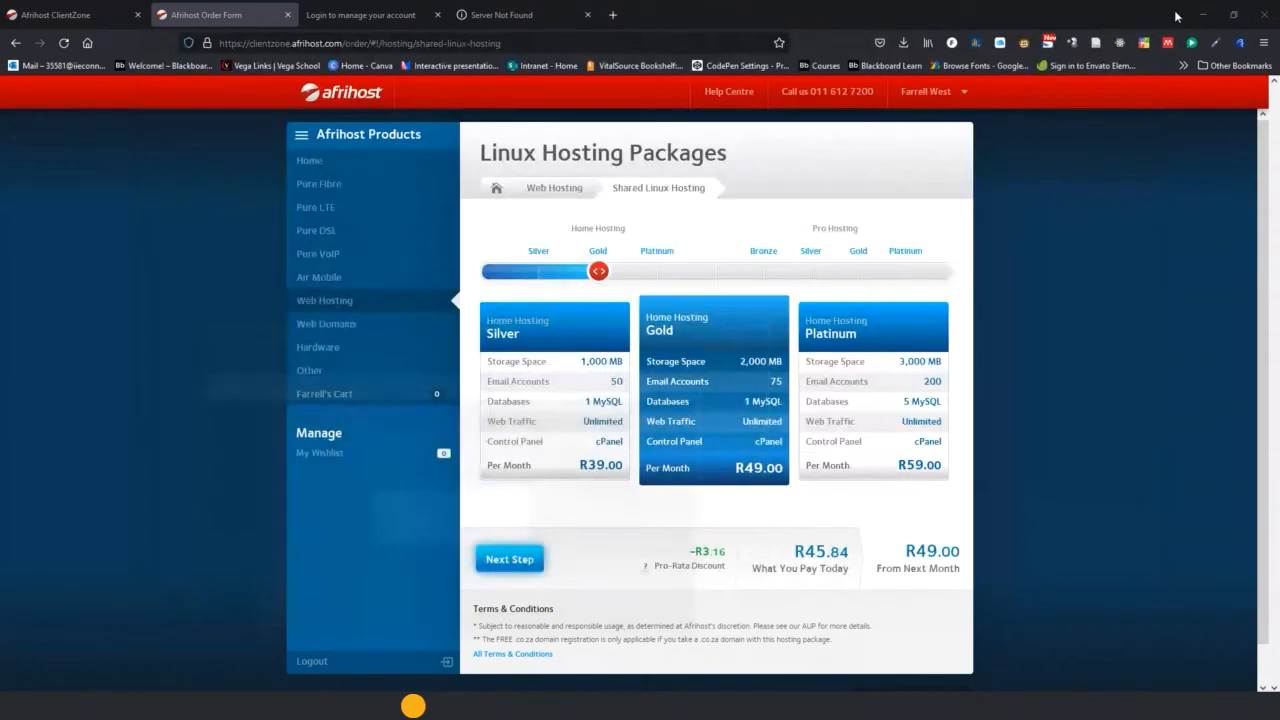
Clear the Afrihost and DesktopServer windows and drag the 35.5 MB Snap export onto the desktop.
click(1205, 16)
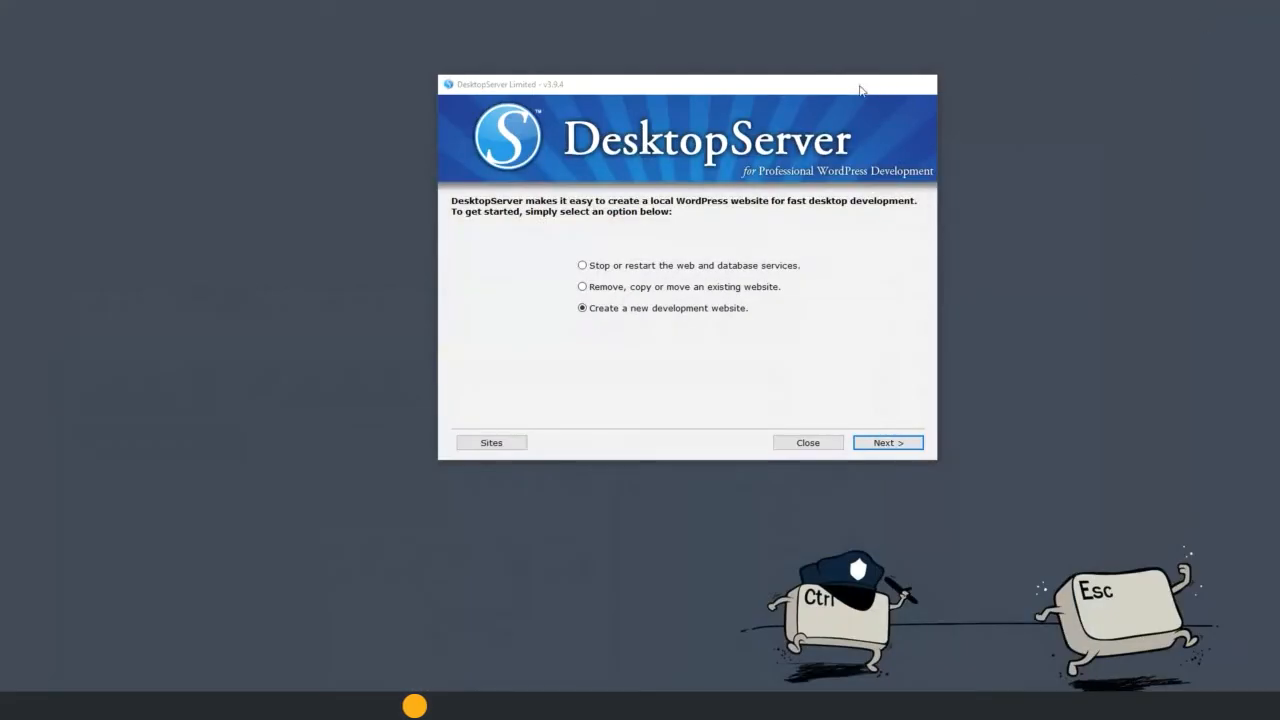
click(921, 86)
drag(1279, 200, 578, 198)
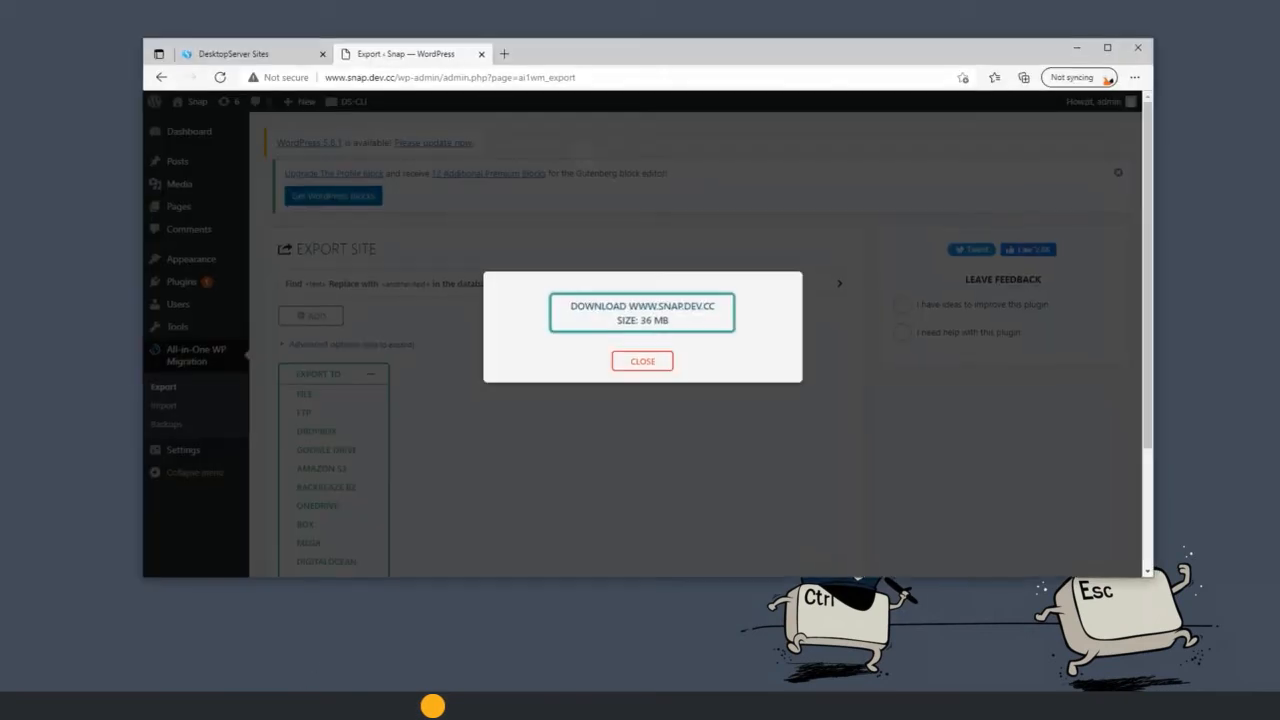
Close the finished export dialog and visit the local Snap site's front page.
click(643, 360)
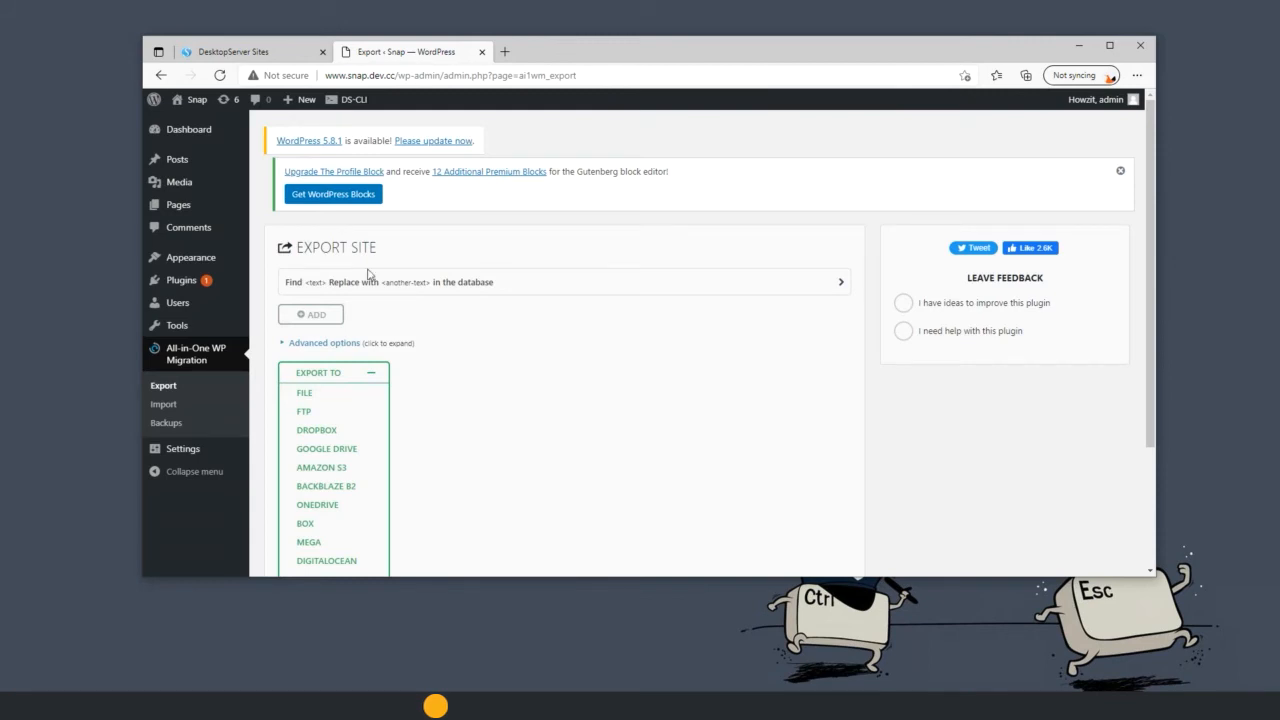
right_click(192, 101)
key(Escape)
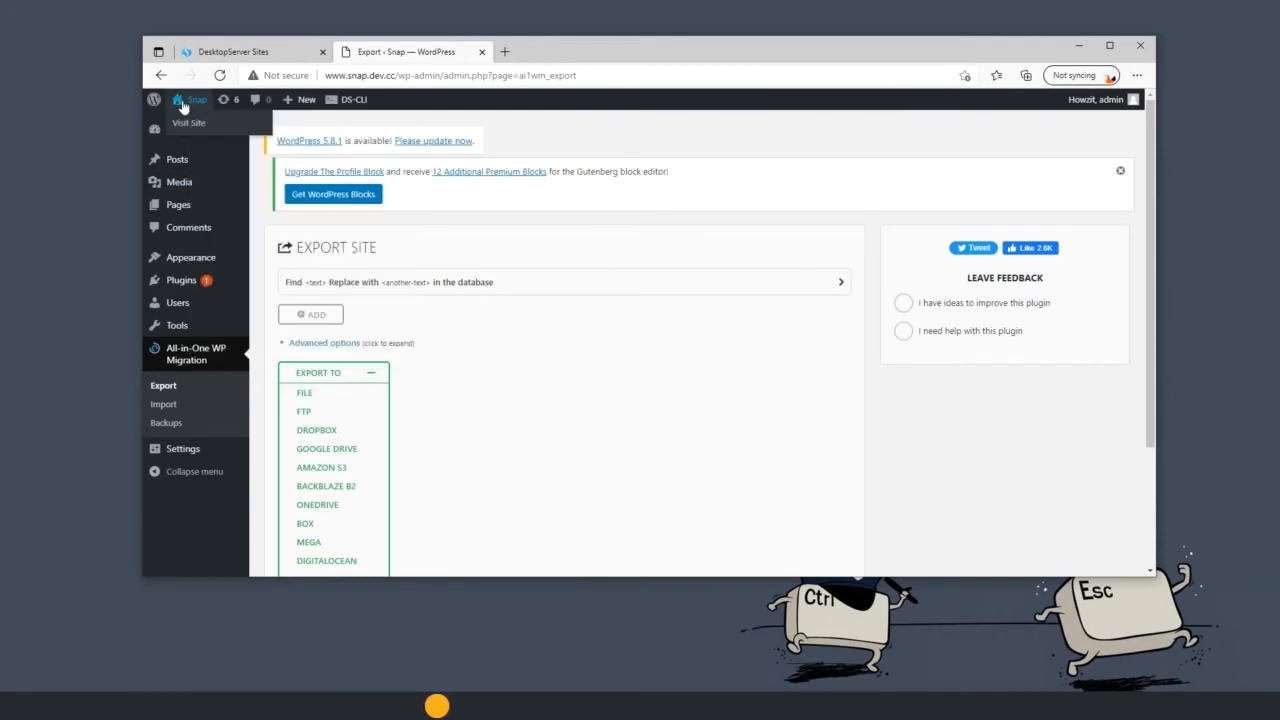
click(190, 101)
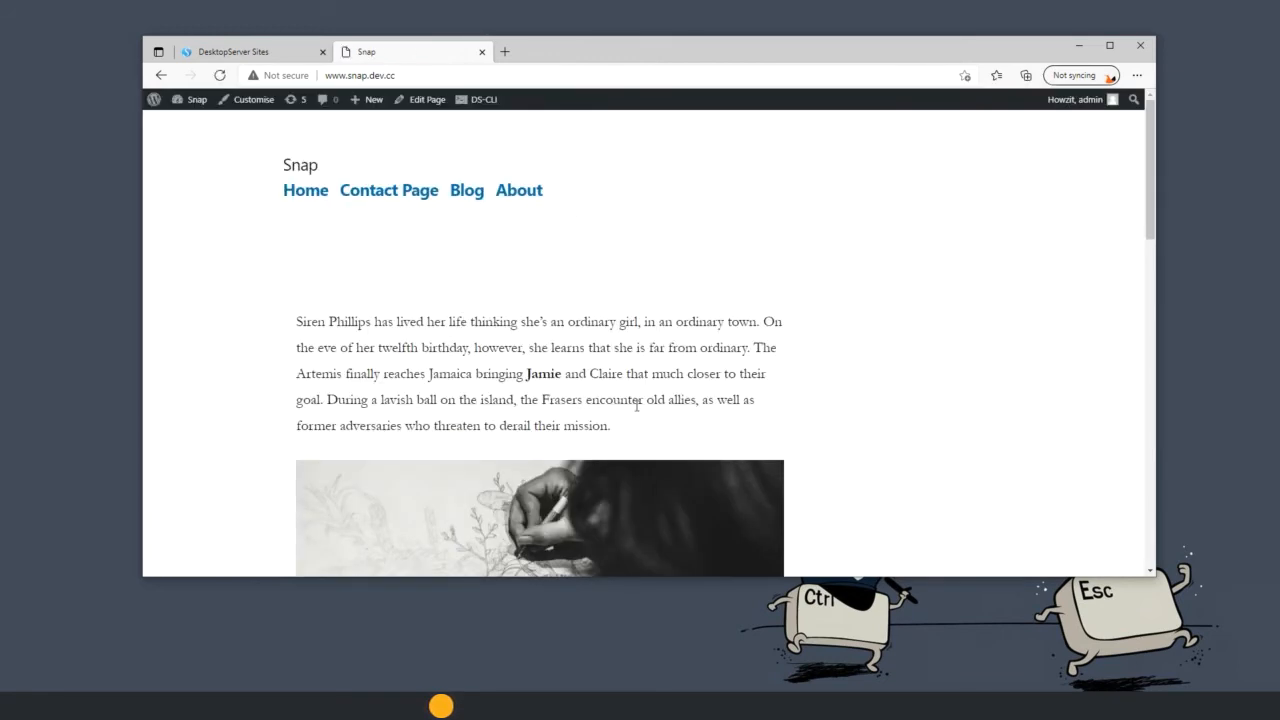
Look through the Snap front page, then bring the live Redline Elect site forward in Firefox.
scroll(636, 405, down, 10)
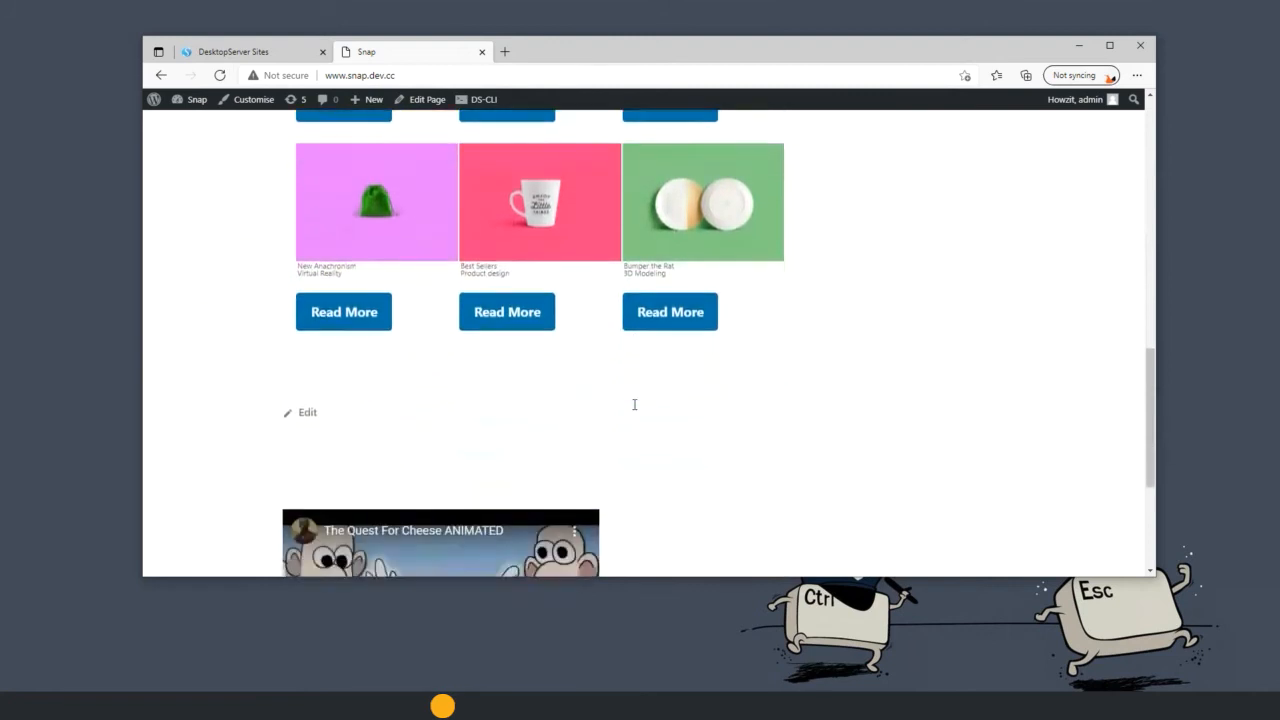
scroll(634, 404, down, 3)
scroll(633, 406, up, 3)
scroll(630, 408, up, 10)
scroll(630, 408, up, 2)
scroll(631, 407, down, 3)
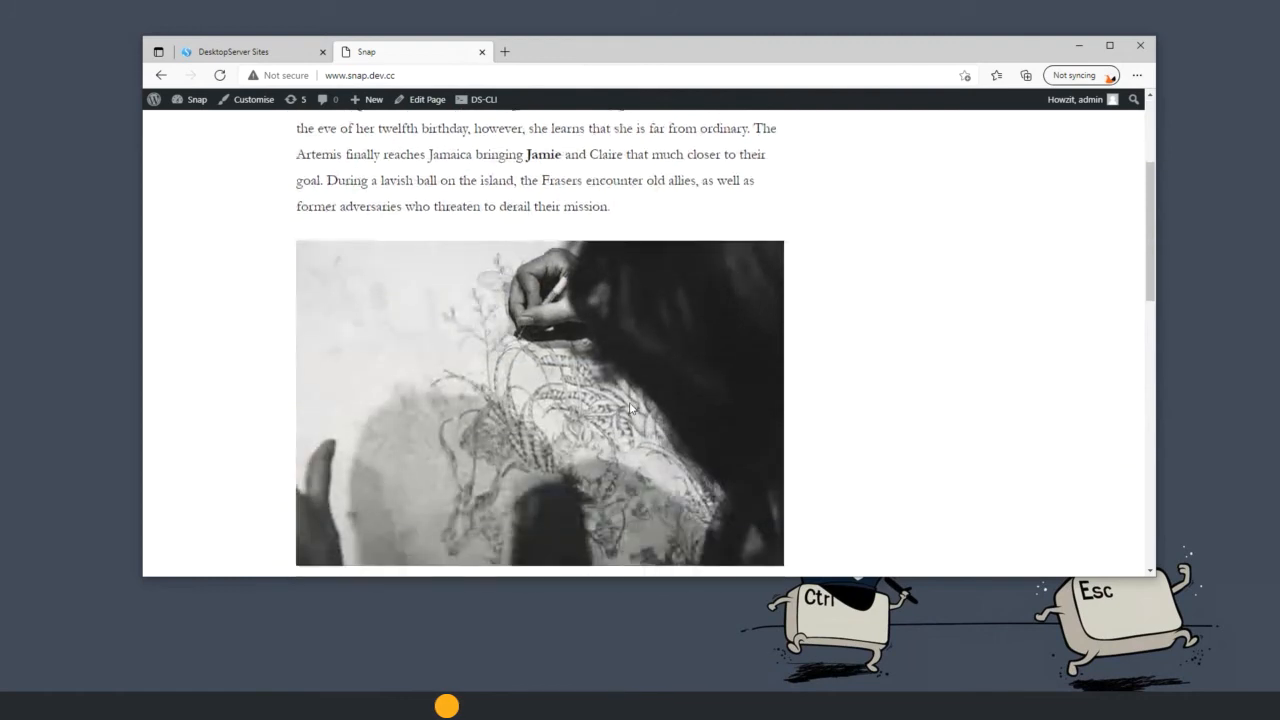
scroll(632, 404, up, 3)
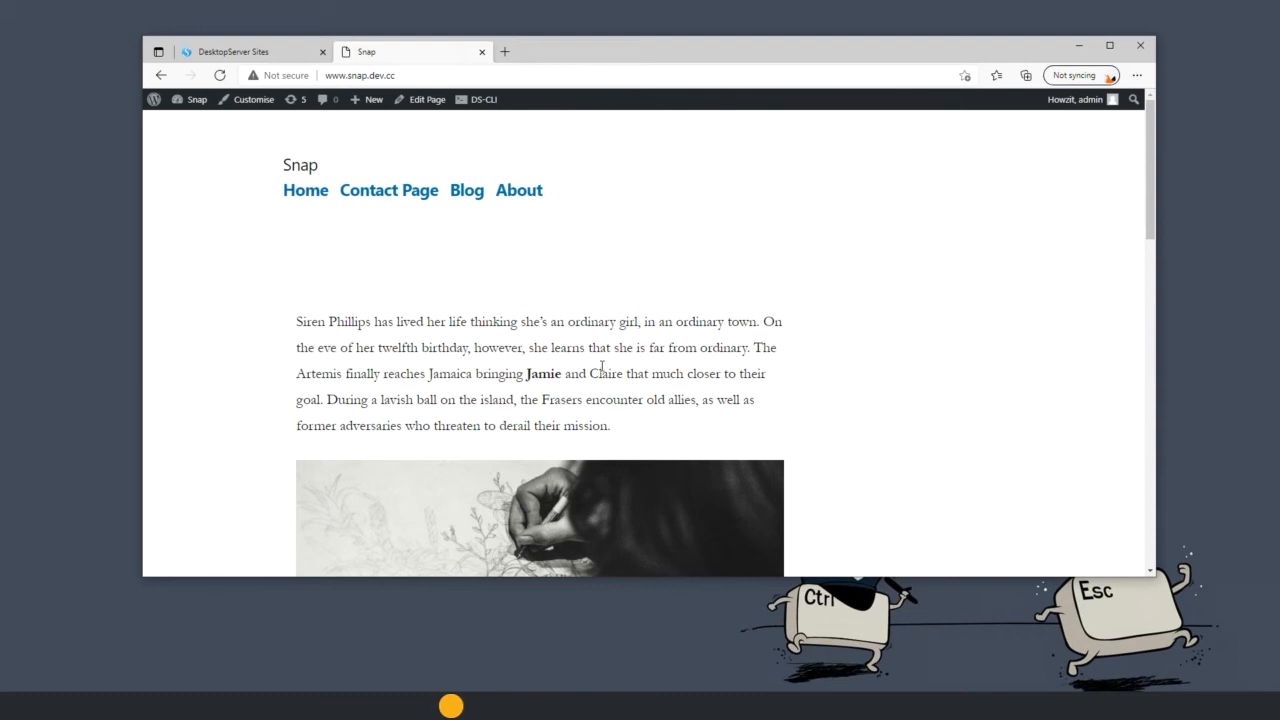
scroll(602, 366, down, 5)
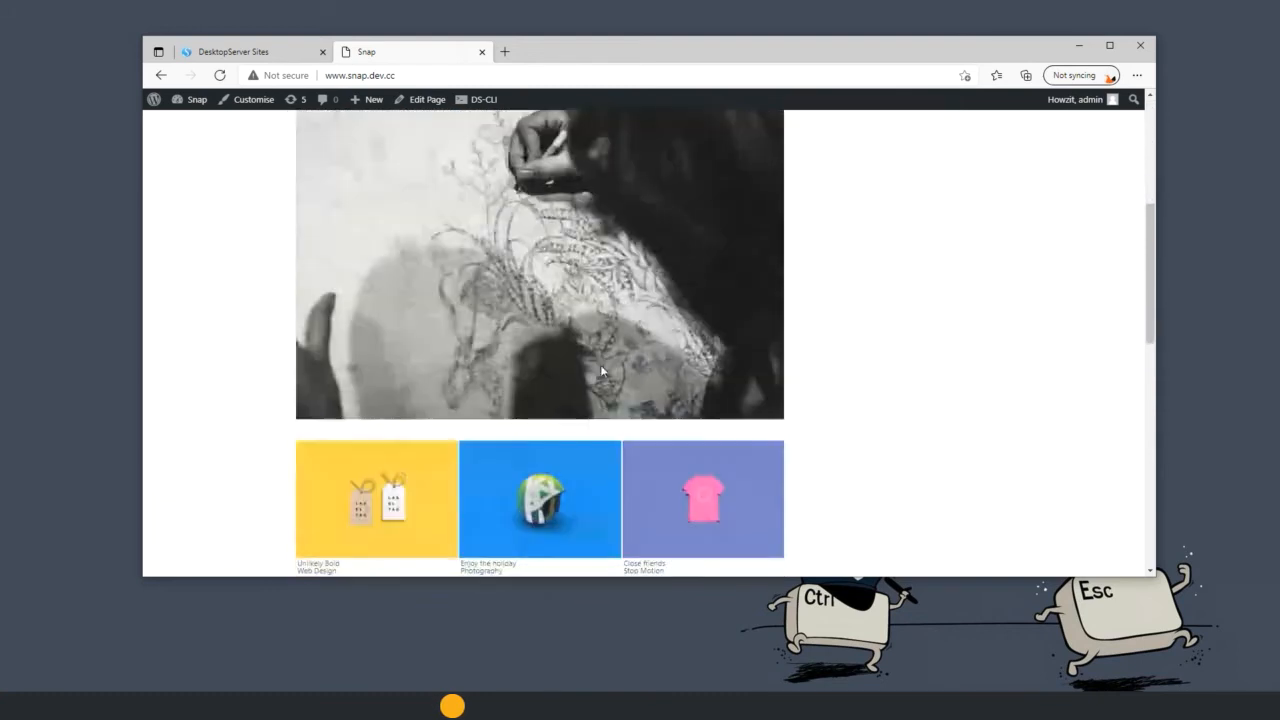
scroll(602, 370, up, 5)
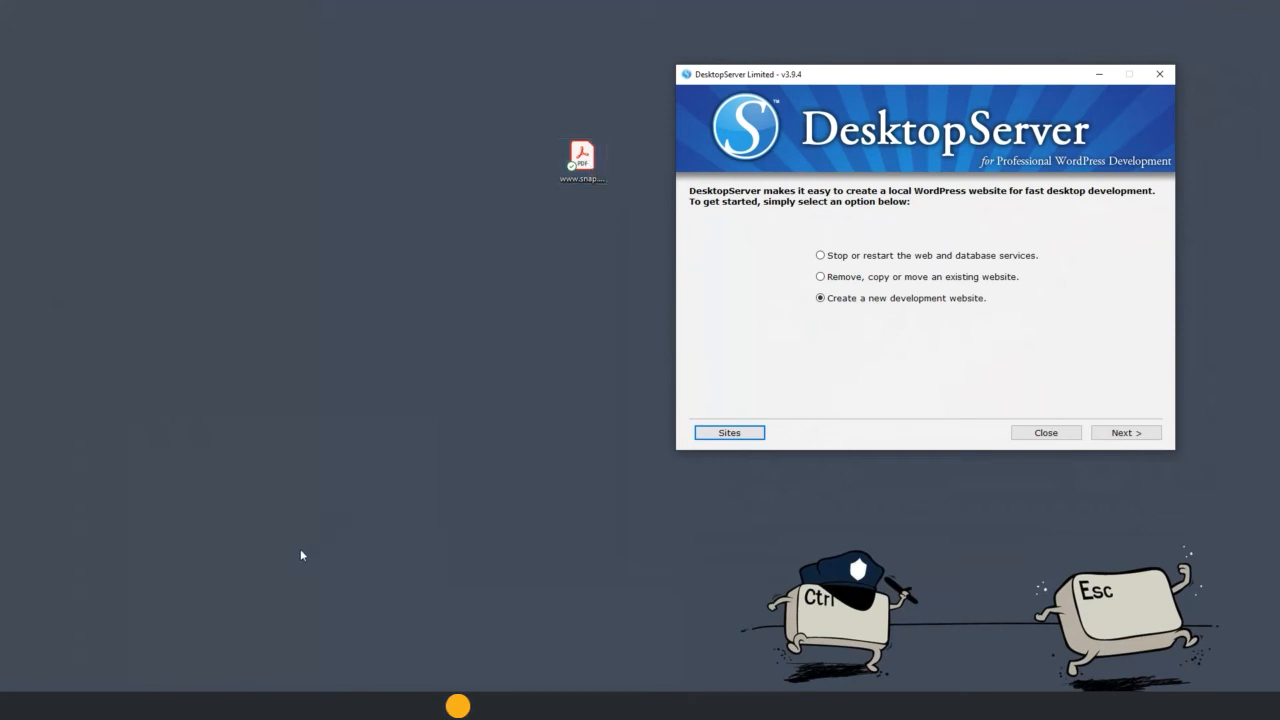
click(459, 706)
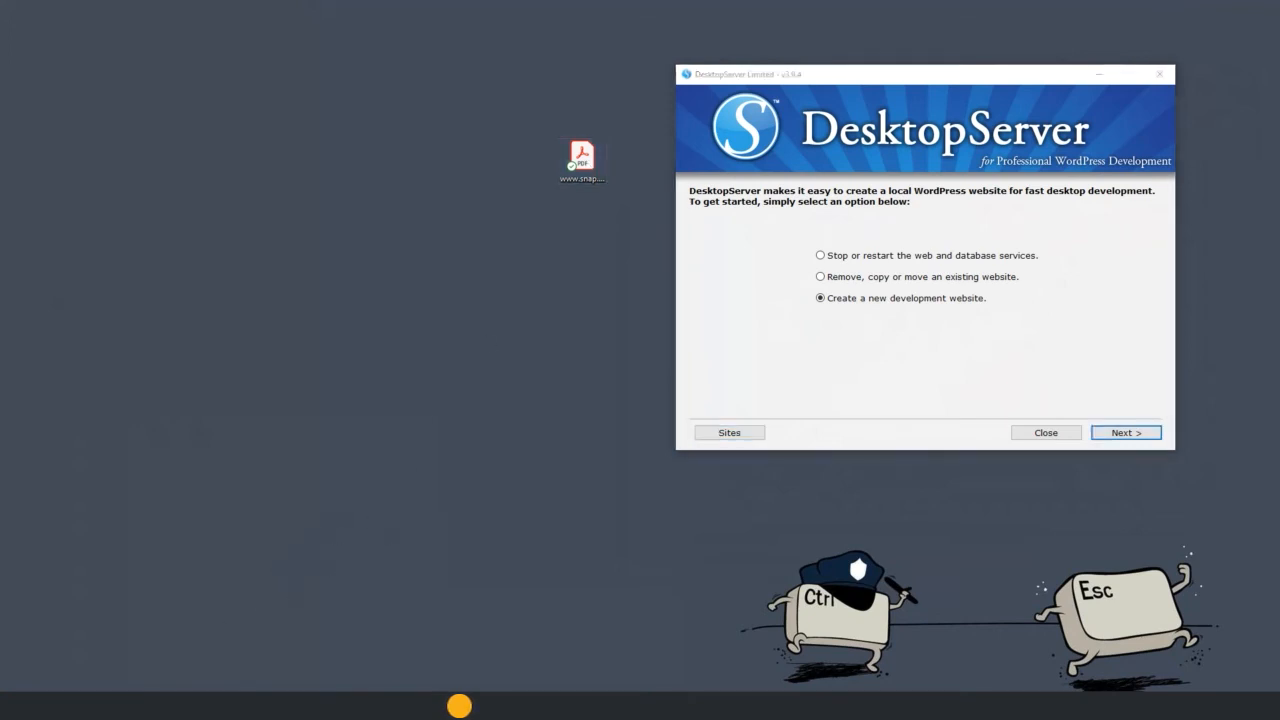
click(133, 679)
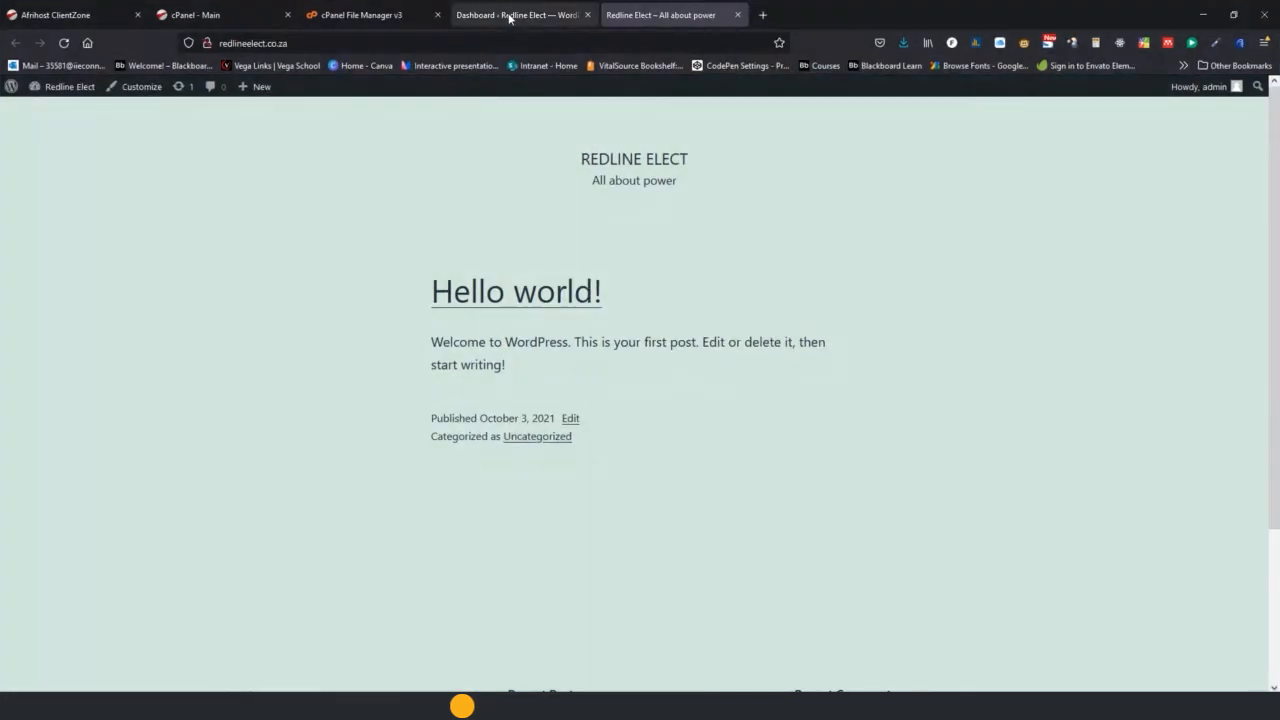
Search Add New plugins for 'all in-one migration', then install and activate All-in-One WP Migration.
click(510, 17)
mouse_move(48, 303)
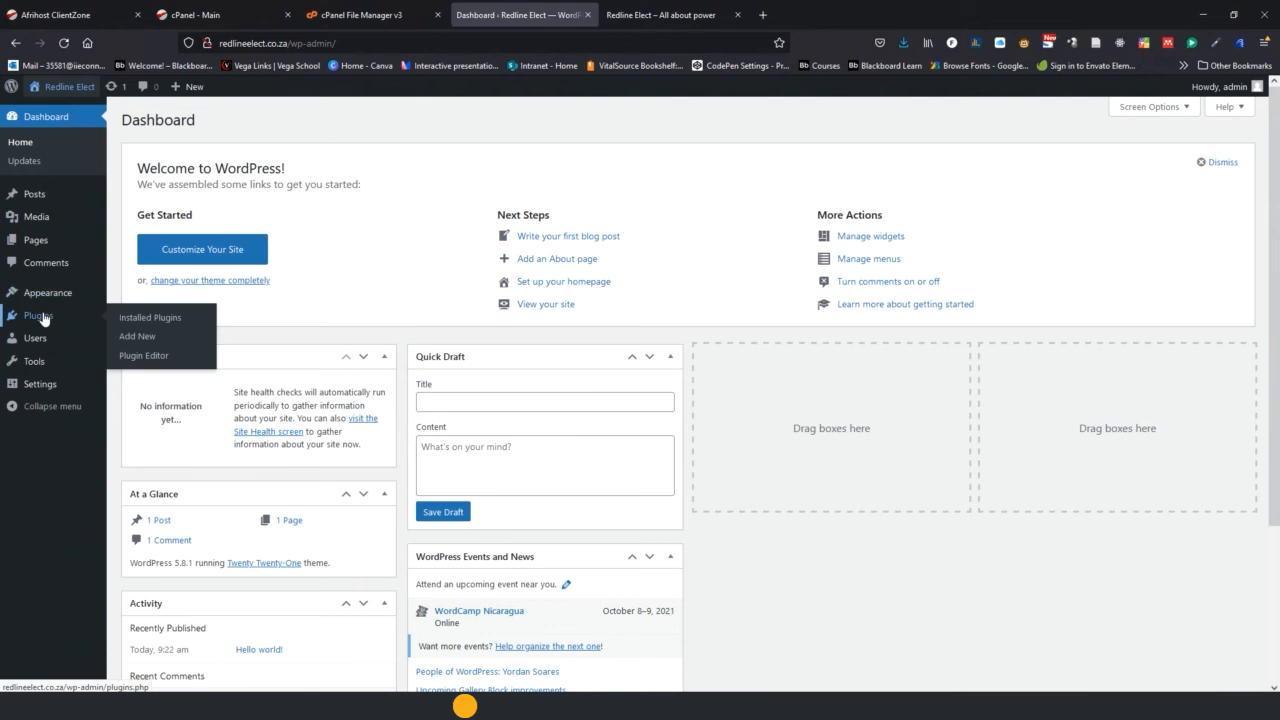
click(43, 318)
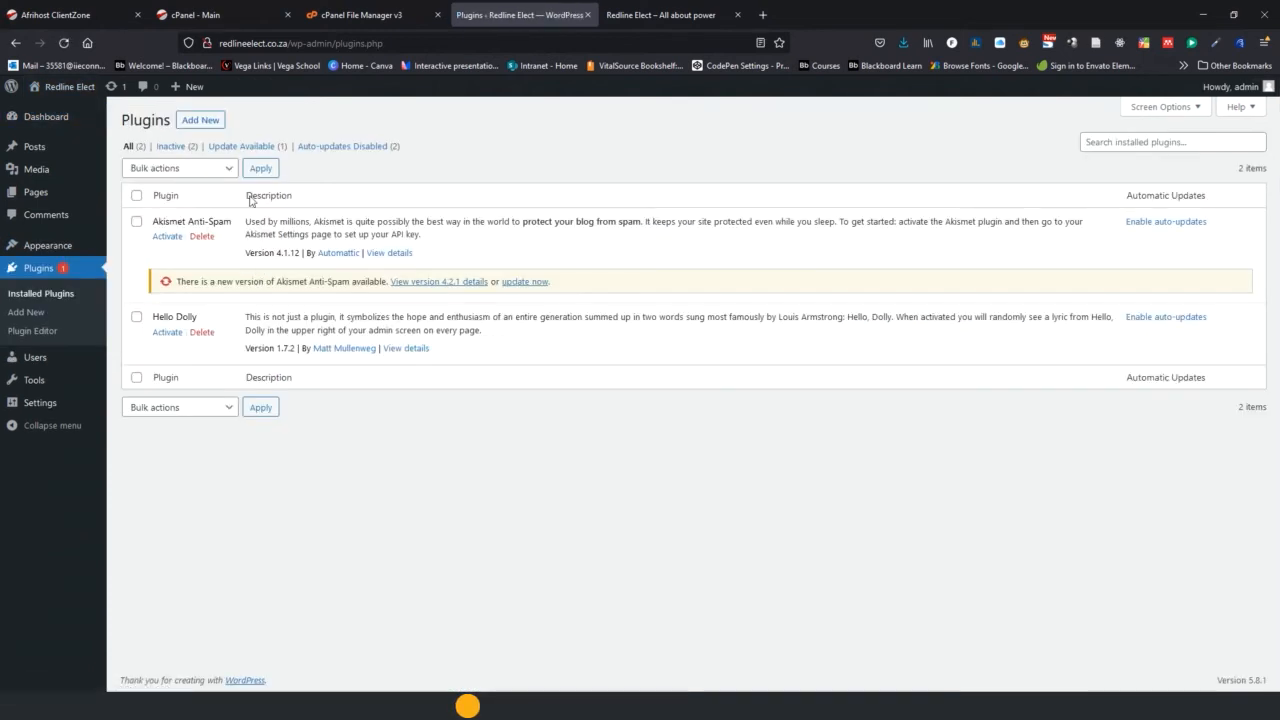
click(209, 124)
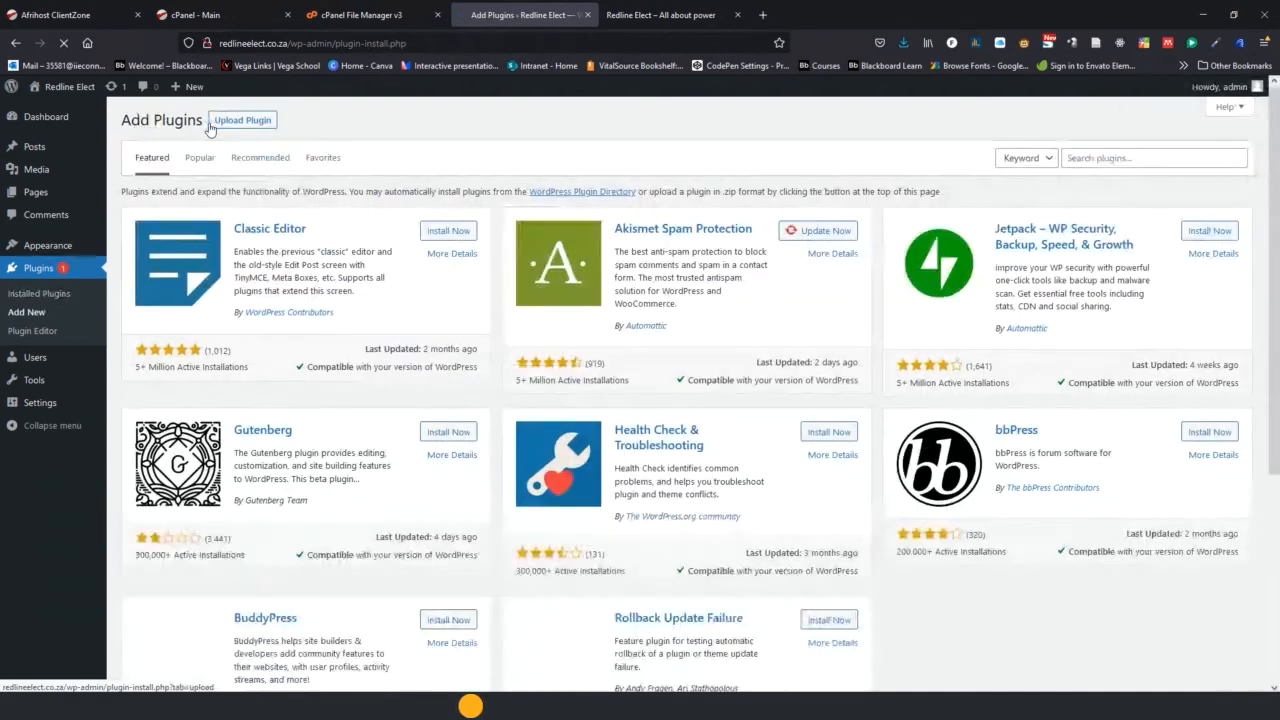
click(1100, 160)
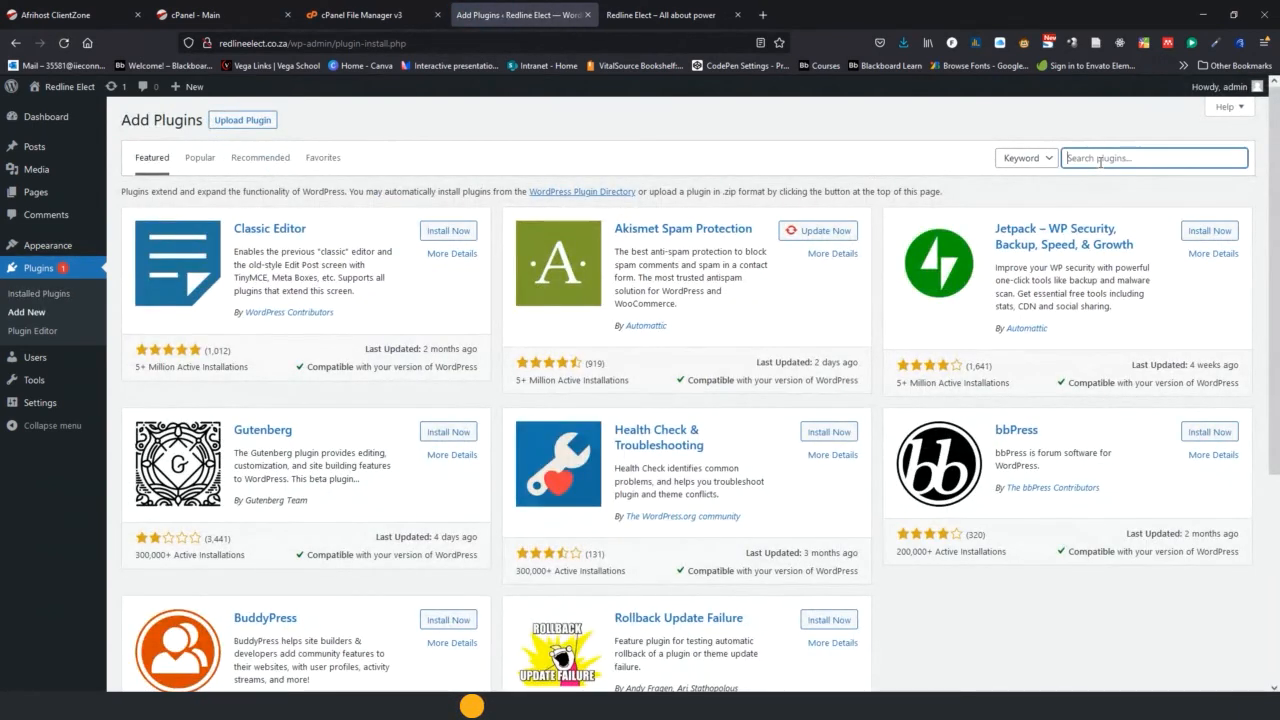
text(all in)
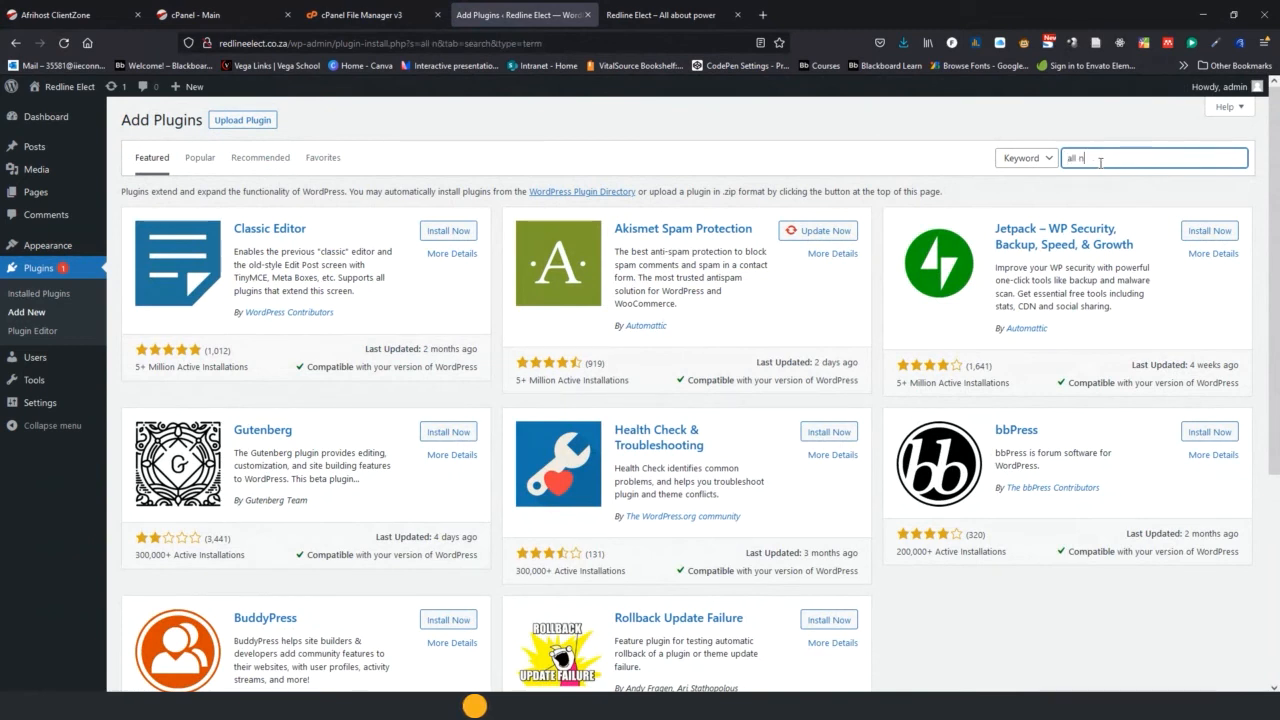
text(-one)
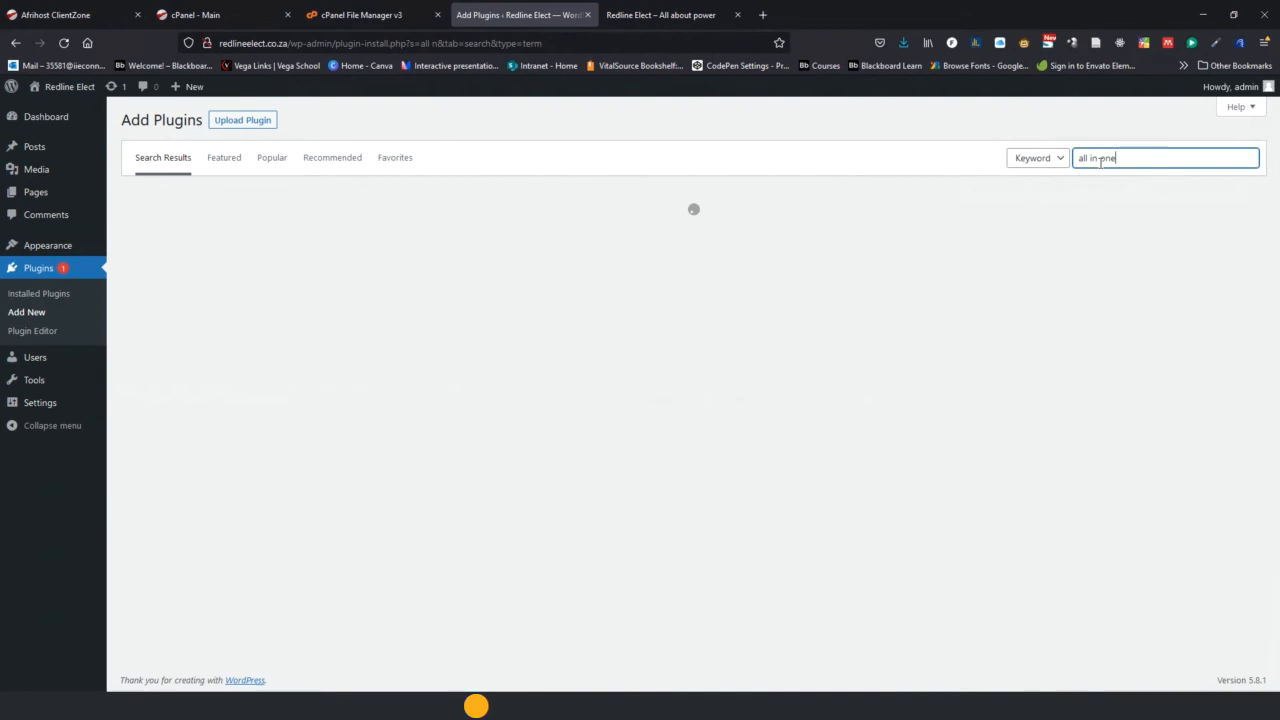
text( mig)
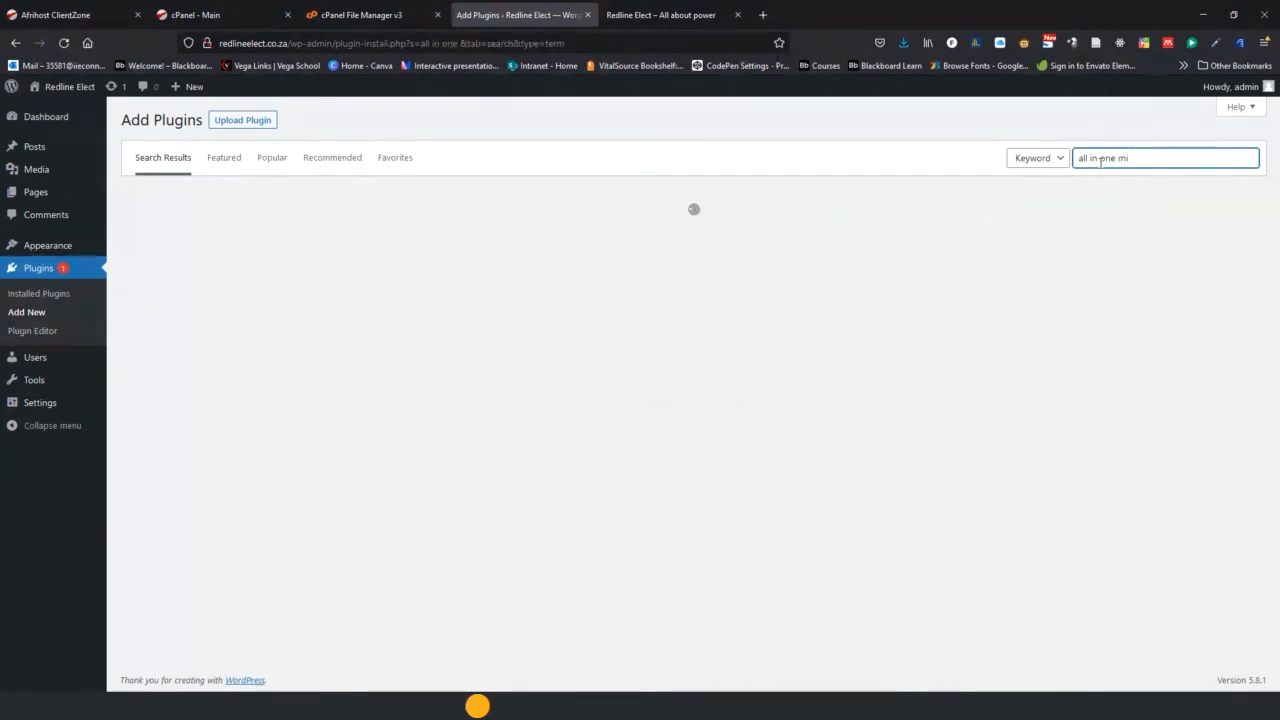
text(ration)
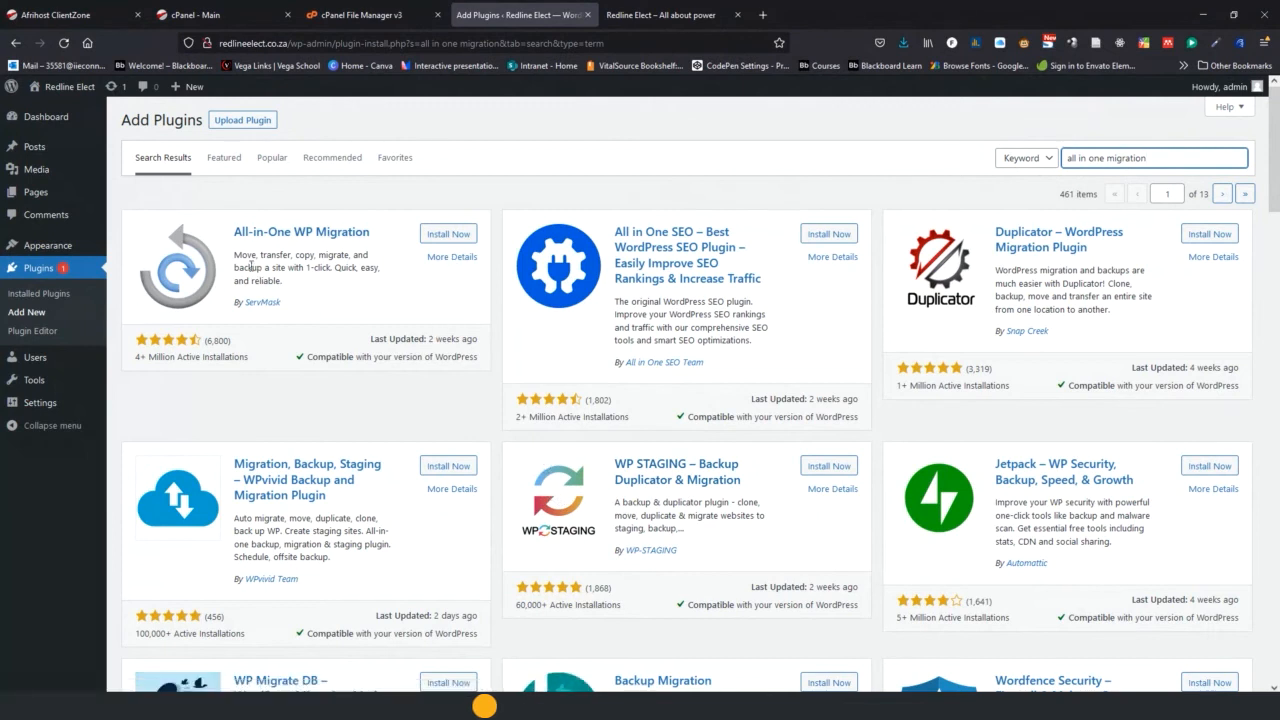
click(453, 236)
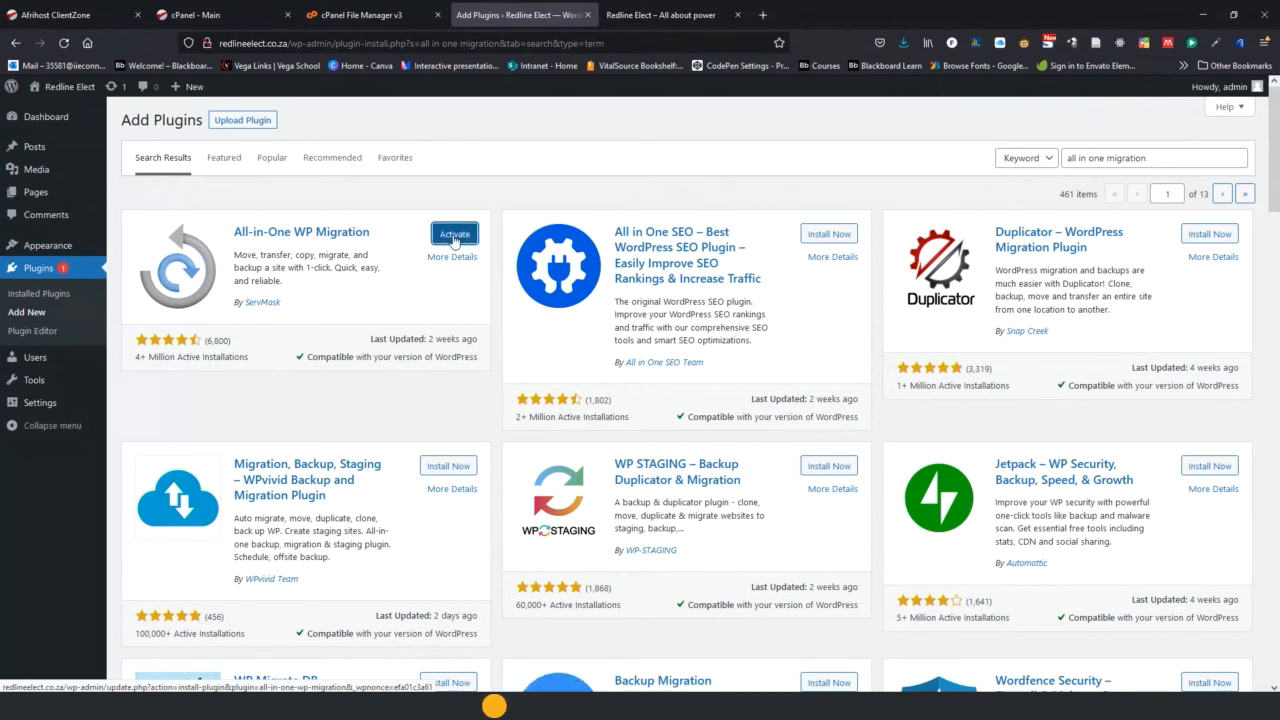
click(453, 236)
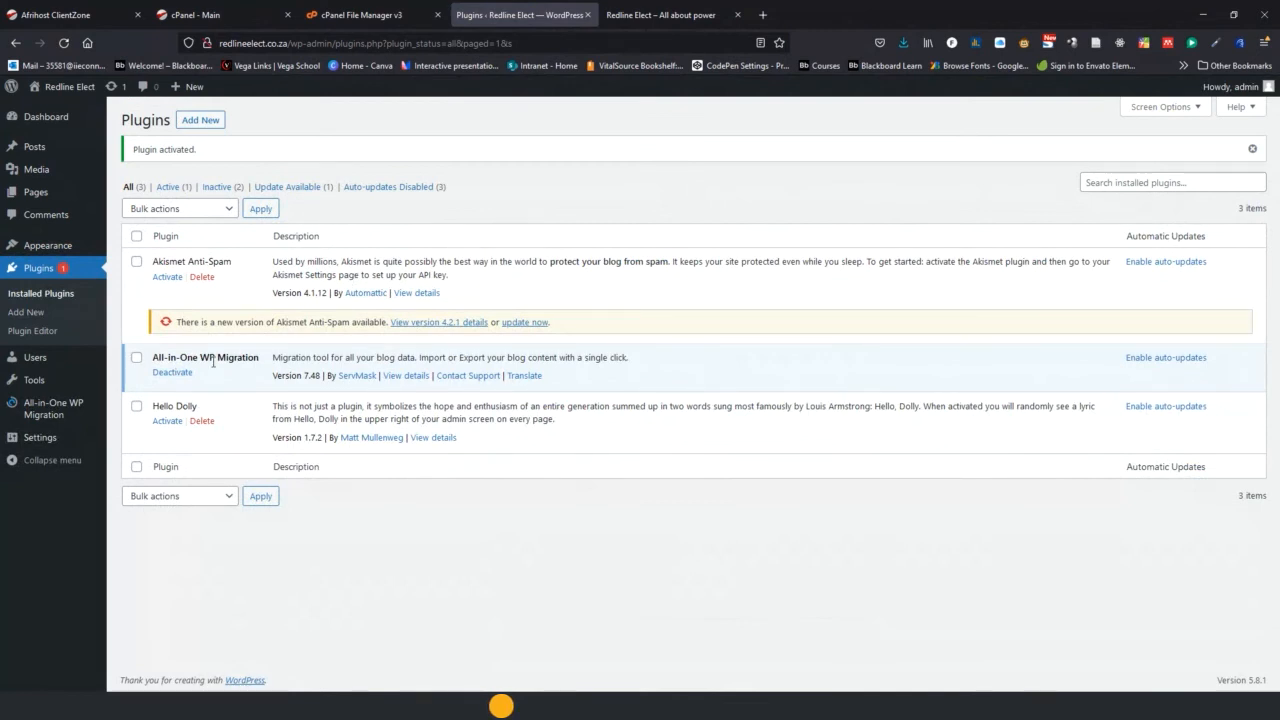
mouse_move(42, 416)
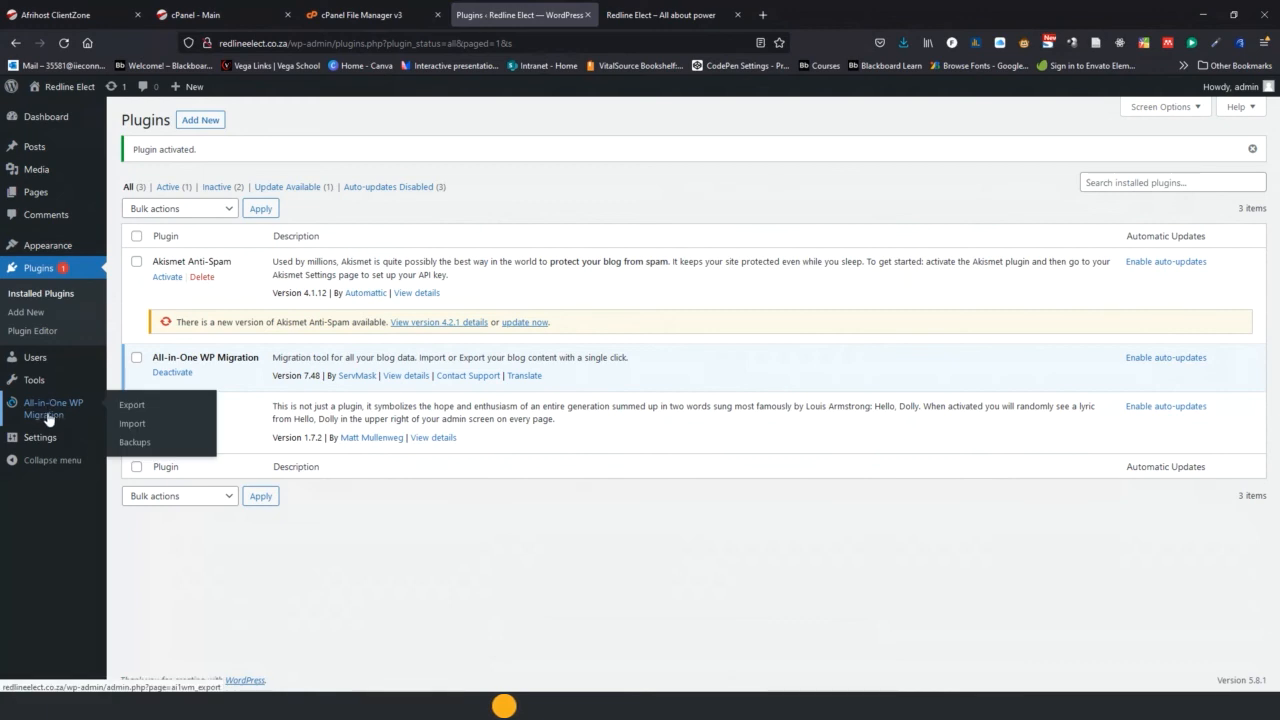
click(133, 424)
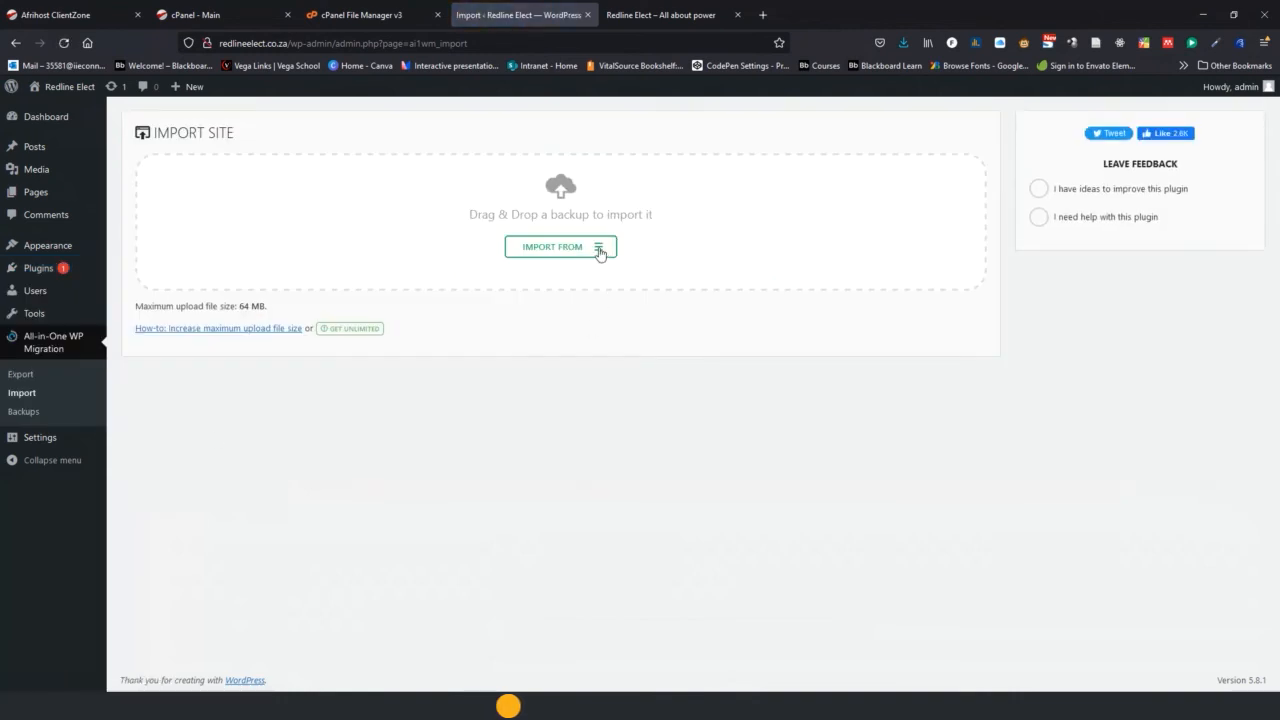
click(599, 253)
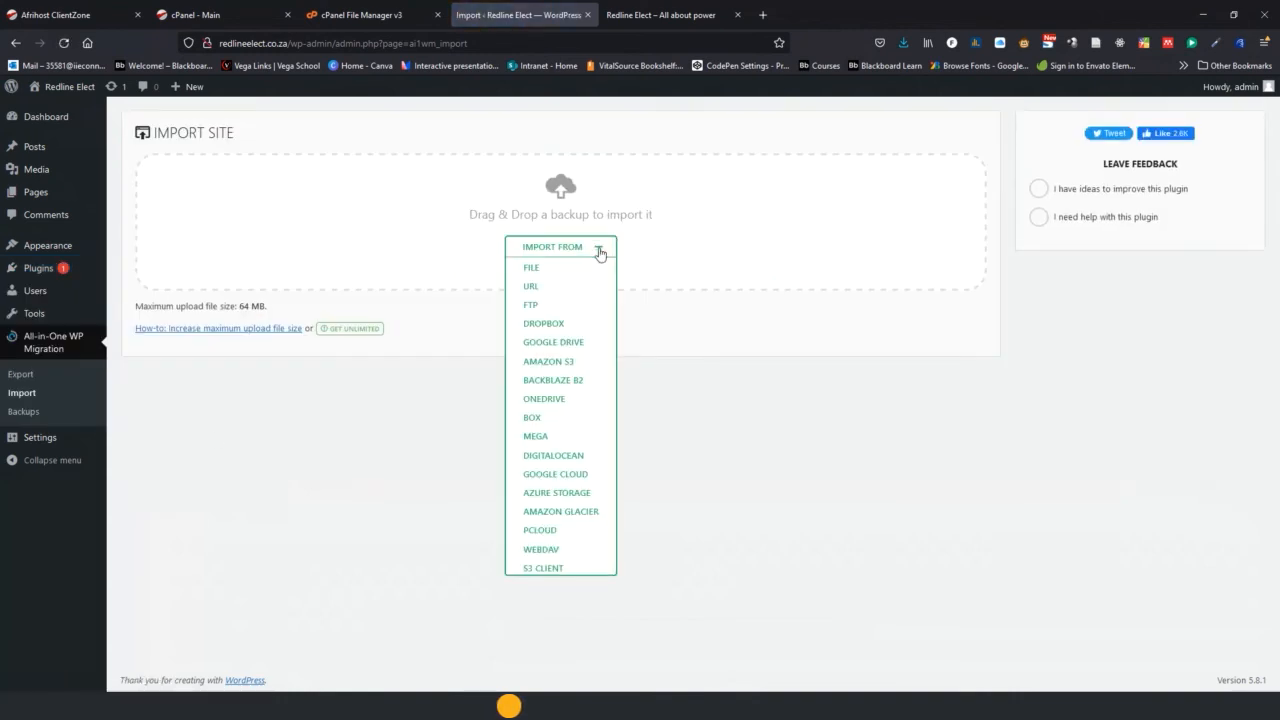
click(531, 270)
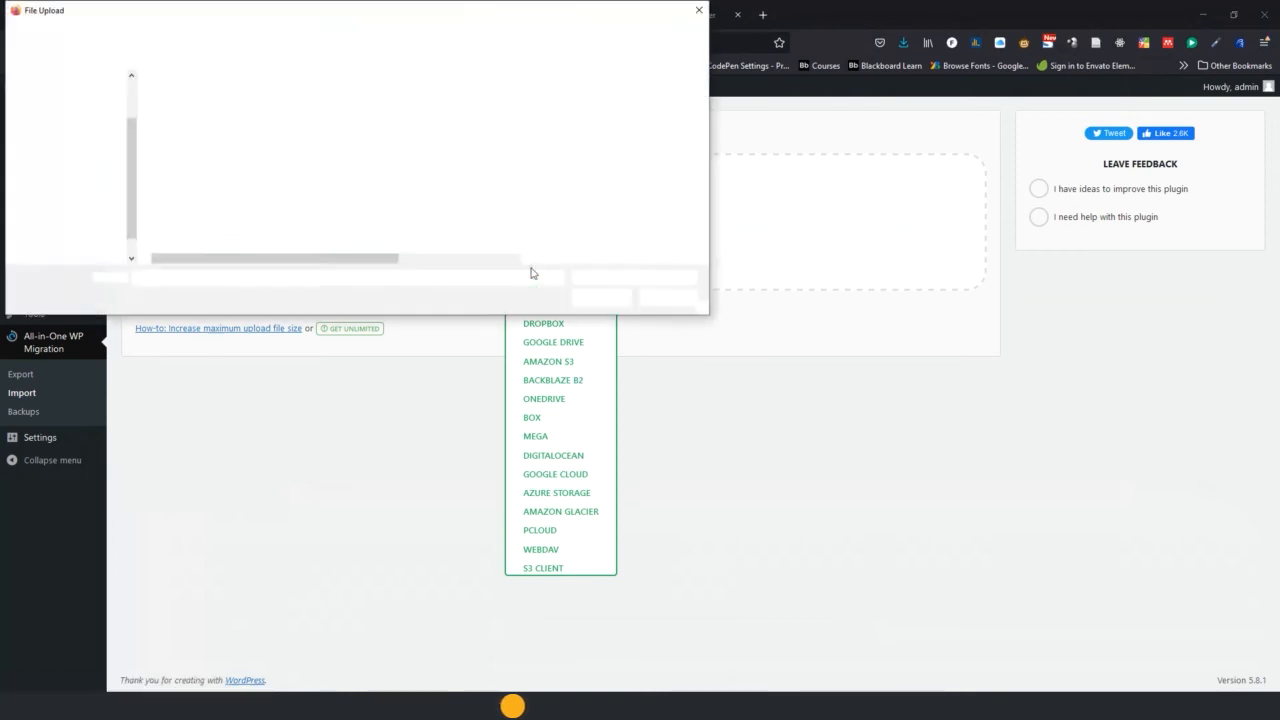
scroll(62, 192, up, 2)
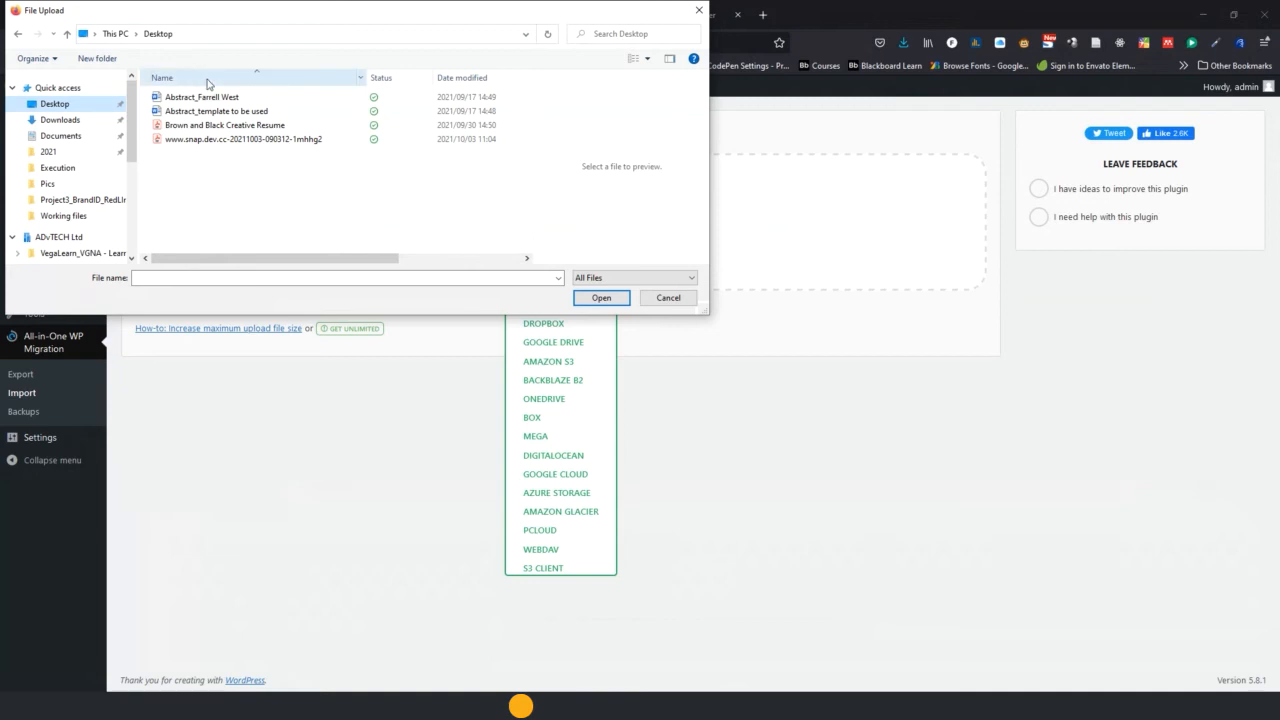
click(220, 140)
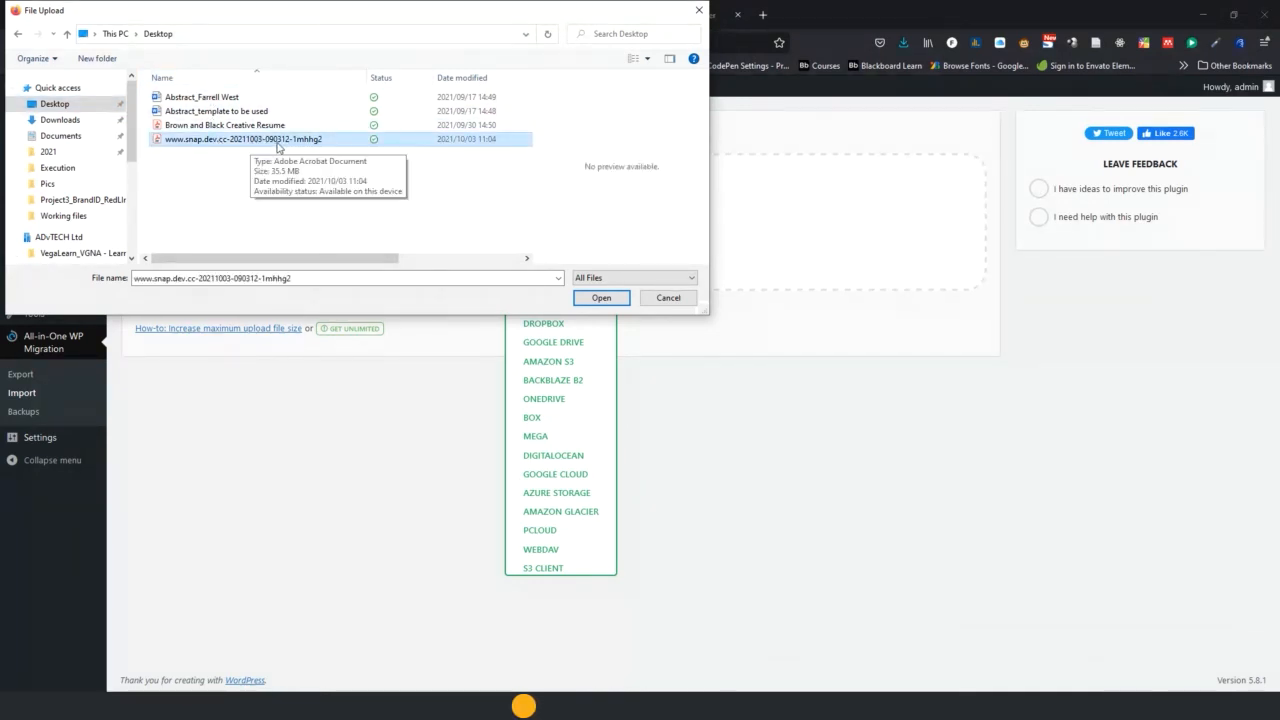
click(590, 298)
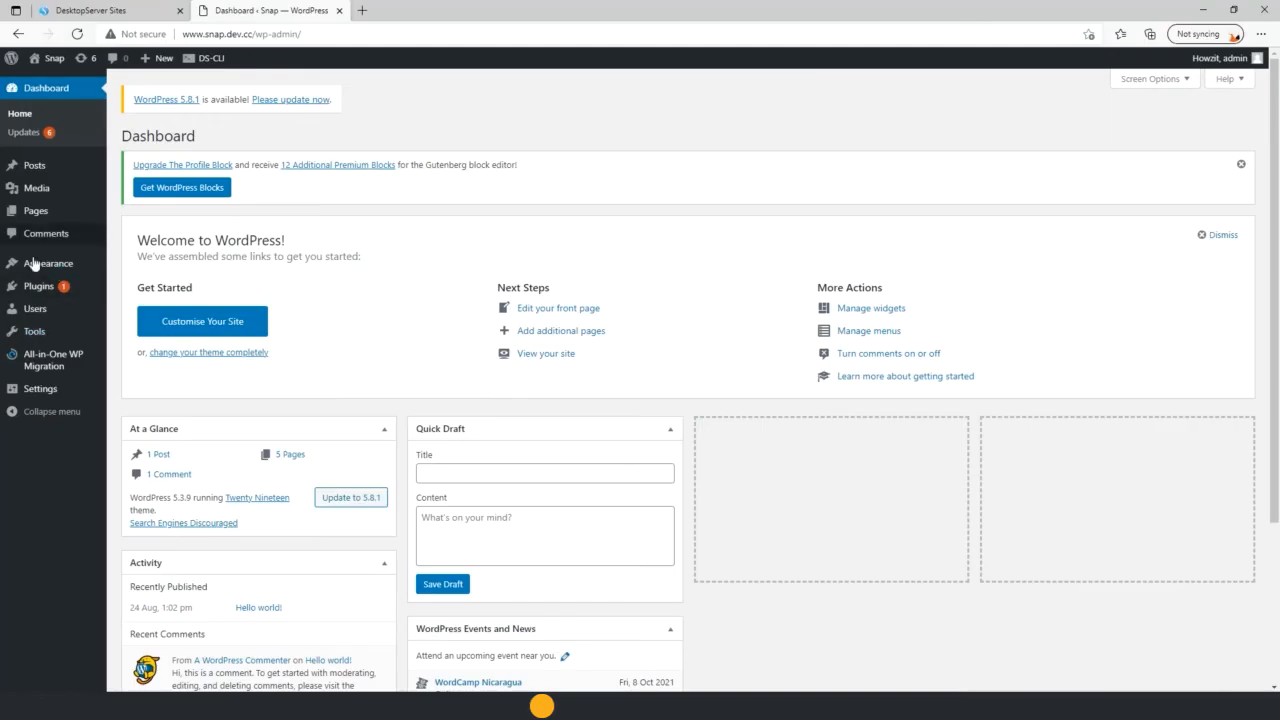
Review the local Snap site's 7 installed plugins (3 active), then return to the live import window.
click(38, 286)
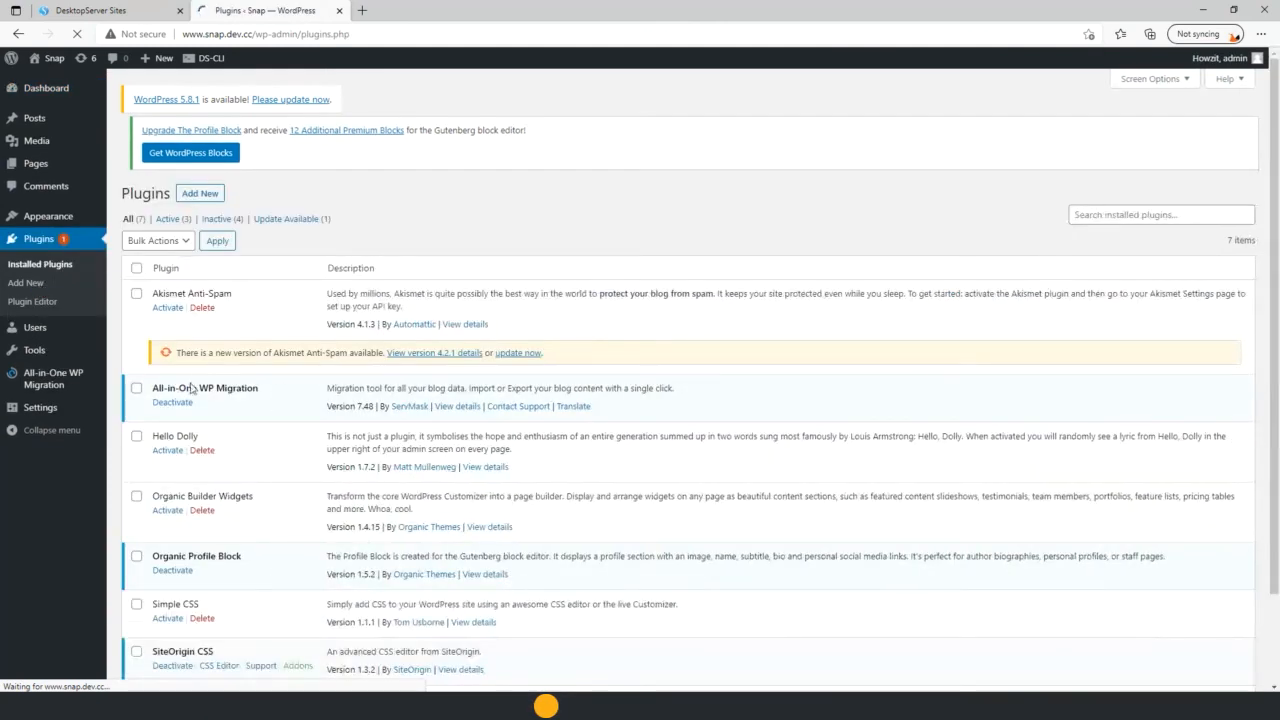
scroll(288, 569, down, 1)
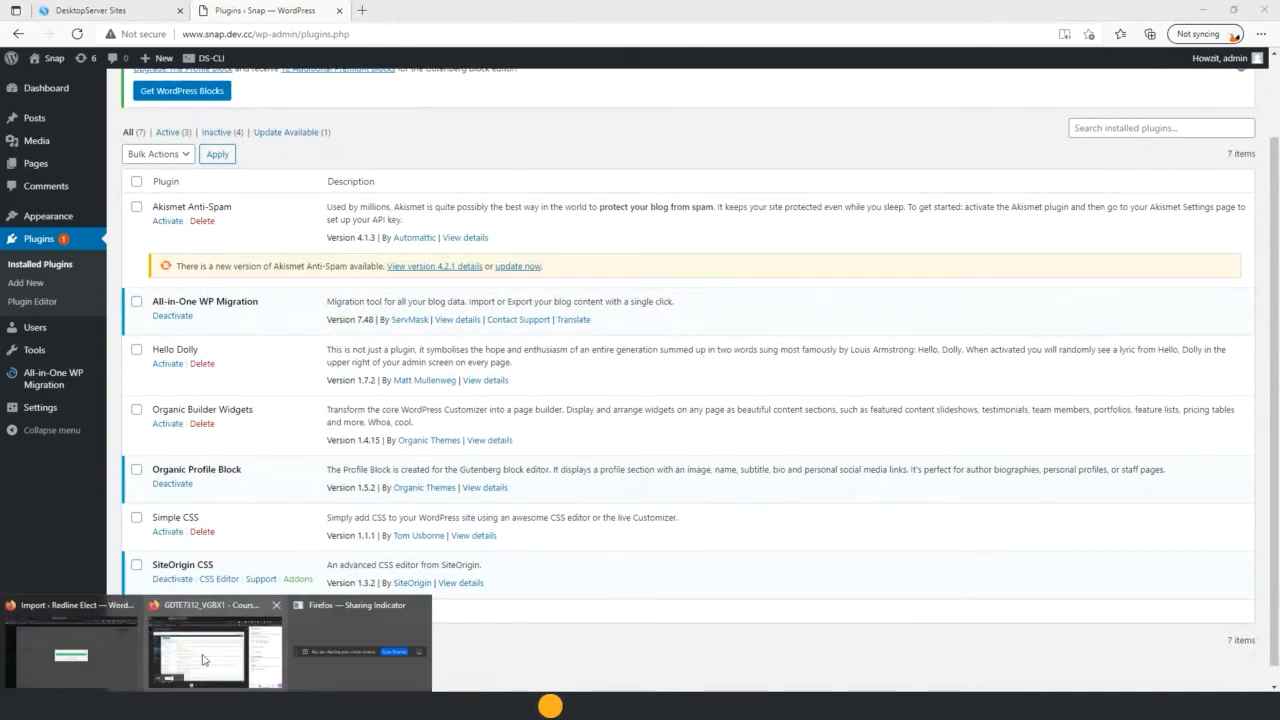
click(108, 651)
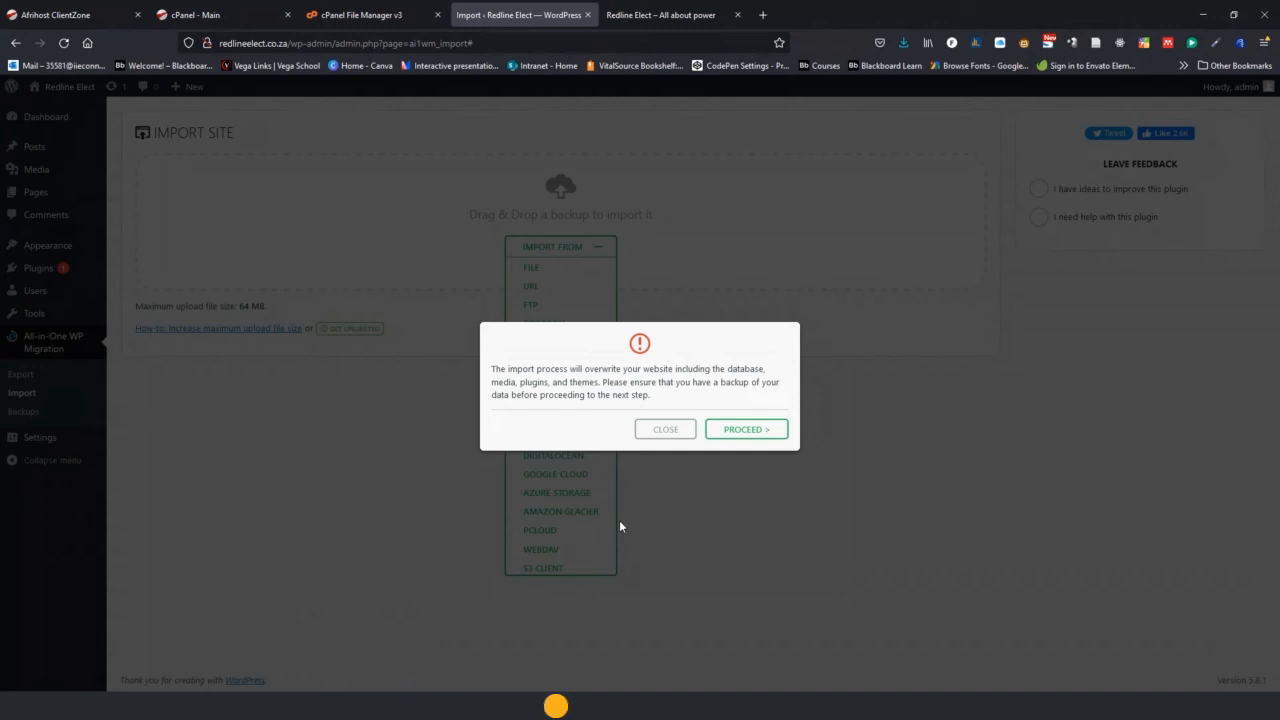
Proceed with overwriting the live site, finish the Snap import, and switch to the live front-page tab.
click(759, 433)
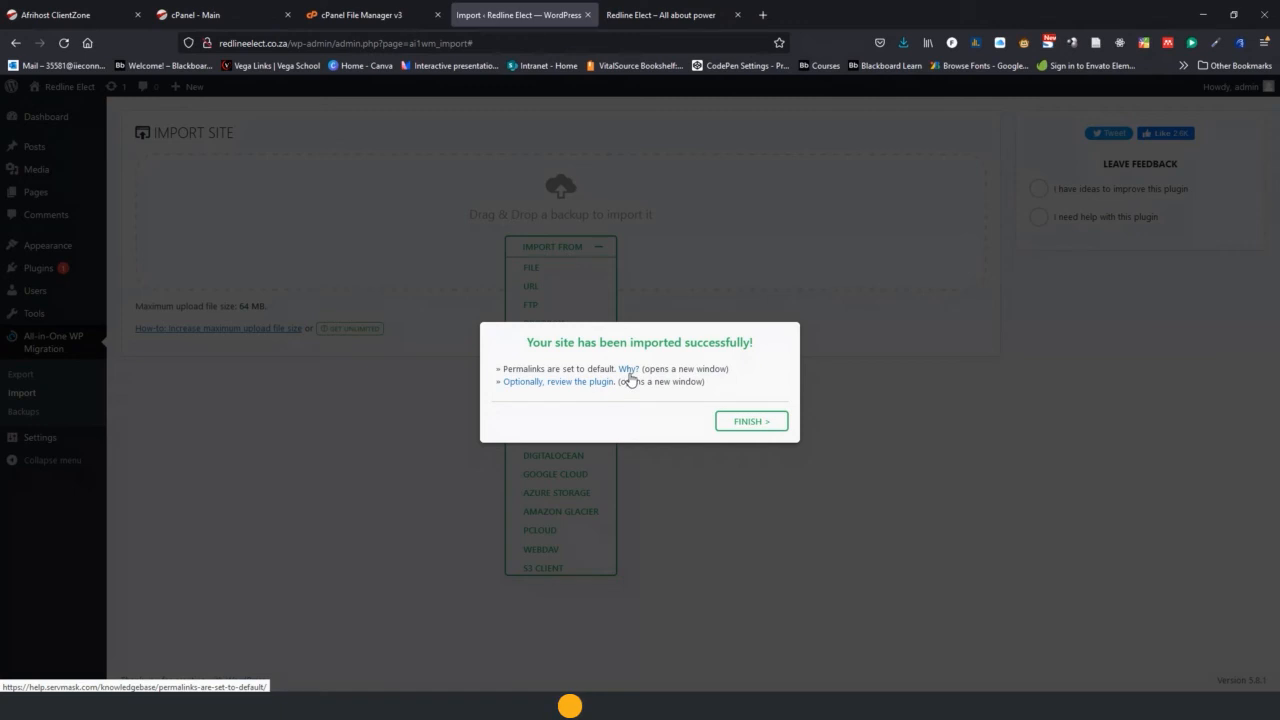
click(751, 422)
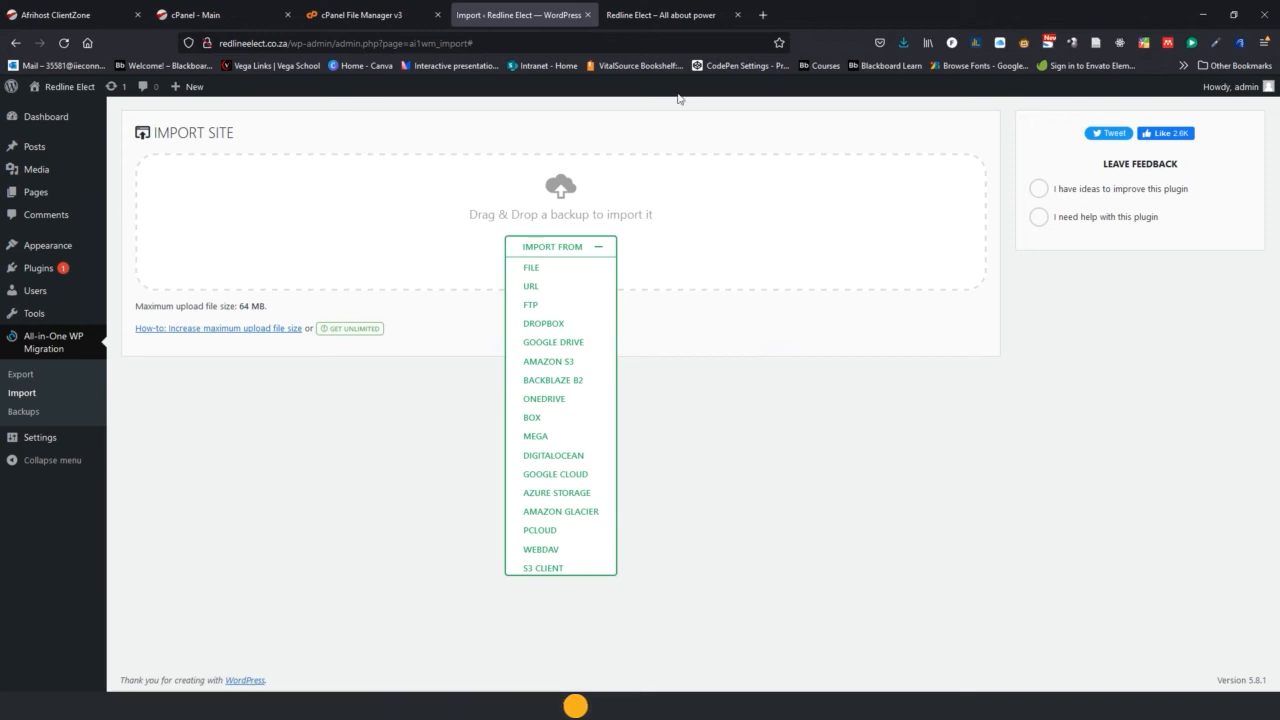
click(656, 17)
Reload the live front page and scroll through the imported Snap content, then return to the Import tab.
click(60, 45)
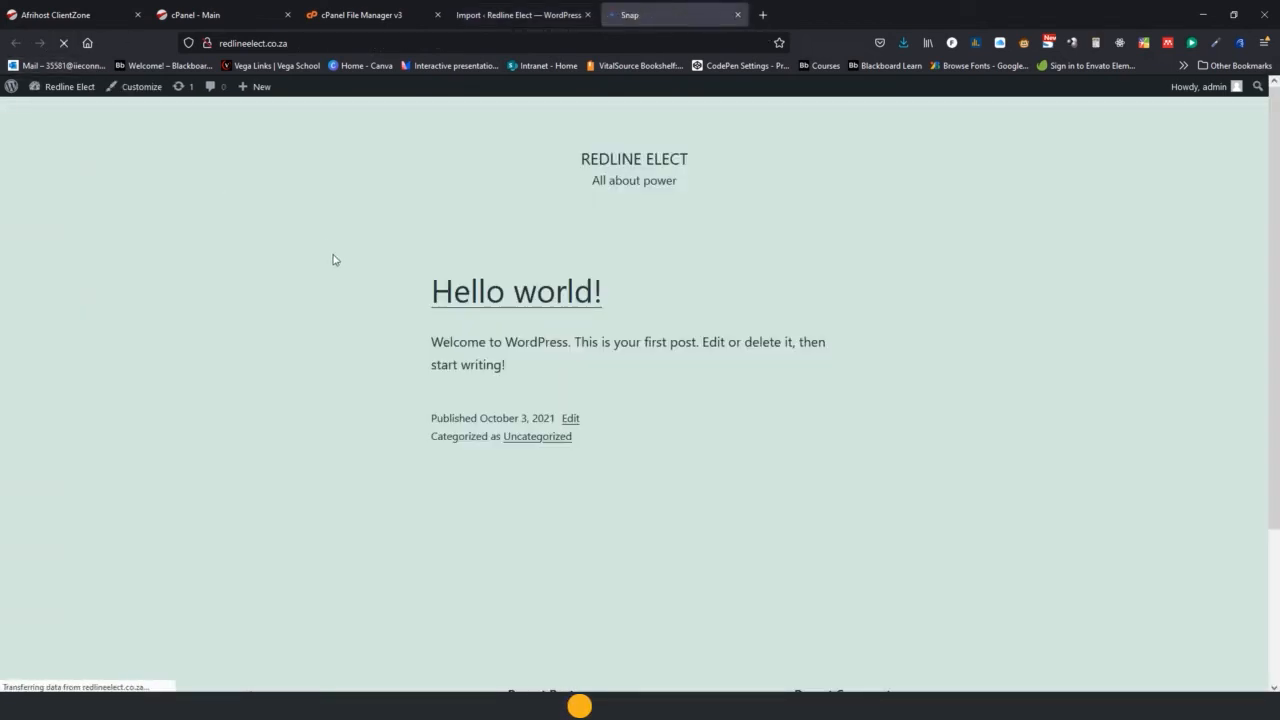
scroll(379, 331, down, 1)
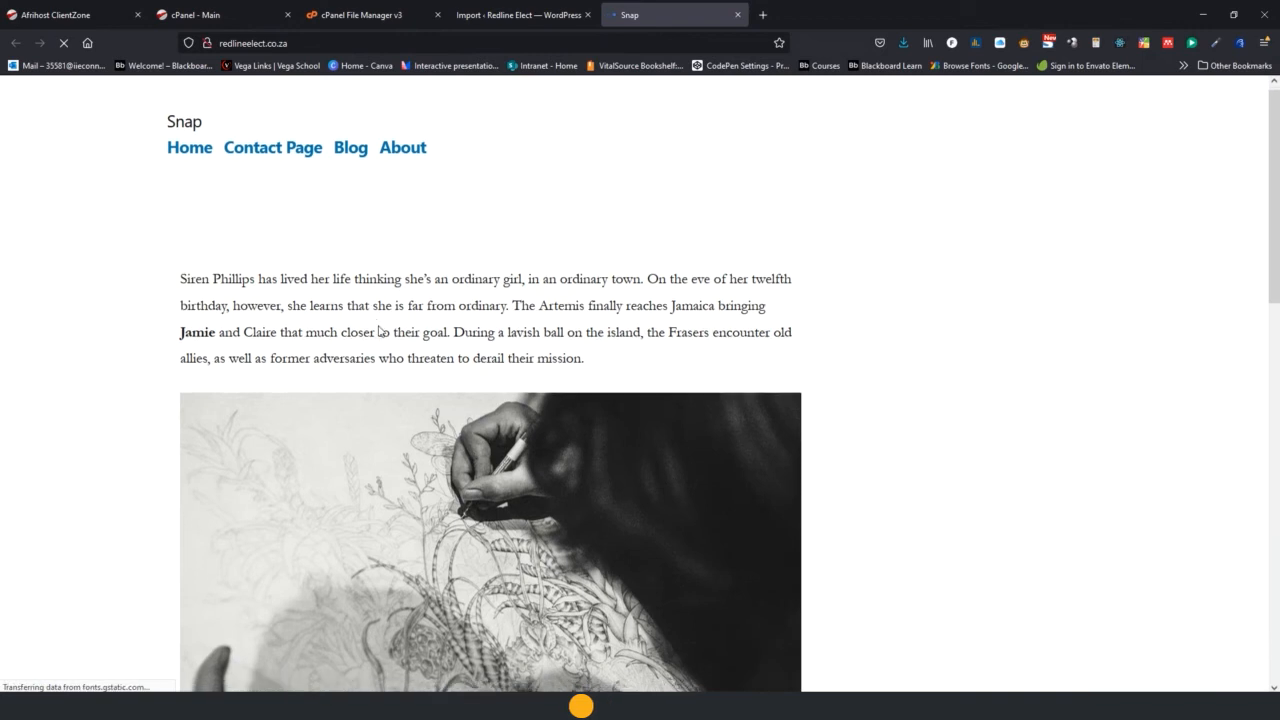
scroll(379, 331, down, 8)
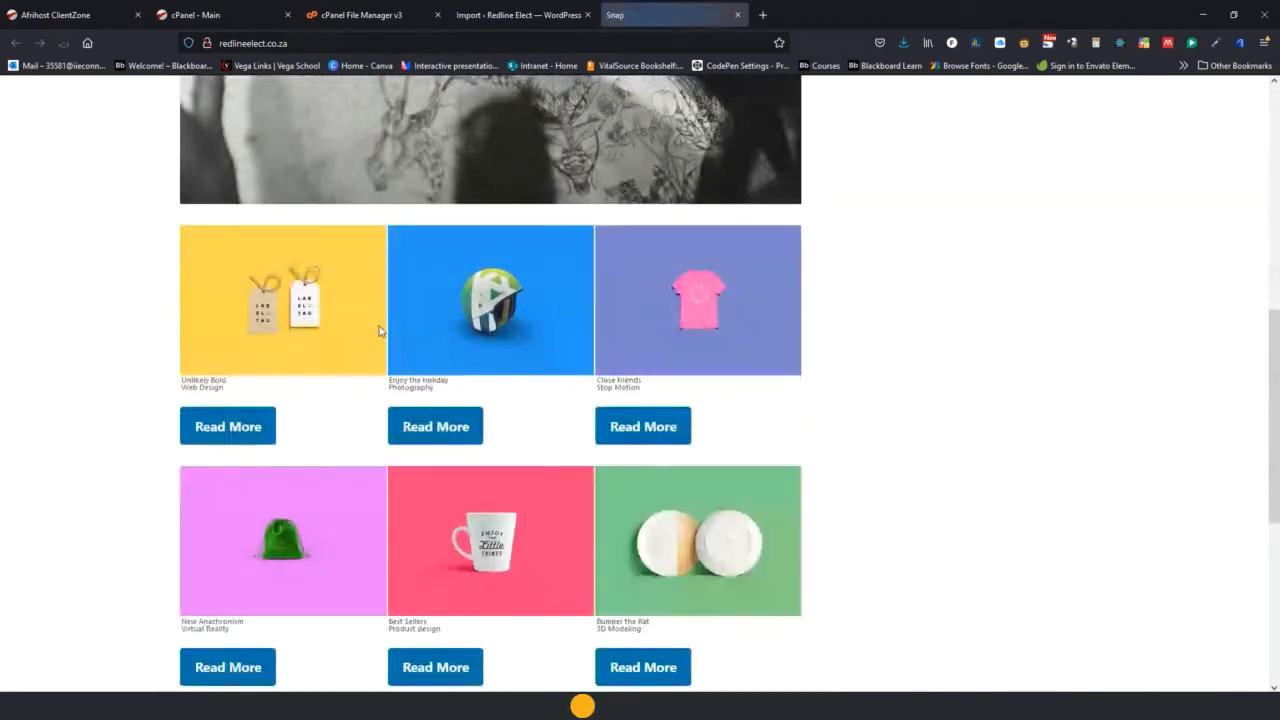
scroll(379, 331, up, 2)
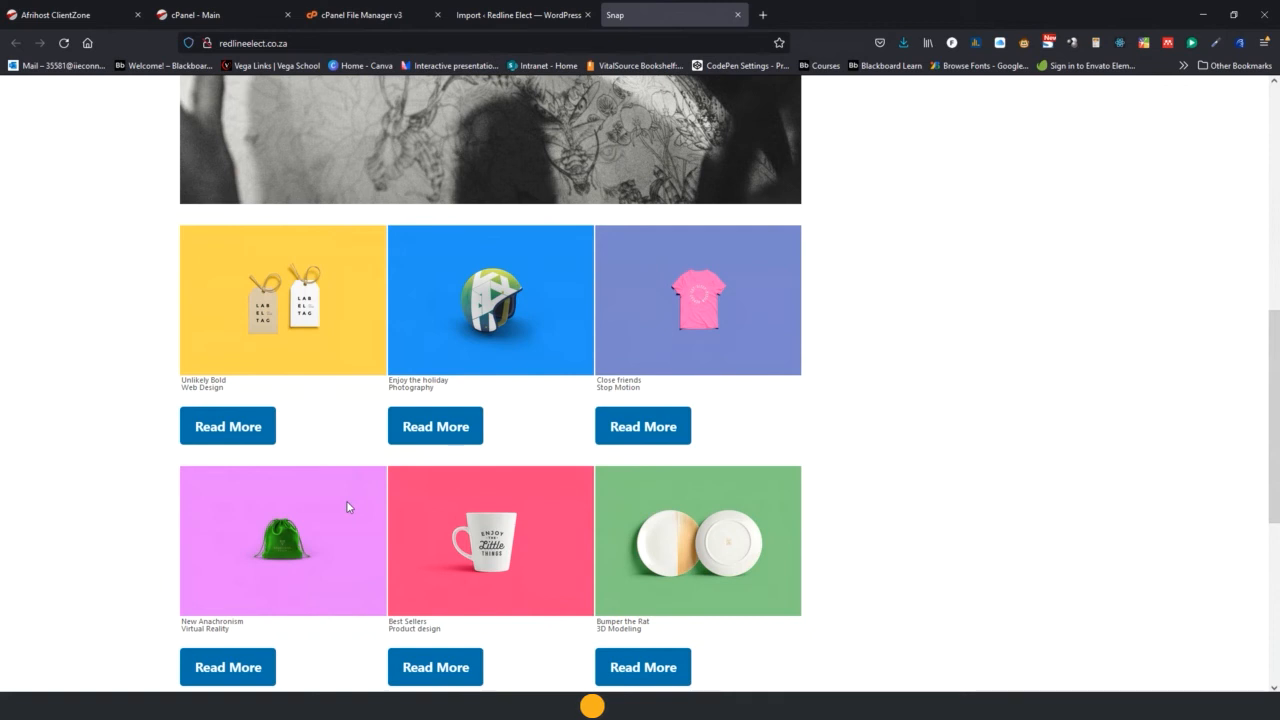
click(523, 18)
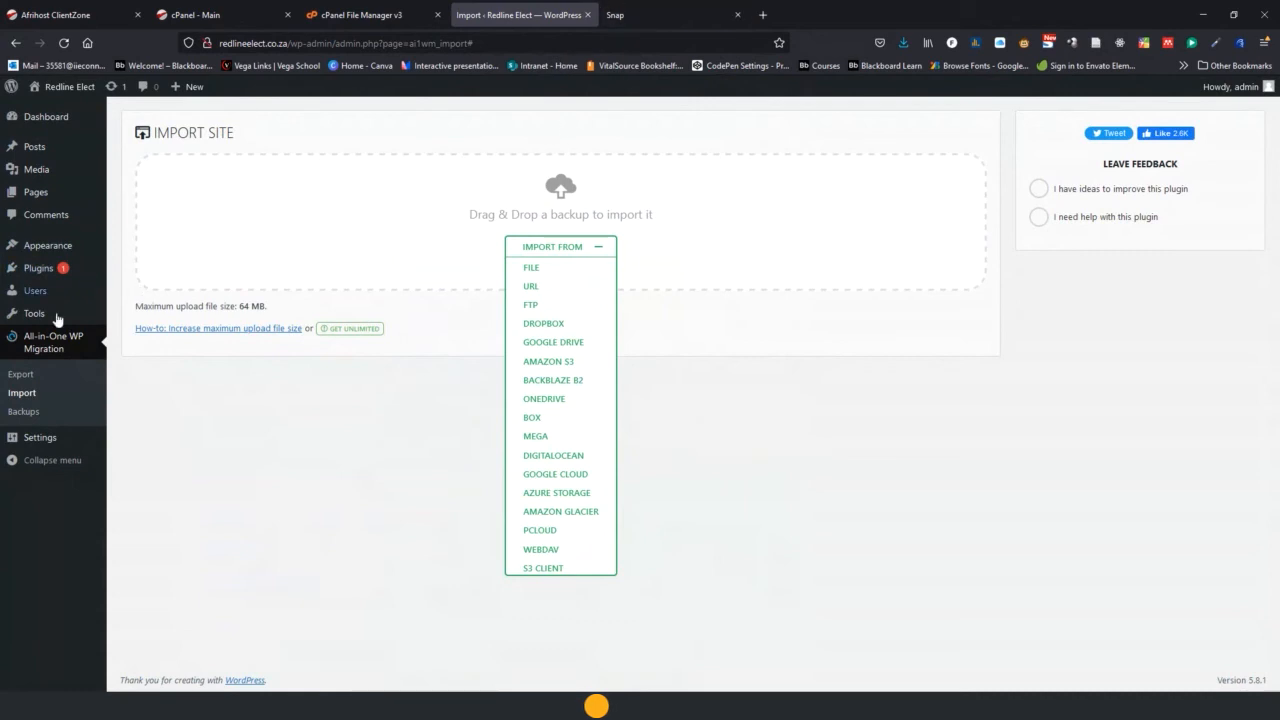
From Plugins, run the required WordPress database update on the live site.
mouse_move(46, 323)
mouse_move(42, 250)
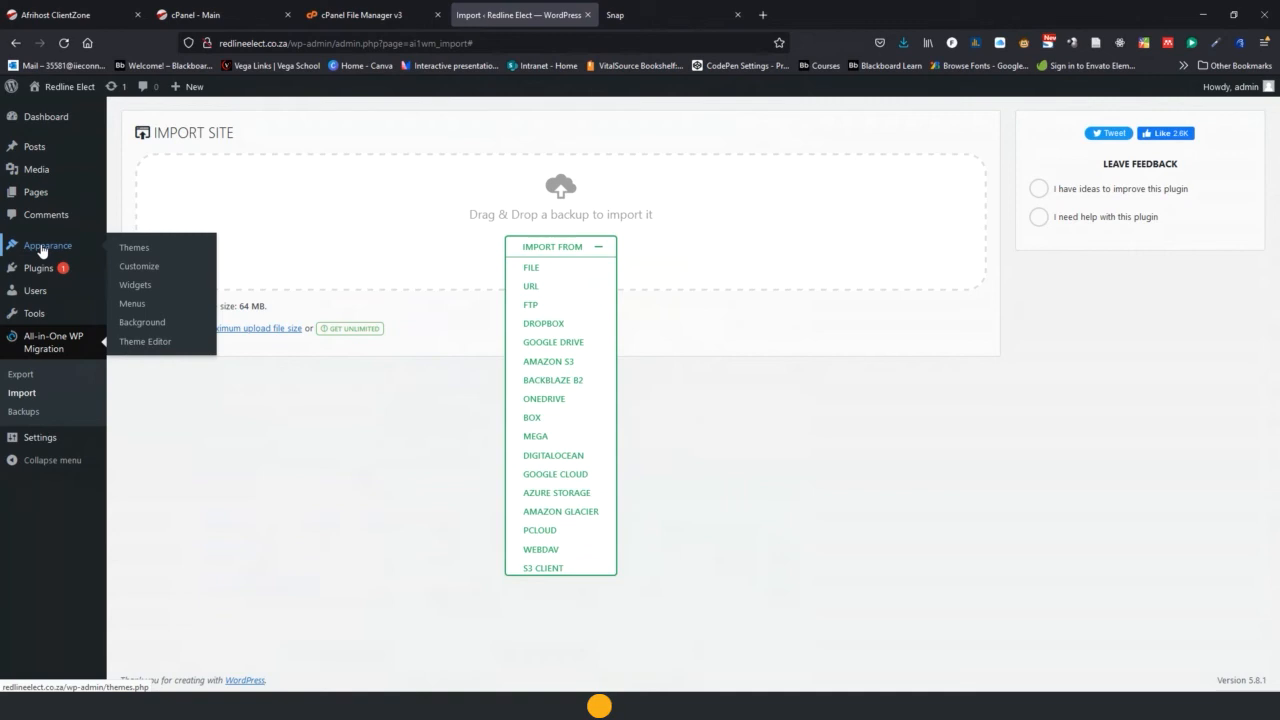
click(37, 267)
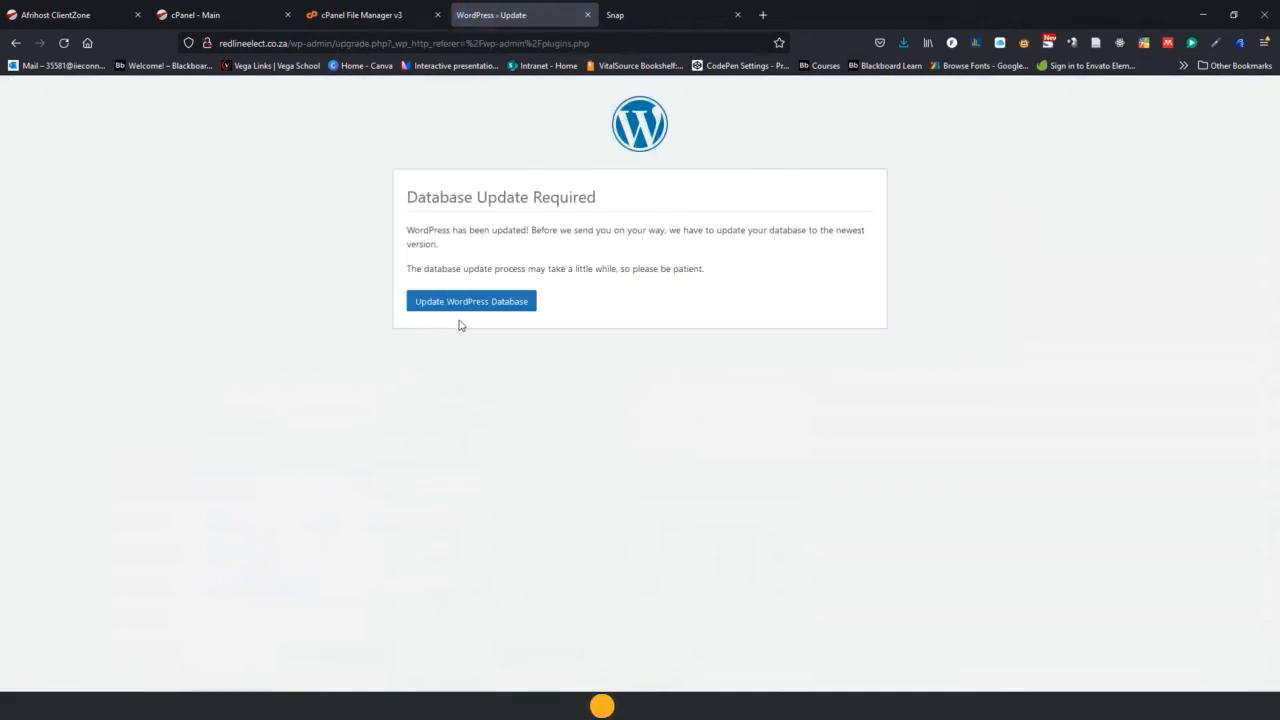
click(499, 305)
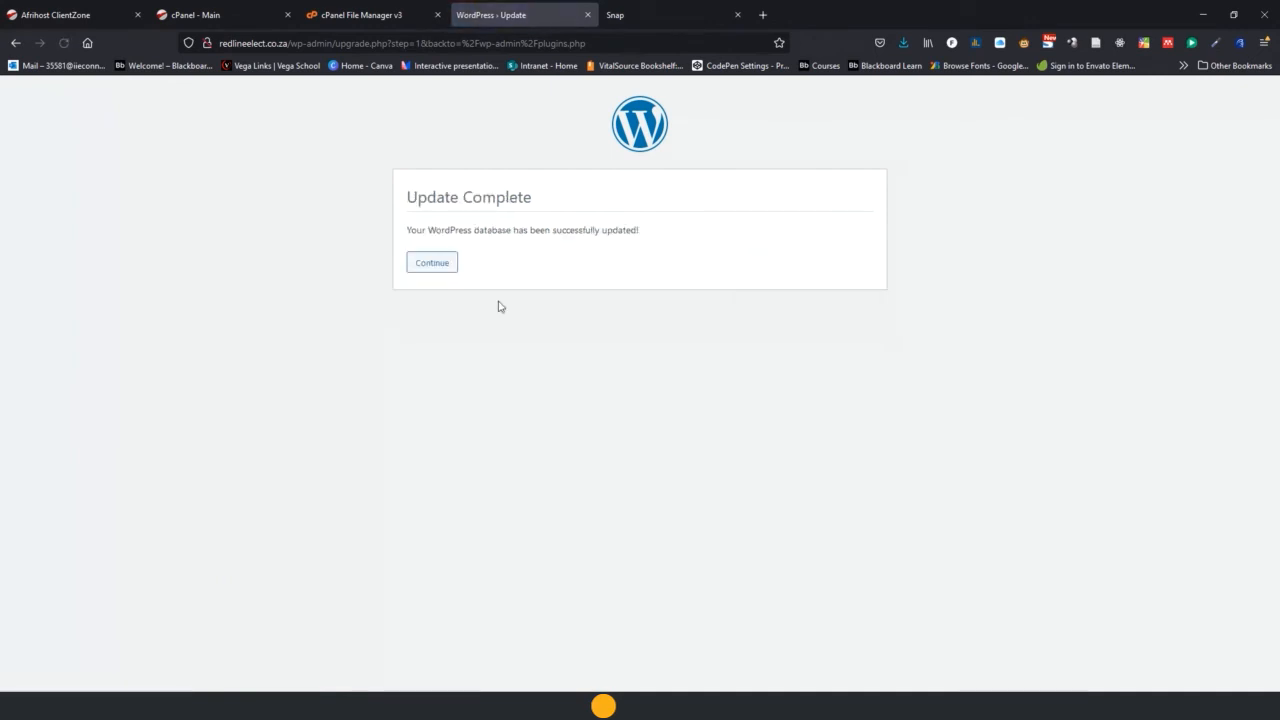
click(441, 263)
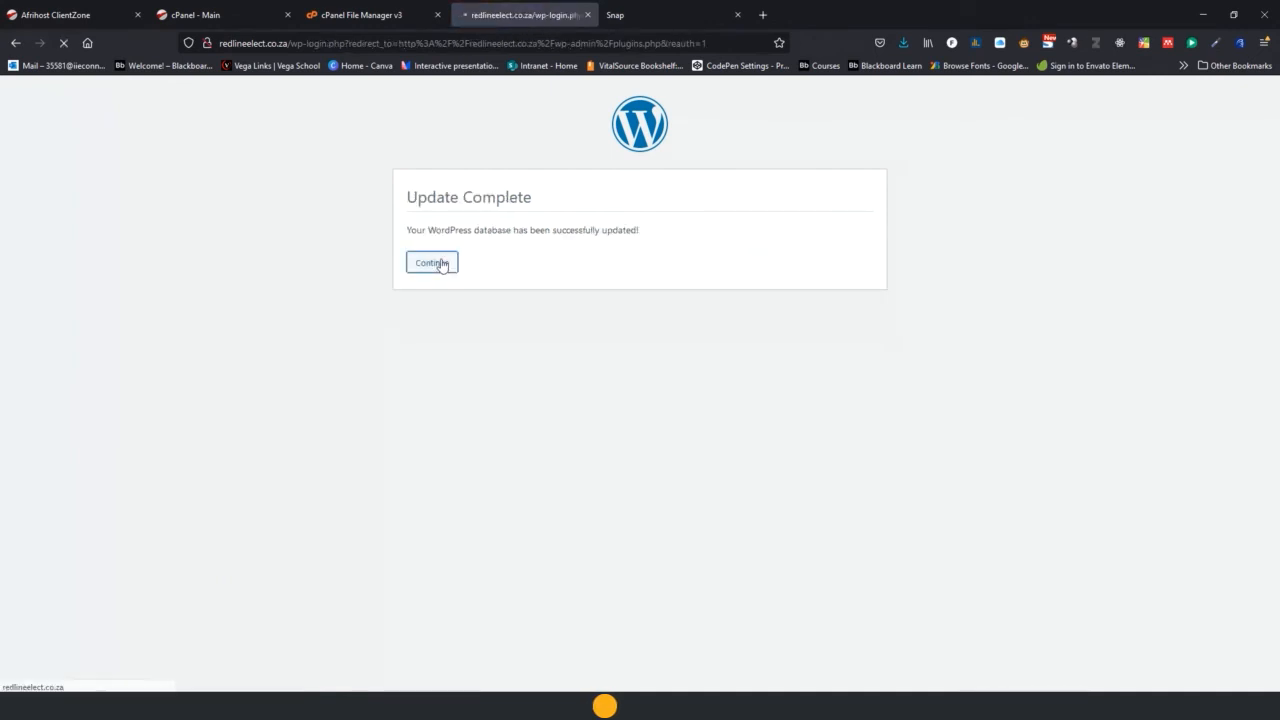
Sign back into the live admin using the saved administrator login.
click(592, 298)
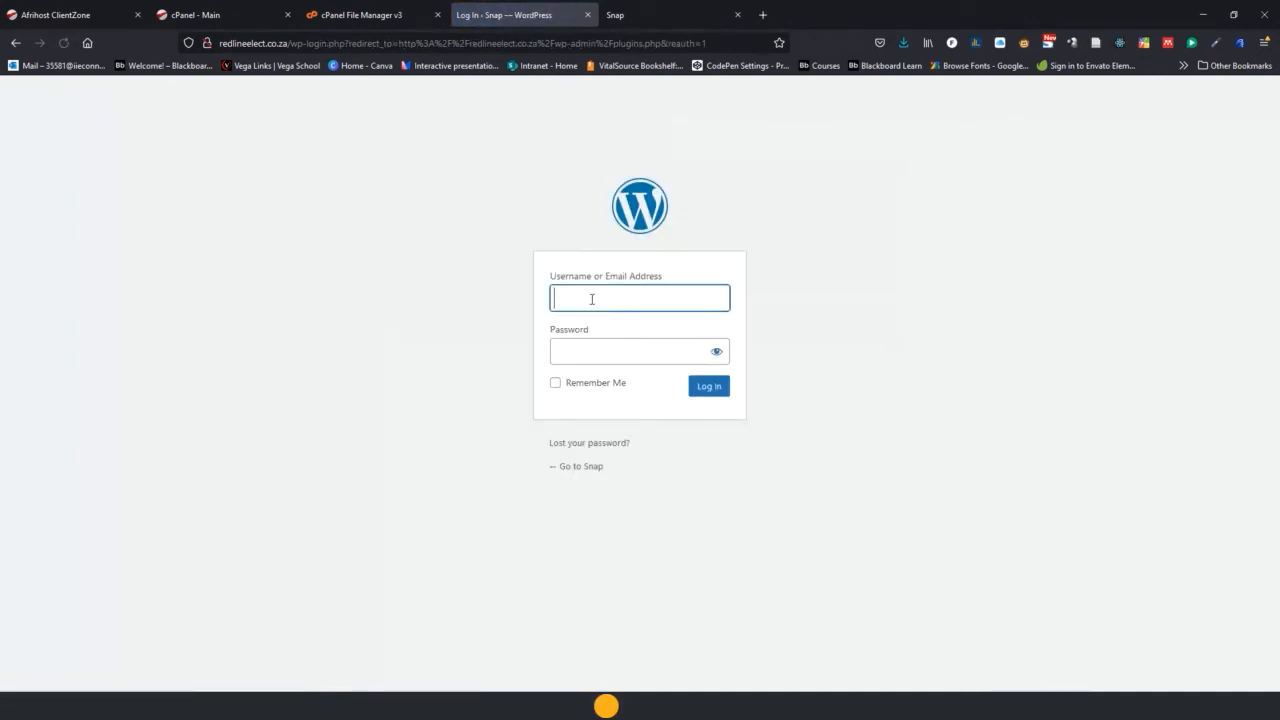
click(590, 350)
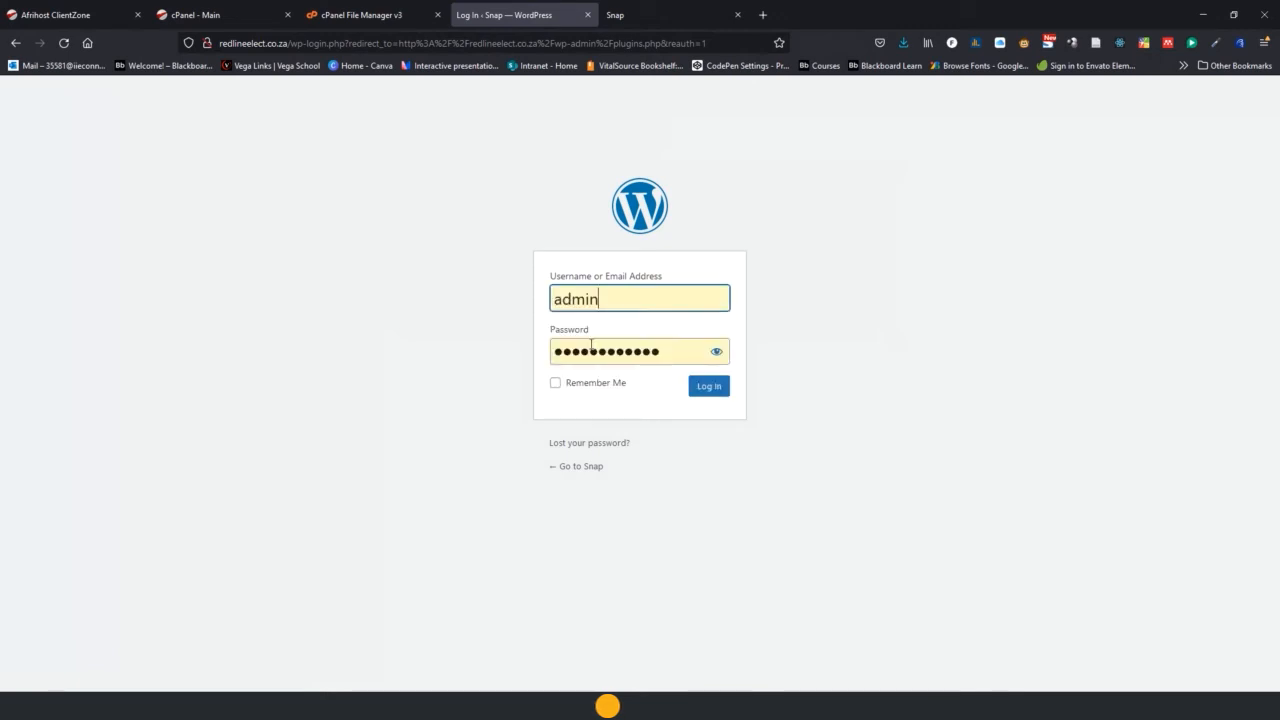
click(716, 392)
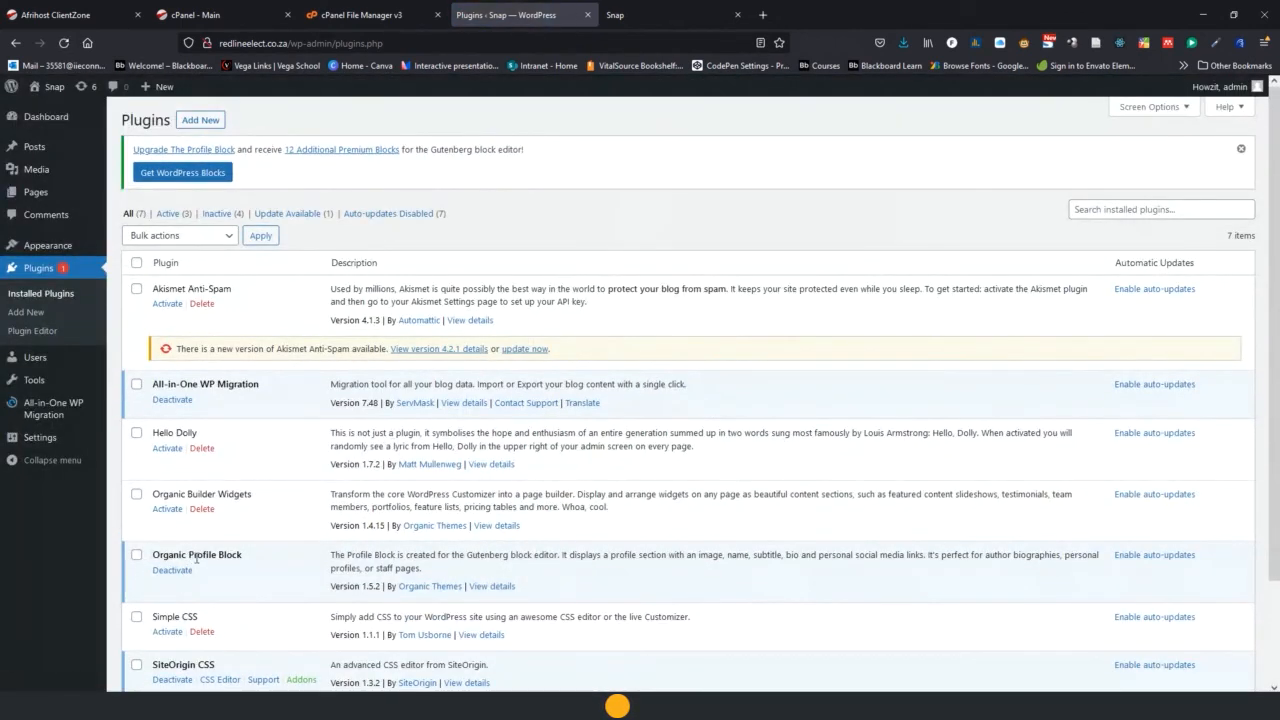
Review the live site's 7 imported plugins and open Appearance > Custom CSS.
scroll(241, 577, down, 1)
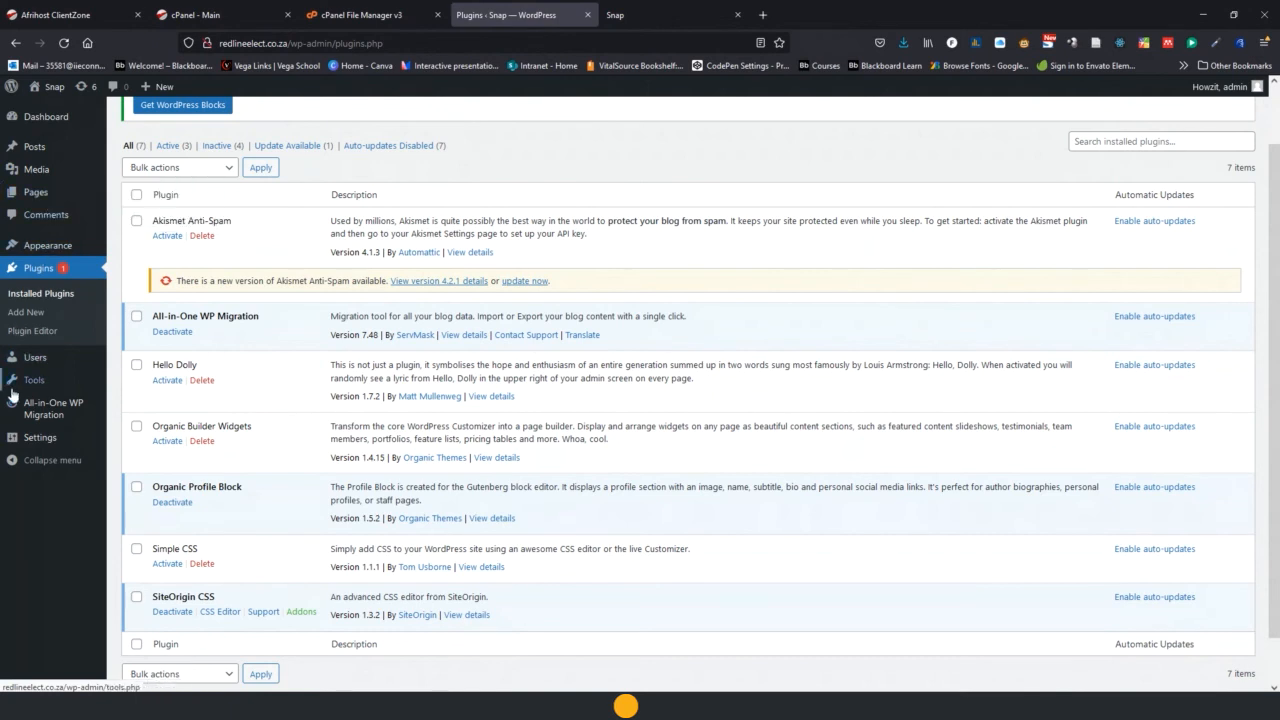
mouse_move(36, 368)
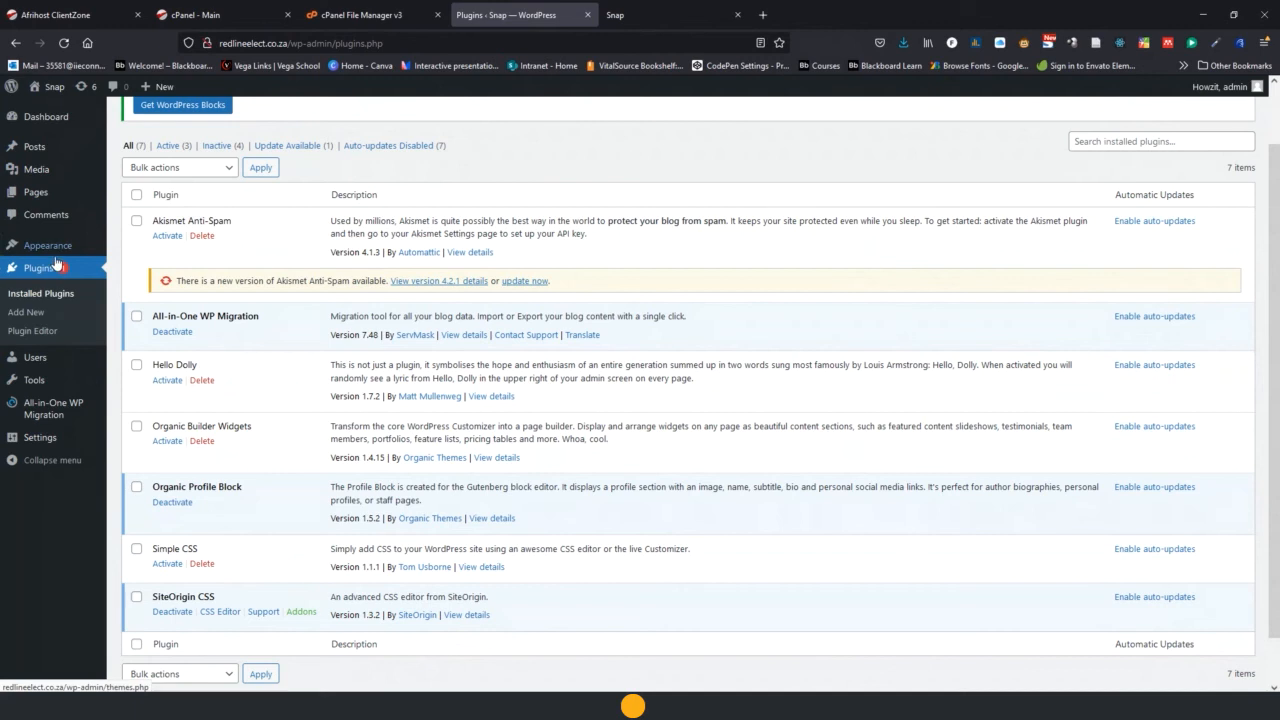
mouse_move(55, 252)
click(141, 324)
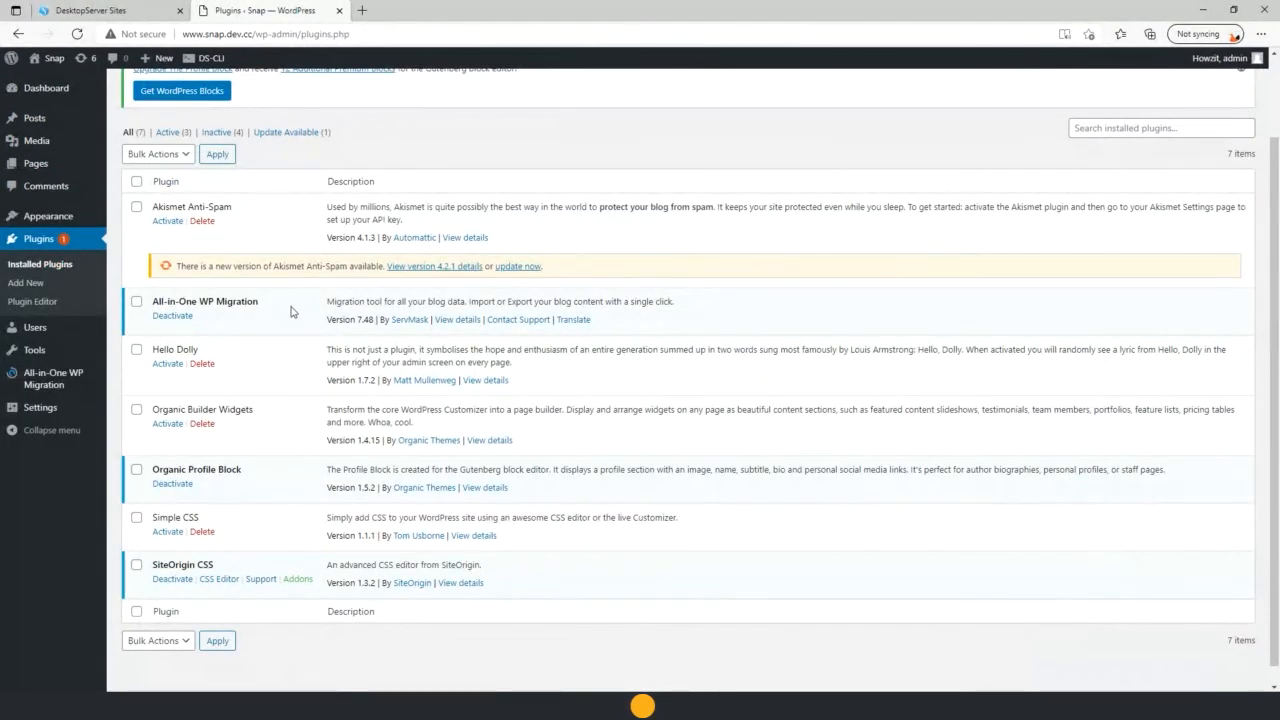
Inspect the local Snap site's Custom CSS and Additional CSS code, then return to the live site's tab.
mouse_move(62, 219)
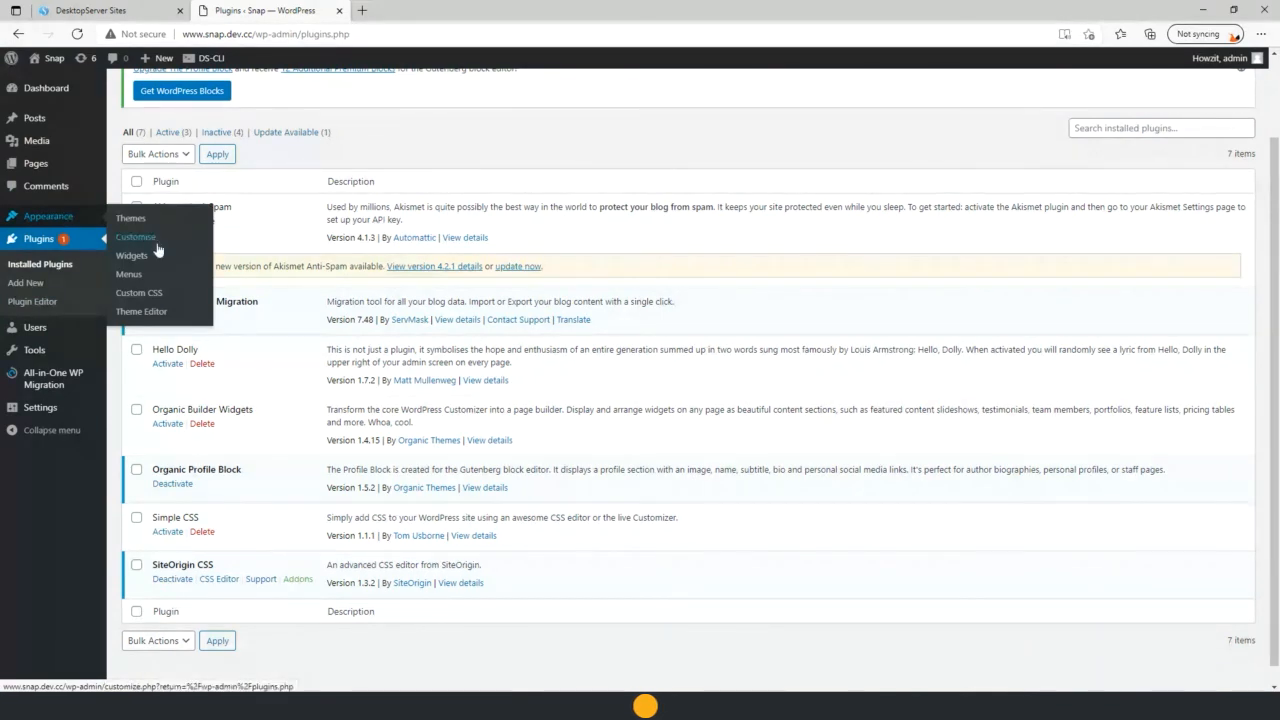
click(145, 292)
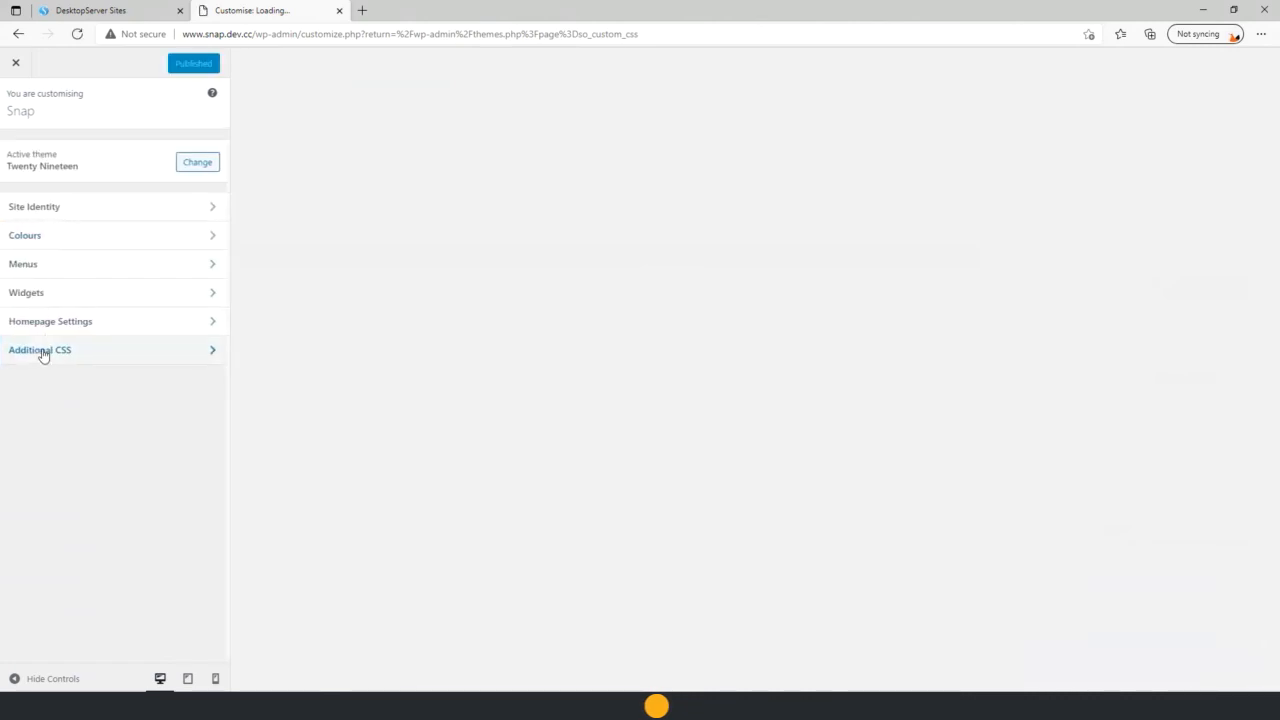
click(40, 350)
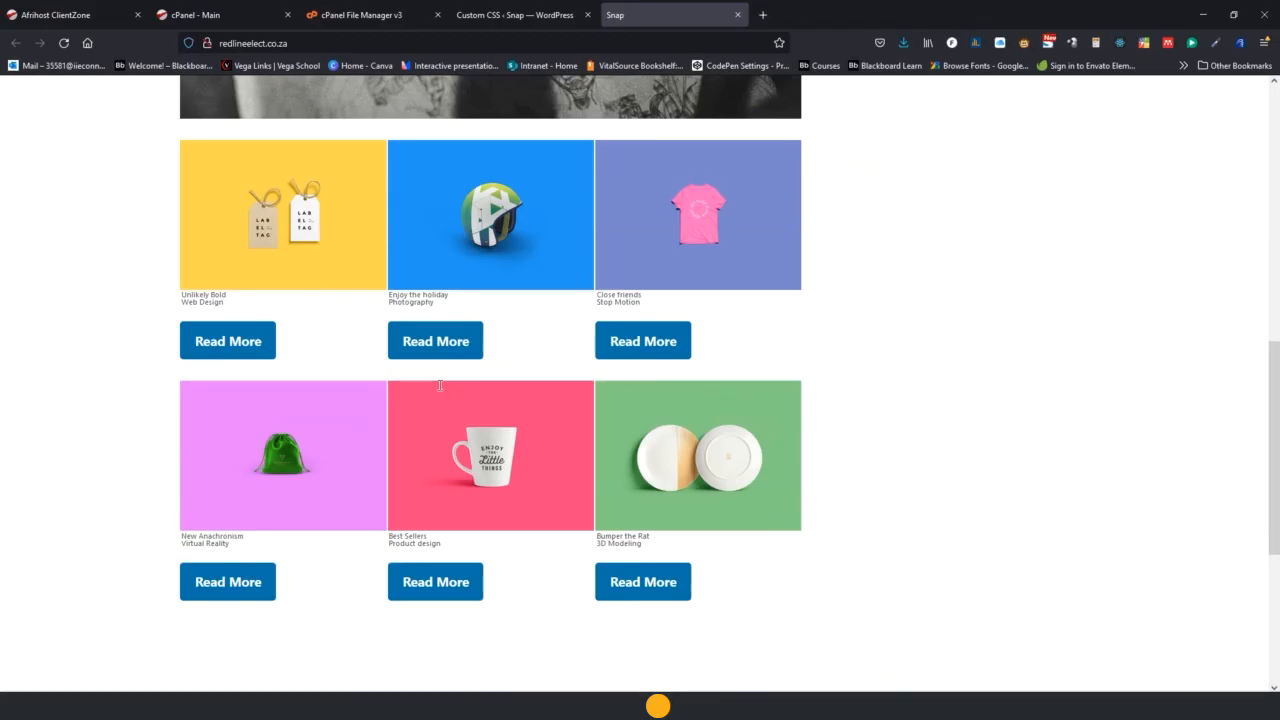
scroll(585, 334, down, 2)
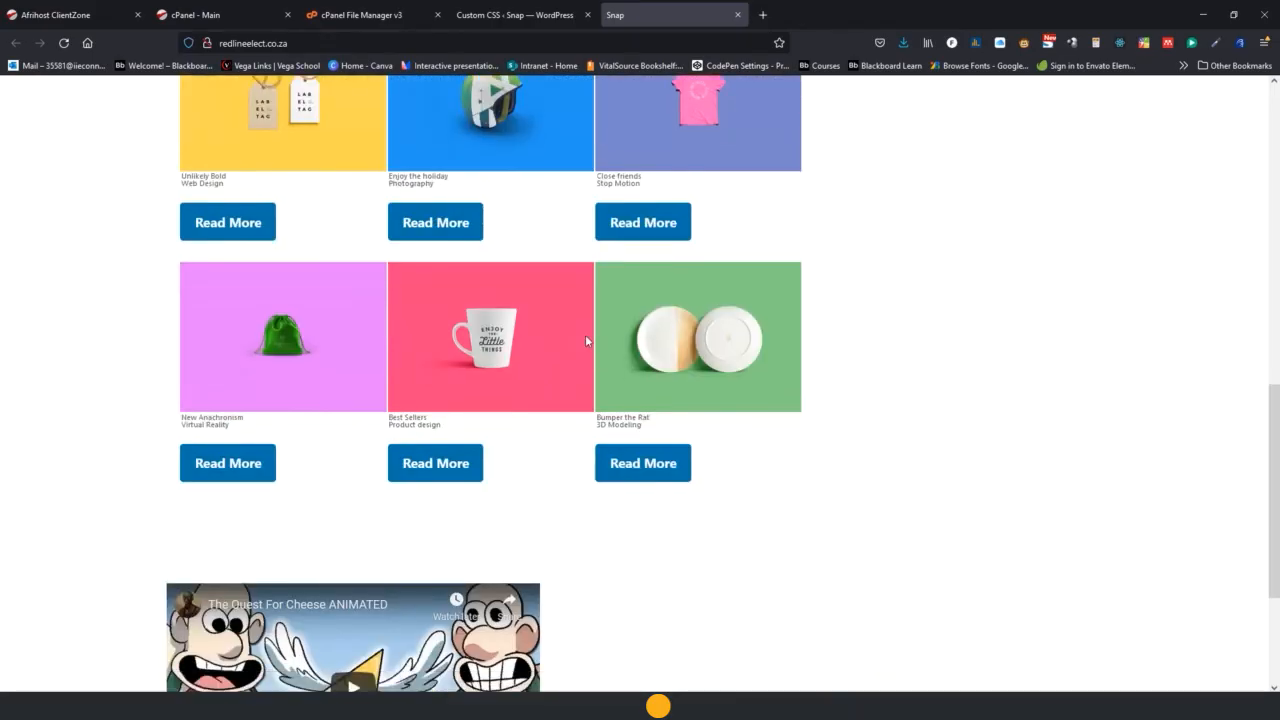
click(515, 20)
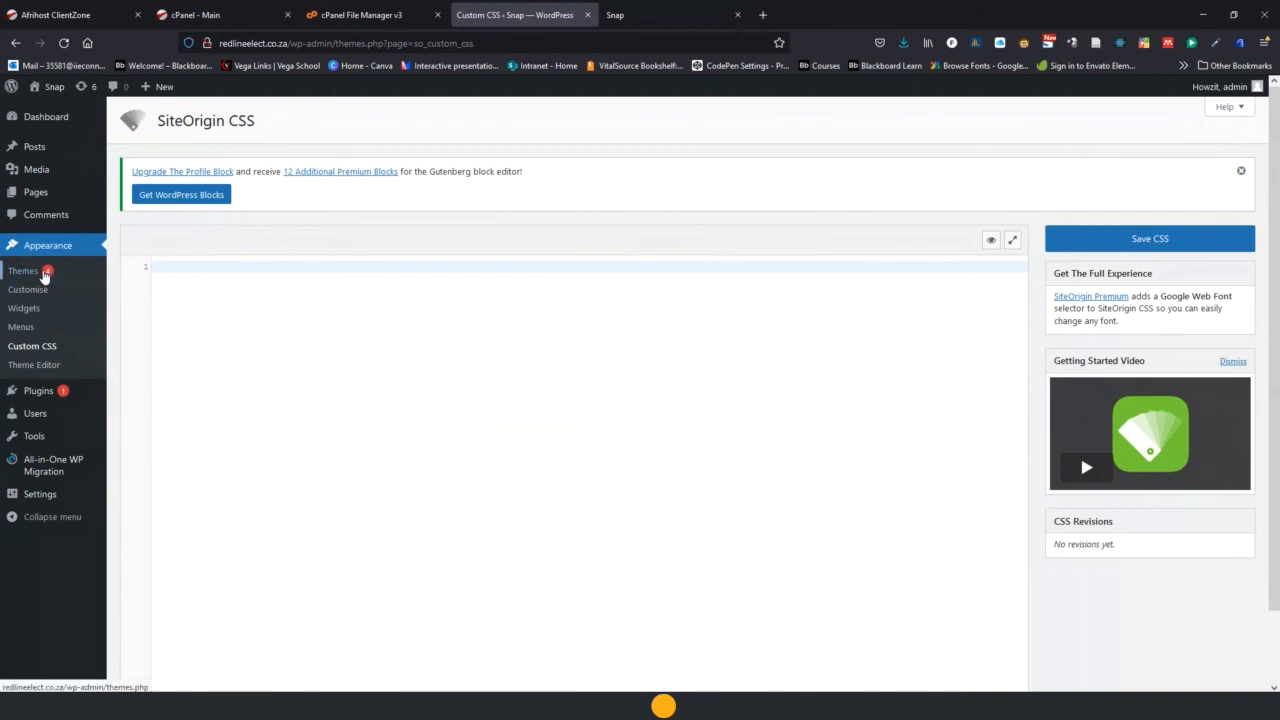
click(30, 289)
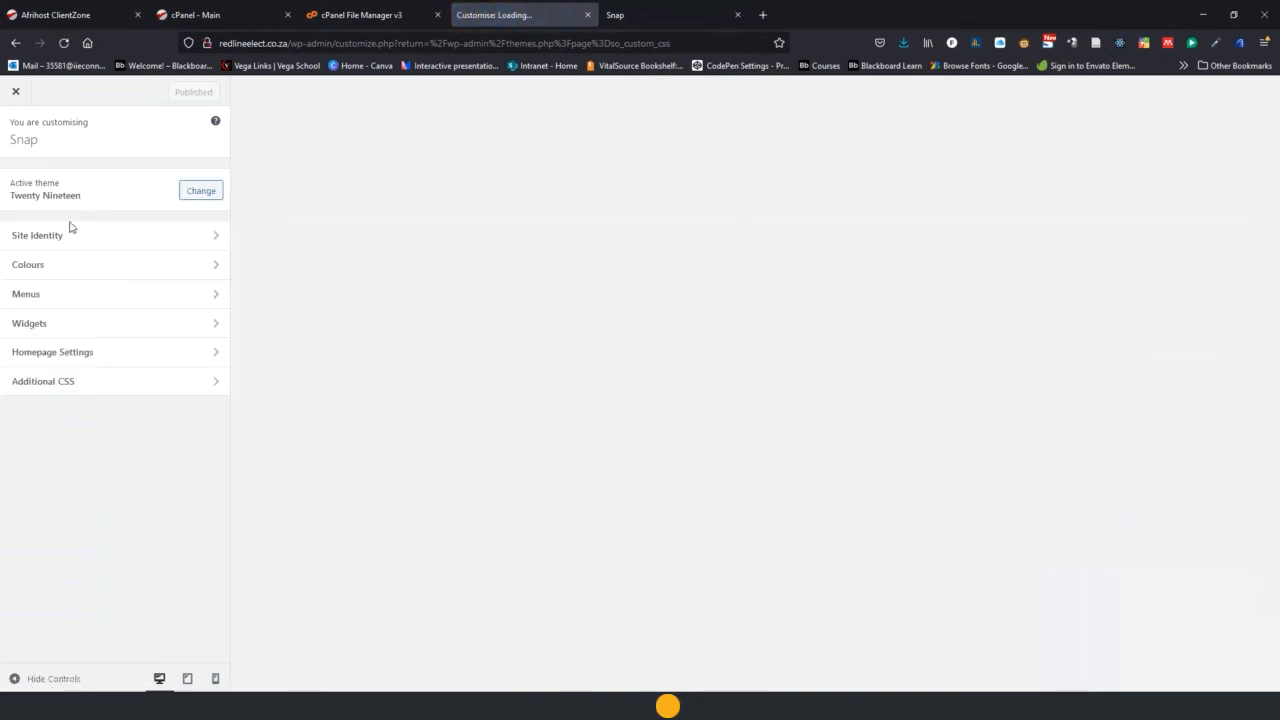
click(33, 384)
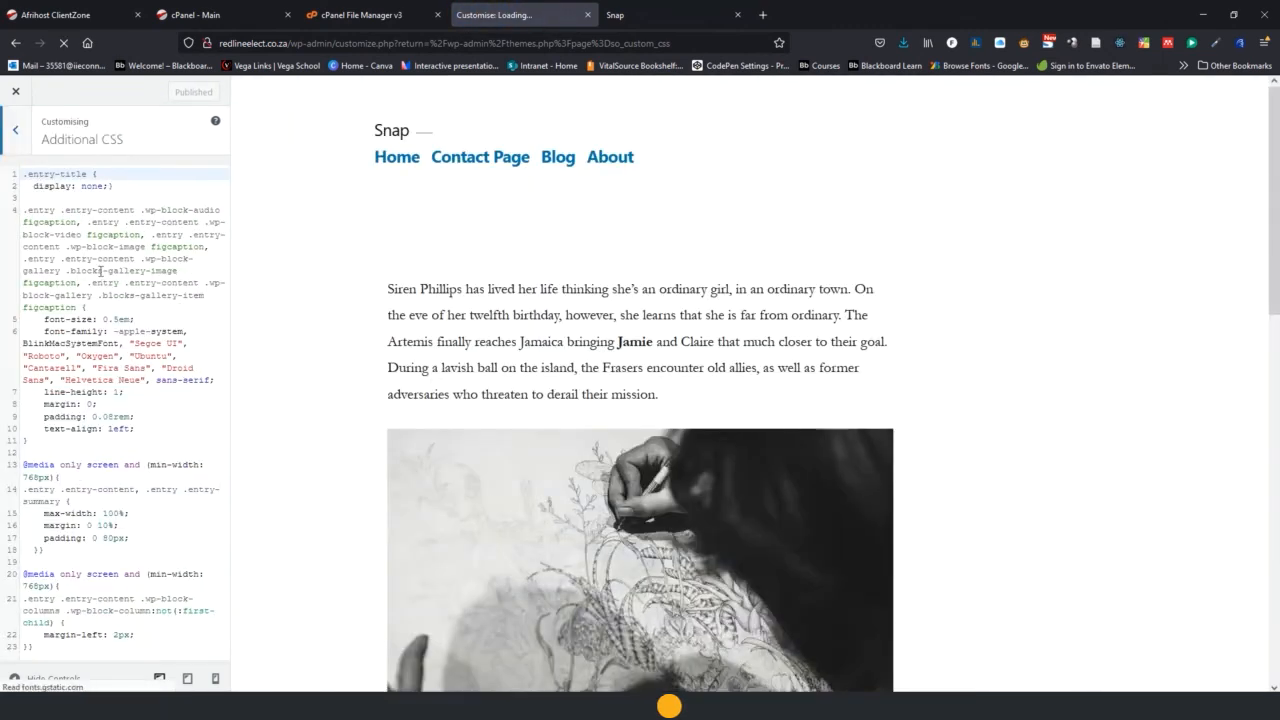
scroll(390, 367, down, 3)
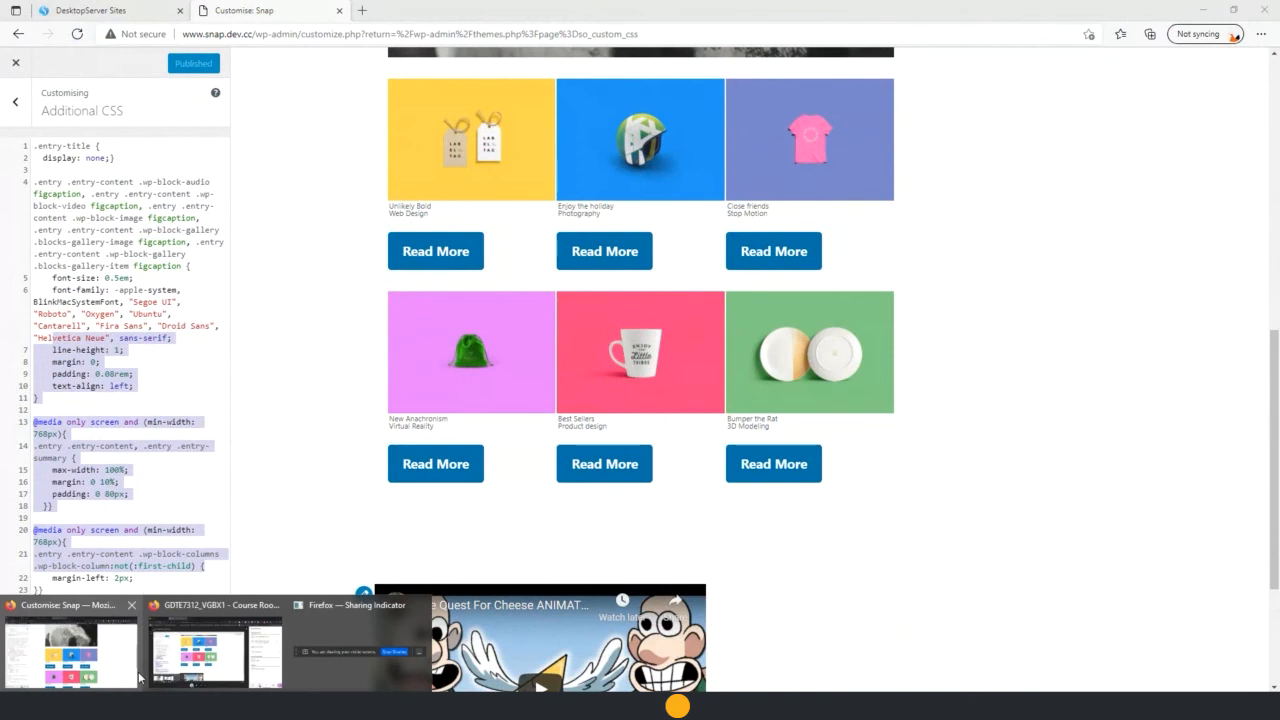
click(105, 671)
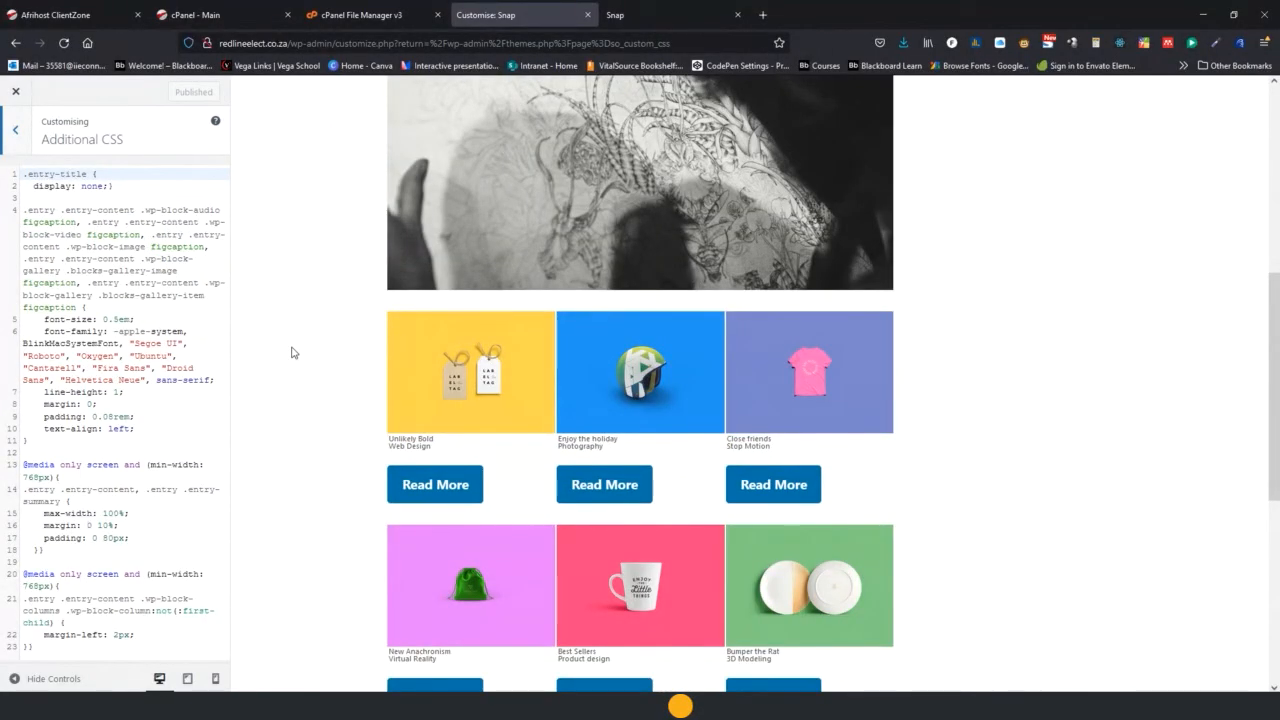
scroll(293, 352, up, 10)
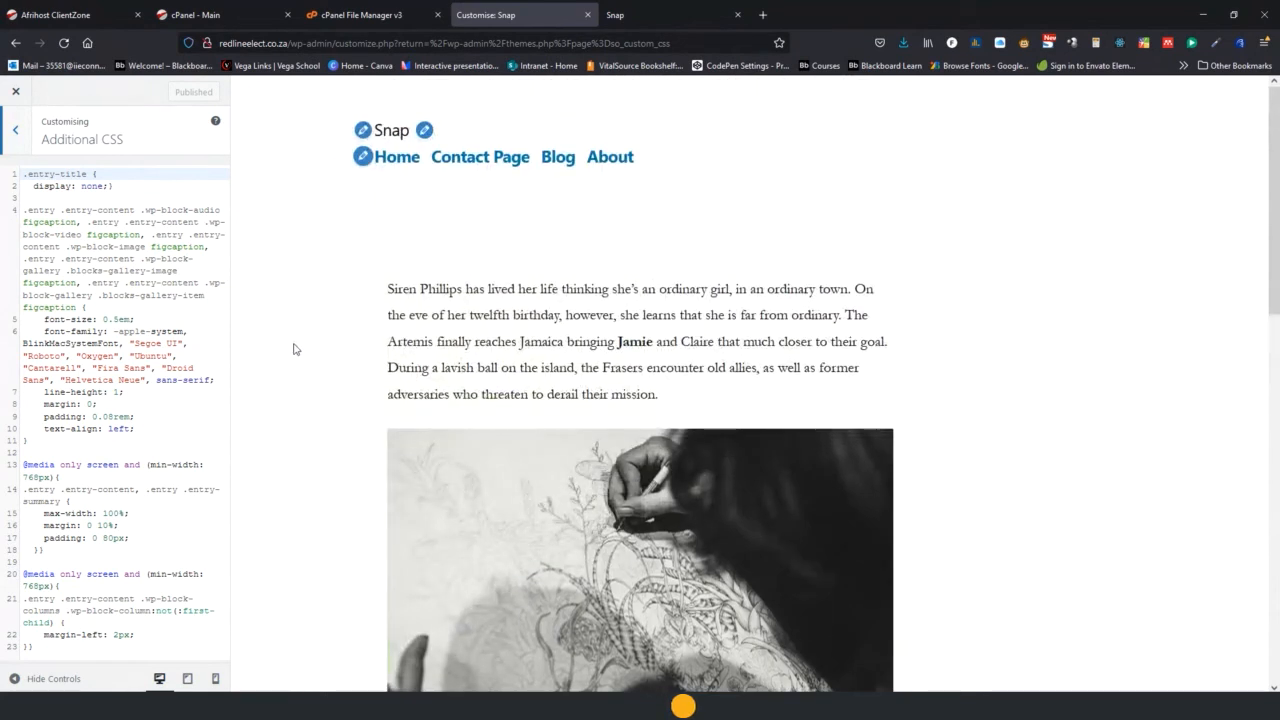
click(13, 95)
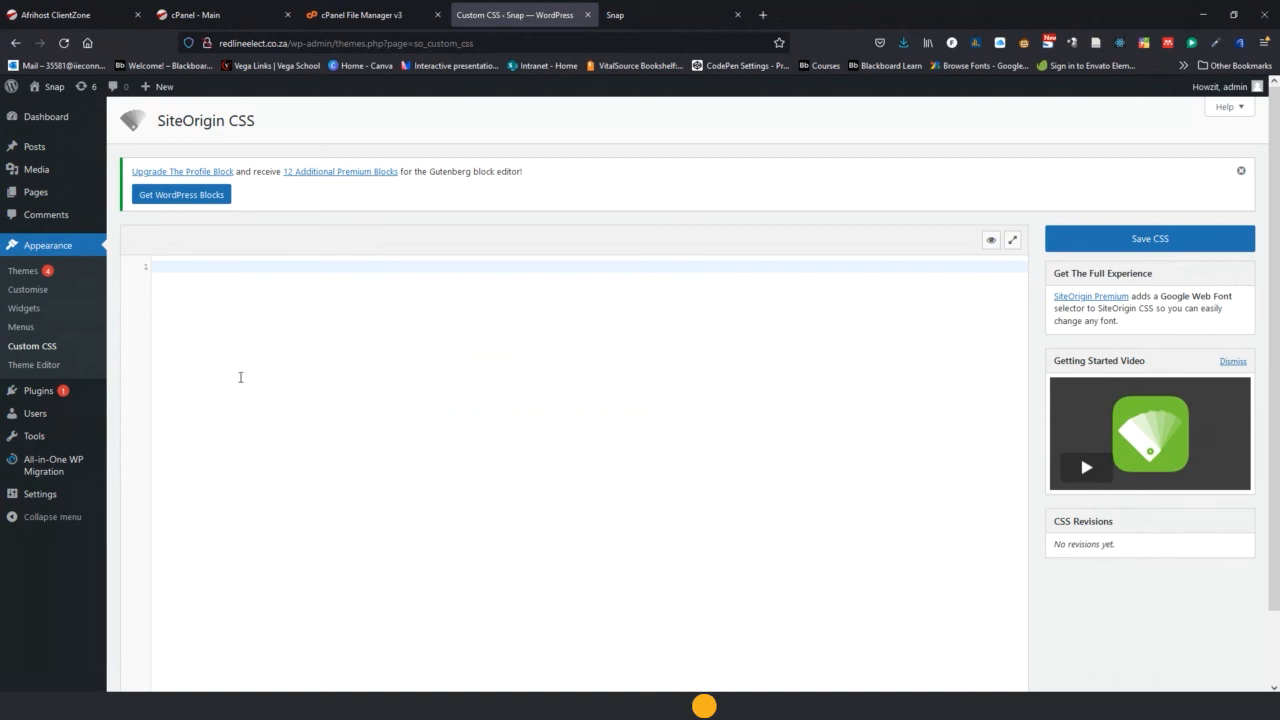
Open the live site's Plugins list, glancing at its Snap front page in between.
click(28, 397)
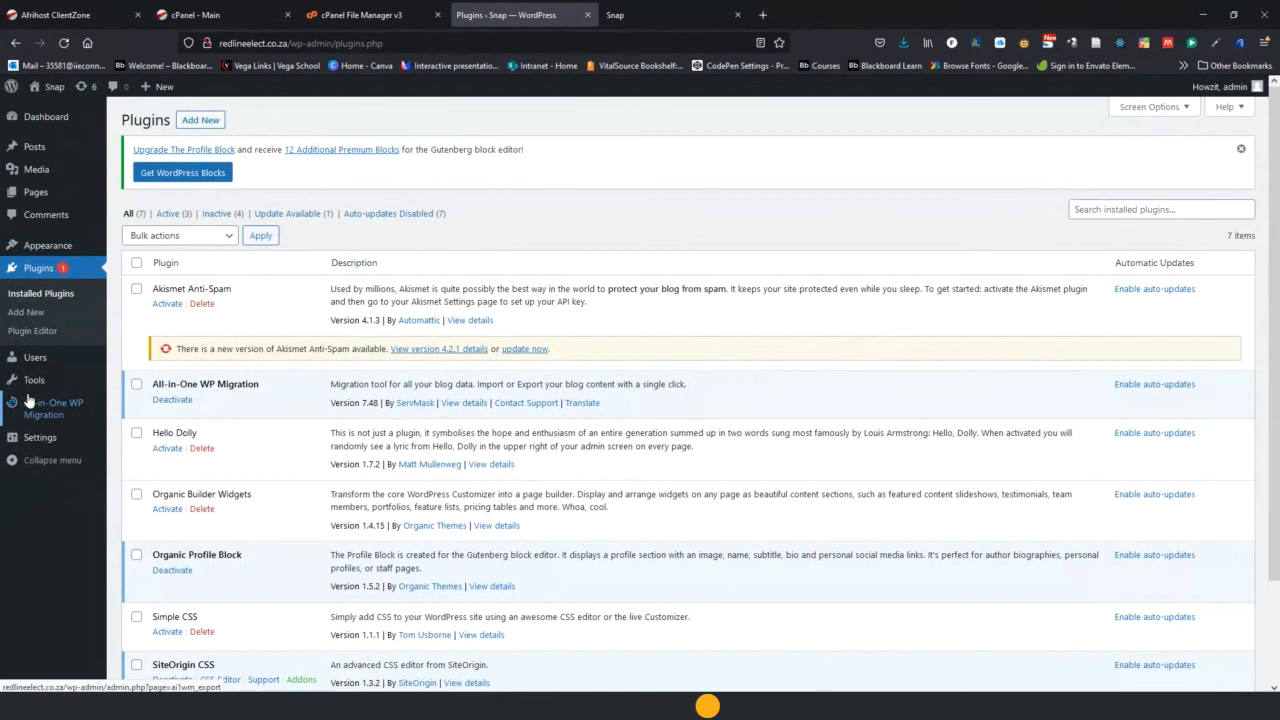
click(657, 14)
scroll(644, 436, up, 10)
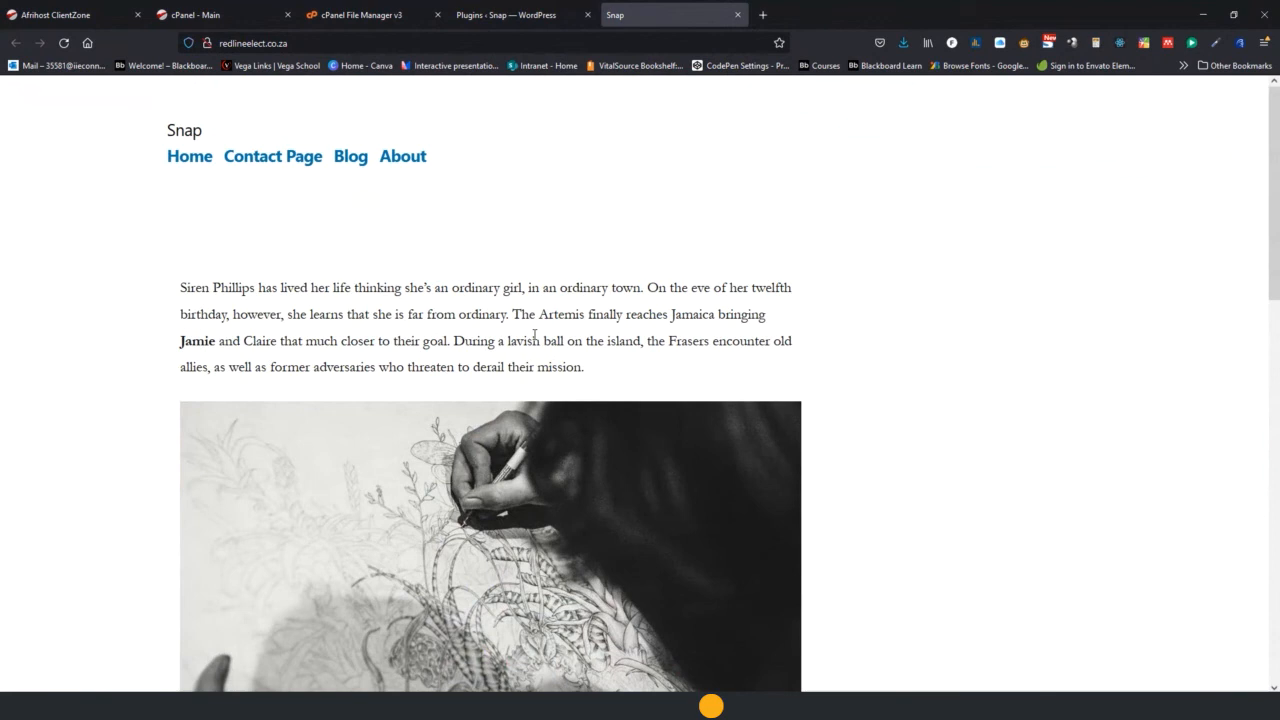
click(499, 18)
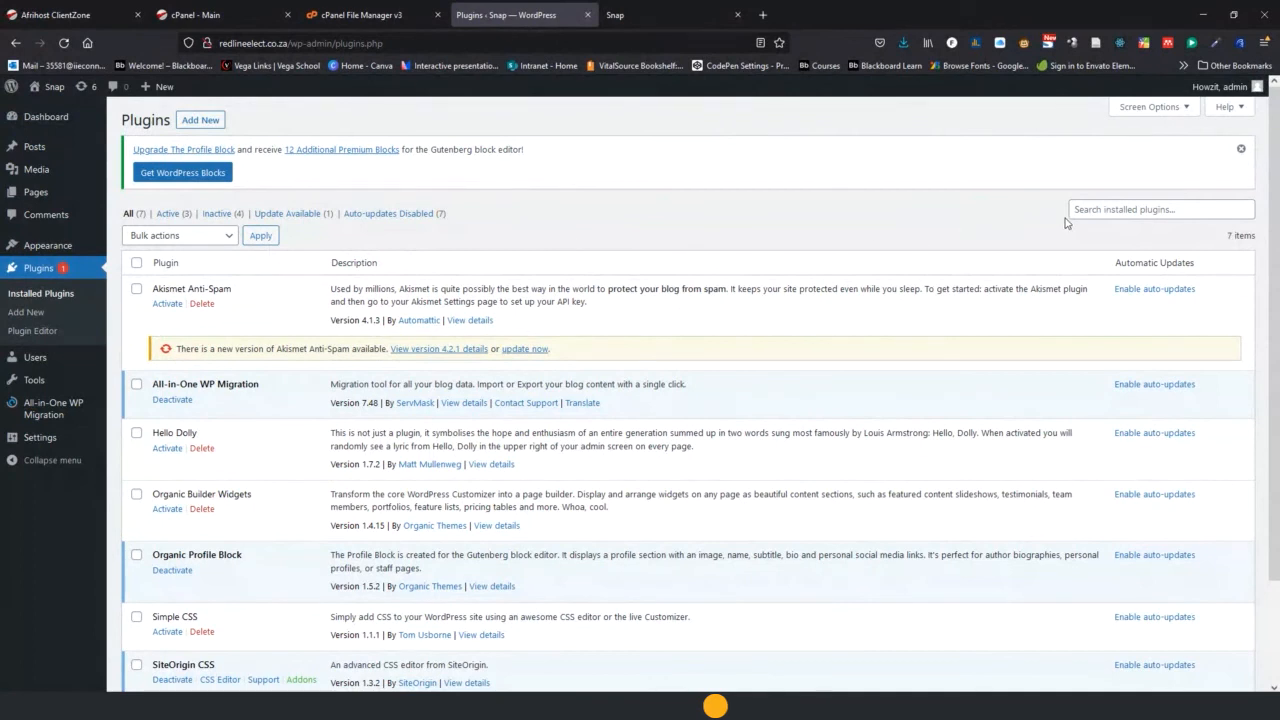
Search Add New for 'maintenance page', then install and activate the Under Construction plugin.
click(203, 121)
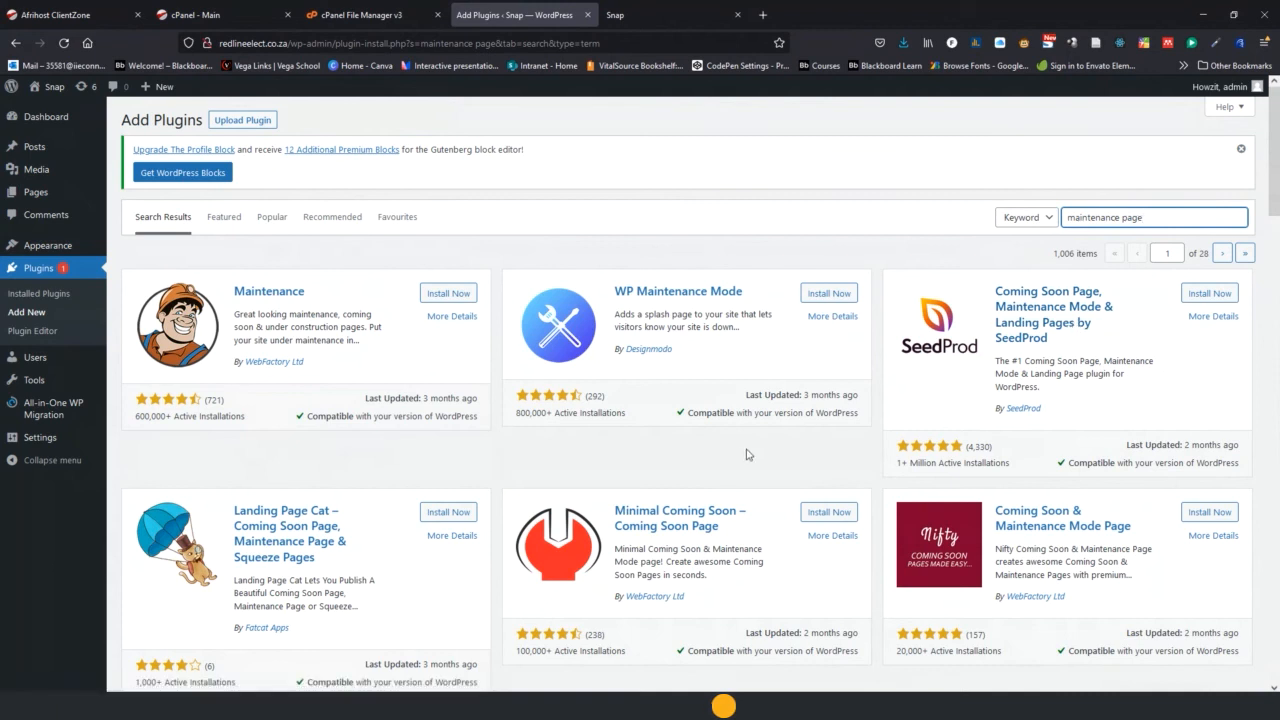
scroll(748, 370, down, 2)
scroll(748, 455, down, 3)
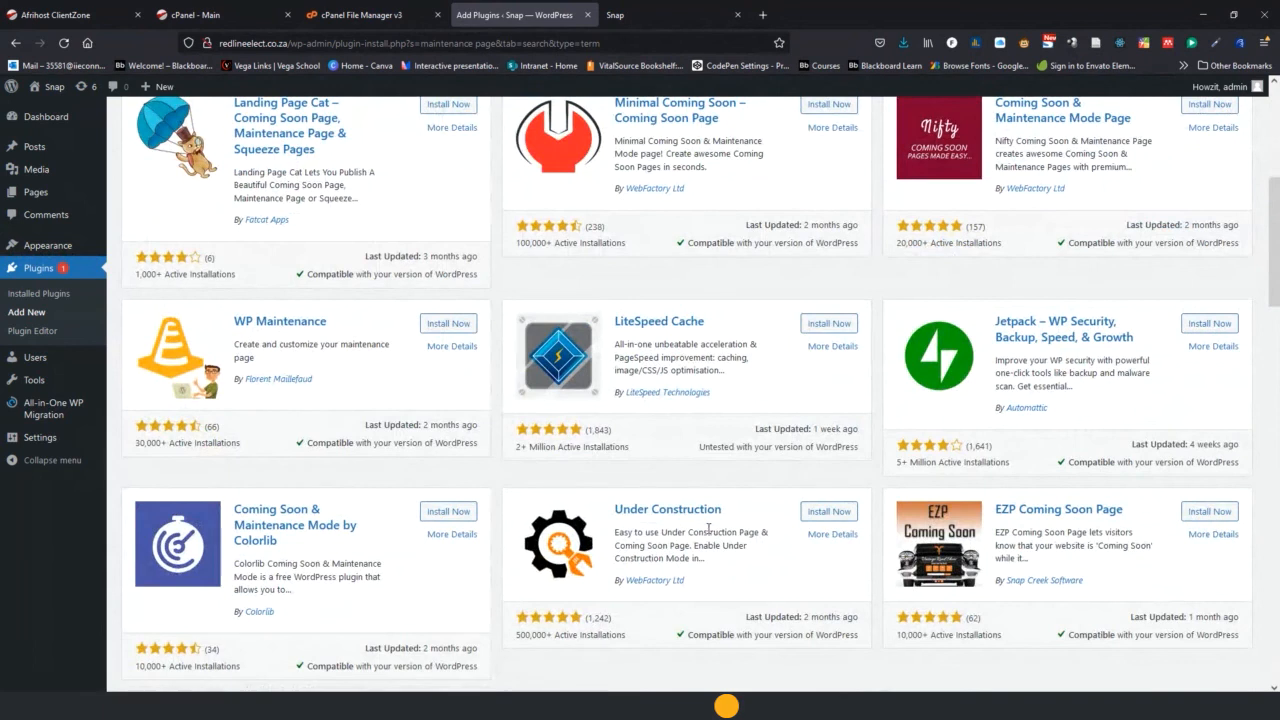
scroll(708, 527, down, 2)
click(830, 376)
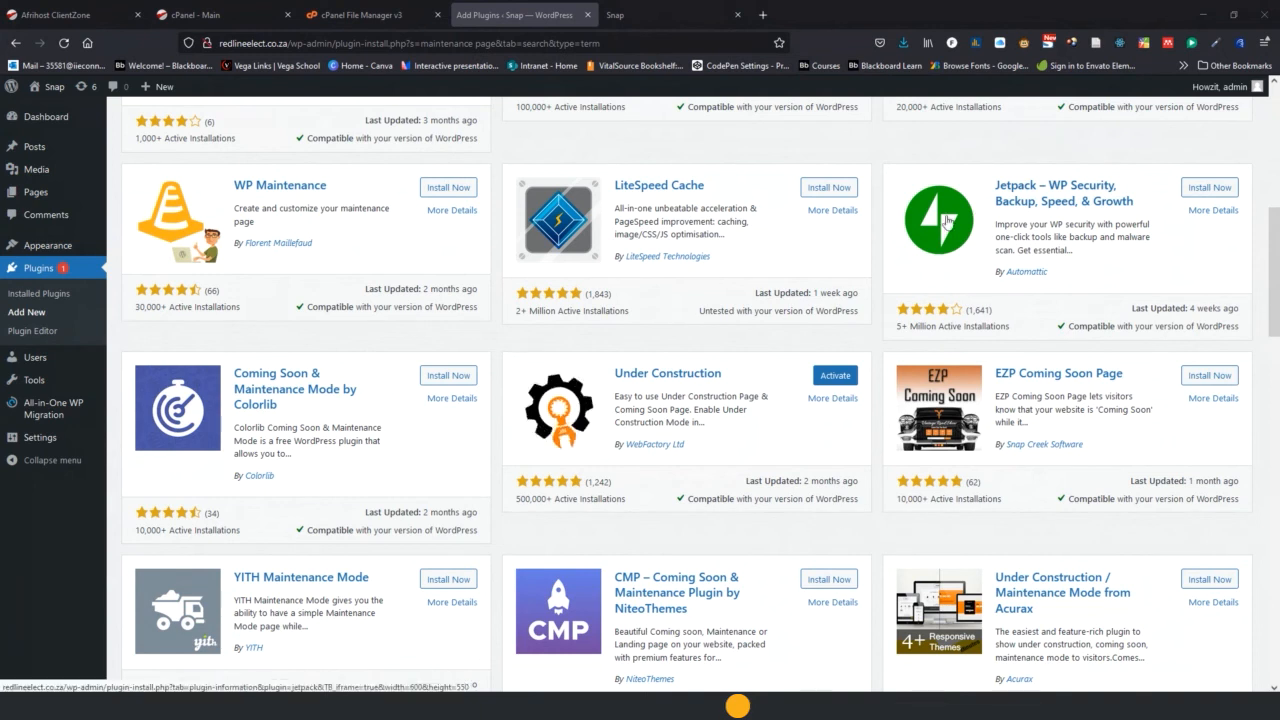
click(839, 377)
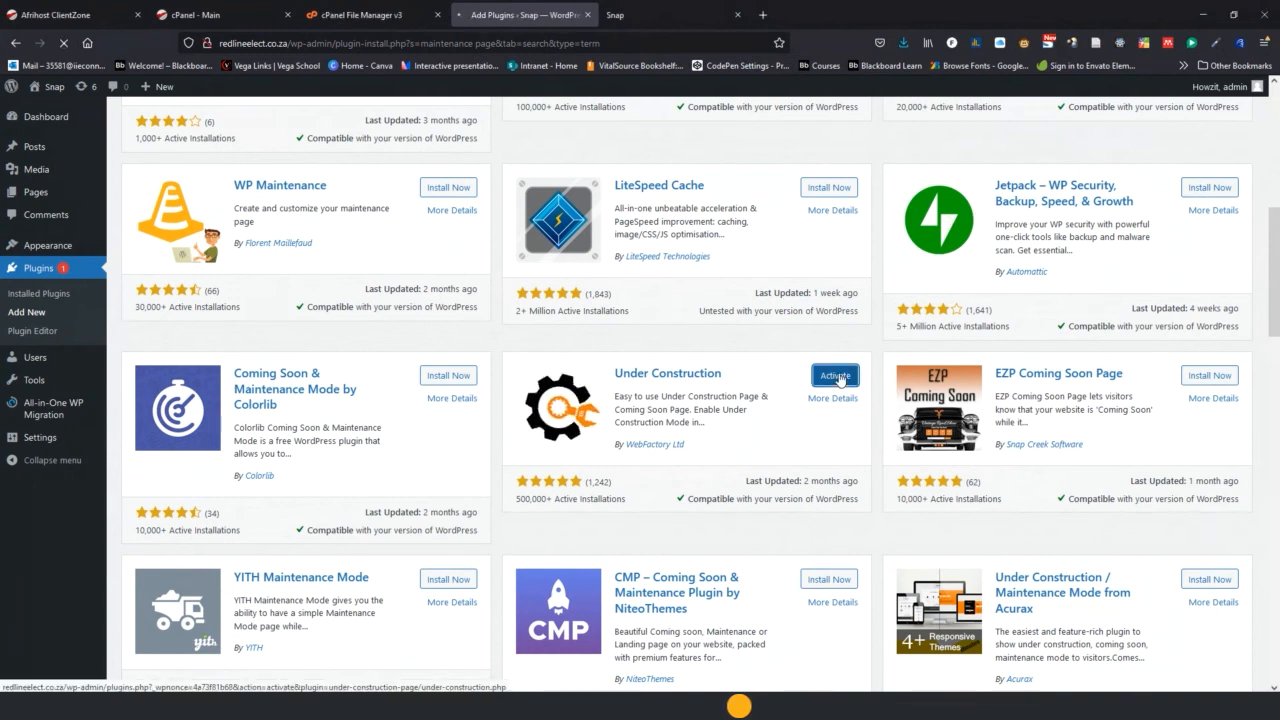
Check the live front page after activation, then return to the plugins admin page.
click(633, 15)
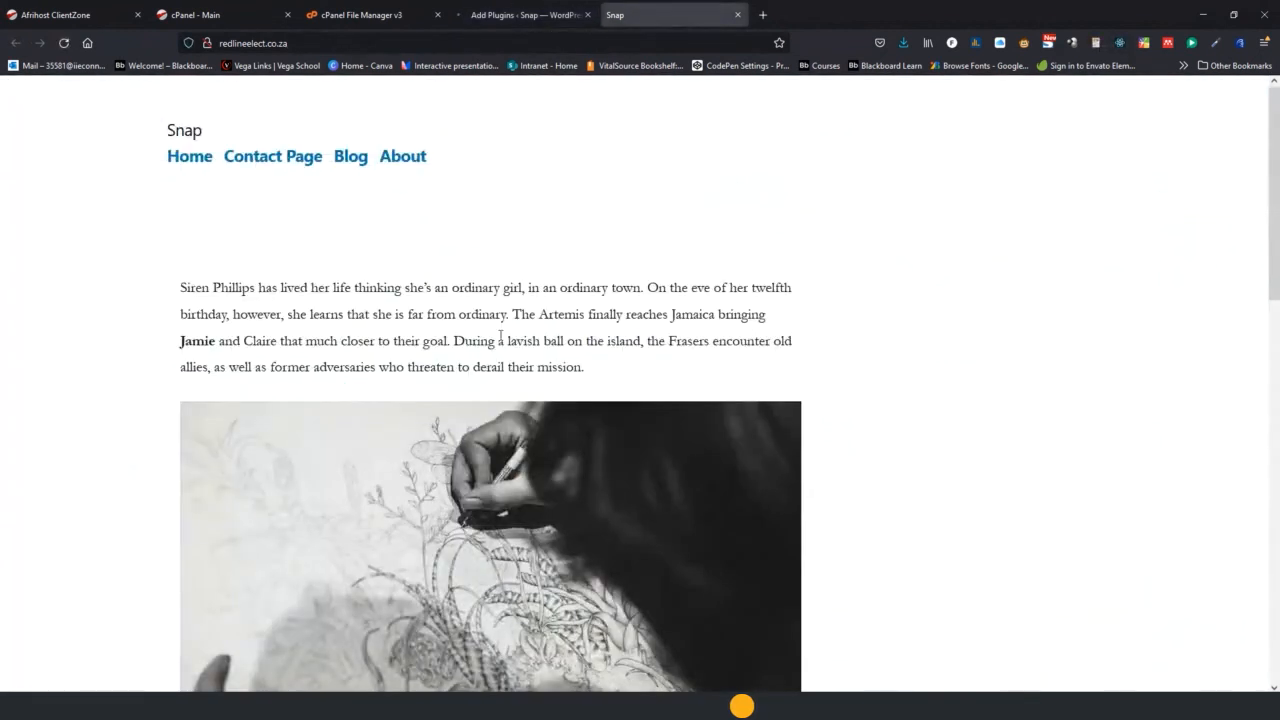
scroll(500, 336, down, 1)
scroll(500, 336, down, 3)
scroll(500, 336, up, 3)
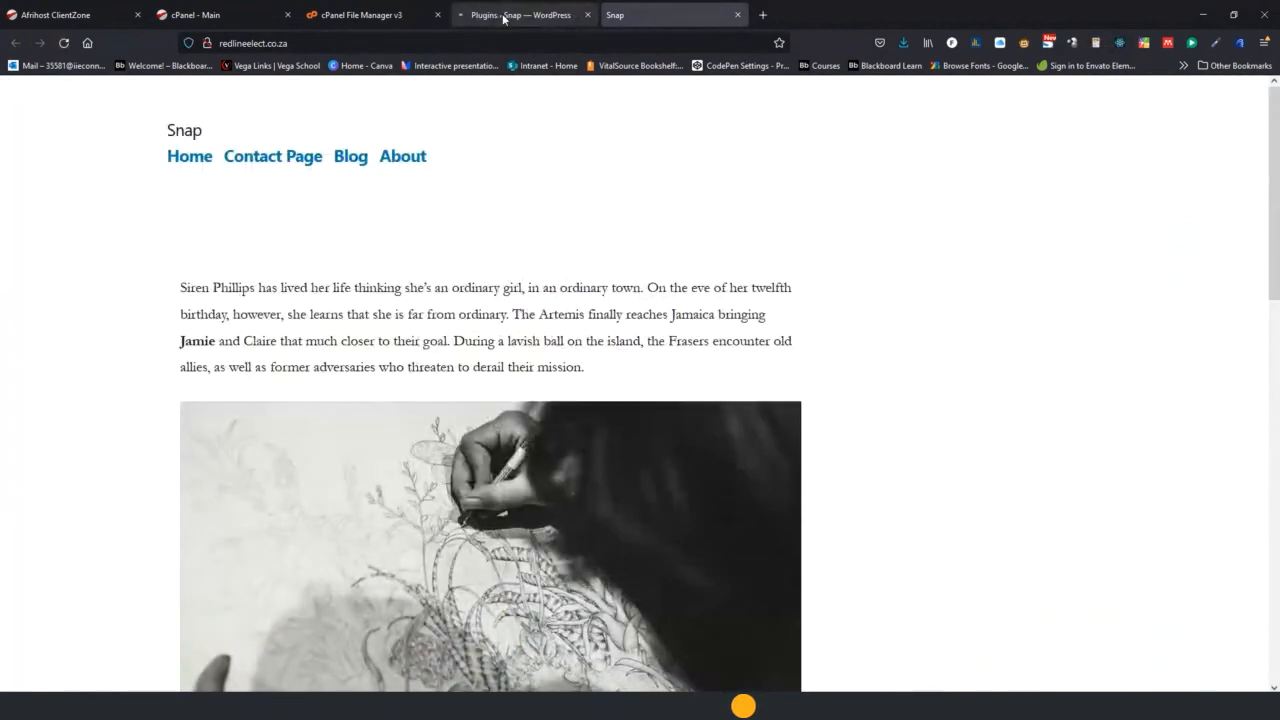
click(504, 16)
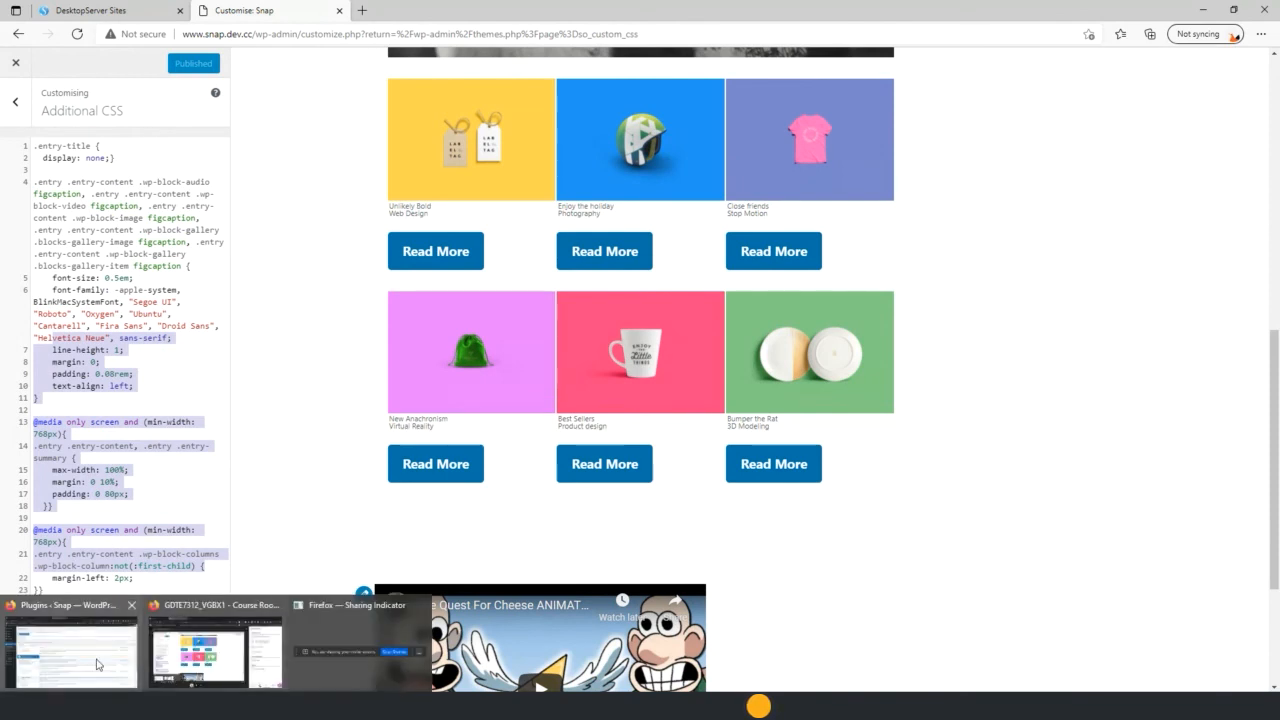
Open the UnderConstruction plugin settings from the activation notice and scroll through them.
click(92, 658)
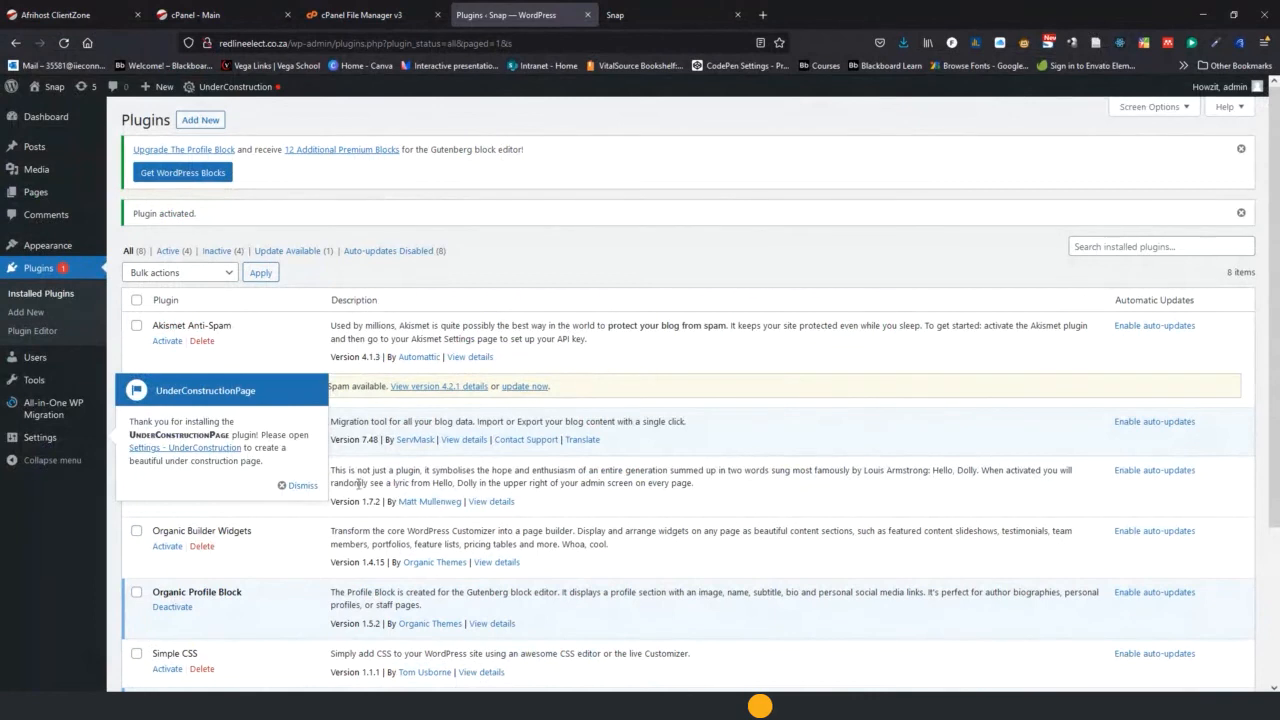
click(190, 449)
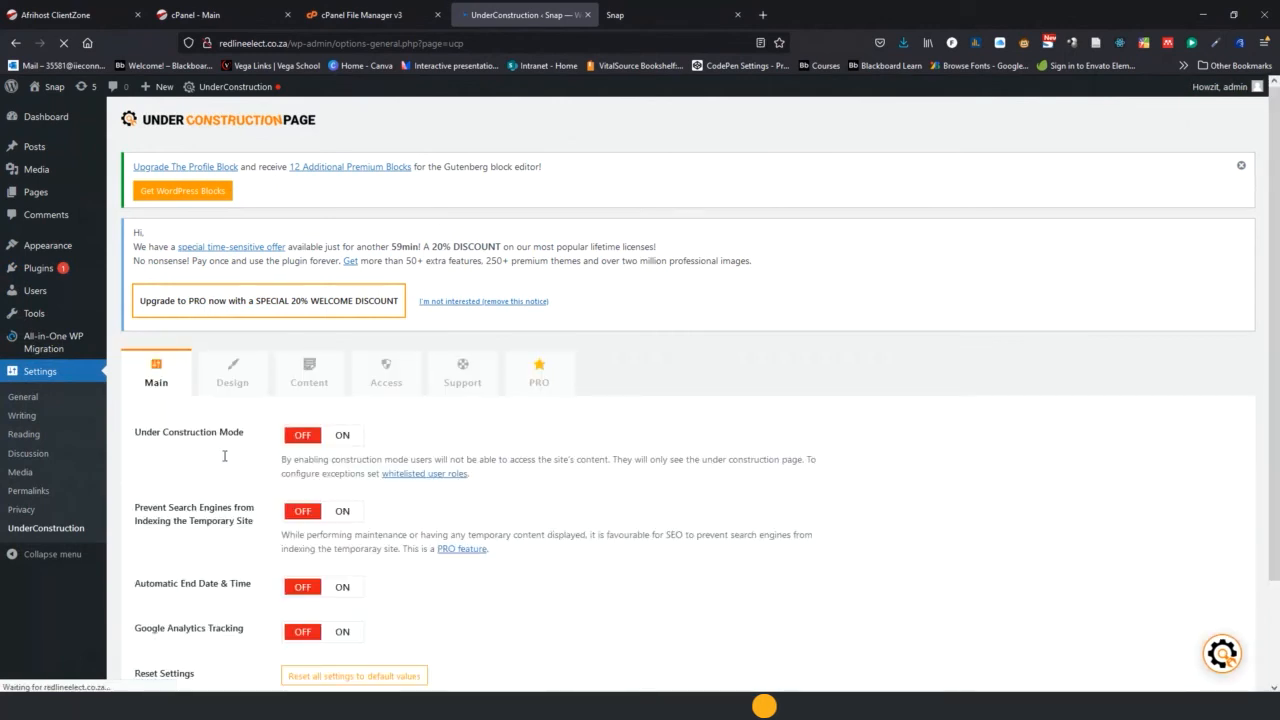
scroll(586, 530, down, 1)
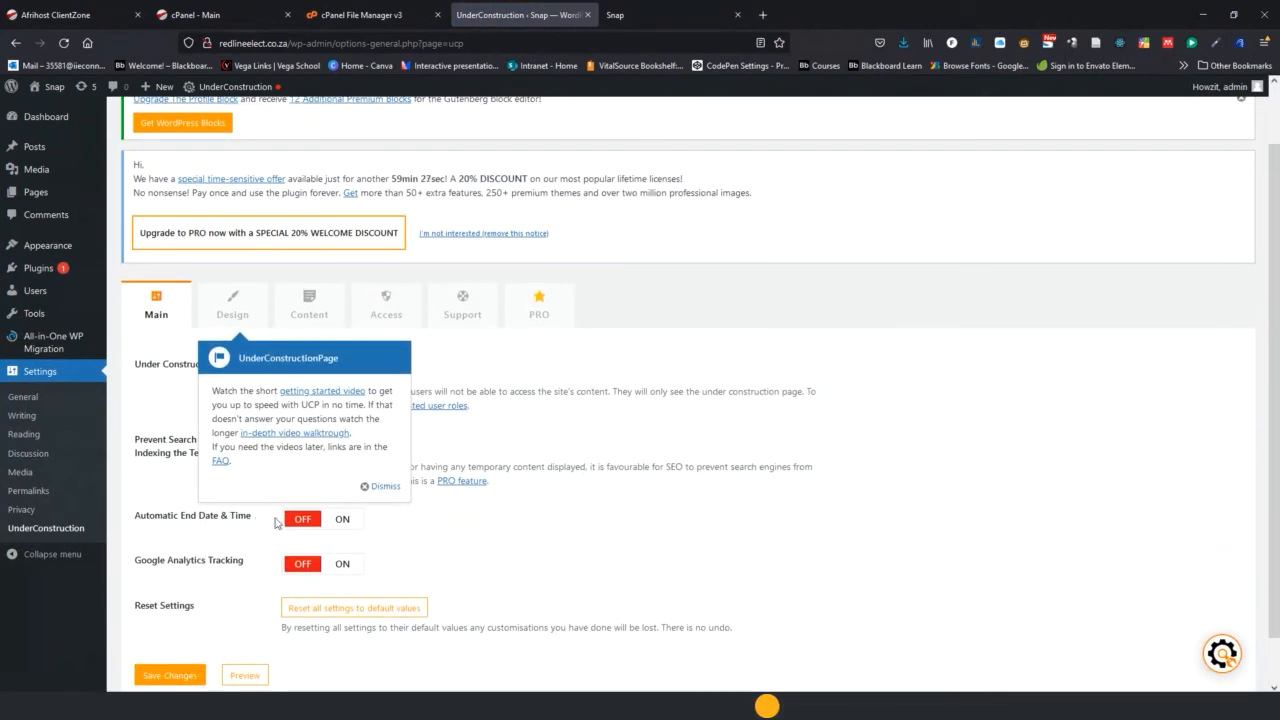
scroll(503, 549, down, 1)
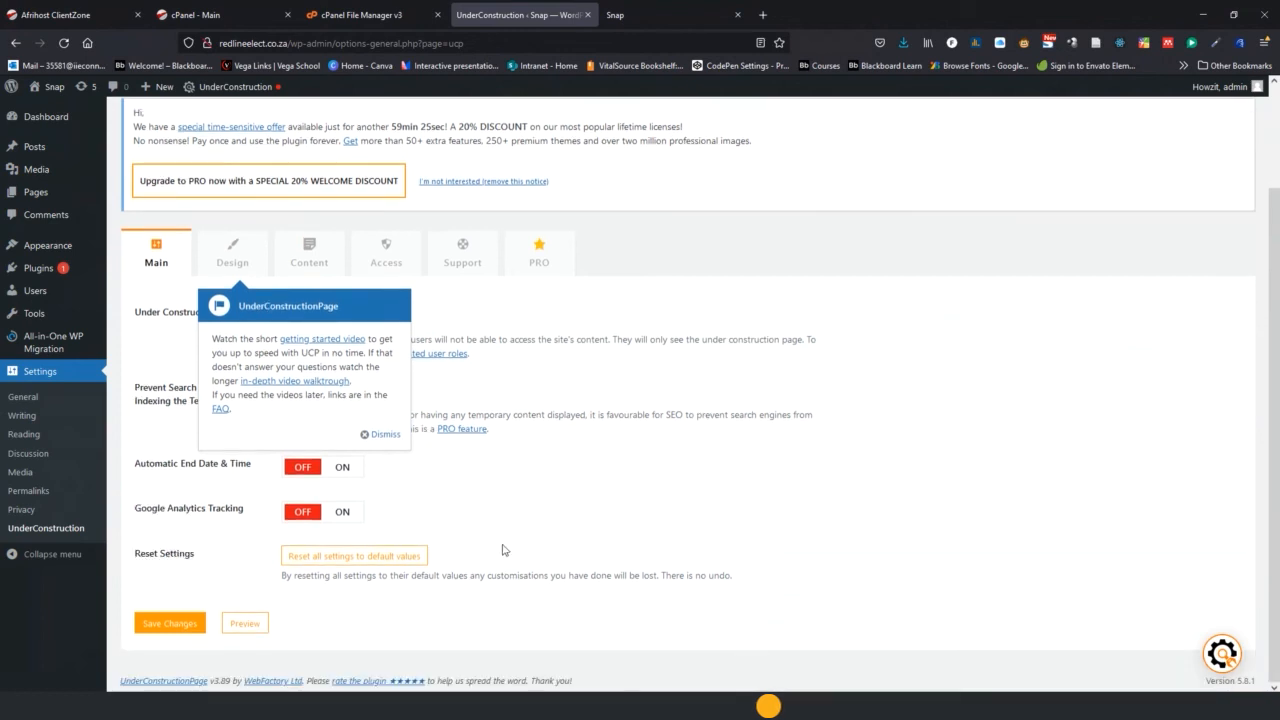
Reload the live front page to confirm it is unchanged, then return to the settings.
click(634, 18)
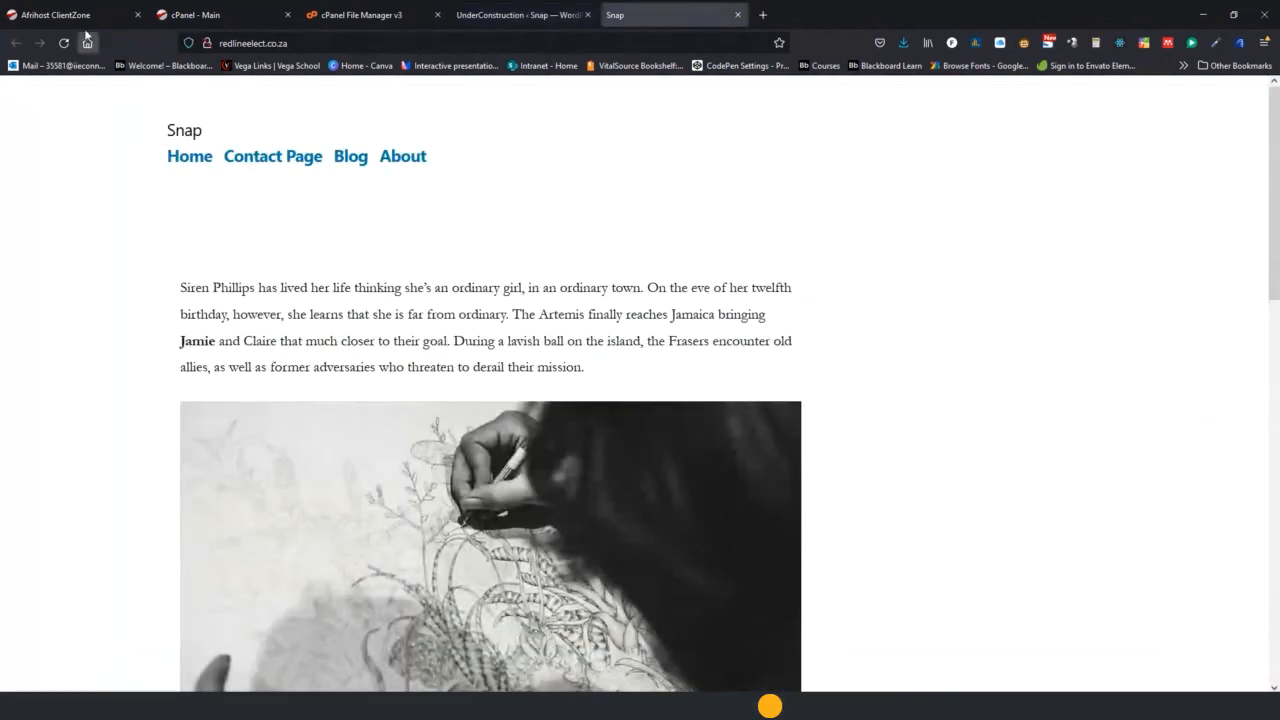
click(62, 44)
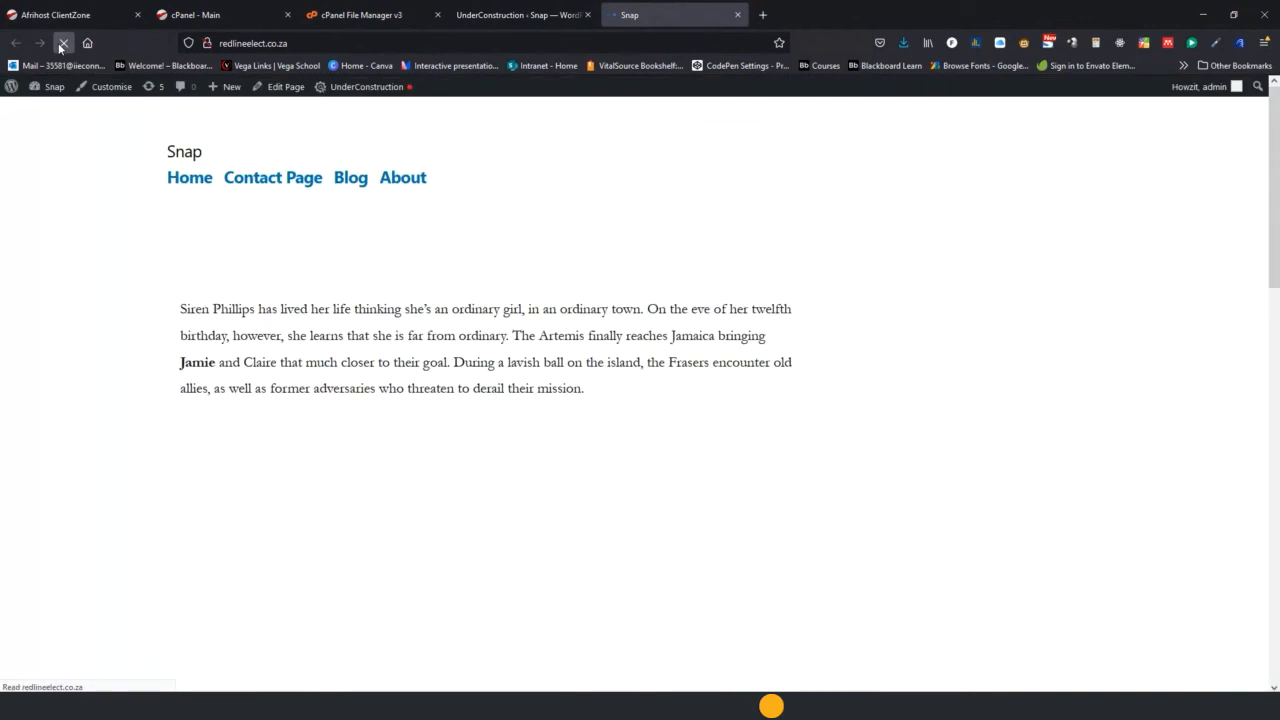
click(515, 15)
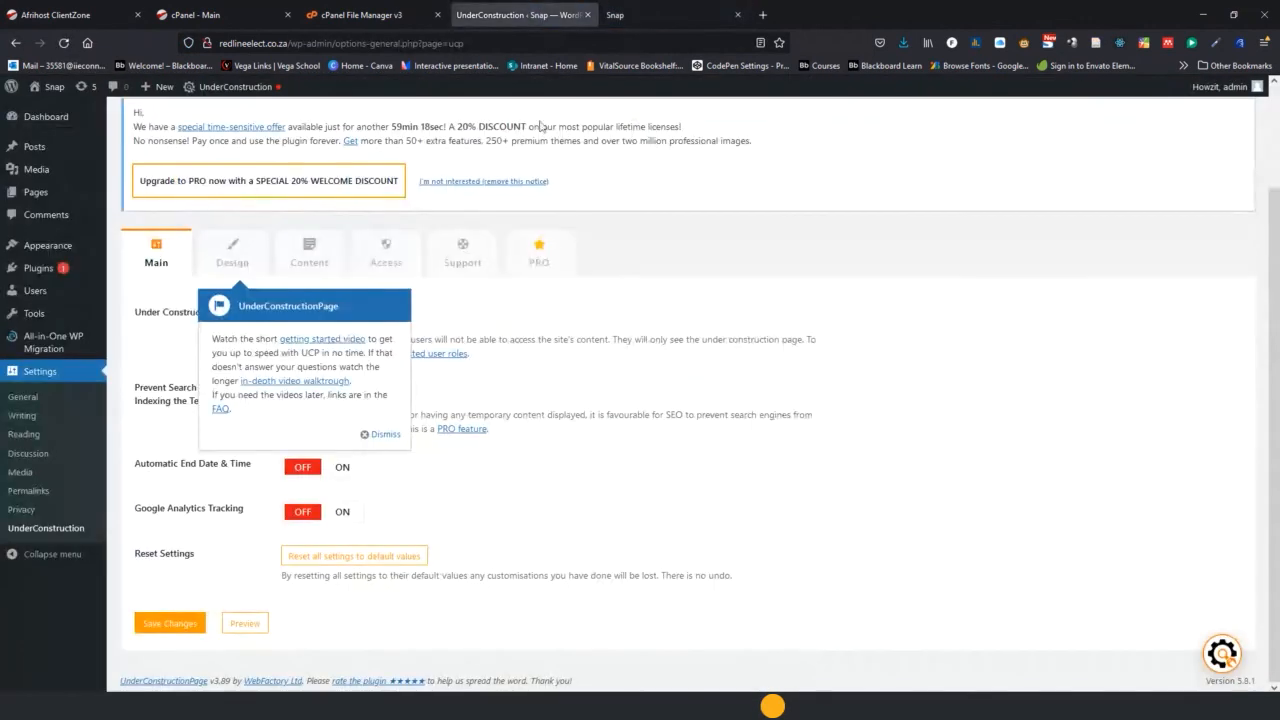
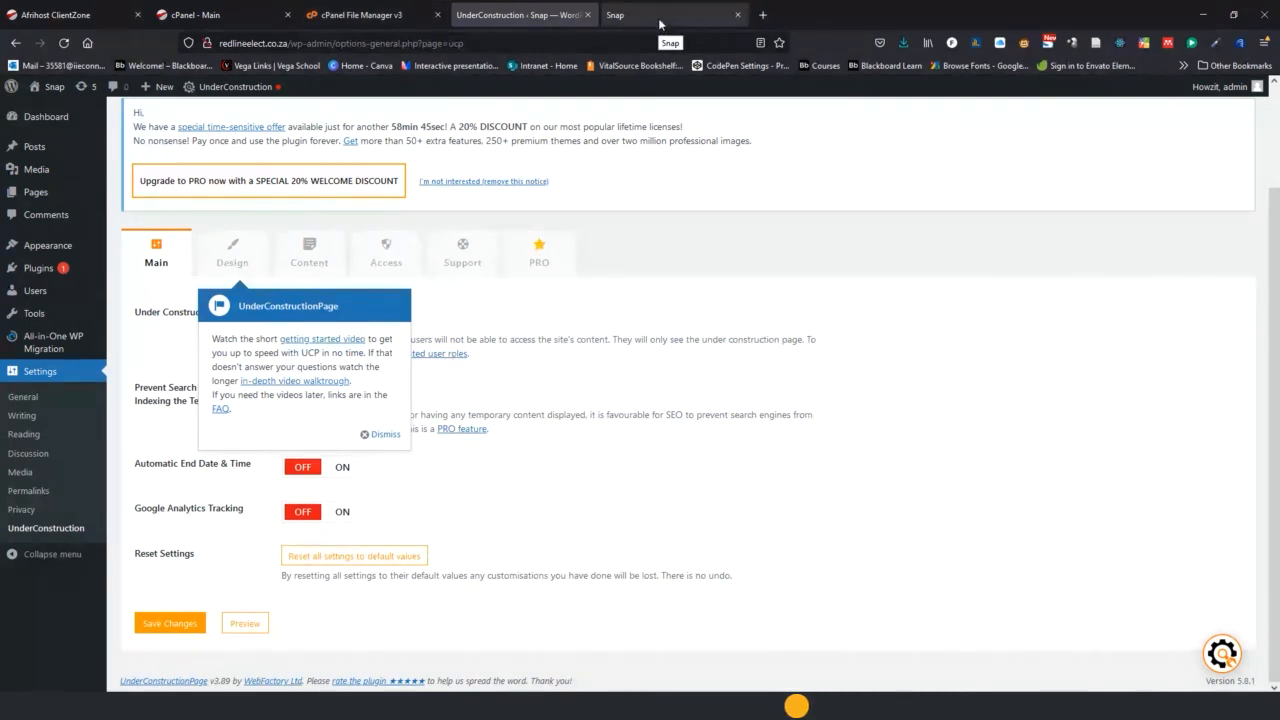
Open a blank new Firefox tab beside the WordPress UnderConstruction settings page.
click(762, 14)
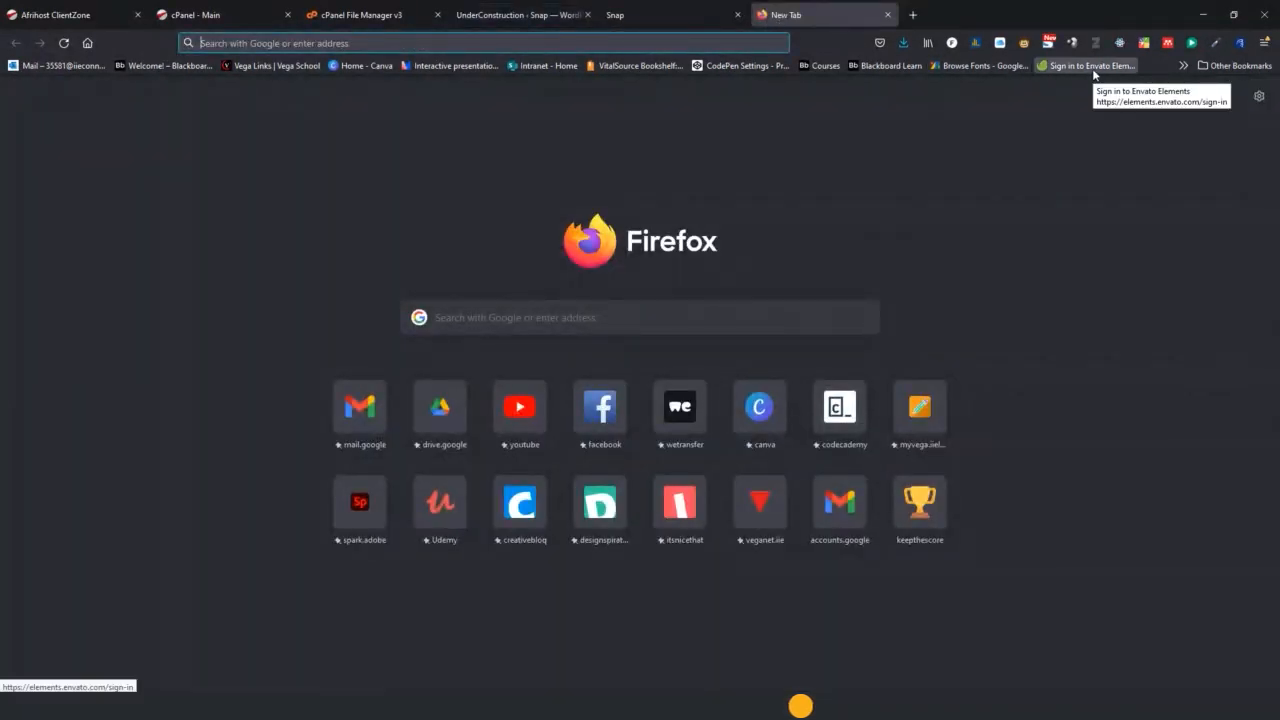
Sign in to Envato Elements and browse to the WordPress Themes catalogue of 1,394 themes.
click(1090, 66)
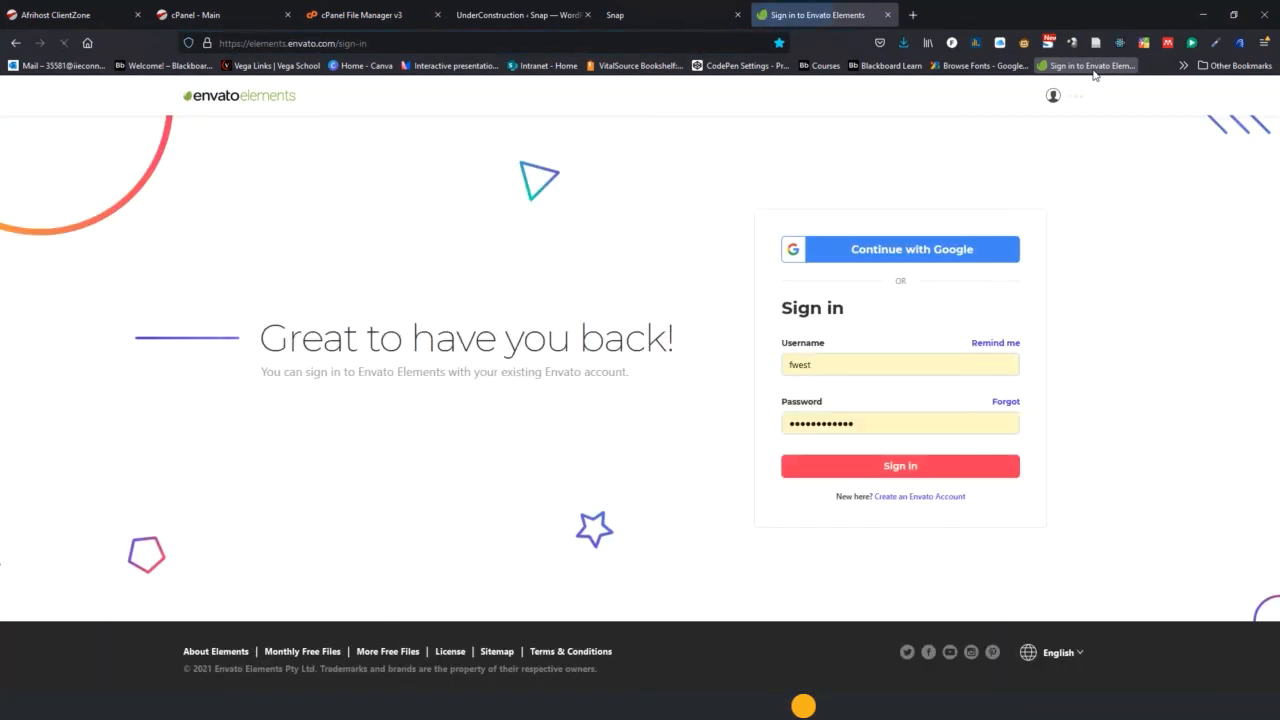
click(862, 470)
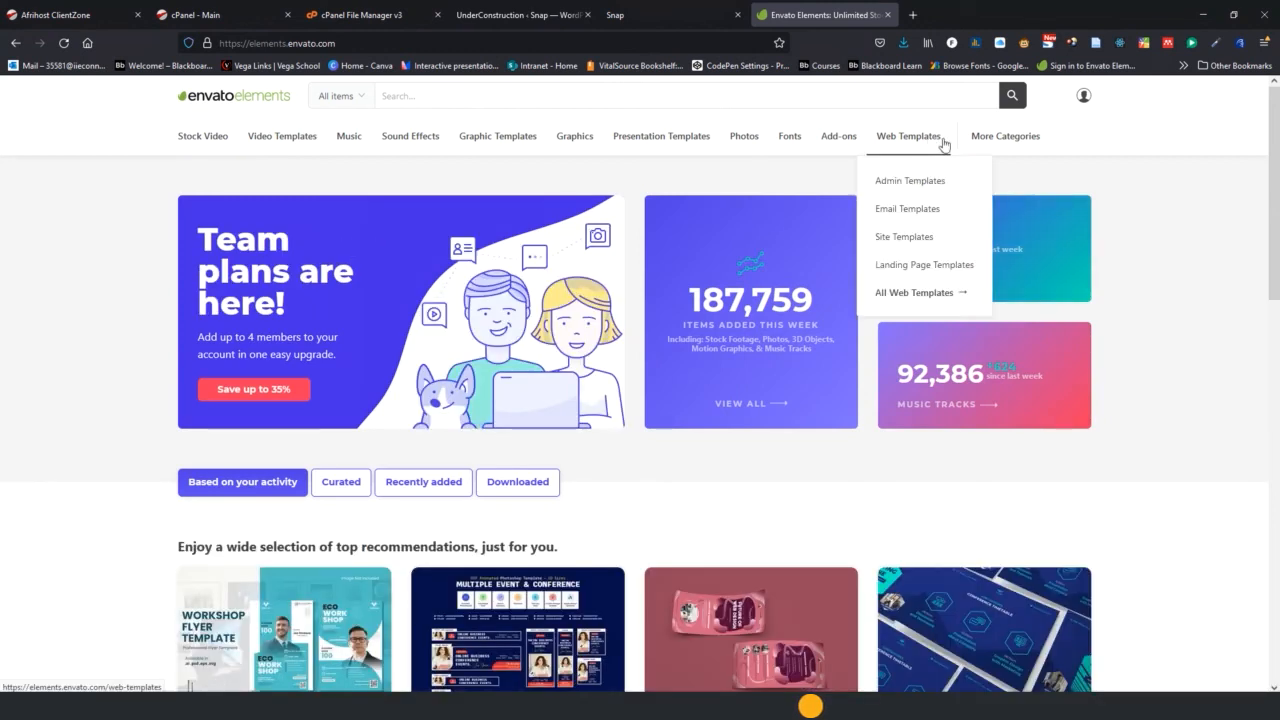
mouse_move(991, 145)
mouse_move(791, 211)
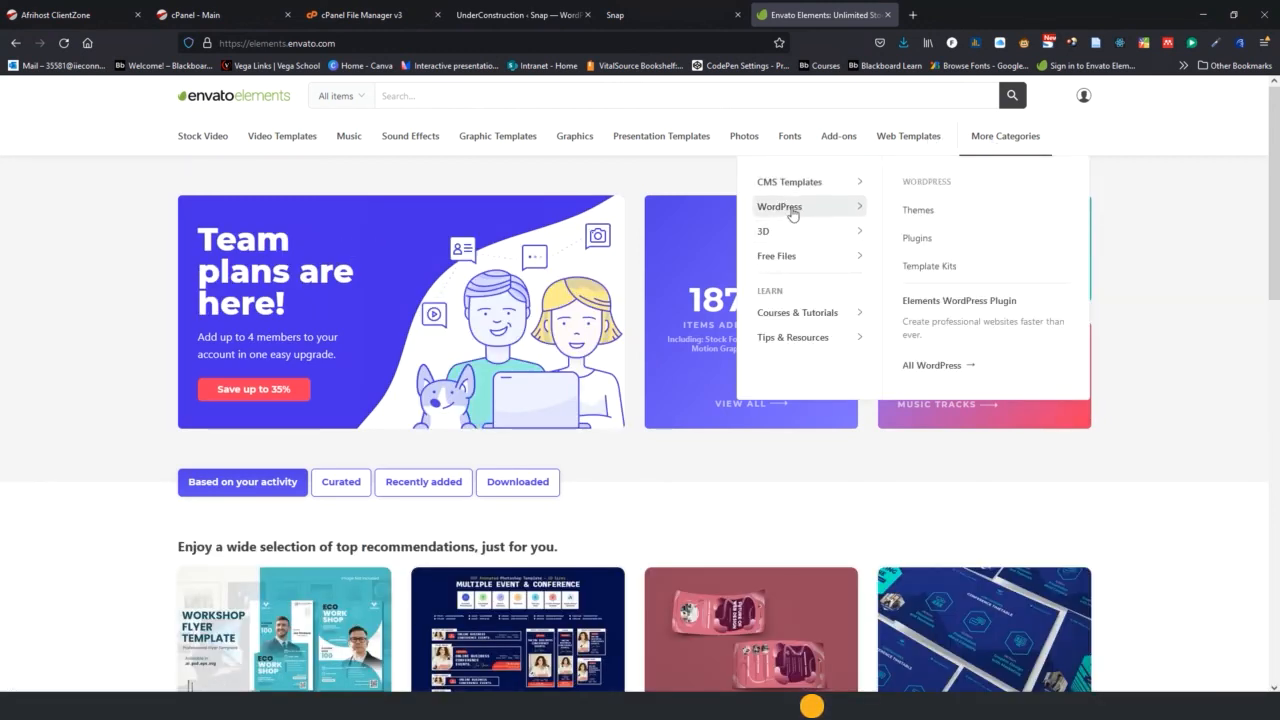
click(919, 212)
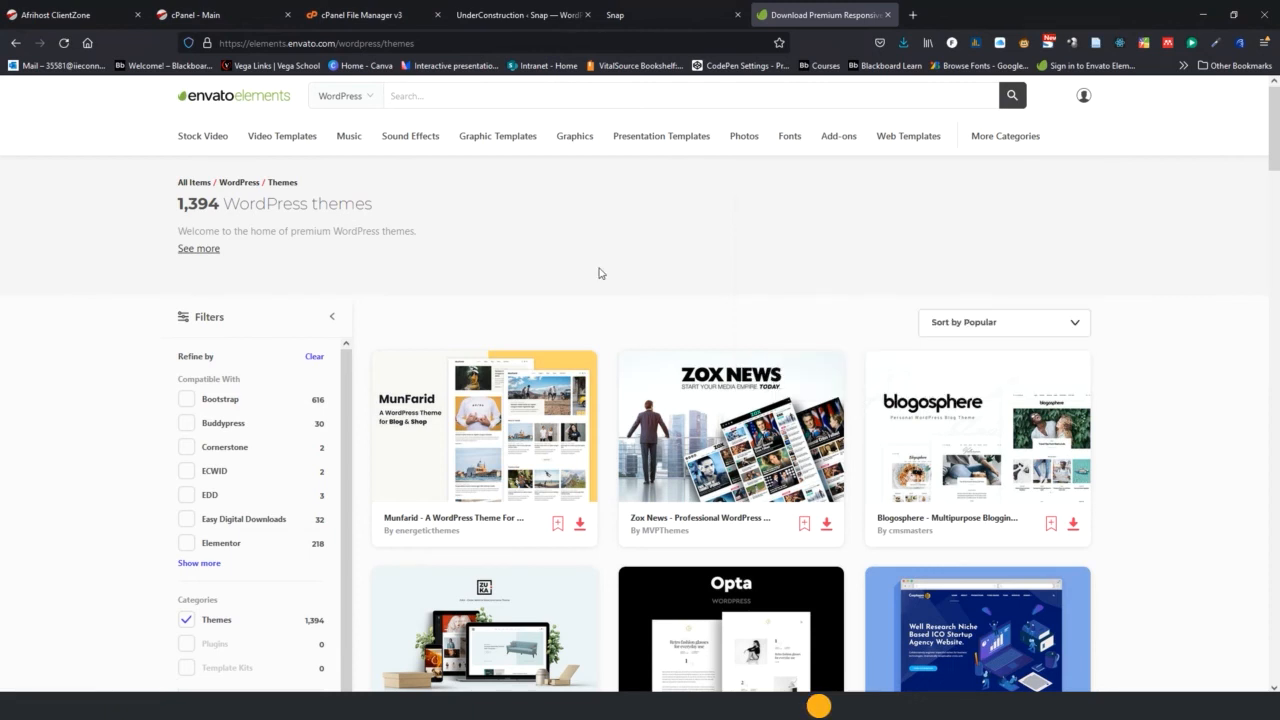
Review the Munfarid Blog & Shop theme page's description, feature list and compatibility details.
scroll(600, 273, down, 1)
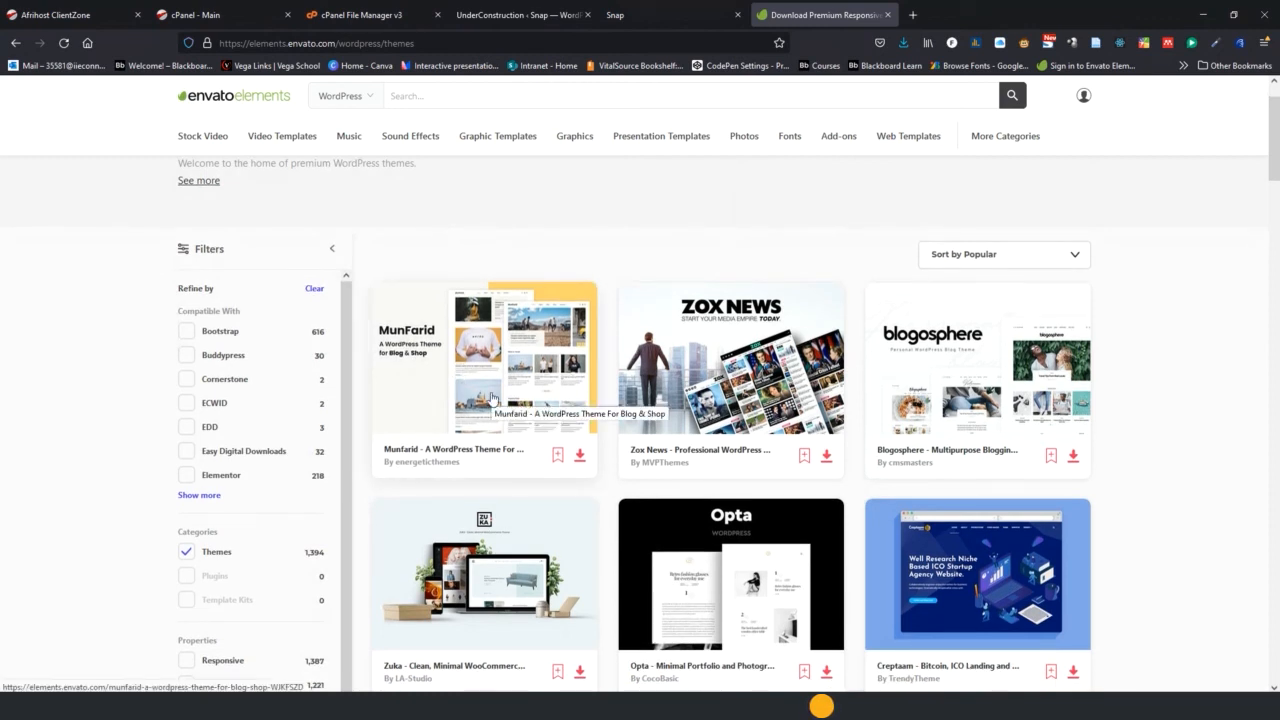
click(491, 398)
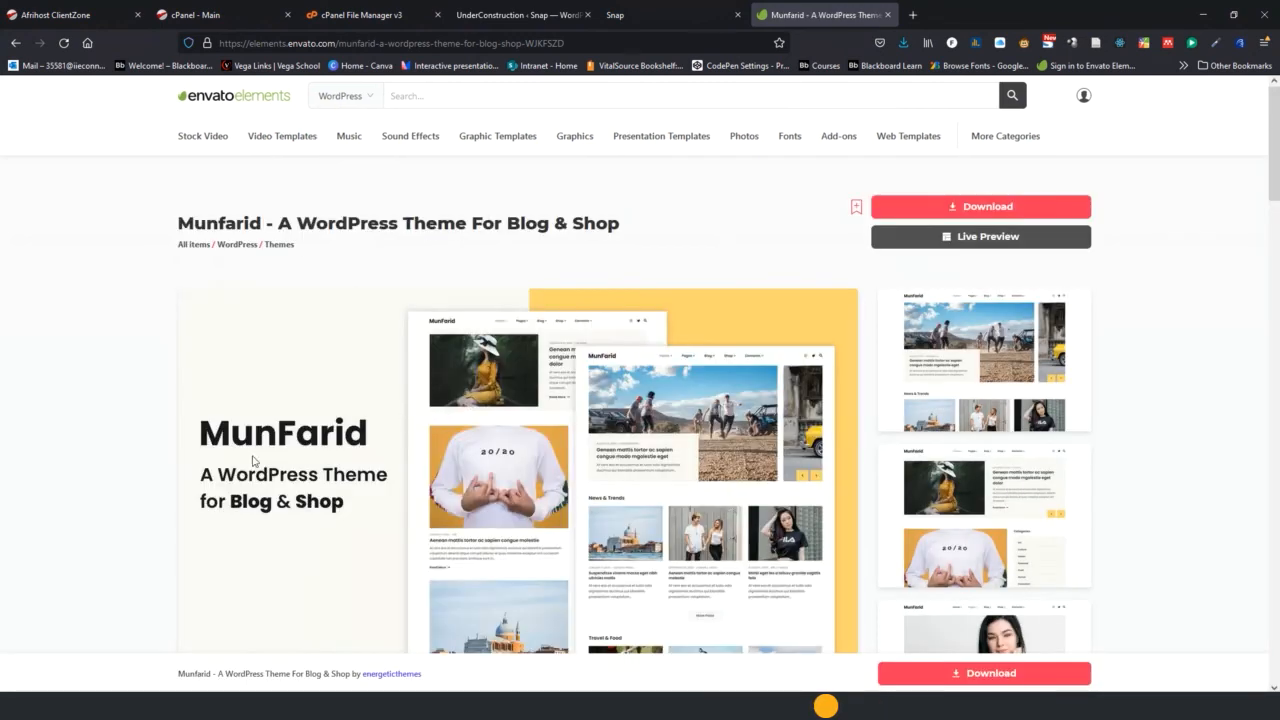
scroll(152, 473, down, 2)
scroll(152, 473, down, 5)
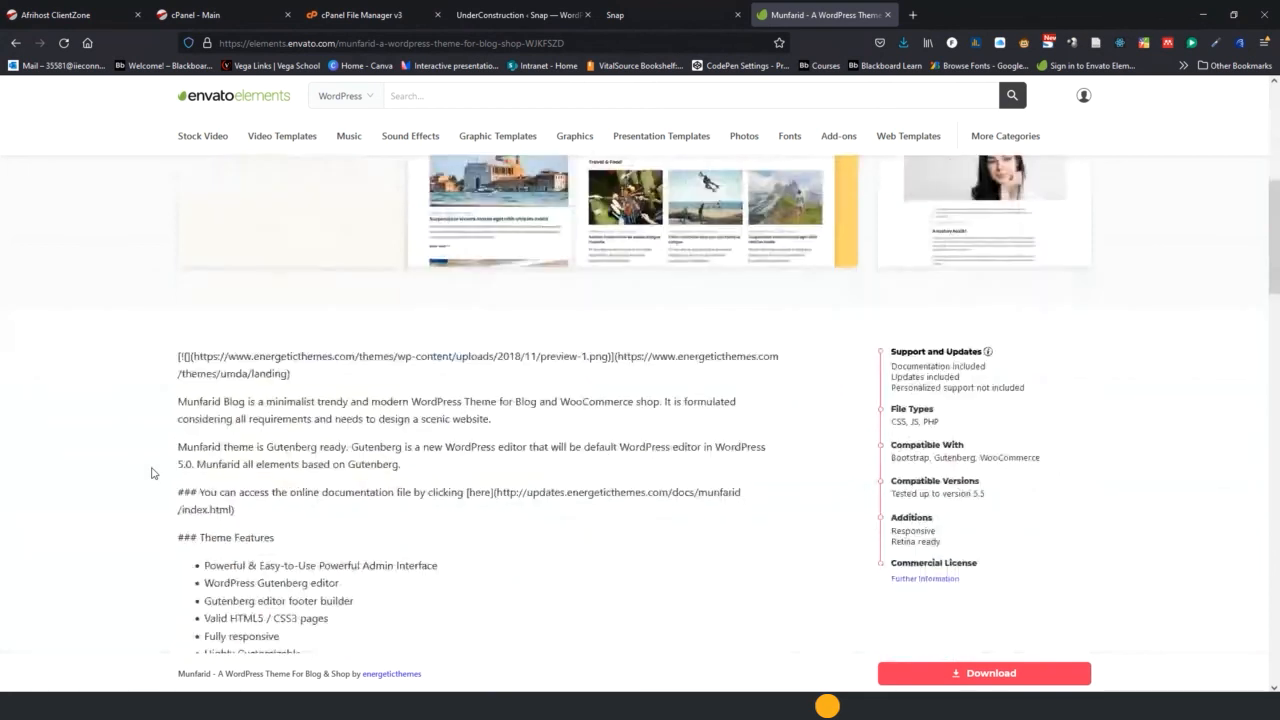
scroll(152, 473, down, 1)
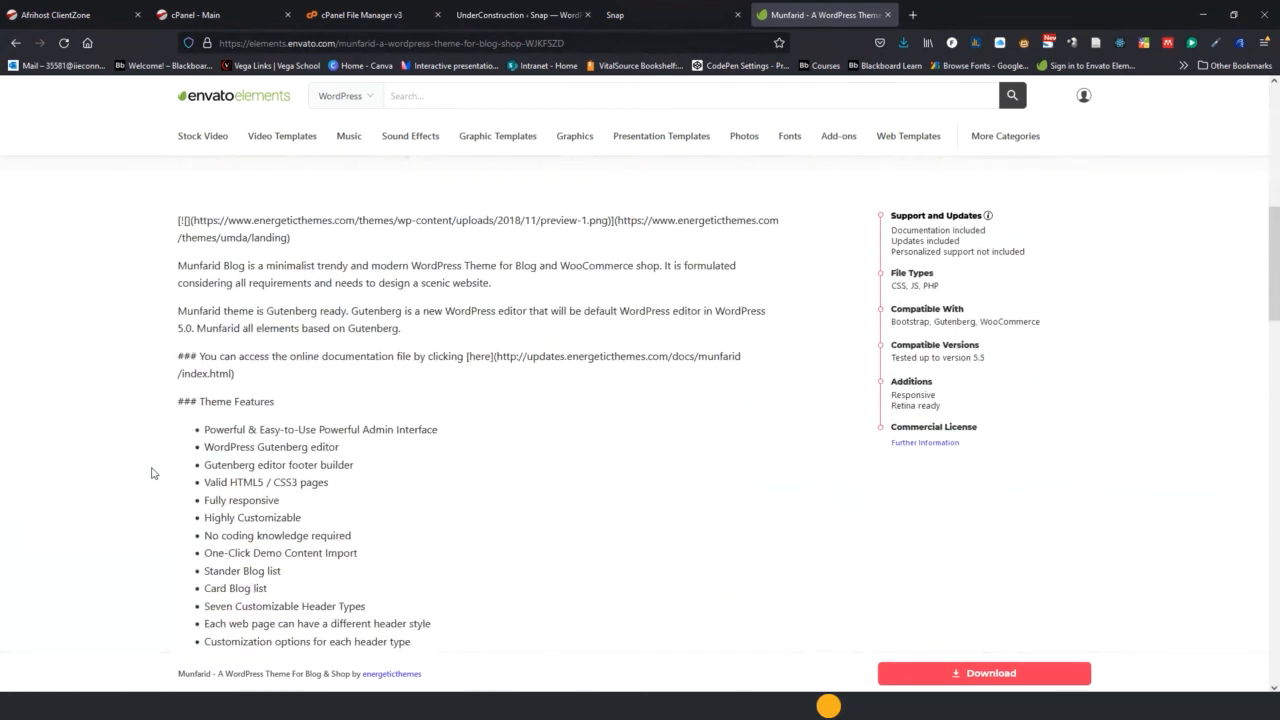
scroll(152, 473, down, 2)
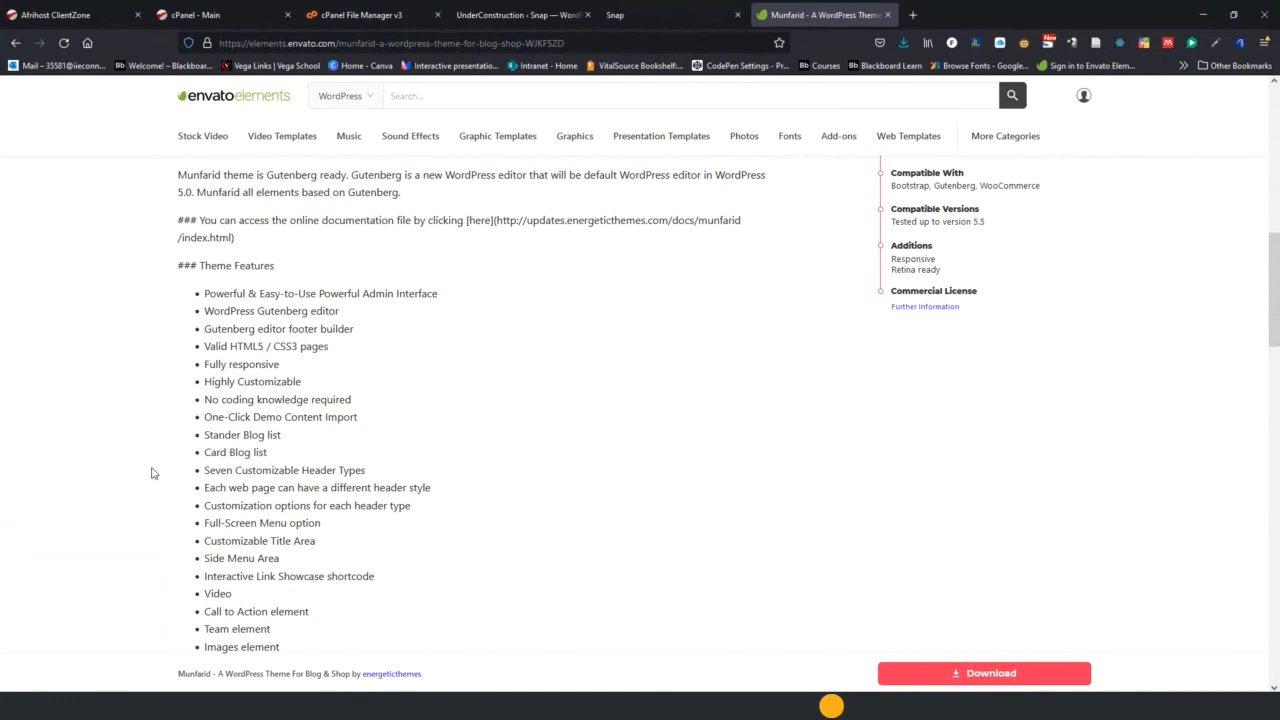
scroll(152, 473, up, 9)
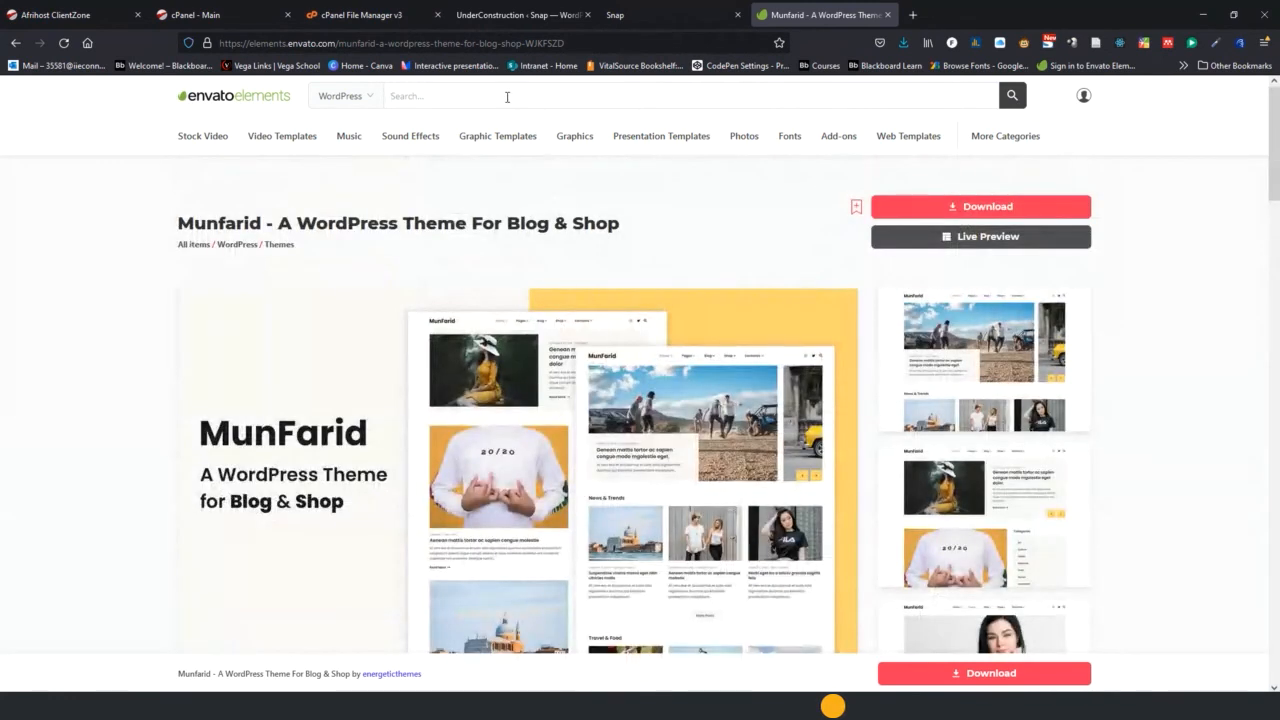
Search for 'marketing agency' themes and open the Onum SEO & Marketing theme page.
text(marketing ag)
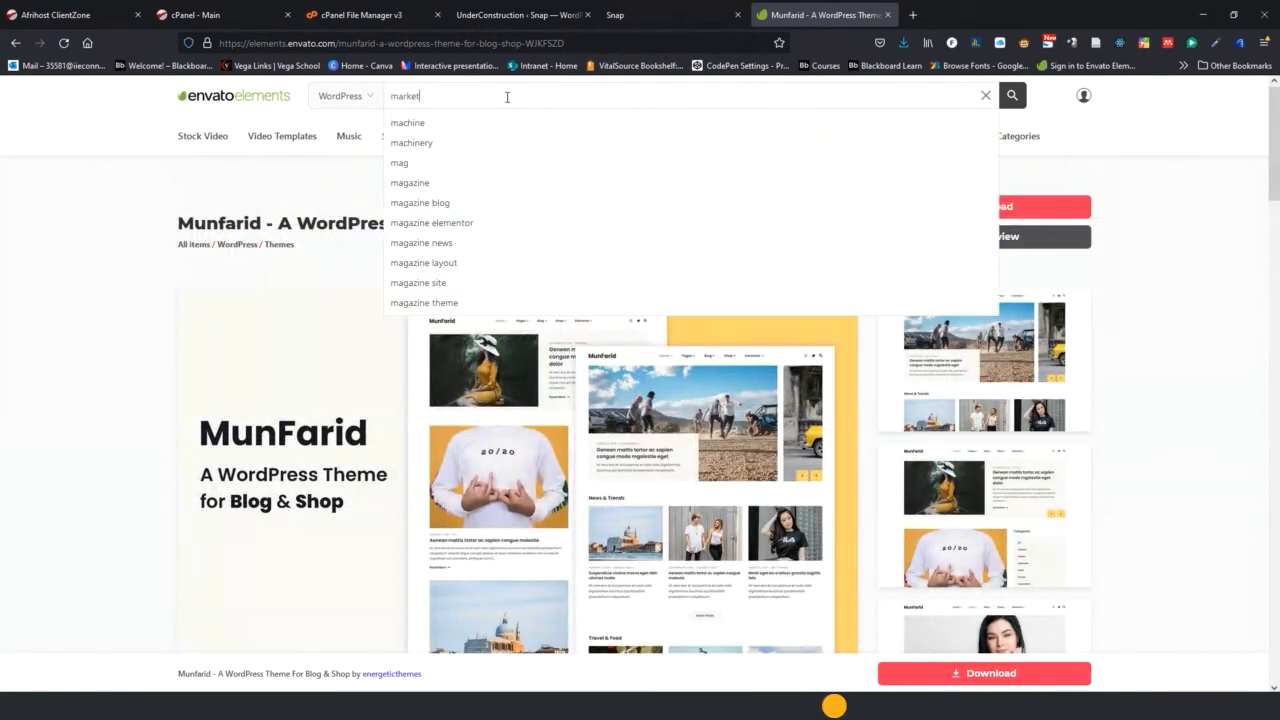
text(ency)
key(Return)
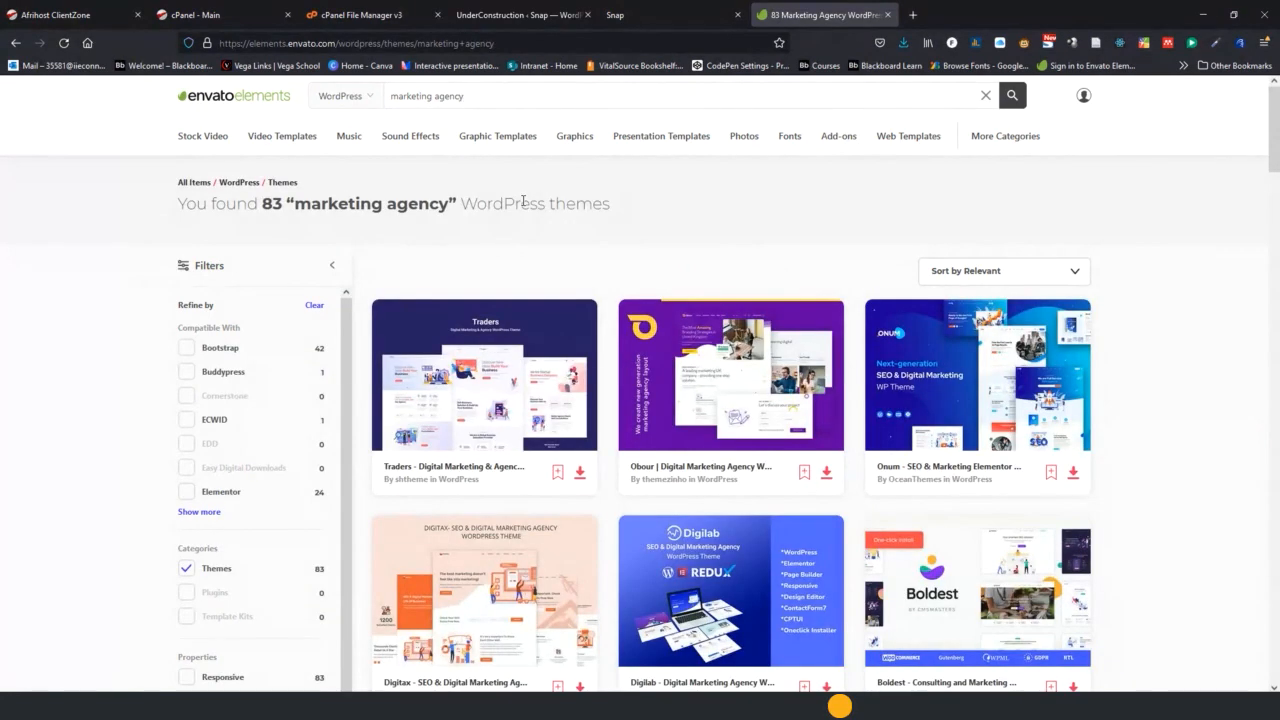
click(920, 373)
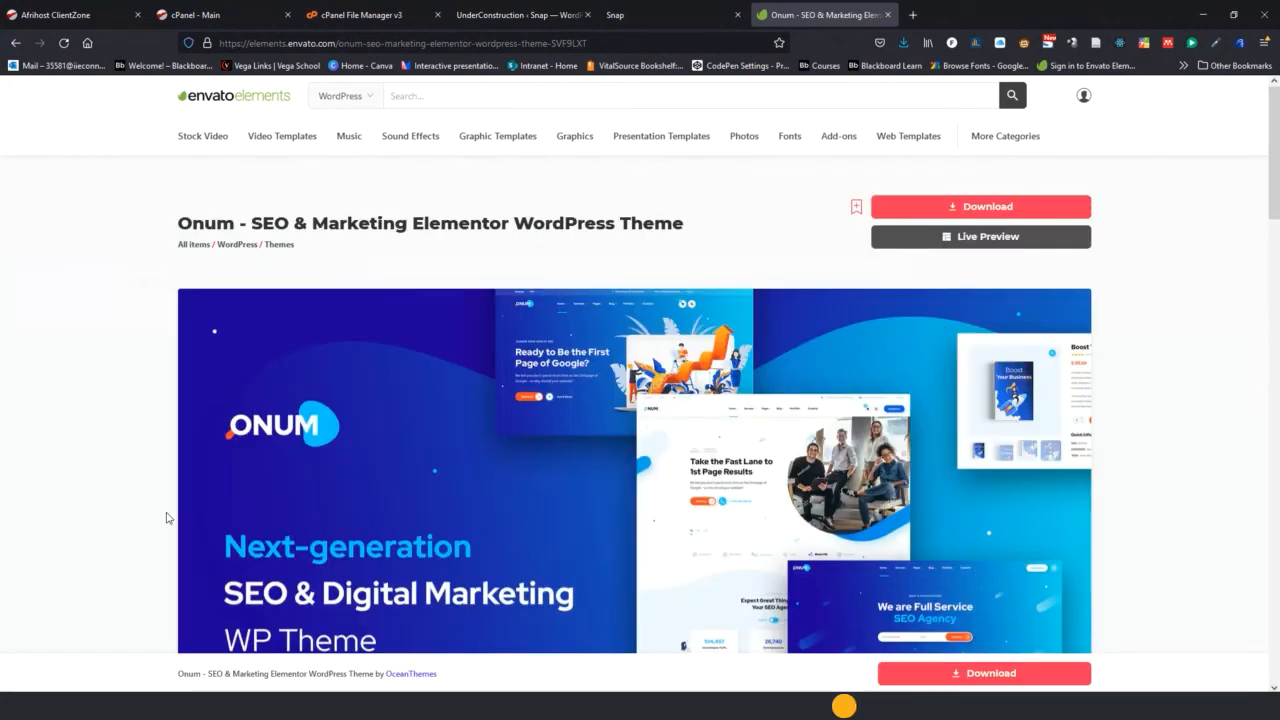
Highlight Onum's Demo Dummy Content XML Data feature line, then return to the page top.
scroll(168, 517, down, 5)
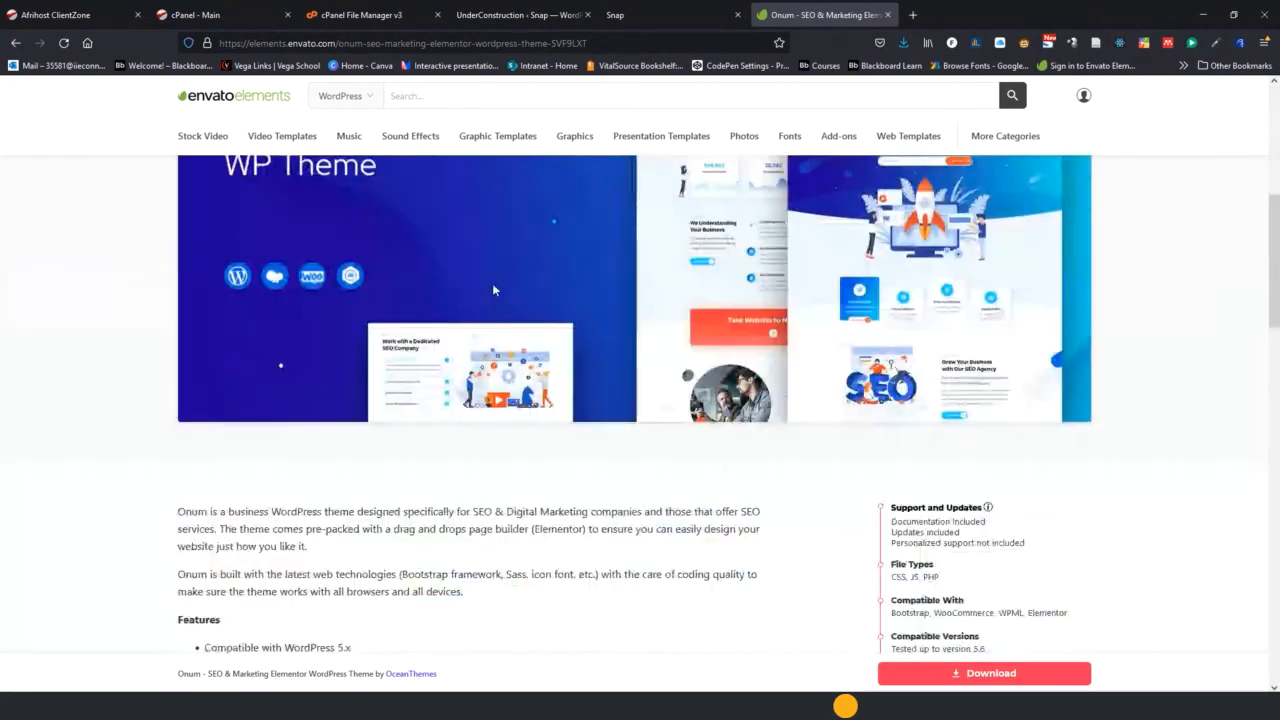
scroll(492, 290, down, 4)
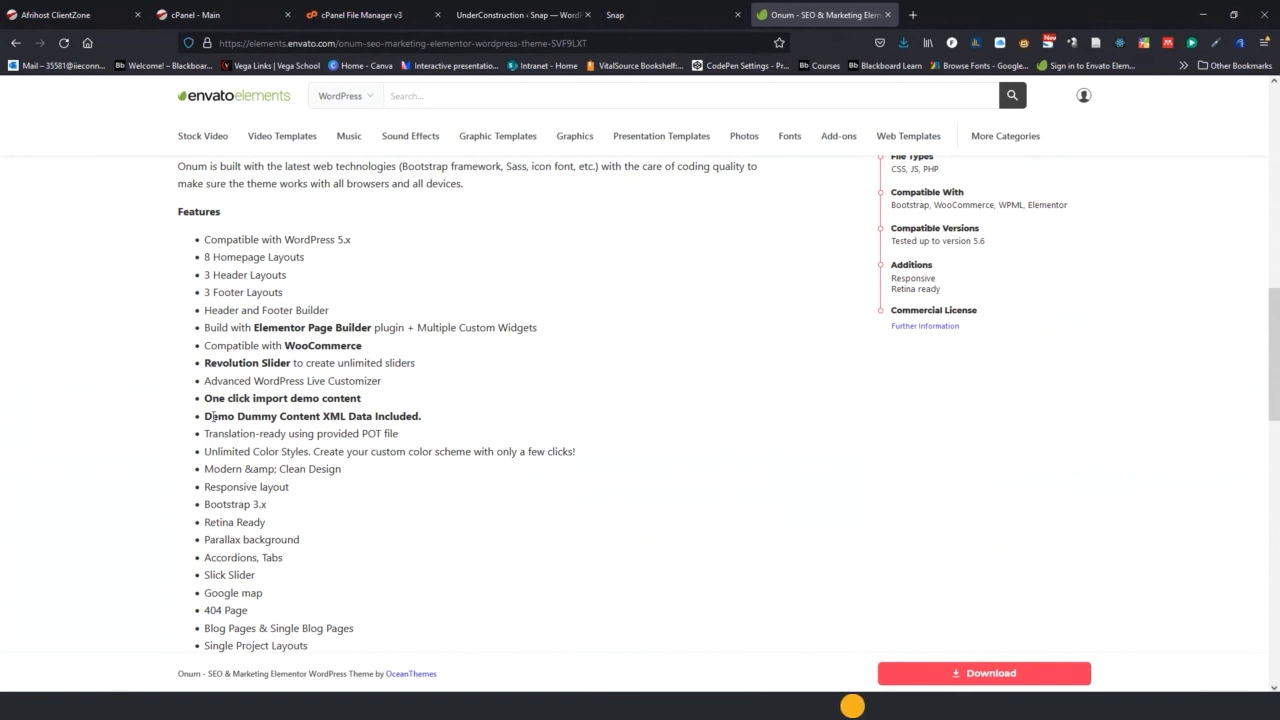
drag(205, 416, 428, 419)
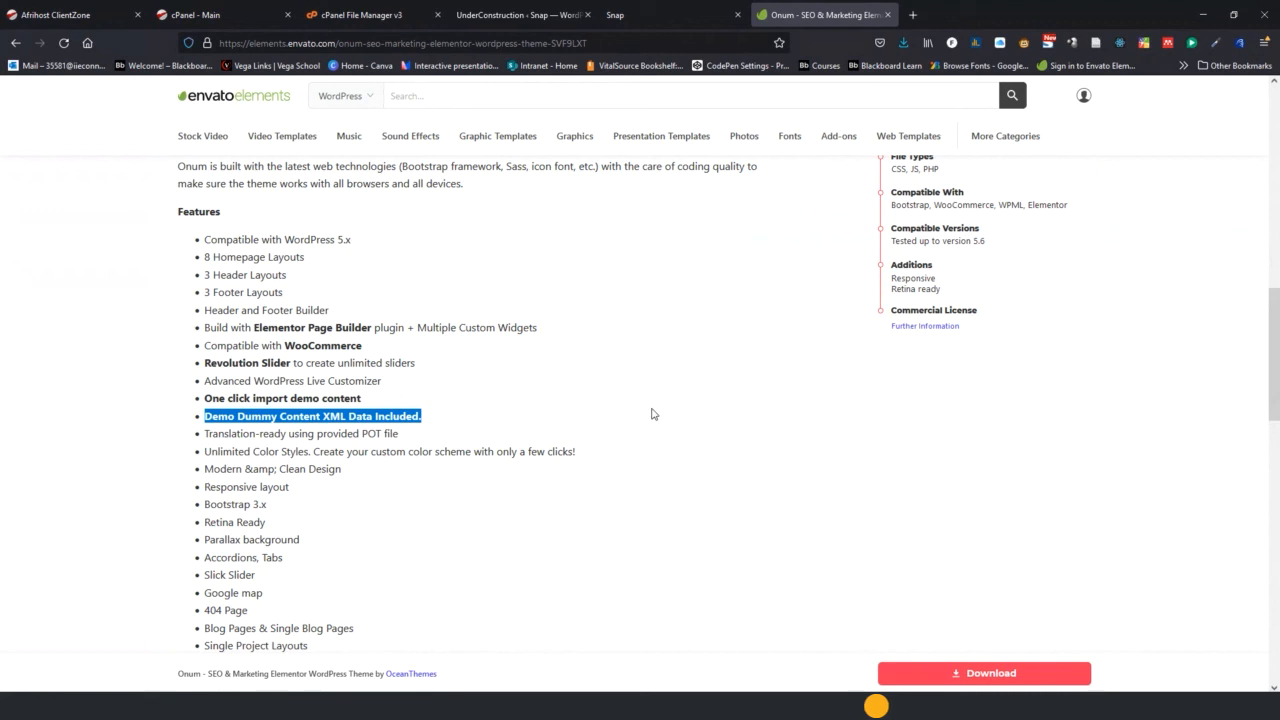
scroll(652, 415, down, 1)
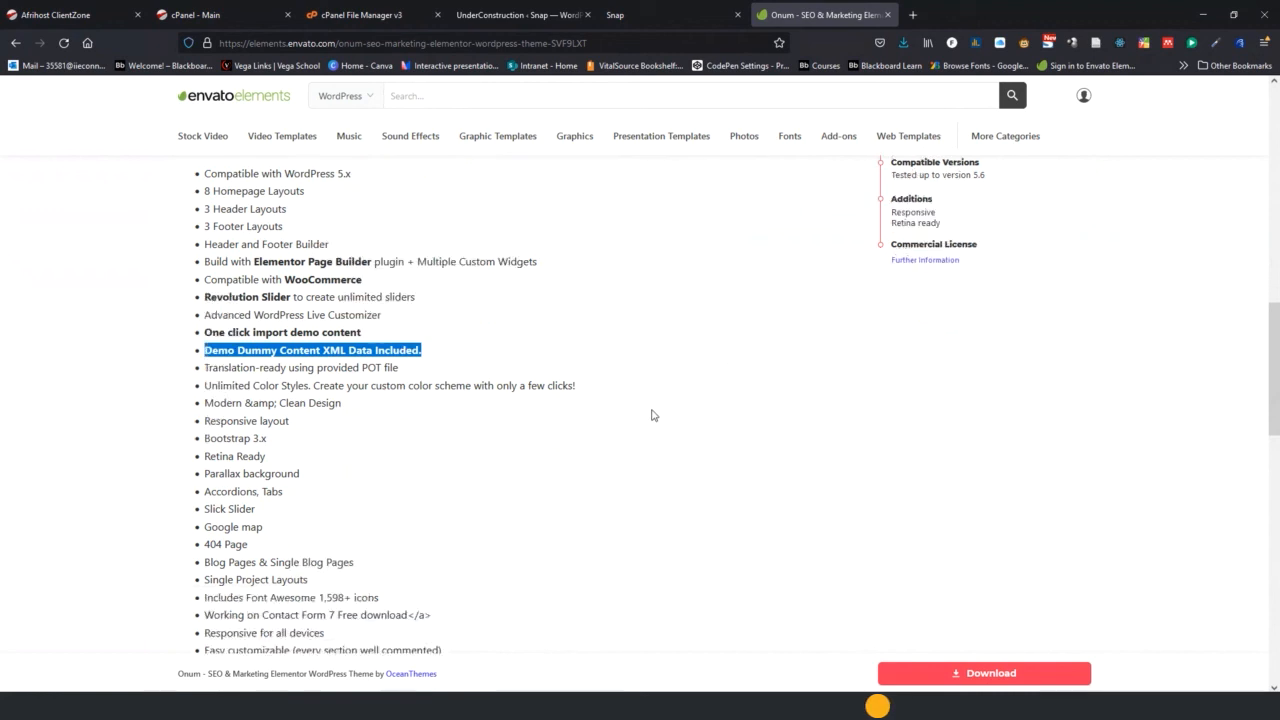
scroll(652, 415, up, 1)
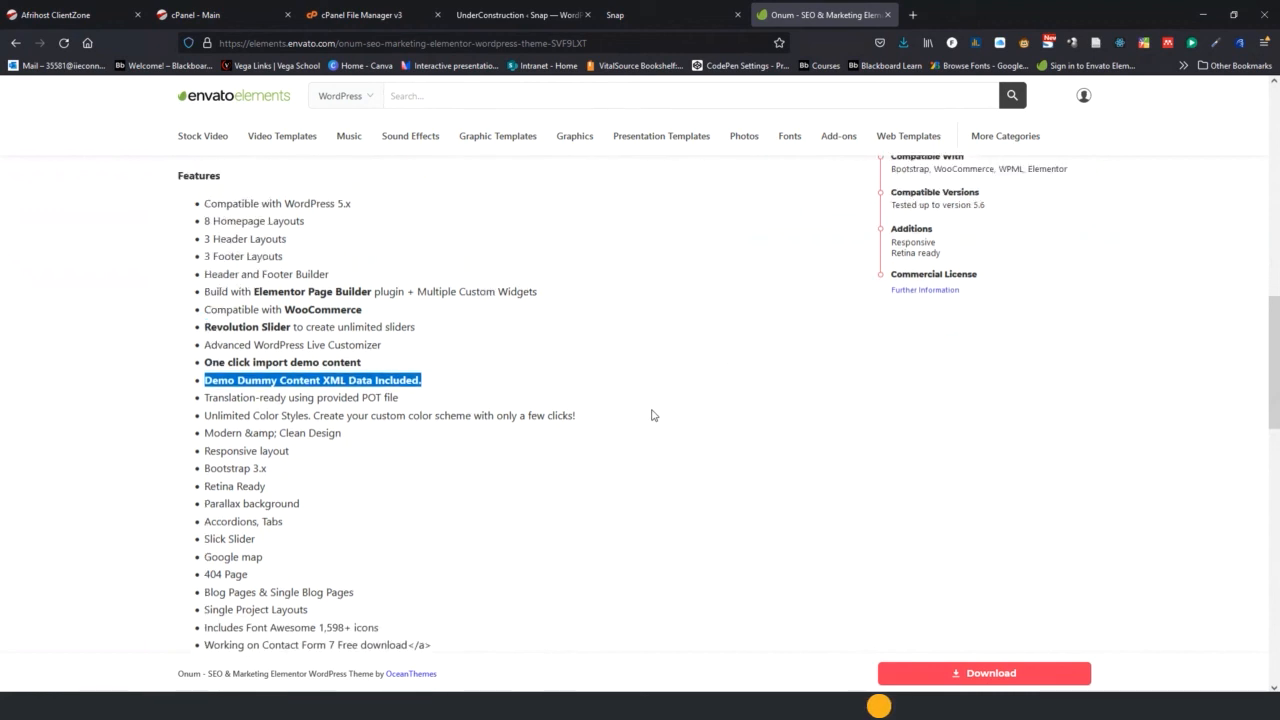
scroll(652, 415, up, 10)
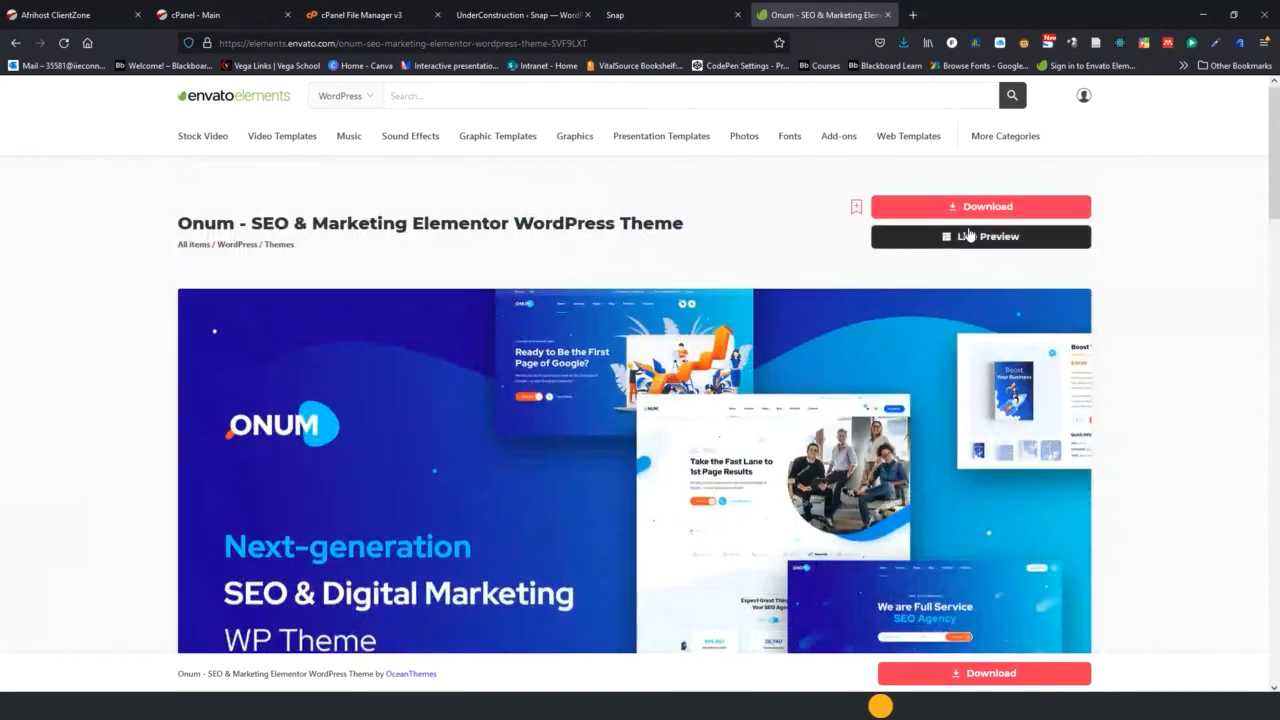
Open the Onum theme's live demo site and scroll through its intro page.
click(968, 236)
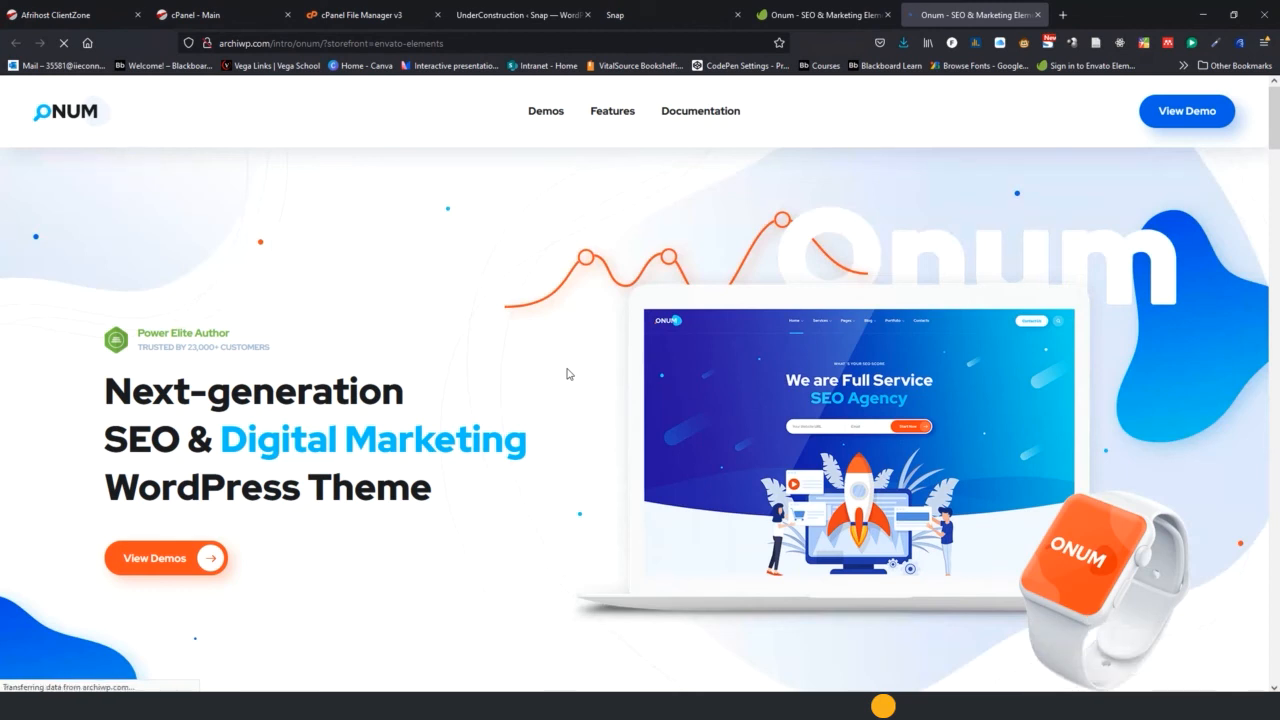
scroll(567, 374, down, 1)
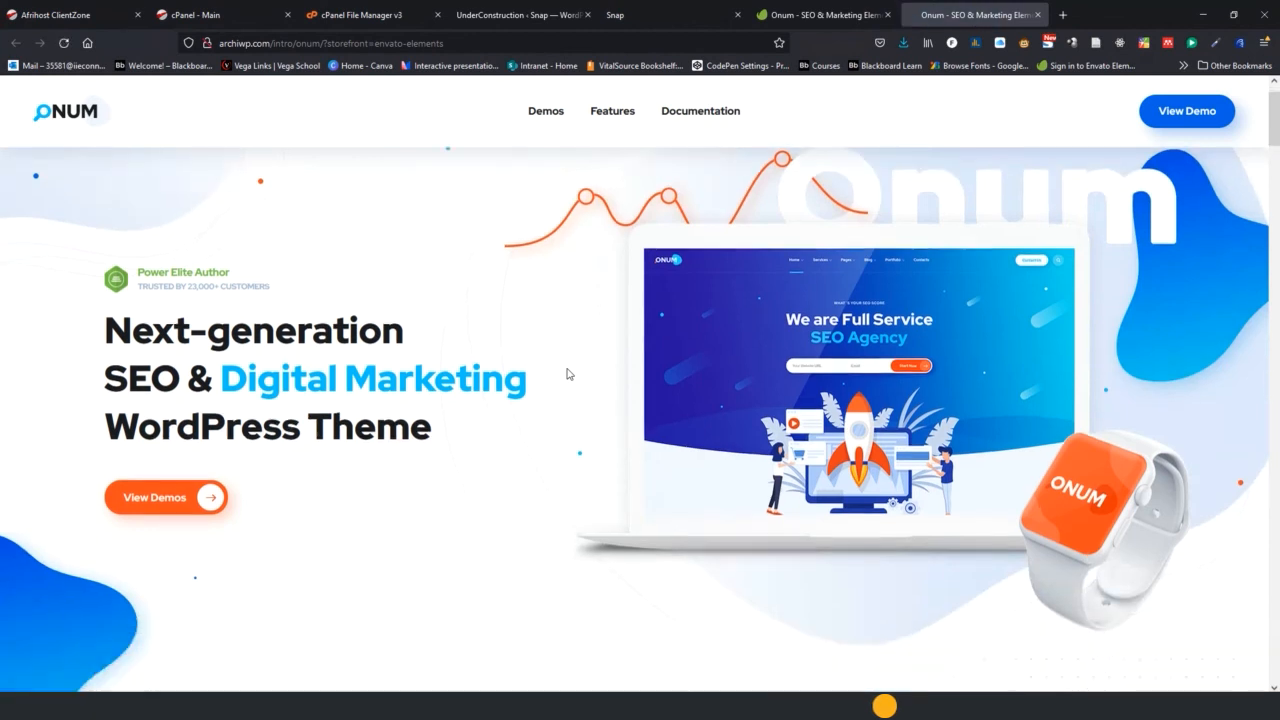
scroll(567, 374, down, 5)
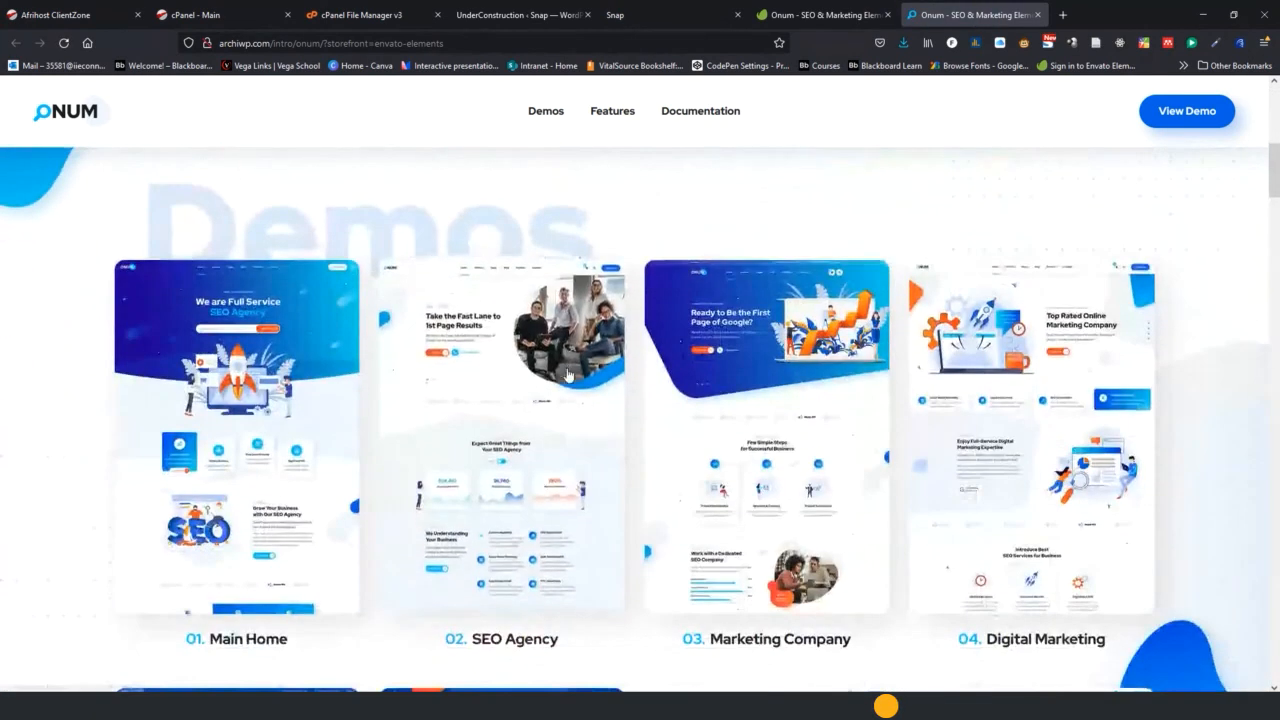
scroll(567, 374, down, 1)
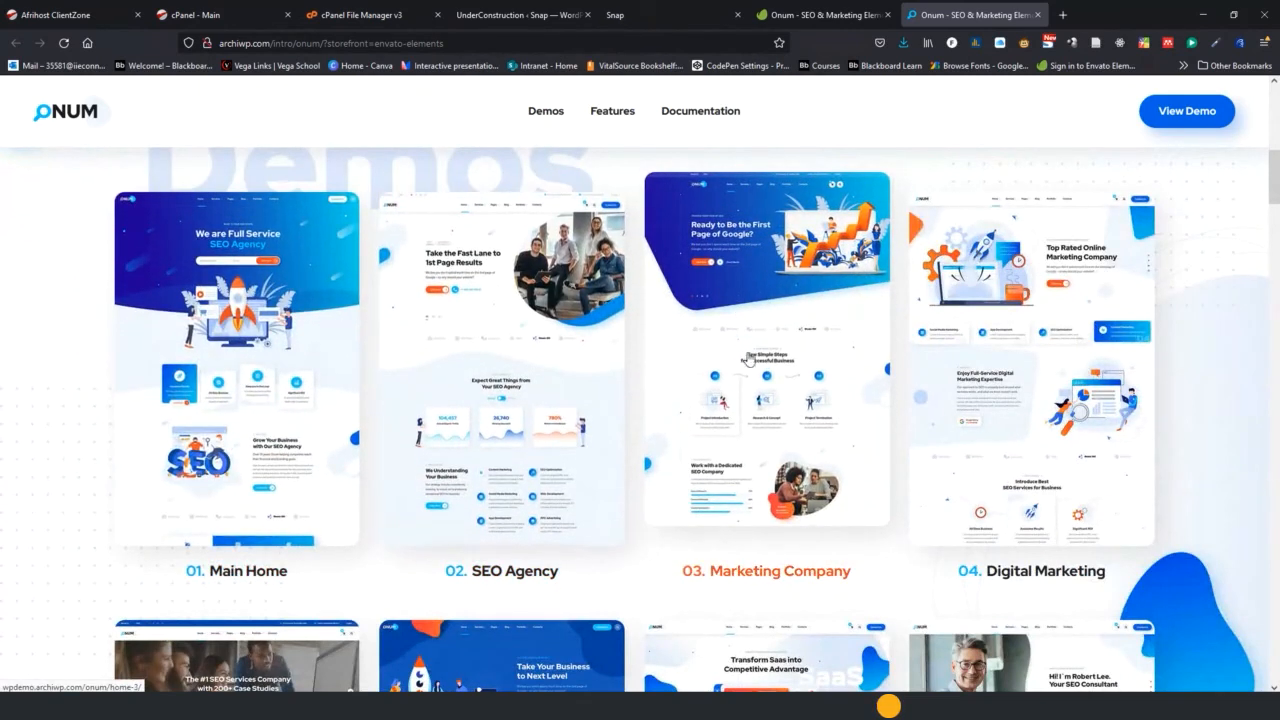
scroll(790, 310, down, 8)
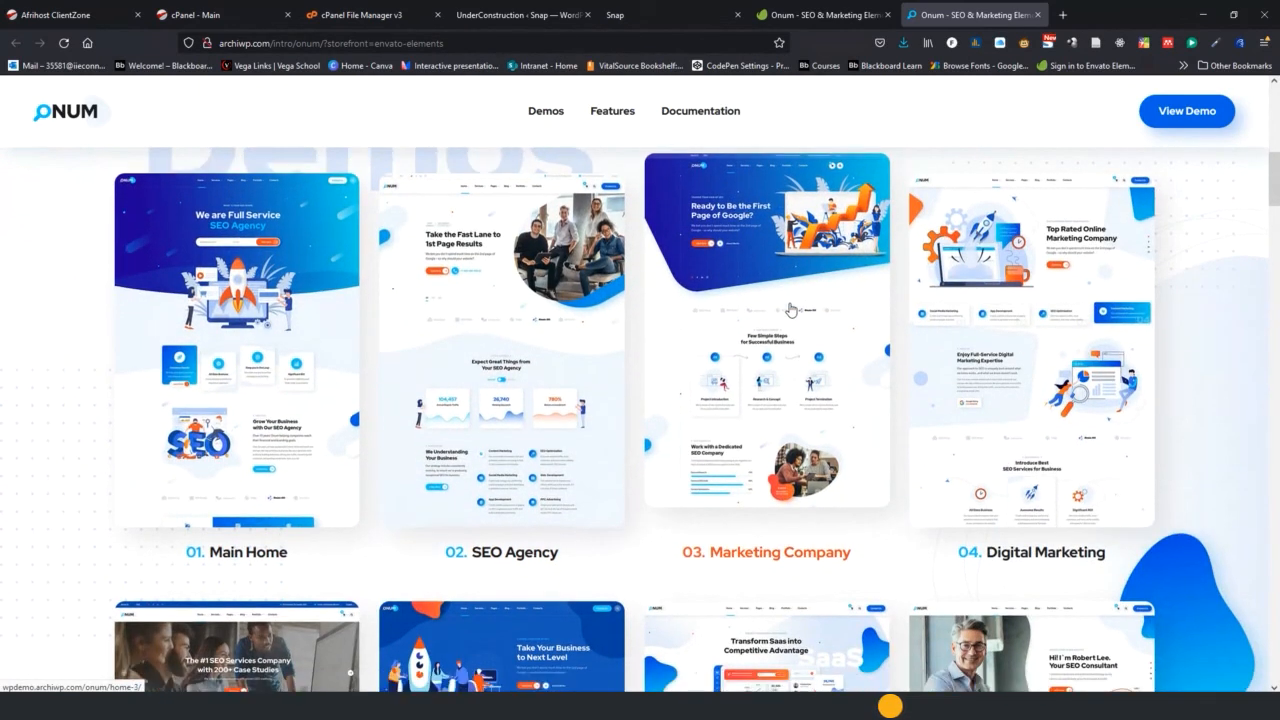
scroll(790, 310, down, 5)
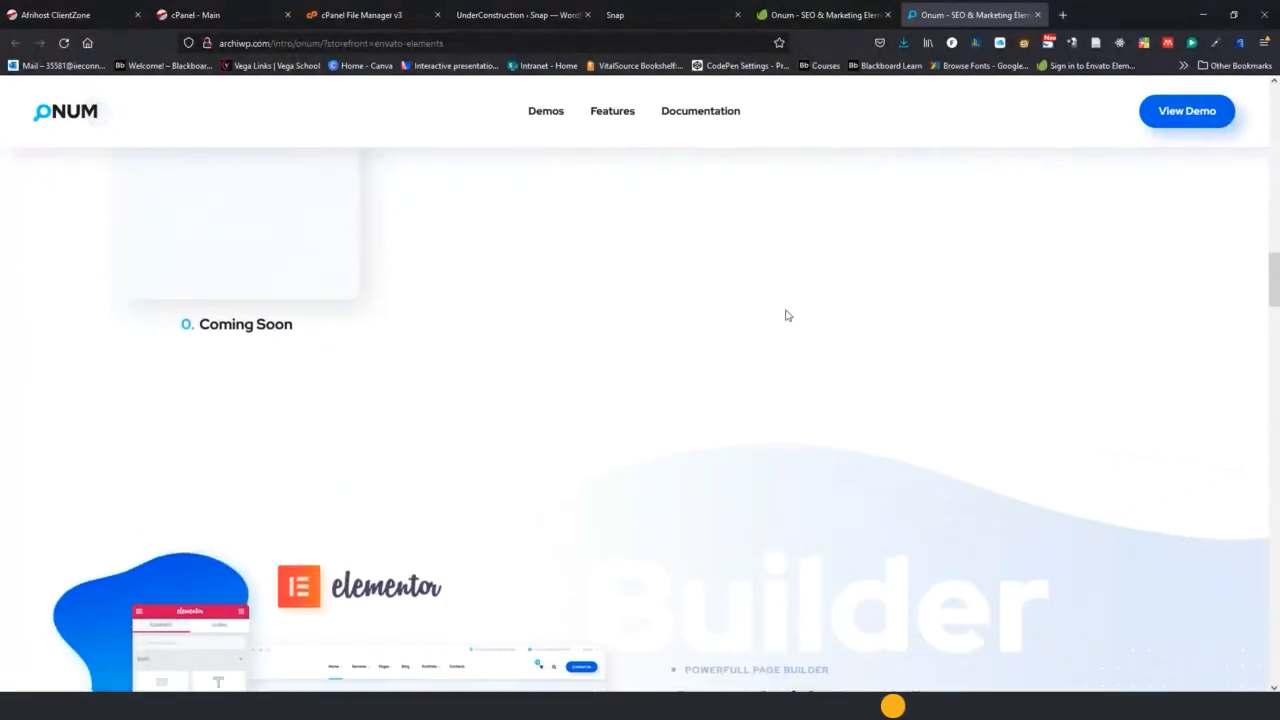
scroll(786, 315, down, 5)
scroll(786, 313, up, 7)
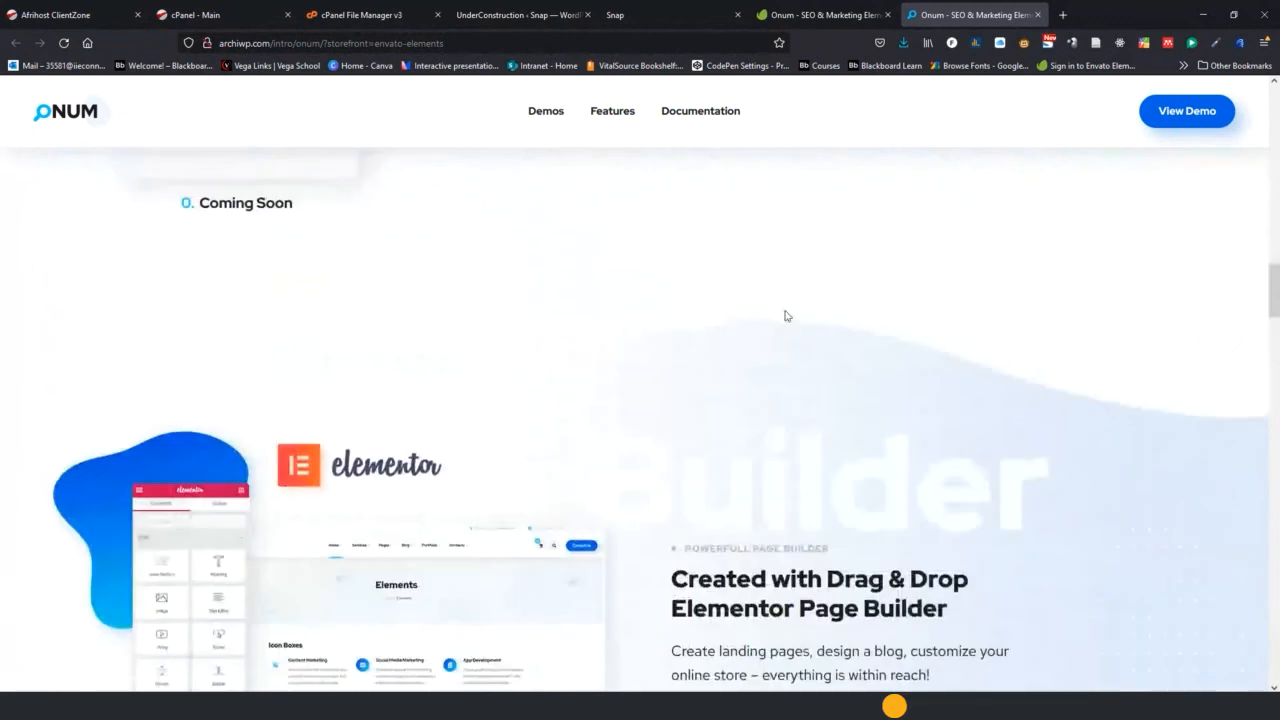
scroll(786, 315, up, 2)
scroll(786, 316, up, 3)
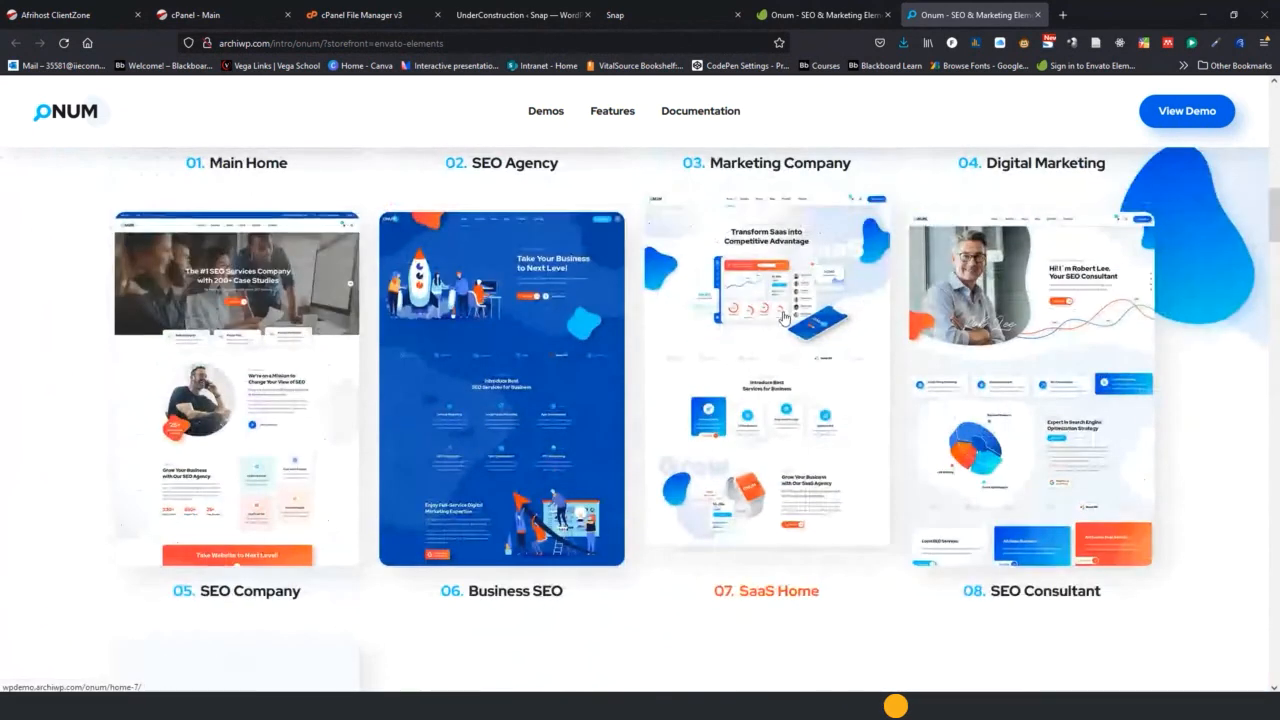
scroll(786, 316, up, 3)
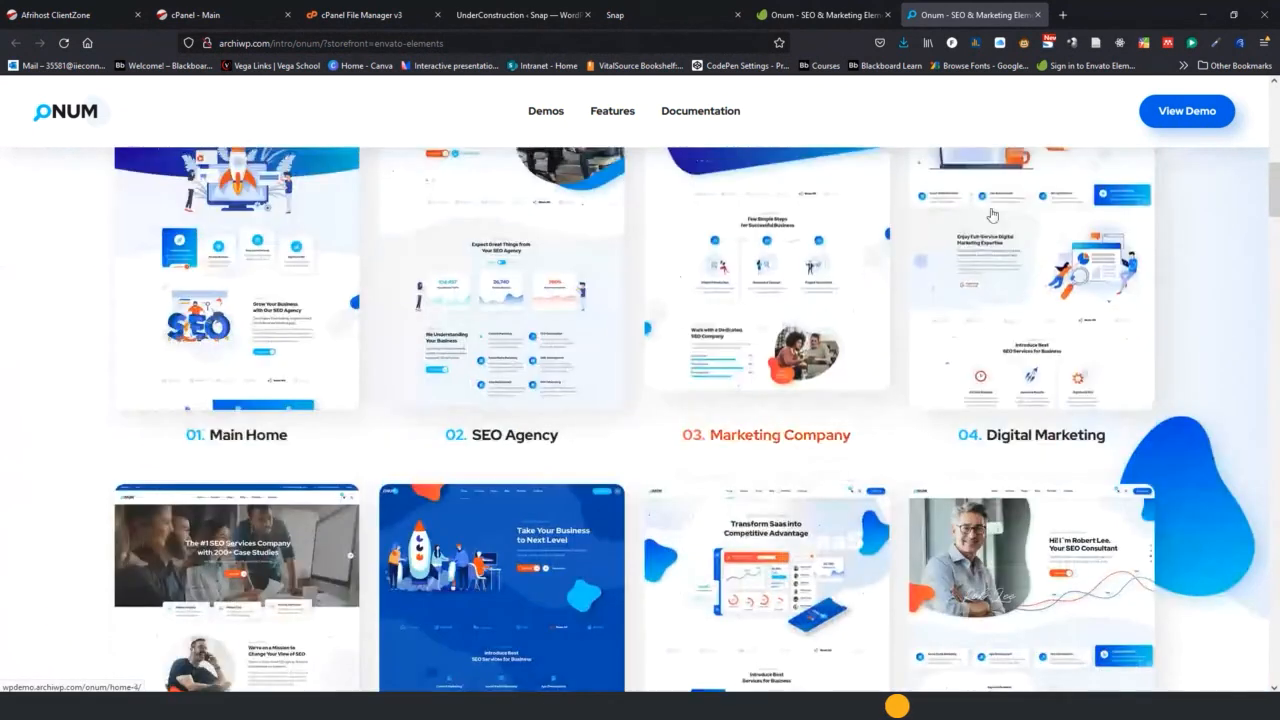
scroll(782, 335, up, 6)
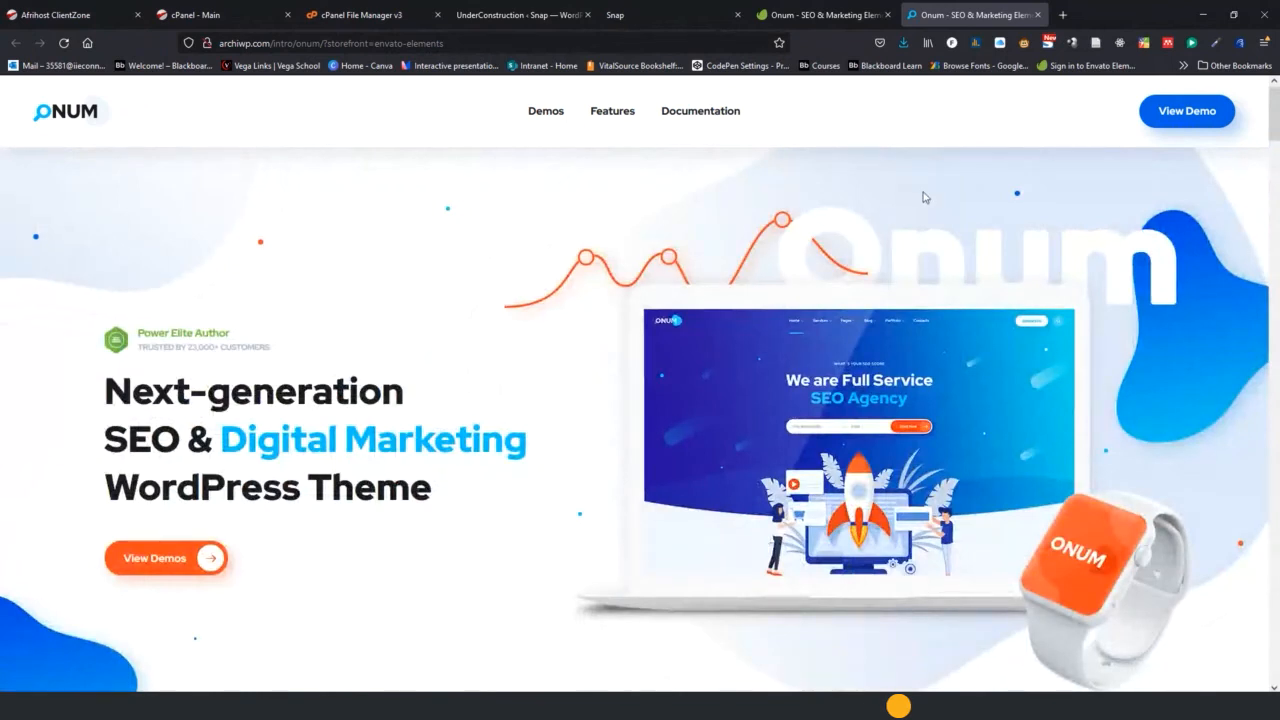
Open the Onum documentation in a new tab and return to the Envato Elements page.
click(702, 112)
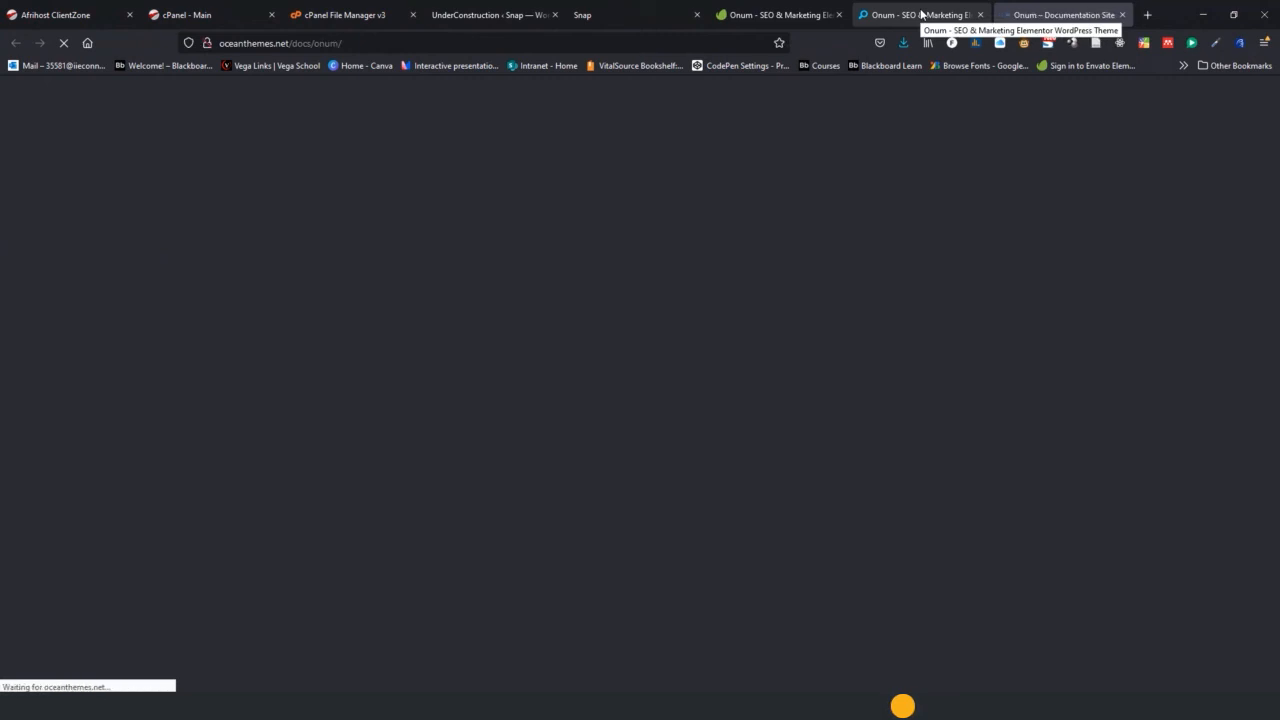
click(921, 14)
click(800, 15)
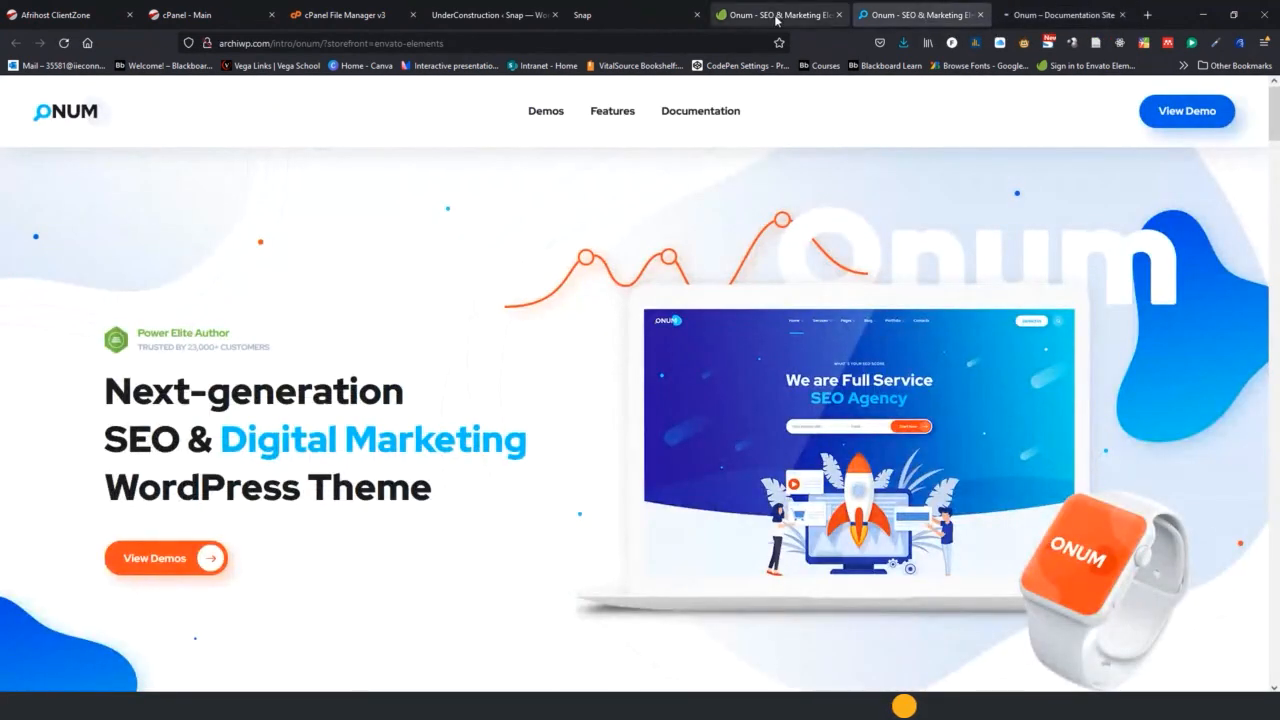
Download the Onum theme zip via Add & Download, saving it to the Desktop.
click(968, 207)
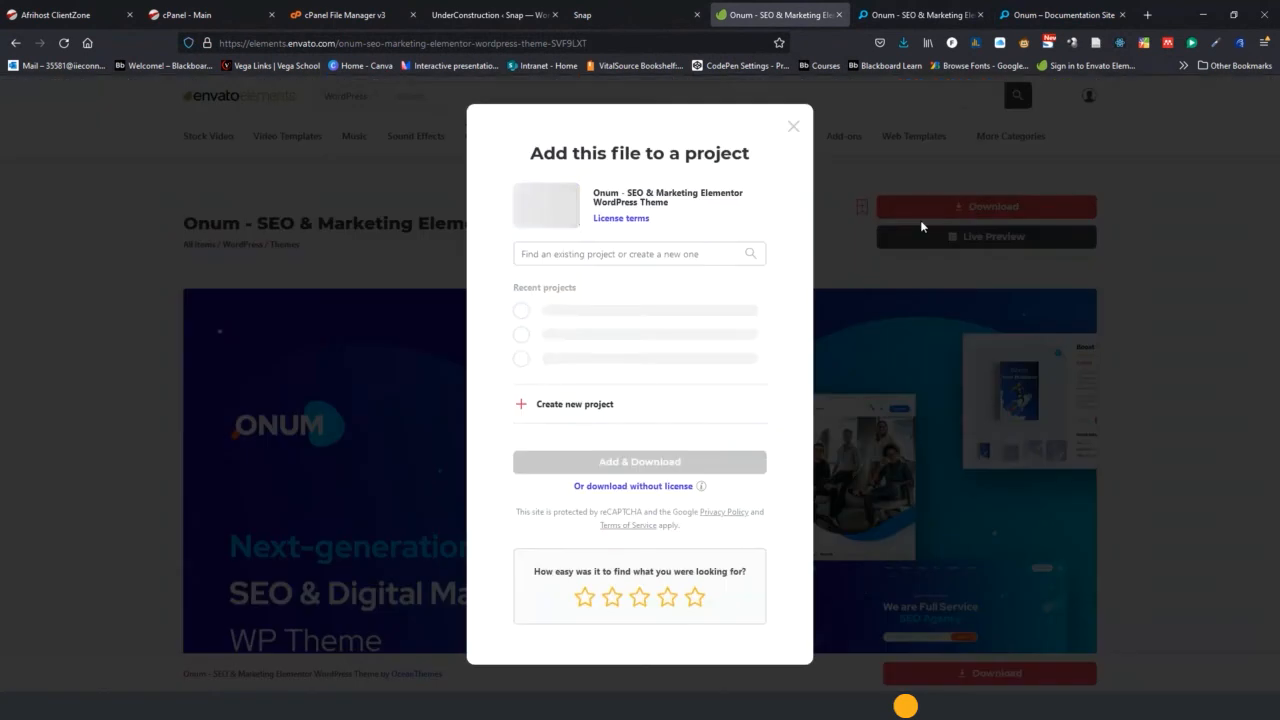
click(605, 449)
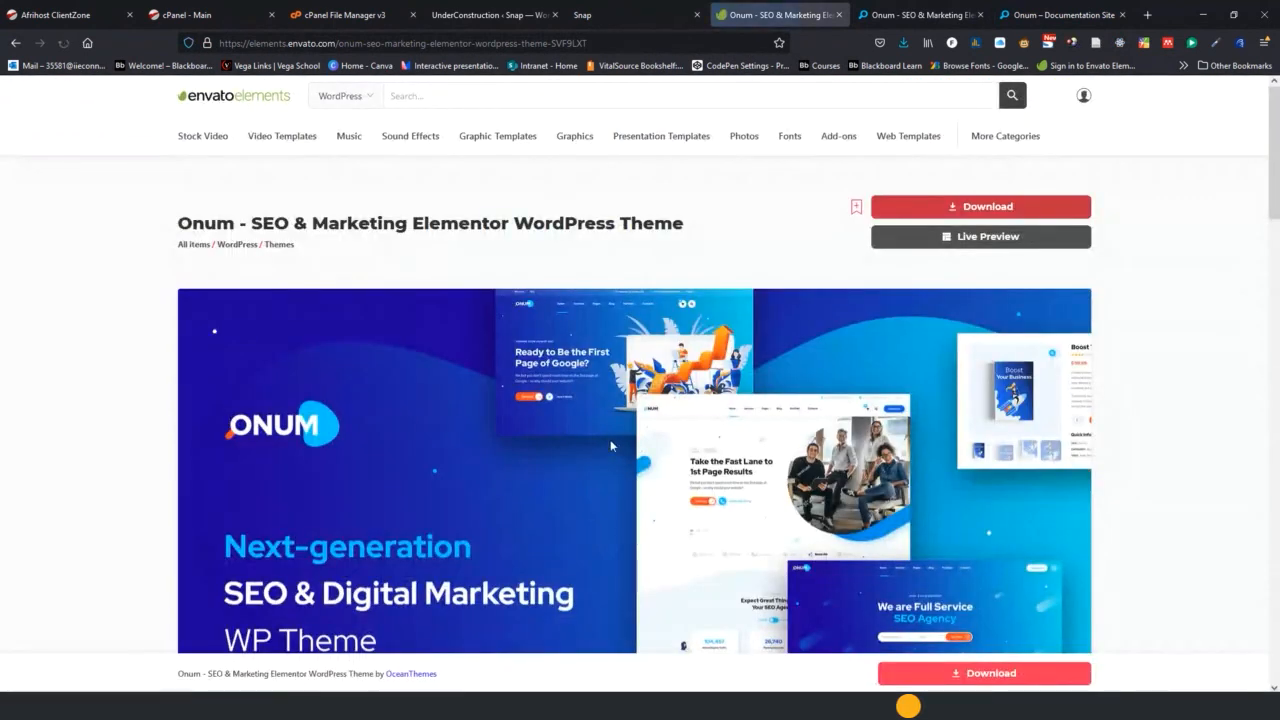
click(418, 395)
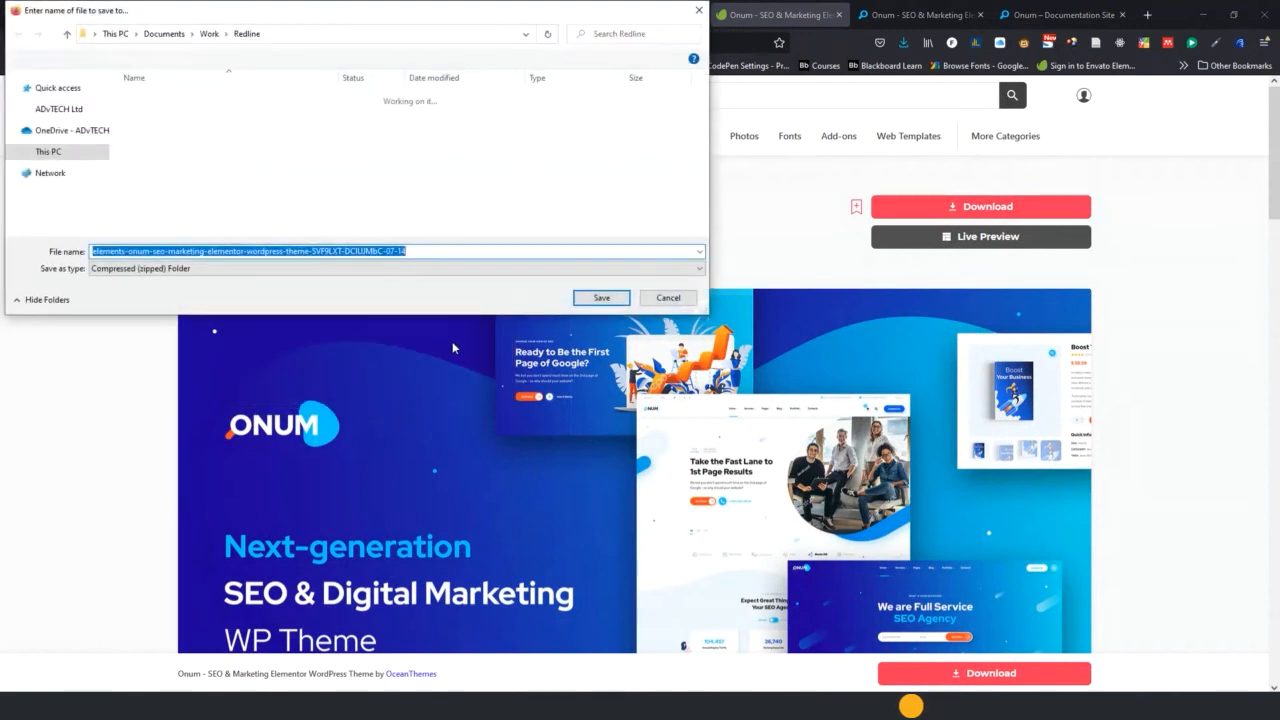
scroll(64, 110, up, 3)
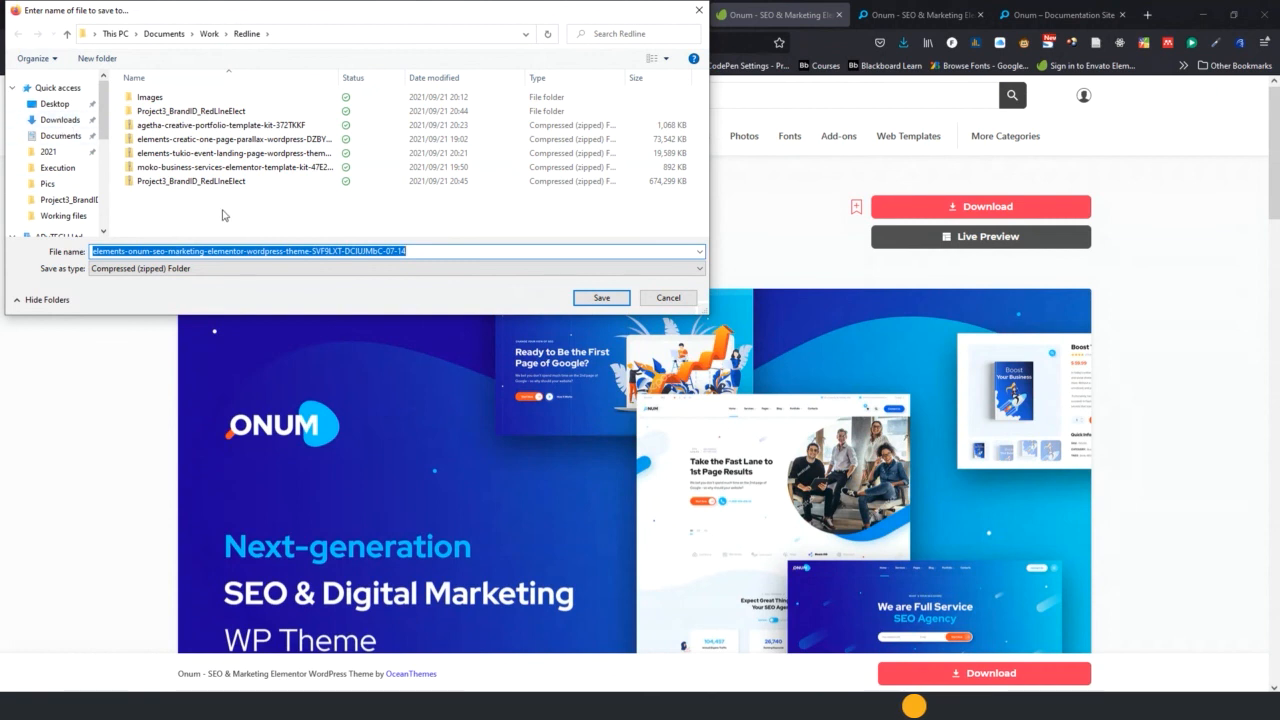
click(55, 104)
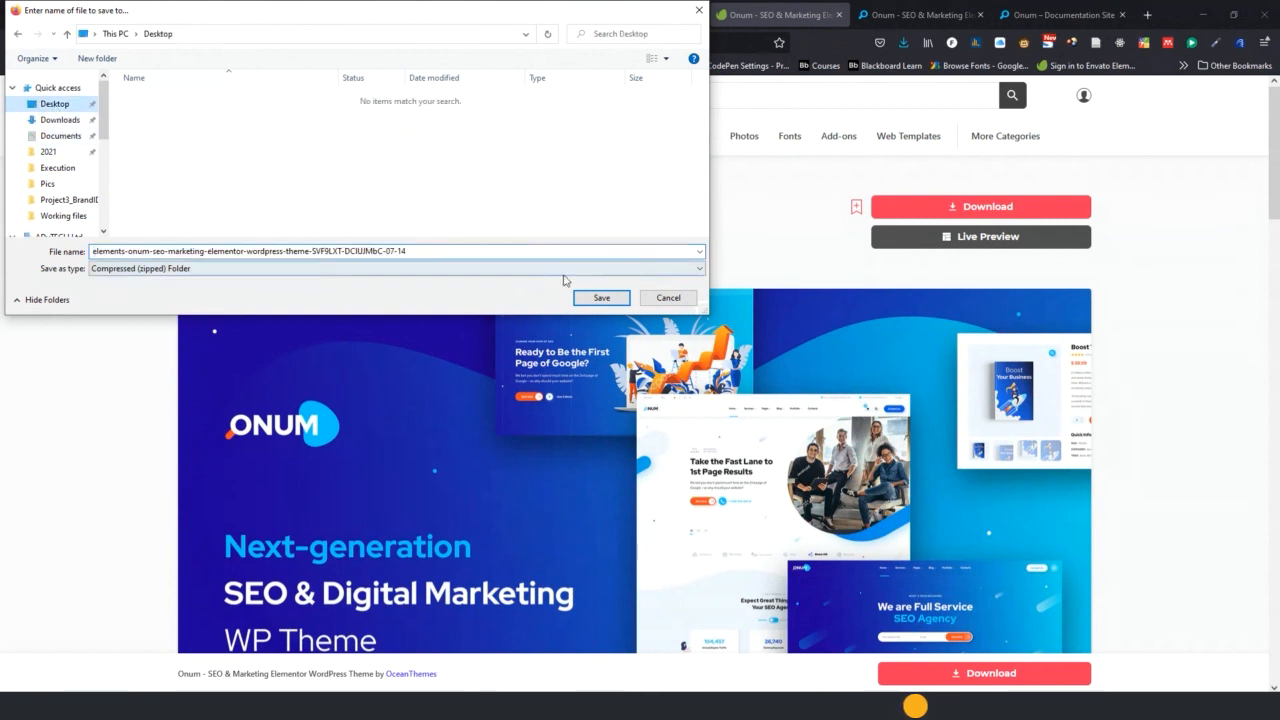
click(601, 298)
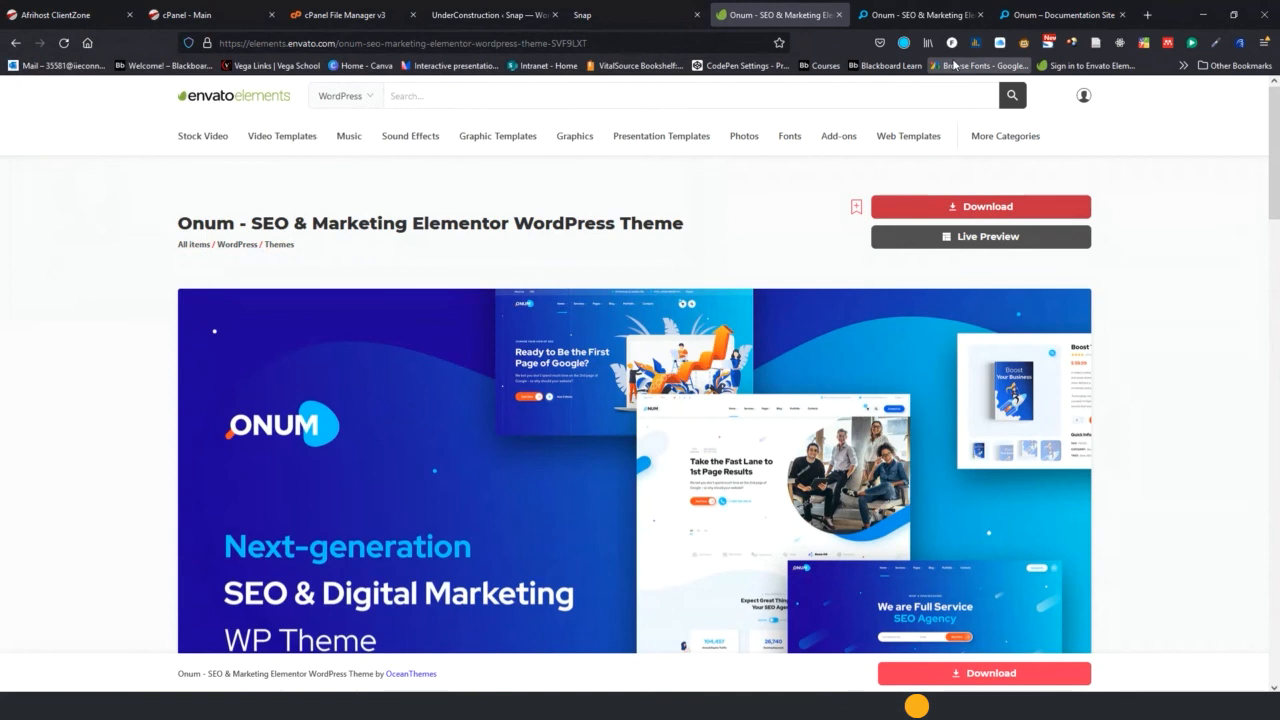
click(1203, 17)
Arrange the desktop so the DesktopServer window and the Onum zip sit side by side.
click(1204, 16)
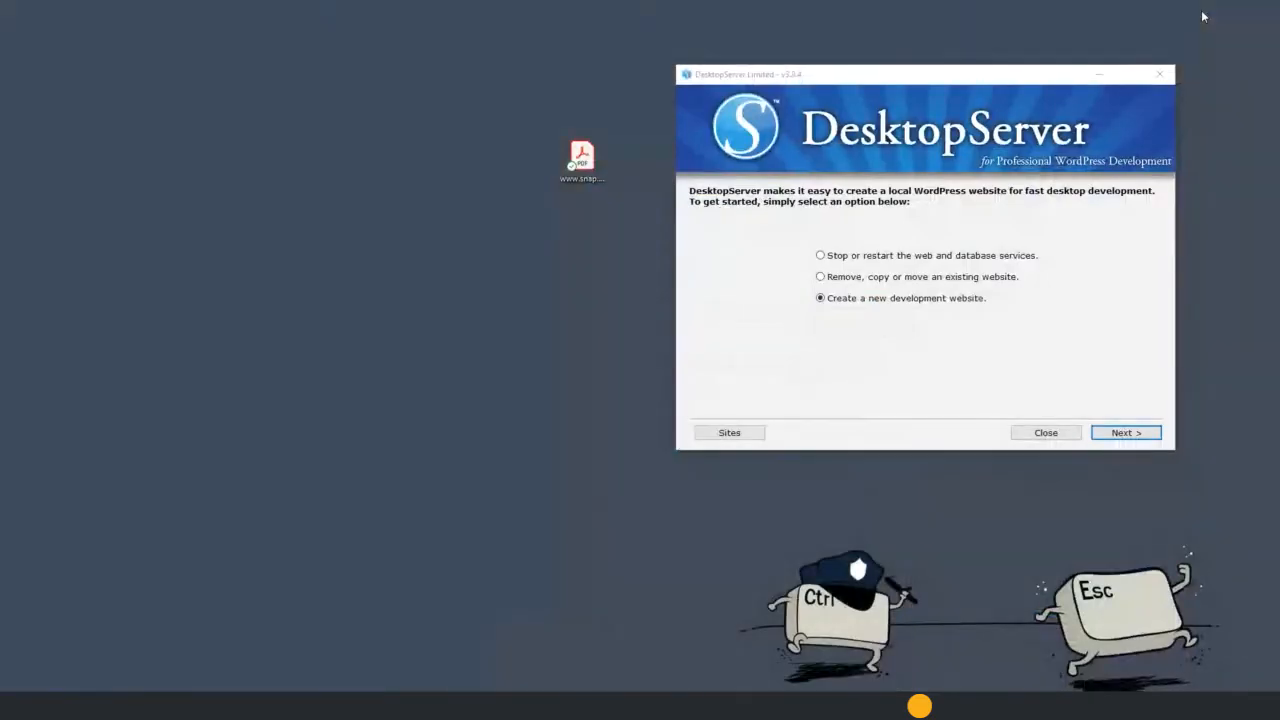
drag(928, 73, 403, 222)
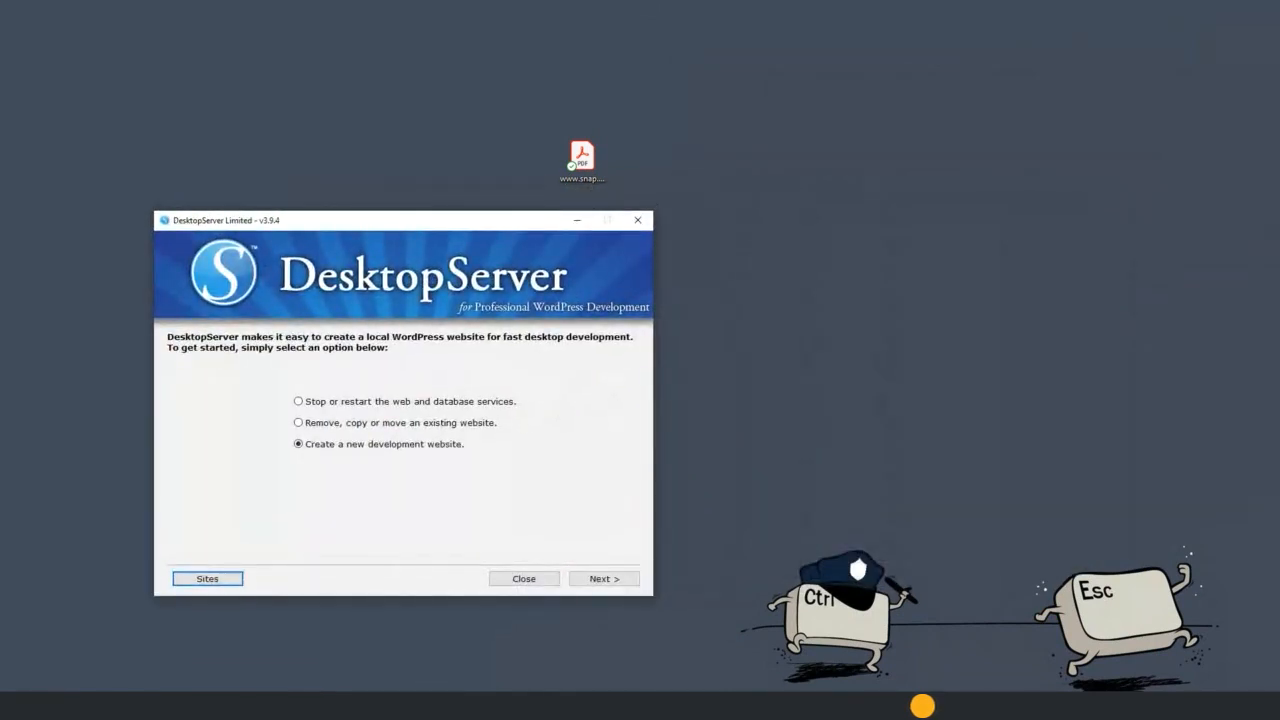
drag(875, 321, 808, 247)
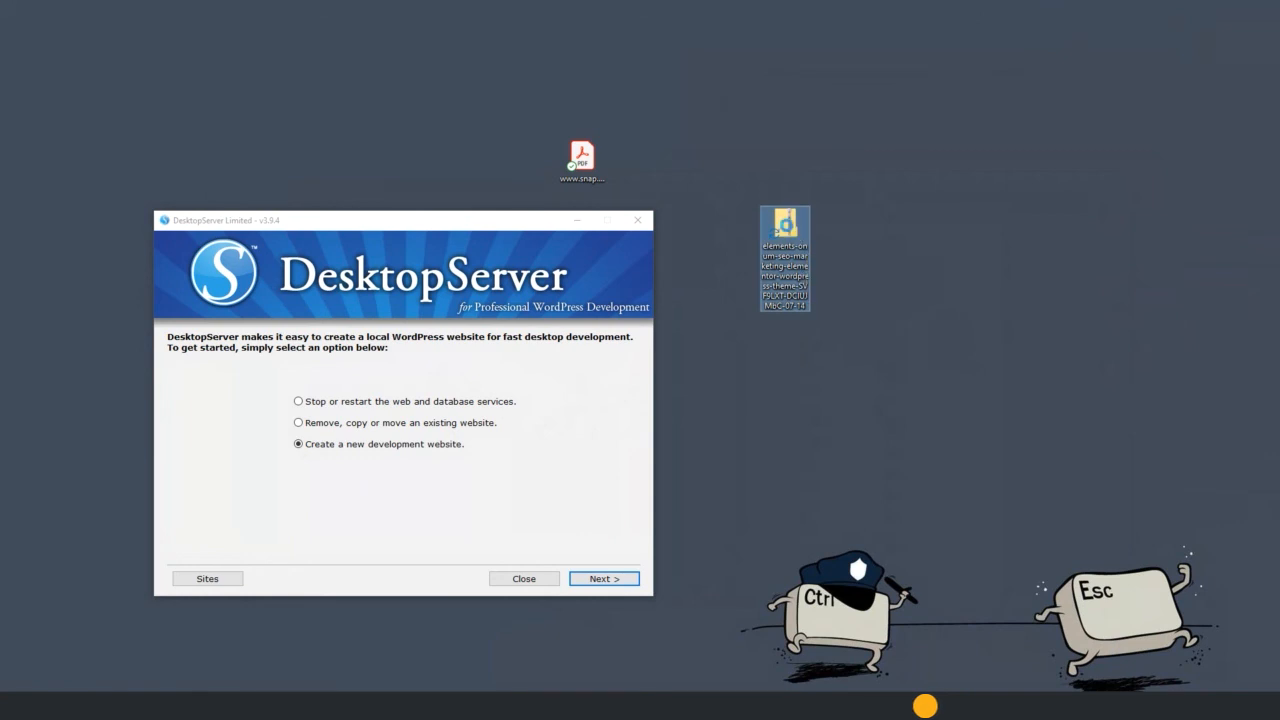
Extract all files from the Onum zip and open its guide file in Firefox.
right_click(789, 228)
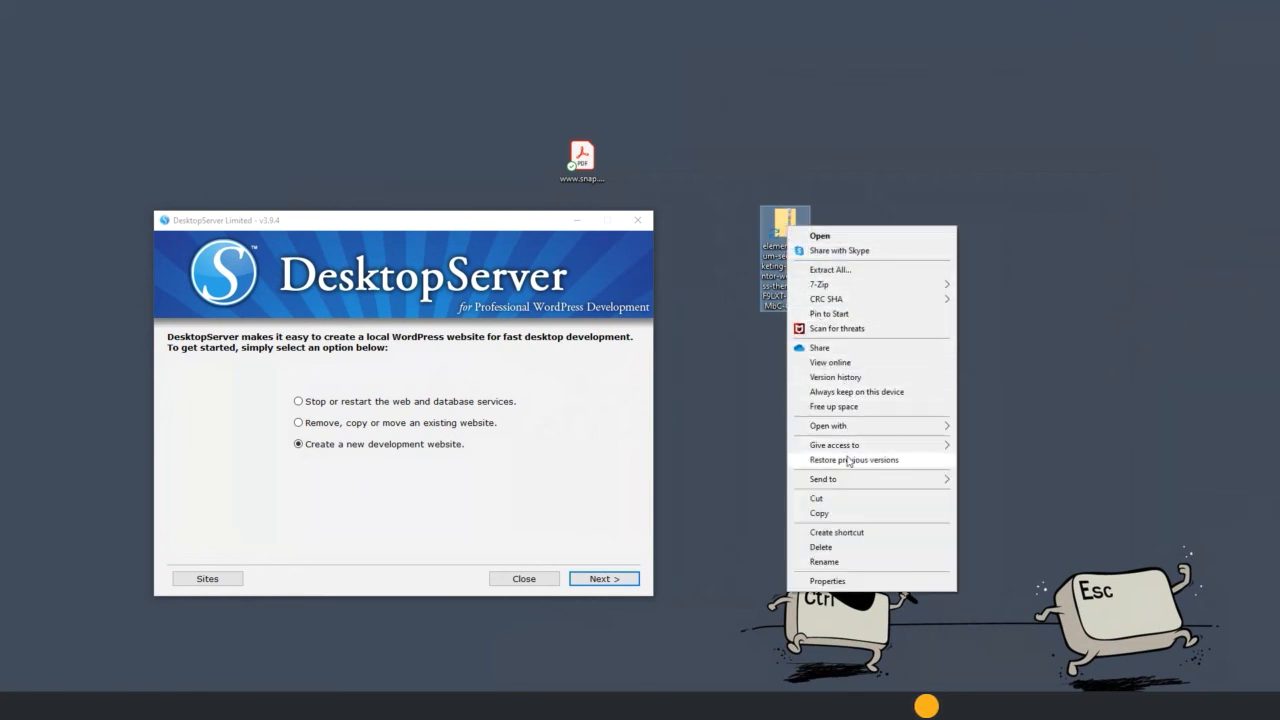
click(859, 271)
drag(1279, 12, 755, 71)
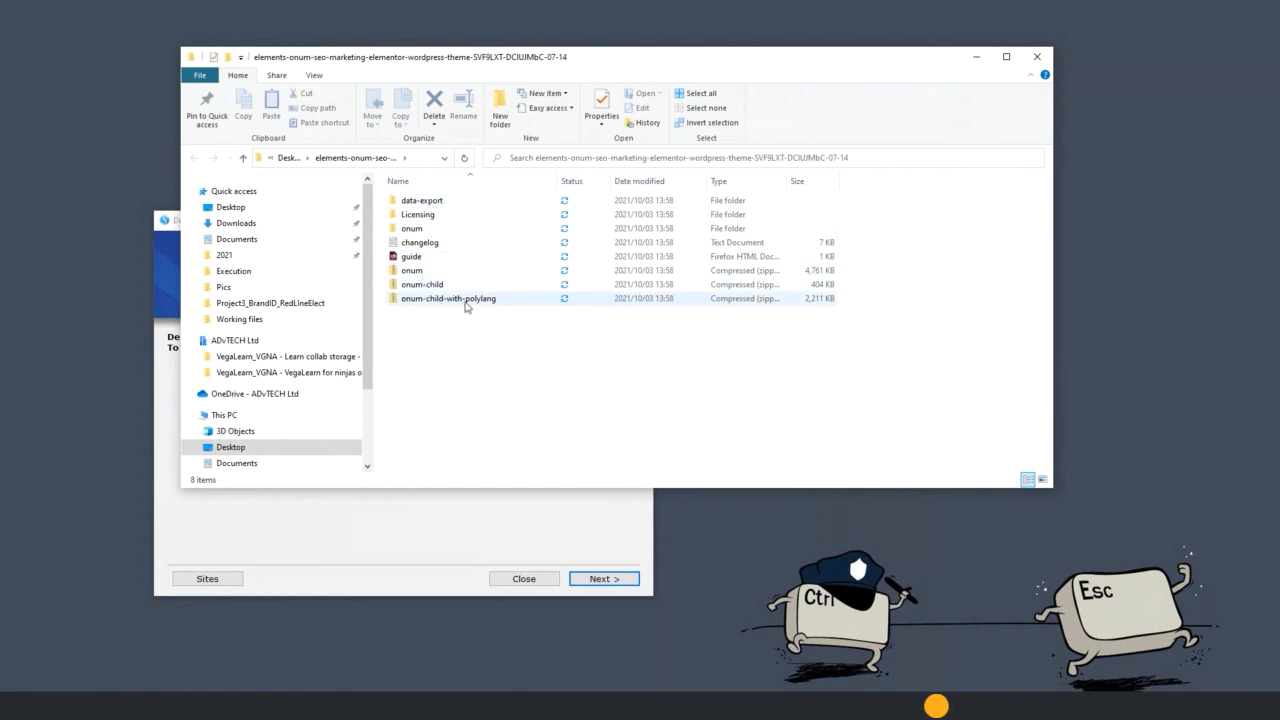
double_click(414, 258)
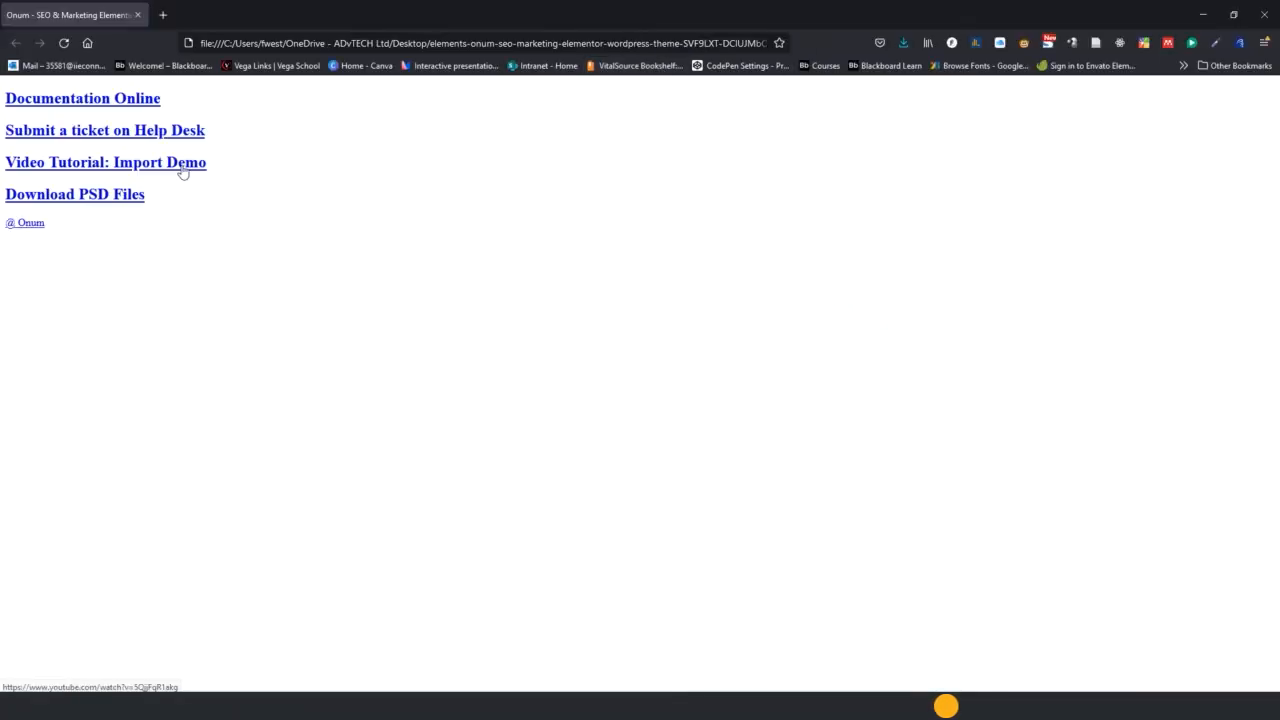
Open the Onum import-demo video tutorial link, then return to the guide page.
click(113, 166)
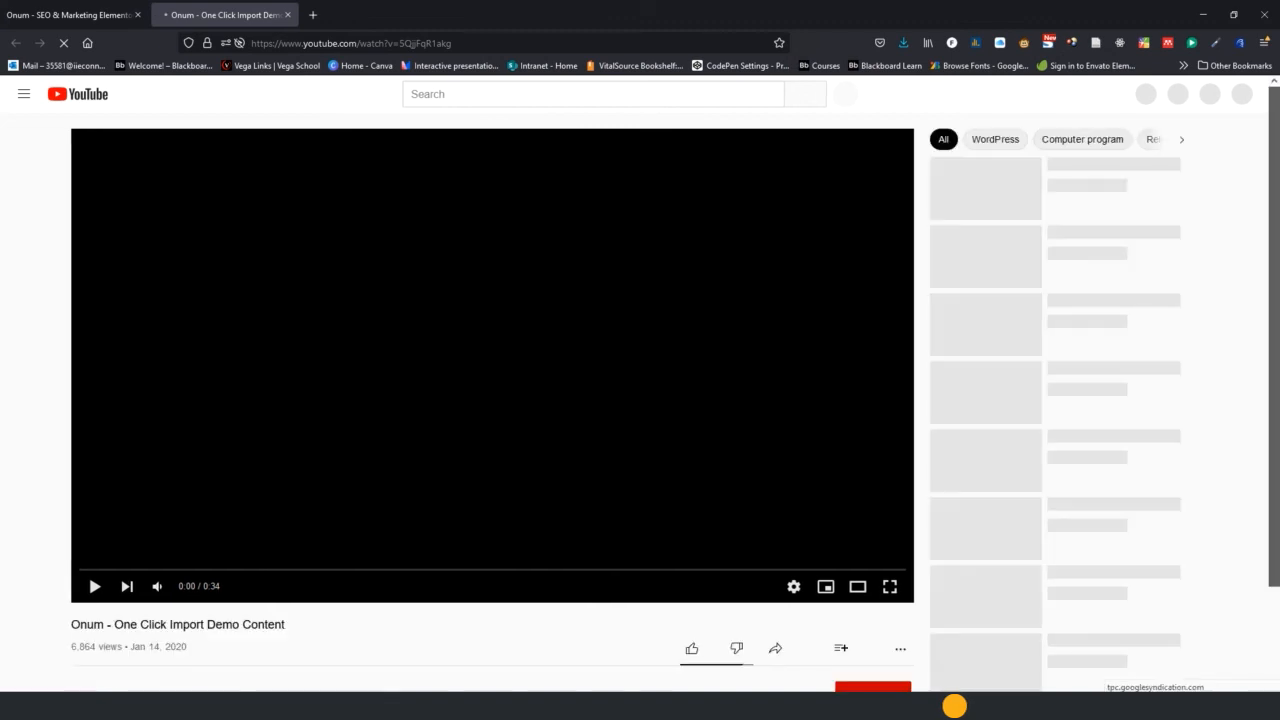
mouse_move(490, 673)
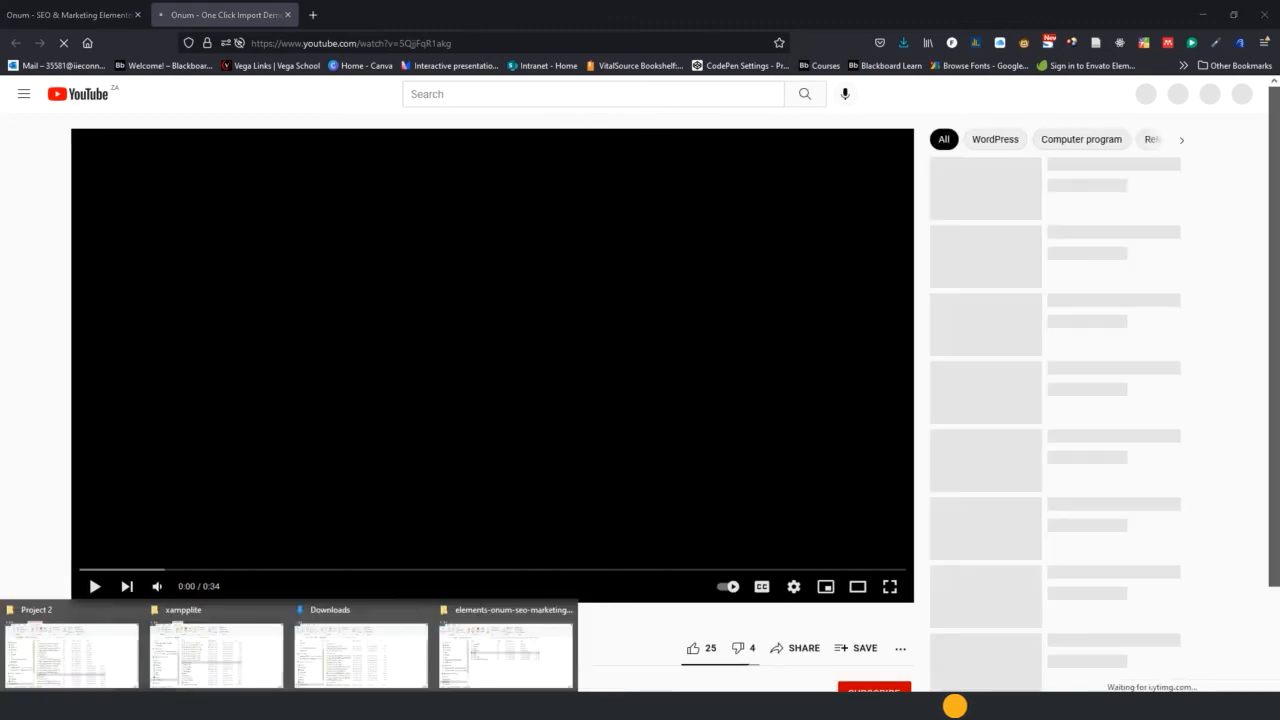
click(490, 673)
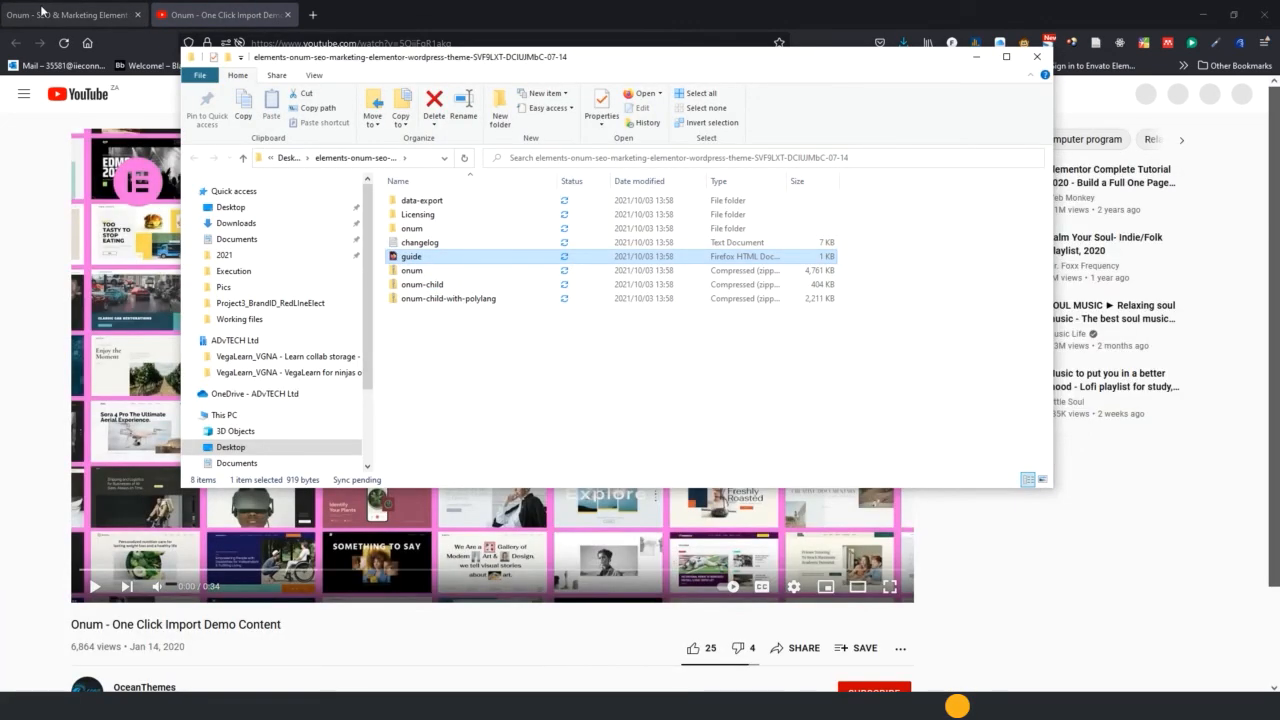
click(41, 11)
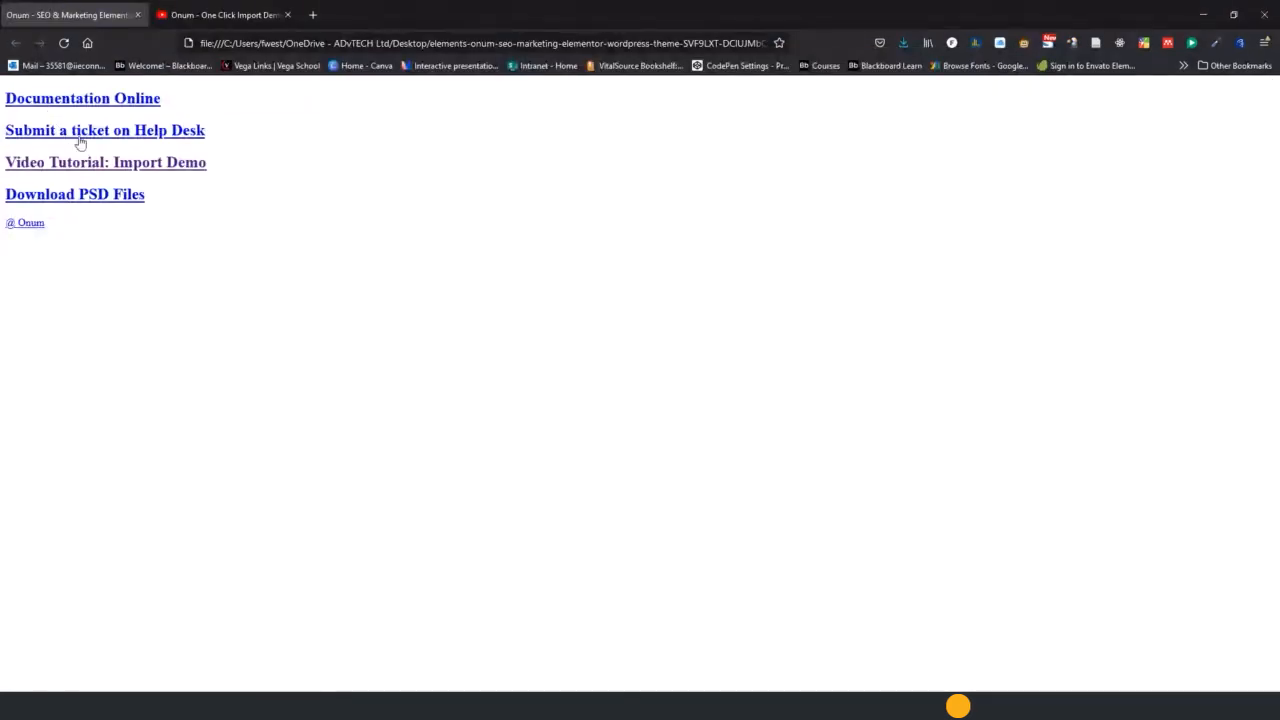
Open the Onum PSD files Google Drive folder, then switch to the Onum browser window.
click(87, 197)
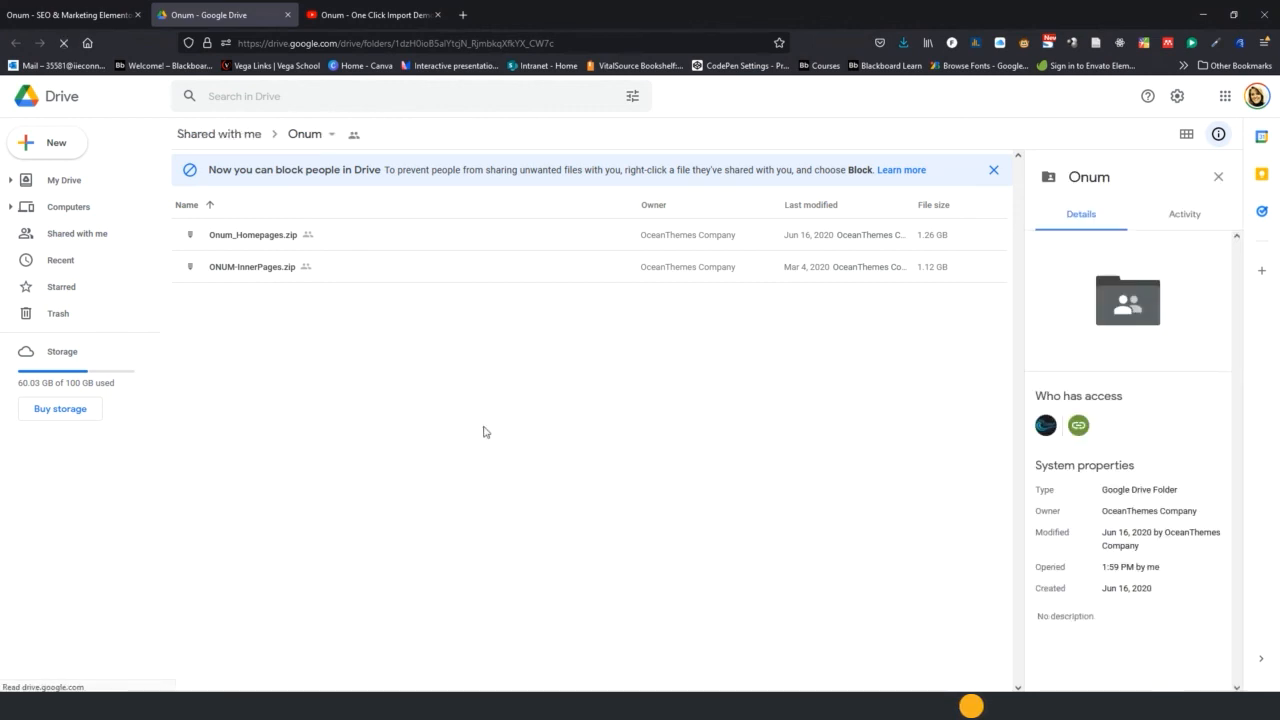
mouse_move(290, 706)
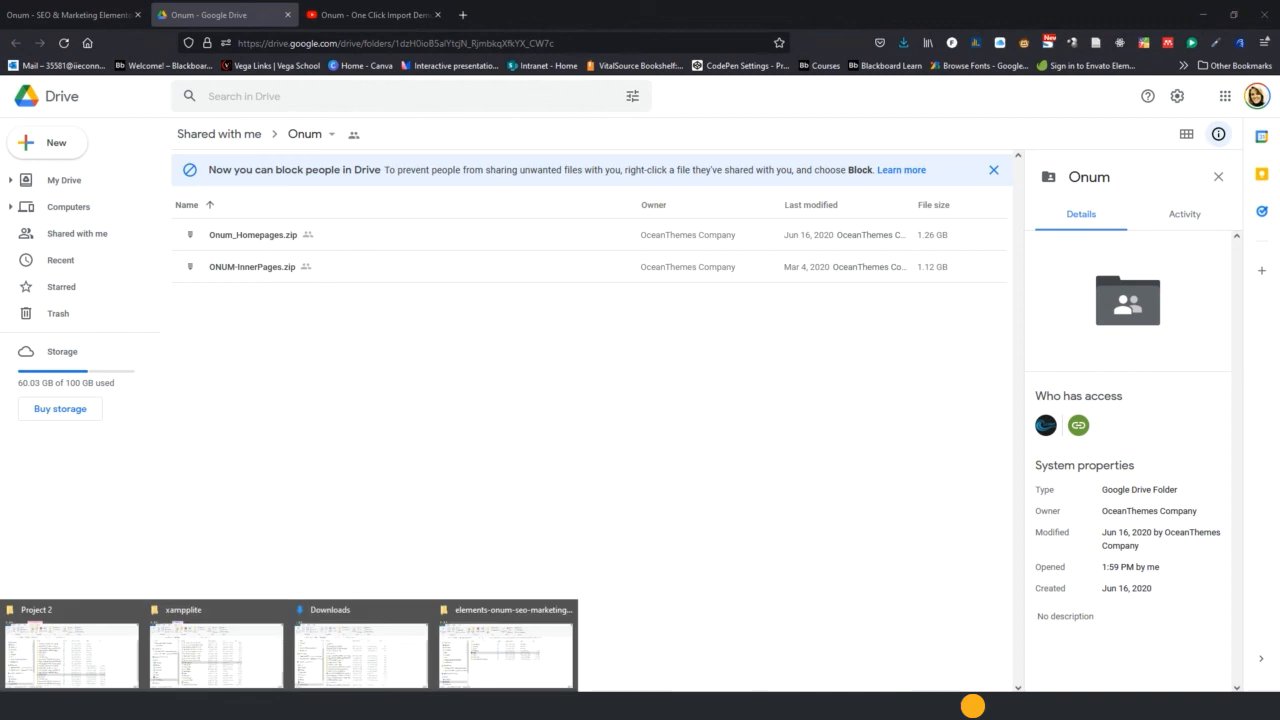
click(505, 670)
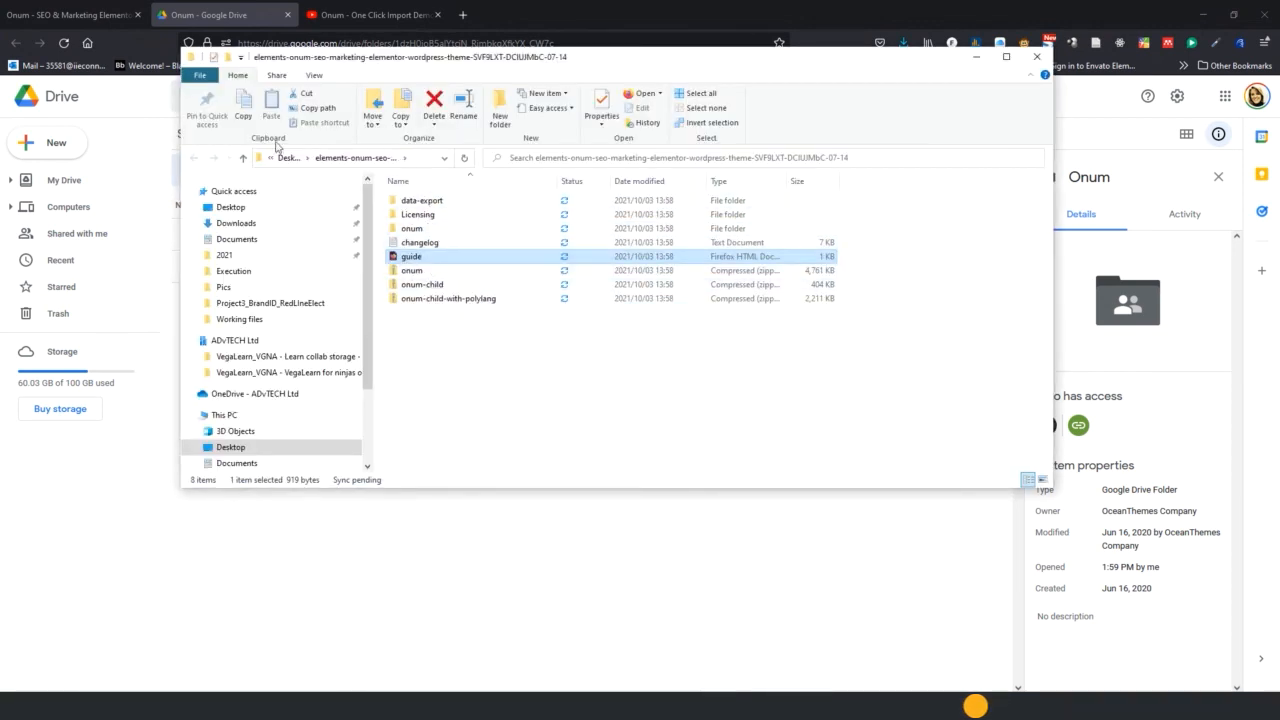
click(82, 17)
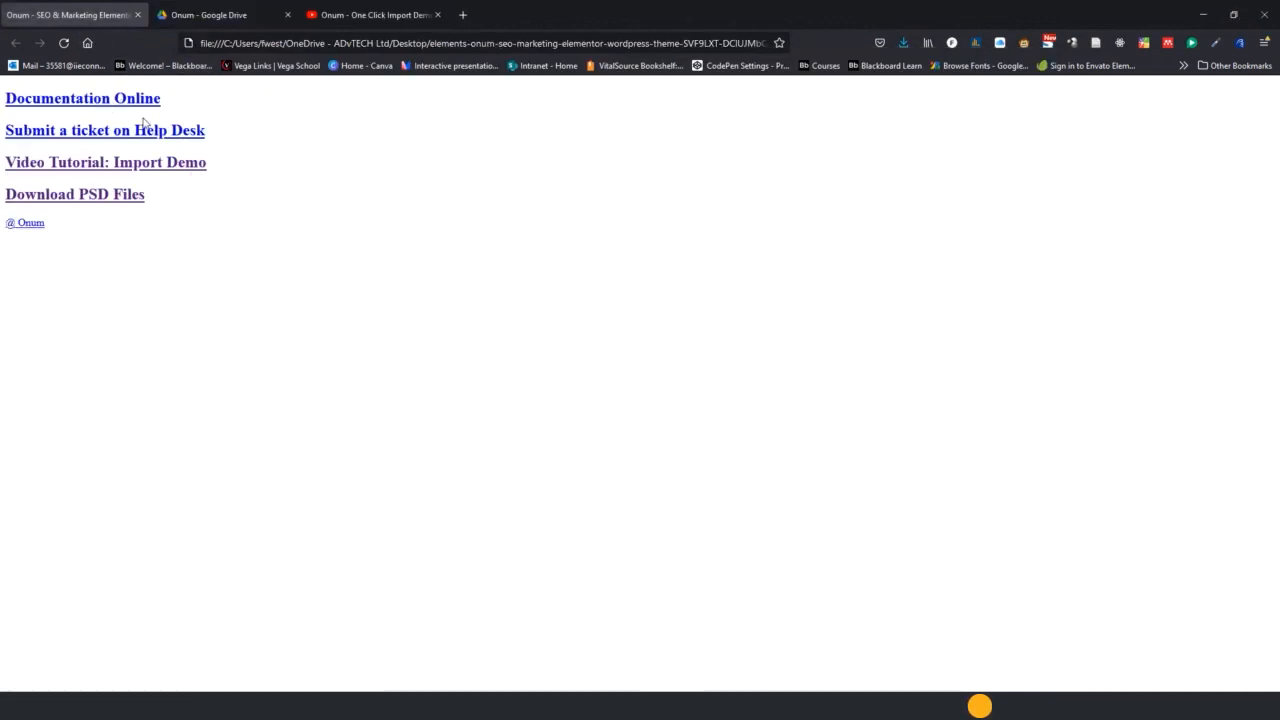
click(128, 706)
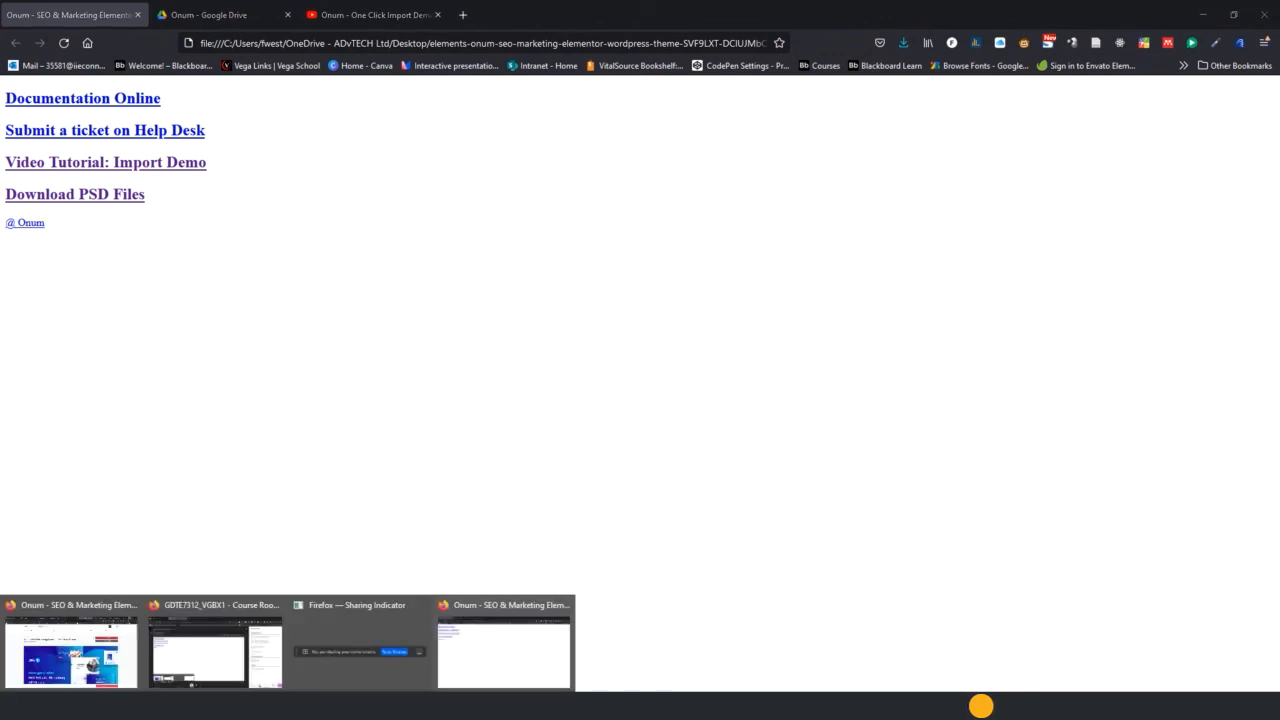
click(97, 671)
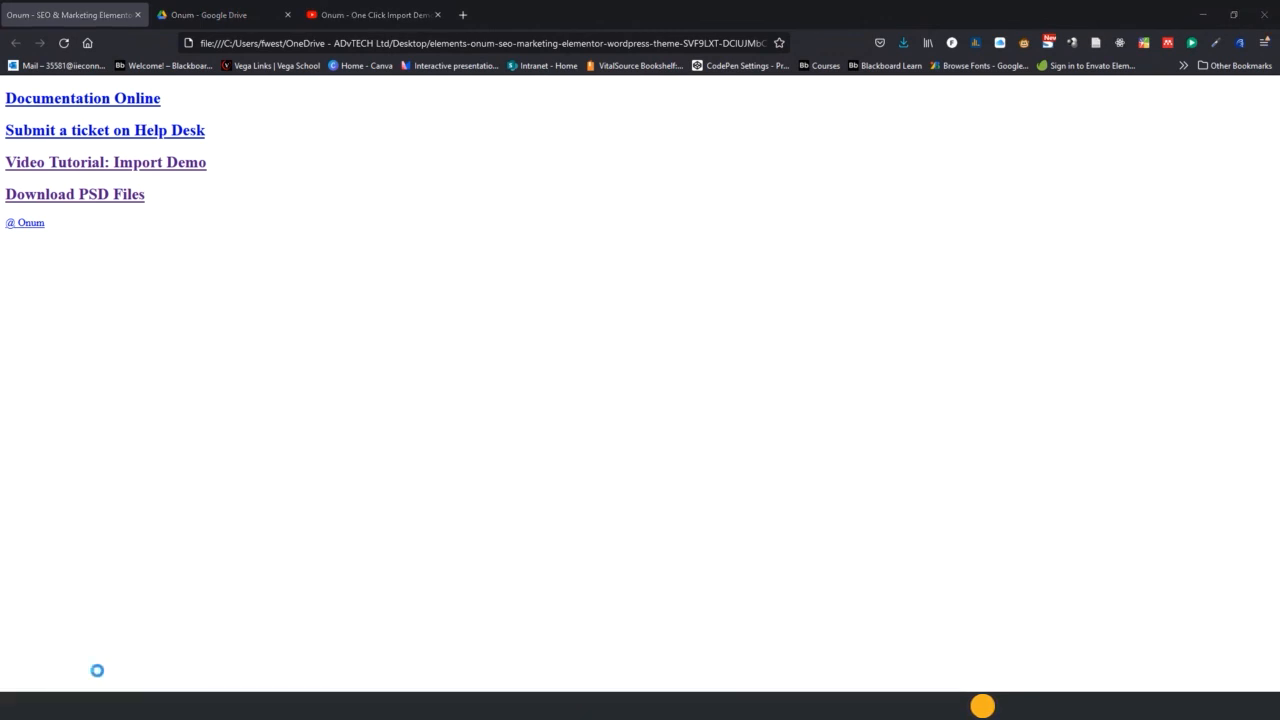
Highlight Onum's 'Demo Dummy Content XML Data Included.' feature, then switch to the Snap site tab.
scroll(317, 483, down, 7)
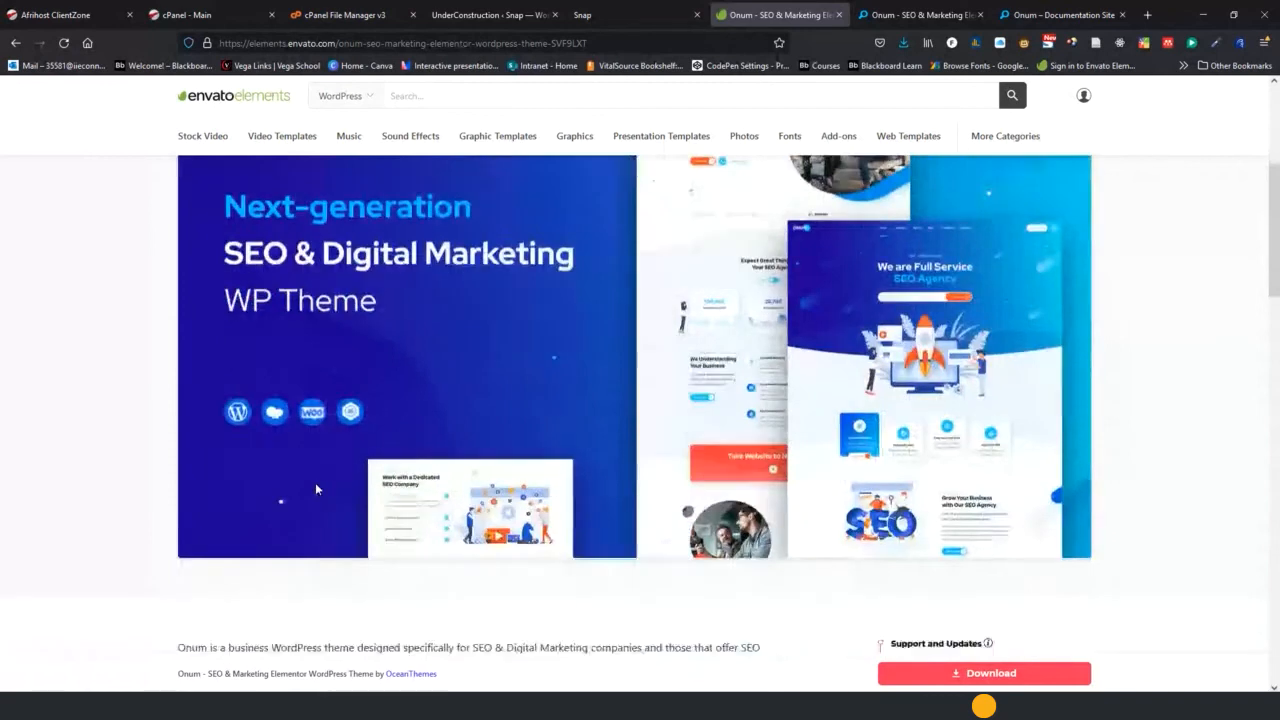
scroll(317, 483, down, 4)
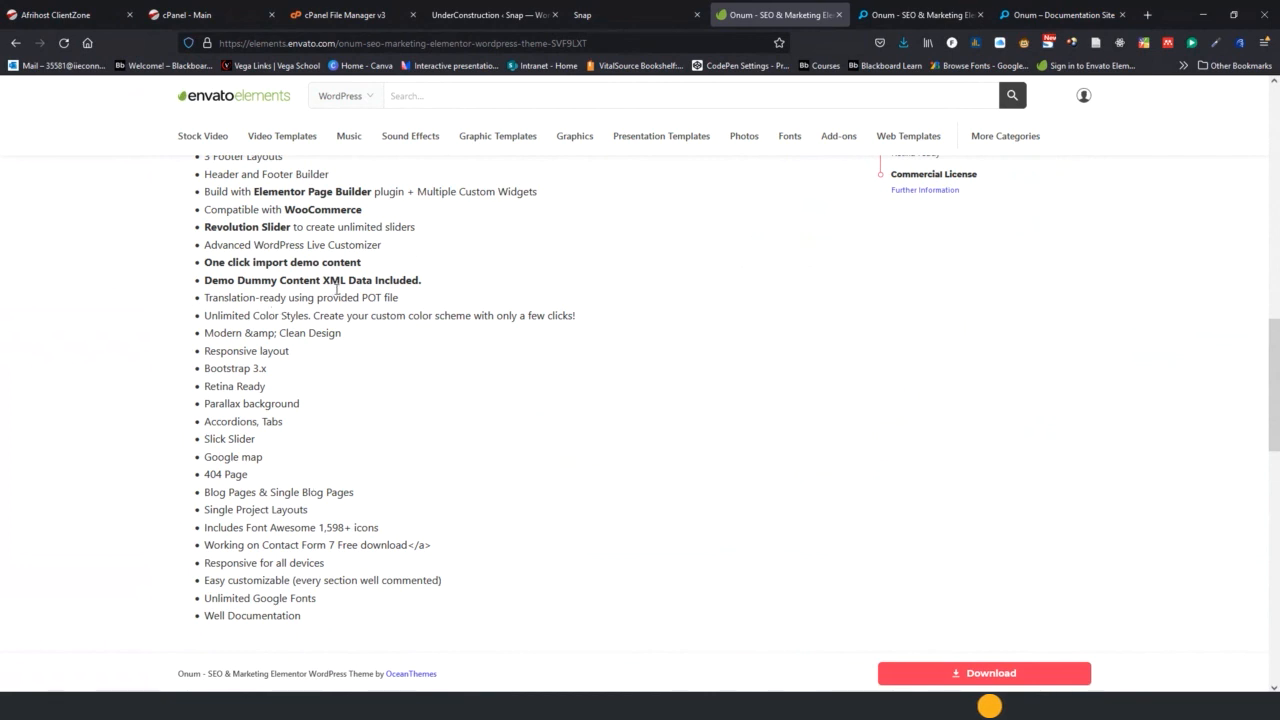
drag(423, 287, 195, 283)
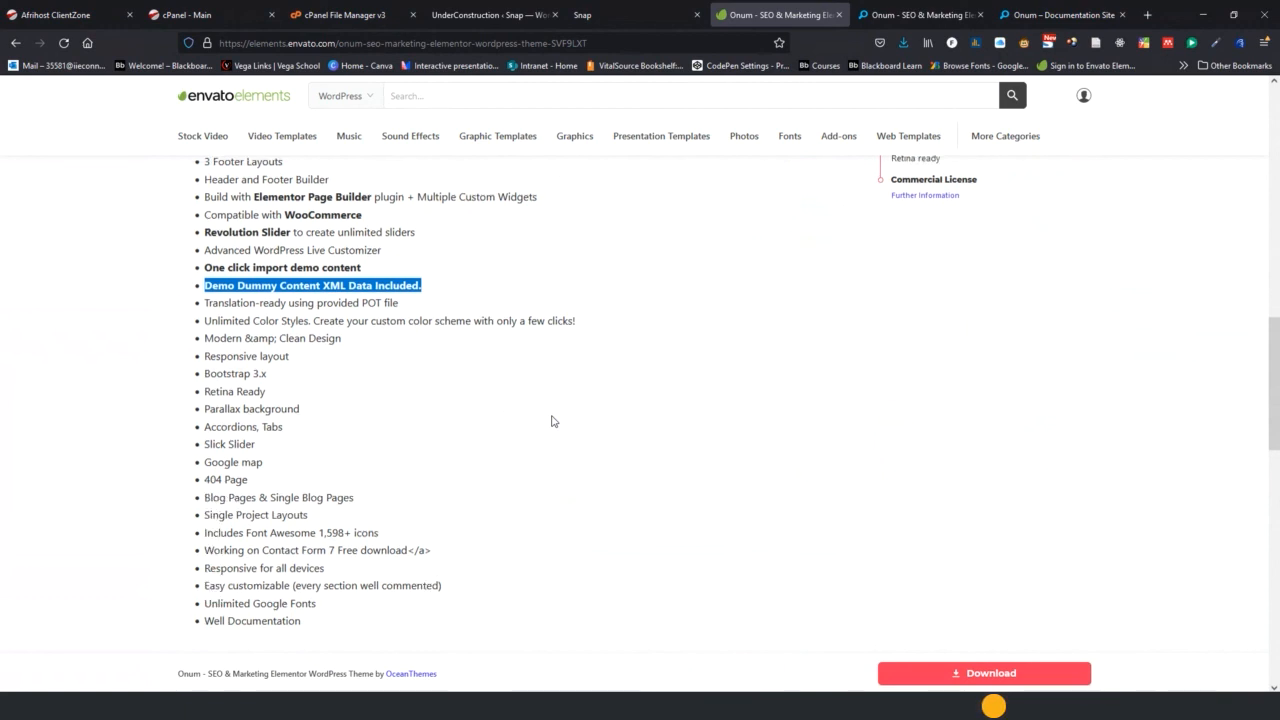
scroll(552, 421, up, 3)
click(600, 20)
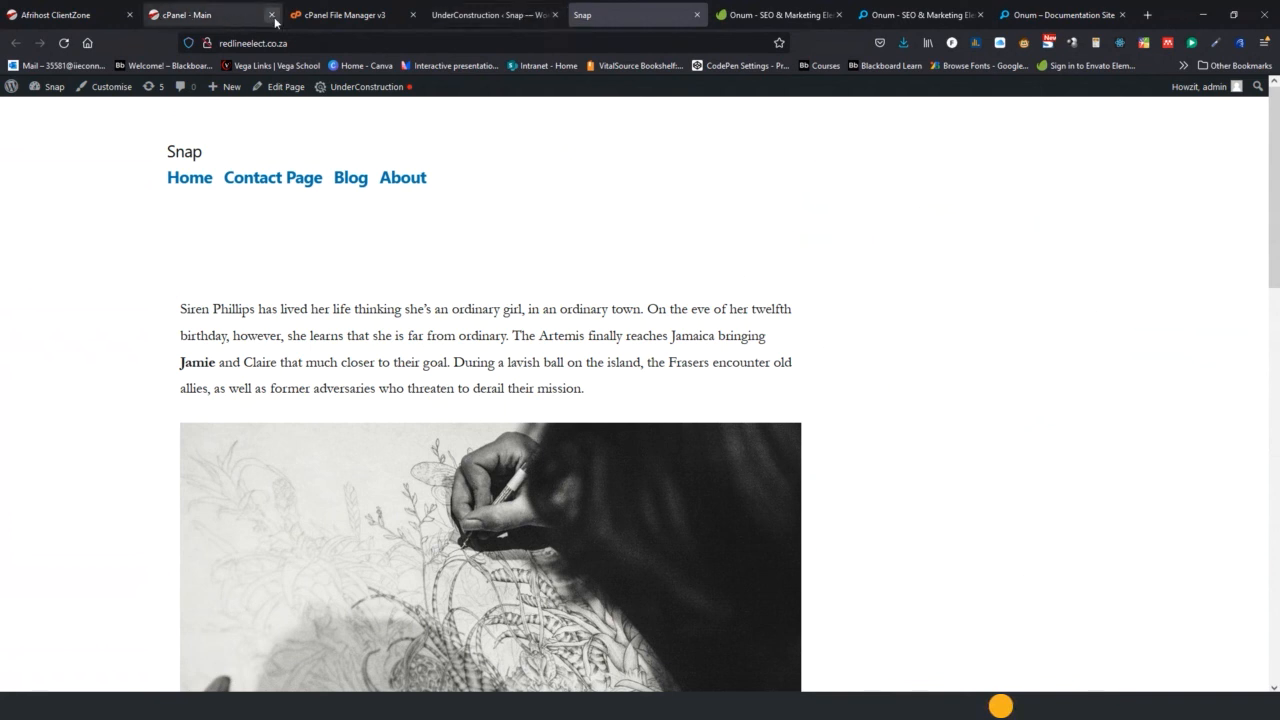
Scroll cPanel's main page through Files, Domains, Software and Softaculous Apps Installer sections.
click(207, 15)
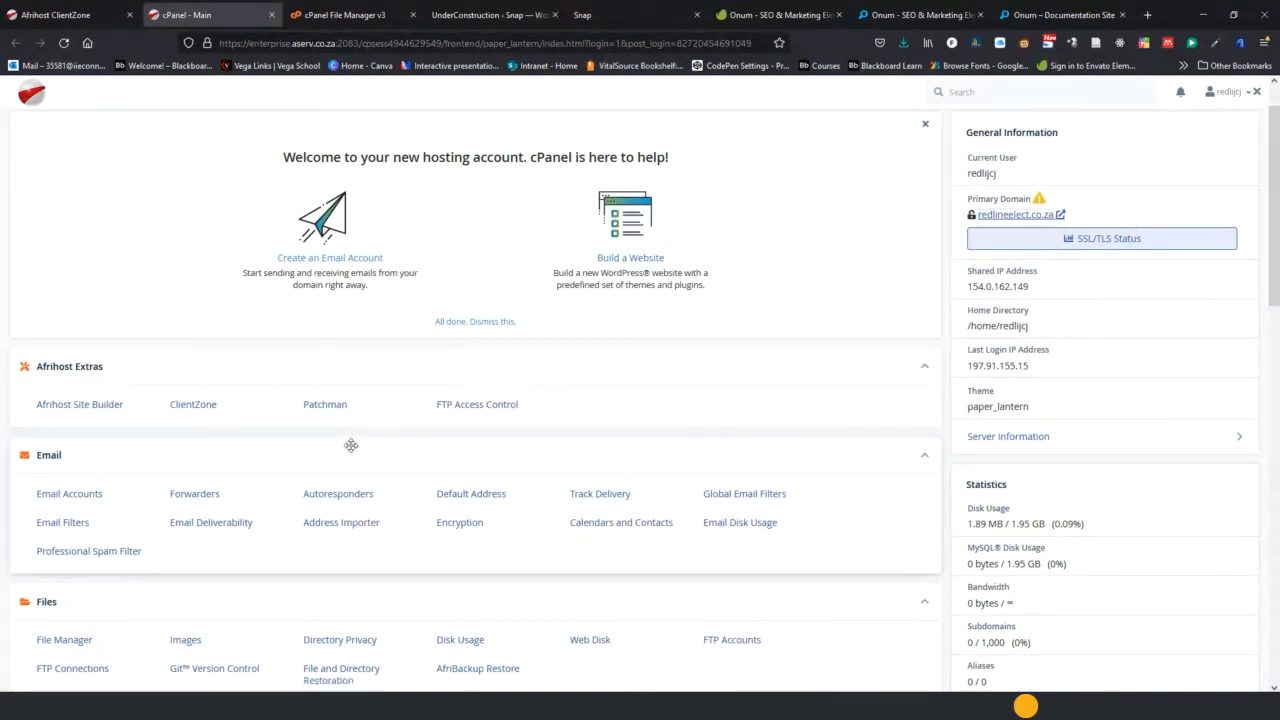
middle_click(250, 506)
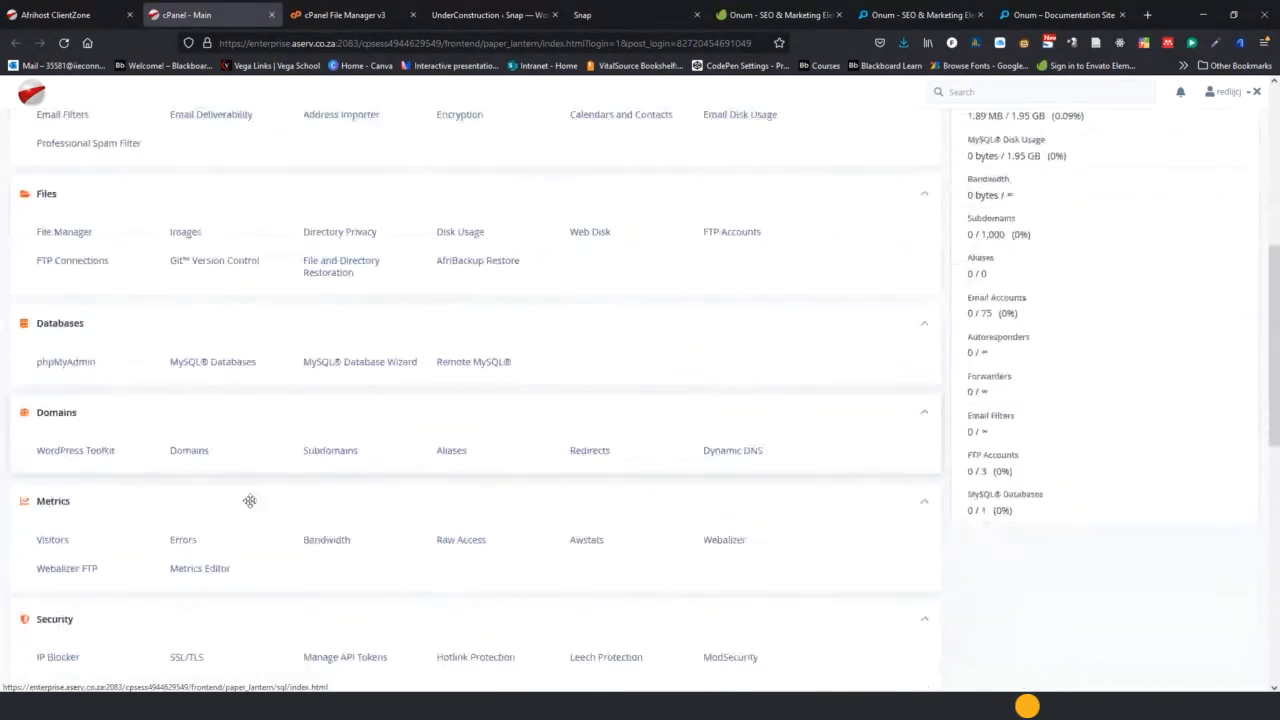
scroll(250, 501, down, 6)
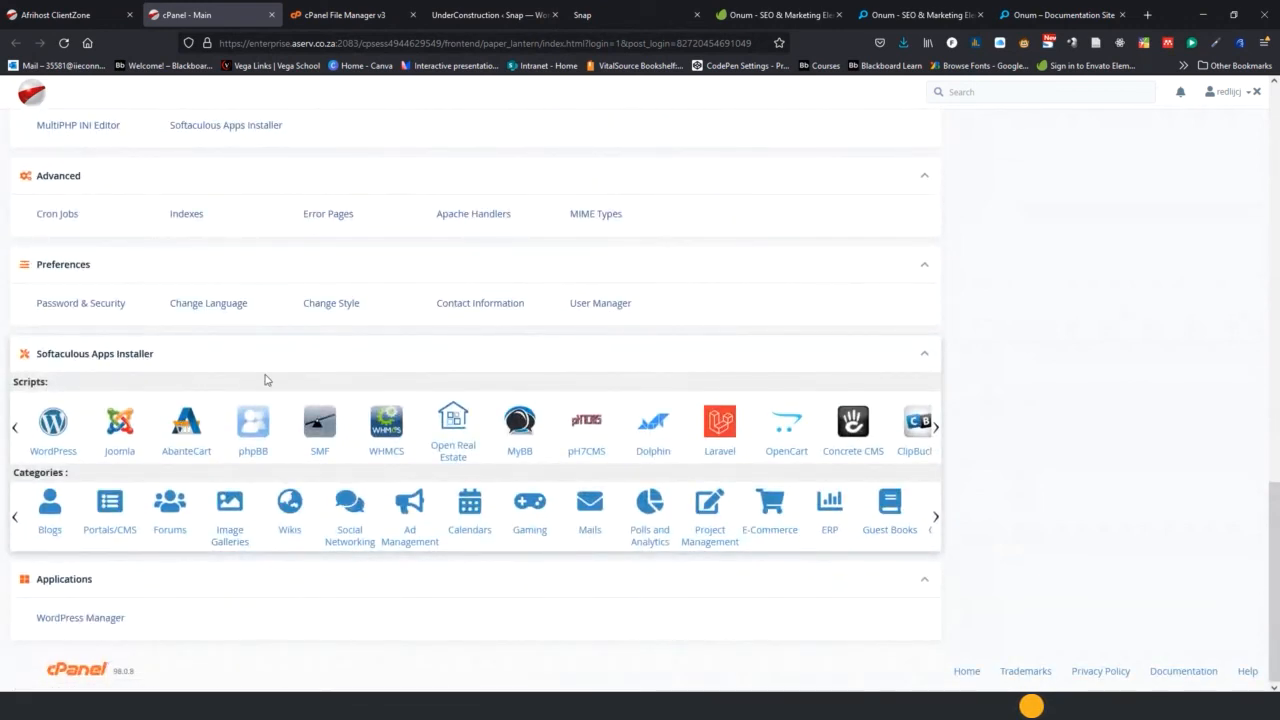
scroll(266, 380, up, 3)
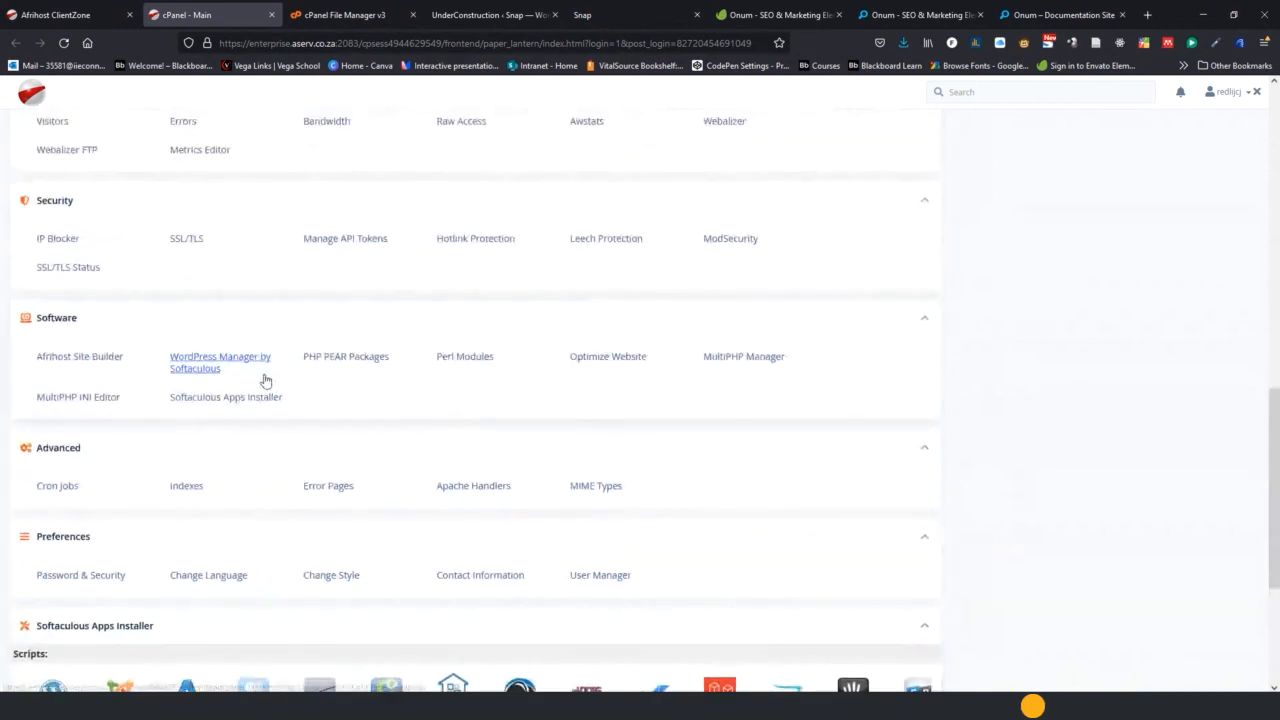
scroll(83, 194, up, 2)
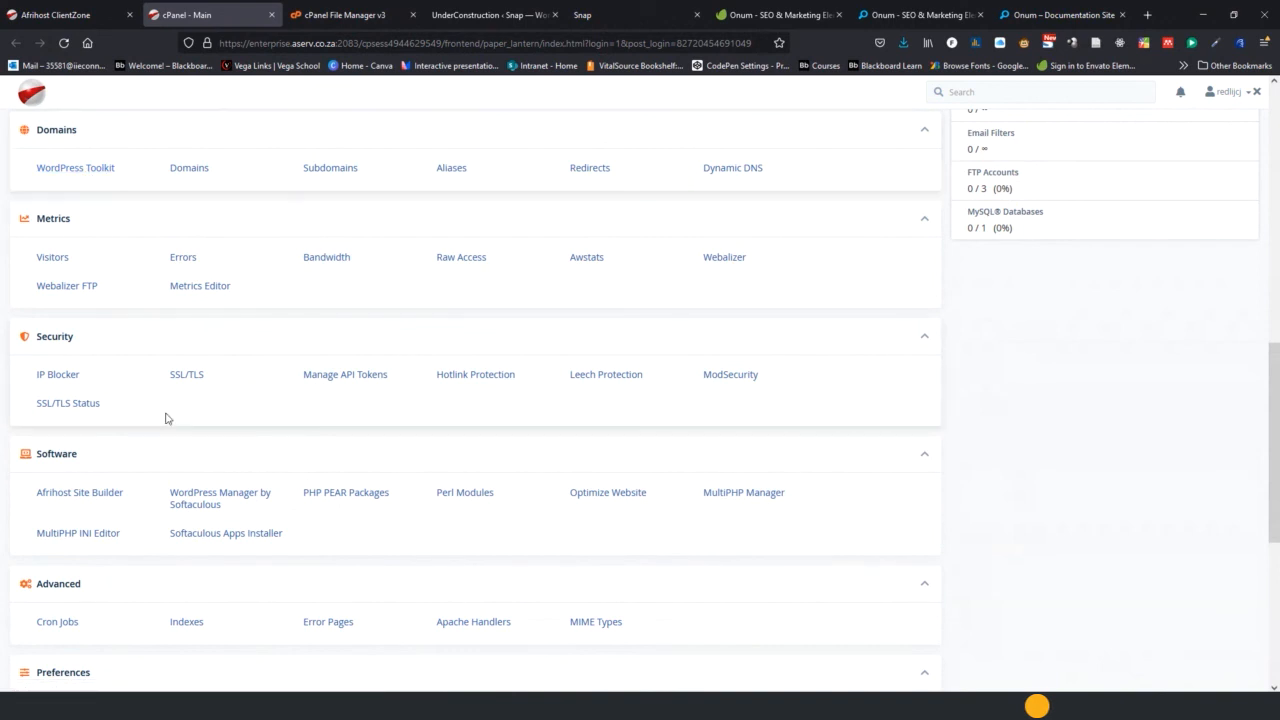
scroll(166, 417, down, 4)
scroll(166, 417, down, 1)
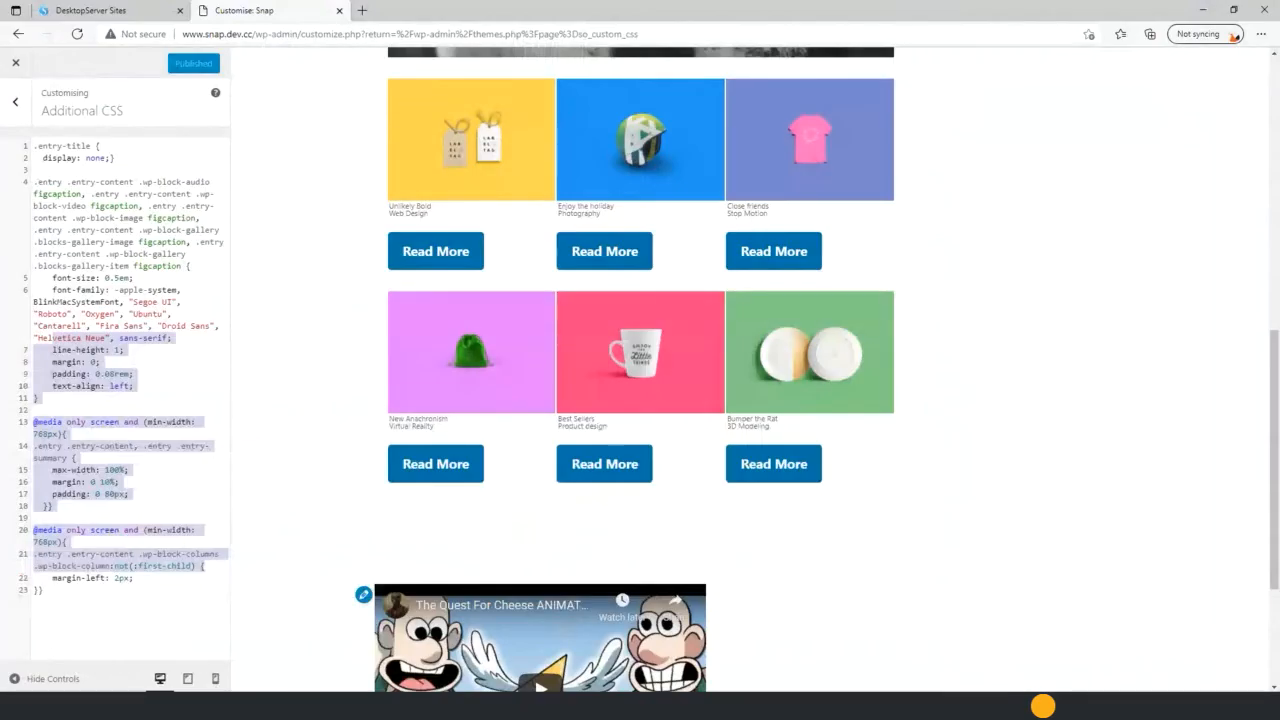
Leave the local site's Customizer and switch to the live Snap site's UnderConstruction settings in Firefox.
click(15, 64)
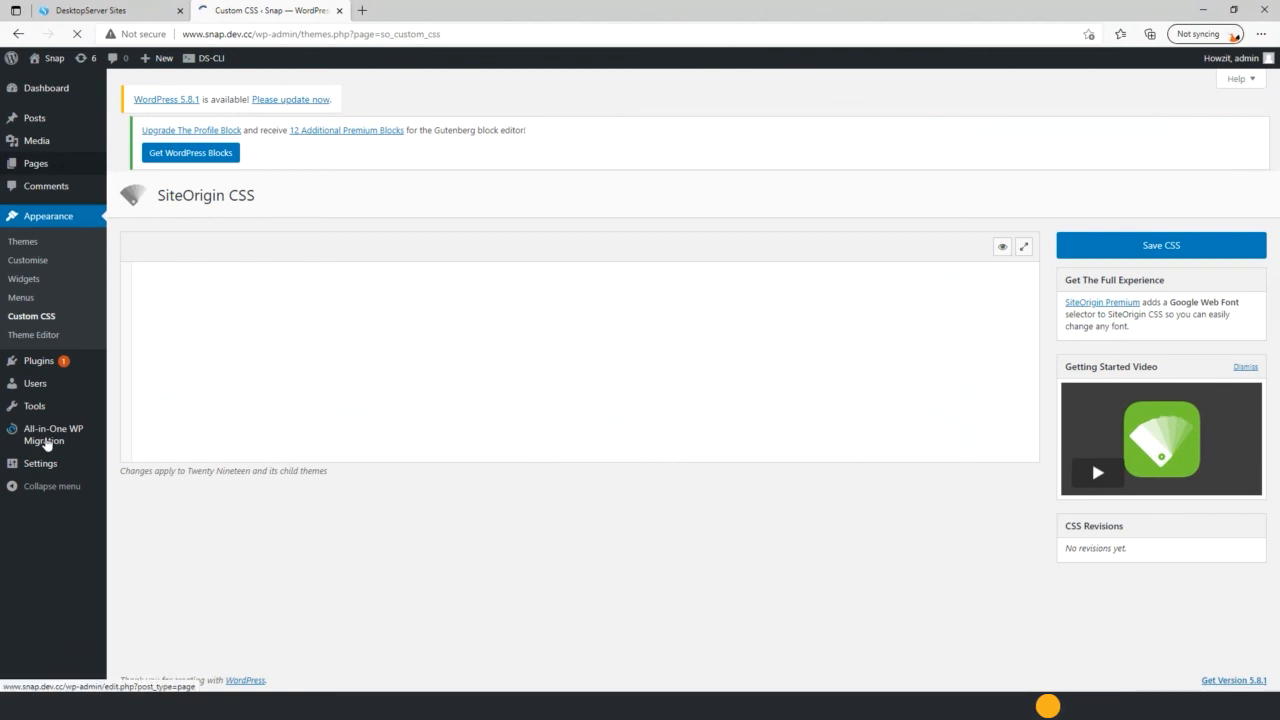
mouse_move(46, 442)
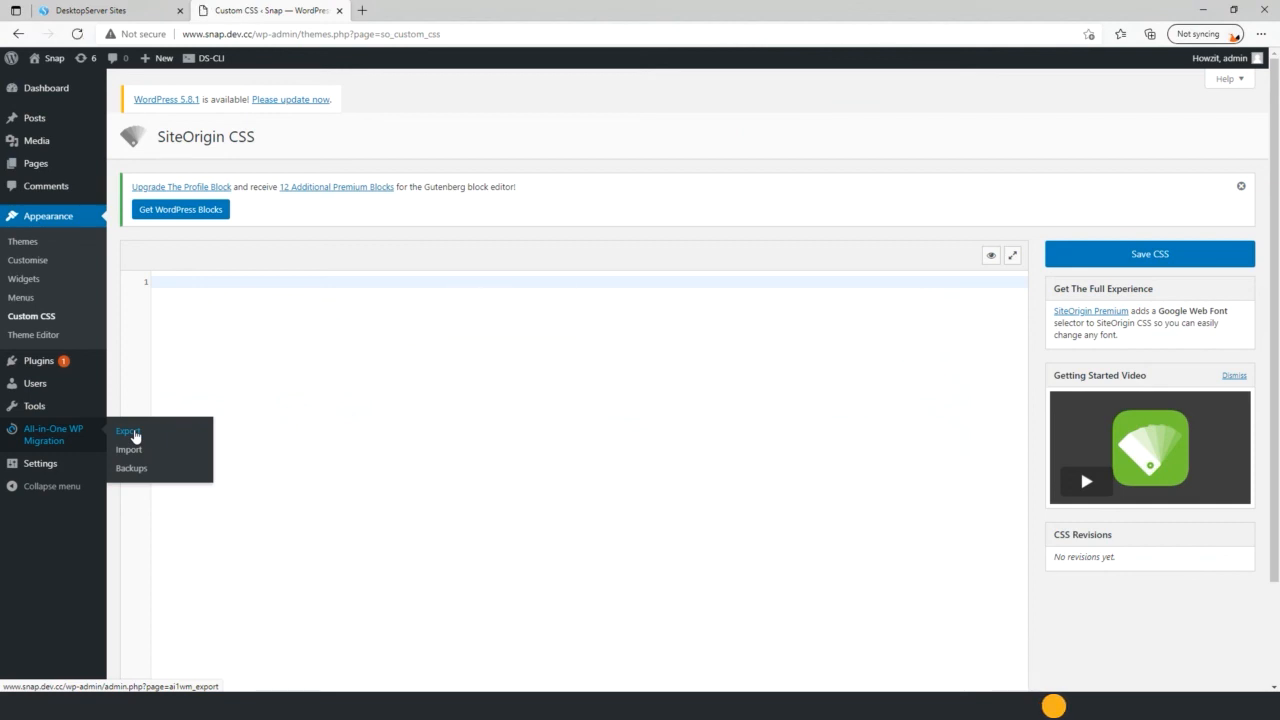
click(212, 706)
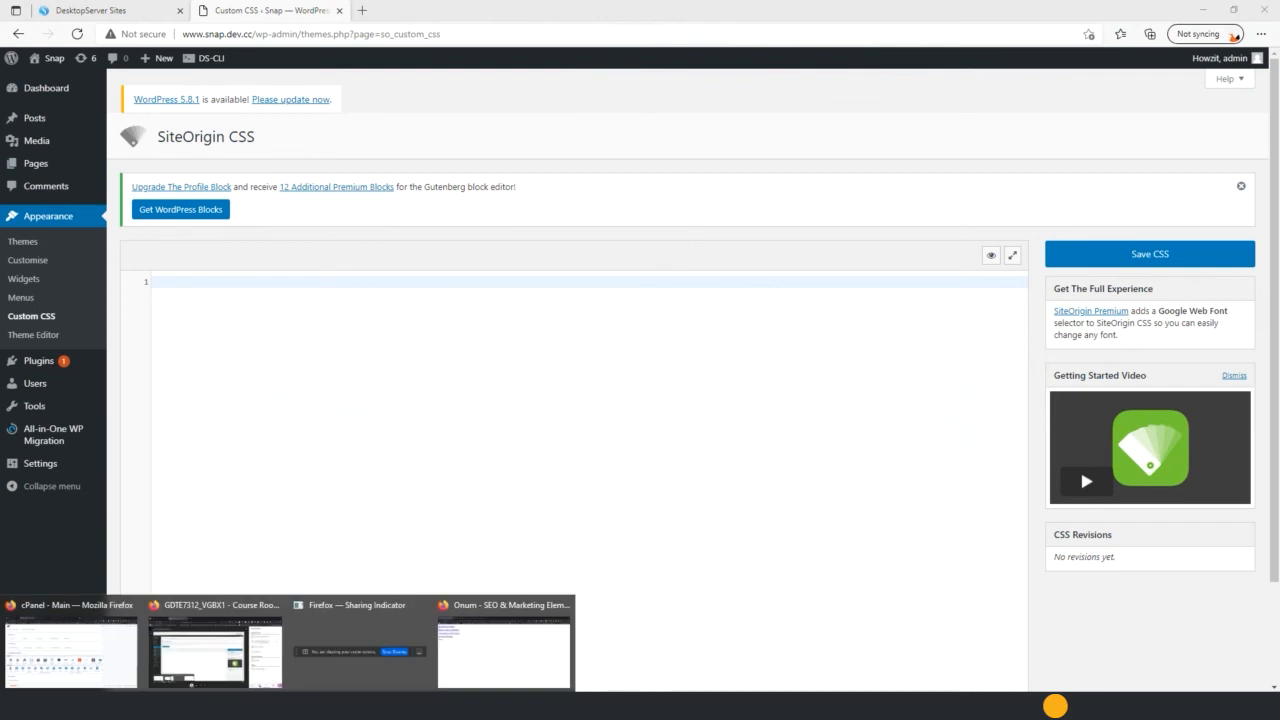
click(117, 671)
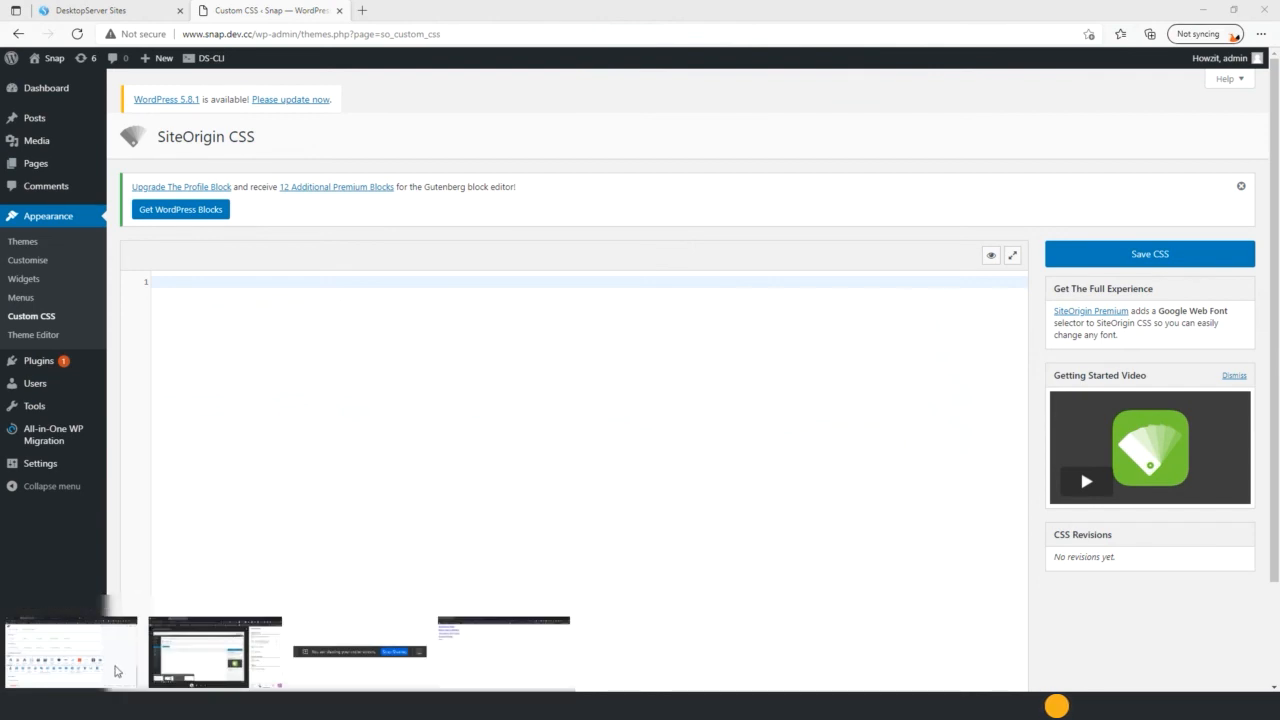
click(497, 15)
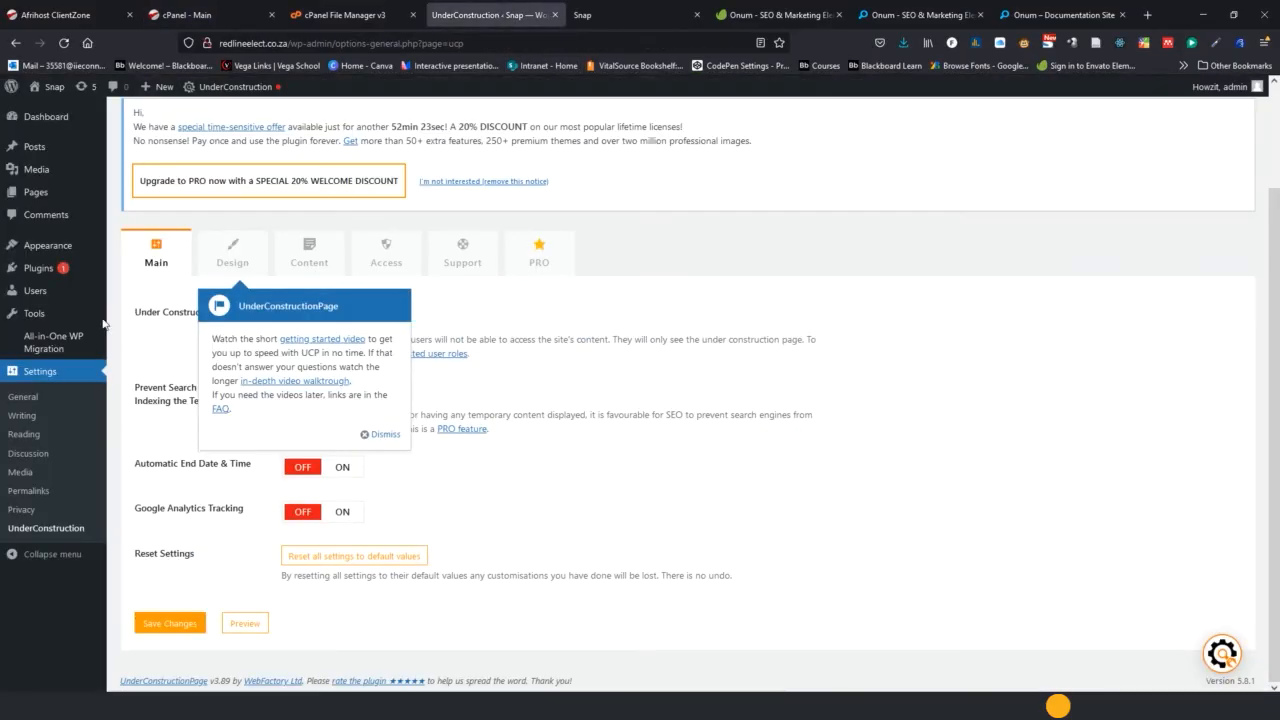
Visit the All-in-One WP Migration export page, review the eight installed plugins, then view the Snap front page.
click(52, 343)
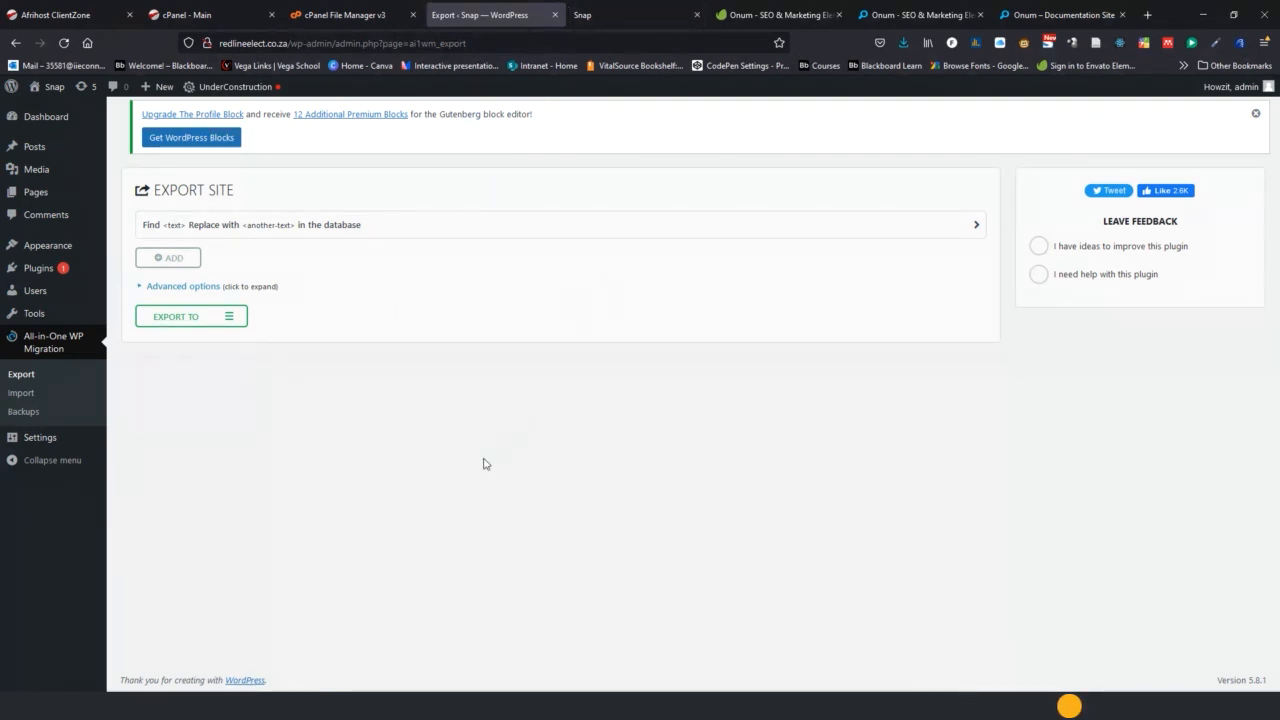
click(39, 270)
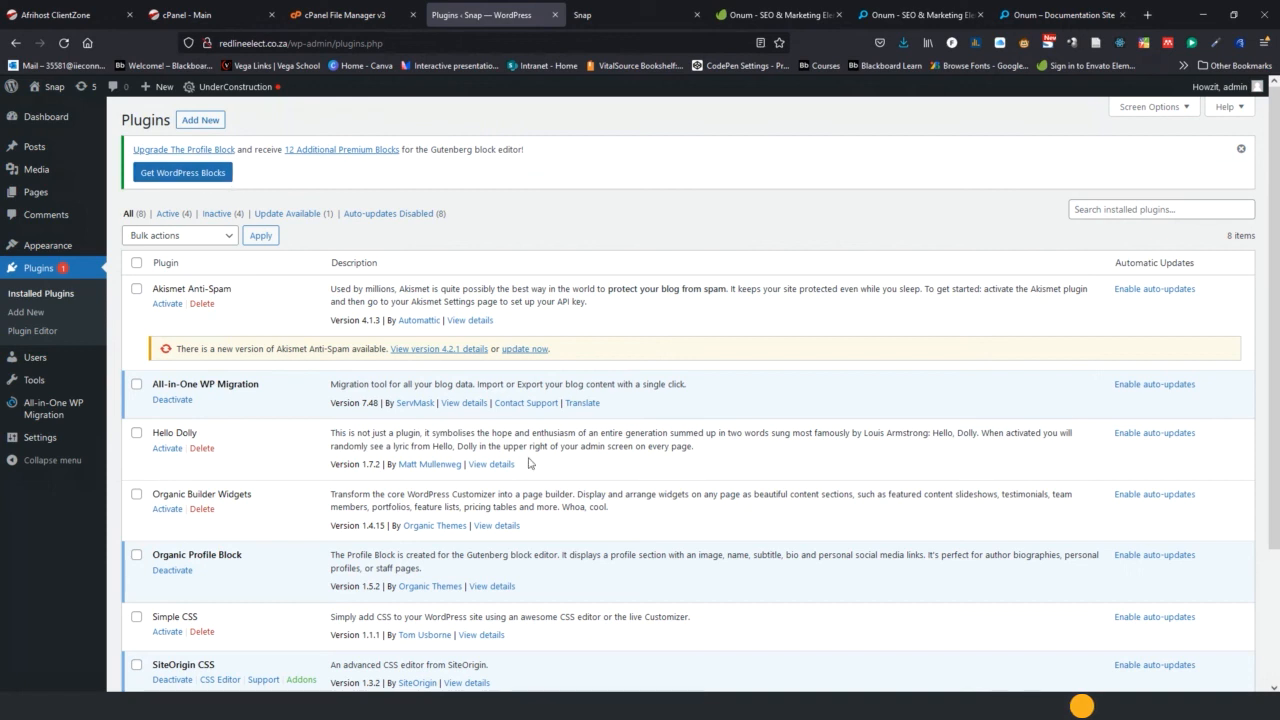
scroll(527, 492, down, 3)
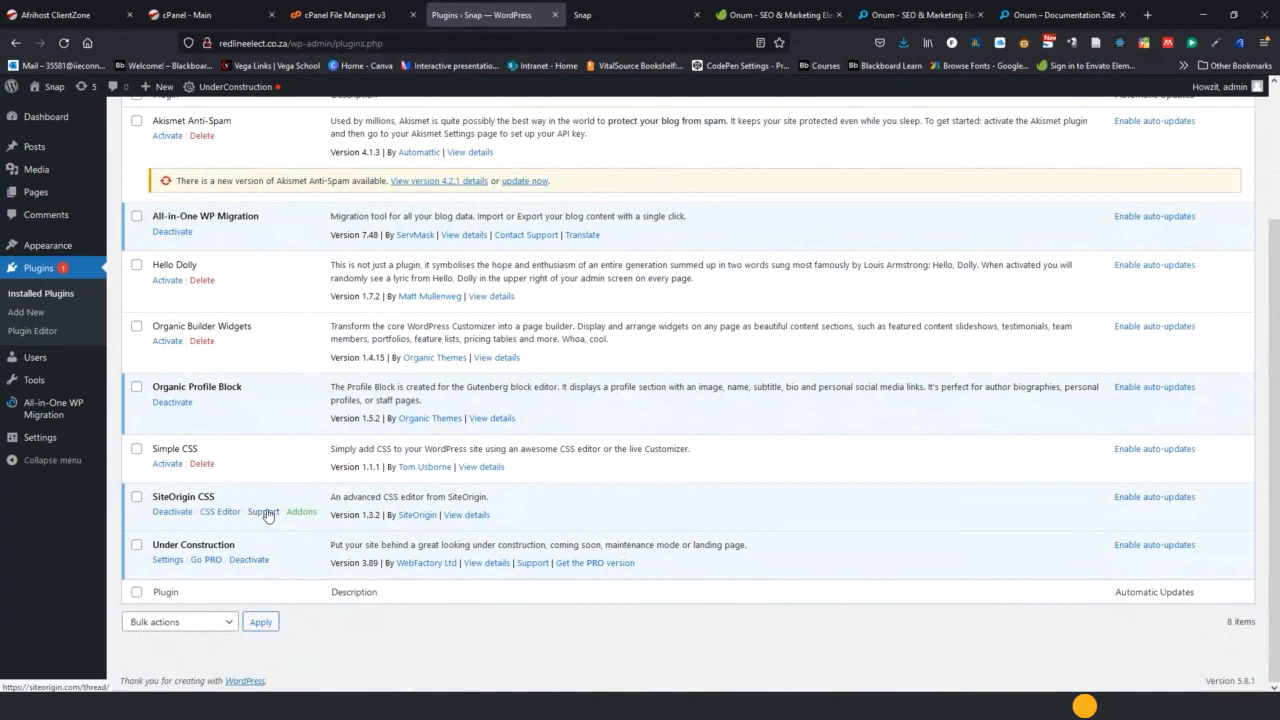
scroll(295, 456, up, 3)
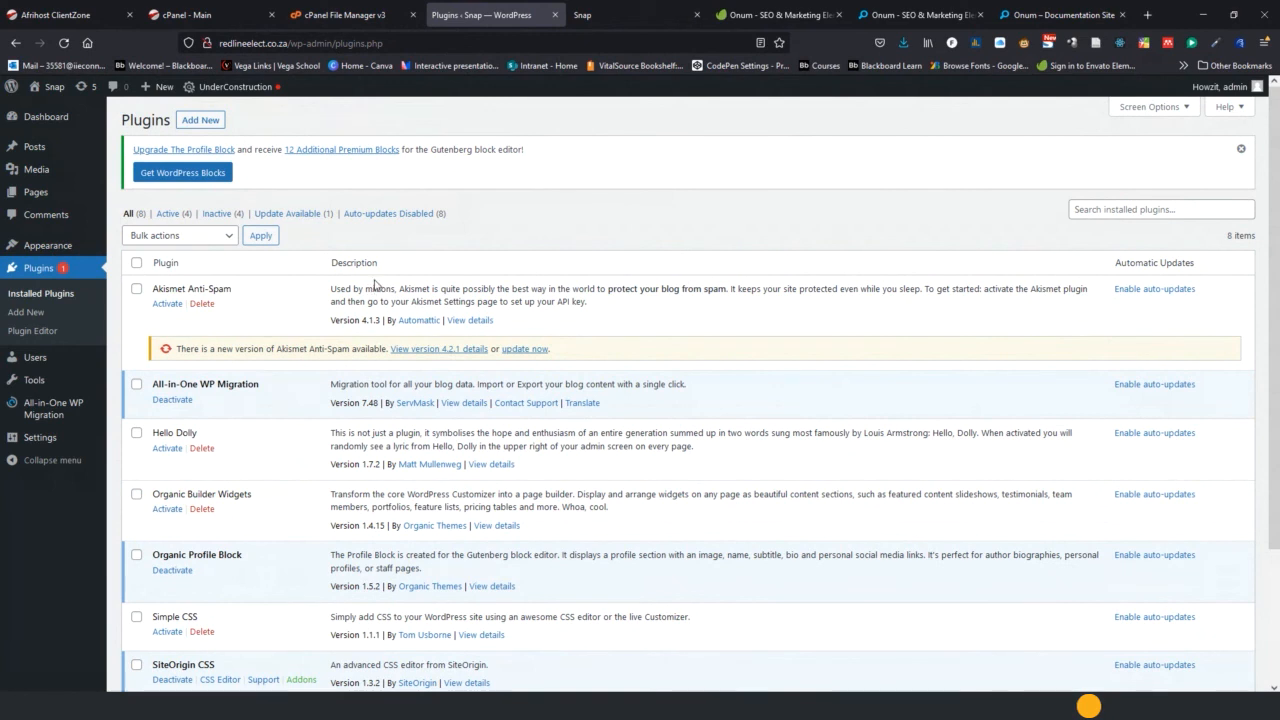
click(614, 20)
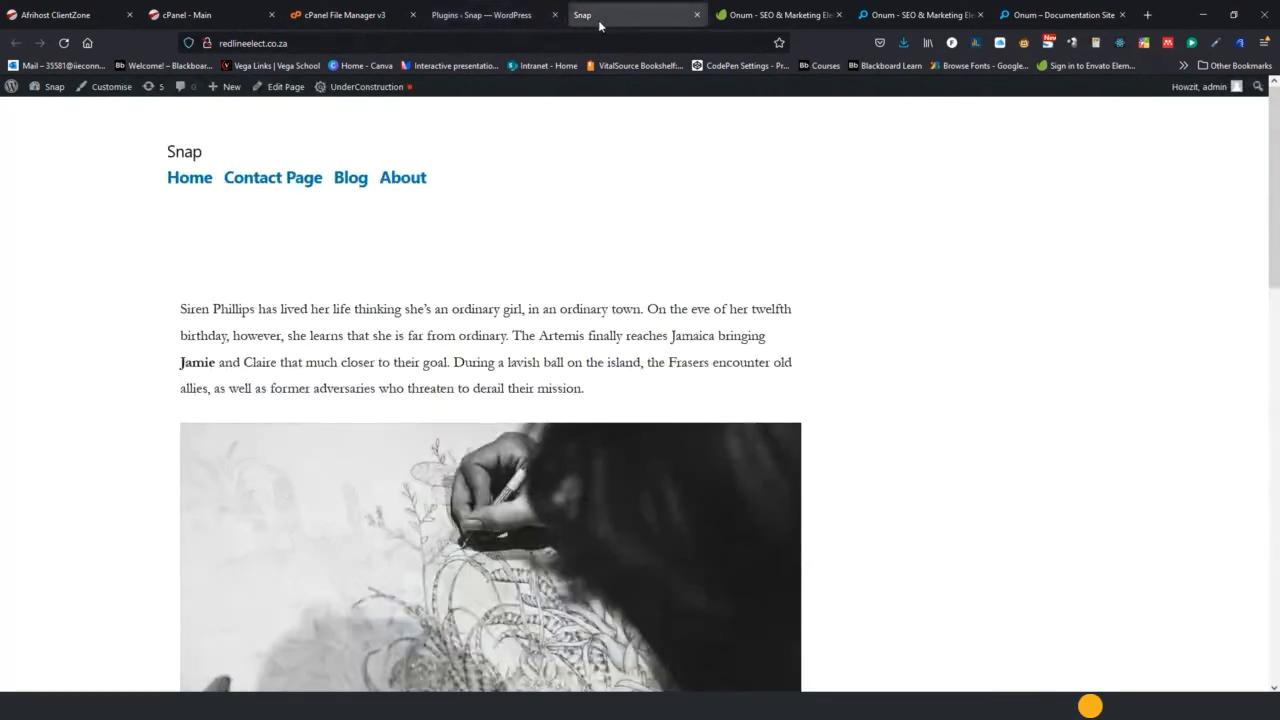
Select the Snap site's web address and close its front-page tab.
click(302, 43)
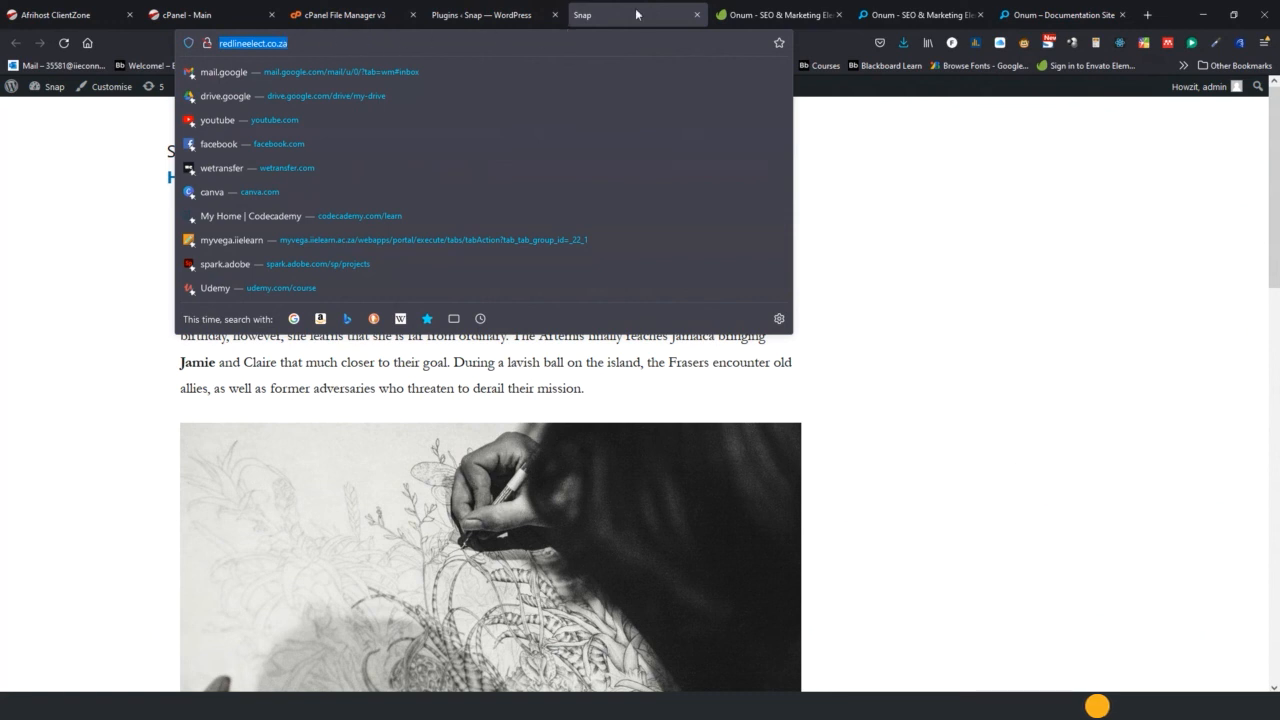
click(697, 14)
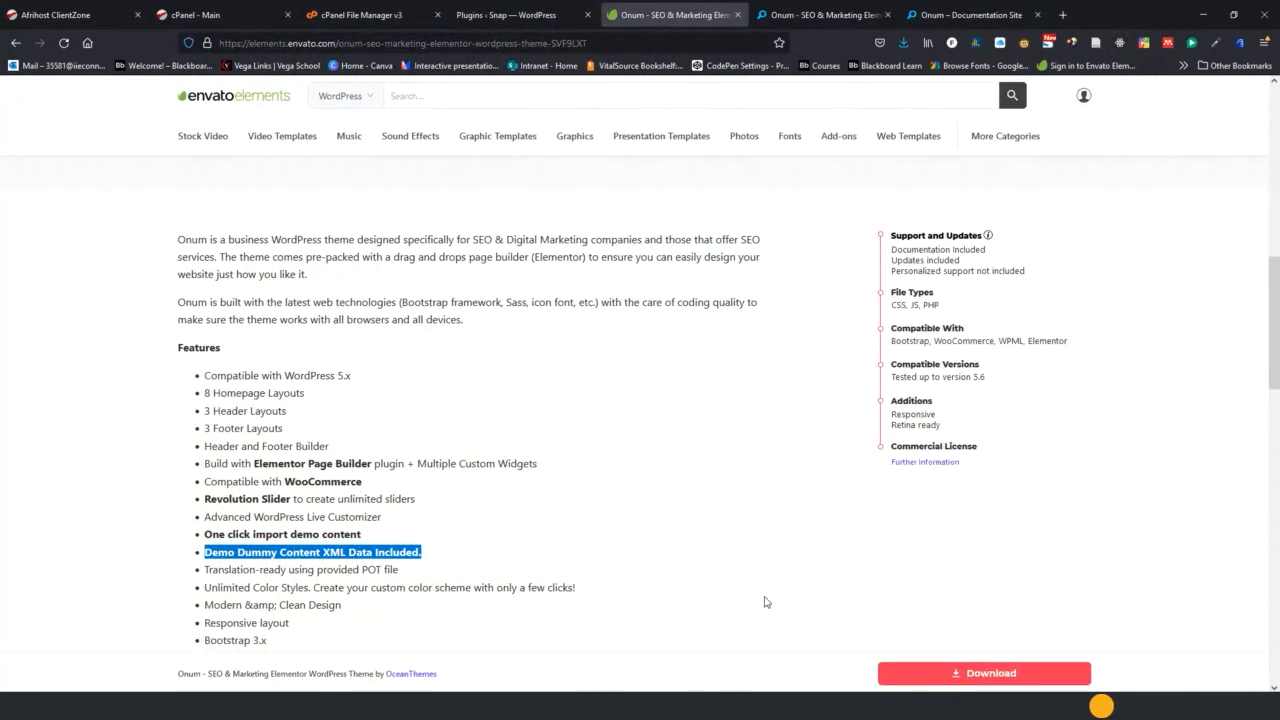
Go back to the Snap site's Installed Plugins list with eight plugins, four active.
click(507, 22)
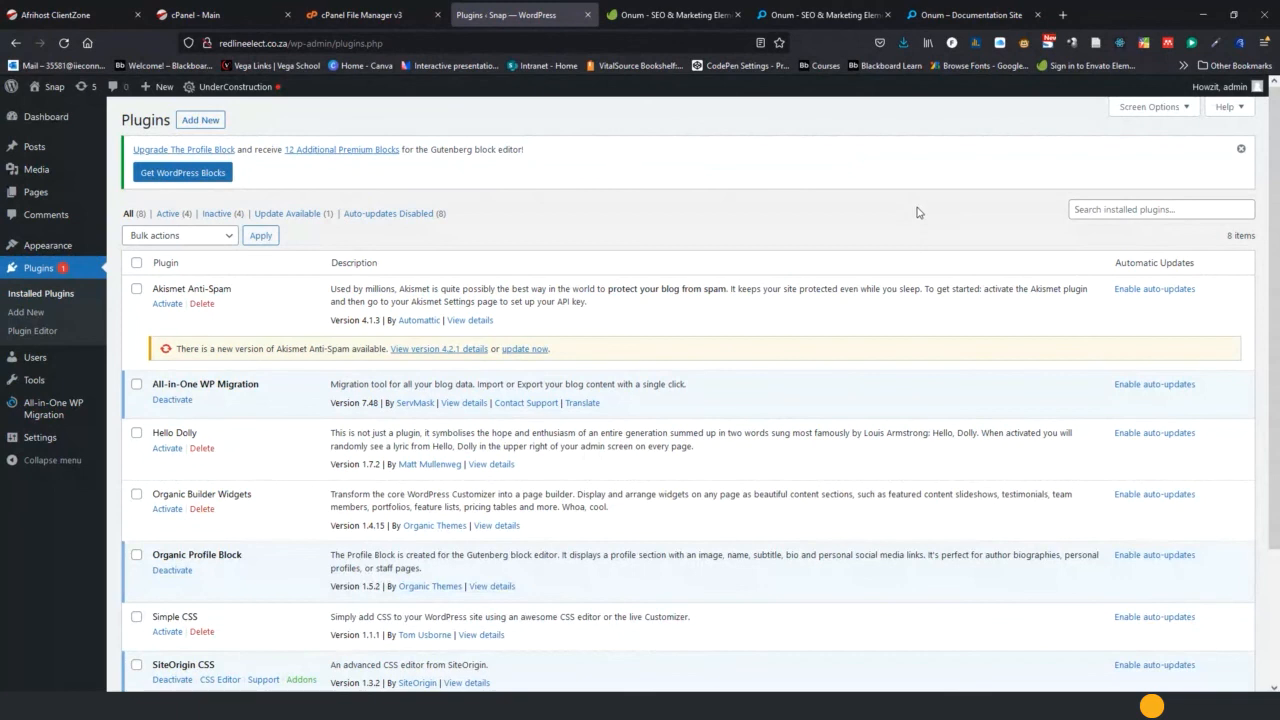
Glance at the Onum documentation and Envato tabs, return to Plugins, and start a blank new tab.
click(962, 15)
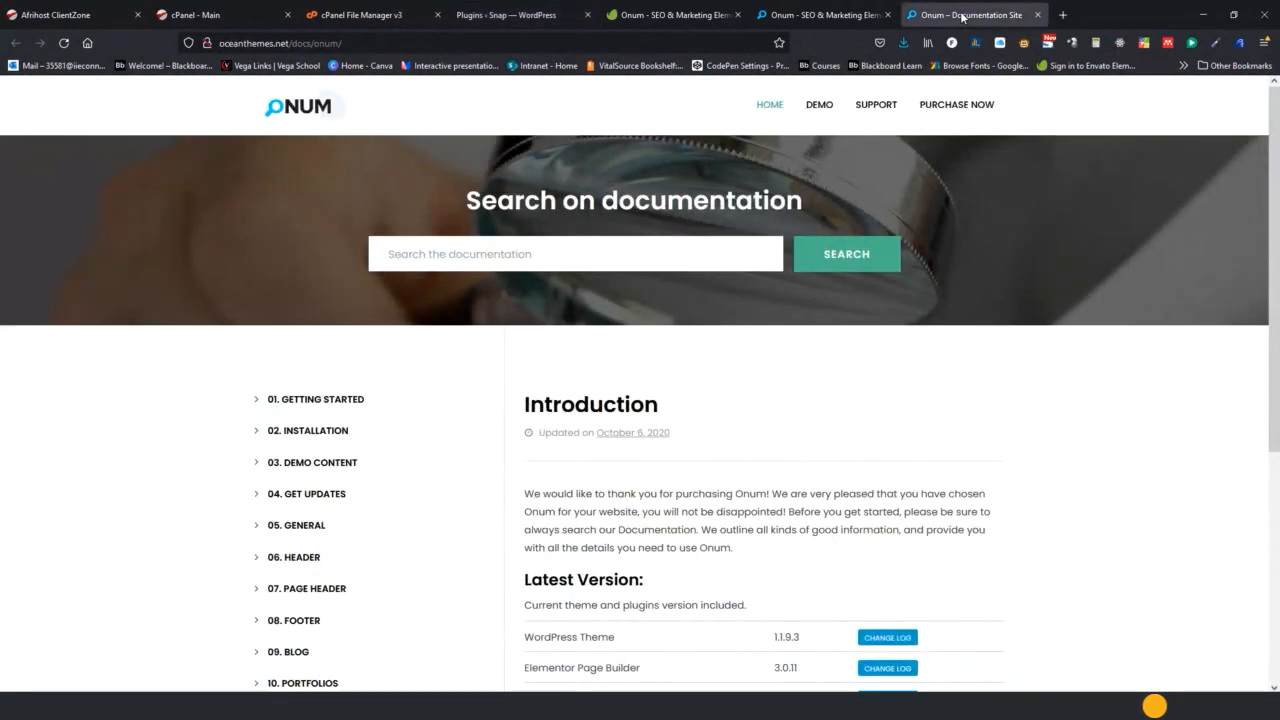
click(658, 15)
click(546, 22)
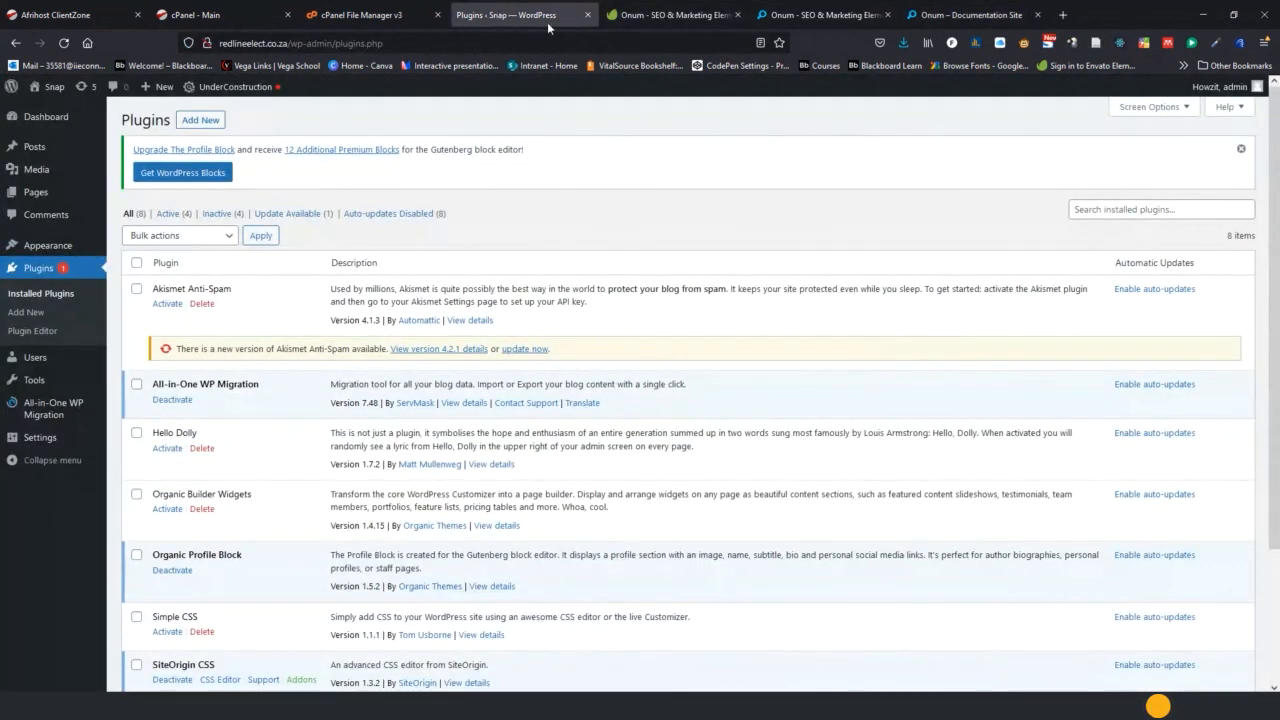
click(1062, 15)
click(574, 313)
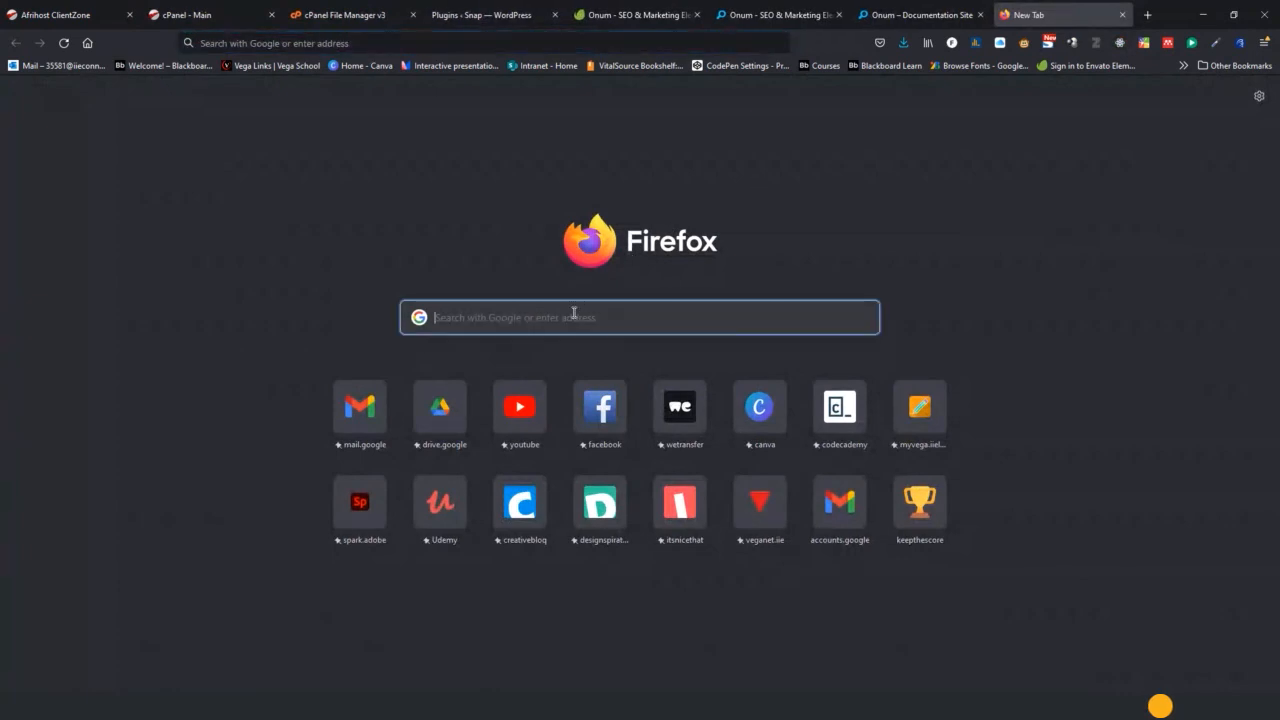
Search Google for 'how to increase upload file size wordpress'.
text(how to make)
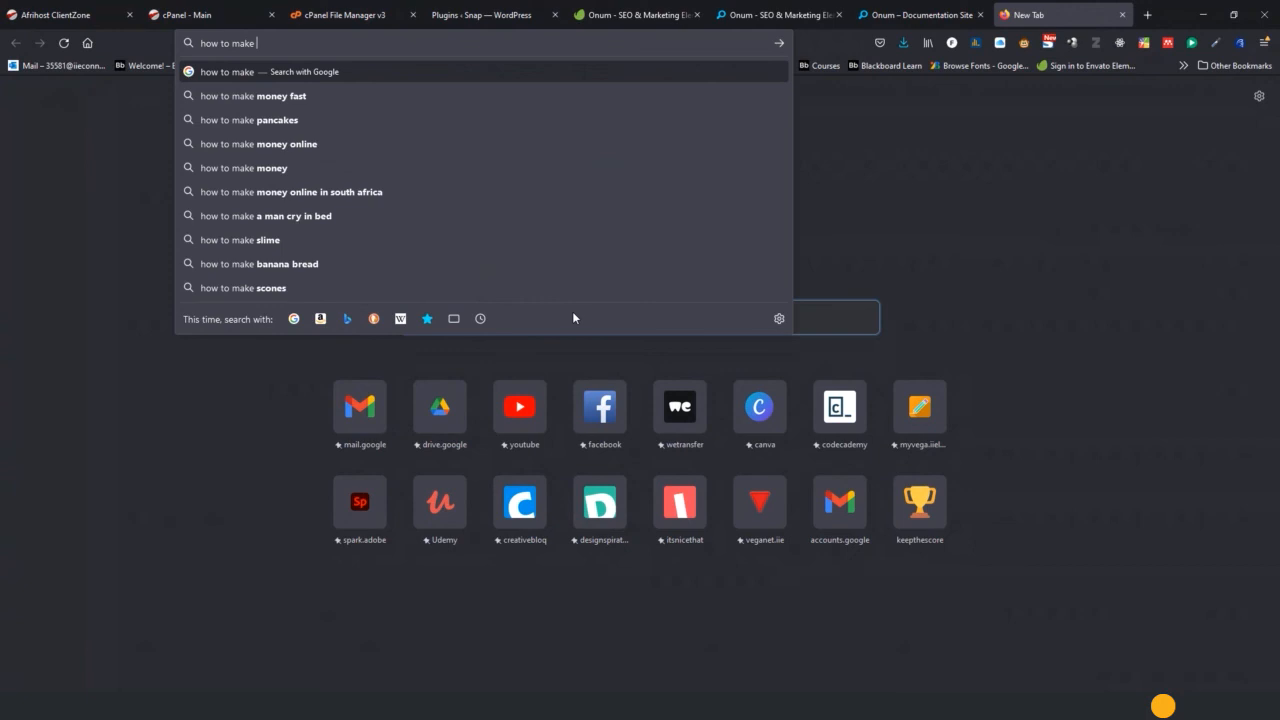
key(BackSpace)
key(BackSpace)
key(BackSpace)
key(BackSpace)
text(increase file s)
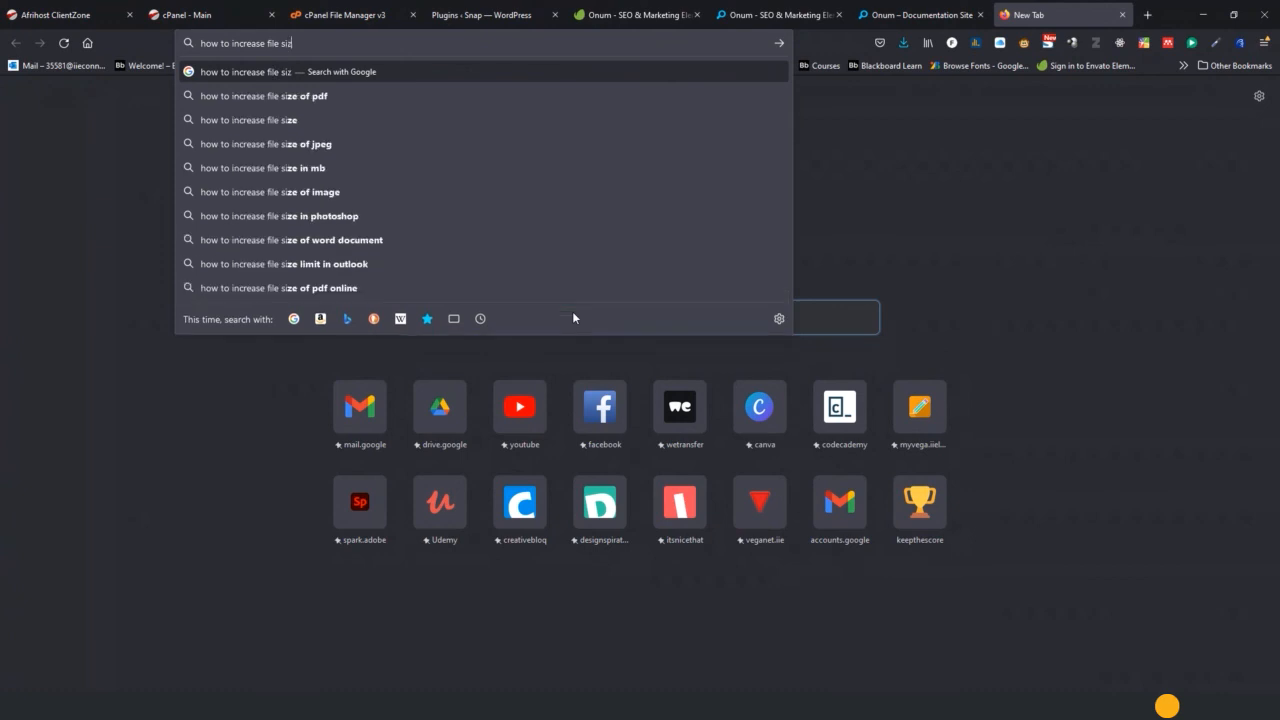
key(BackSpace)
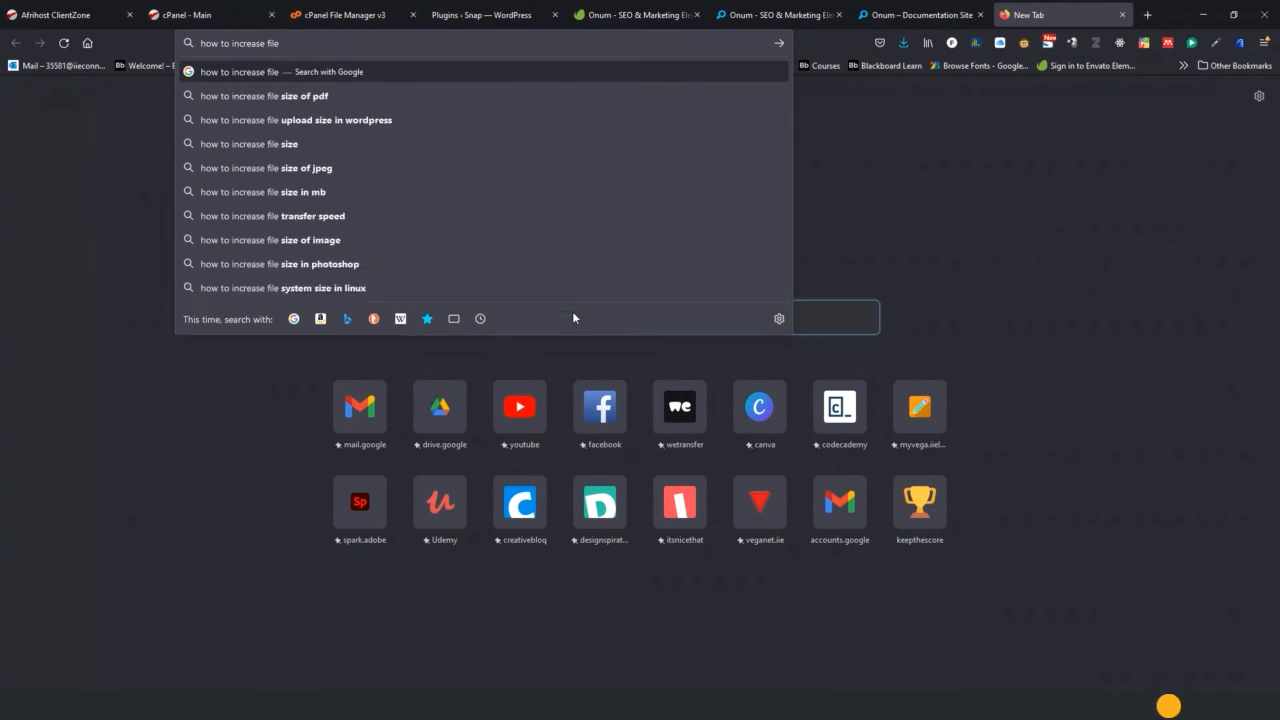
key(BackSpace)
key(BackSpace)
key(BackSpace)
key(BackSpace)
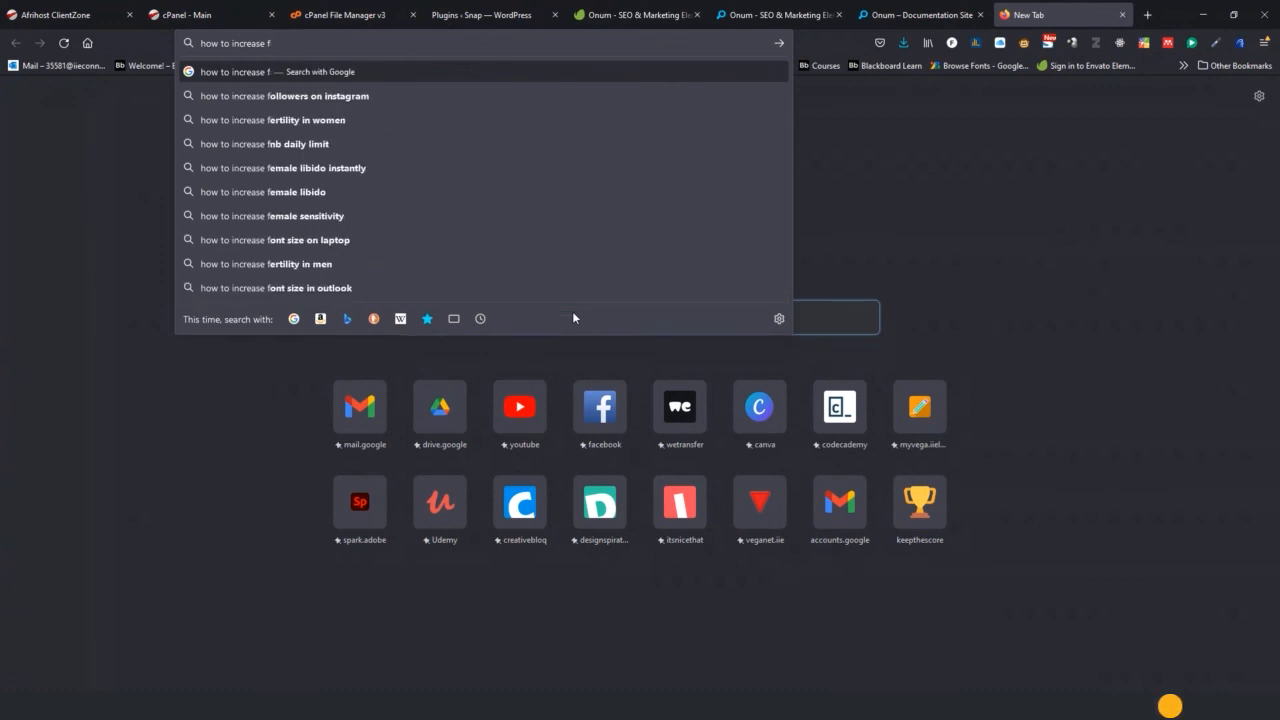
text(upload)
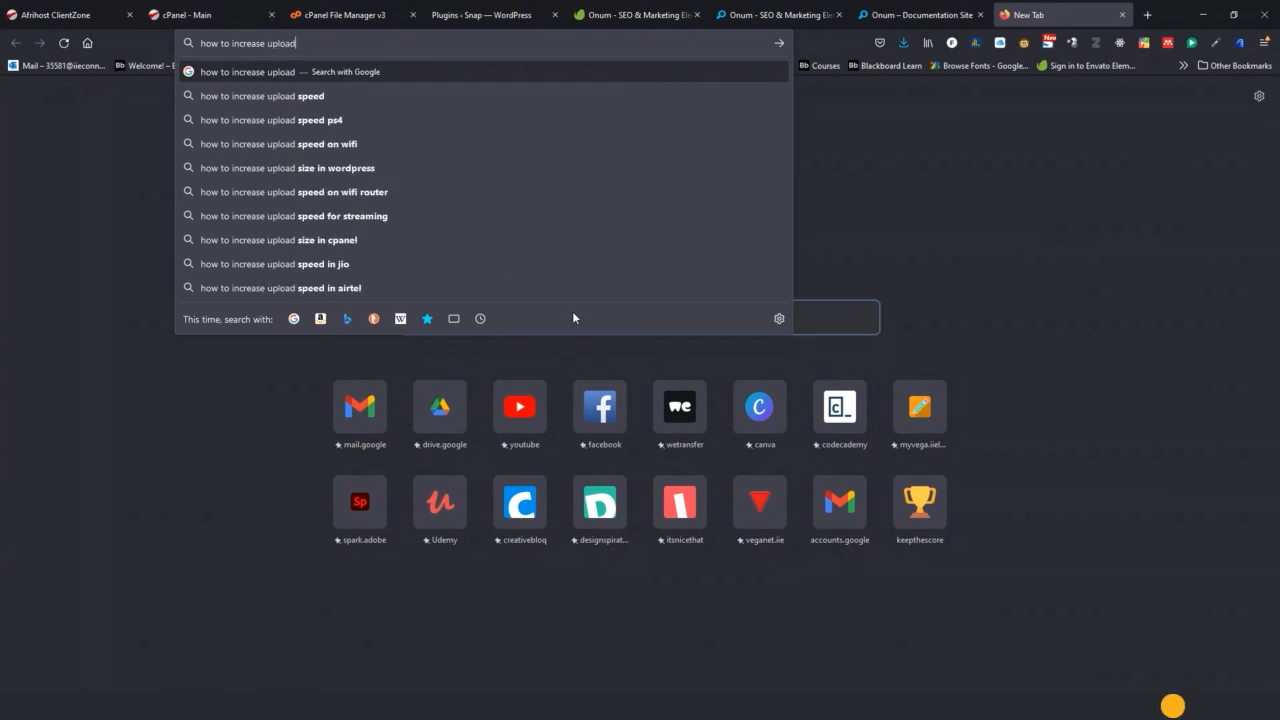
text( file)
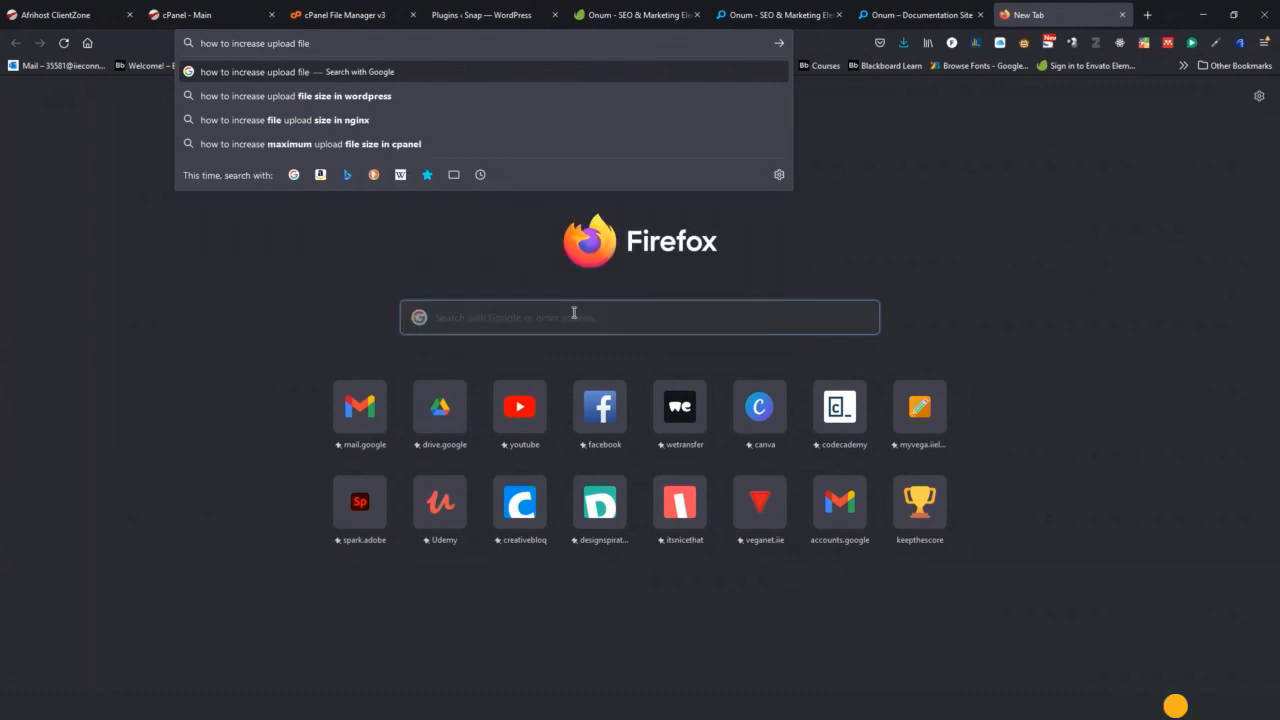
text( size wordpress)
key(Return)
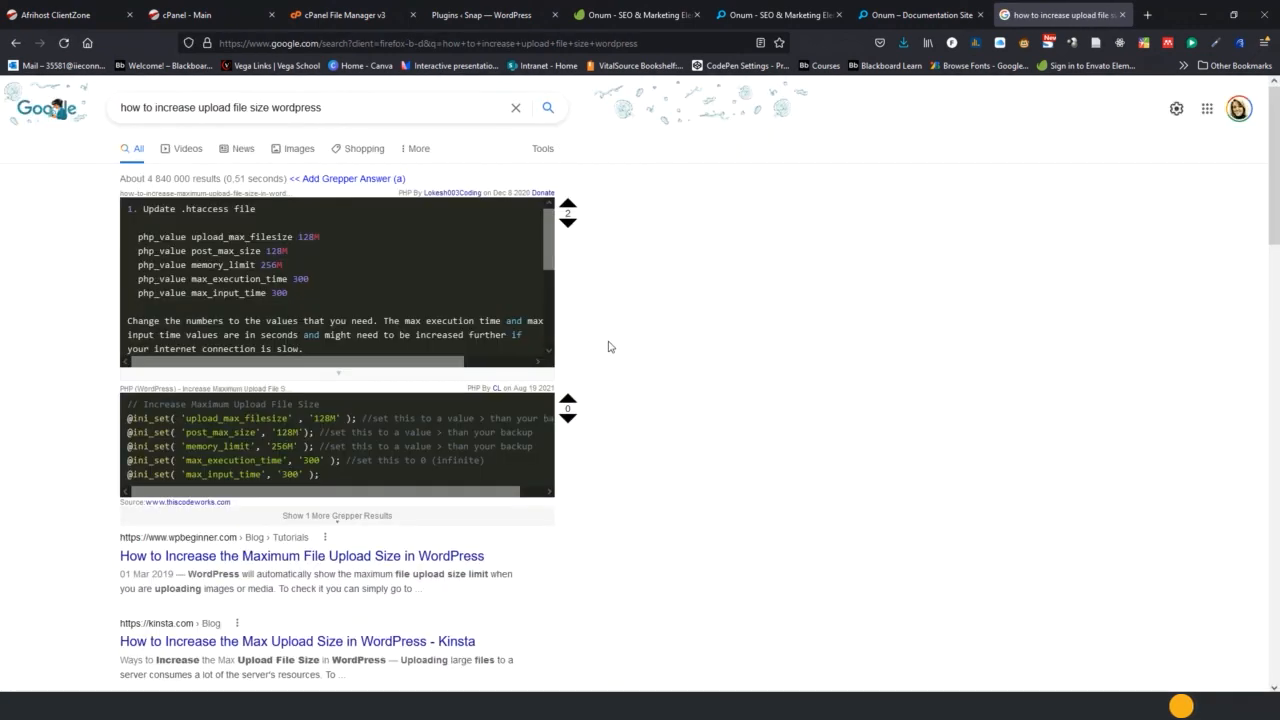
Refine the search to 'maximum upload file size in wordpress cpanel' and open the Sagapixel article.
scroll(697, 500, down, 2)
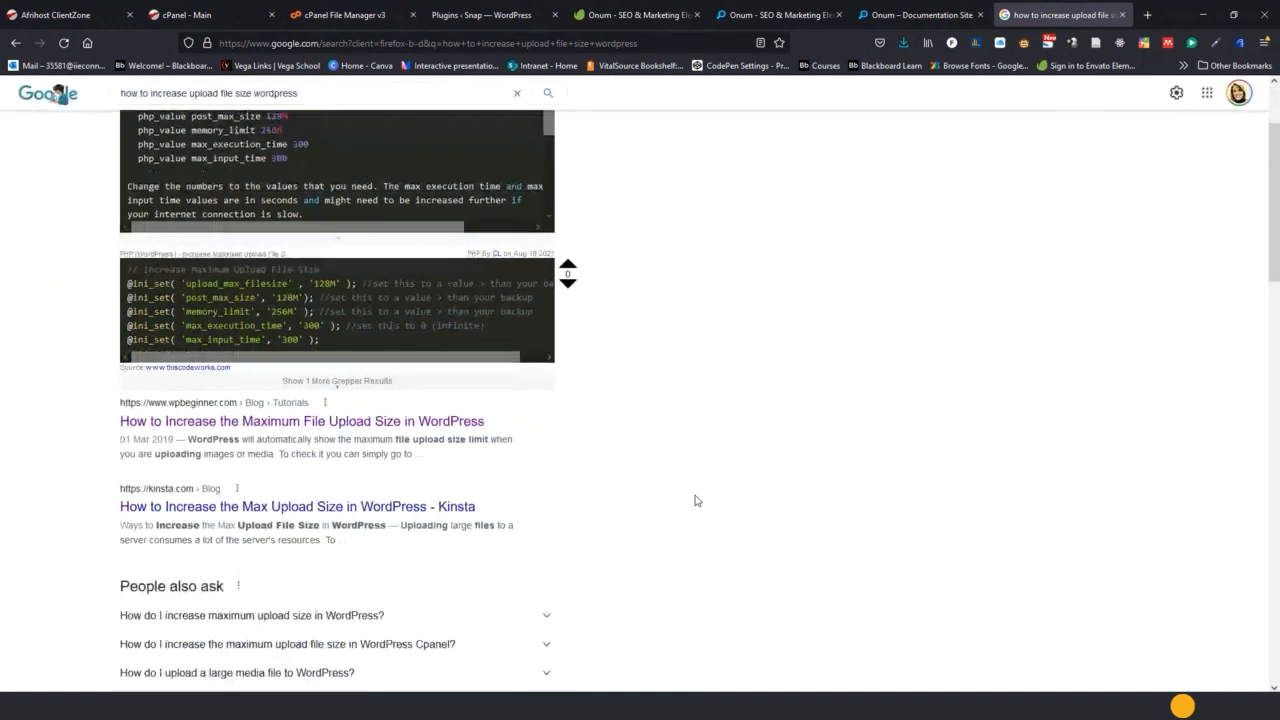
scroll(697, 500, up, 2)
click(401, 110)
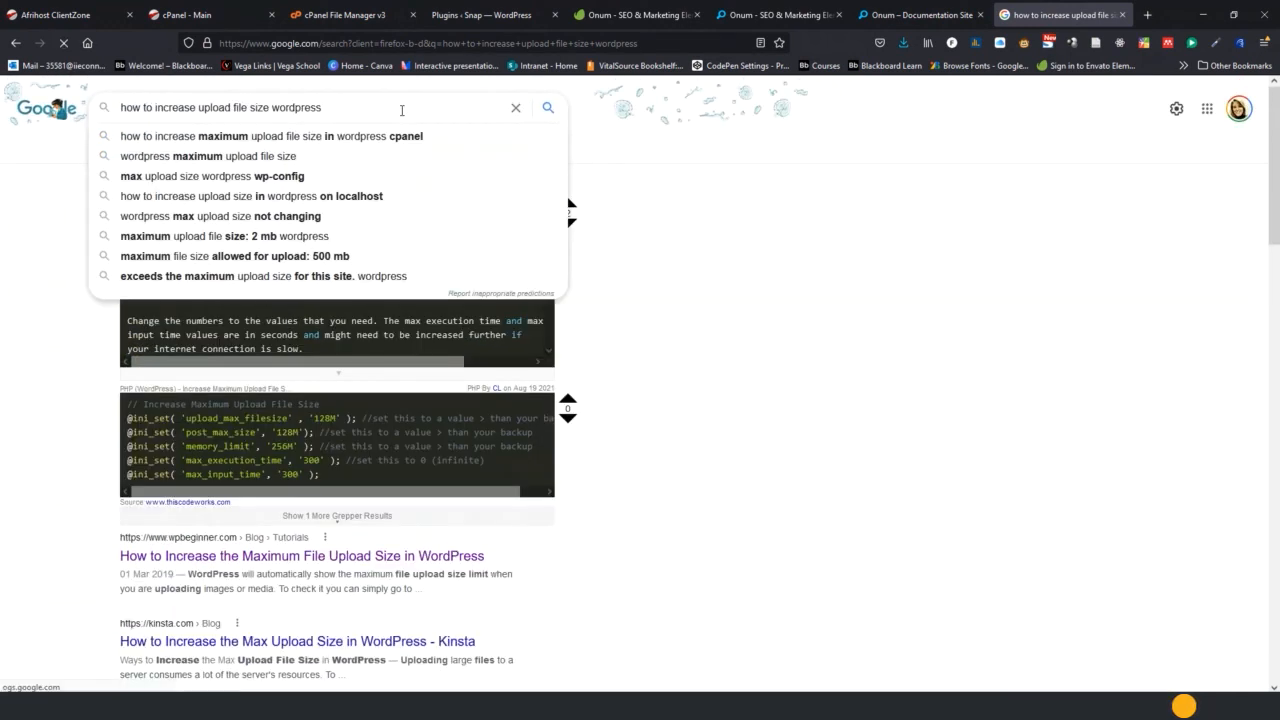
text(in)
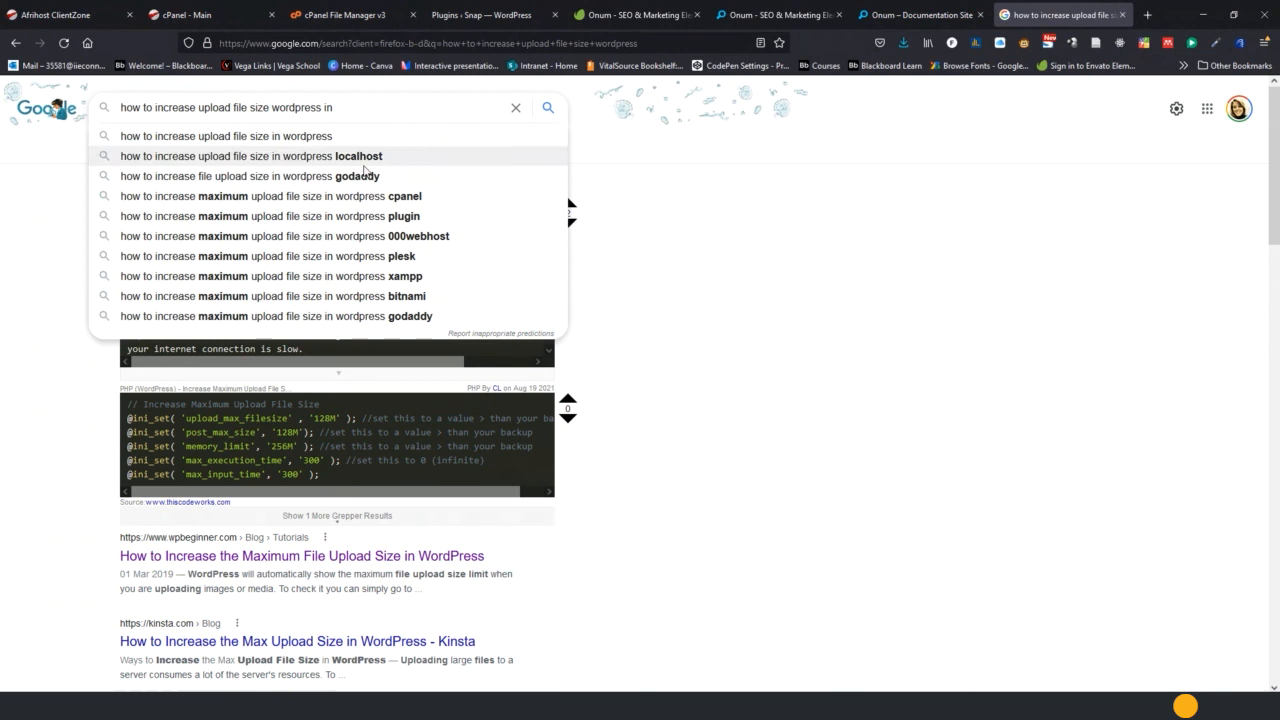
click(362, 197)
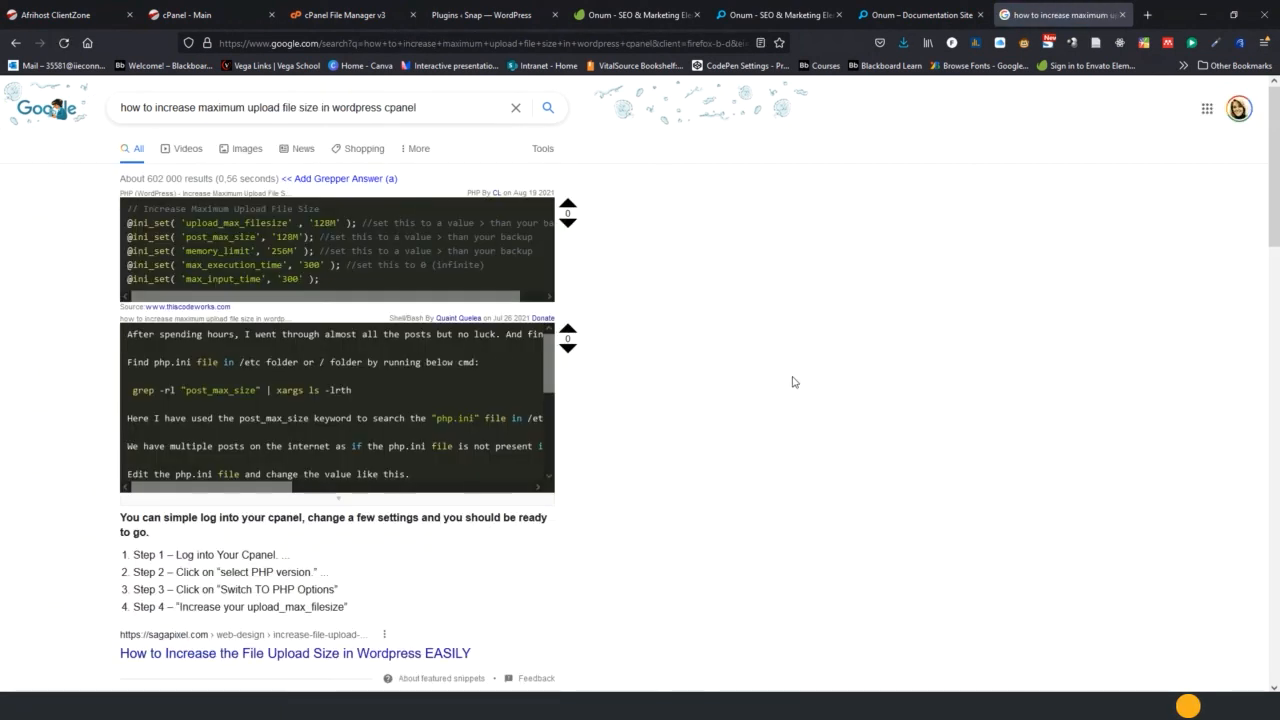
scroll(791, 380, down, 3)
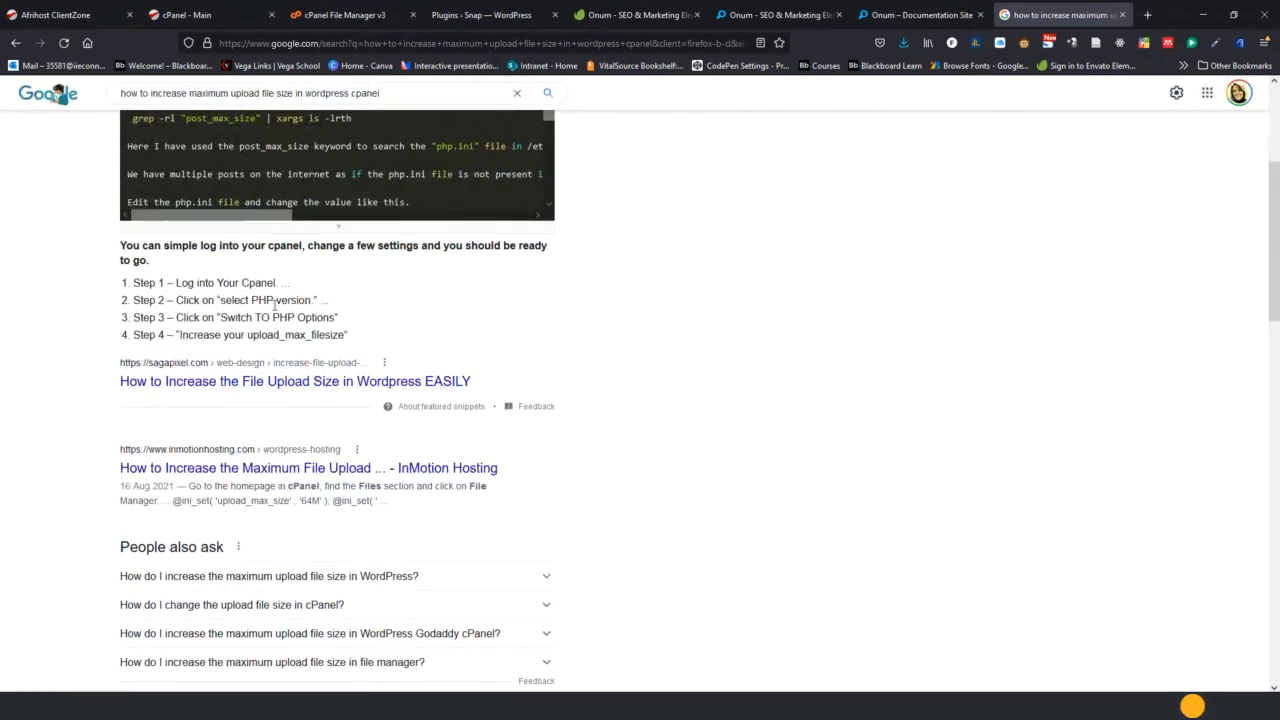
click(272, 379)
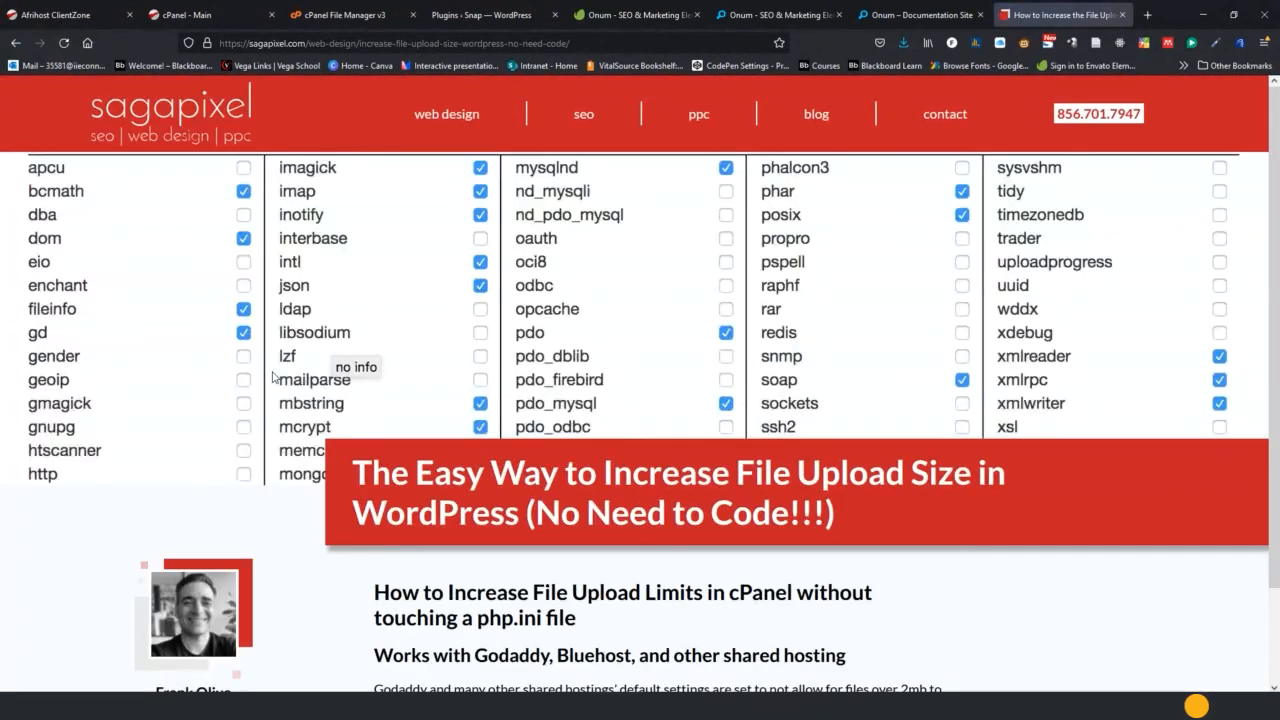
Read Sagapixel's cPanel steps down to 'Switch TO PHP Options', then return to the Plugins tab.
scroll(272, 378, down, 2)
scroll(272, 378, down, 3)
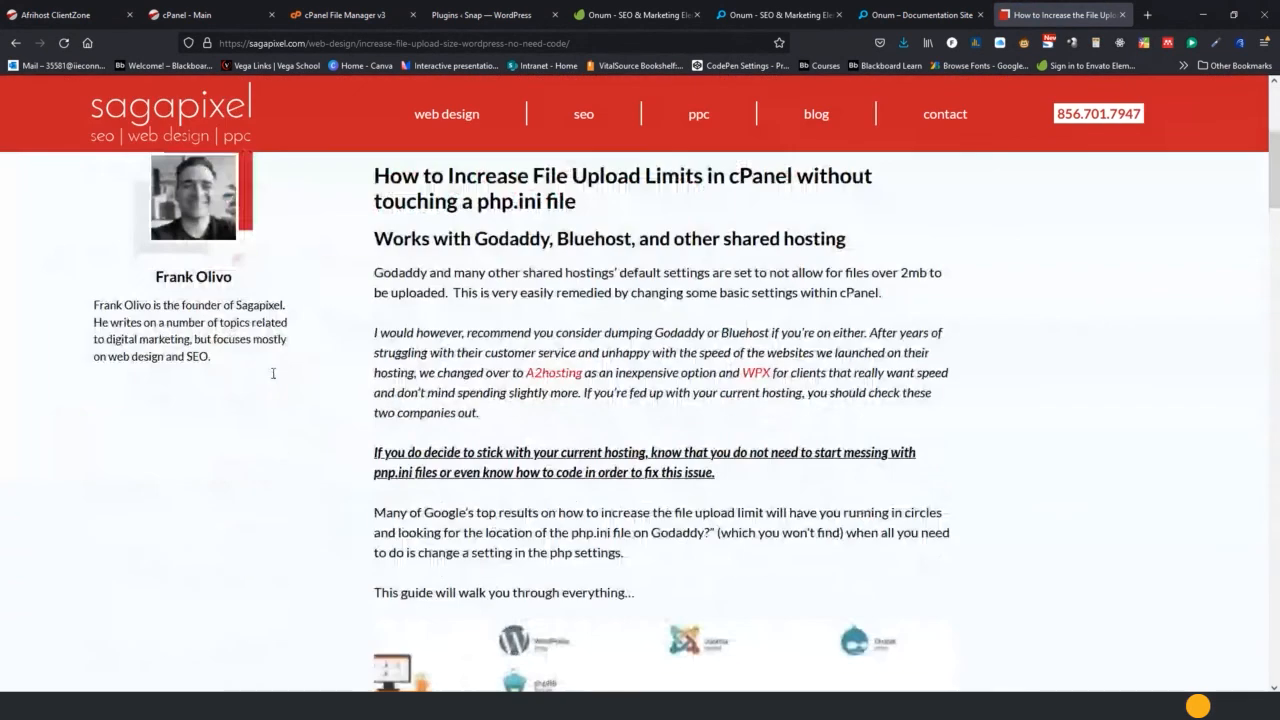
scroll(272, 378, down, 5)
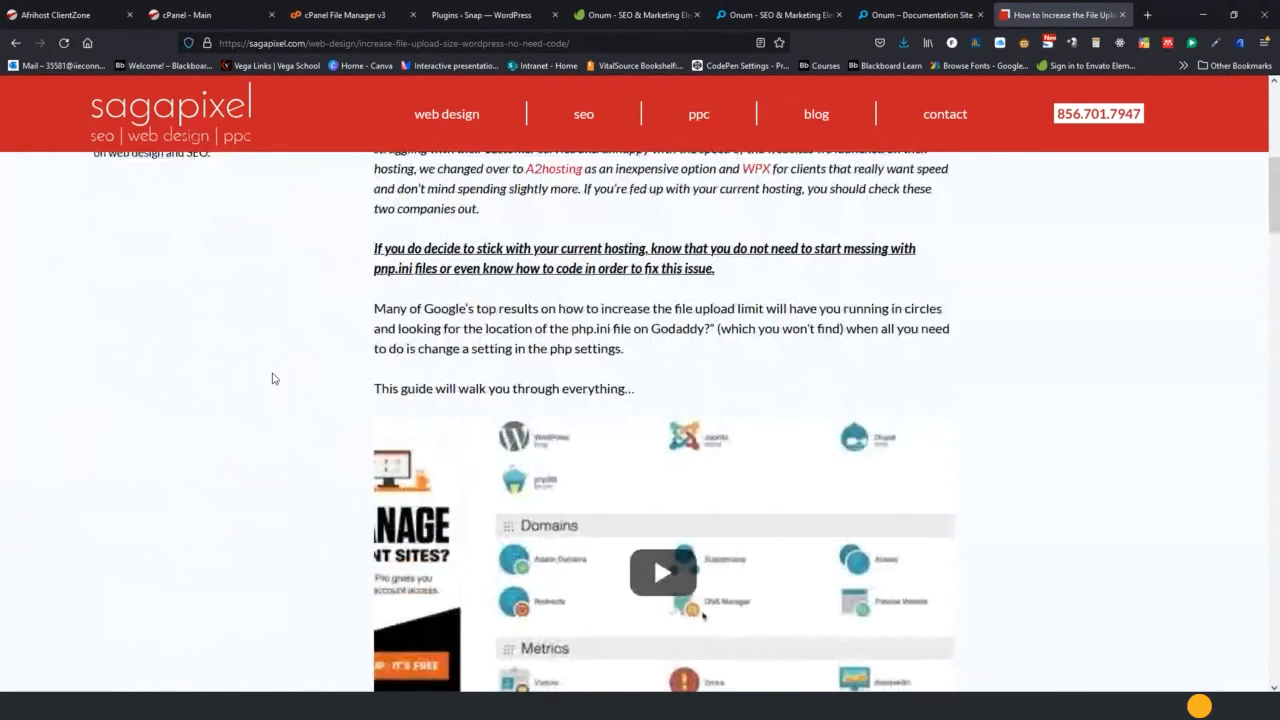
scroll(273, 378, down, 6)
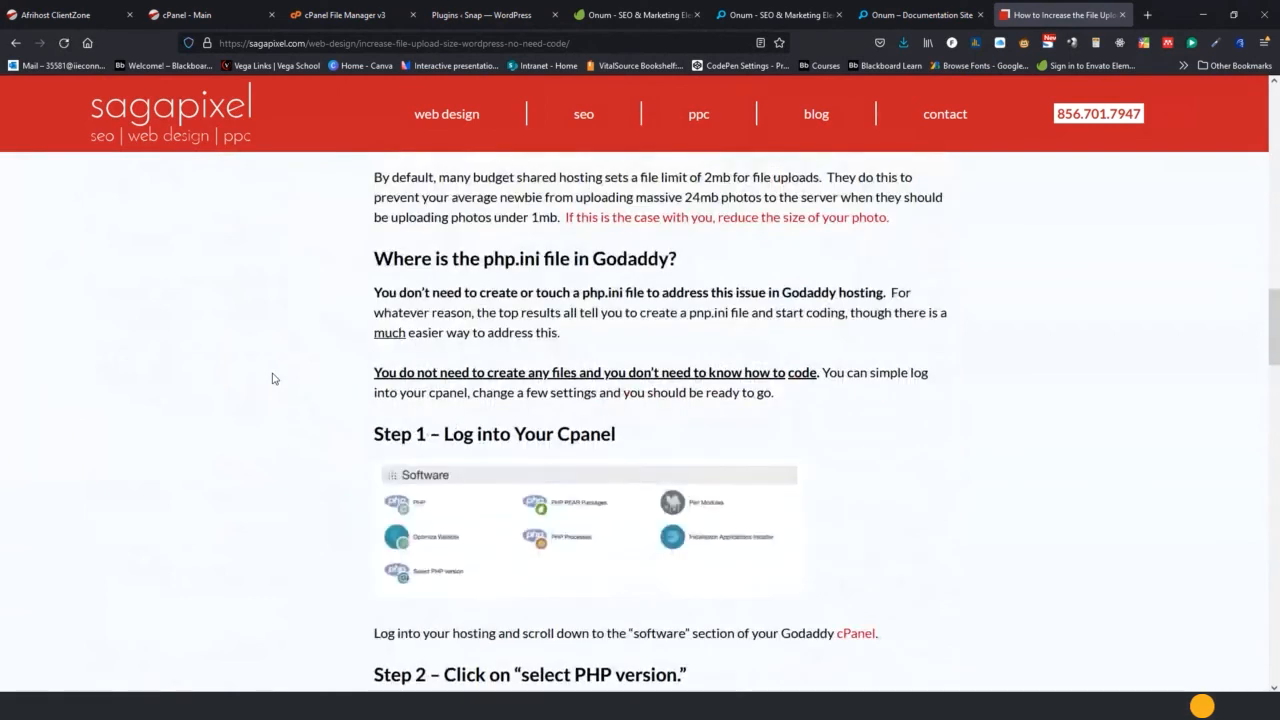
scroll(272, 378, down, 2)
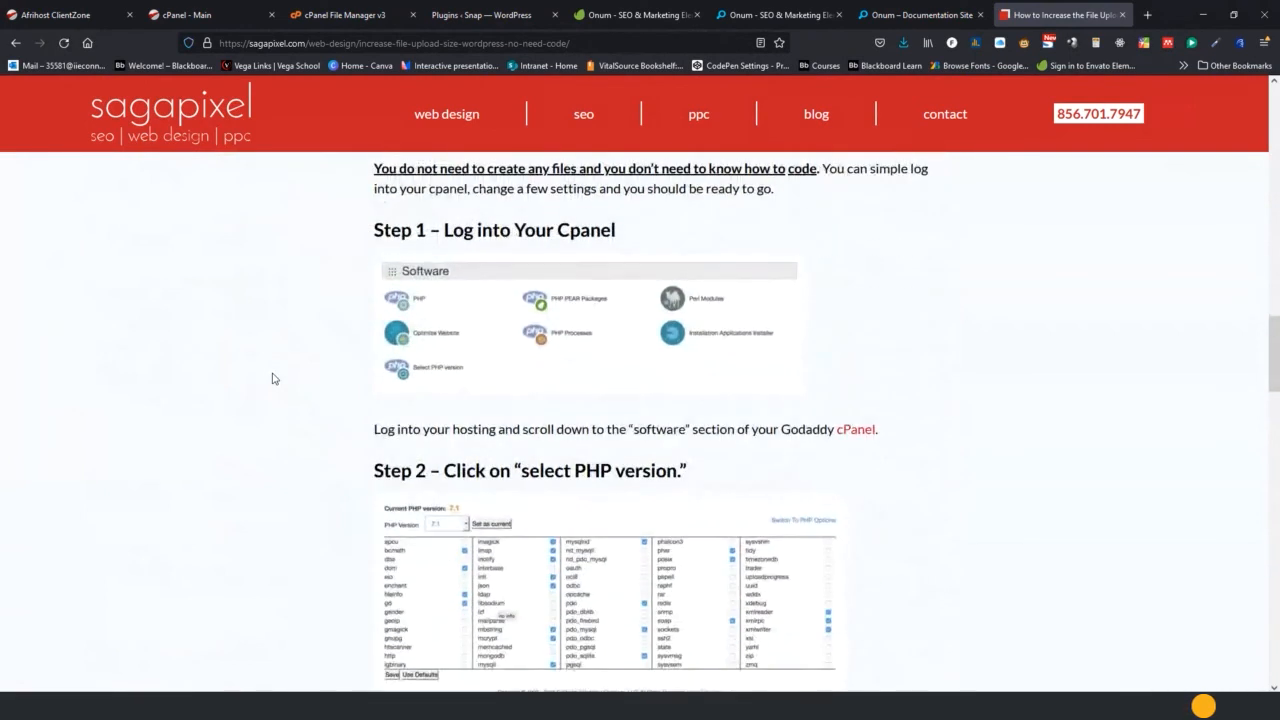
scroll(273, 378, down, 2)
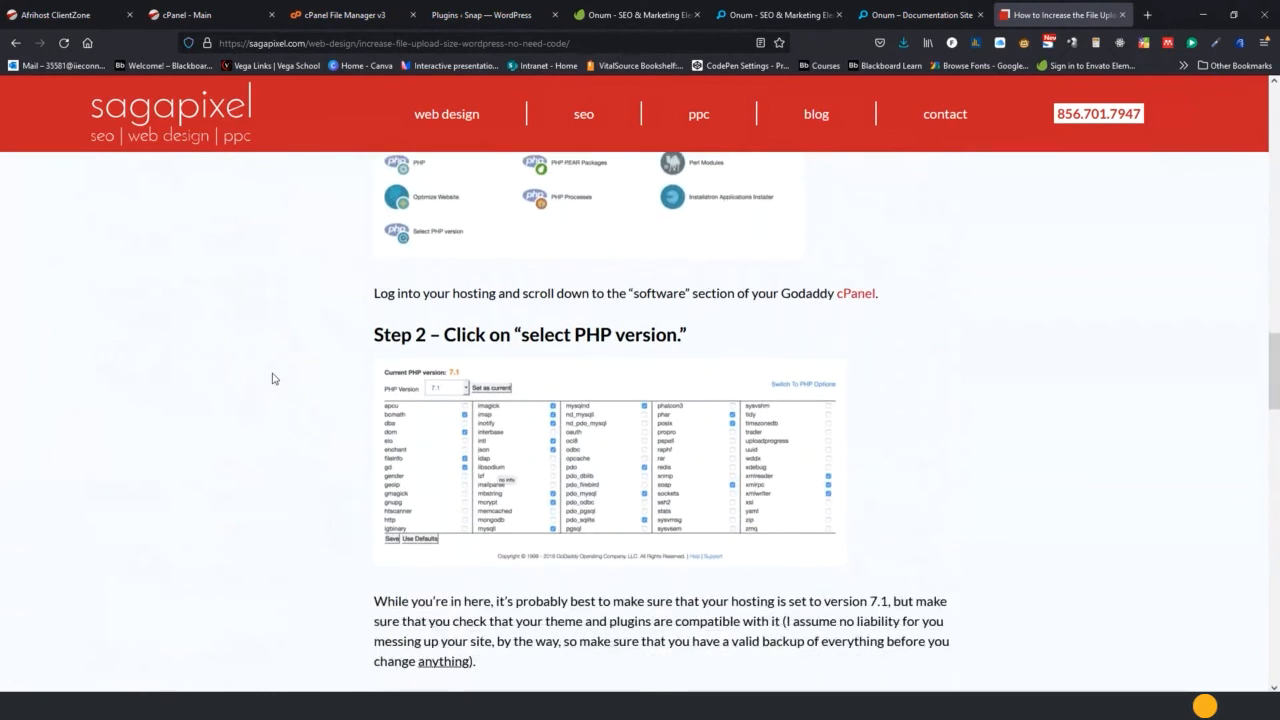
scroll(272, 378, down, 3)
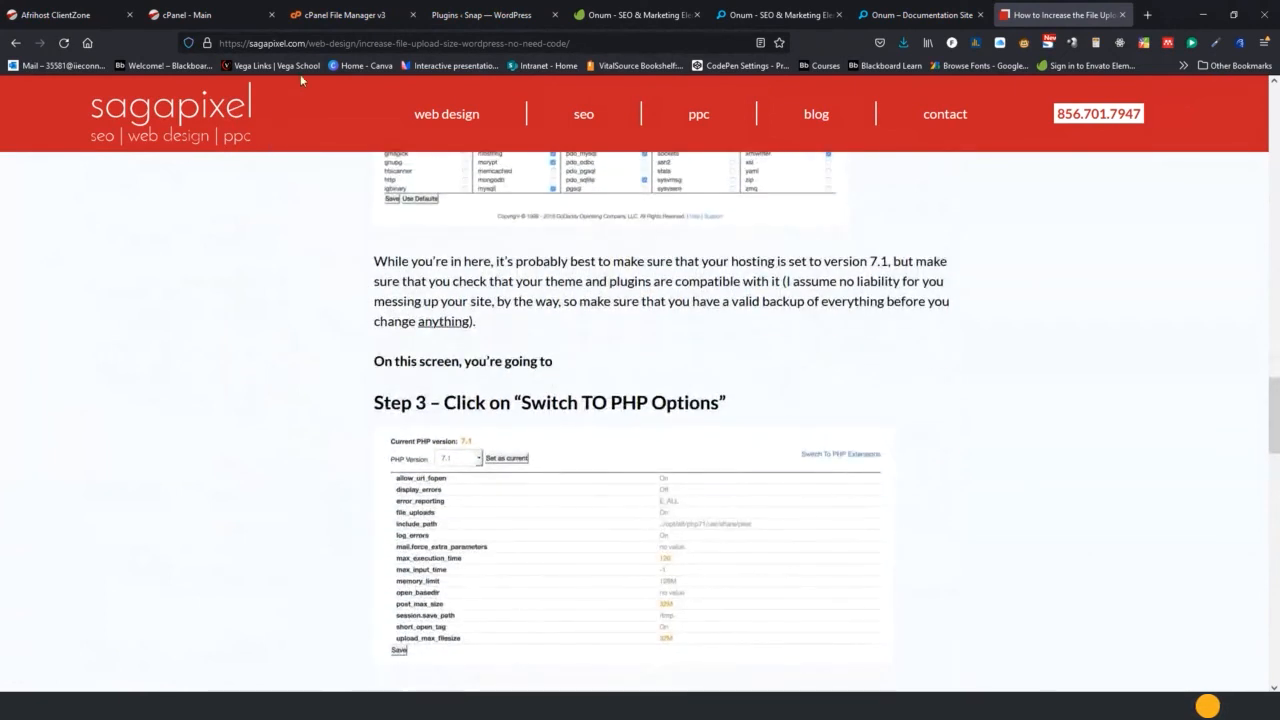
click(485, 22)
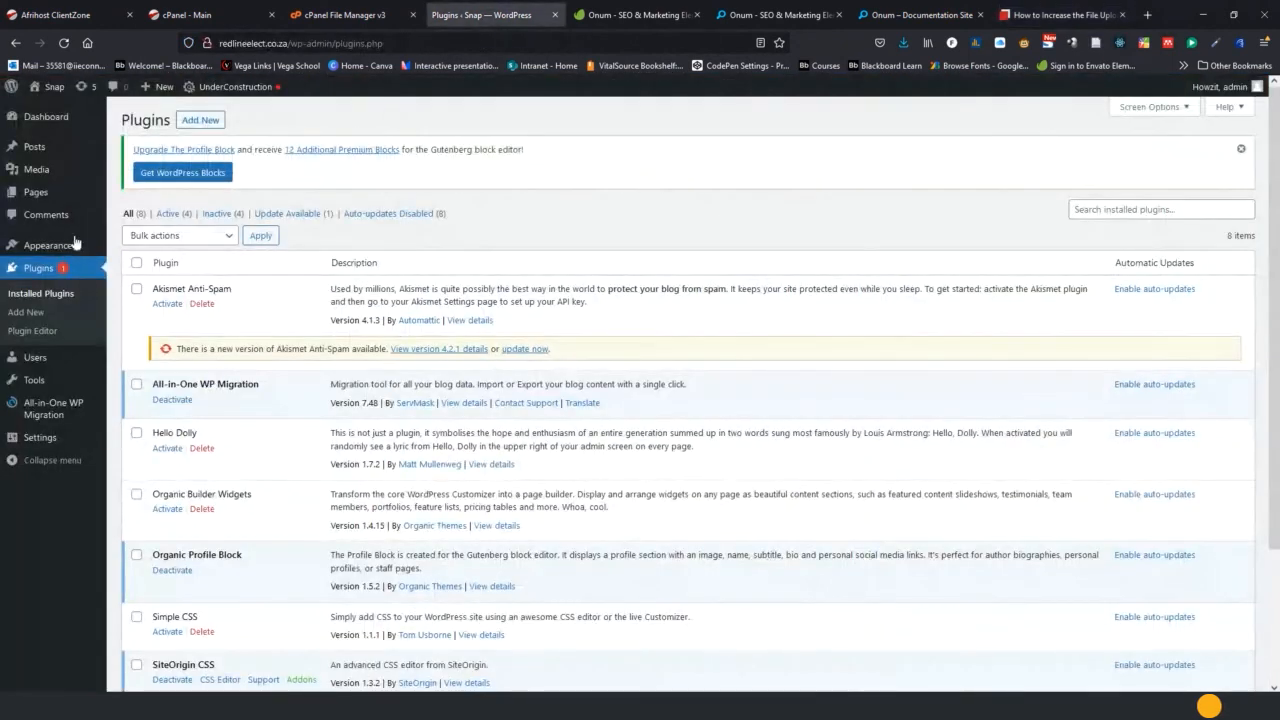
Confirm the Media Library upload panel shows a 64 MB maximum, then return to the Sagapixel article.
click(37, 176)
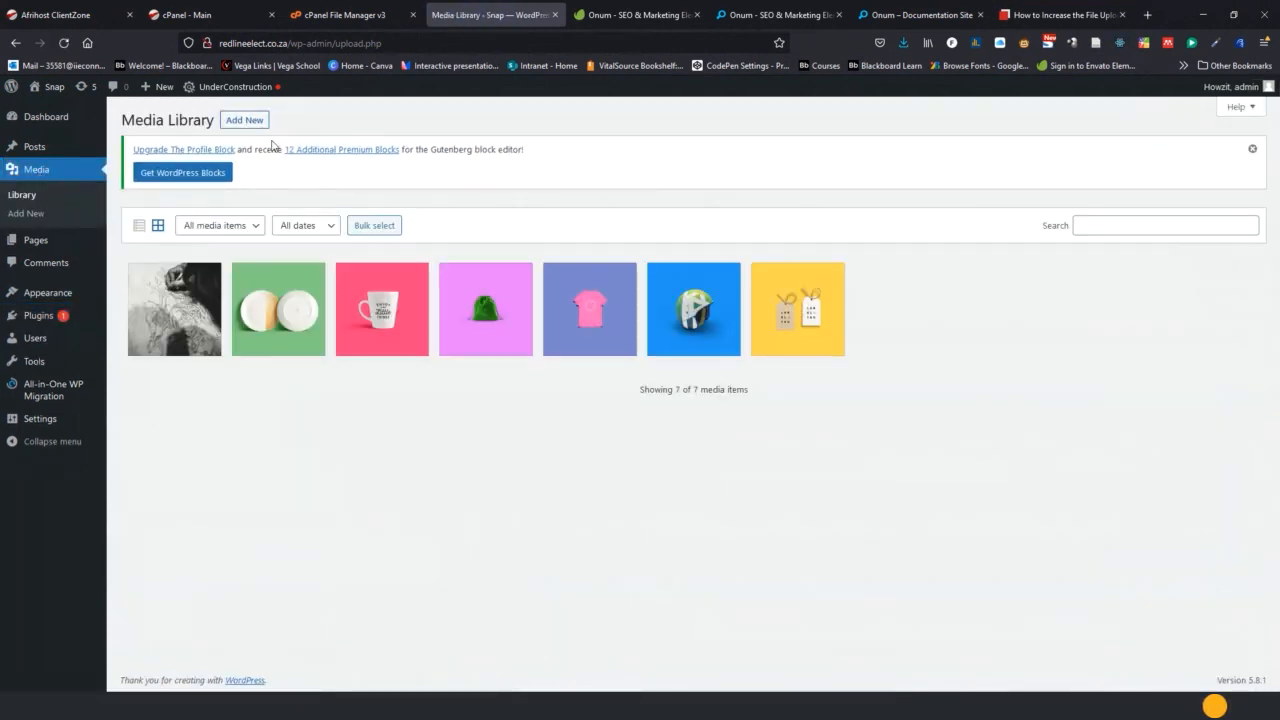
click(244, 120)
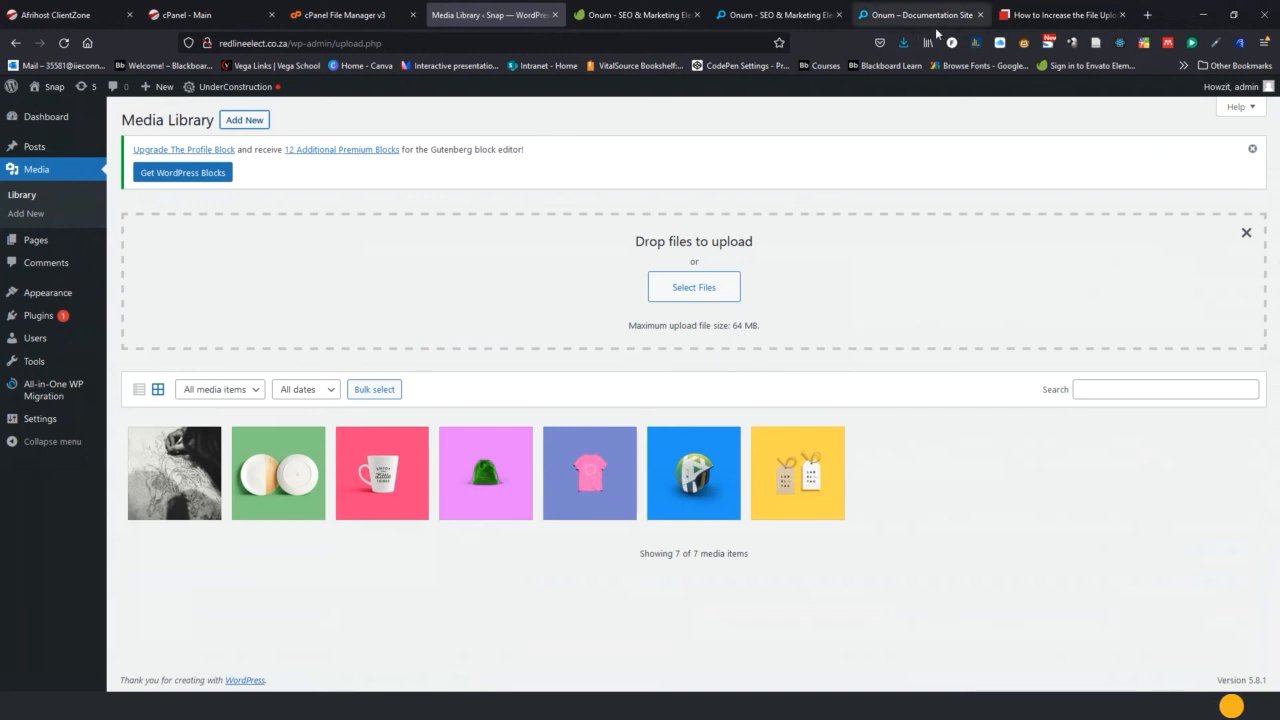
click(1045, 14)
Read Sagapixel's '5 Easy Steps' summary, then pass through cPanel back to the Media Library.
scroll(633, 365, down, 3)
scroll(633, 365, down, 3)
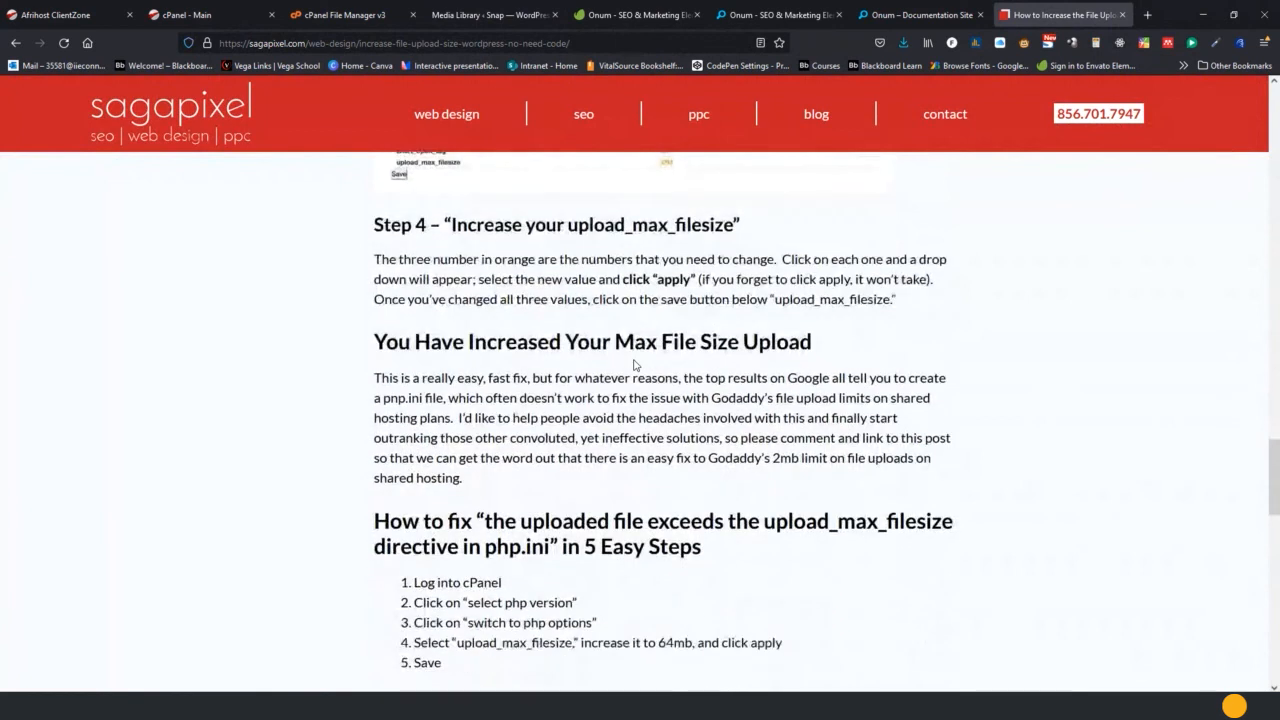
scroll(633, 365, down, 2)
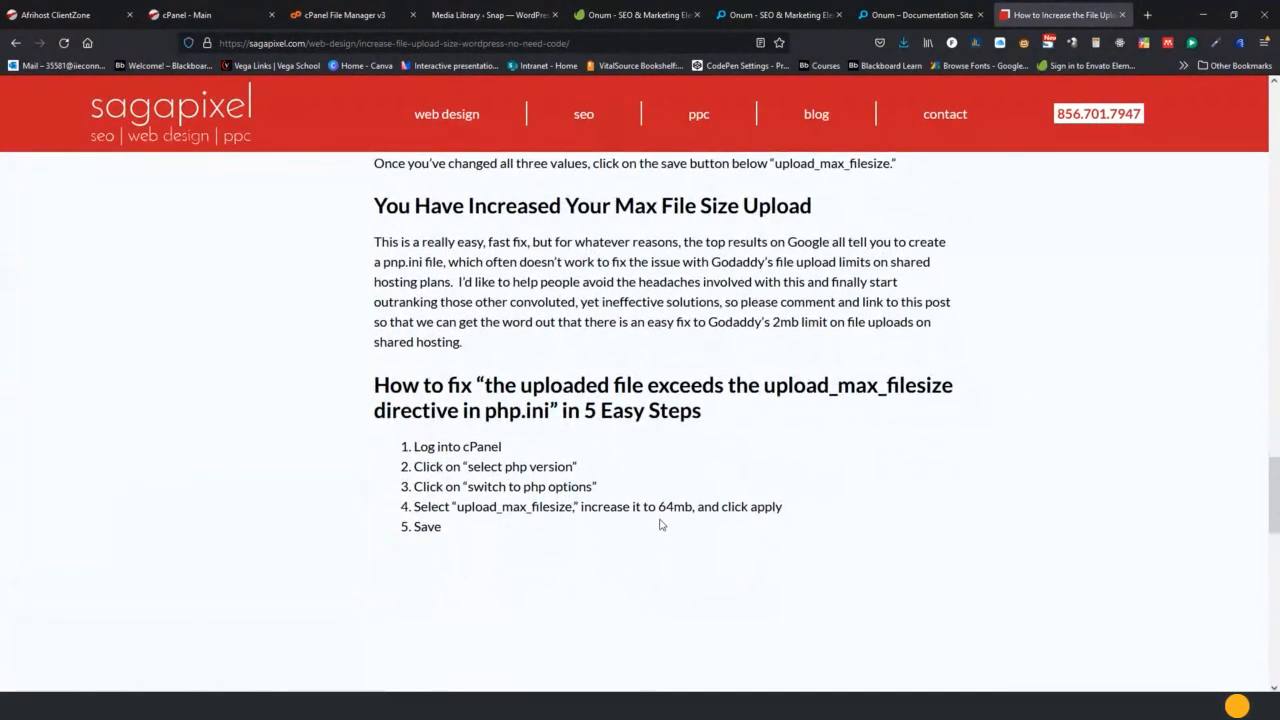
click(228, 20)
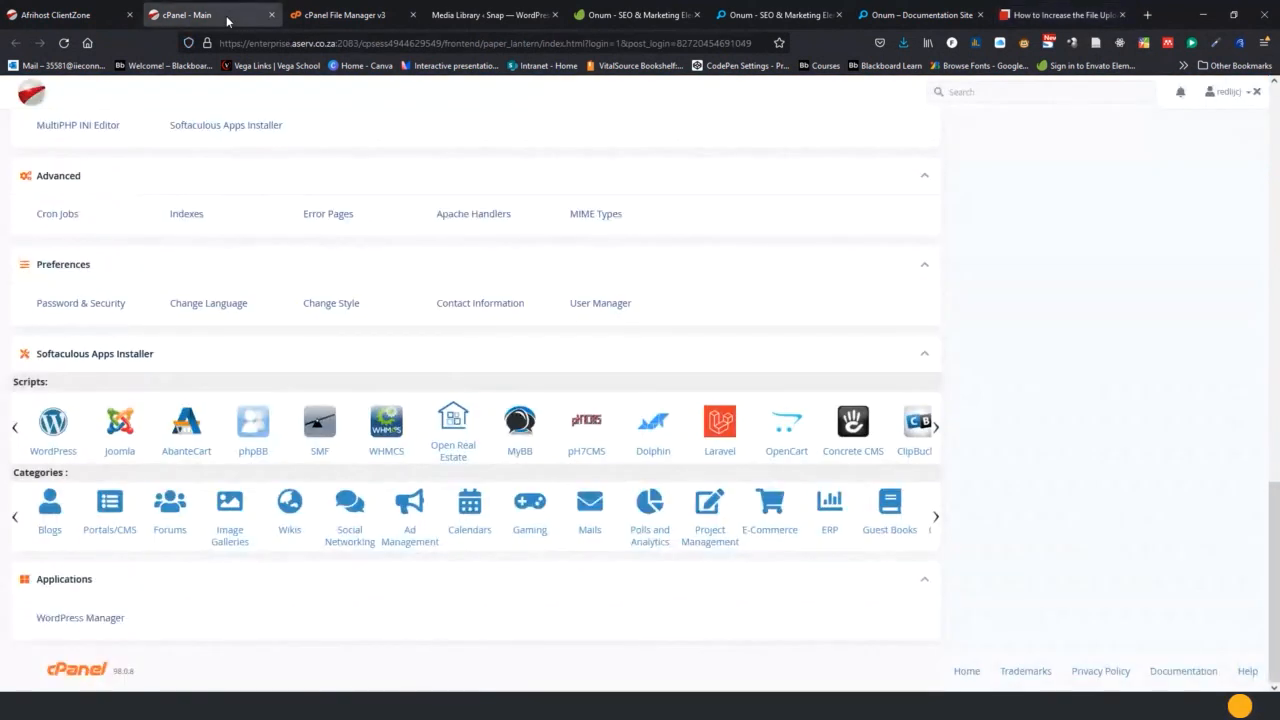
click(473, 19)
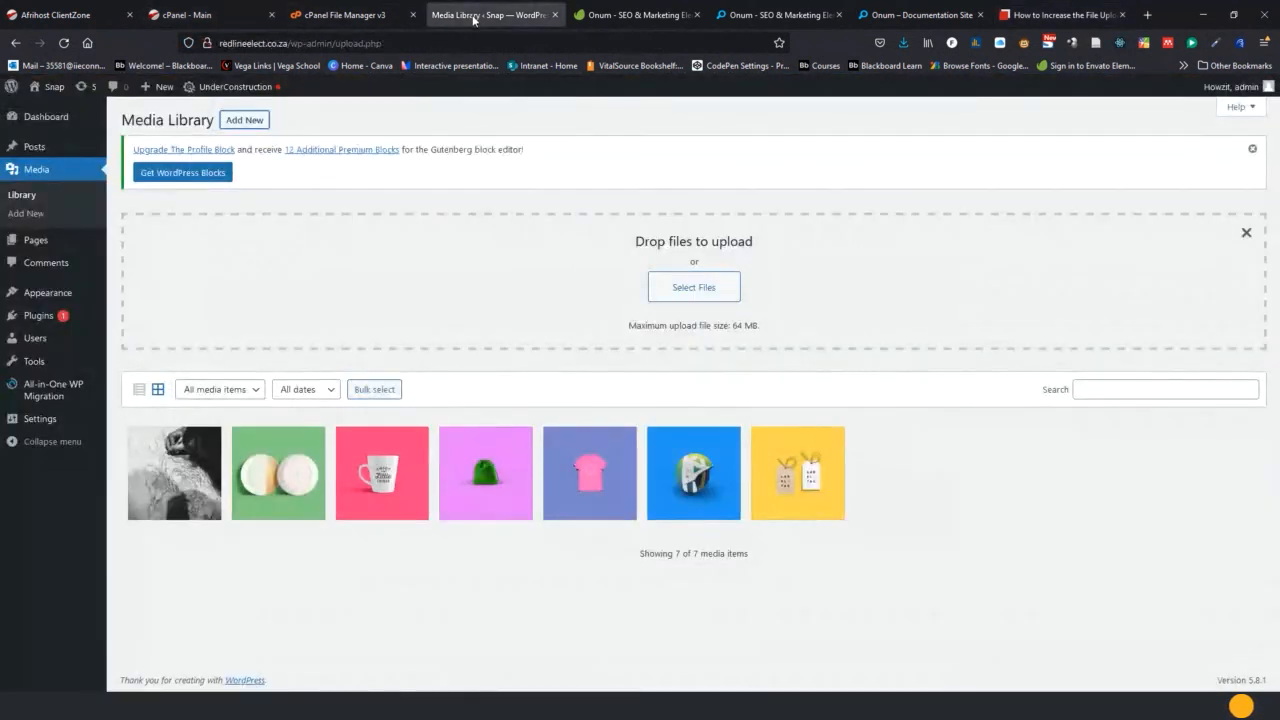